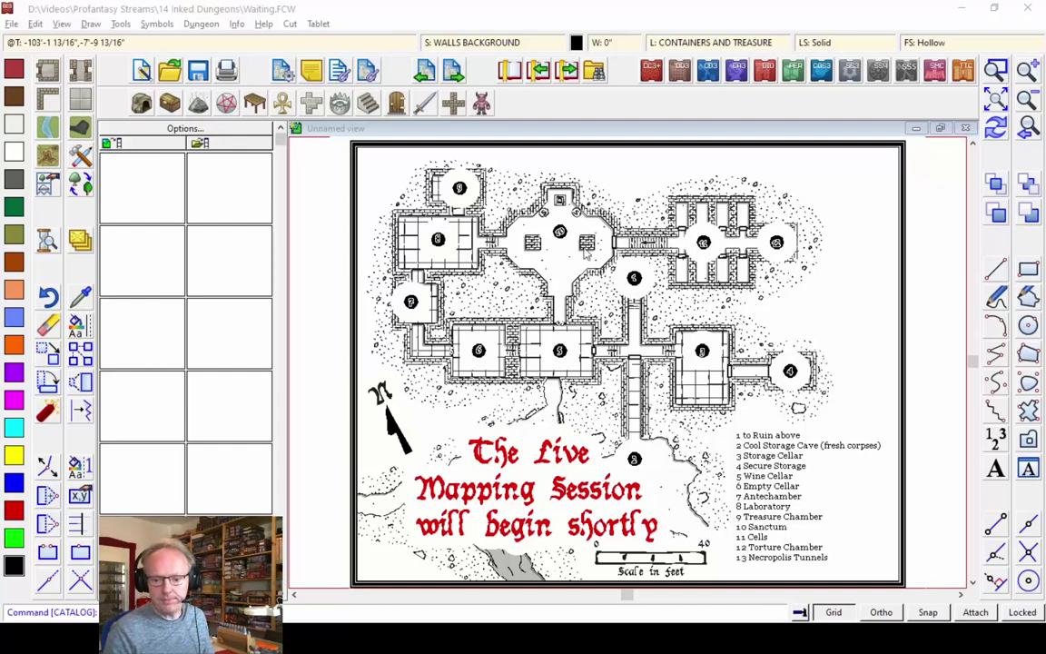
click(268, 40)
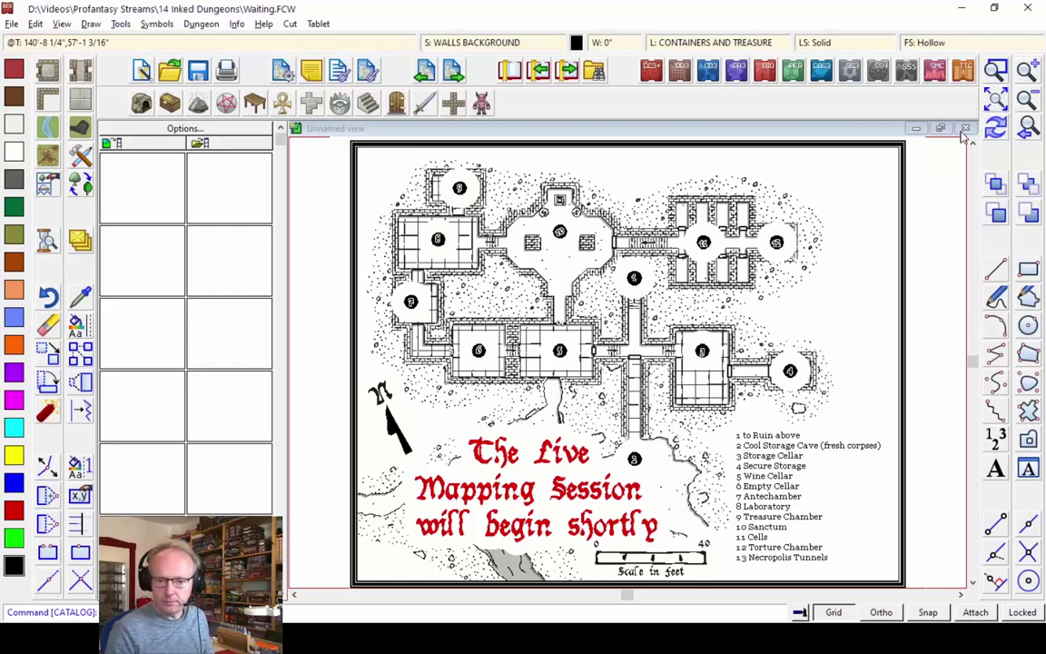
click(156, 24)
mouse_move(96, 30)
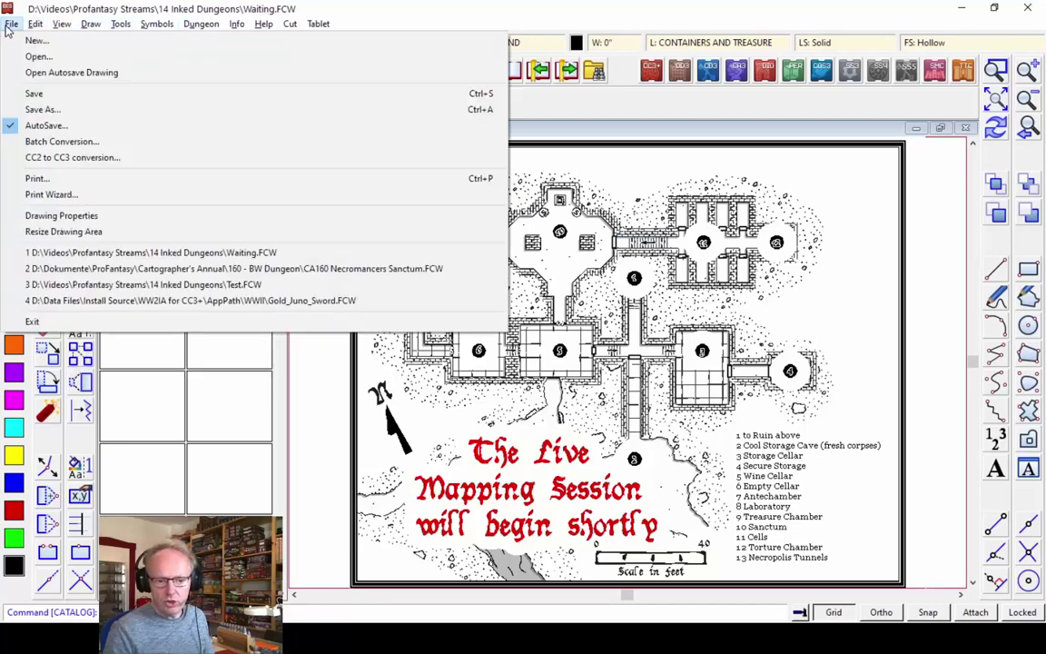
click(180, 31)
click(184, 25)
mouse_move(319, 23)
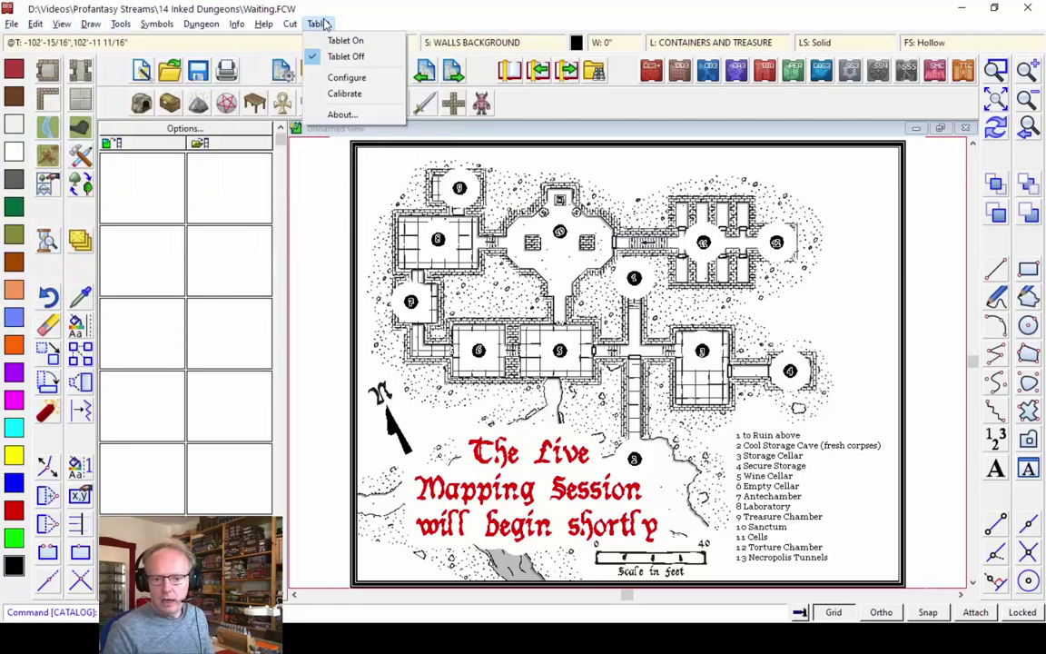
click(320, 20)
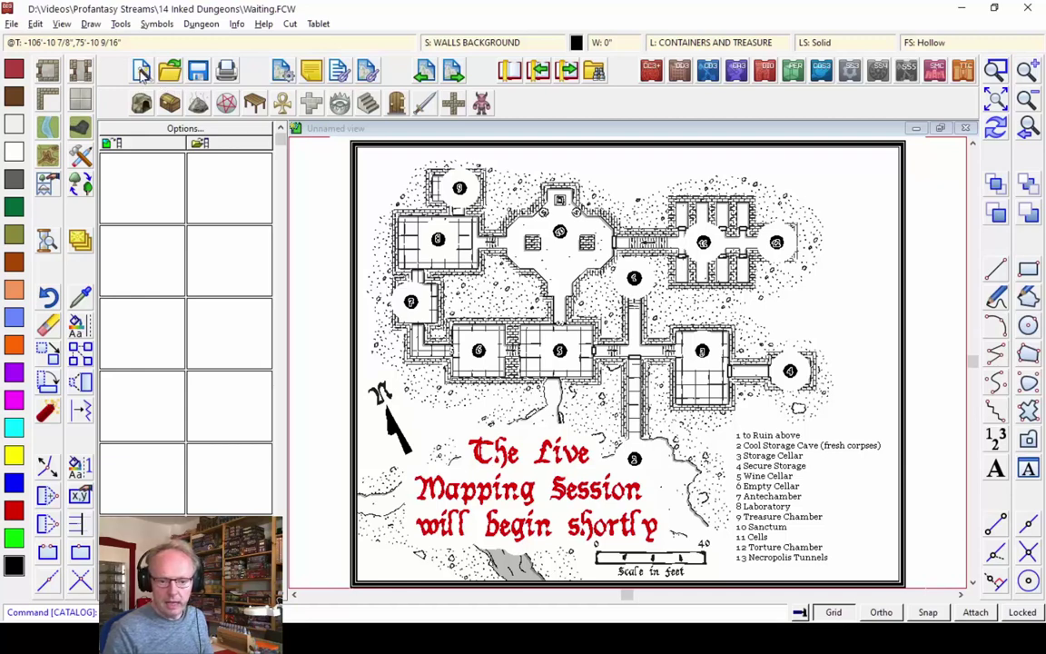
- Start a new drawing without saving the current map's changes, using the Dungeons map type with self-decided settings
click(141, 73)
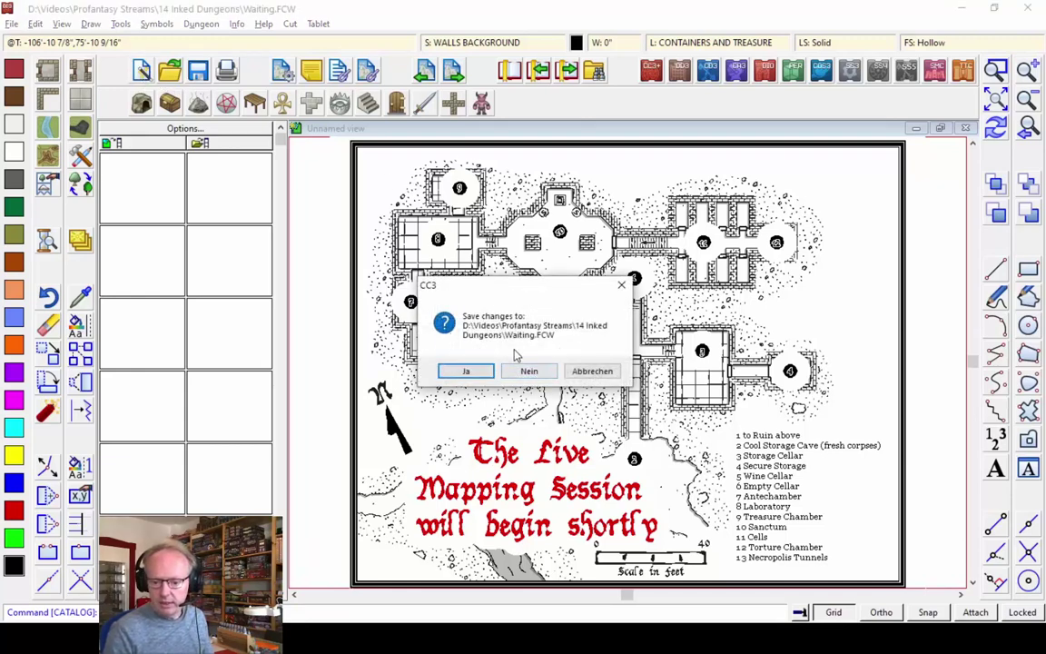
click(531, 374)
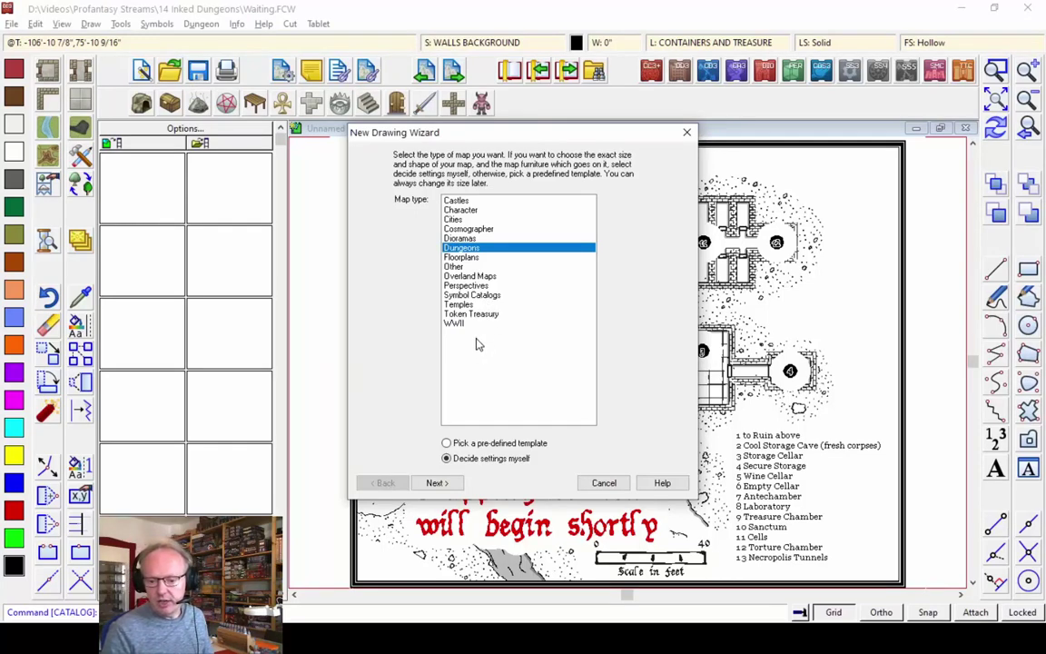
click(471, 286)
click(465, 220)
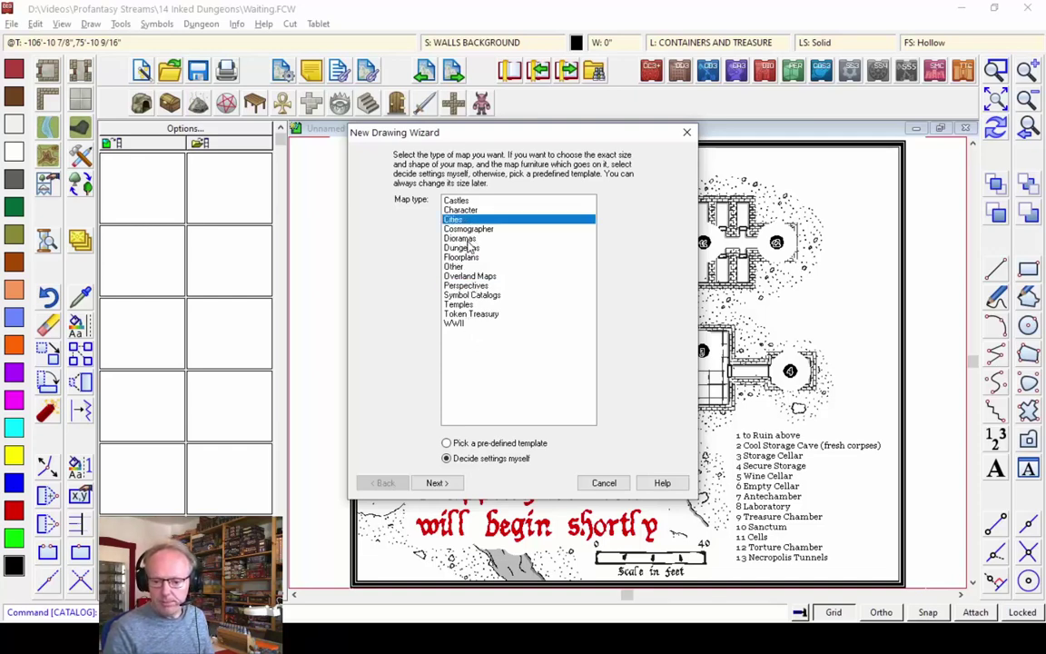
click(461, 248)
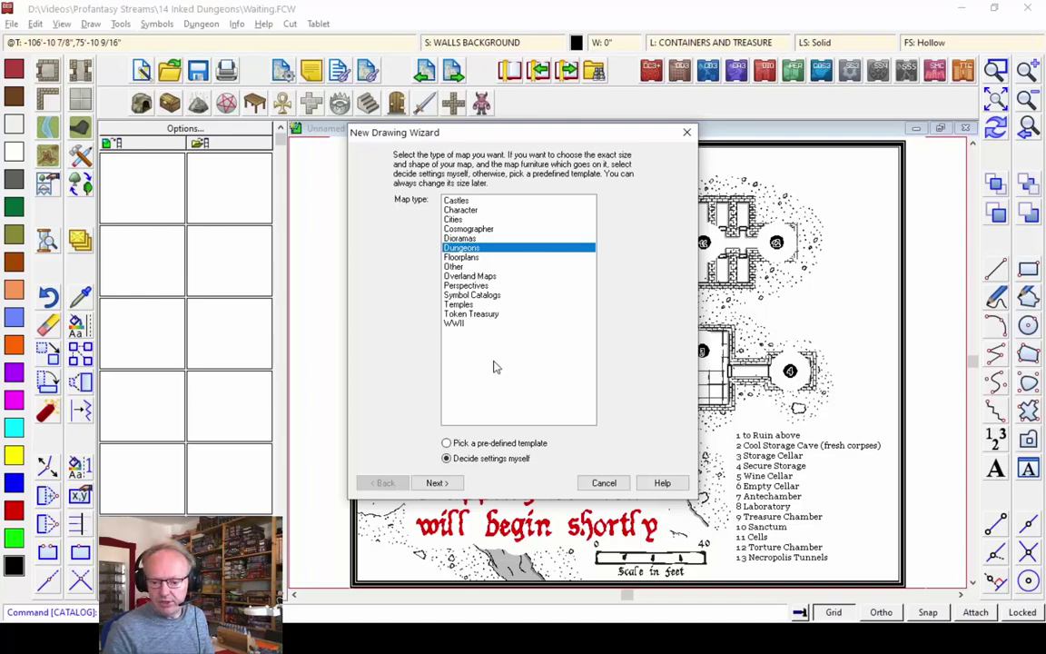
click(437, 483)
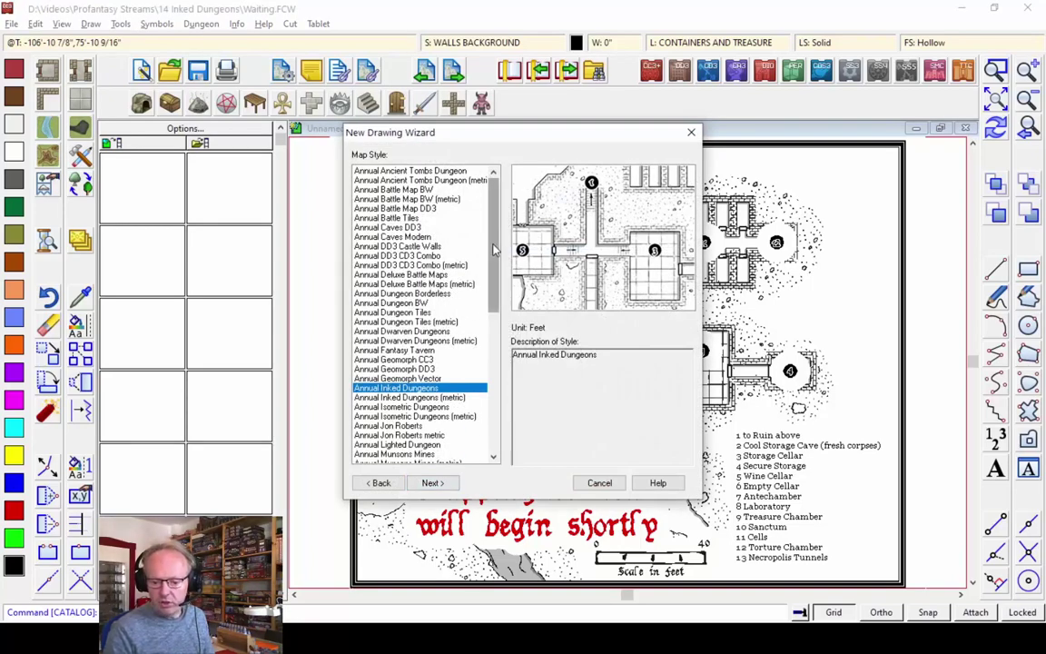
- Look through the available map styles and continue with Annual Inked Dungeons
drag(495, 248, 508, 390)
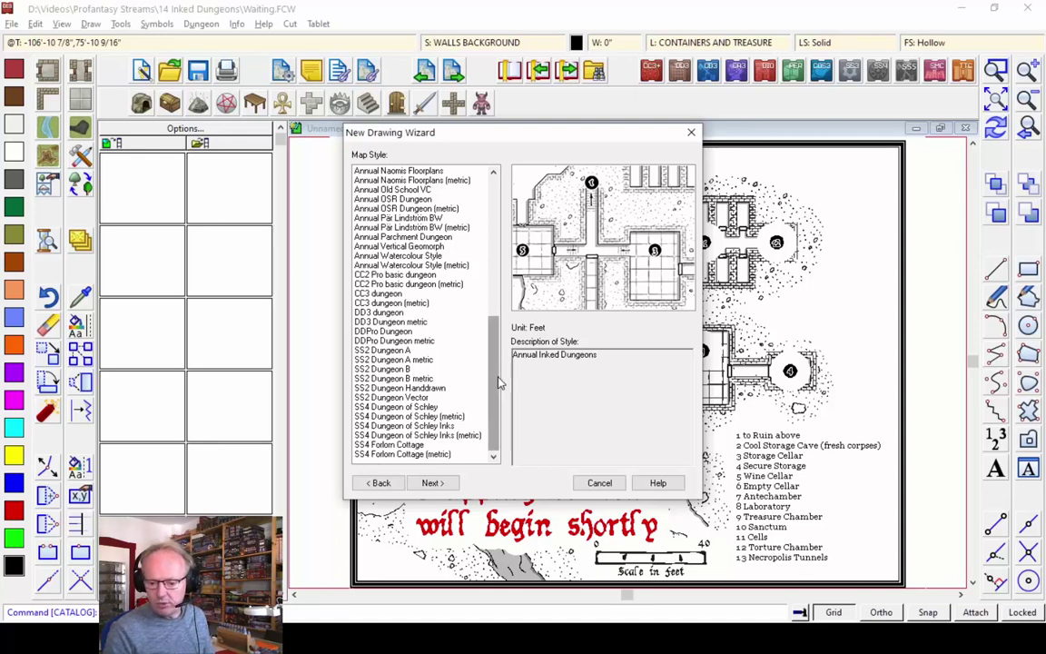
mouse_move(498, 383)
mouse_down()
mouse_move(507, 307)
mouse_move(493, 263)
mouse_move(497, 317)
mouse_up()
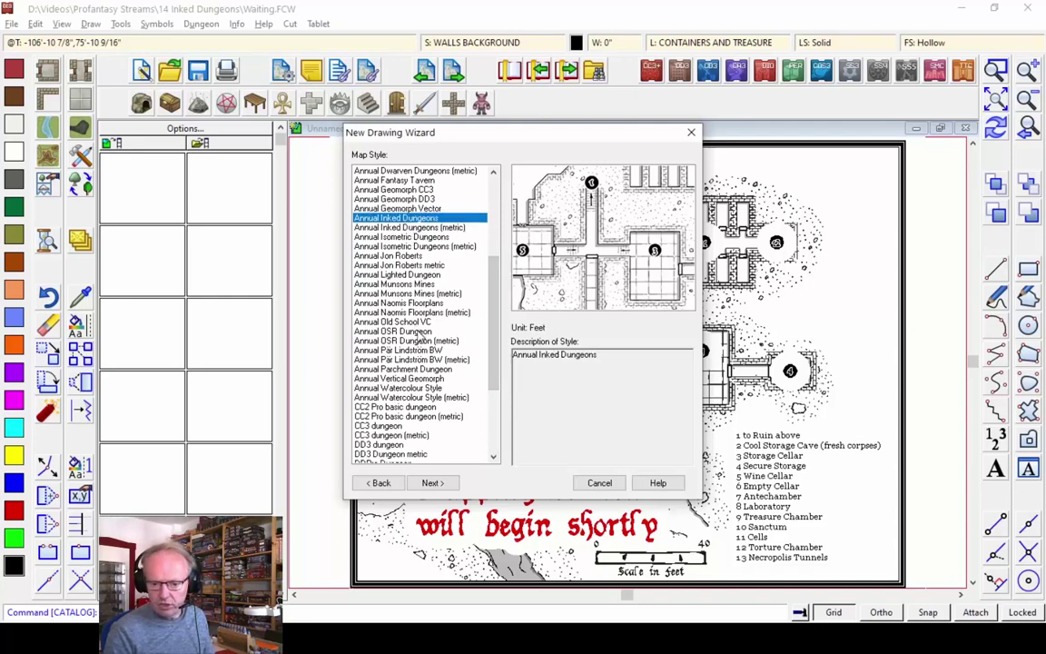
click(432, 483)
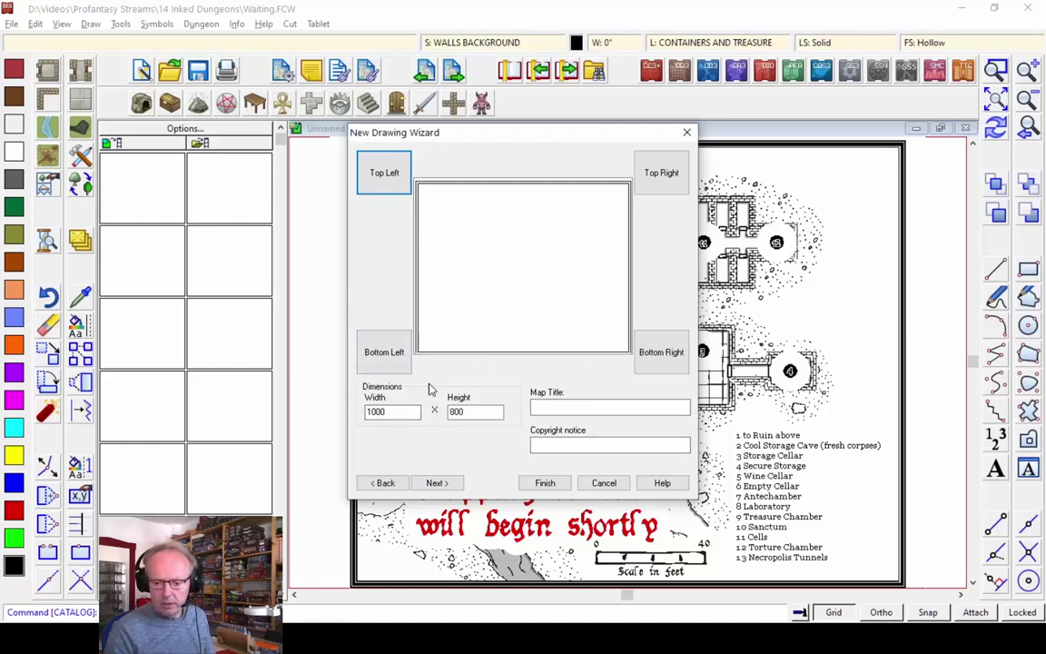
- Set the new map's dimensions to 250 wide by 200 high
key(Tab)
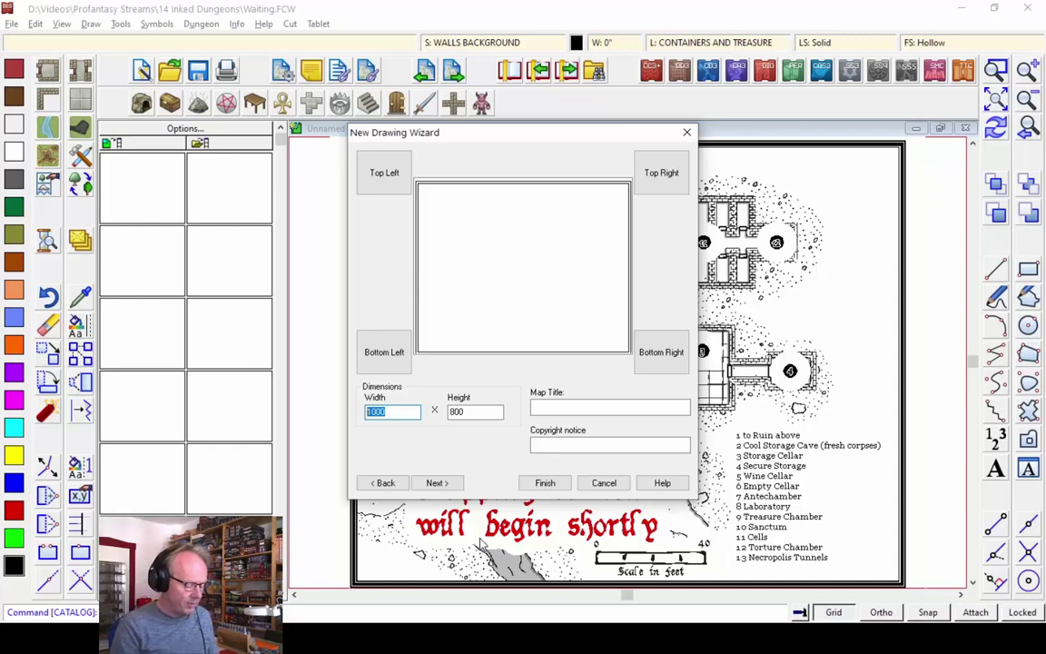
text(2)
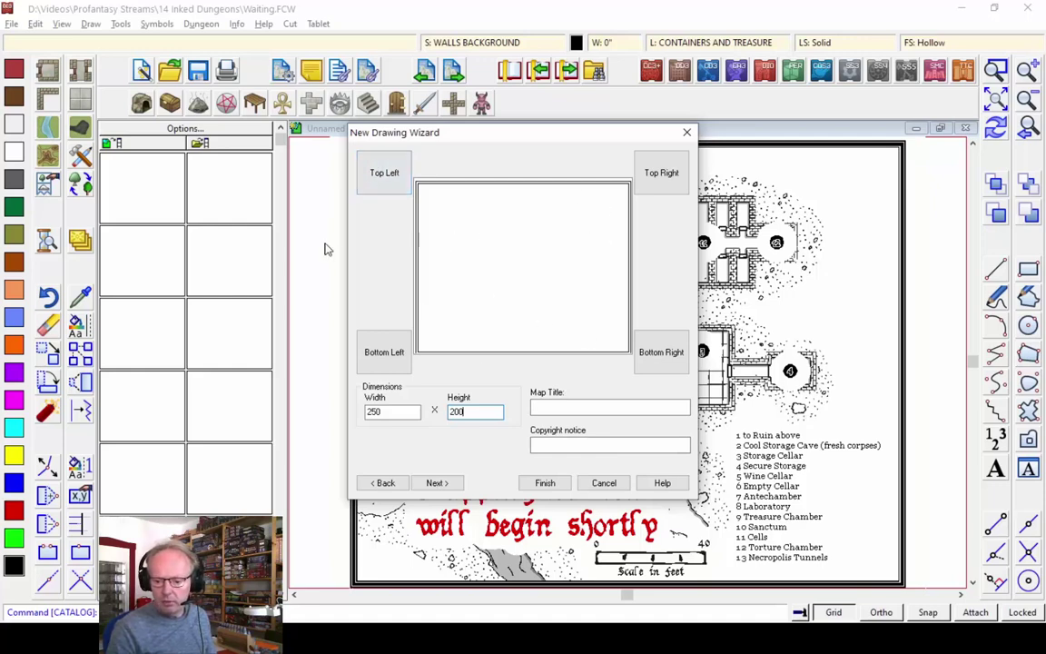
- Title the map "The Crypt" and assign the Map Title symbol to the map's top-left corner
click(547, 408)
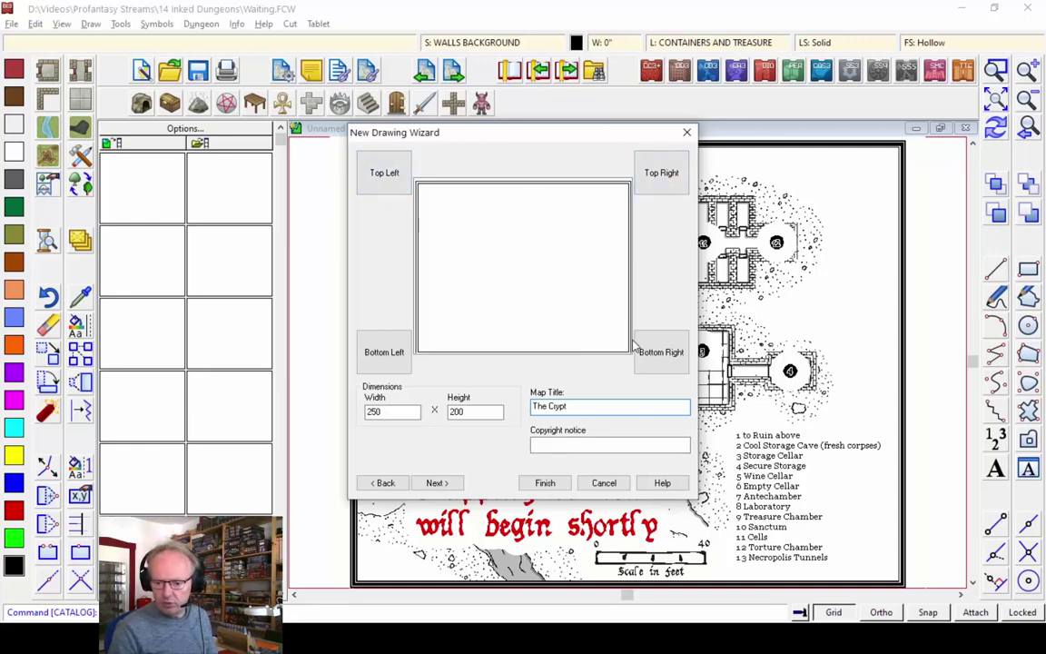
click(386, 177)
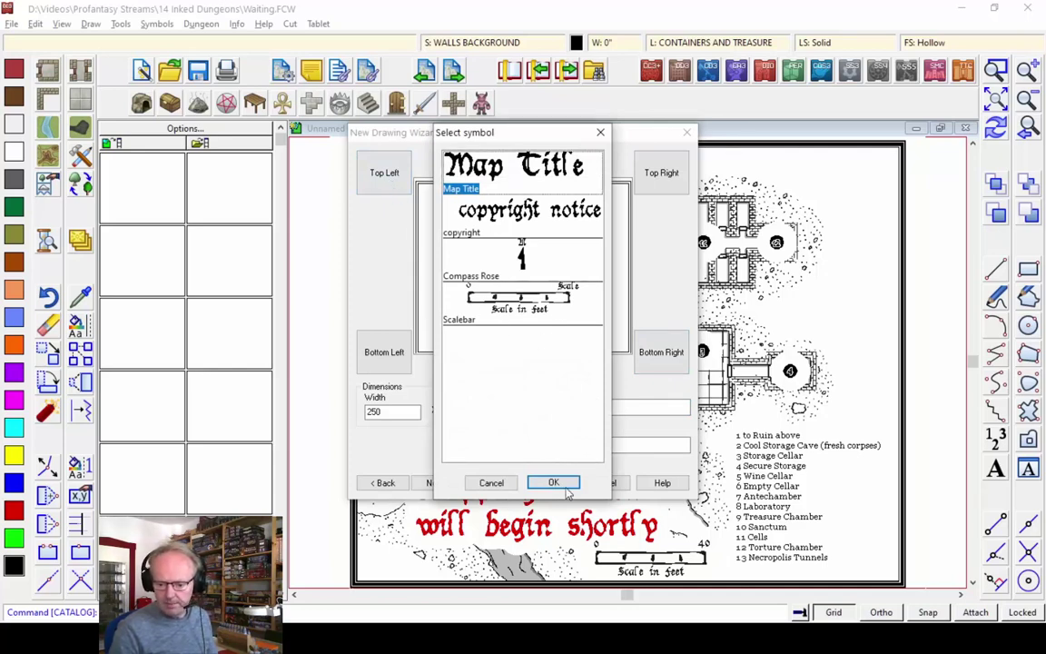
click(549, 481)
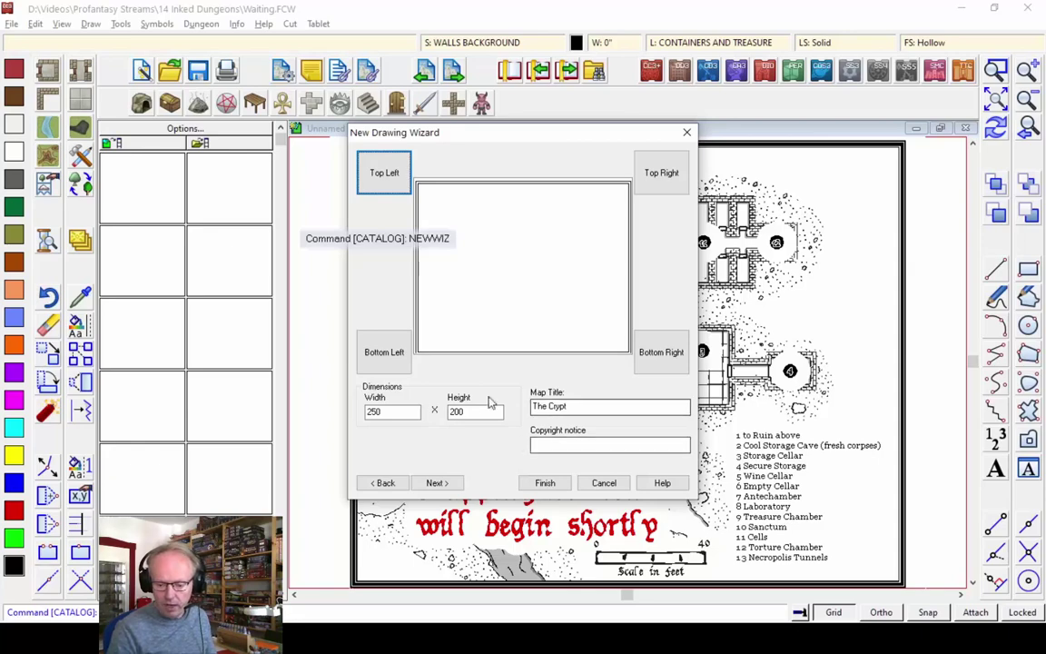
- Finish the new map setup and save it as The Crypt.FCW in the Videos folder Profantasy Streams\14 Inked Dungeons
click(545, 484)
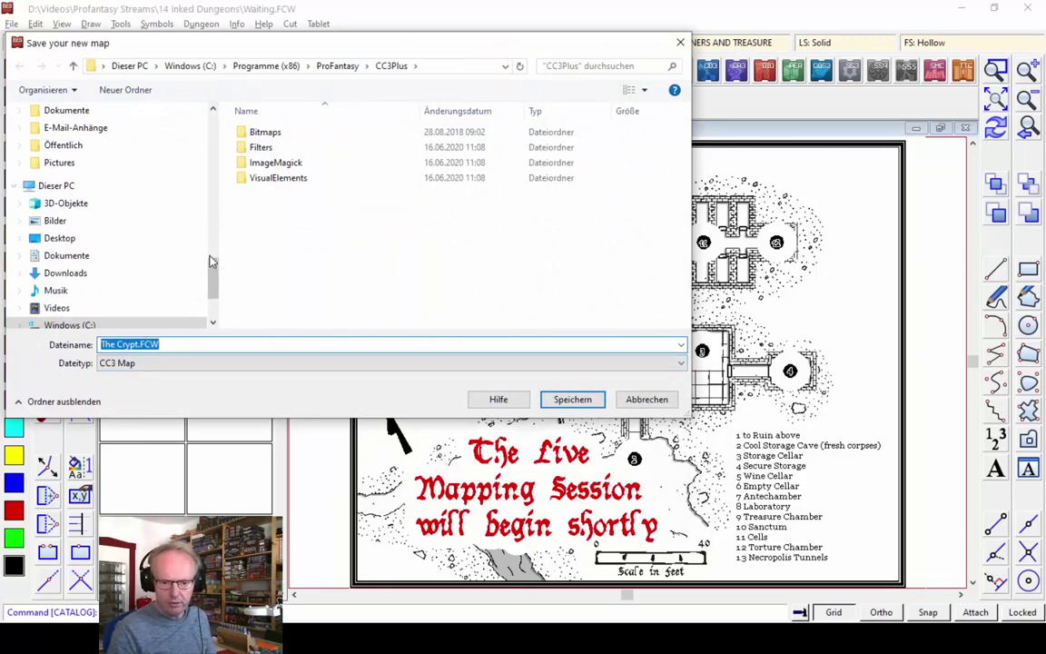
scroll(211, 277, down, 2)
click(58, 238)
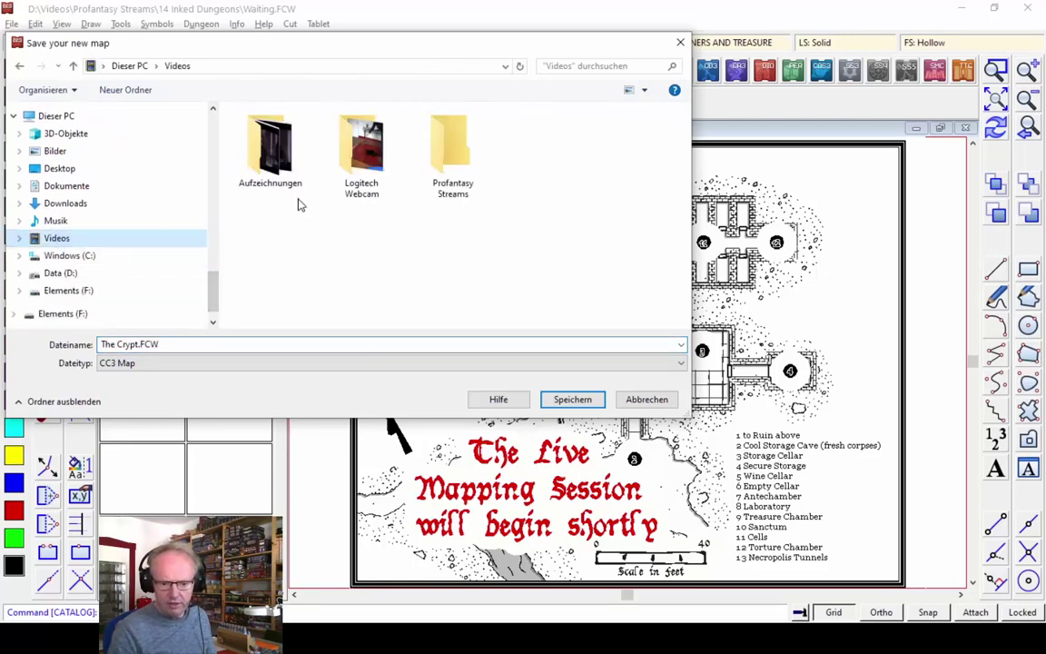
double_click(427, 150)
scroll(509, 251, down, 5)
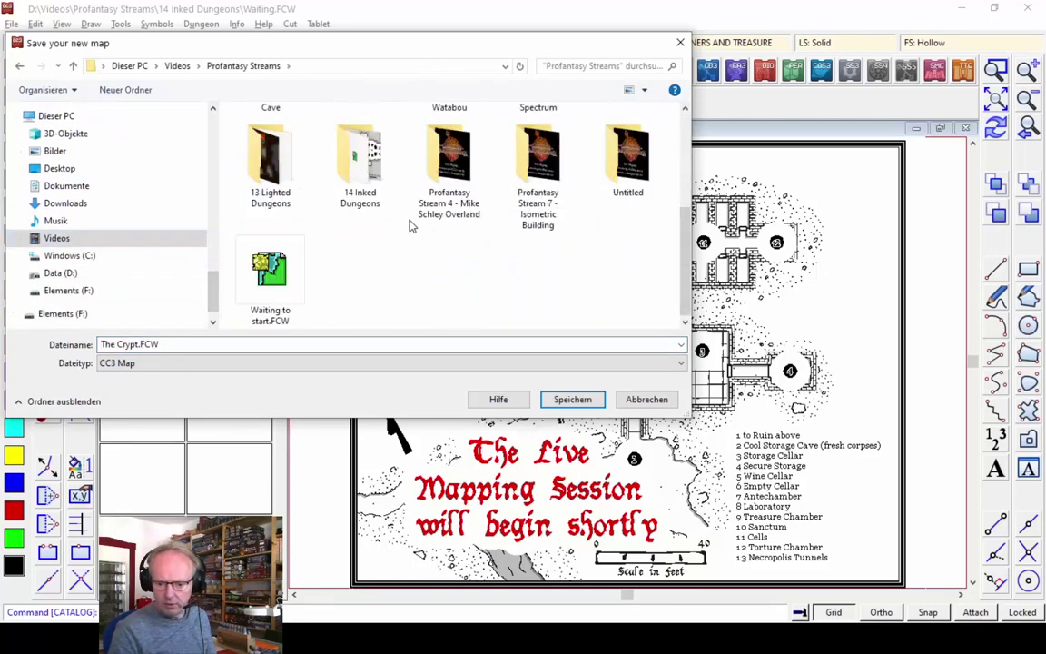
double_click(350, 173)
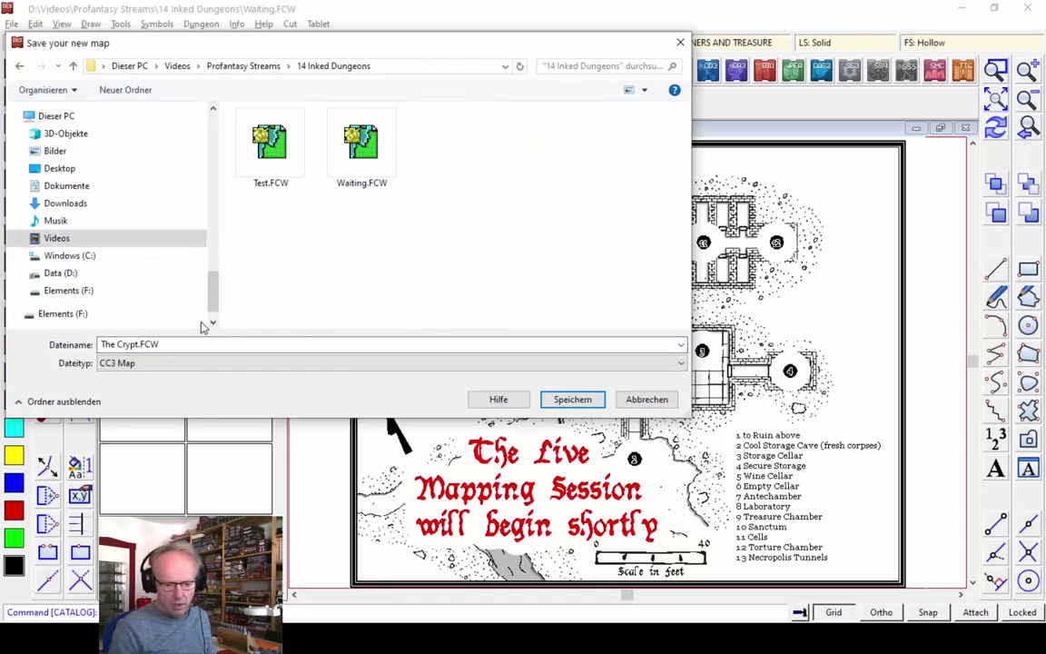
click(572, 400)
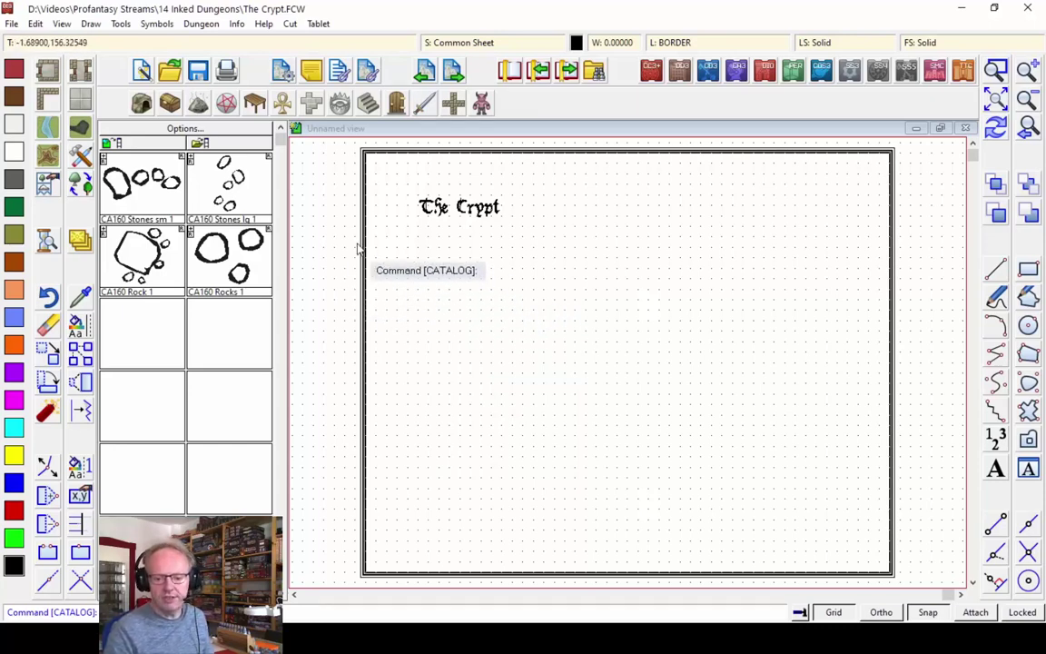
click(89, 24)
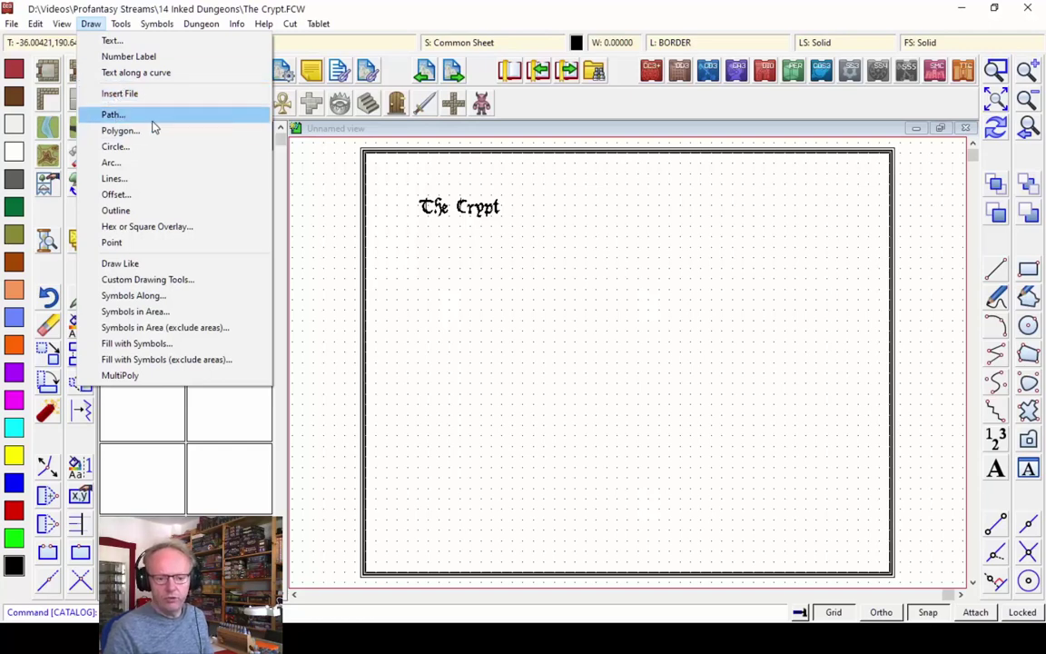
click(157, 24)
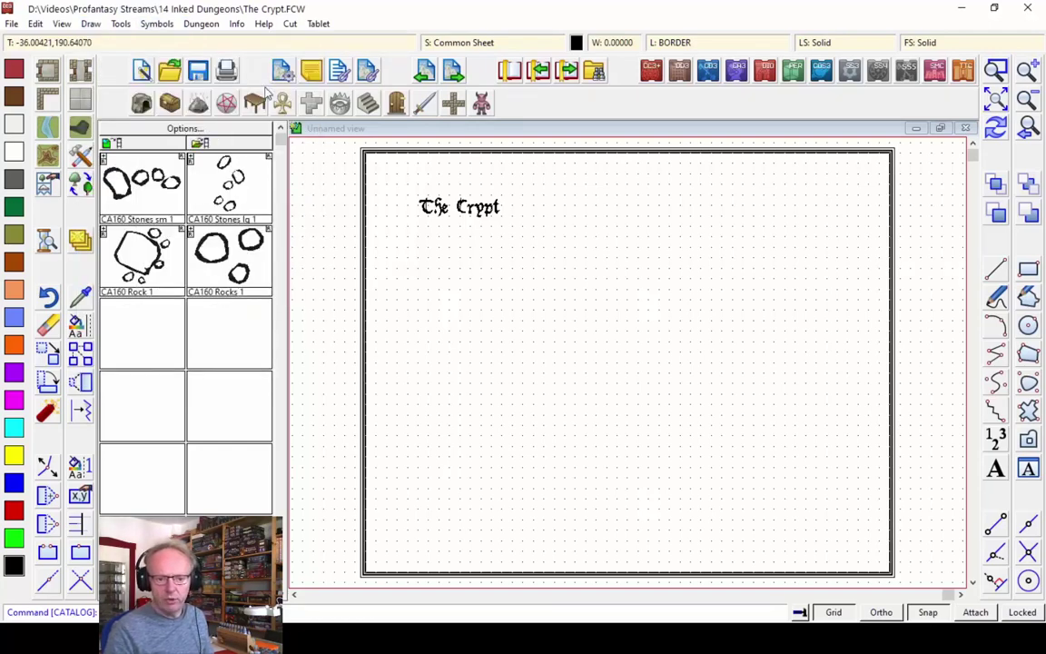
- Add a new sheet named BITMAP directly after the SCREEN sheet and make it the current sheet
click(462, 47)
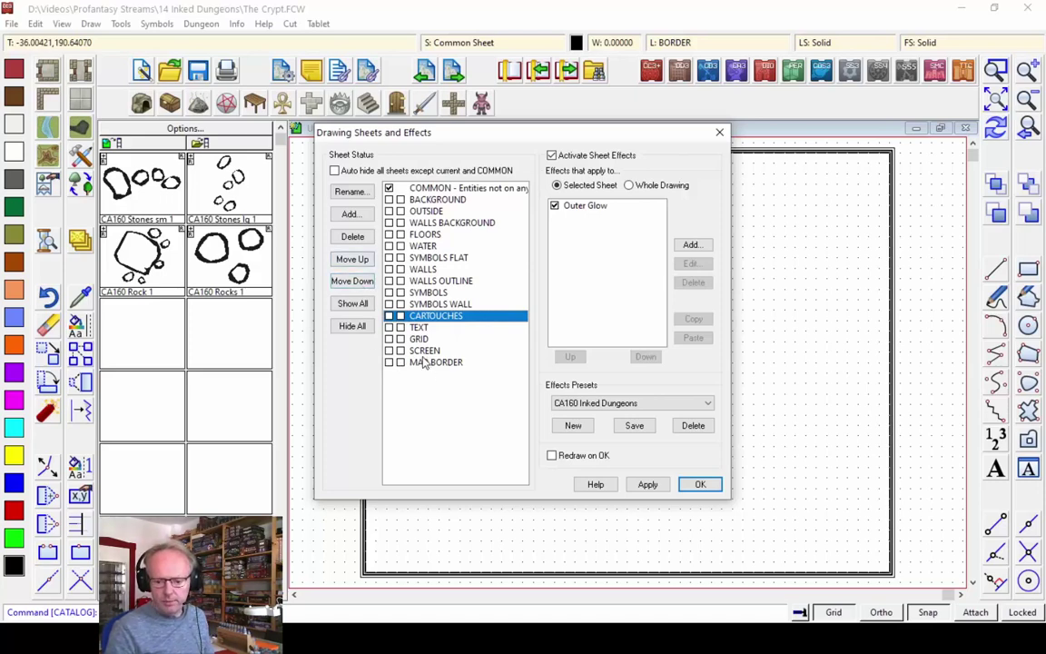
key(Down)
key(Down)
key(Down)
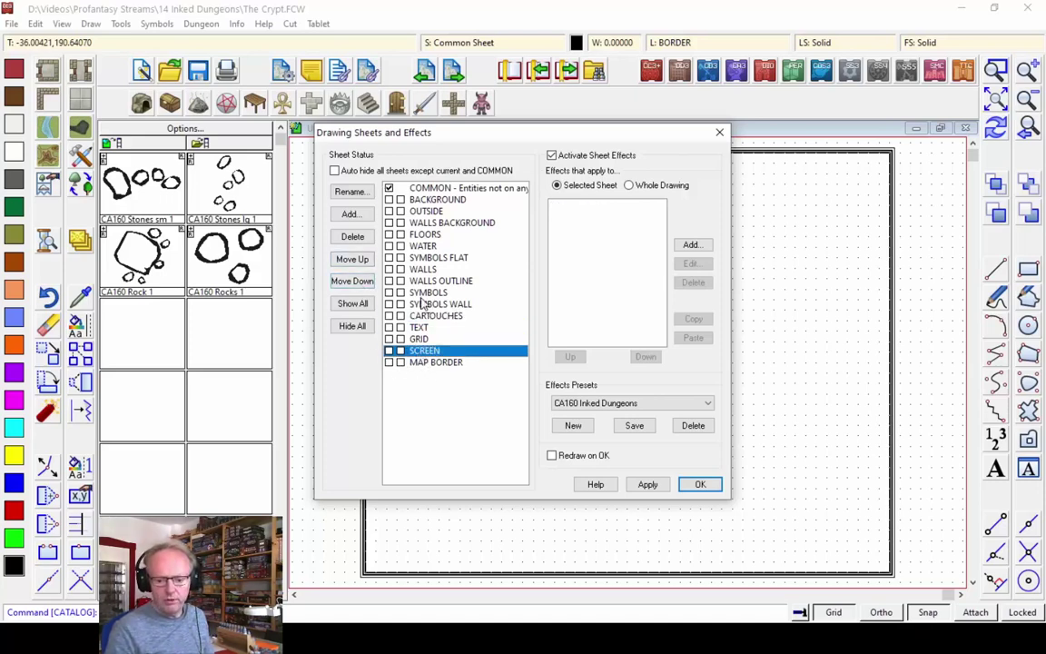
click(349, 216)
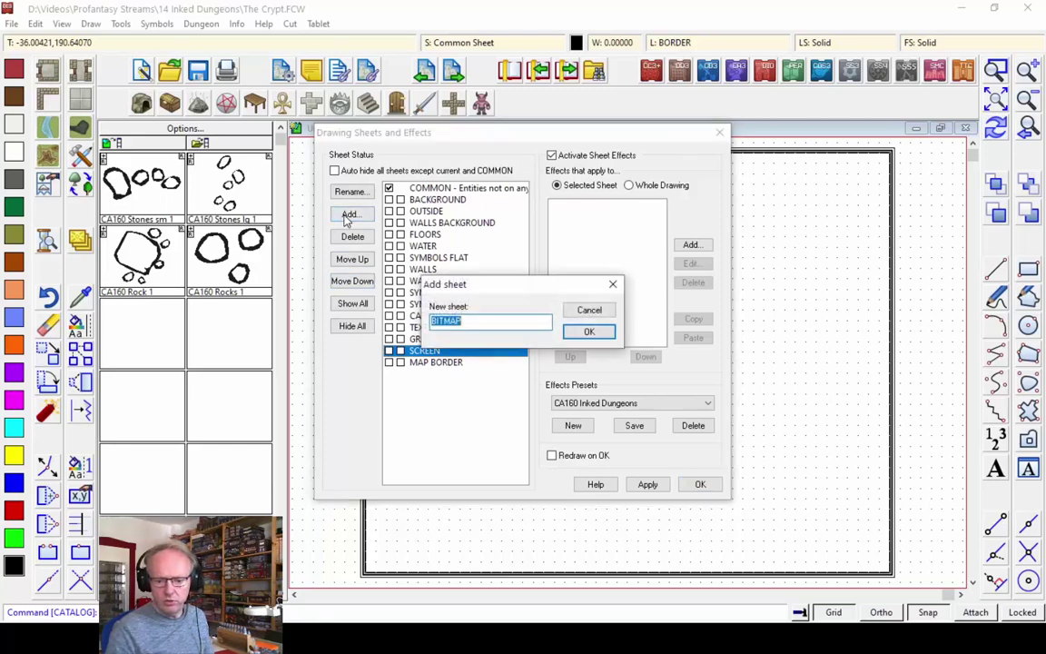
click(513, 320)
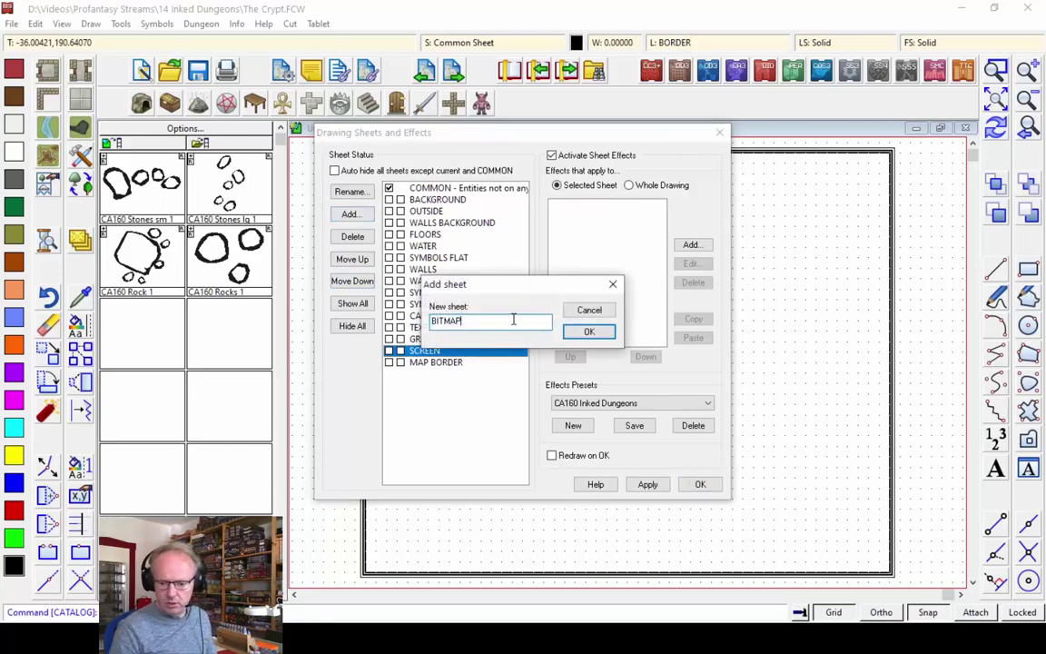
click(591, 333)
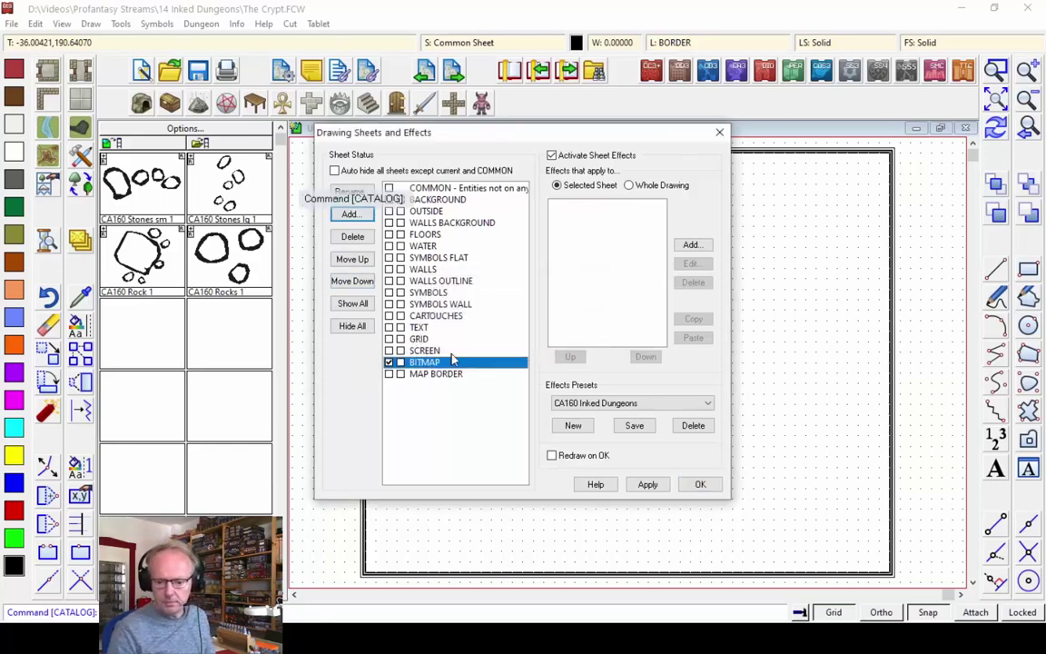
click(697, 484)
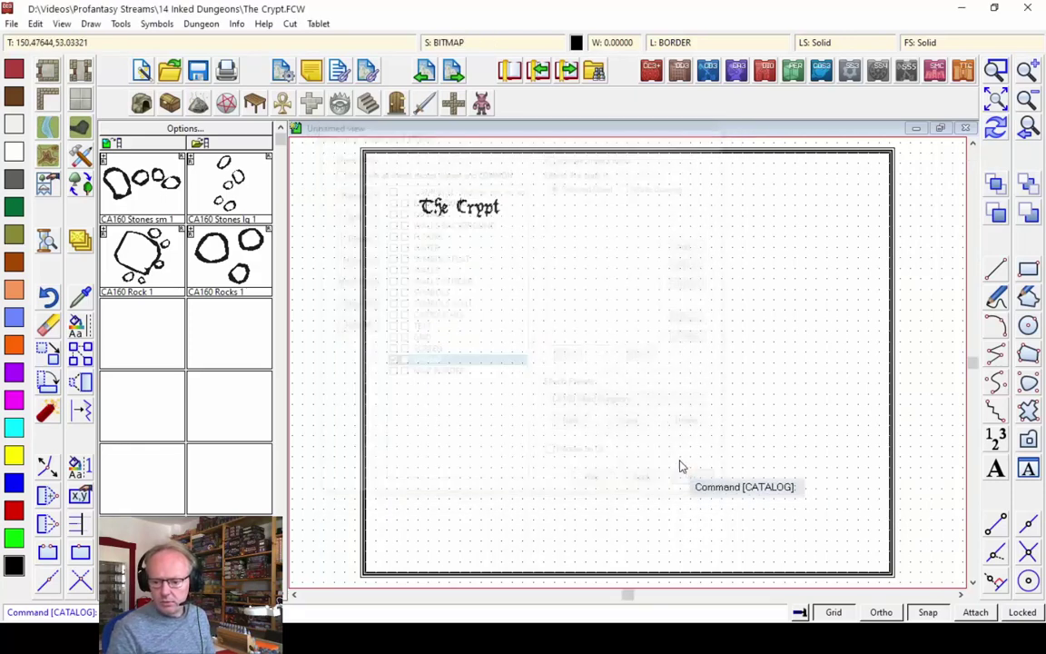
- Make TEMPORARY the current layer
click(658, 42)
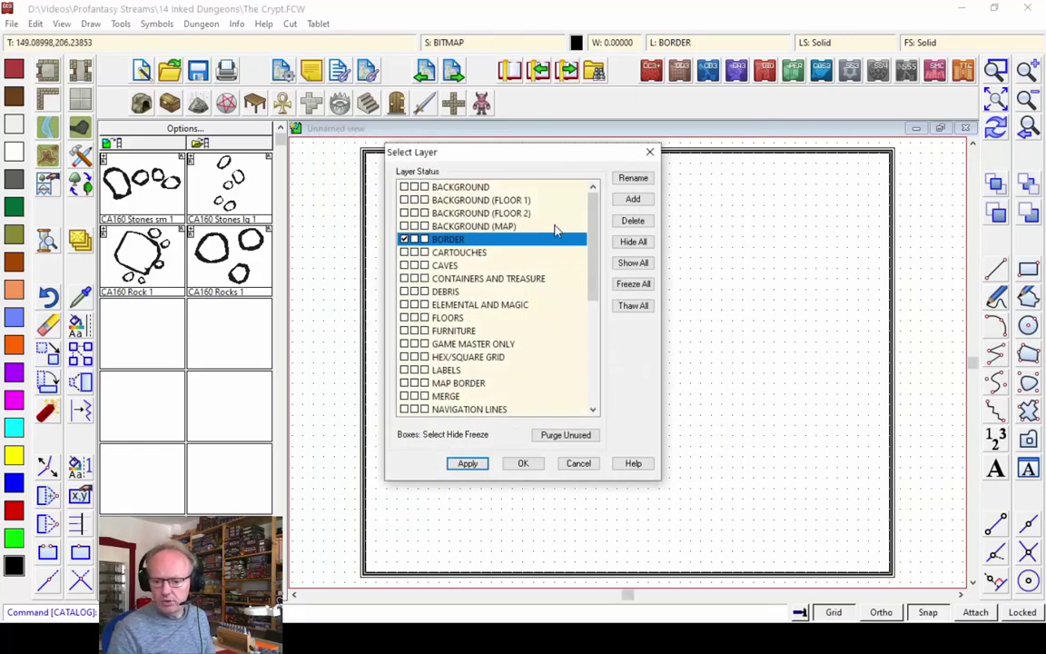
drag(596, 241, 600, 305)
click(449, 382)
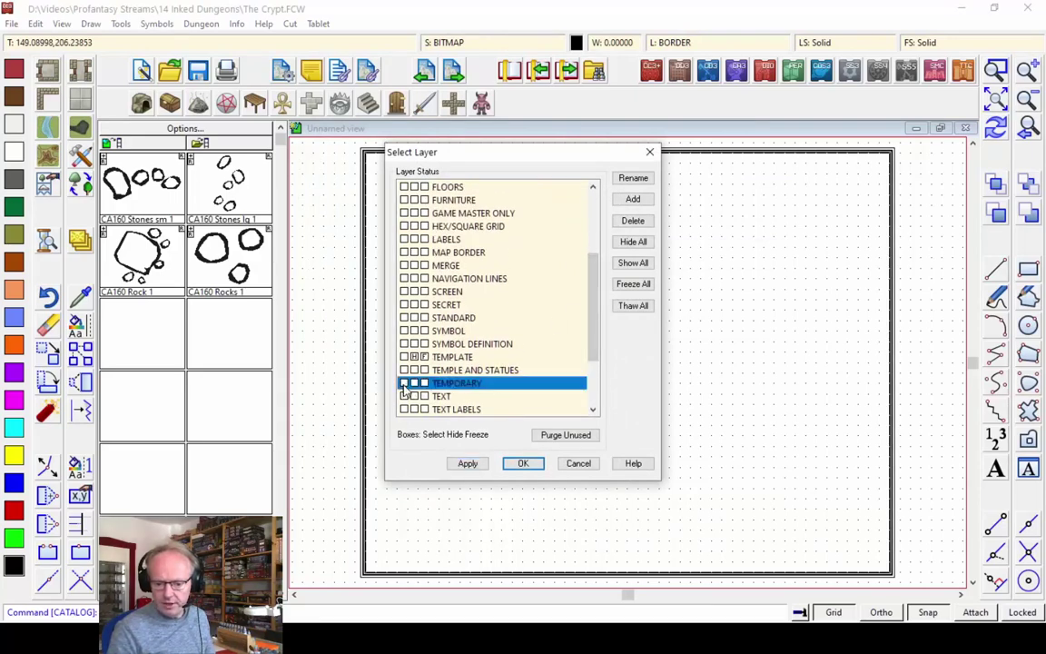
click(524, 464)
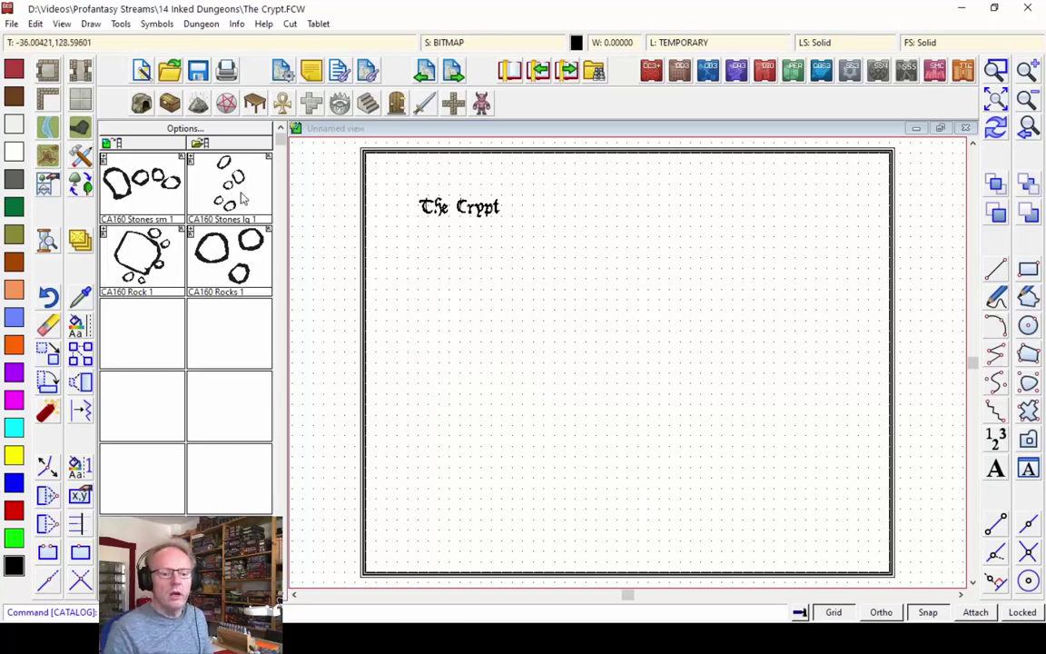
- Choose Crypt.png from the 14 Inked Dungeons folder as the file to insert, storing its path relative to the current drawing
click(92, 24)
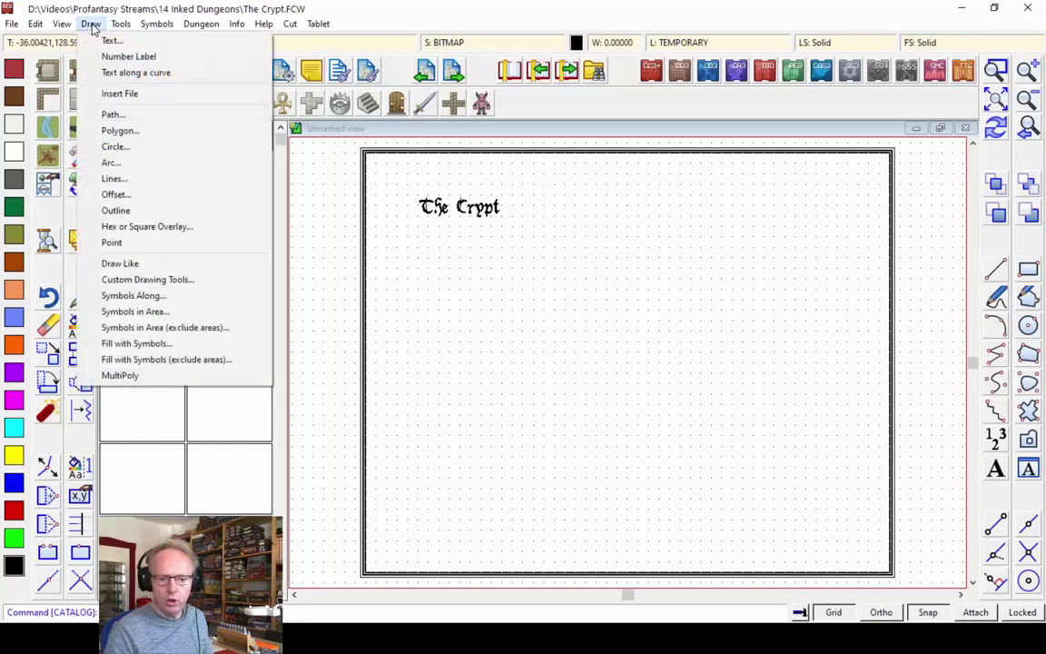
click(126, 95)
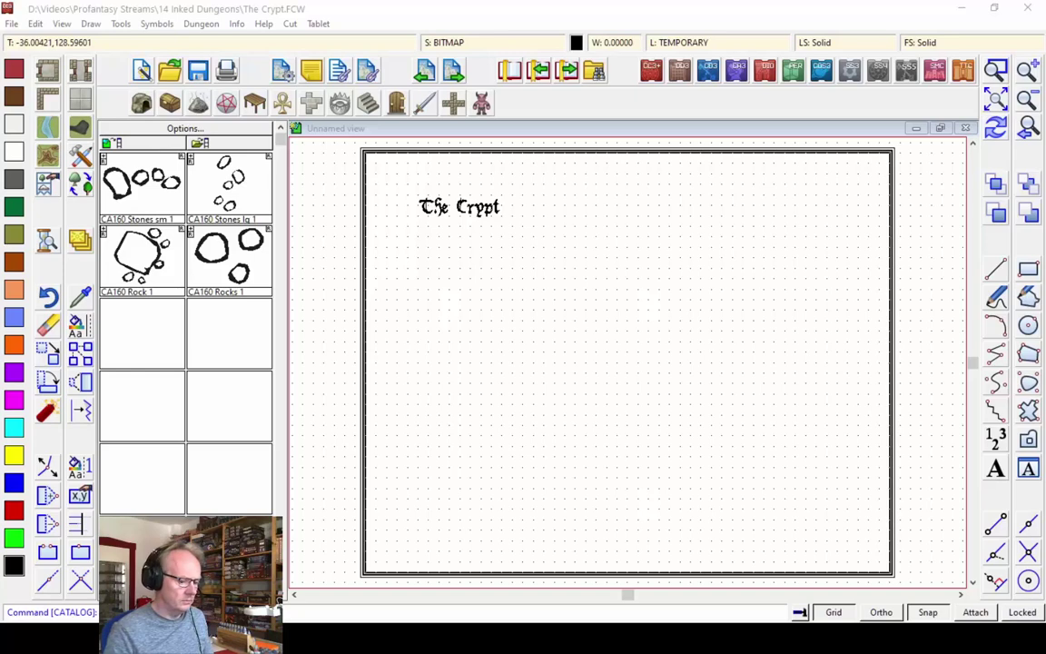
drag(47, 128, 577, 163)
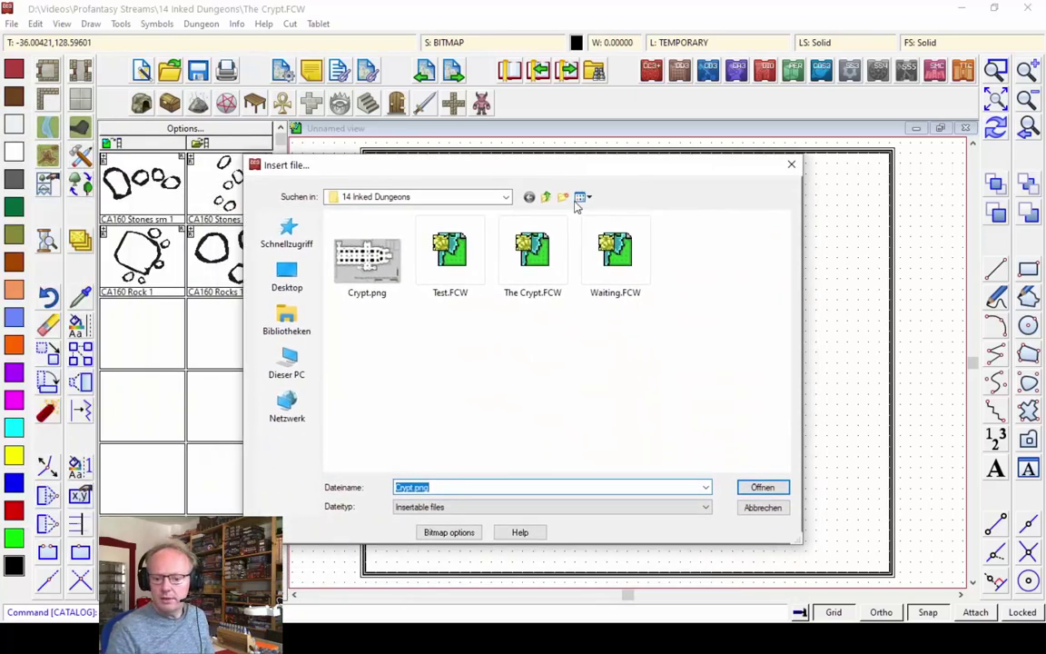
click(367, 282)
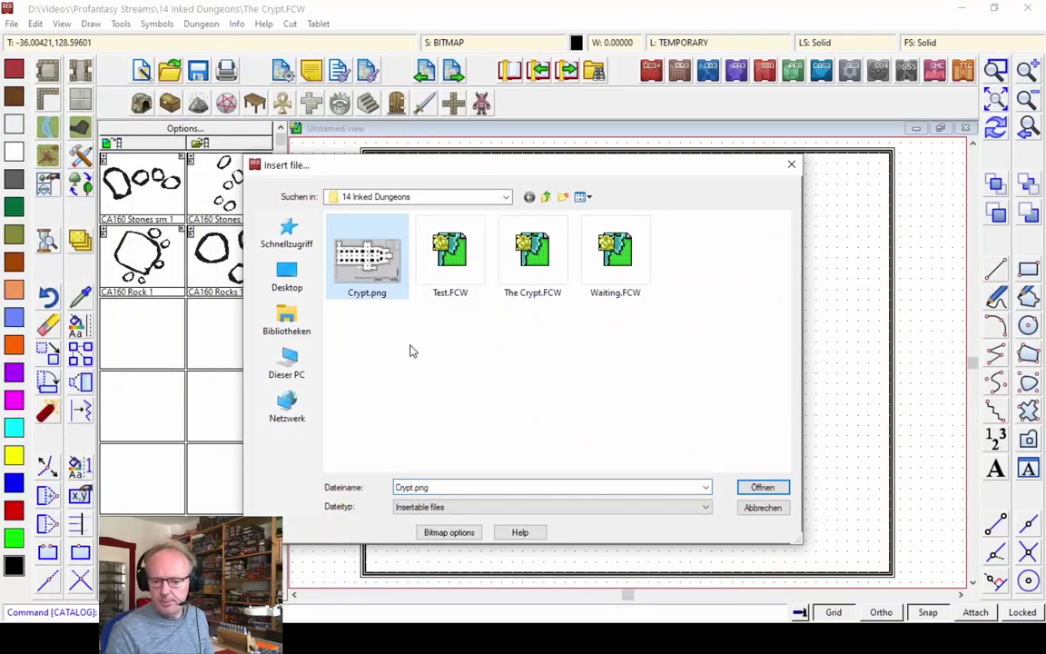
click(763, 489)
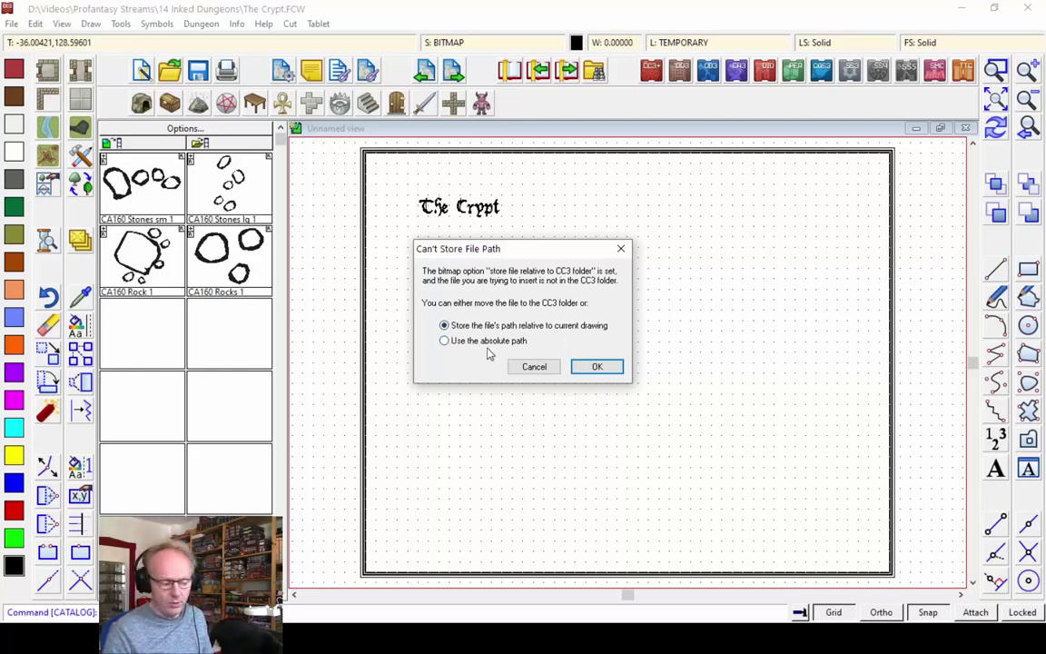
click(595, 367)
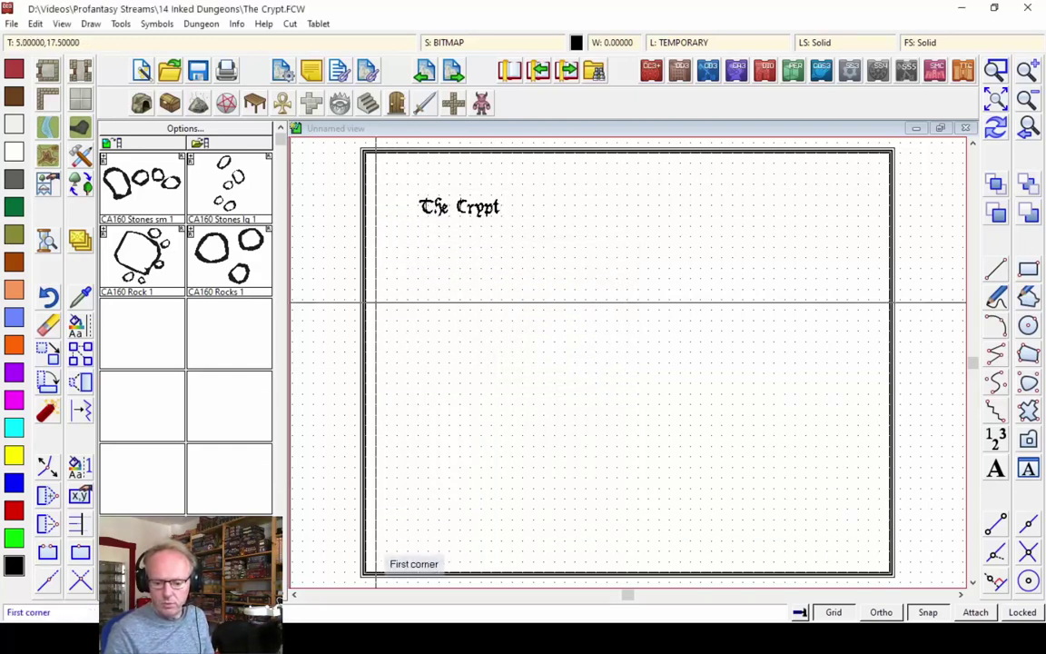
- Place the crypt floor plan image with corners at about (5, 17.5) and (227.5, 165), below the map title
click(377, 539)
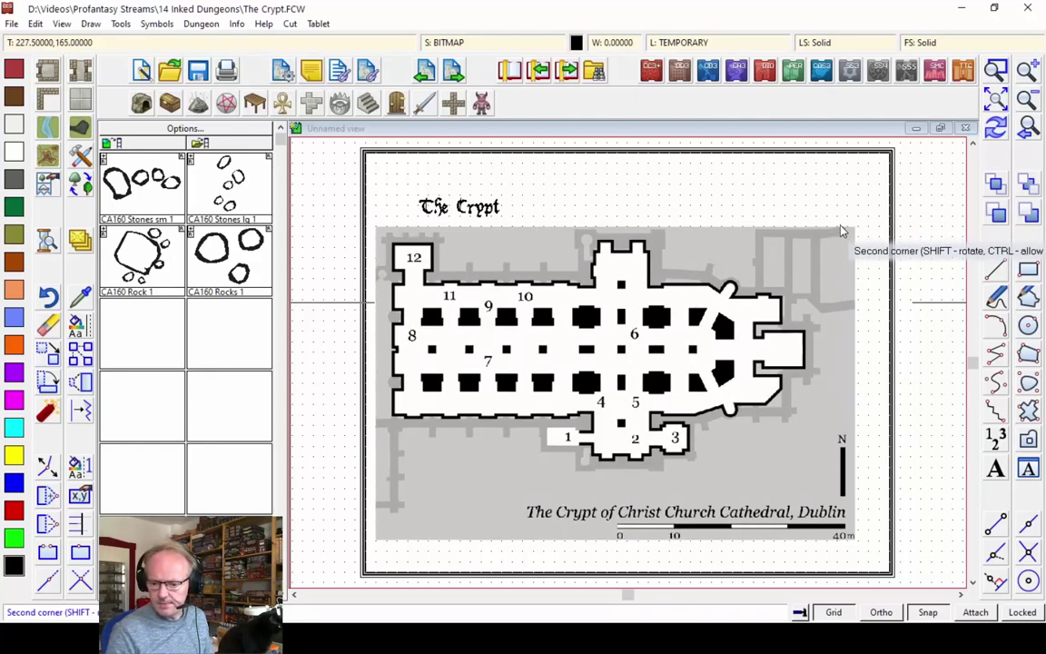
click(842, 231)
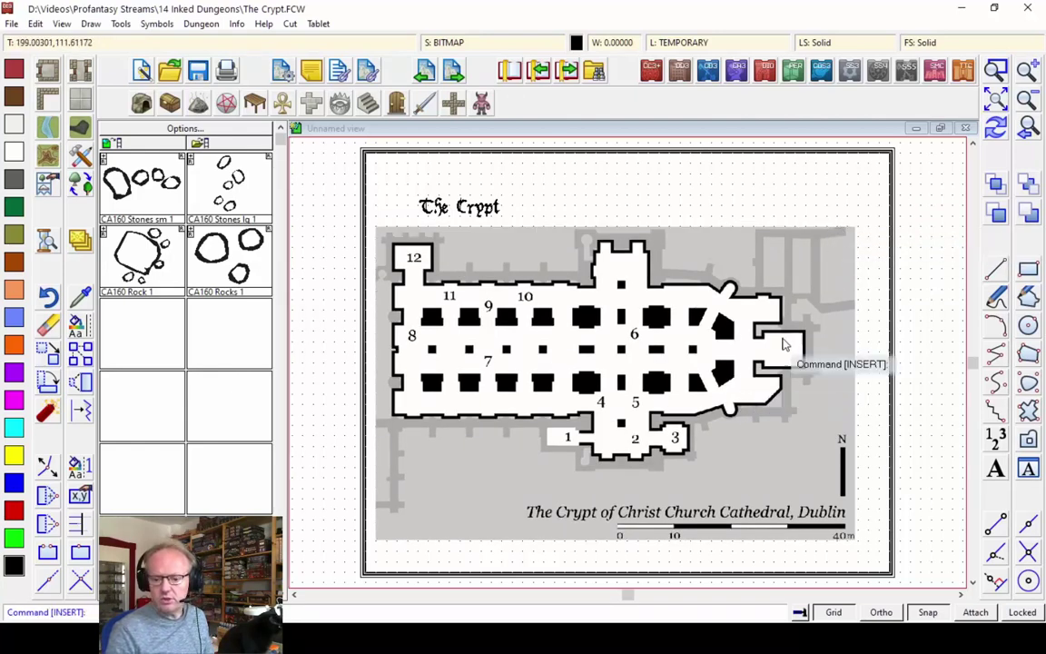
click(996, 131)
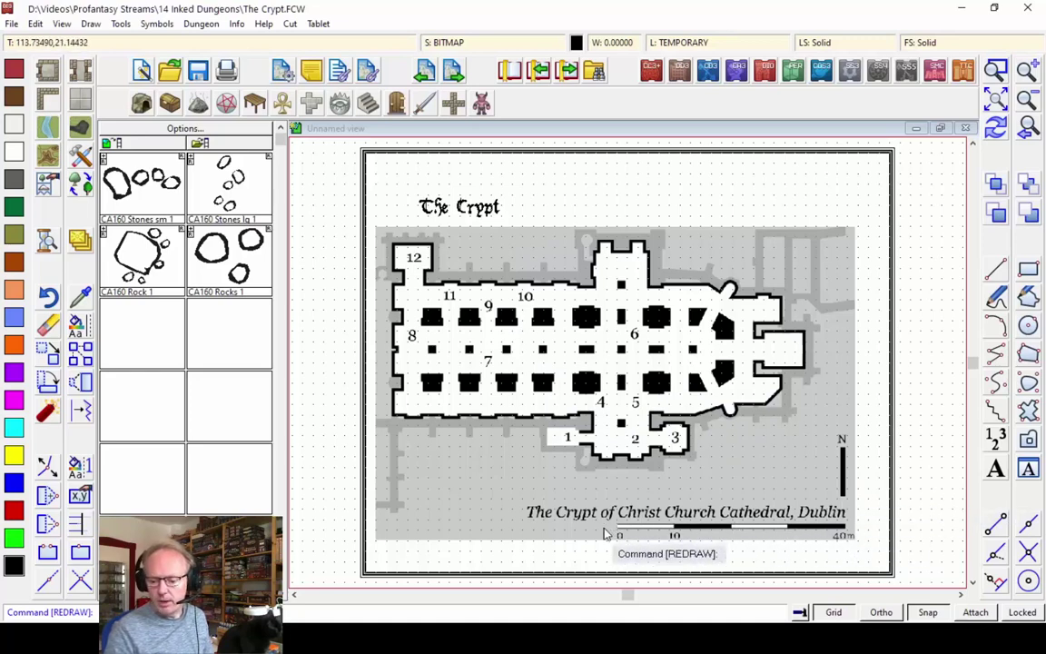
- Measure the length of the inserted image's scale bar from 0 to 40 m
click(236, 24)
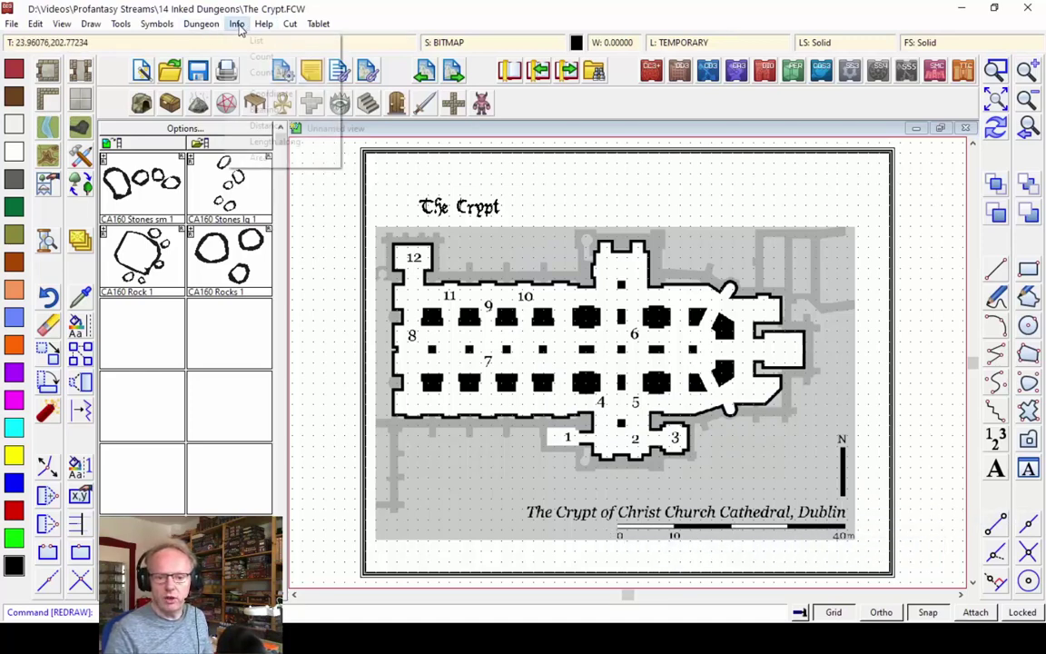
click(267, 127)
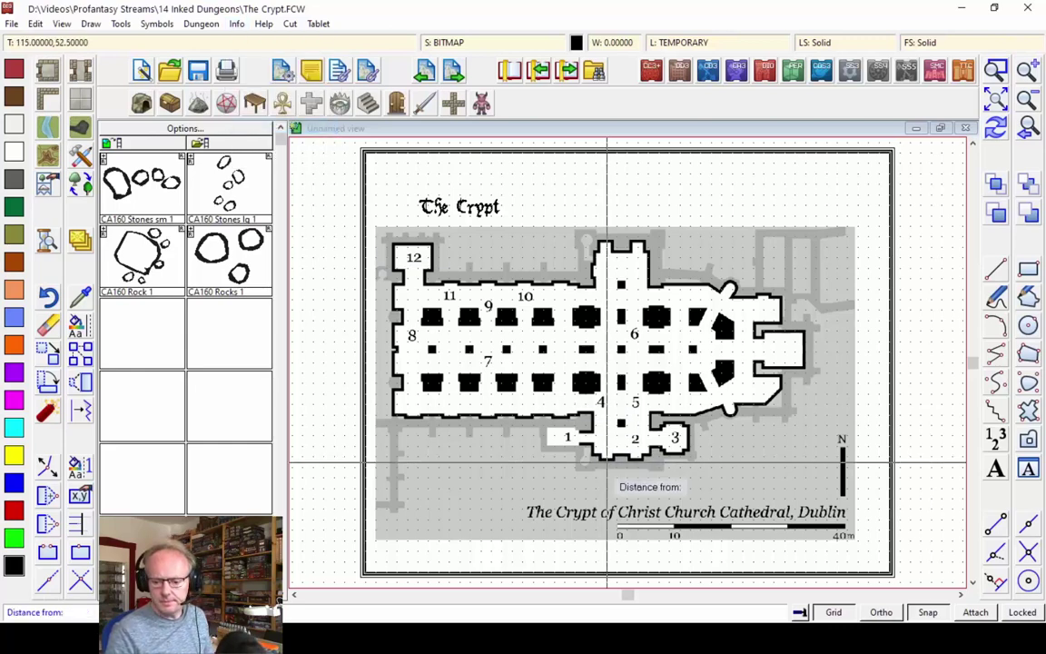
click(619, 526)
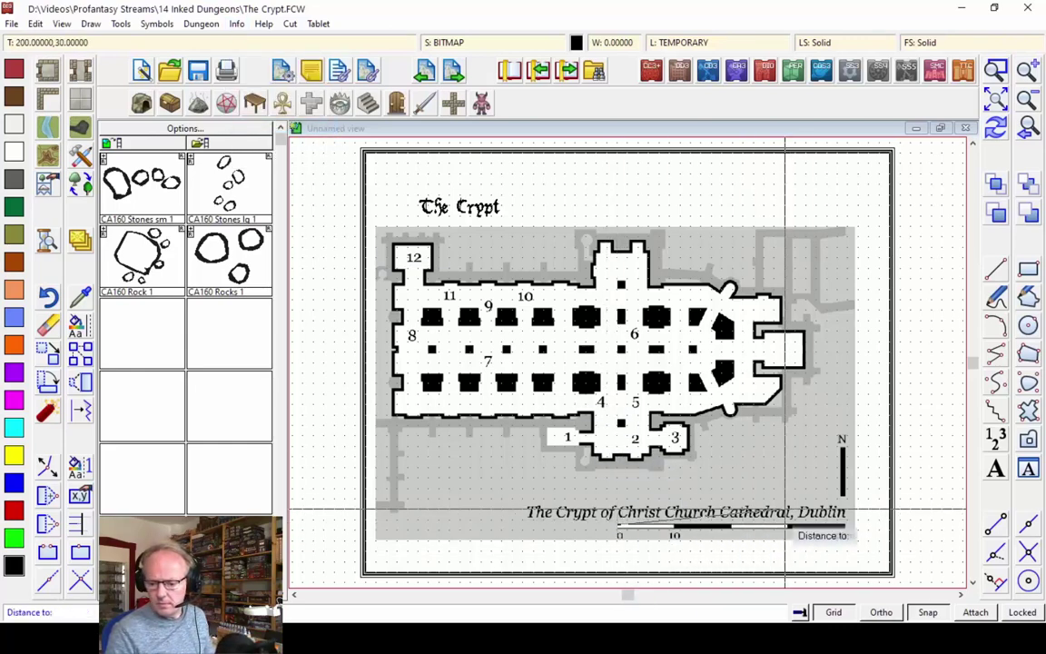
click(848, 526)
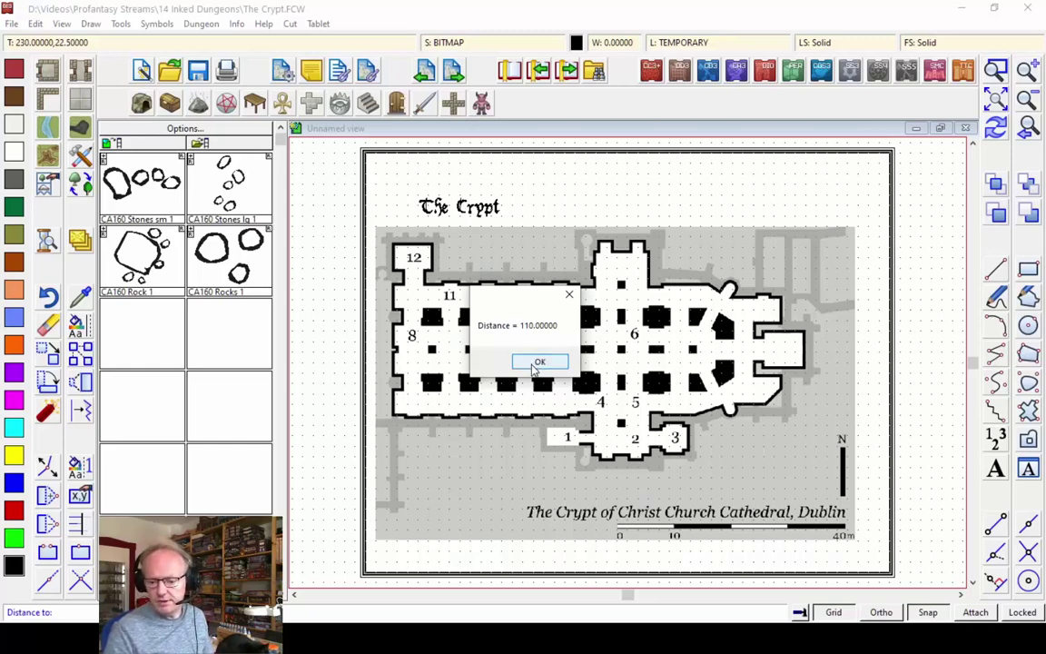
click(538, 362)
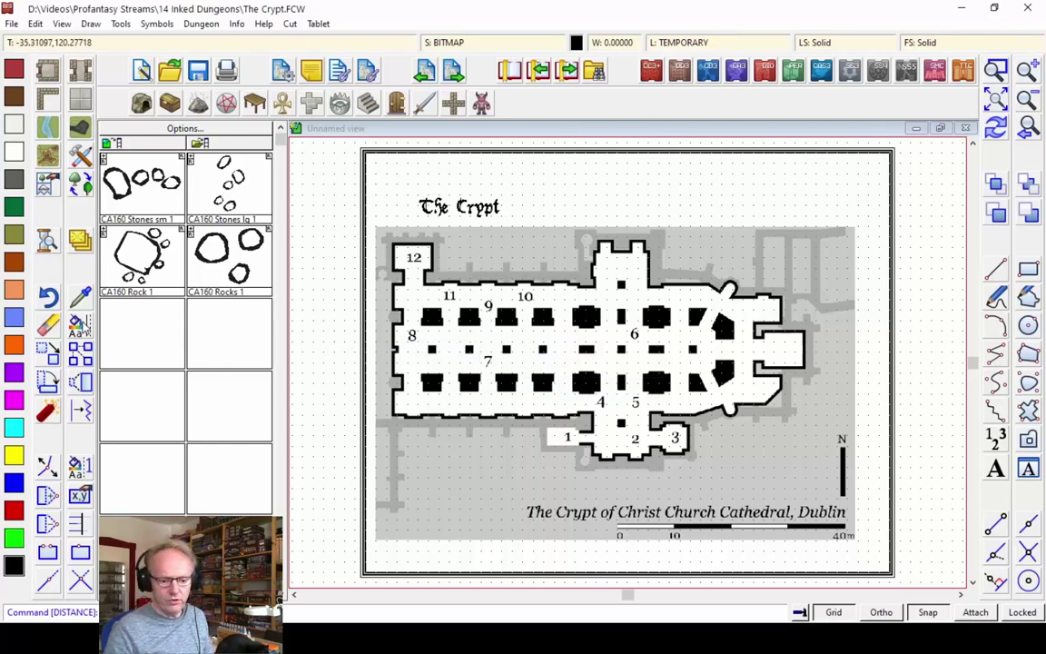
- Scale the inserted image non-visually by a factor of 120/110, centred on the upper-left corner of room 12, and redraw the map
right_click(80, 383)
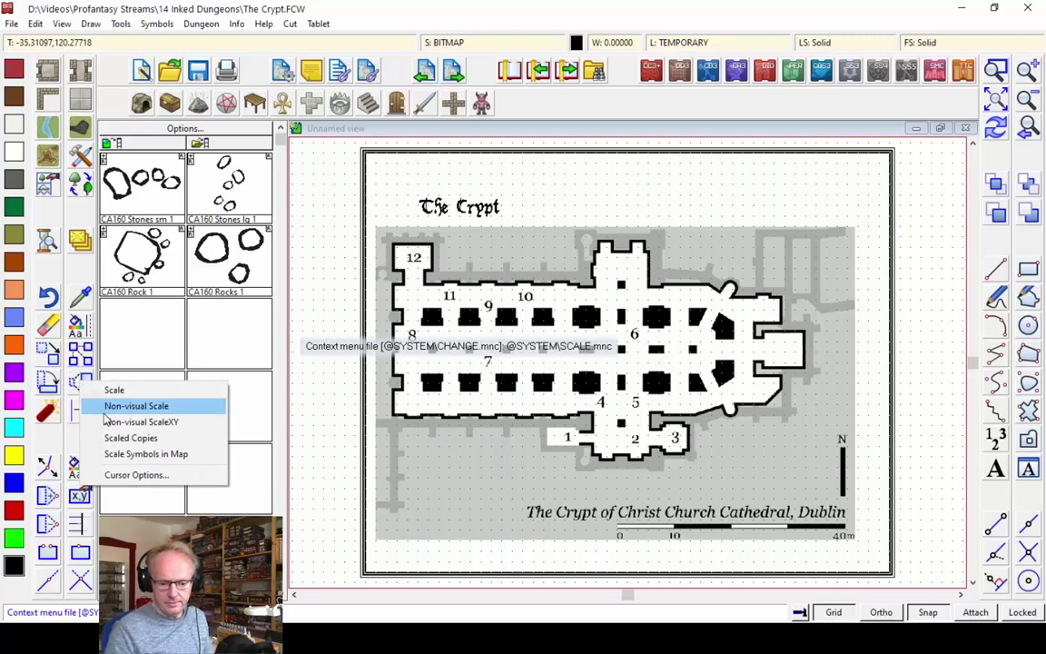
click(106, 412)
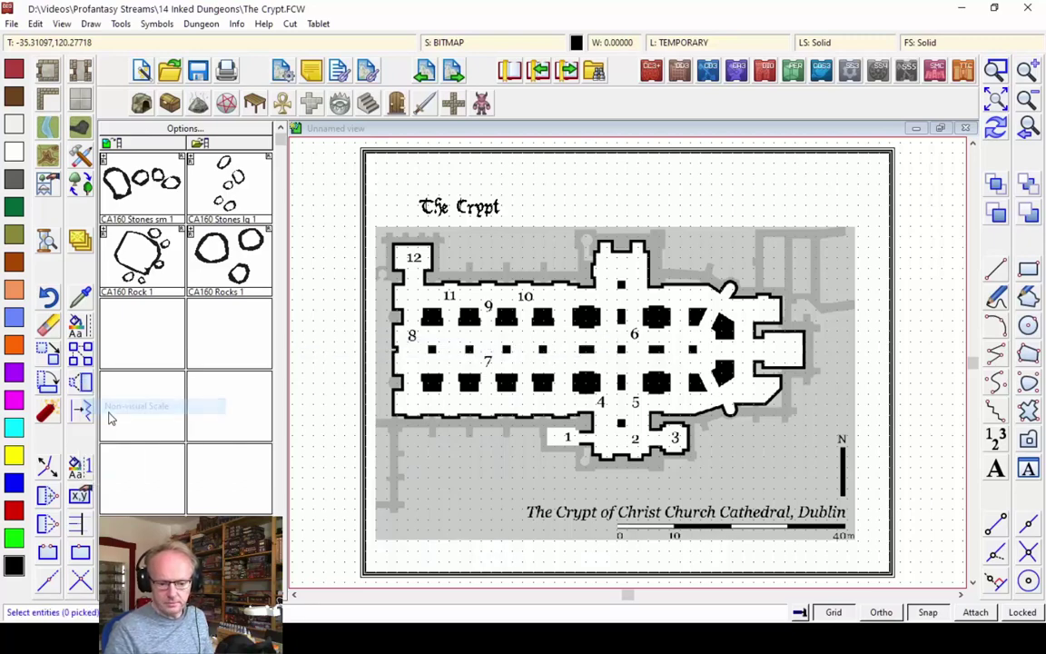
click(498, 229)
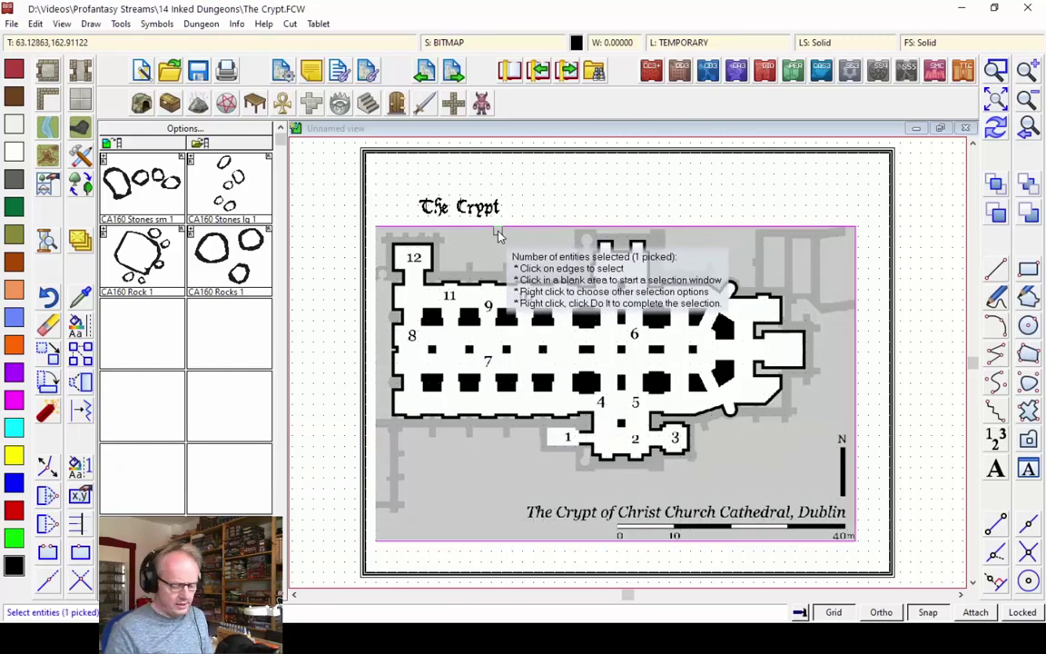
right_click(498, 234)
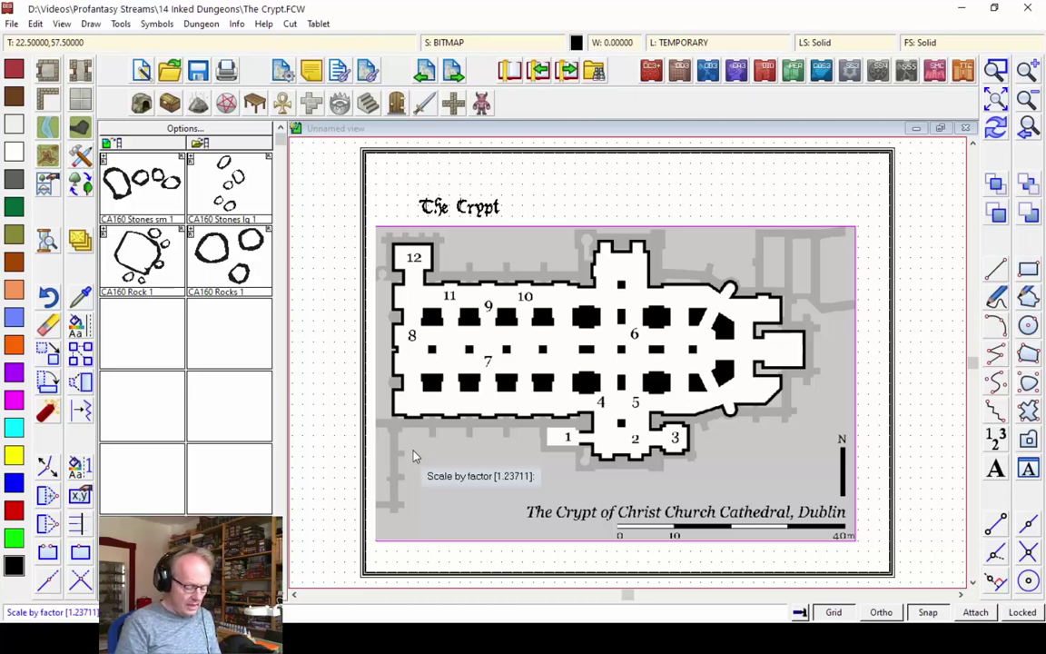
text(20/110)
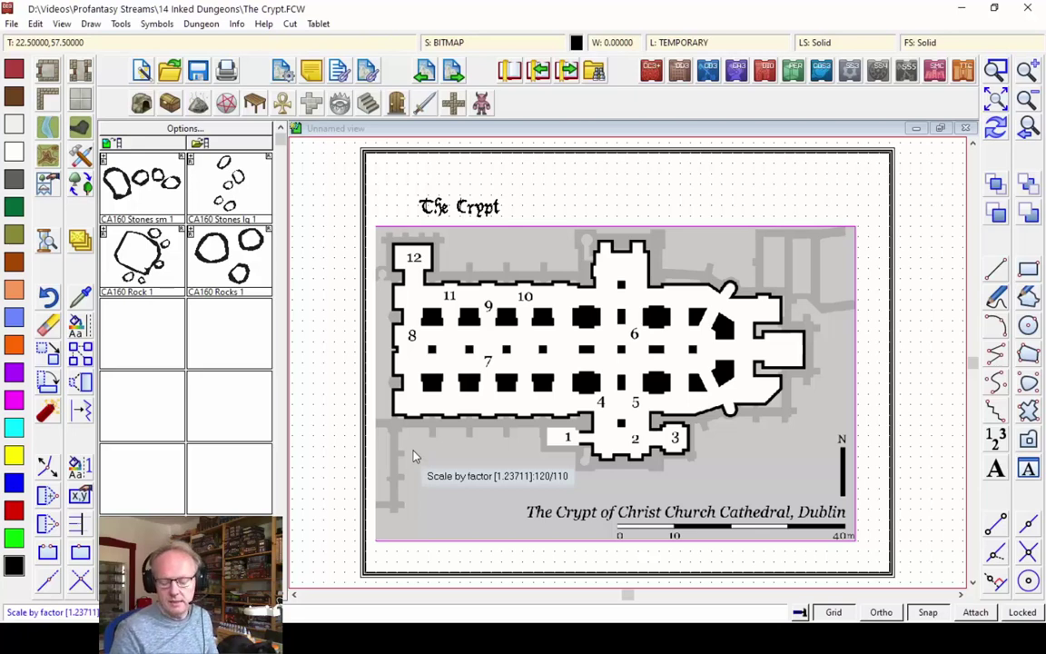
key(Return)
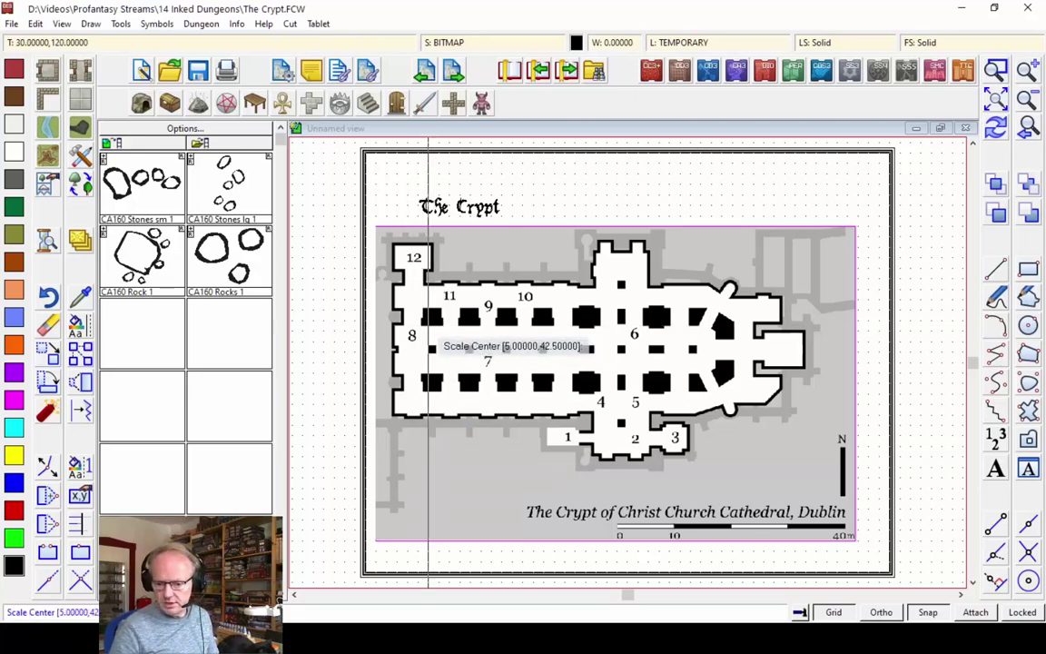
click(393, 243)
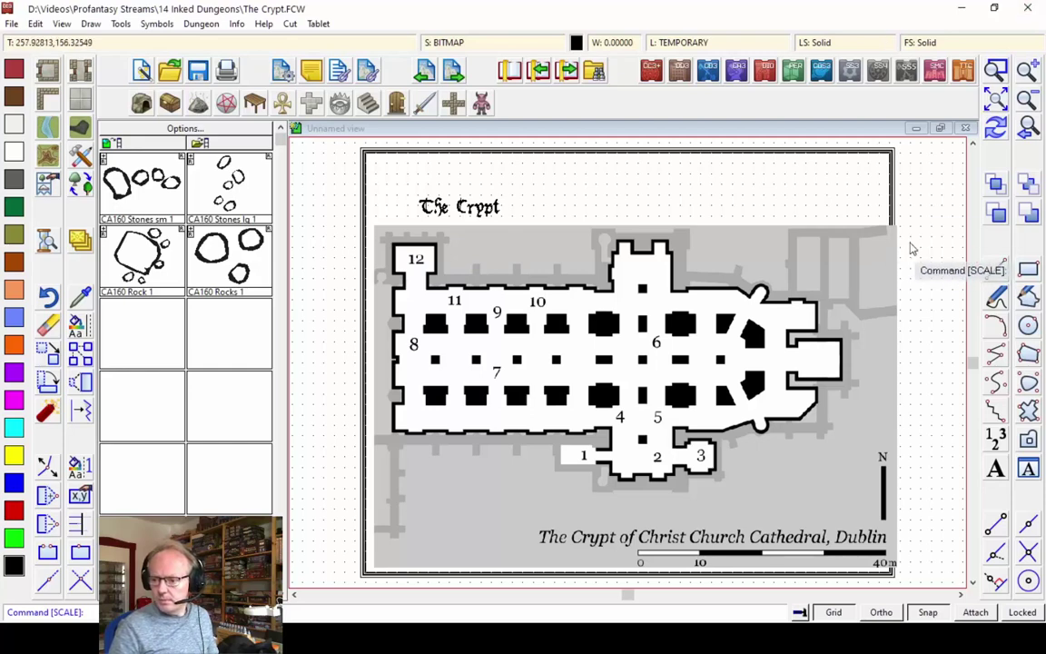
click(995, 128)
- Check the rescaled image by measuring its scale bar twice from the 0 mark to the 40 m end
click(236, 24)
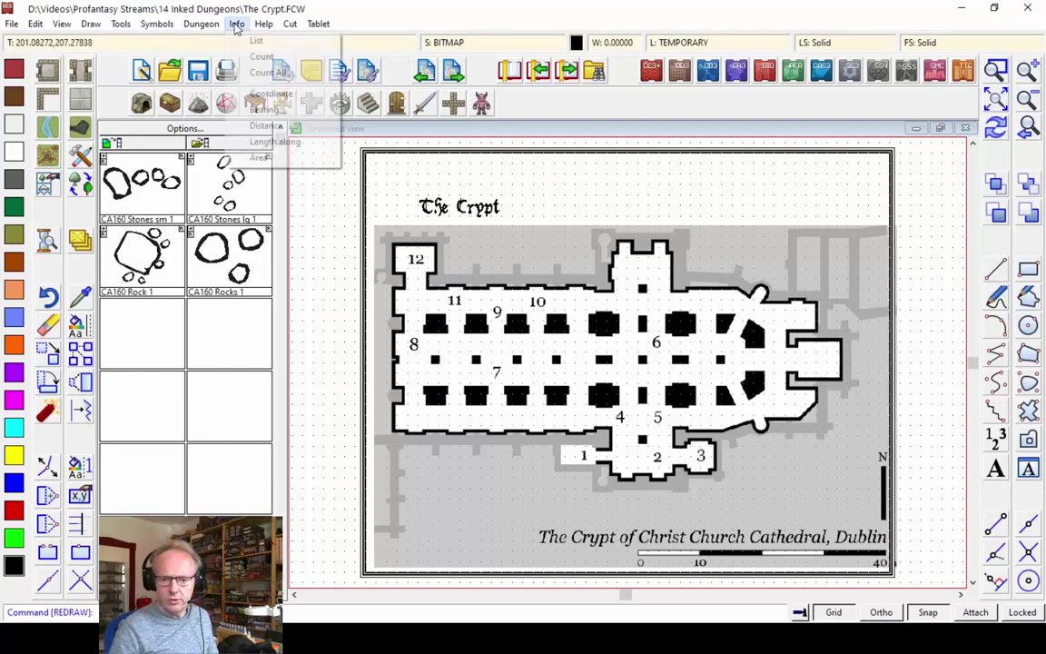
click(268, 125)
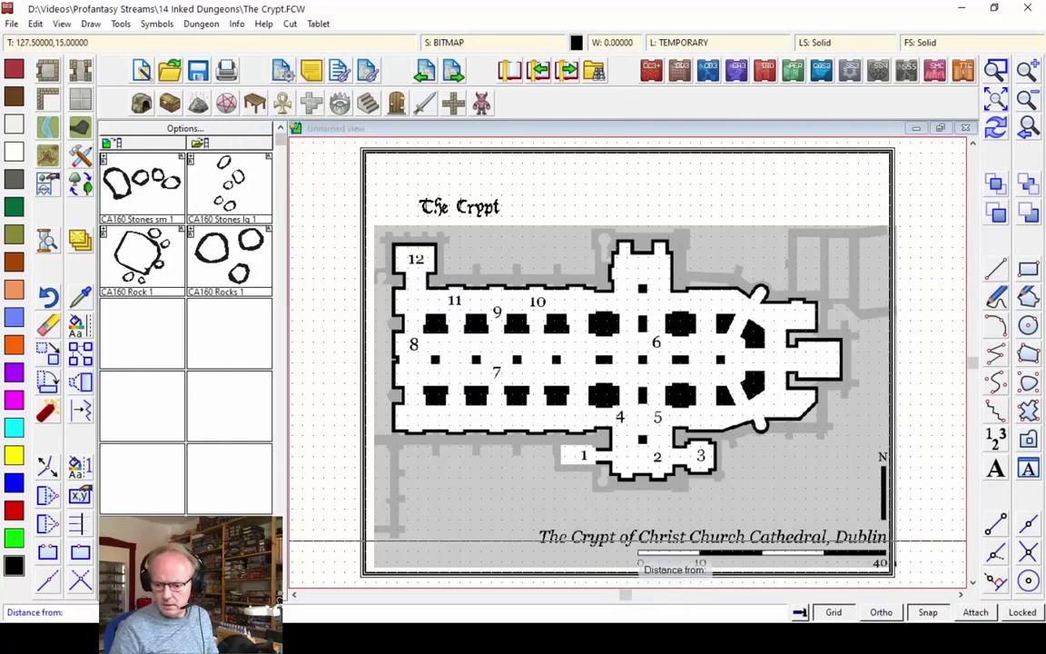
click(639, 544)
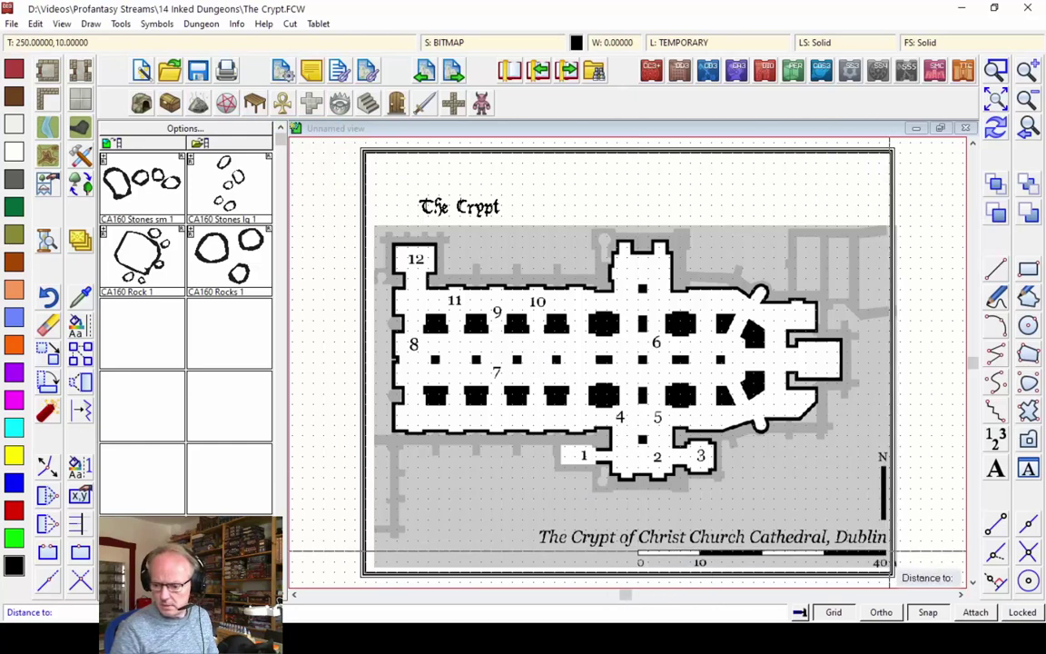
click(886, 551)
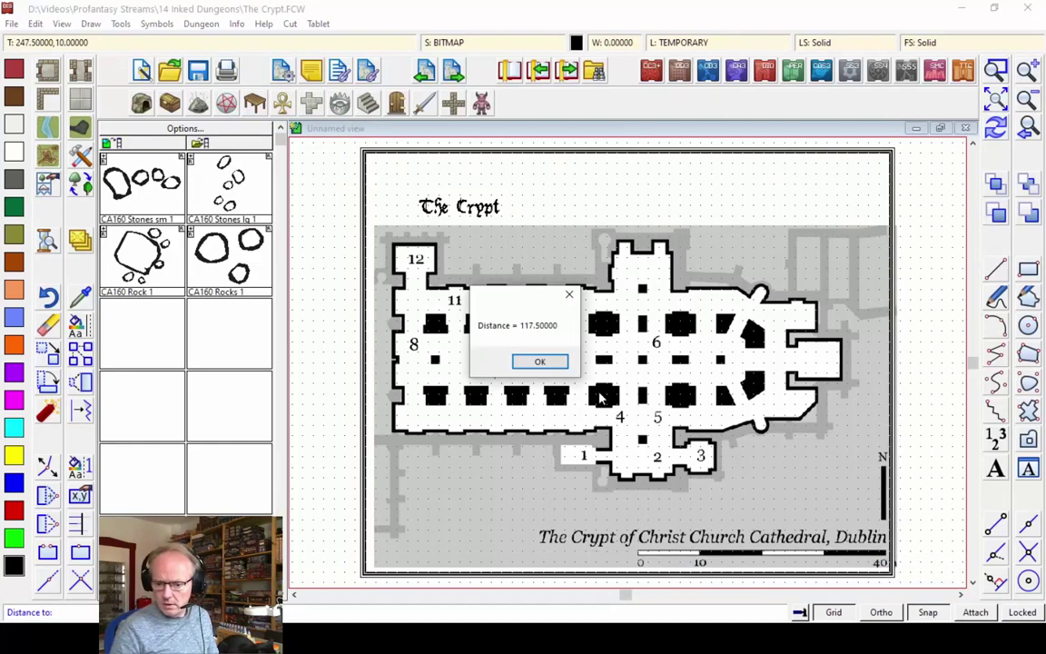
click(542, 363)
key(Return)
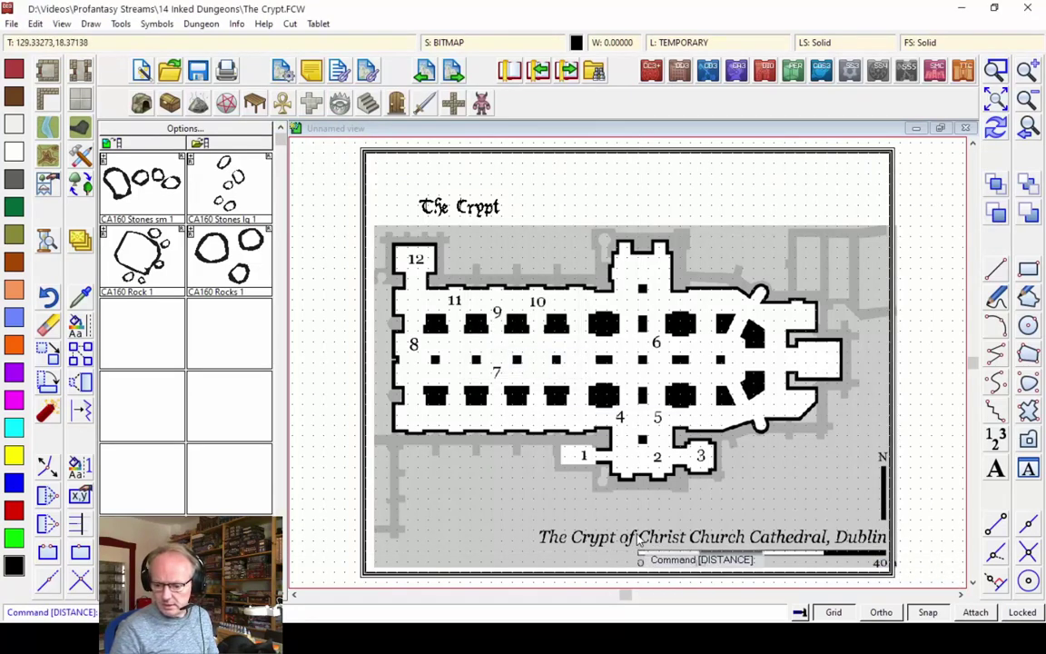
click(639, 551)
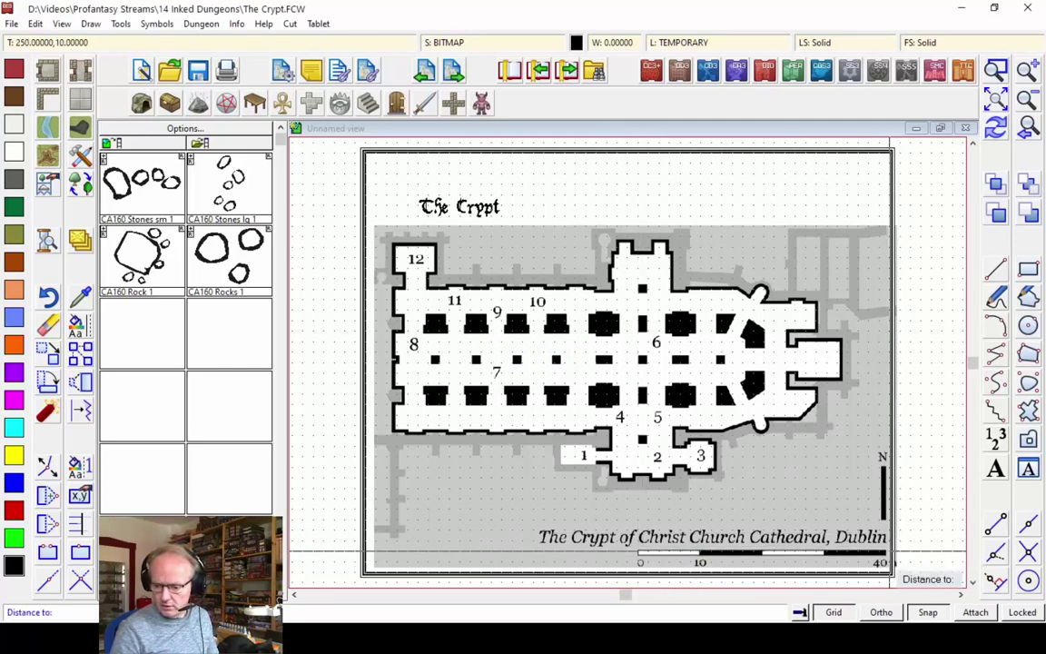
click(895, 551)
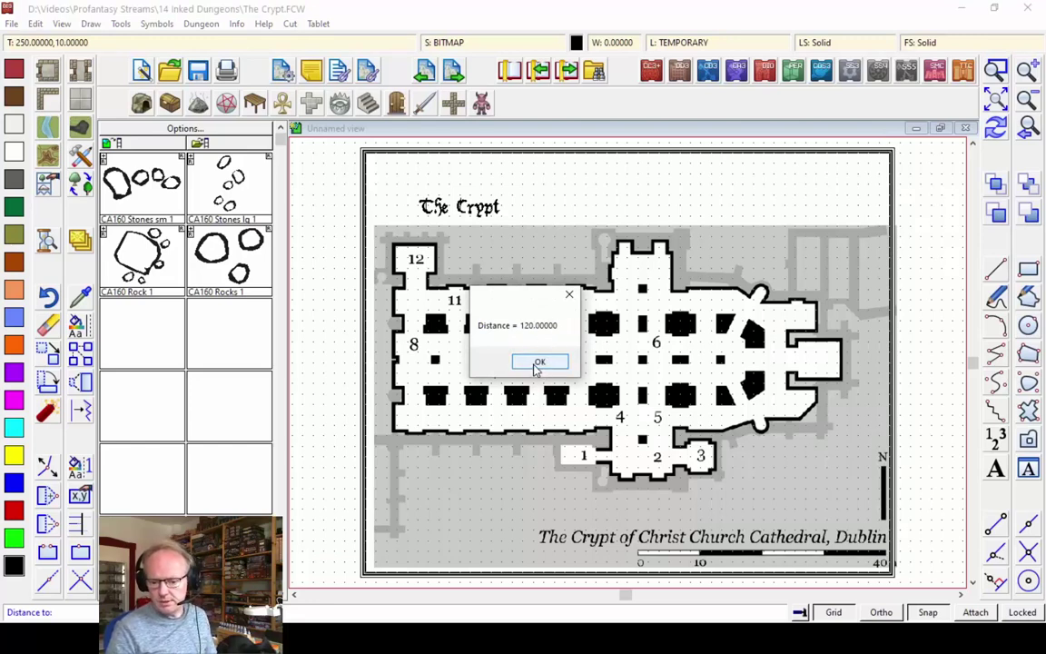
click(537, 363)
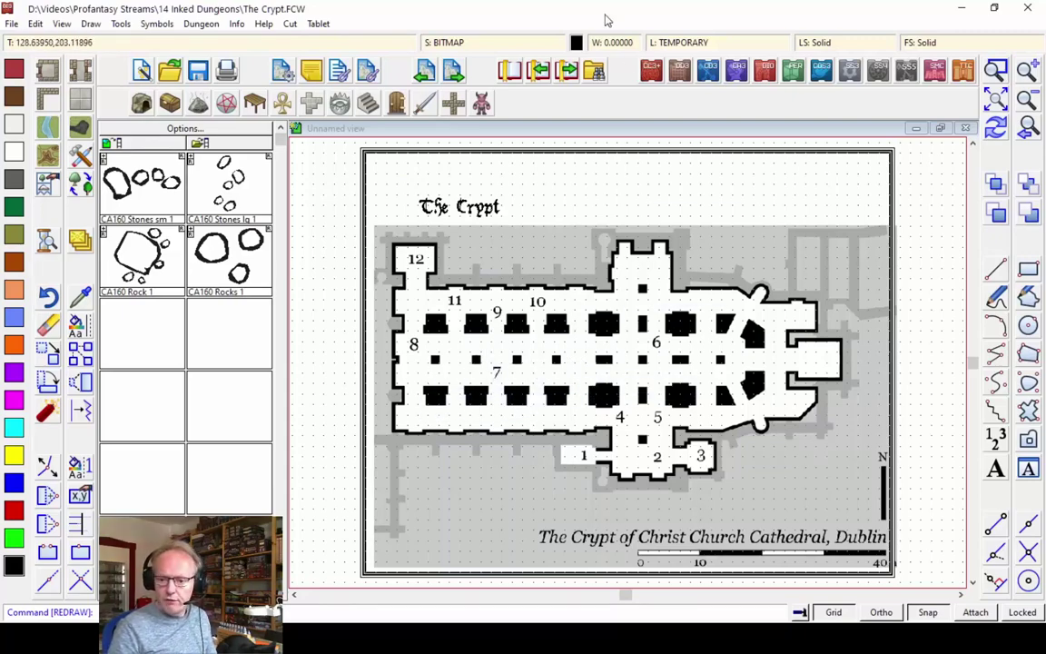
- Add a Transparency effect with 20% opacity to the BITMAP sheet and apply the sheet settings
click(402, 41)
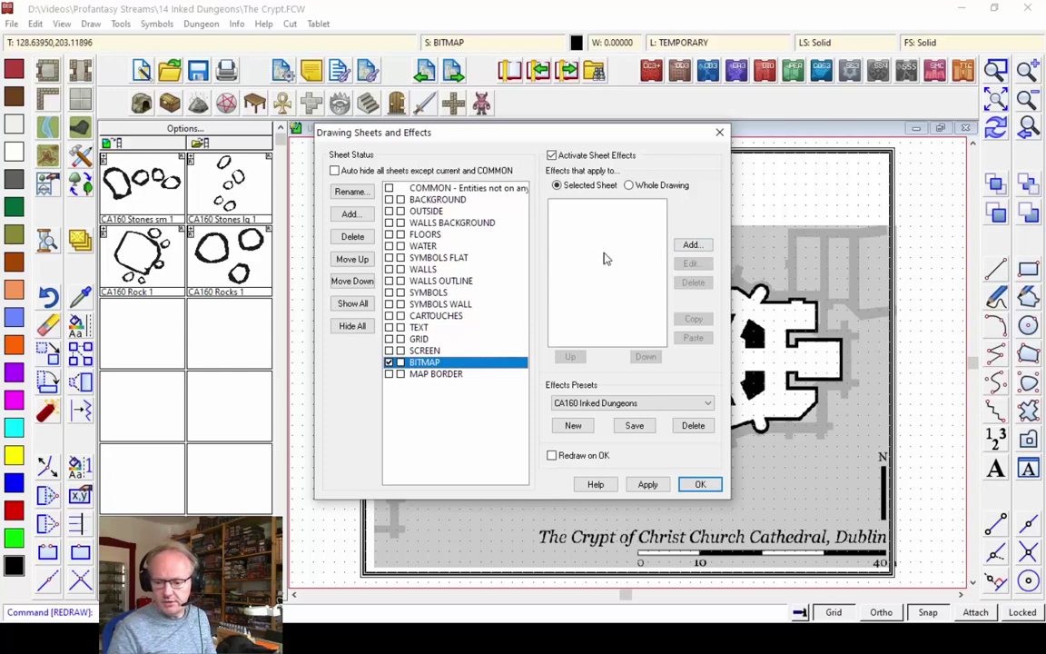
click(690, 247)
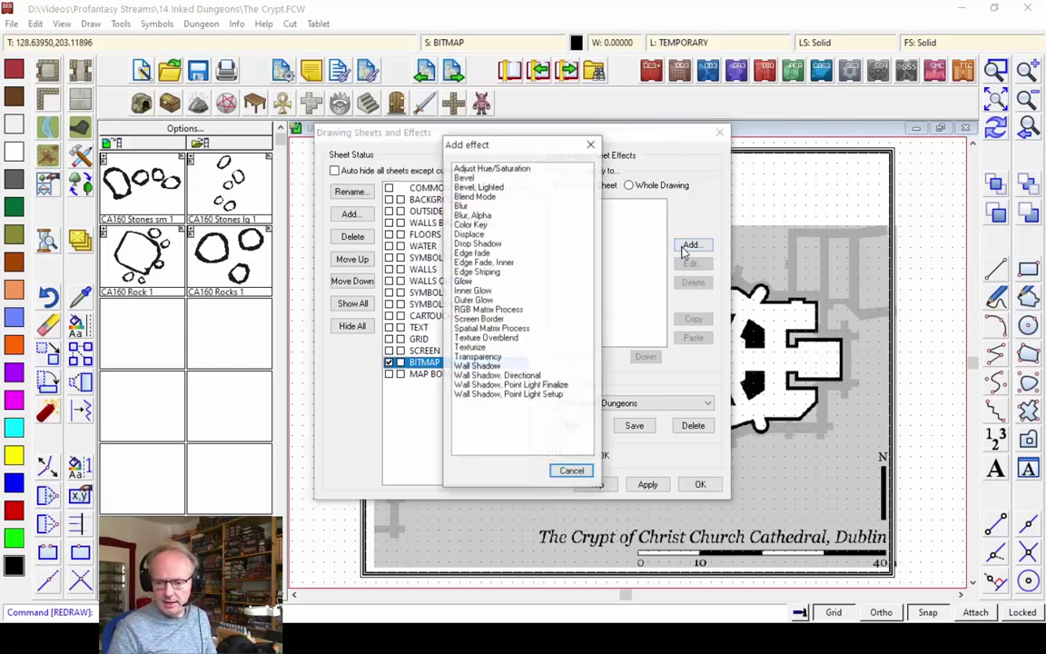
double_click(478, 358)
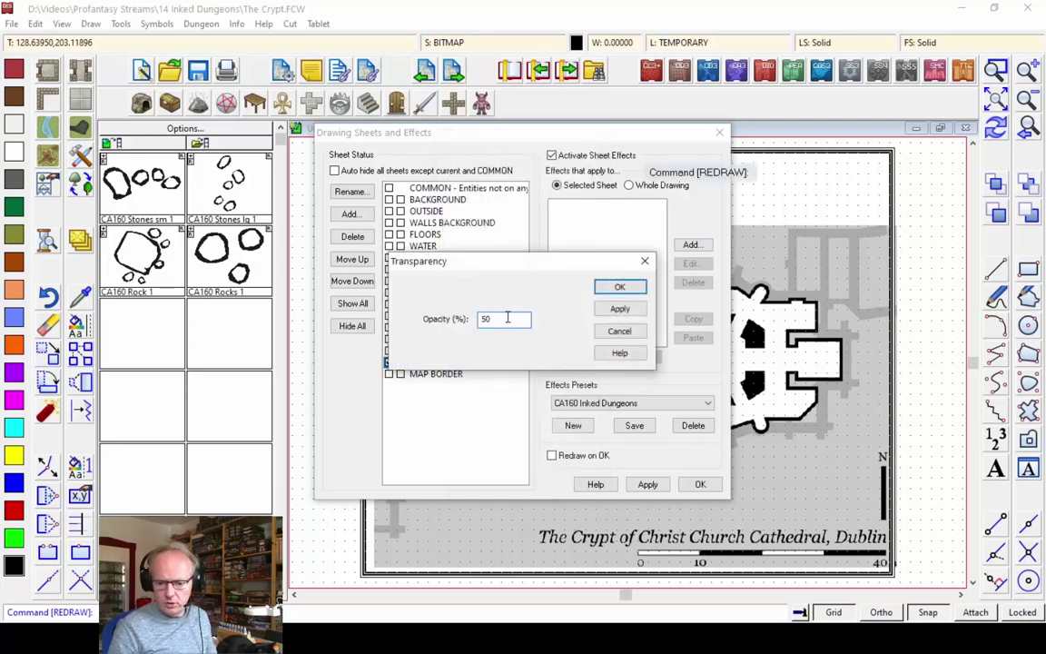
double_click(508, 317)
text(2)
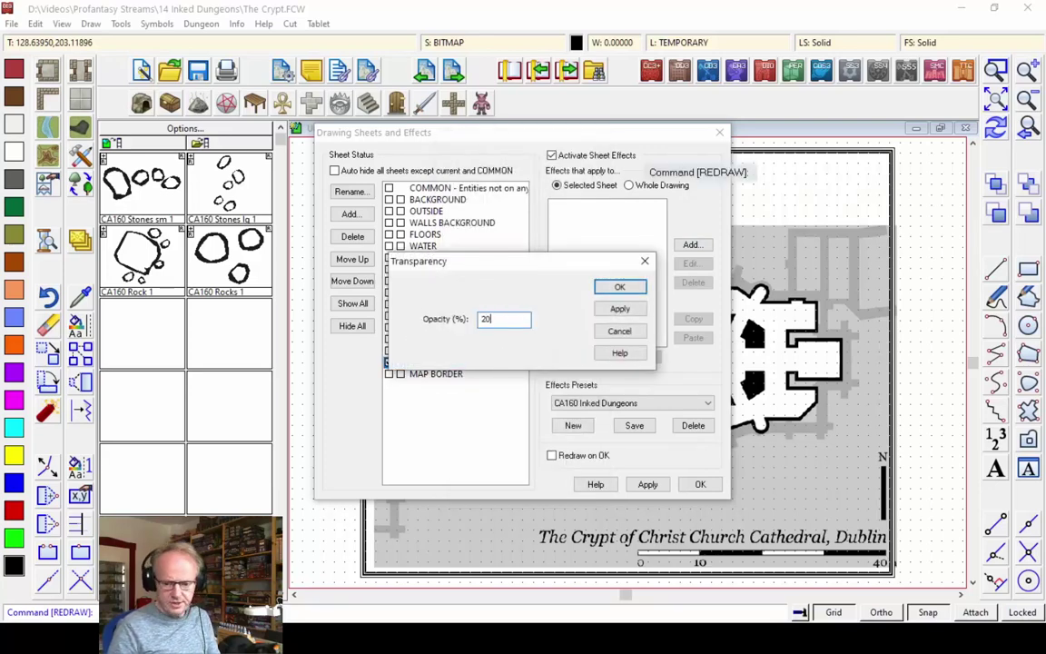
text(0)
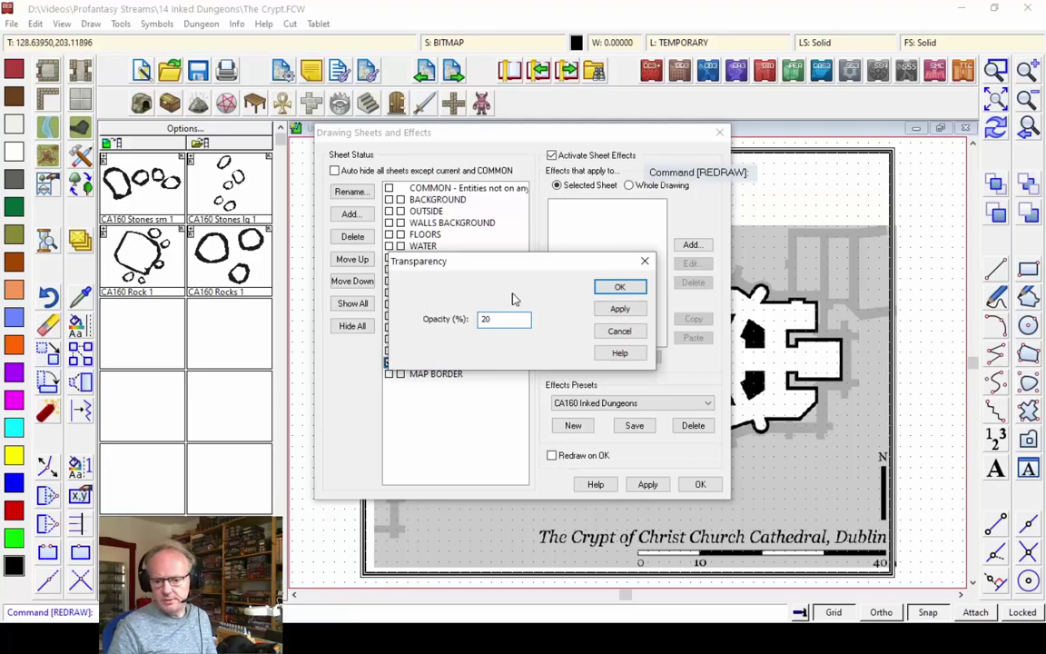
click(619, 289)
click(700, 484)
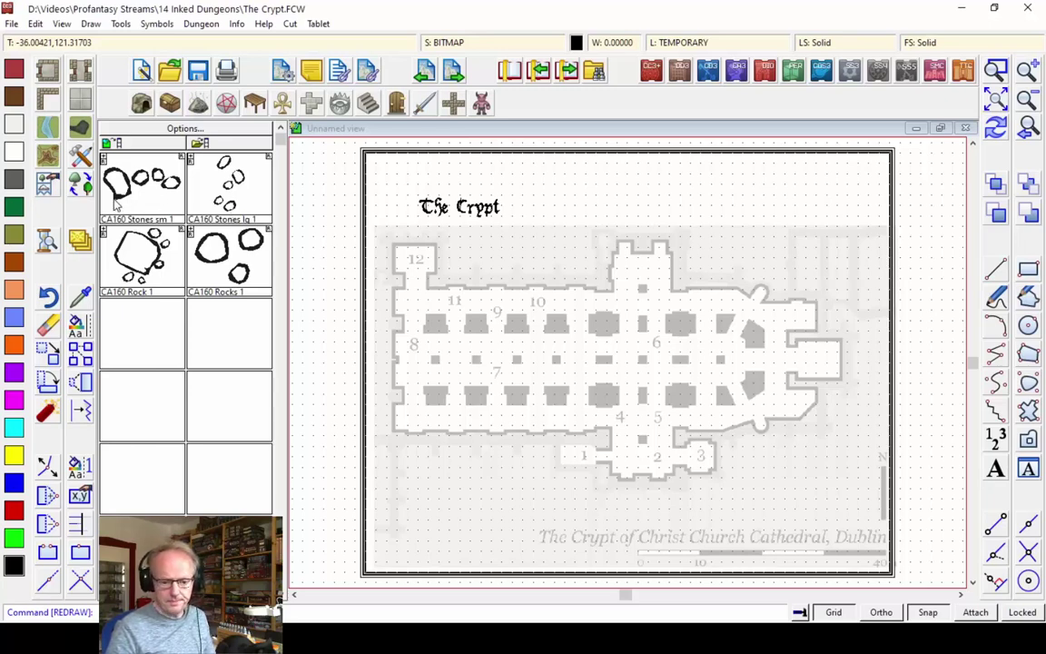
- Draw a rectangular room 70 units high with 1.0-wide solid walls over the floor plan's main hall, and redraw the map
click(48, 73)
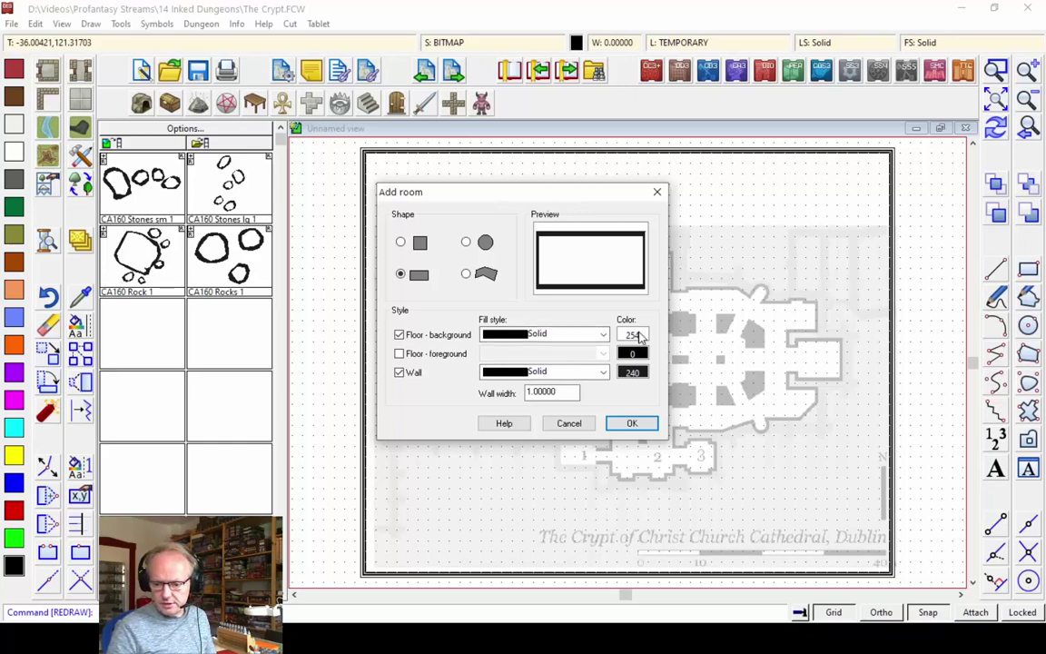
click(622, 424)
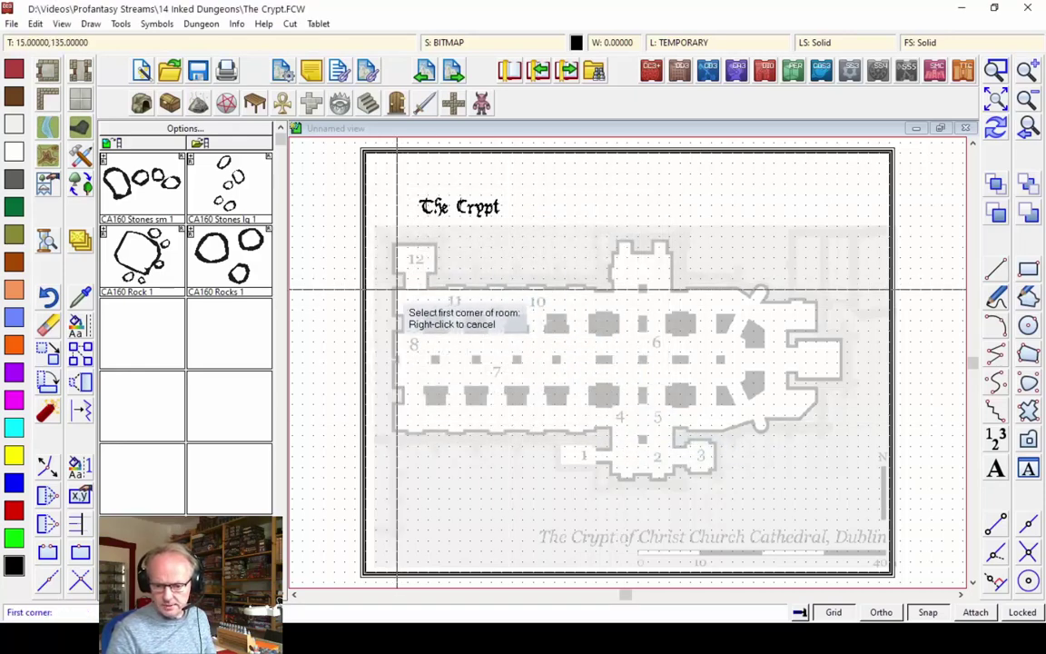
click(397, 290)
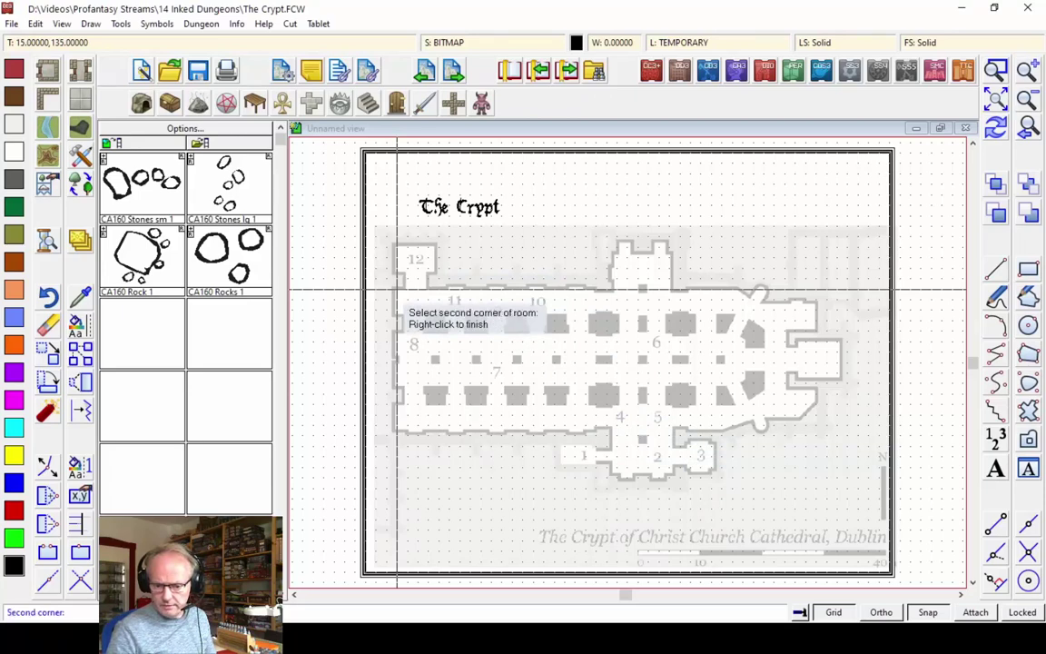
click(733, 290)
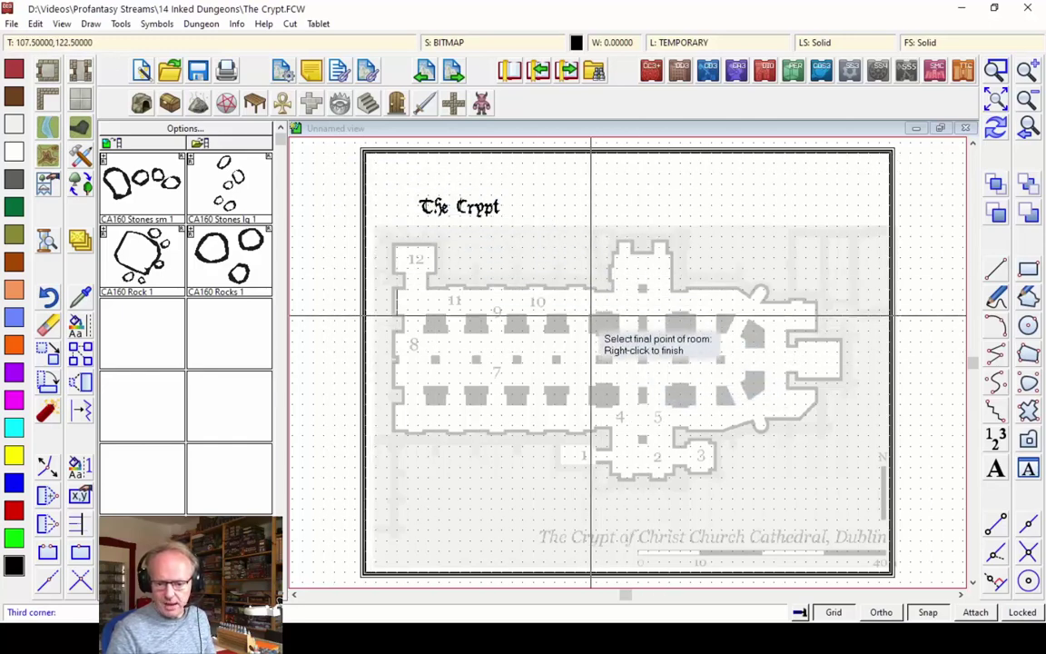
right_click(627, 404)
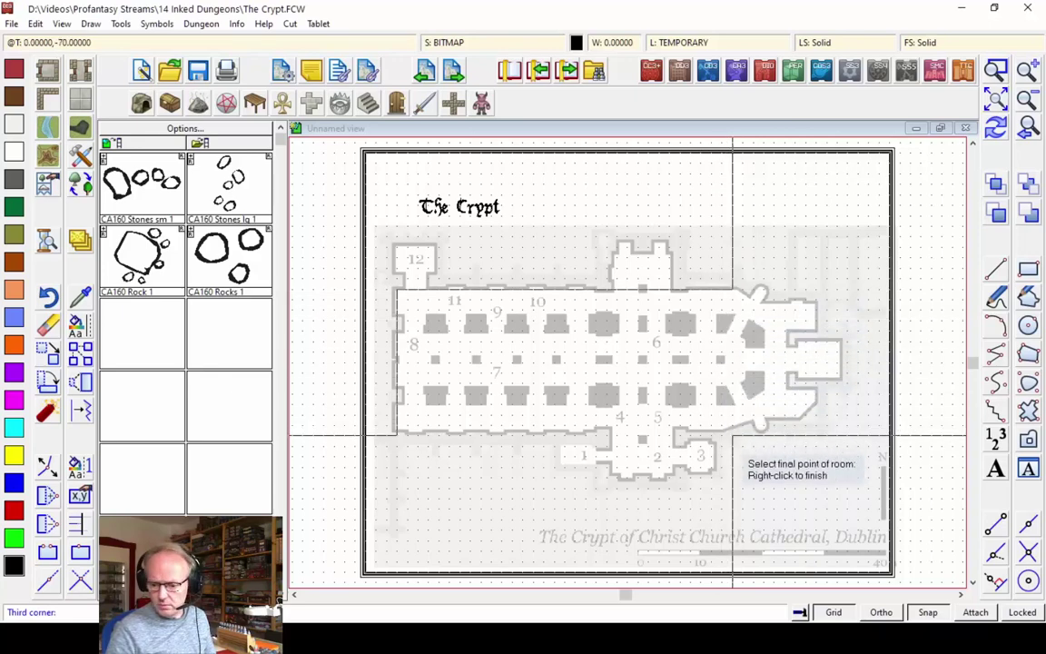
click(733, 435)
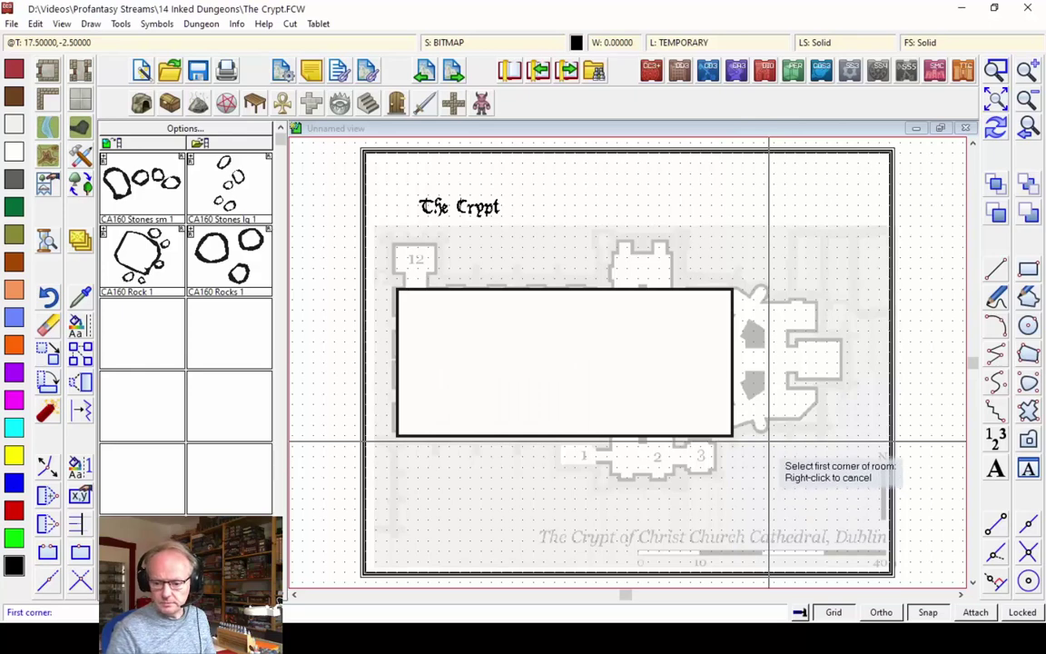
right_click(770, 443)
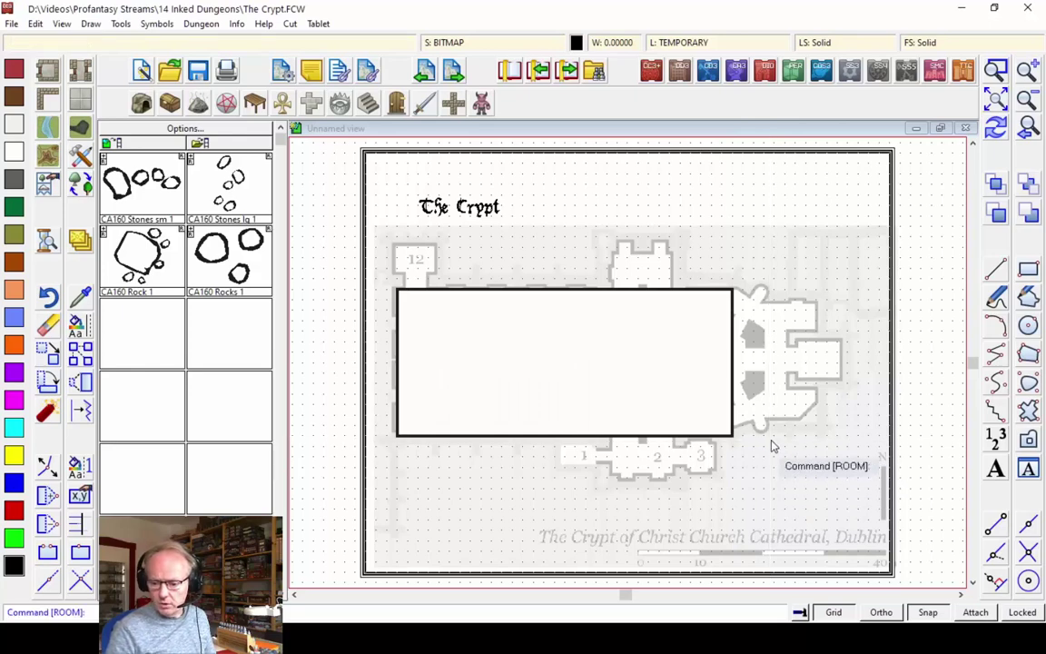
click(997, 130)
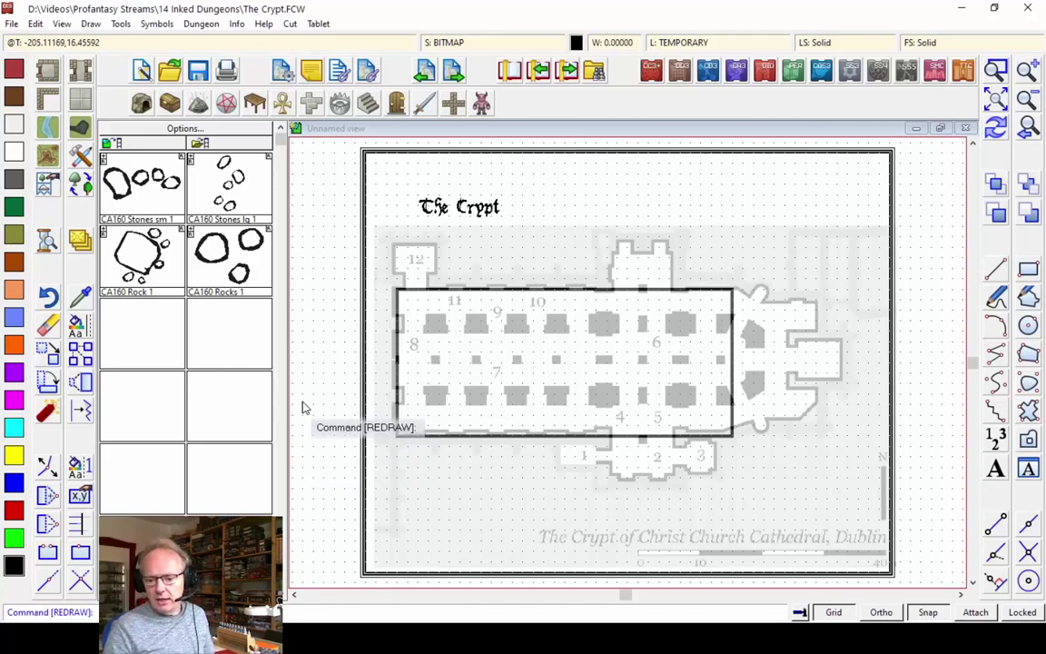
click(47, 70)
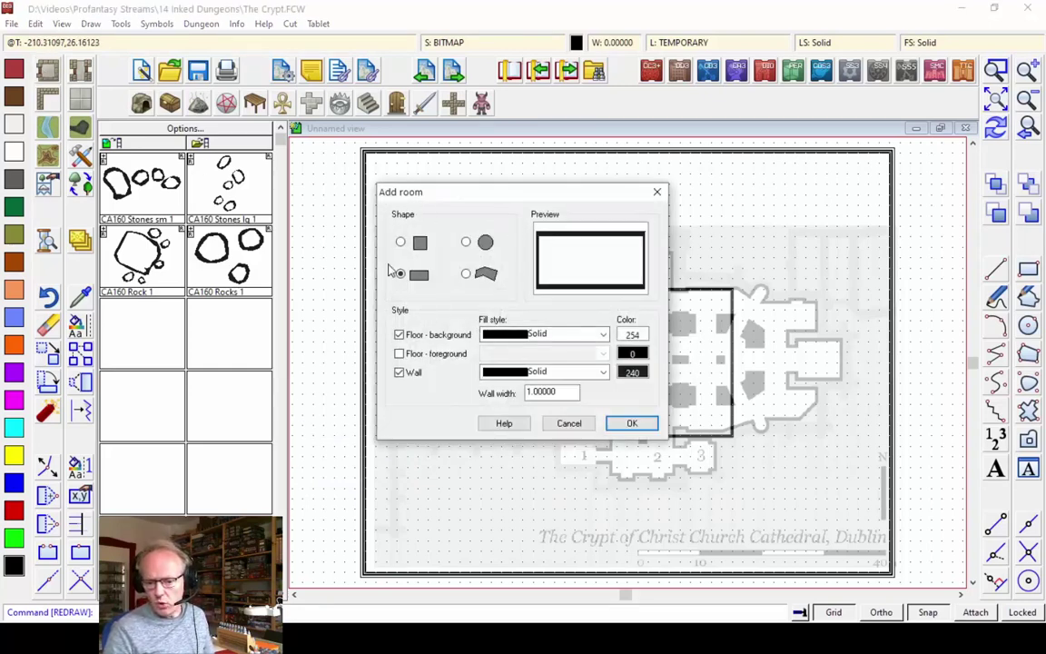
click(569, 425)
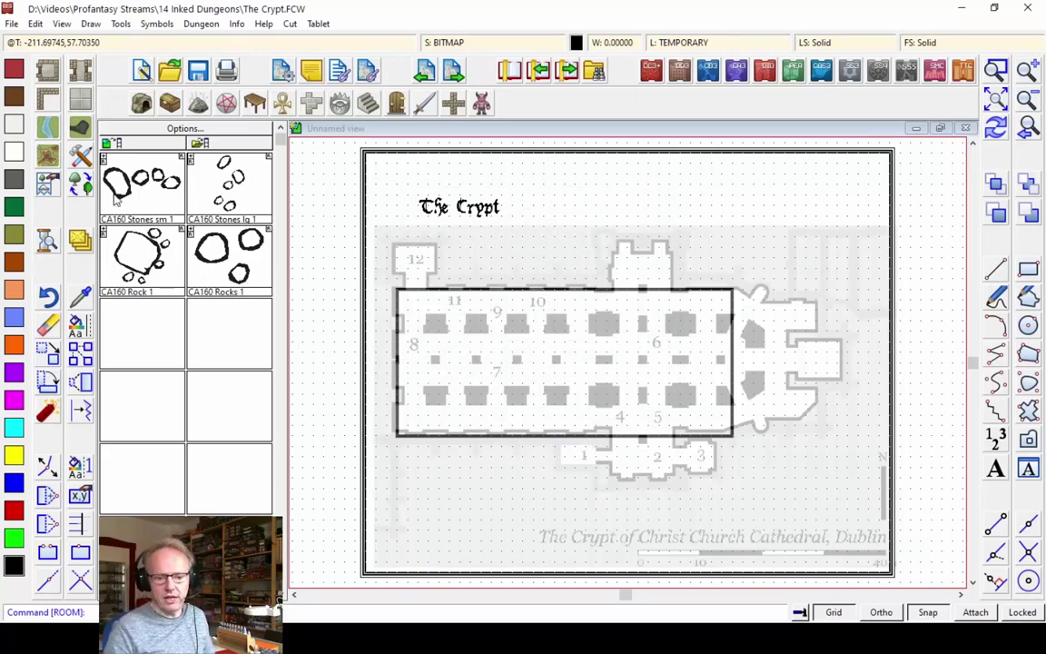
- Create a new drawing tool named "Room, Default" based on "Floor, Interior Walls" in the Annual Ink Dungeon style
click(74, 136)
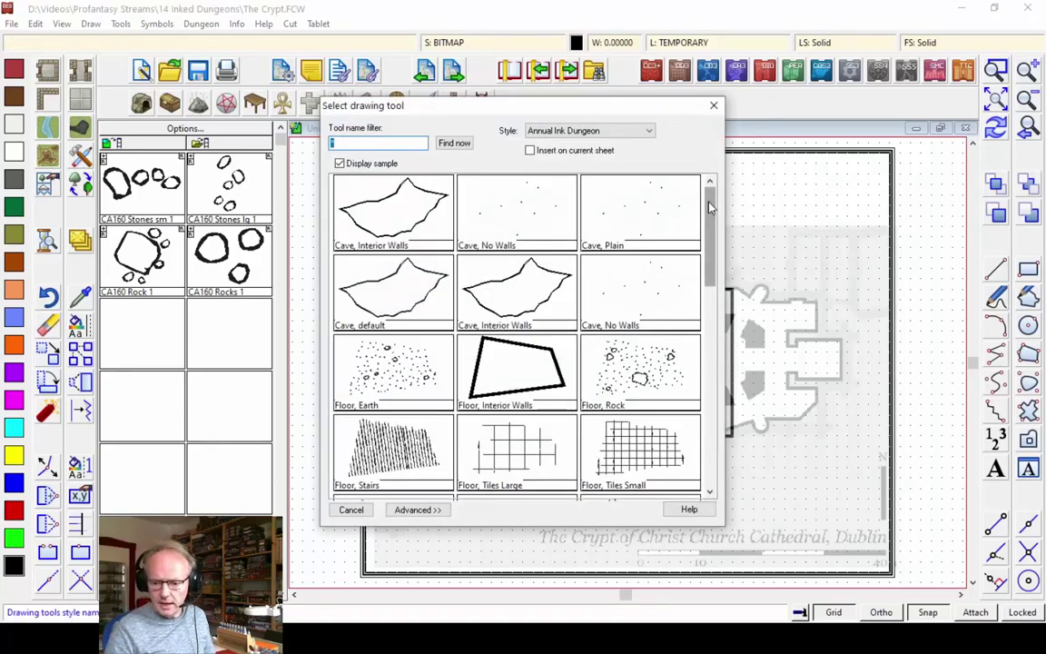
drag(710, 208, 728, 237)
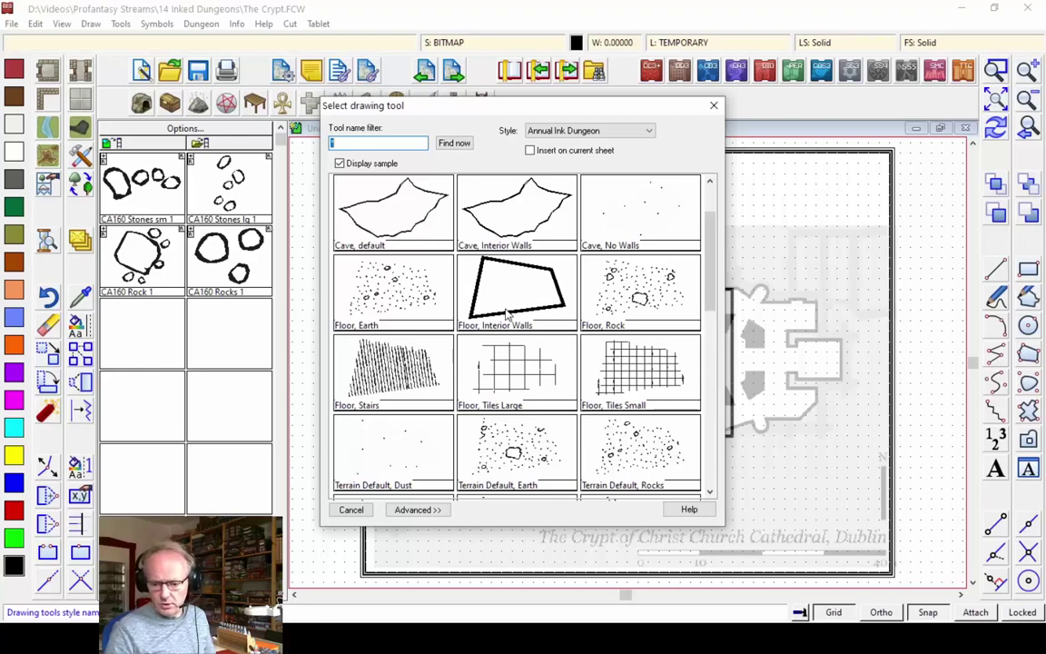
click(409, 510)
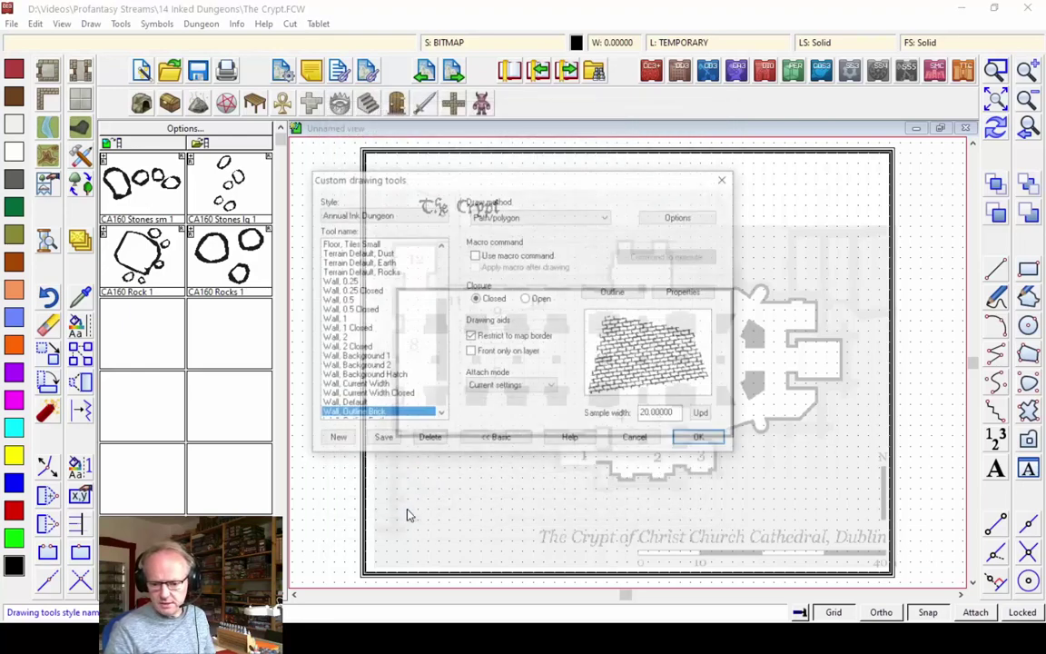
scroll(439, 332, up, 3)
scroll(454, 313, up, 1)
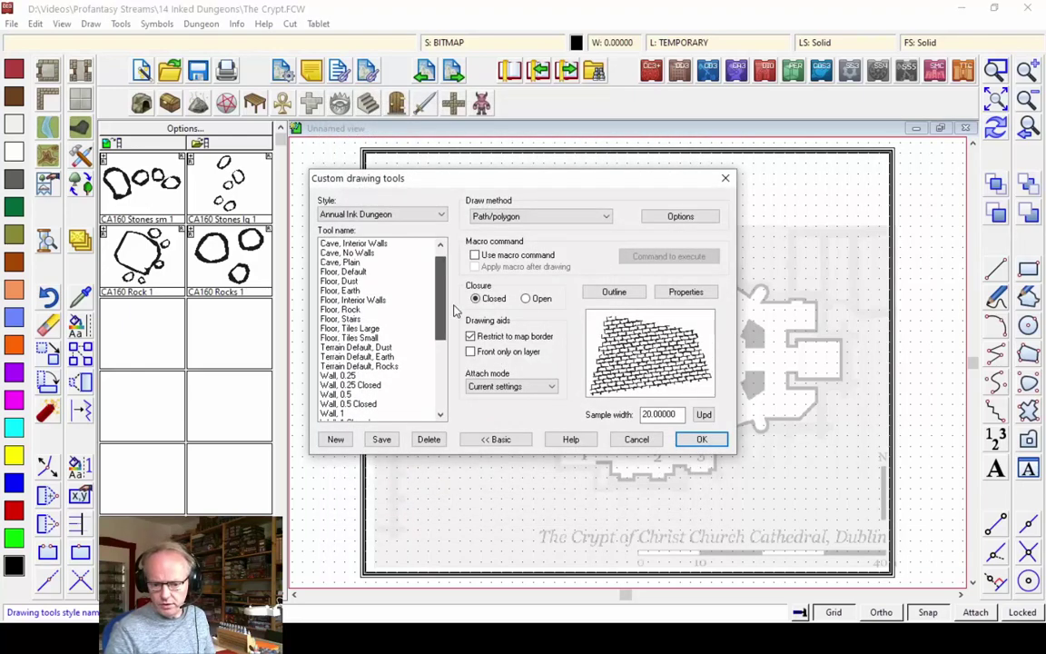
click(372, 300)
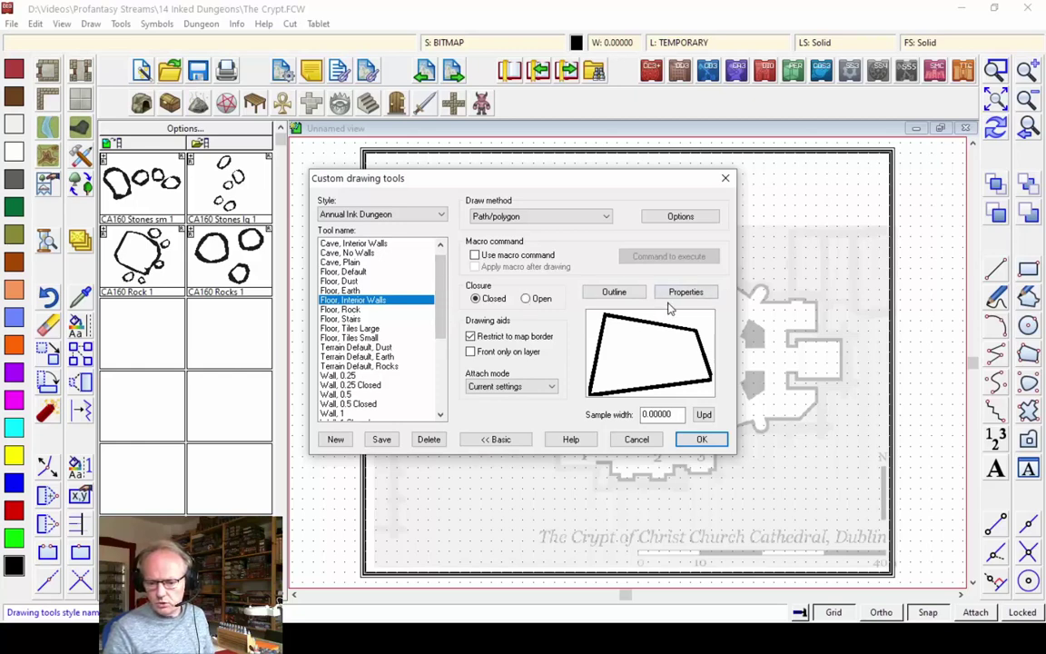
click(336, 444)
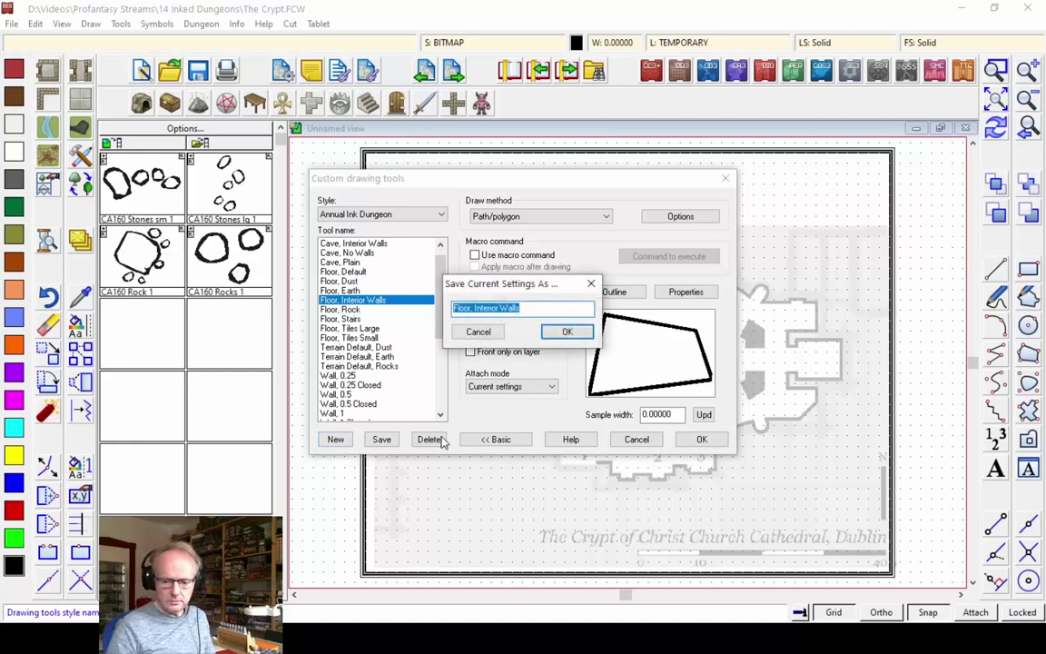
text(Room, Default)
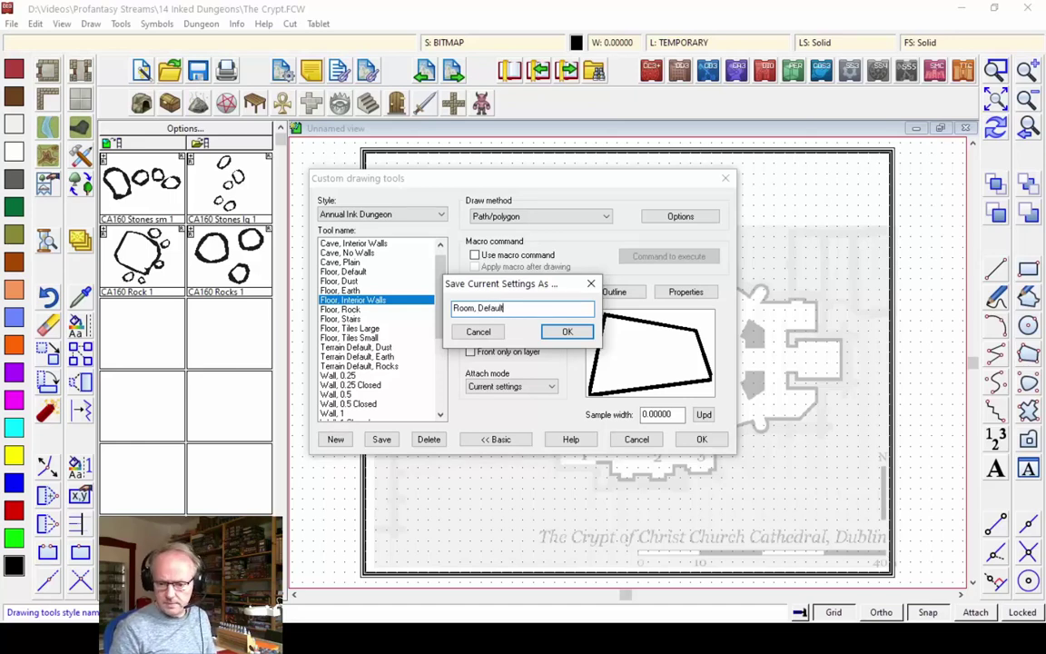
key(Return)
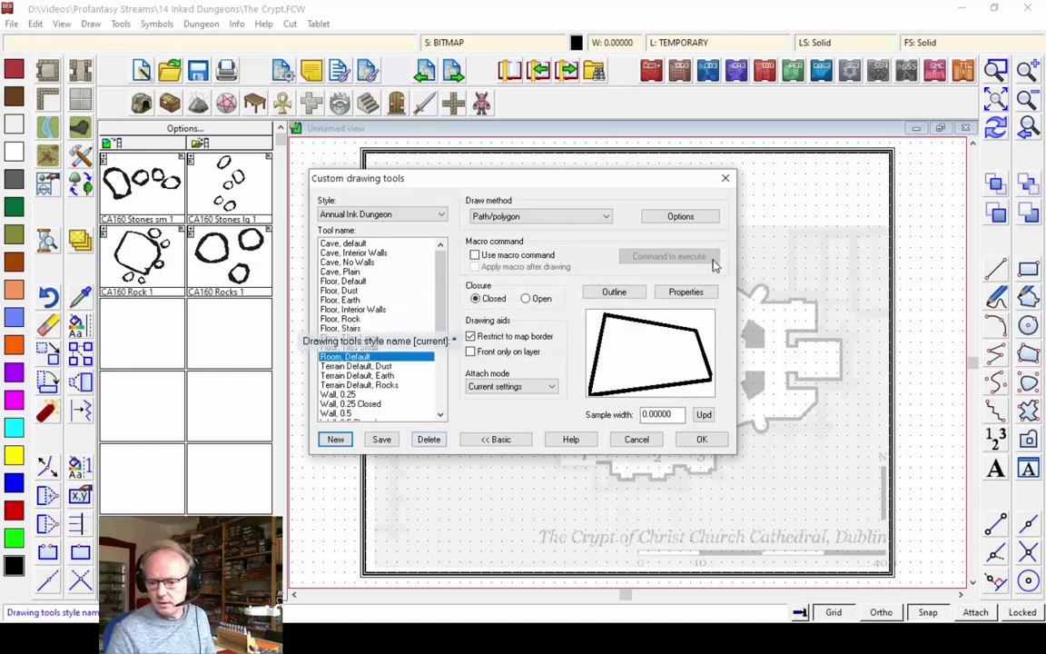
- Review the Room, Default tool's main properties and the properties of its extra outline entity
click(686, 293)
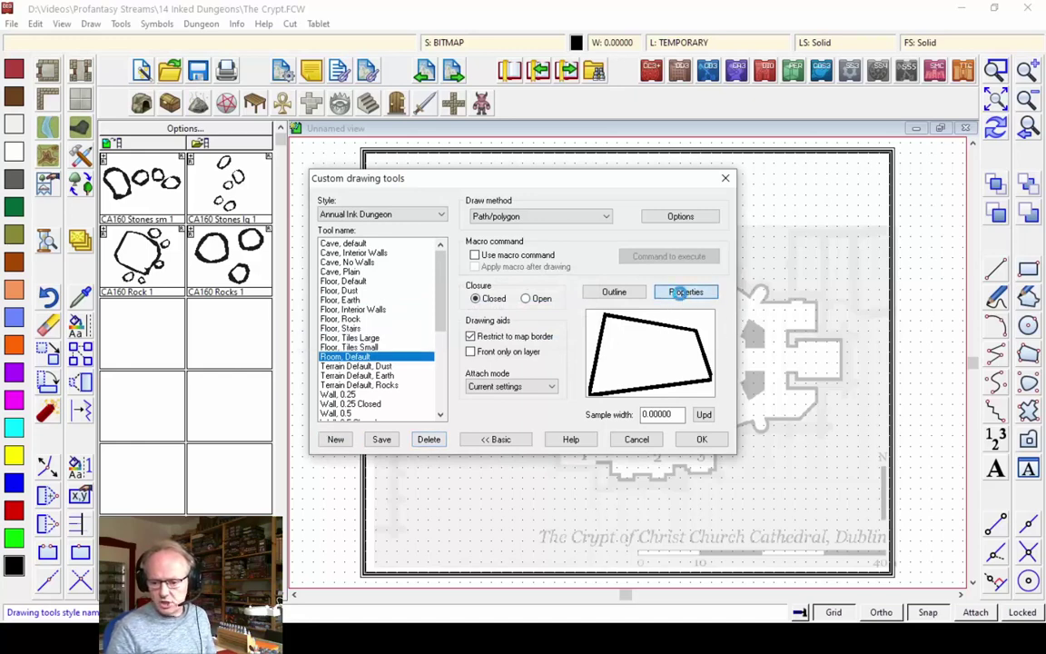
click(431, 403)
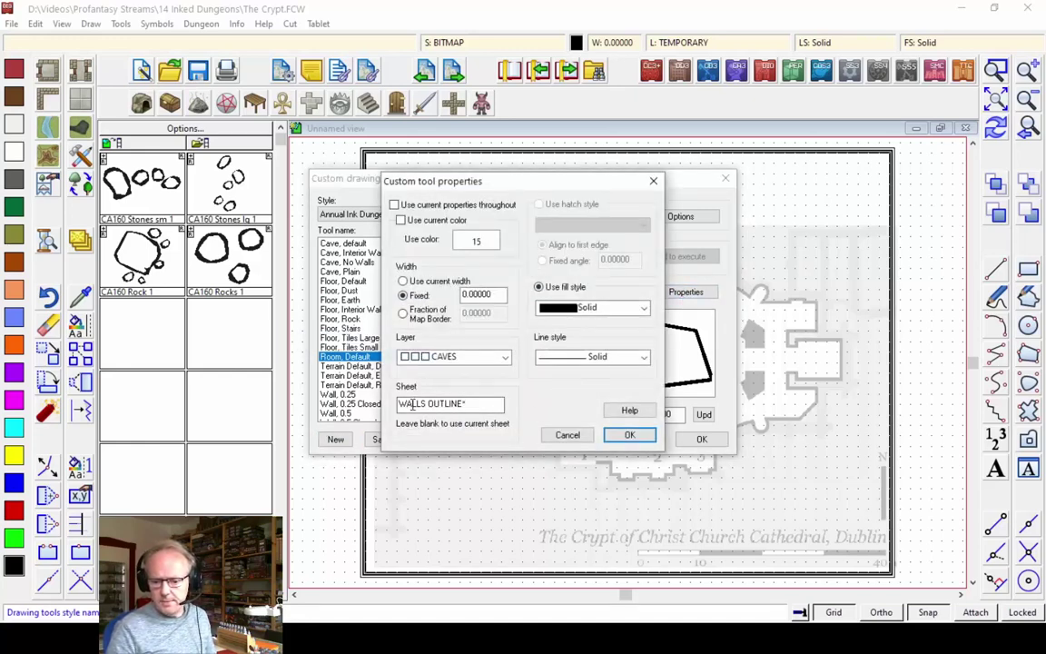
click(565, 435)
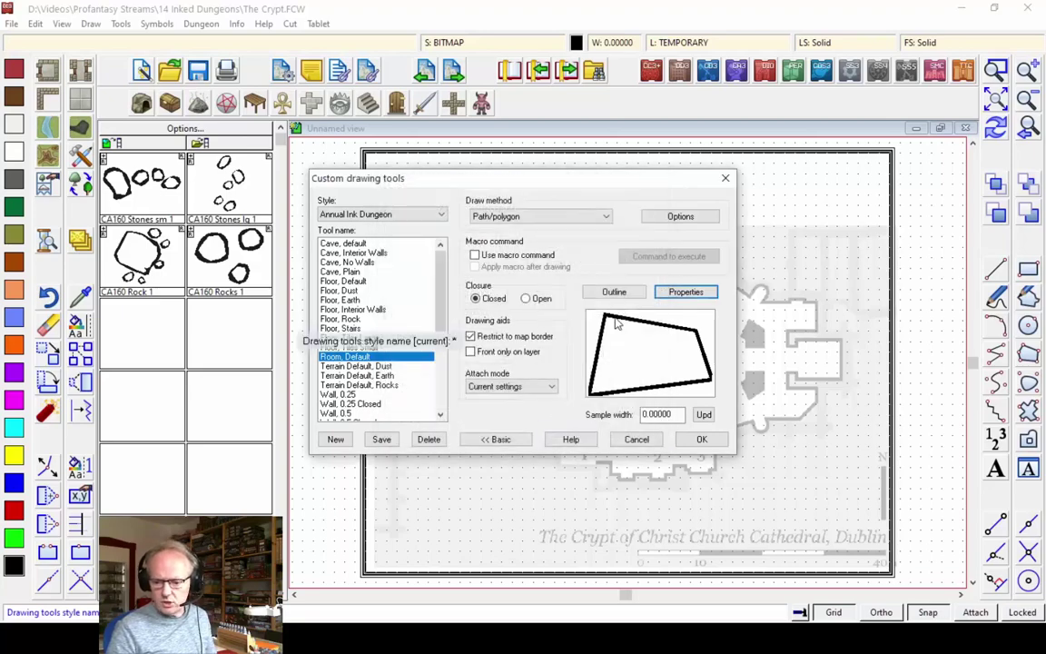
click(612, 294)
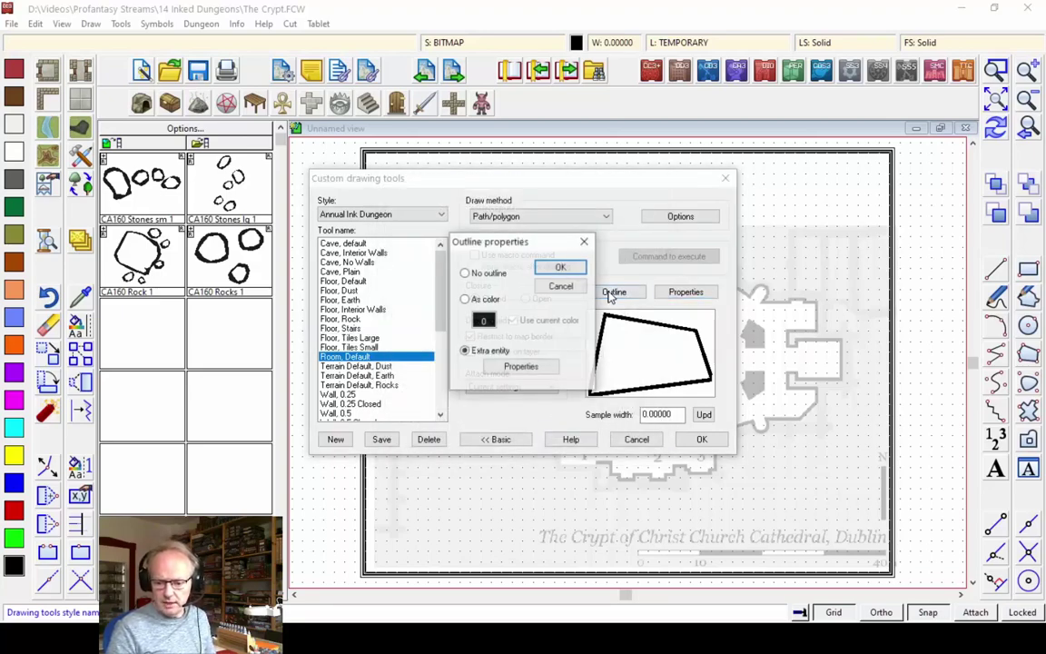
click(506, 375)
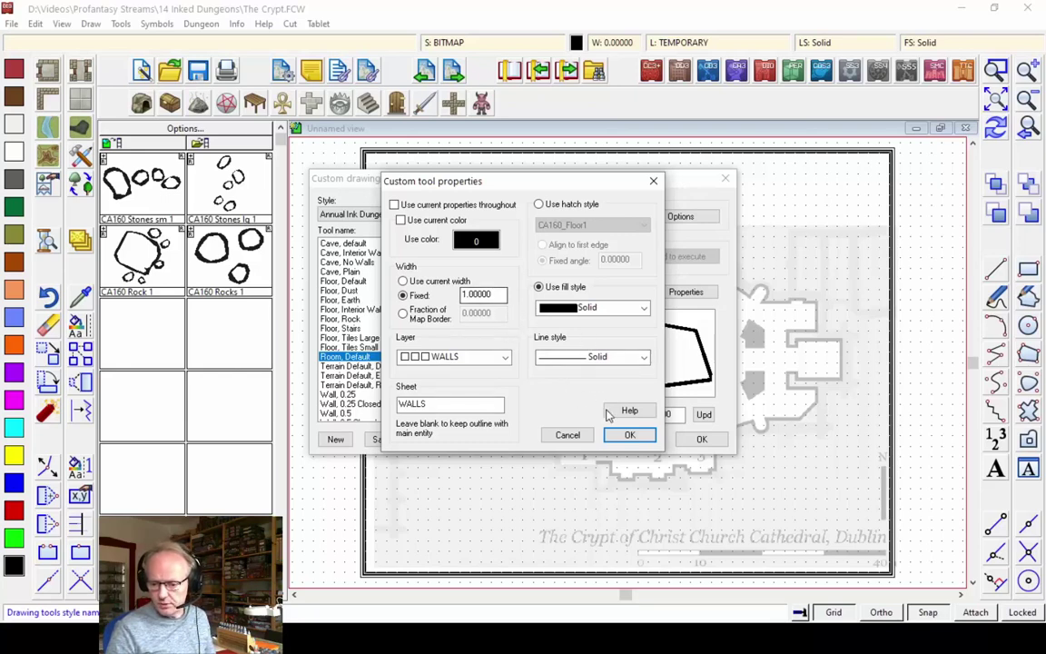
click(628, 434)
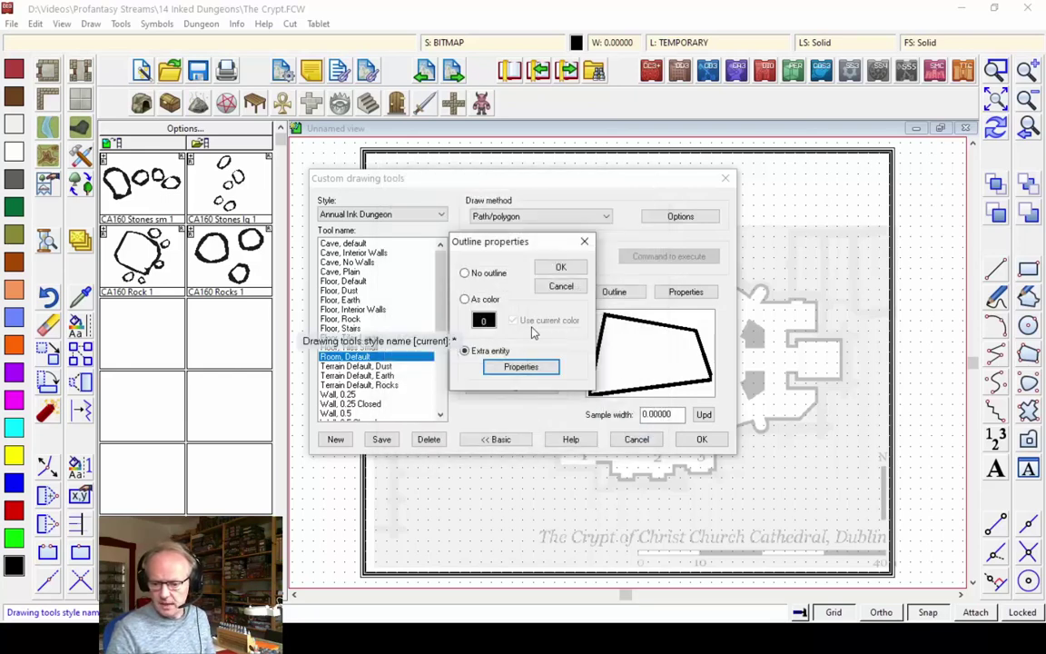
click(560, 267)
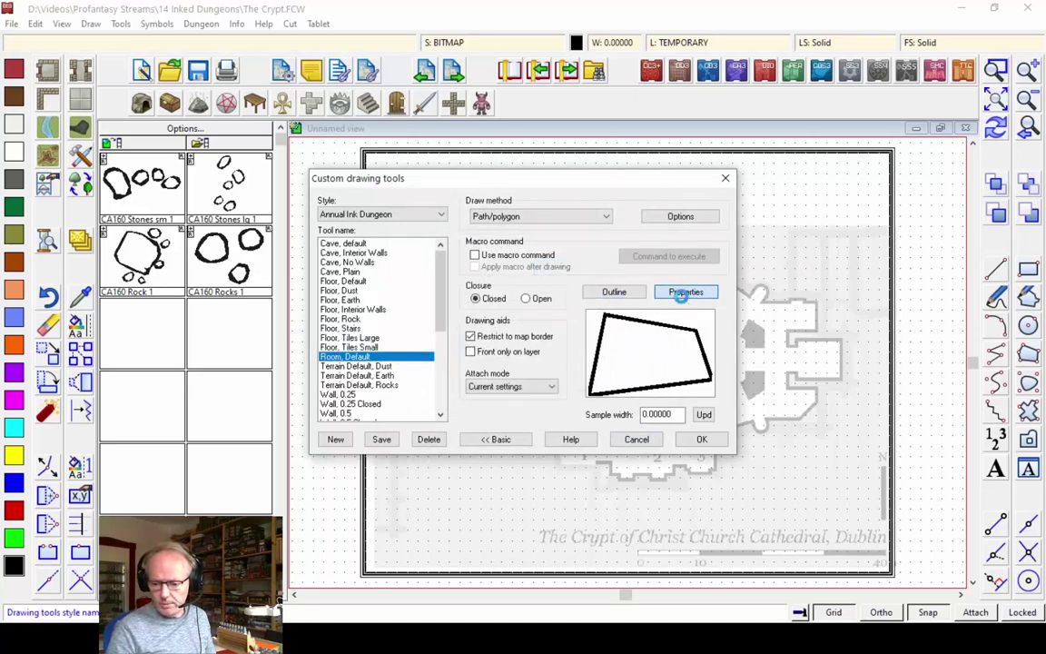
- Set the Room, Default tool's sheet to FLOOR* and its layer to BACKGROUND (FLOOR 1)
click(683, 299)
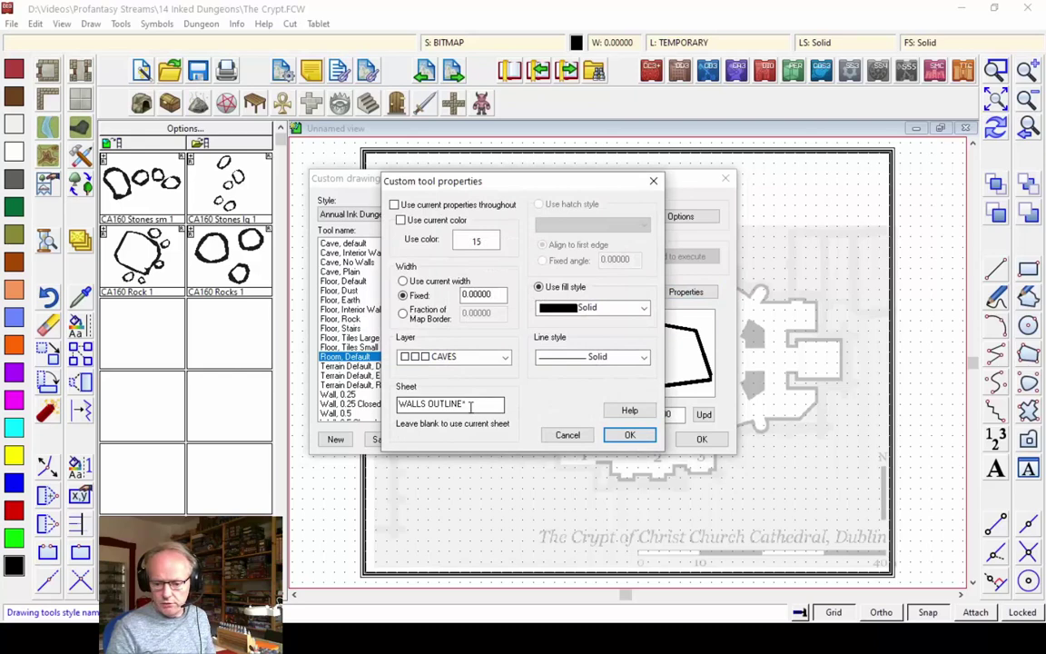
drag(465, 403, 318, 415)
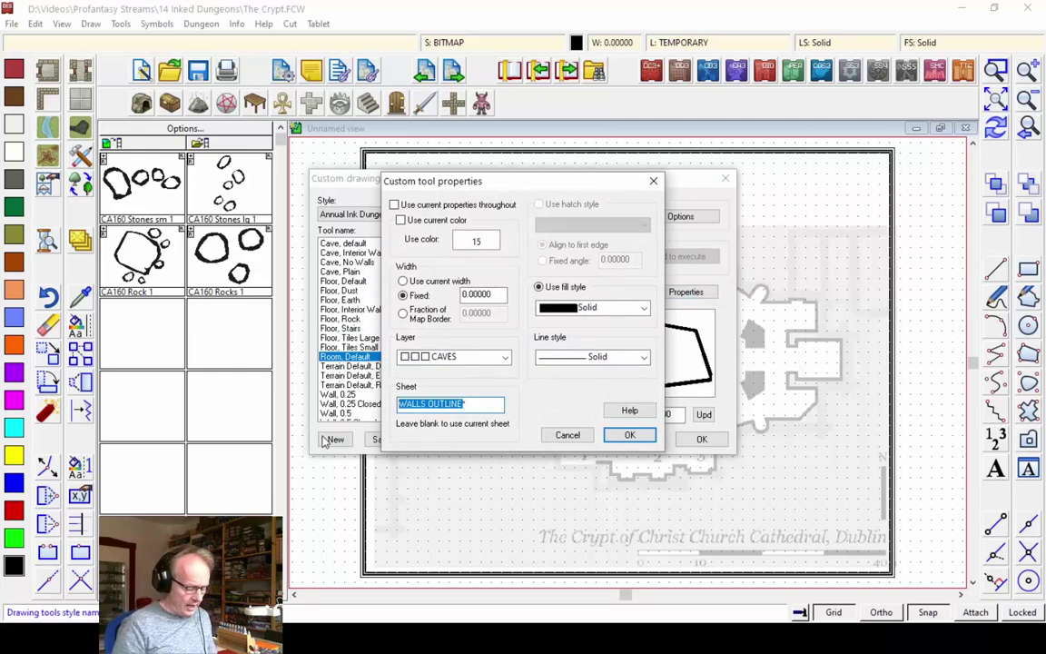
text(FLOOR)
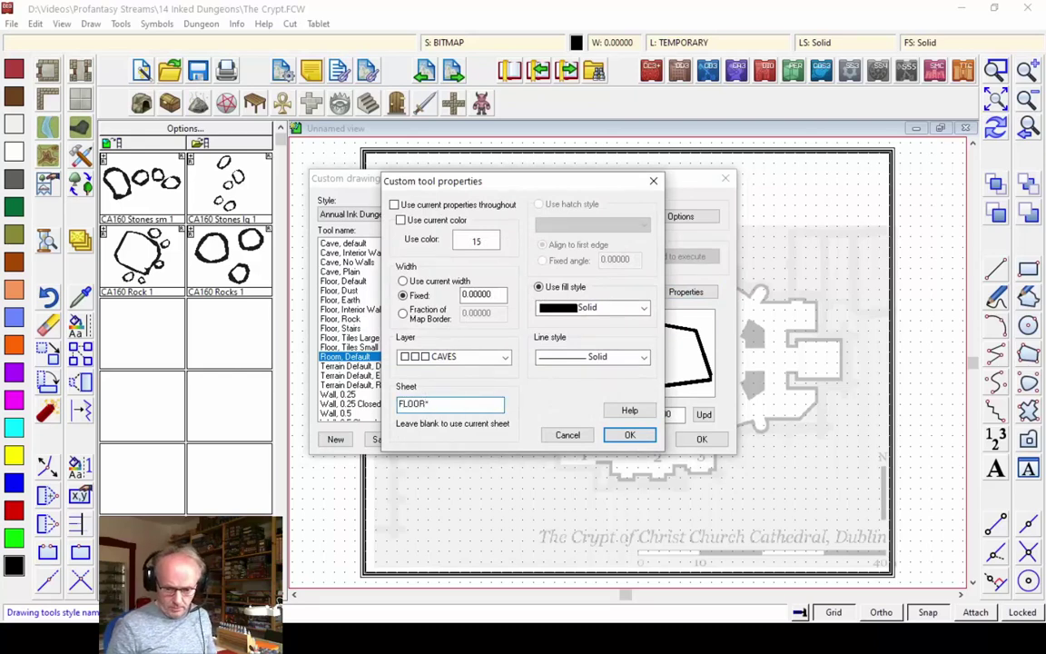
click(505, 357)
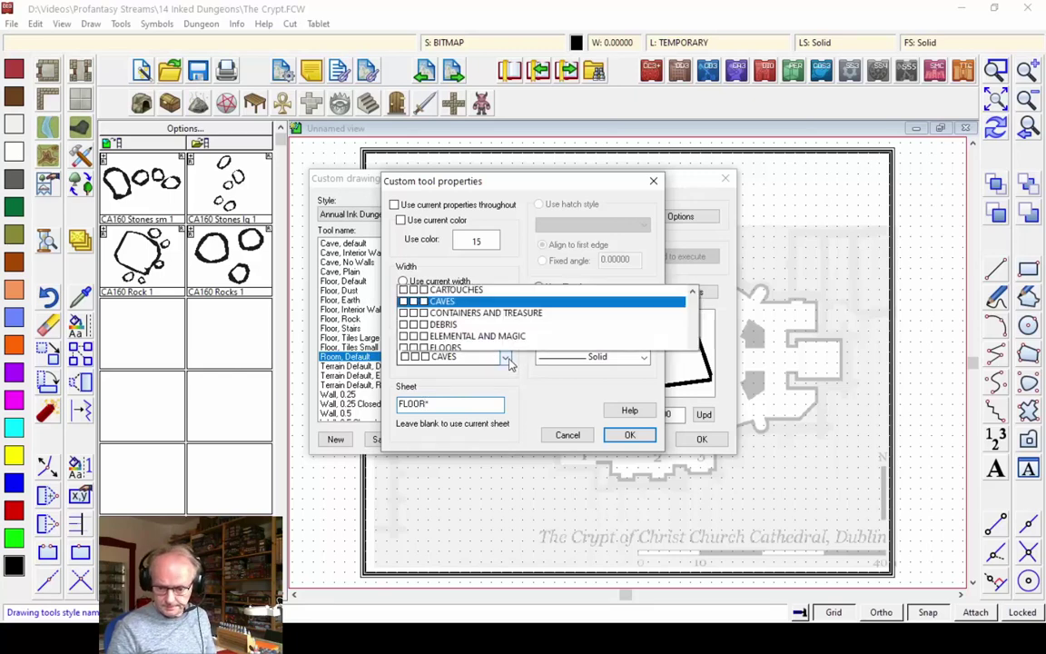
scroll(445, 340, up, 2)
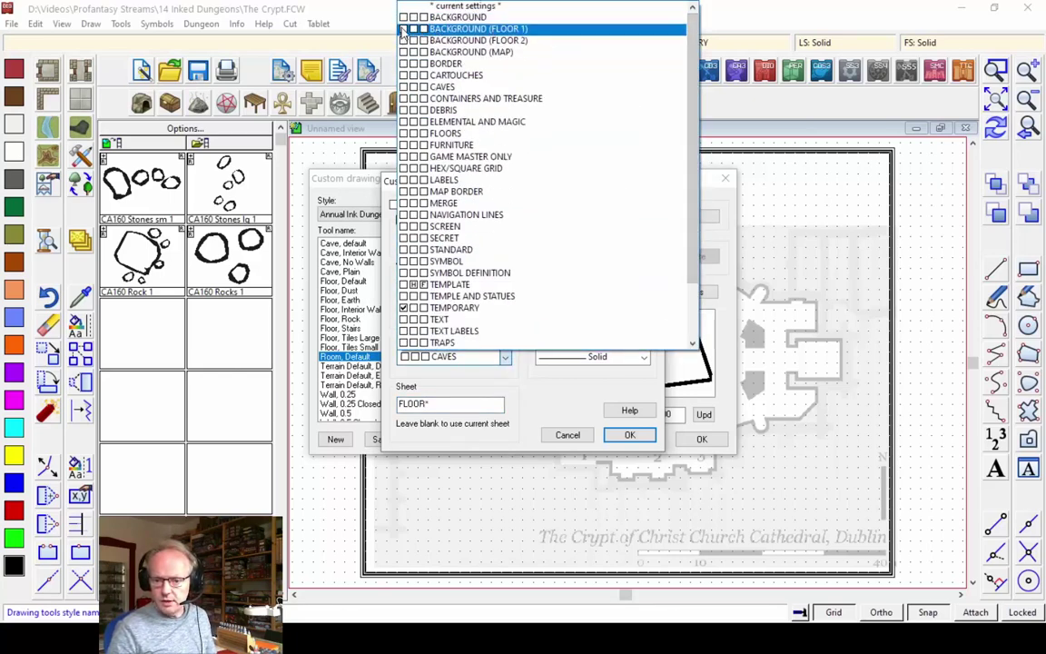
click(405, 30)
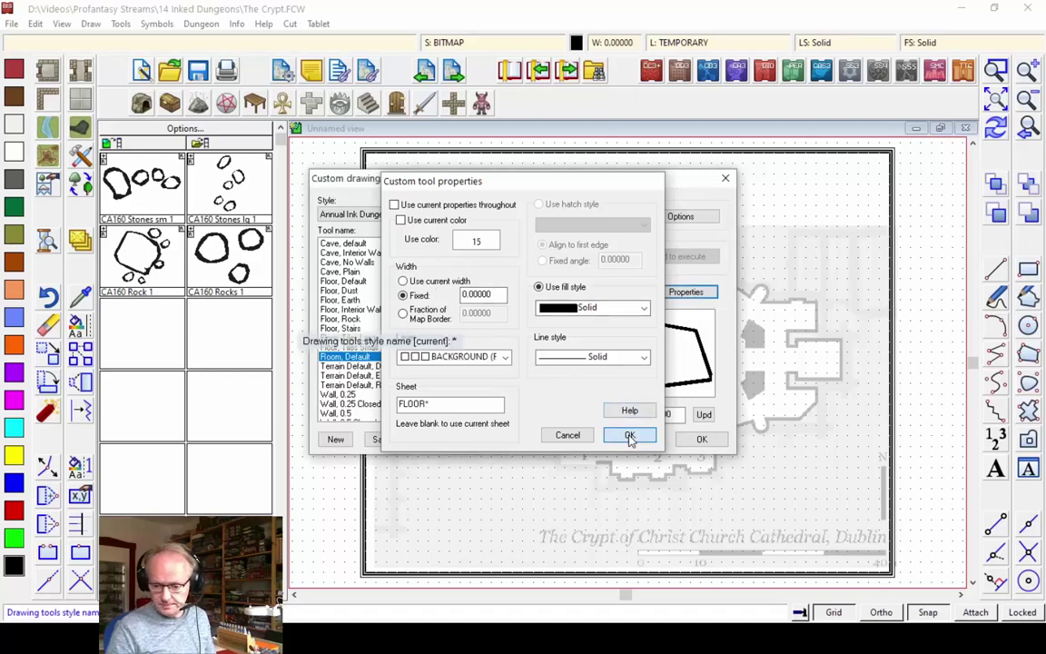
click(627, 435)
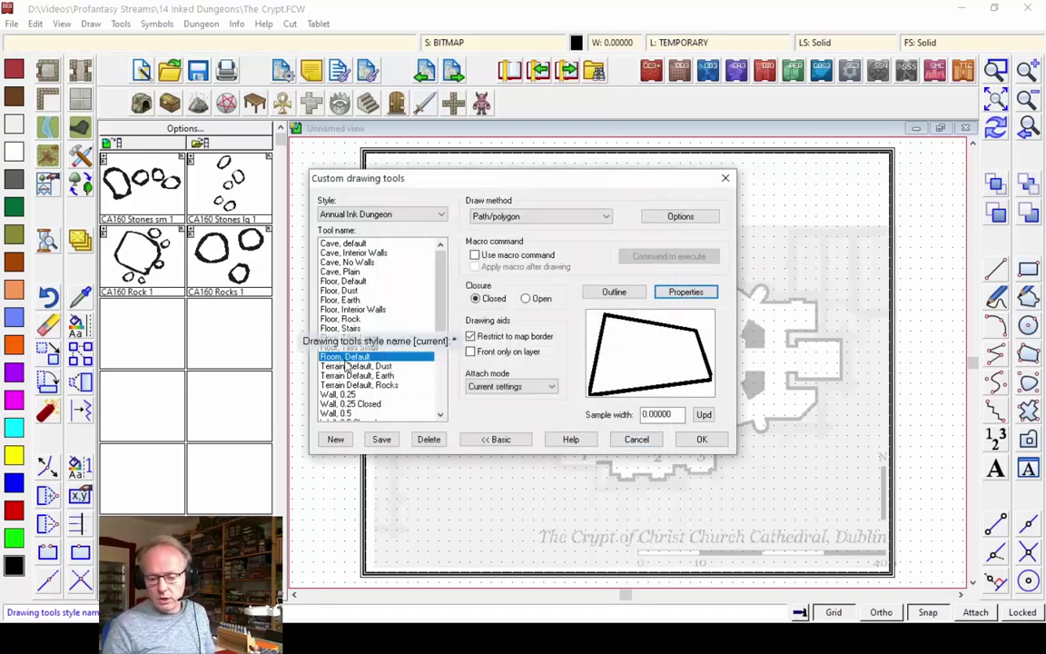
- Accept and save the modified Room, Default tool settings so the tool is ready for drawing
click(698, 440)
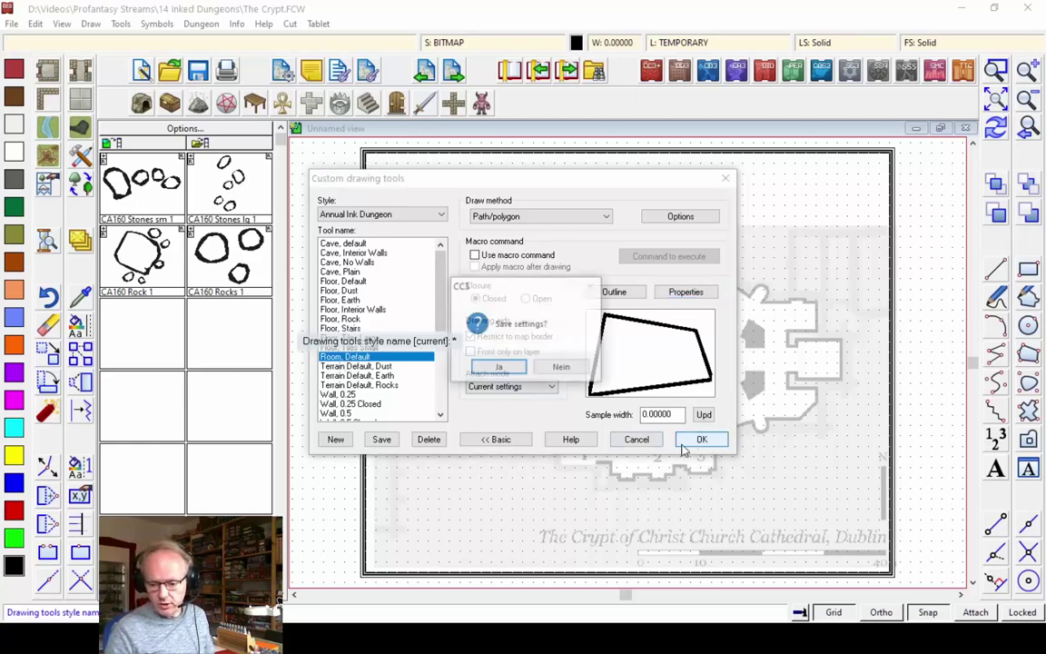
click(498, 369)
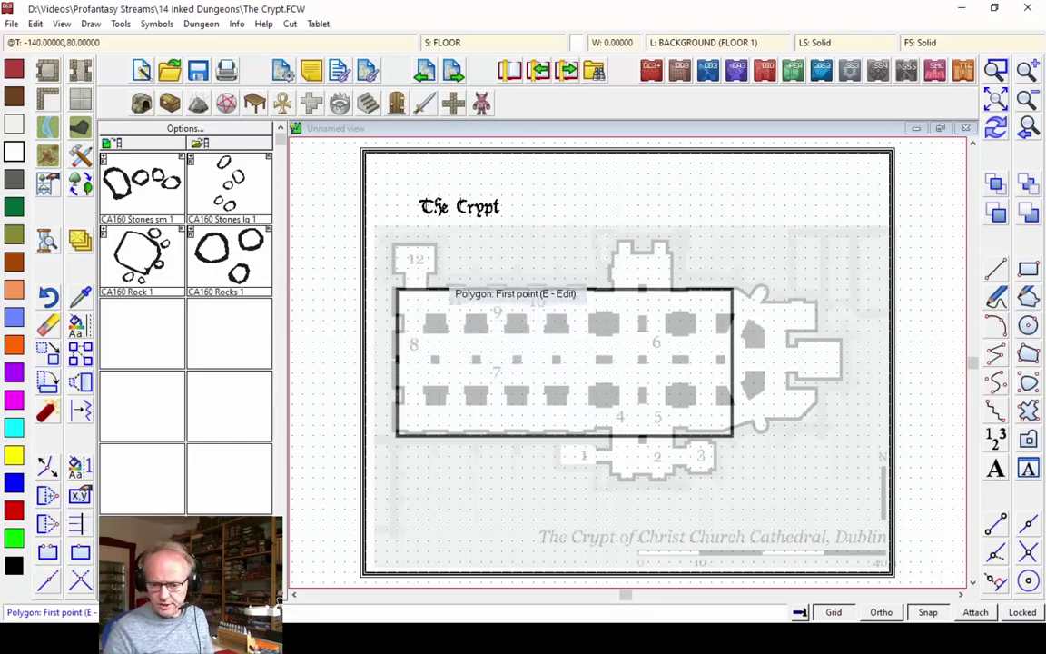
- Edit the main hall's outline from its upper-left corner, tracing the left wall of the 10-unit-high passage up to room 12
click(995, 70)
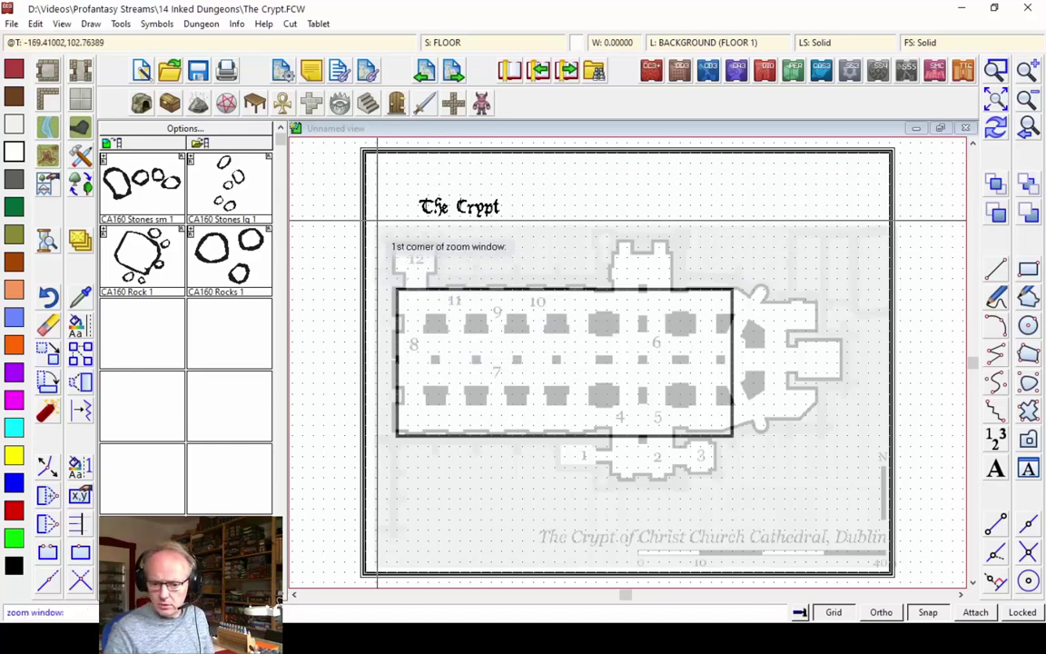
click(374, 221)
click(491, 320)
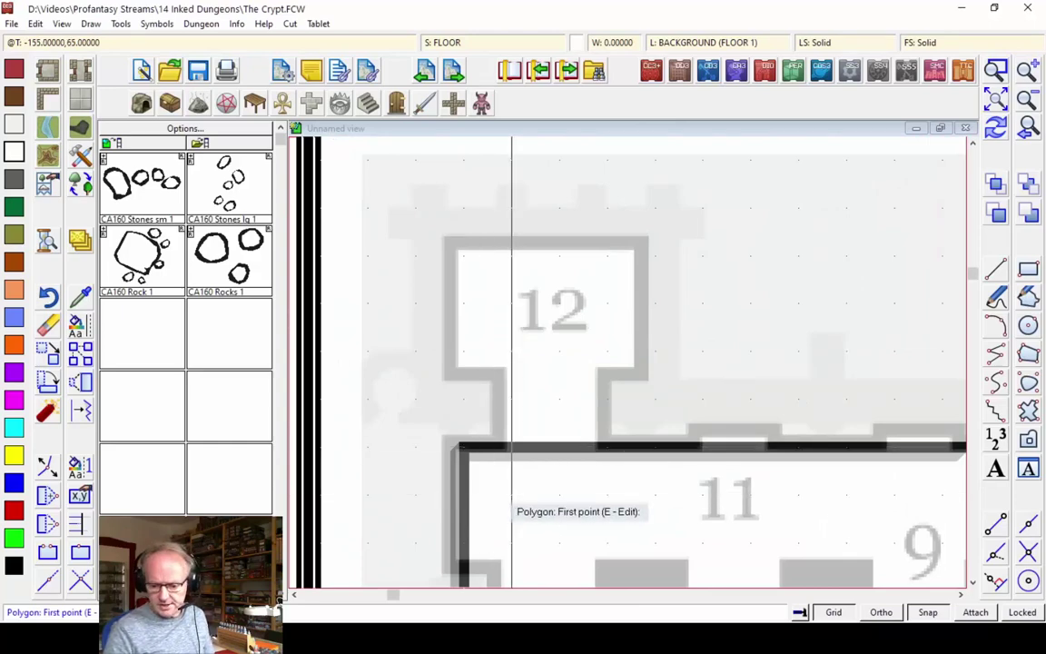
key(e)
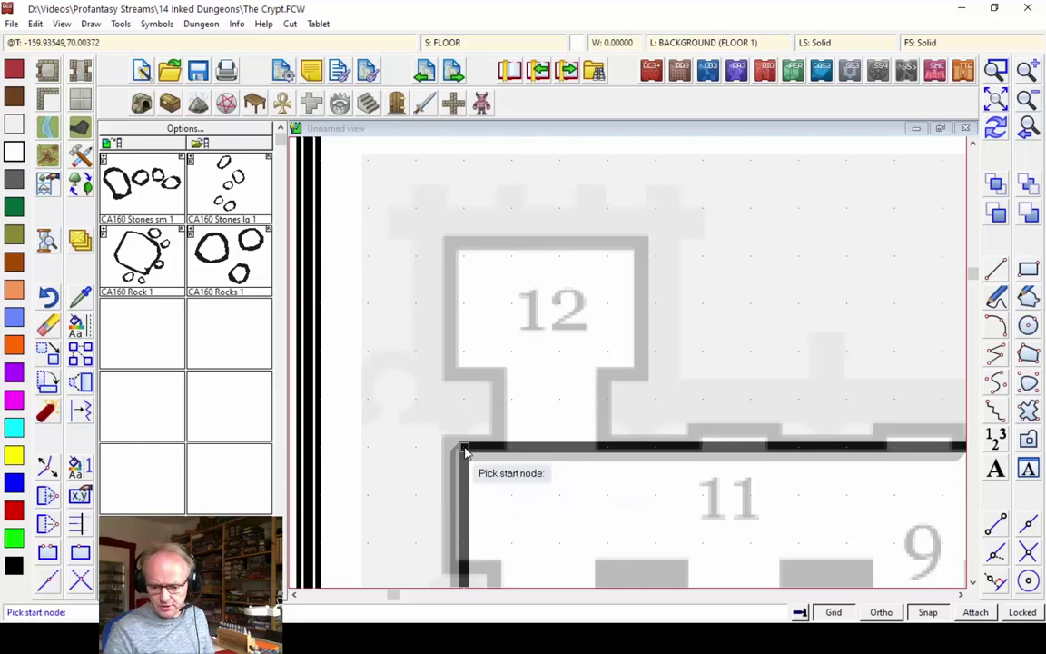
click(463, 449)
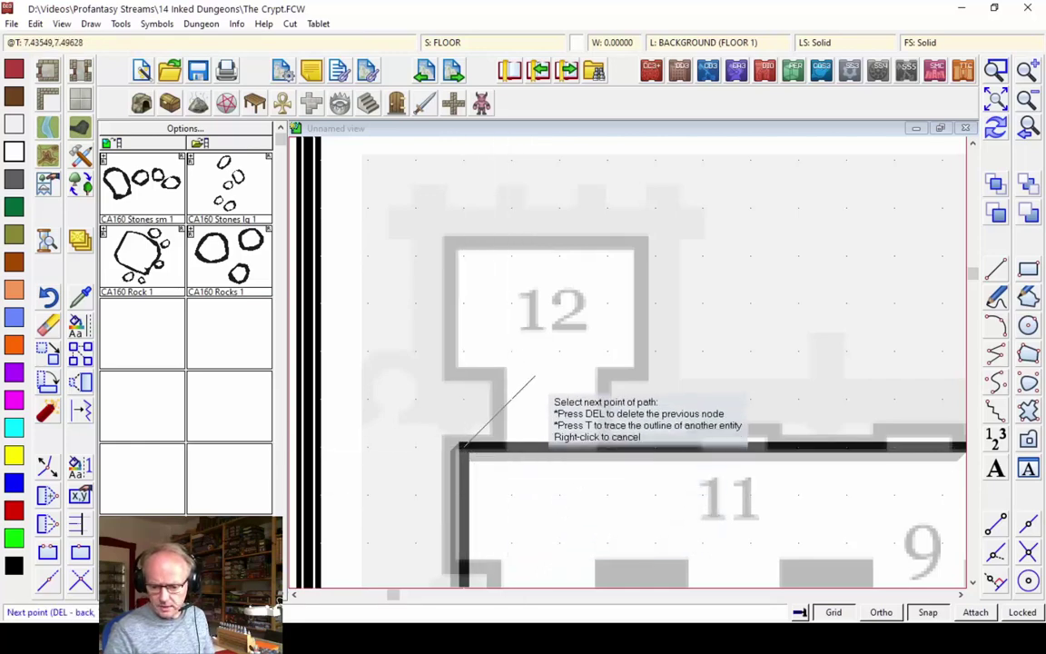
click(511, 446)
click(511, 352)
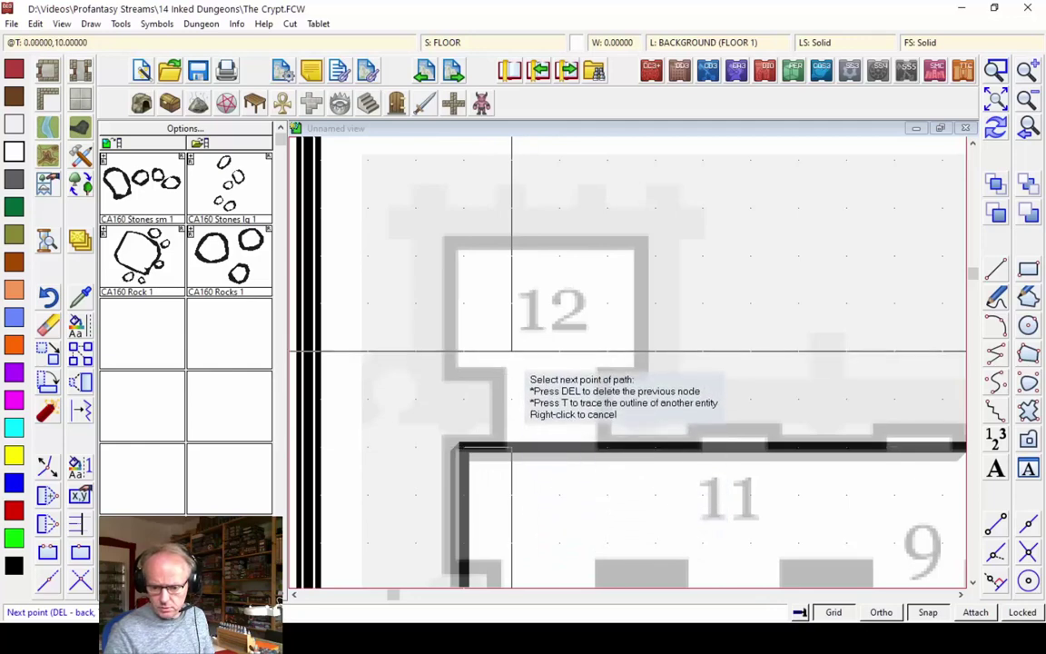
click(463, 353)
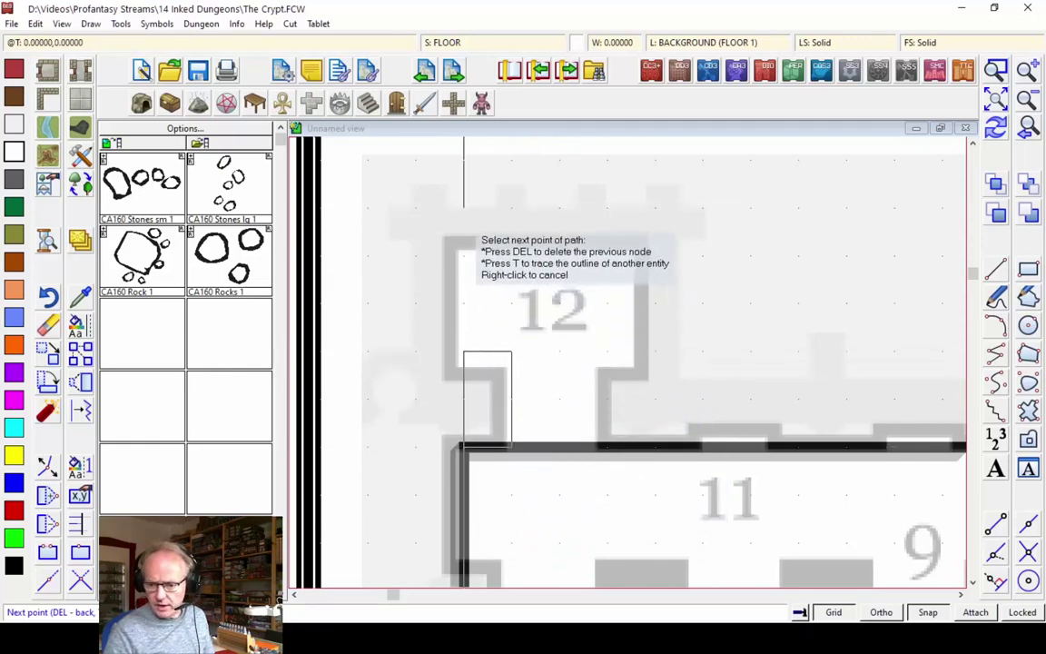
- Trace room 12 about 20 × 15 units with the passage's right wall, and reconnect the outline to the hall's upper-right corner
click(463, 209)
click(655, 208)
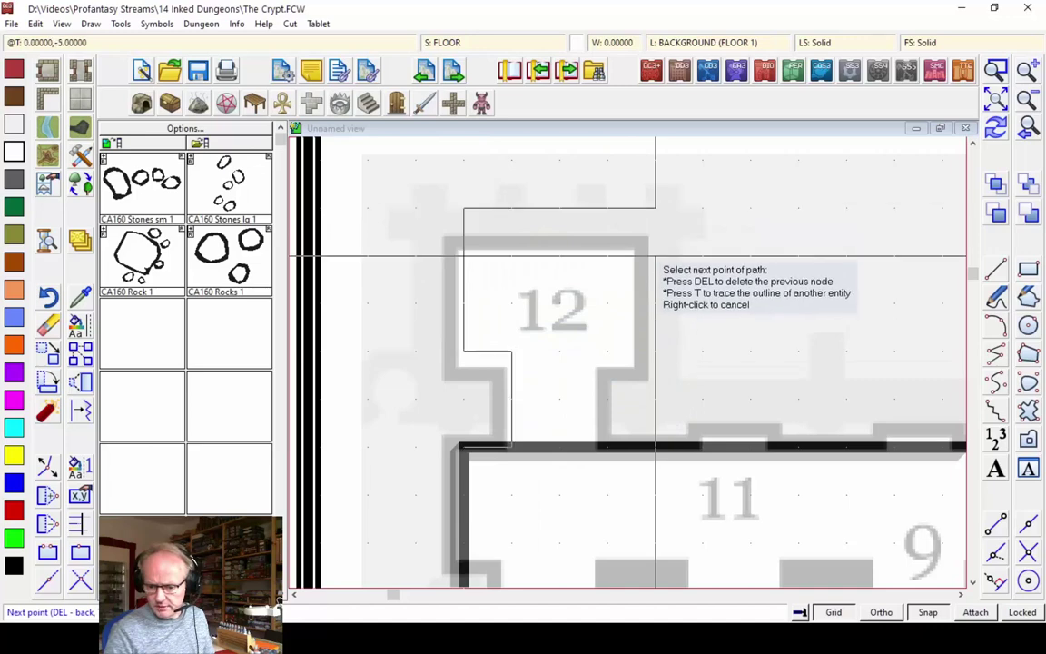
click(656, 352)
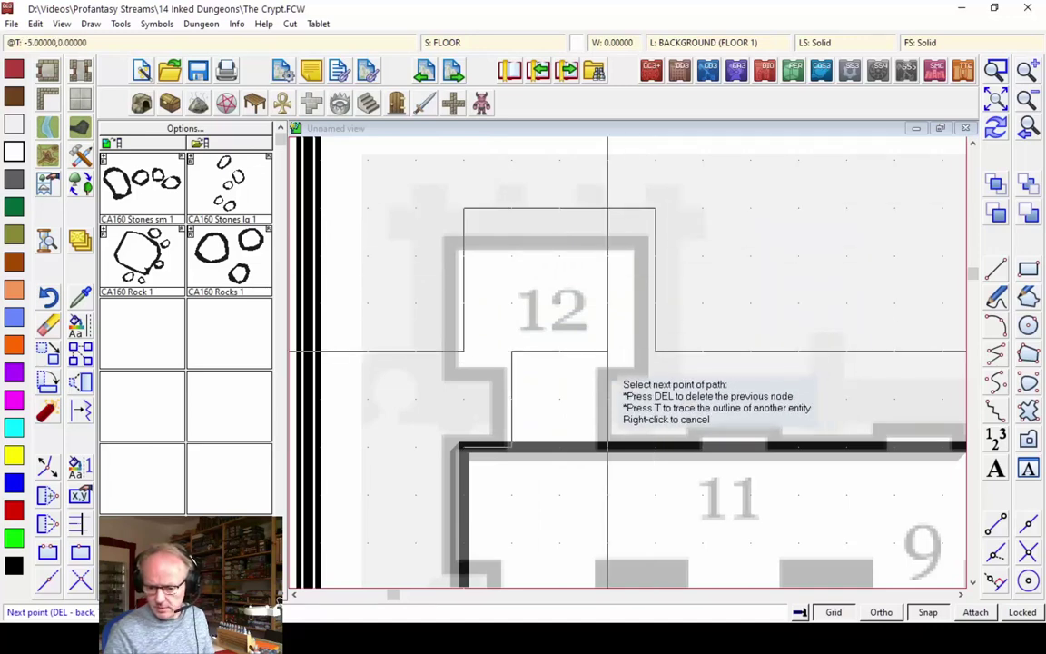
click(608, 352)
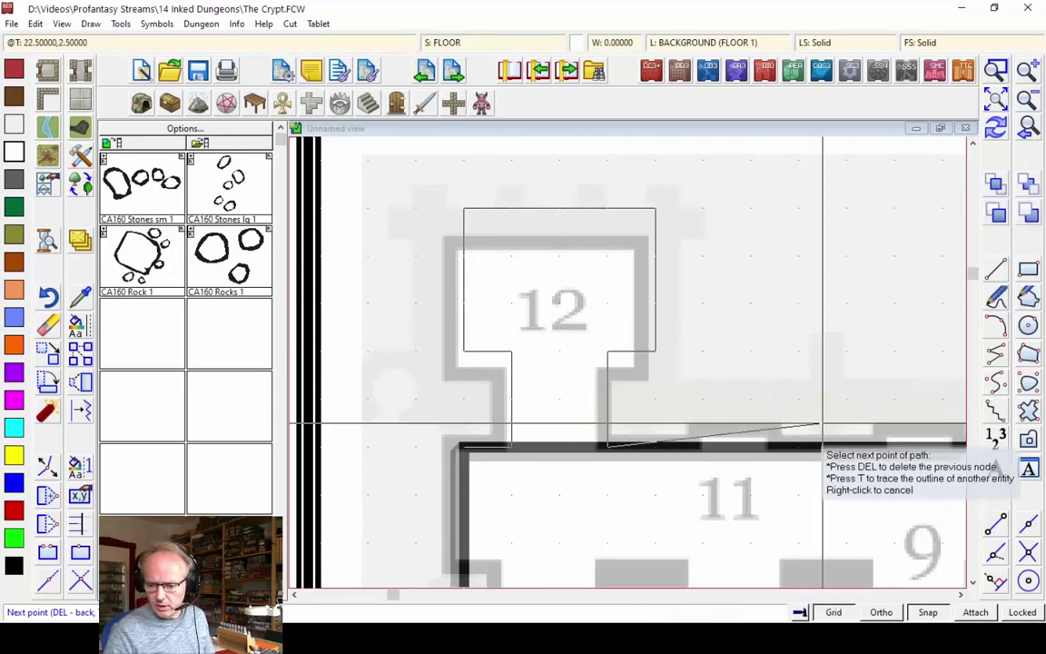
click(1028, 127)
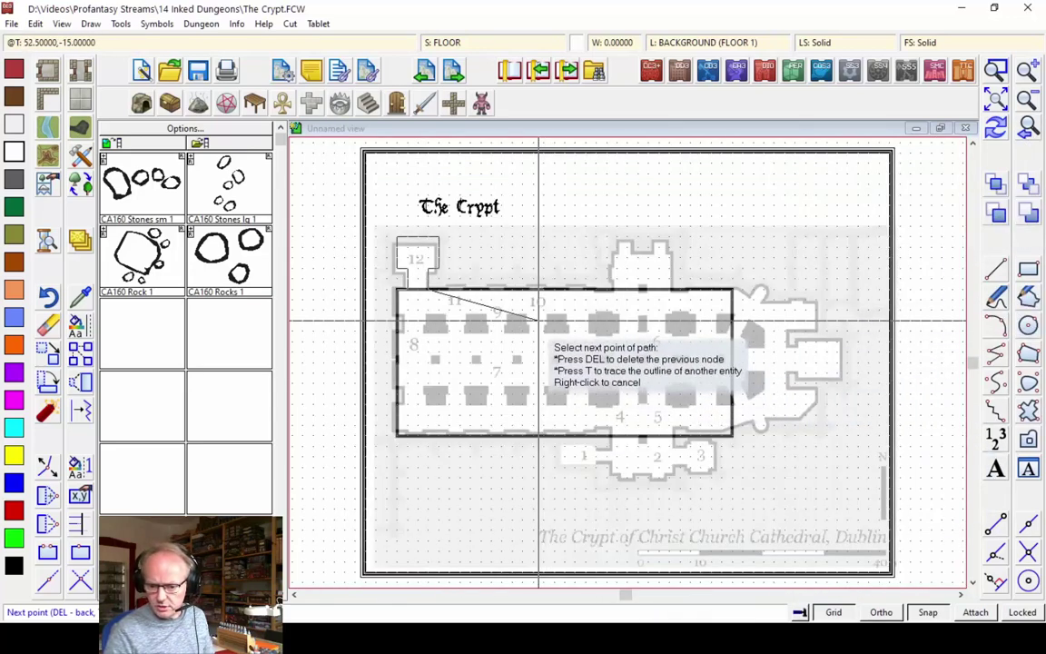
right_click(556, 352)
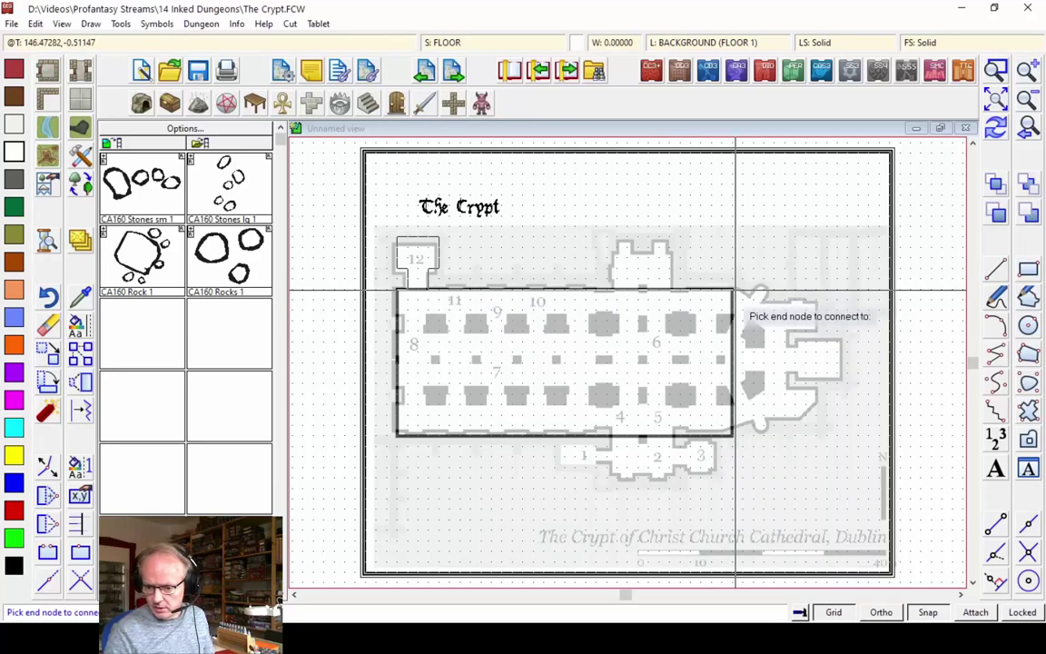
click(734, 291)
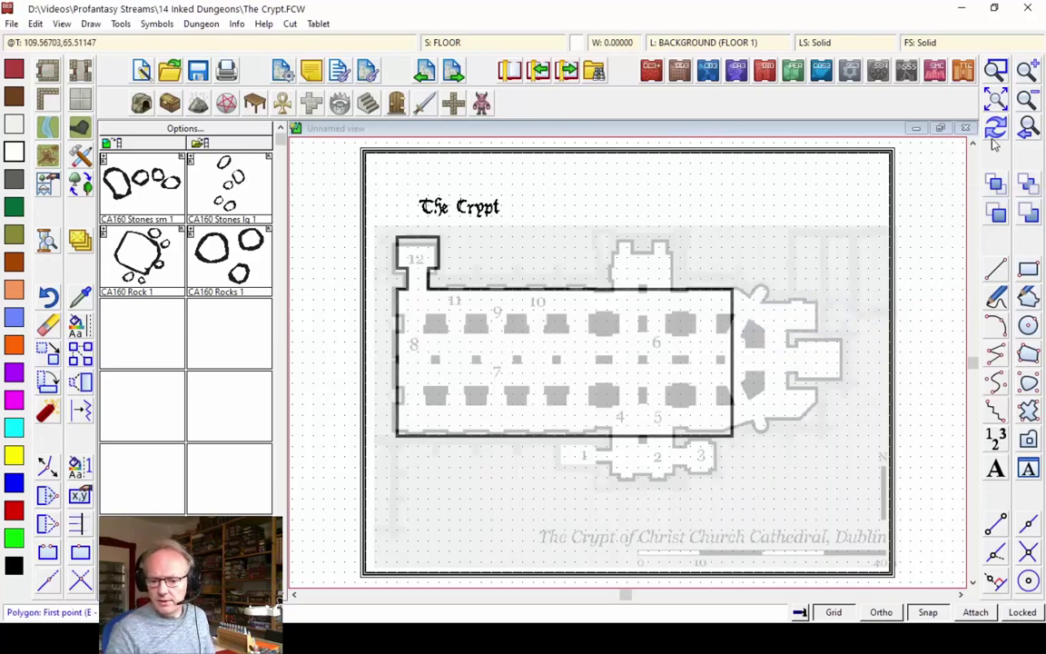
click(996, 70)
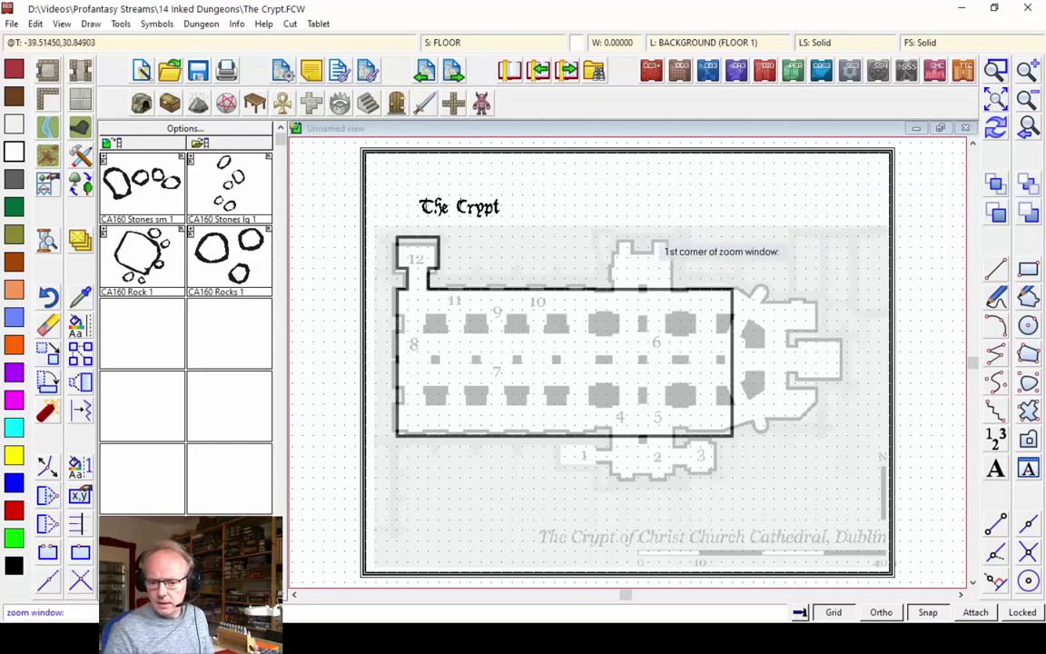
click(552, 209)
click(717, 313)
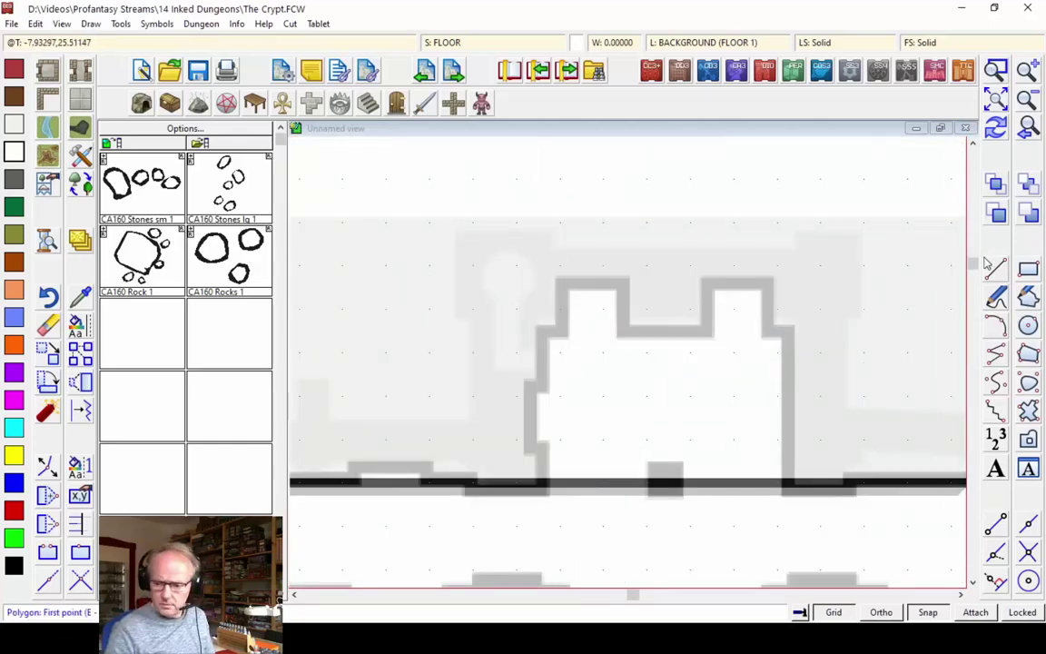
click(1029, 130)
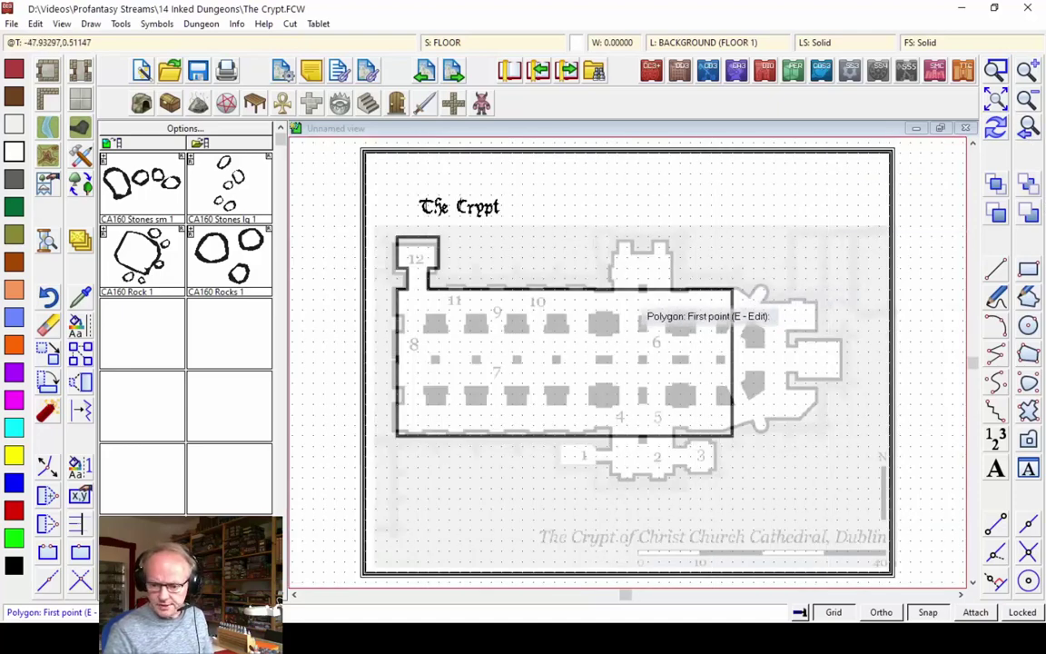
- Edit the hall's outline again from its upper-right corner, running the path along the top wall to the upper annex's right side
click(765, 264)
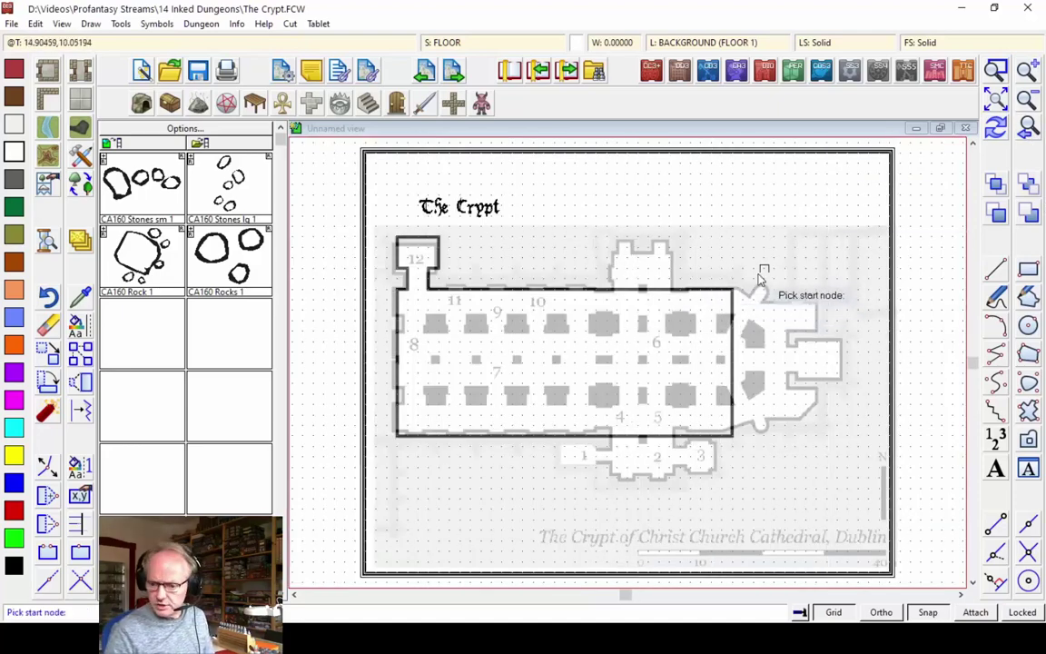
click(700, 291)
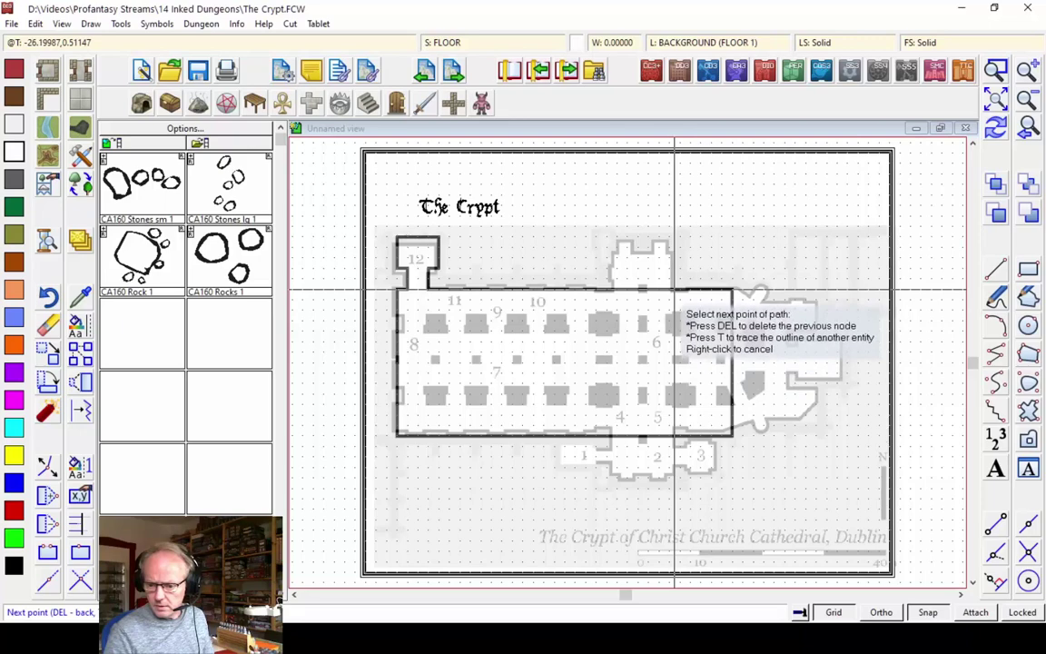
click(674, 290)
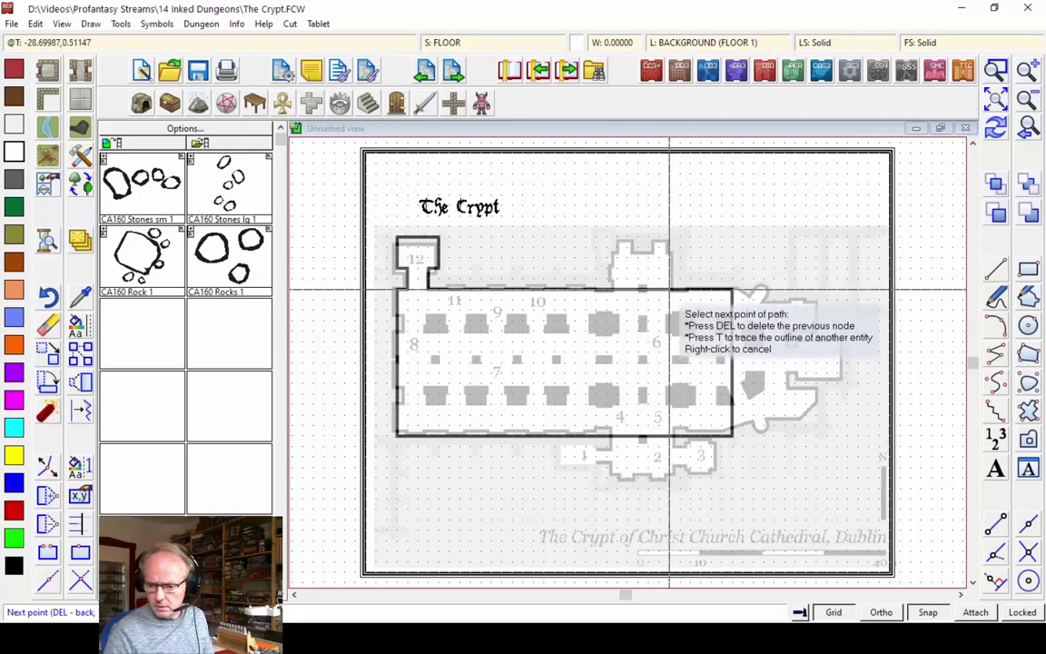
click(995, 70)
click(523, 192)
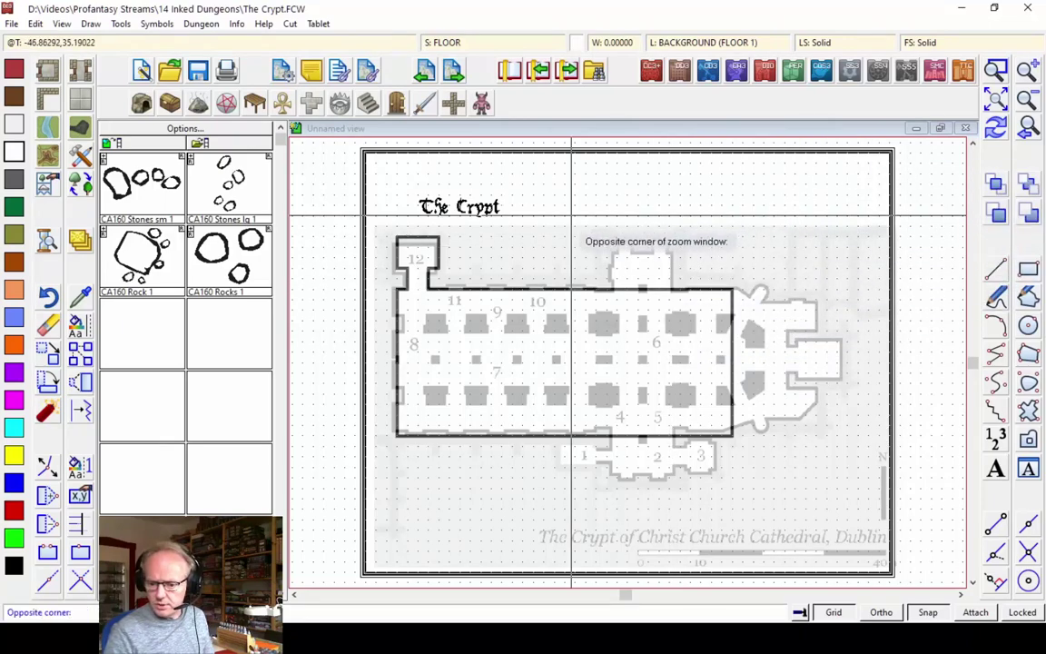
click(702, 312)
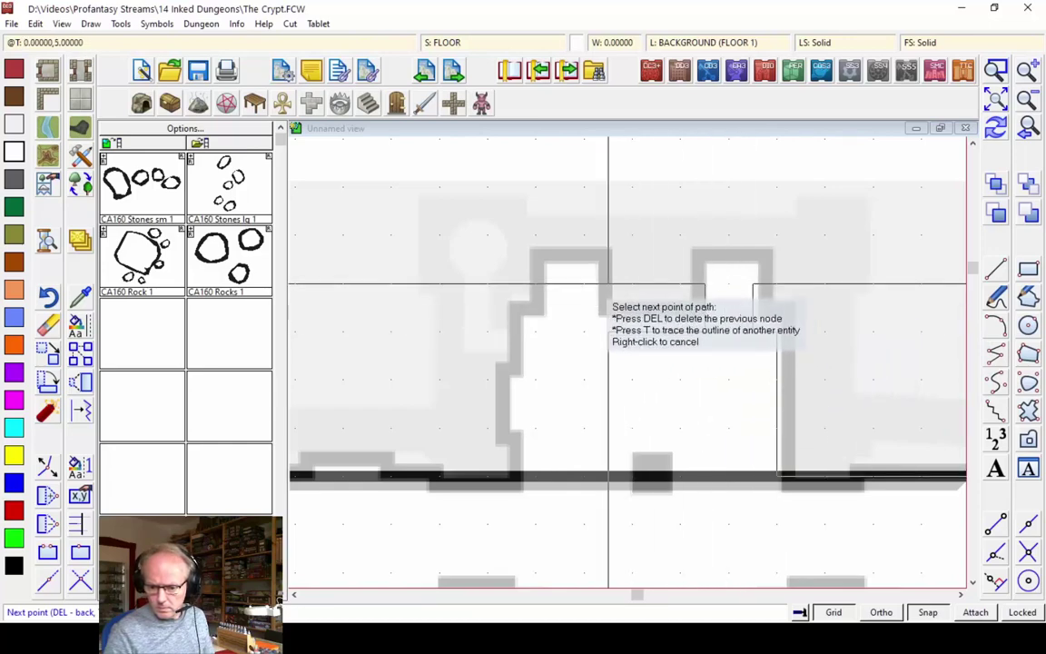
- Trace the upper annex's niches and stepped left wall in 5-unit steps, and reconnect the outline to the corner beside room 12's passage
click(536, 331)
click(535, 381)
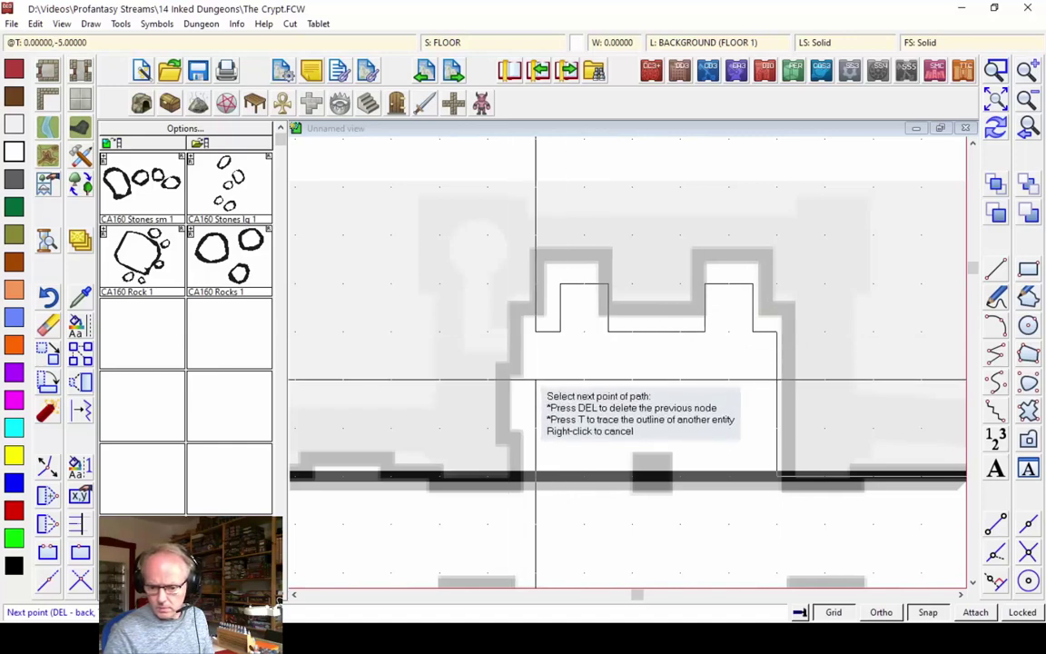
click(487, 381)
click(488, 427)
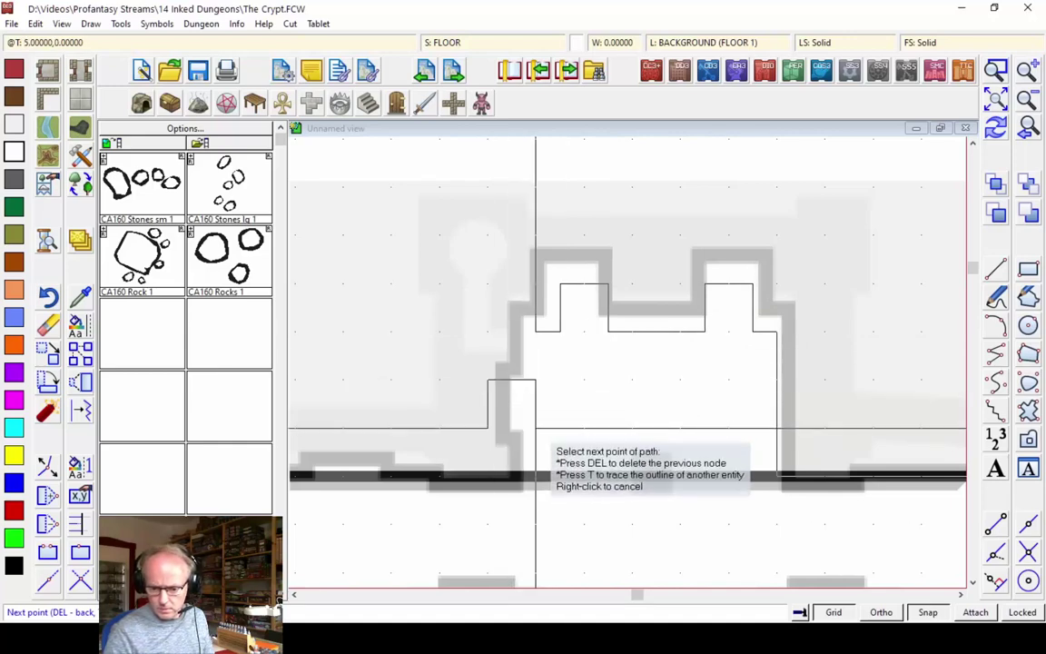
click(536, 428)
click(536, 475)
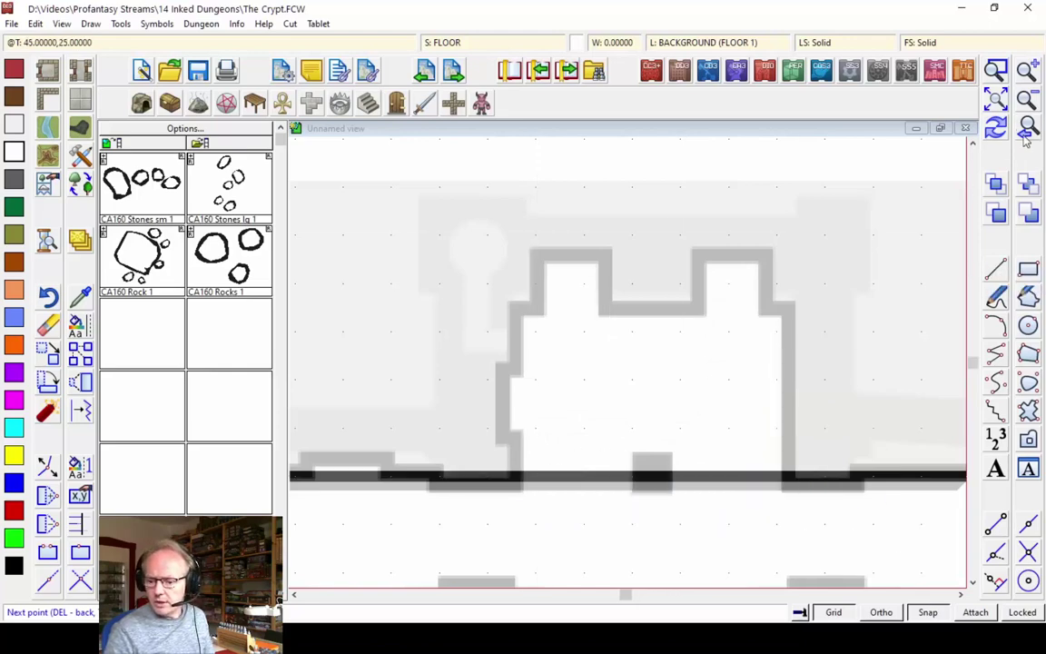
click(996, 70)
key(t)
click(548, 317)
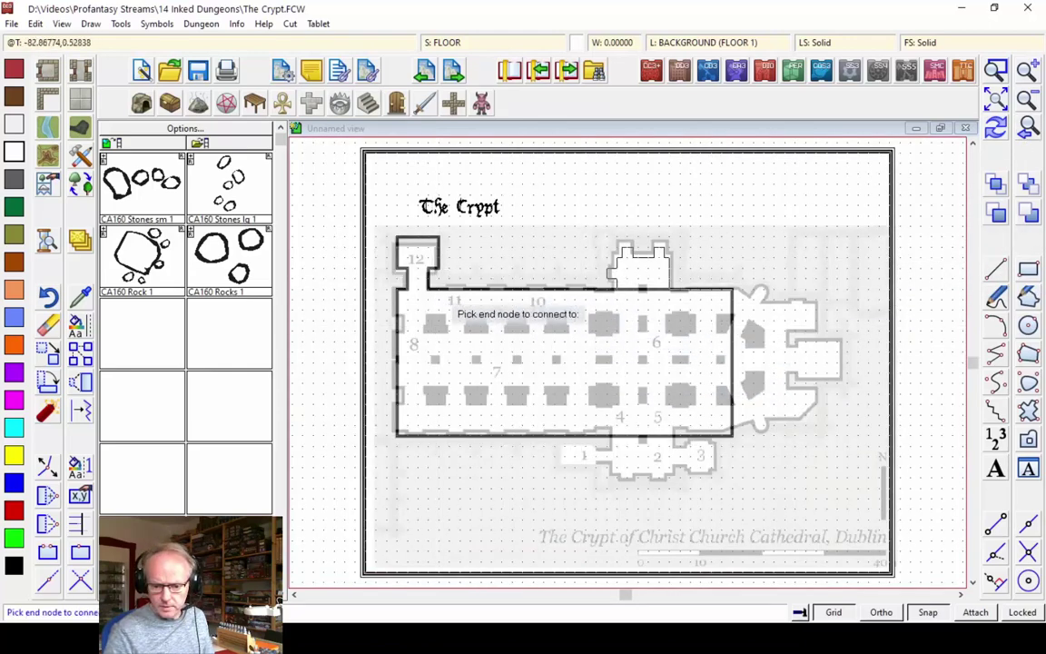
click(428, 293)
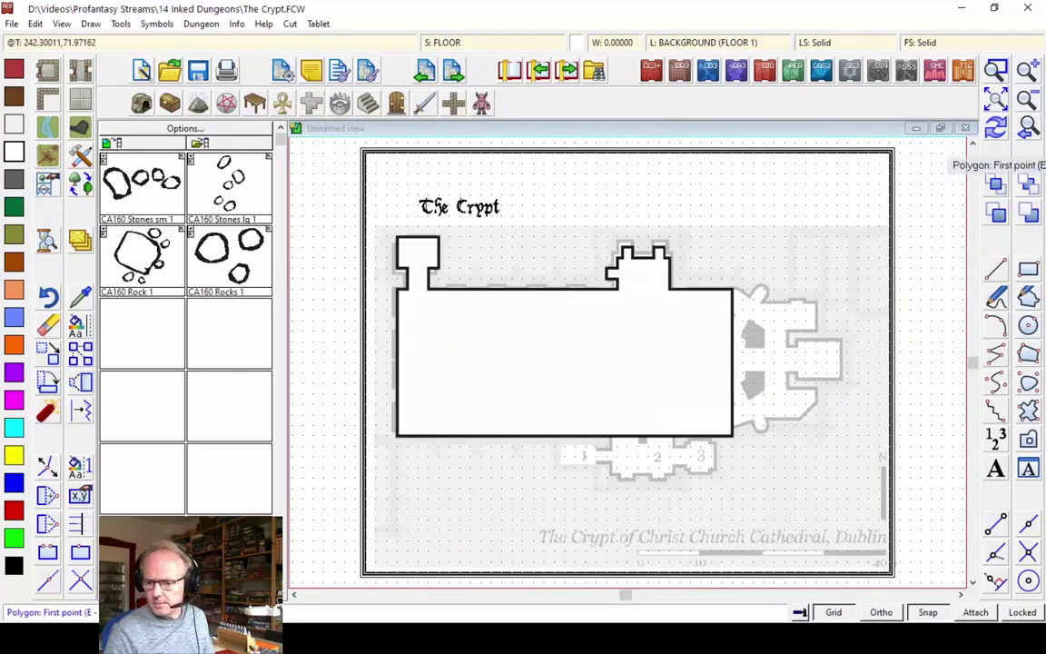
- Edit the hall's outline from its lower-right corner and trace the wall section between rooms 2 and 3 below the hall
click(997, 70)
click(536, 376)
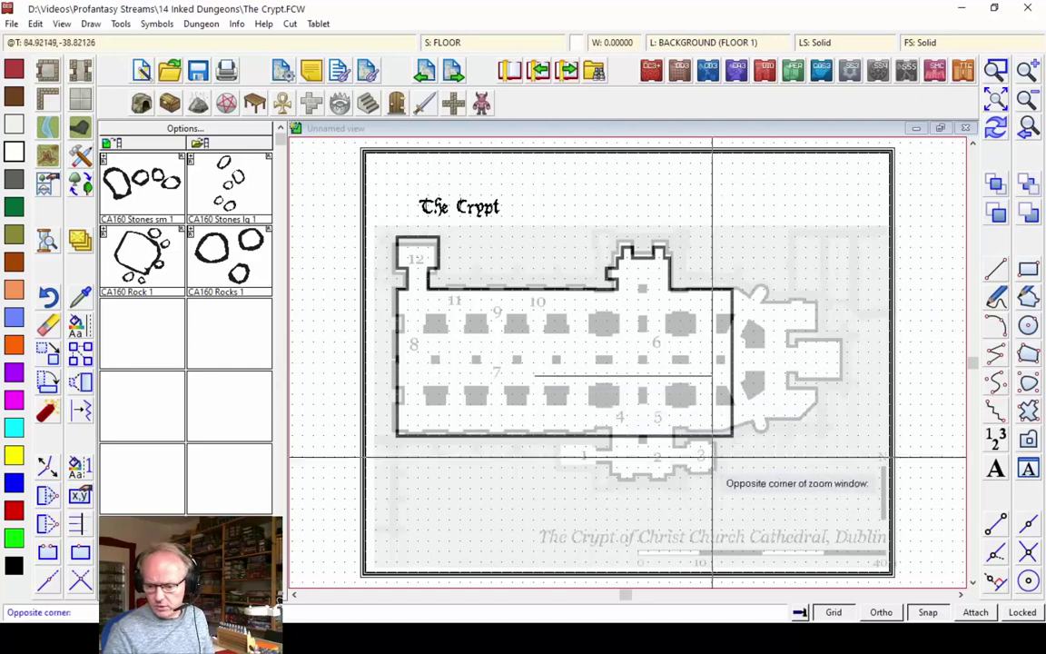
click(753, 487)
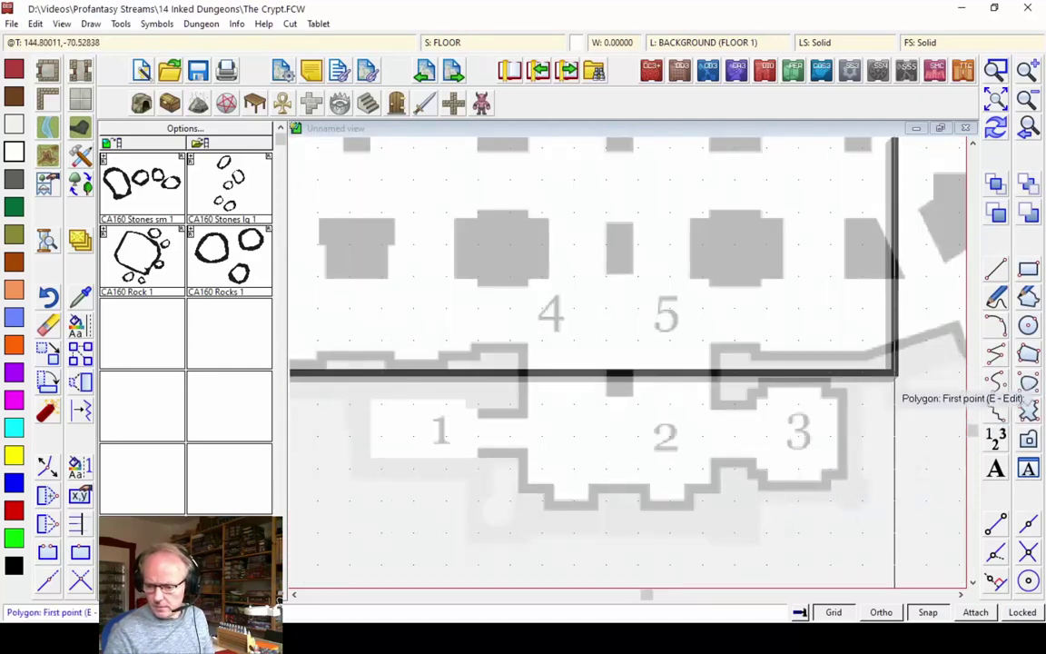
key(t)
click(898, 372)
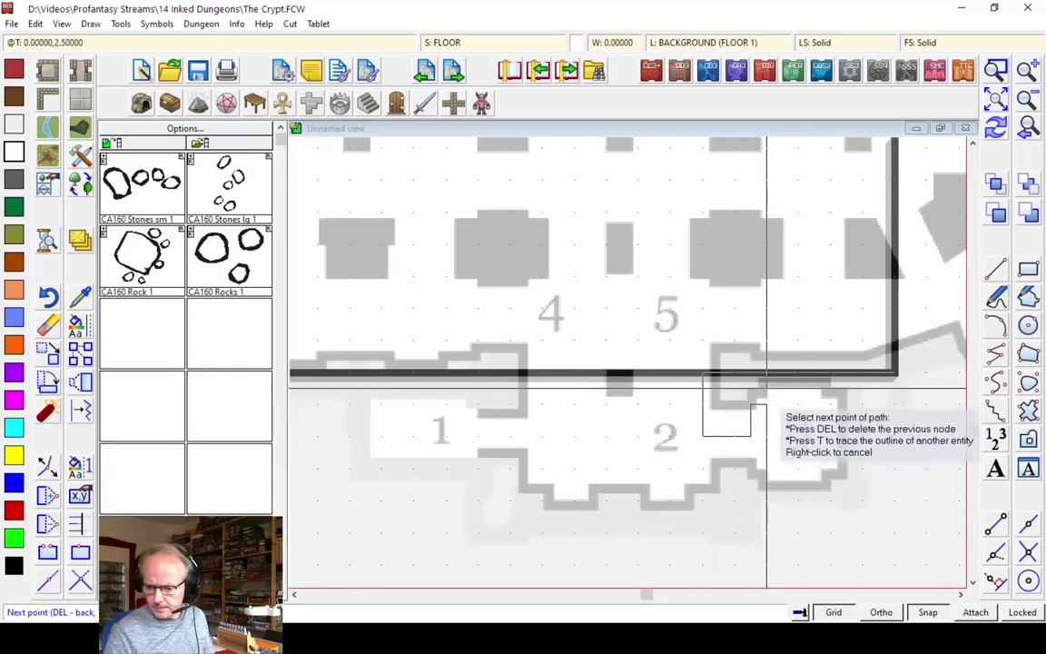
- Trace room 3 about 15 units wide with 2.5-unit stepped corners and a 15-unit right wall, and continue the path toward room 2
click(831, 388)
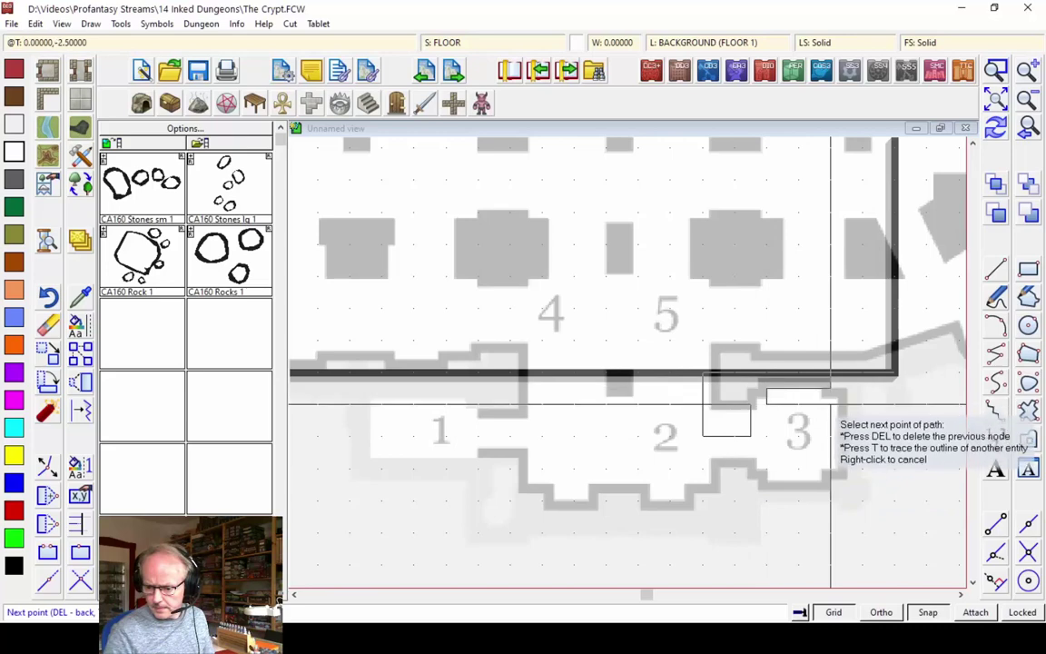
click(831, 405)
click(846, 404)
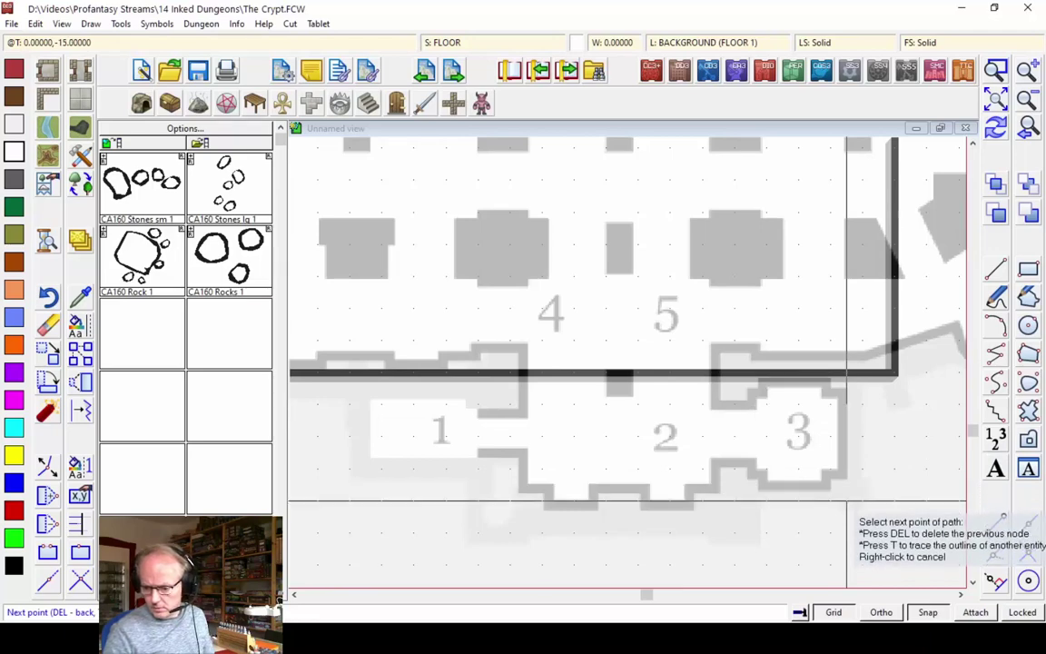
click(847, 501)
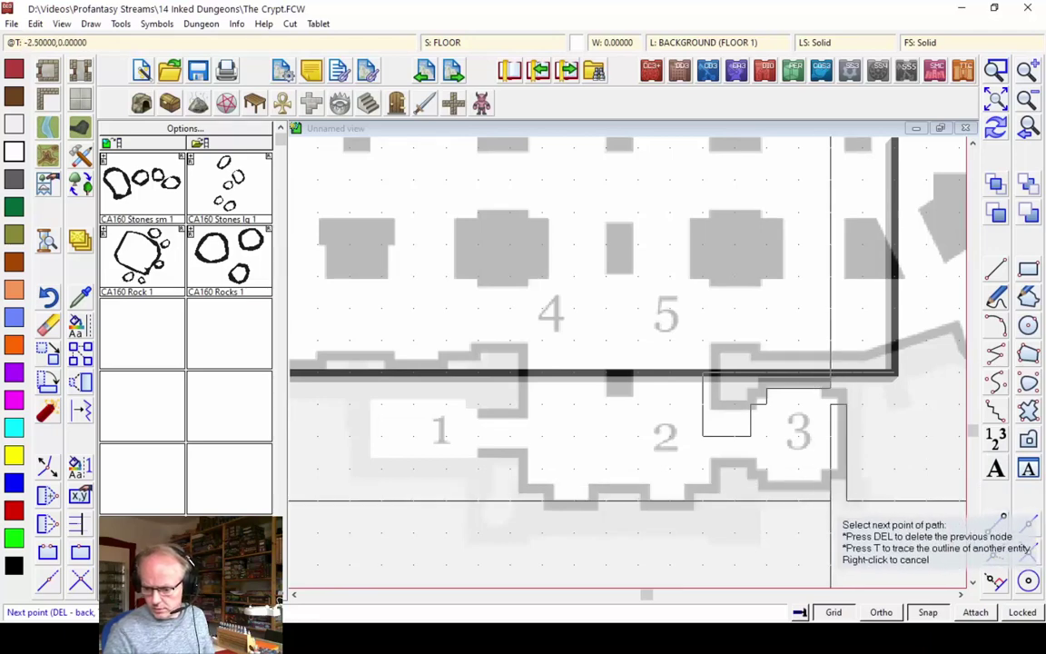
click(831, 501)
click(831, 516)
click(767, 516)
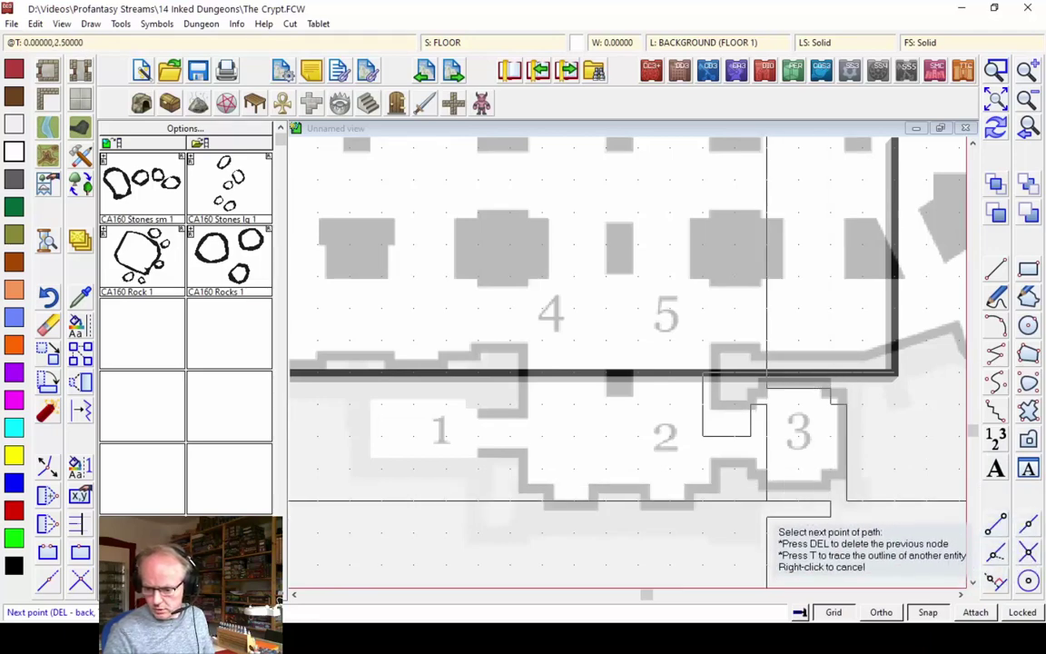
click(767, 500)
click(735, 501)
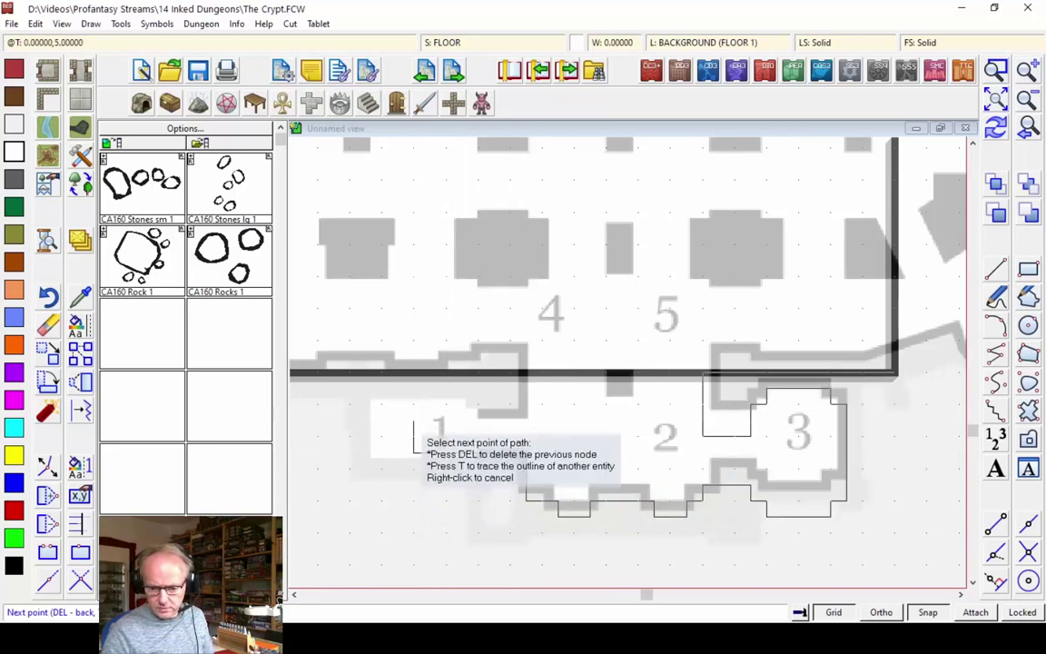
- Trace room 1's passage with a 5-unit end wall, and reconnect the outline to the hall's lower-left corner
click(414, 453)
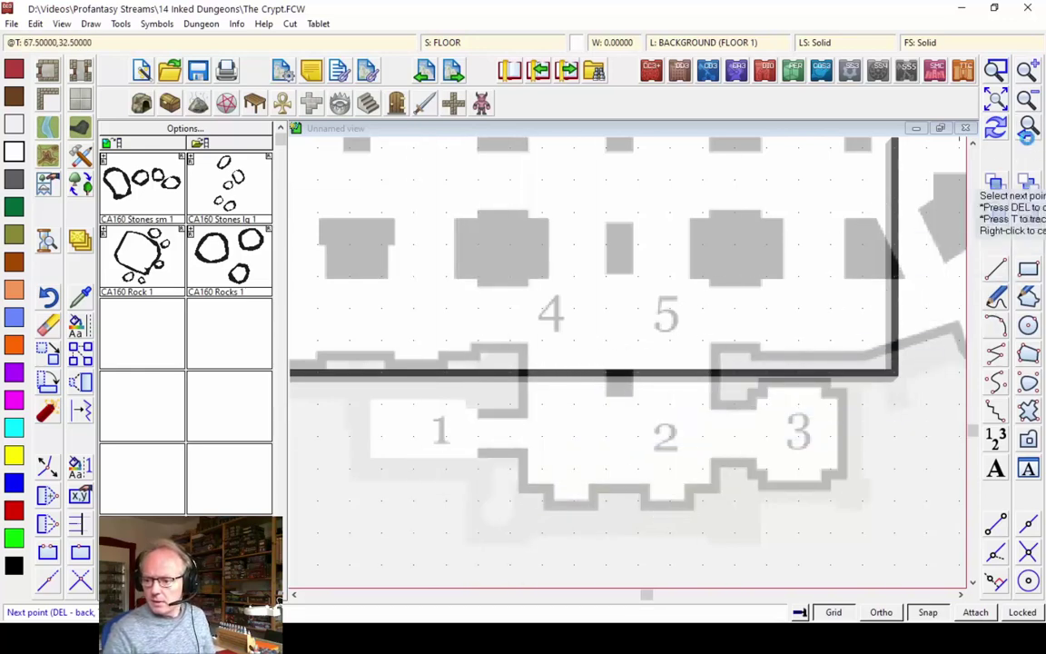
click(995, 70)
key(t)
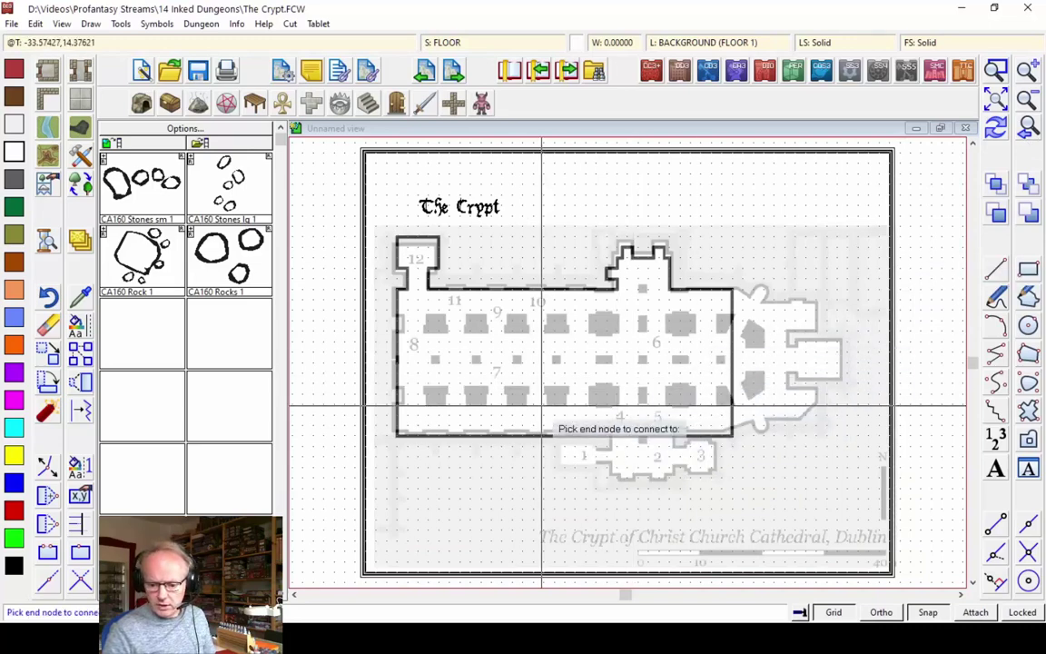
click(399, 440)
click(1028, 127)
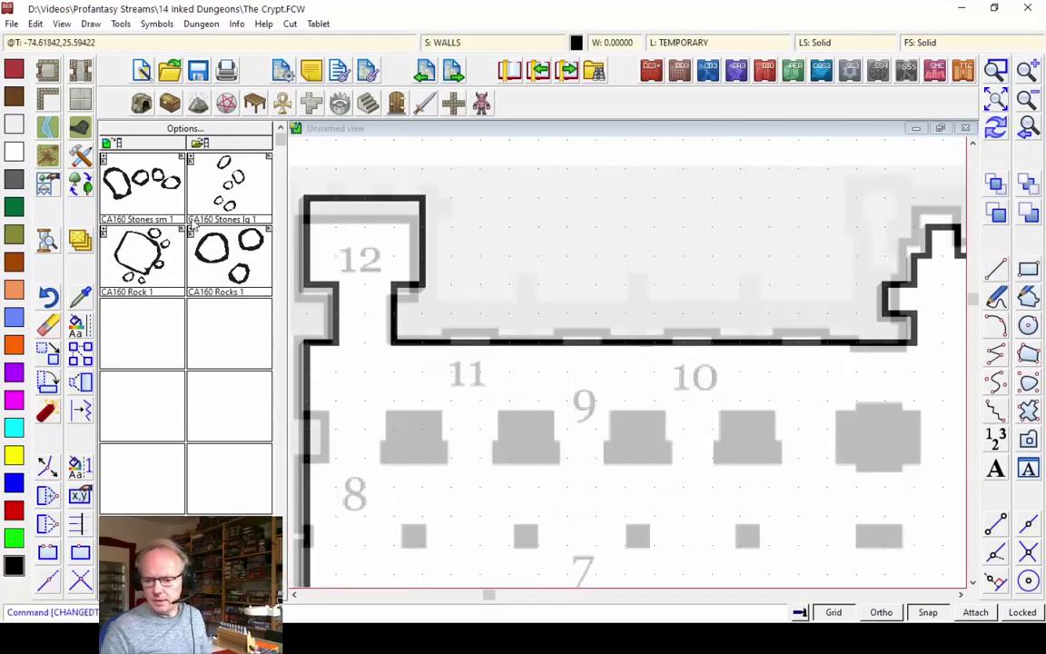
click(1028, 131)
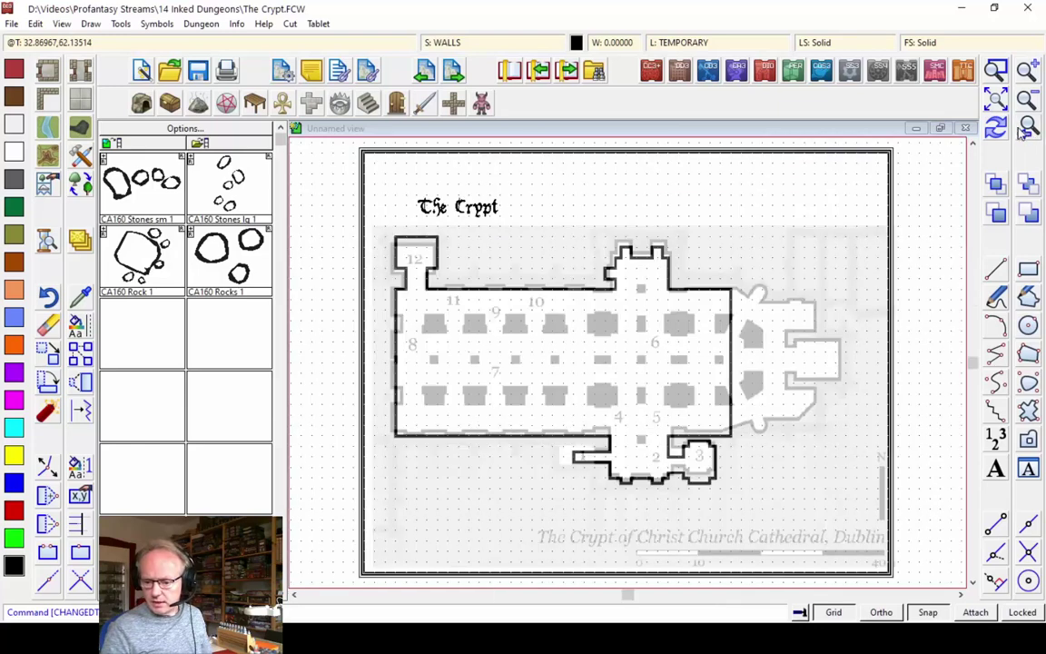
- Edit the hall's outline with Room, Default from its lower-right corner, and trace the angled lower arm with a 20-unit bottom wall
click(994, 73)
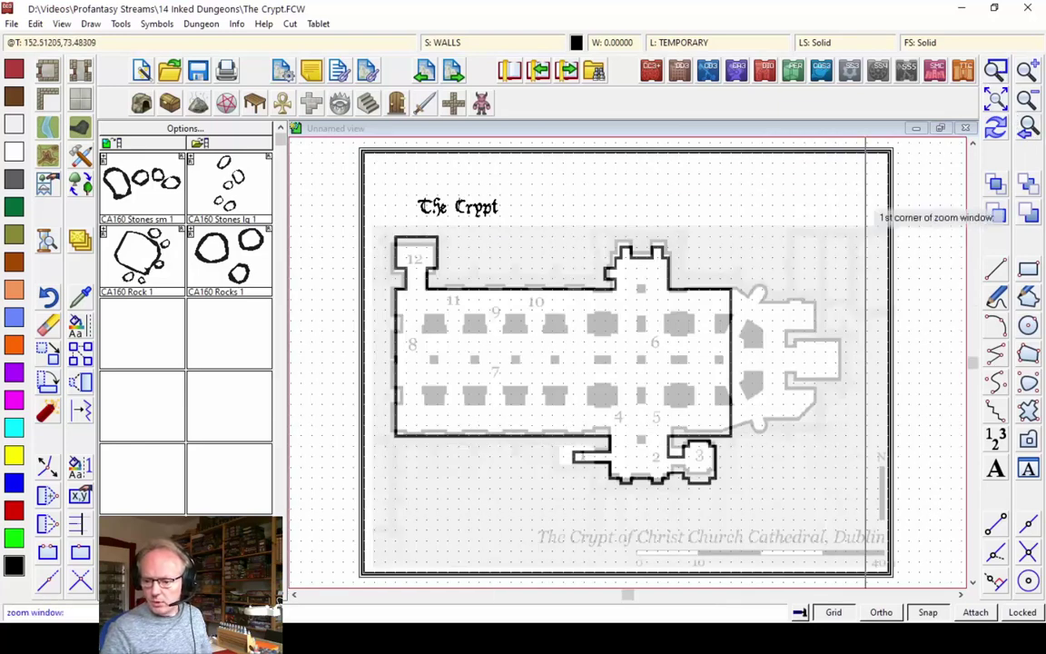
click(743, 373)
click(886, 453)
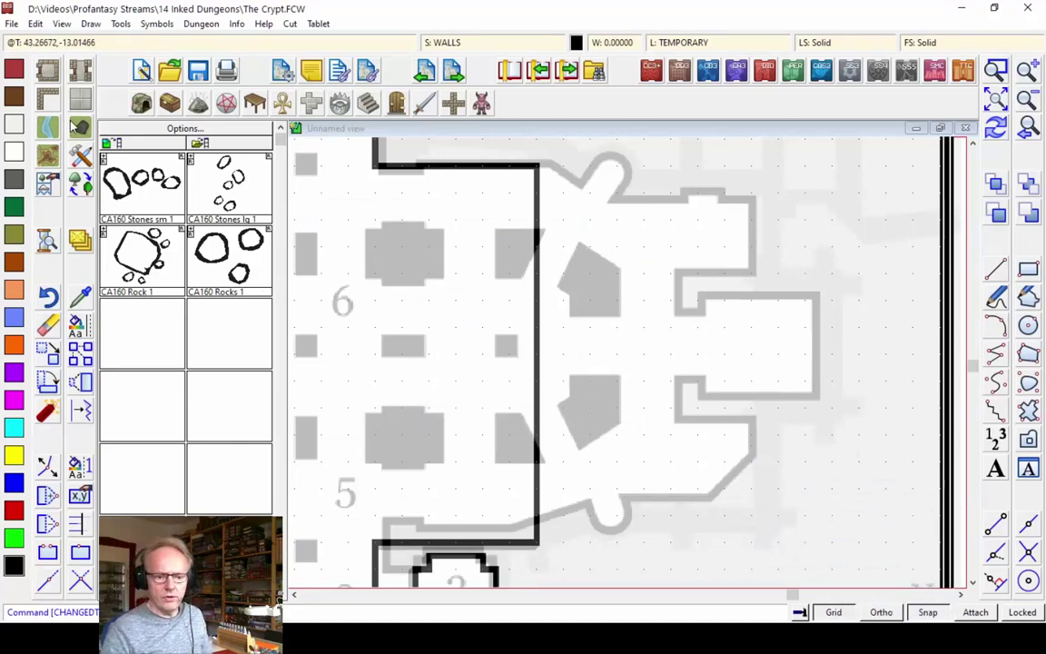
click(78, 153)
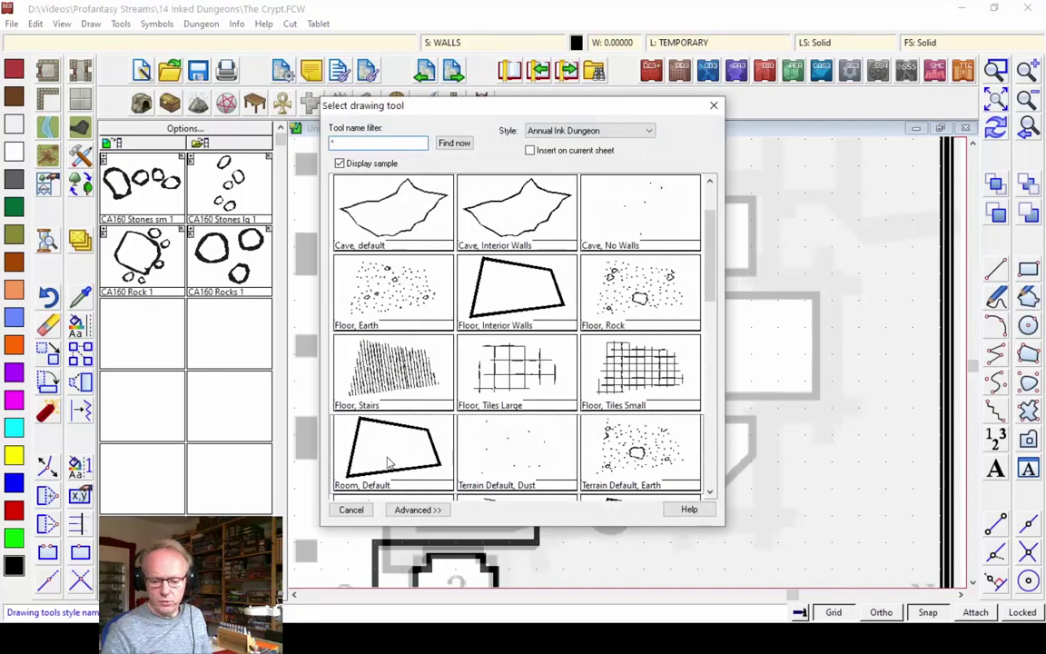
click(389, 464)
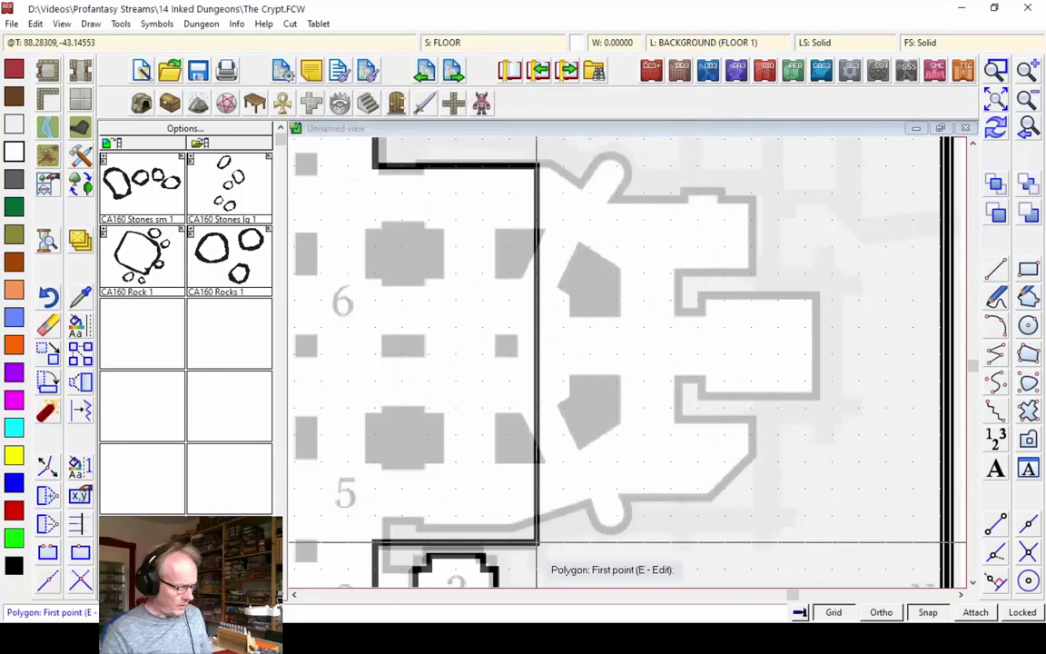
click(538, 544)
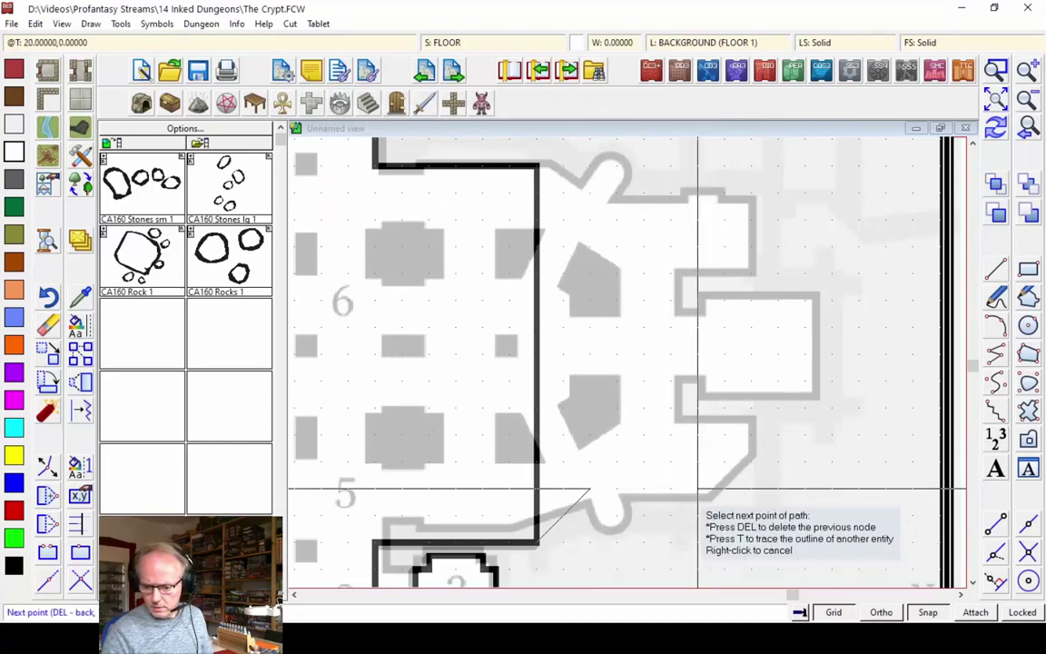
click(591, 489)
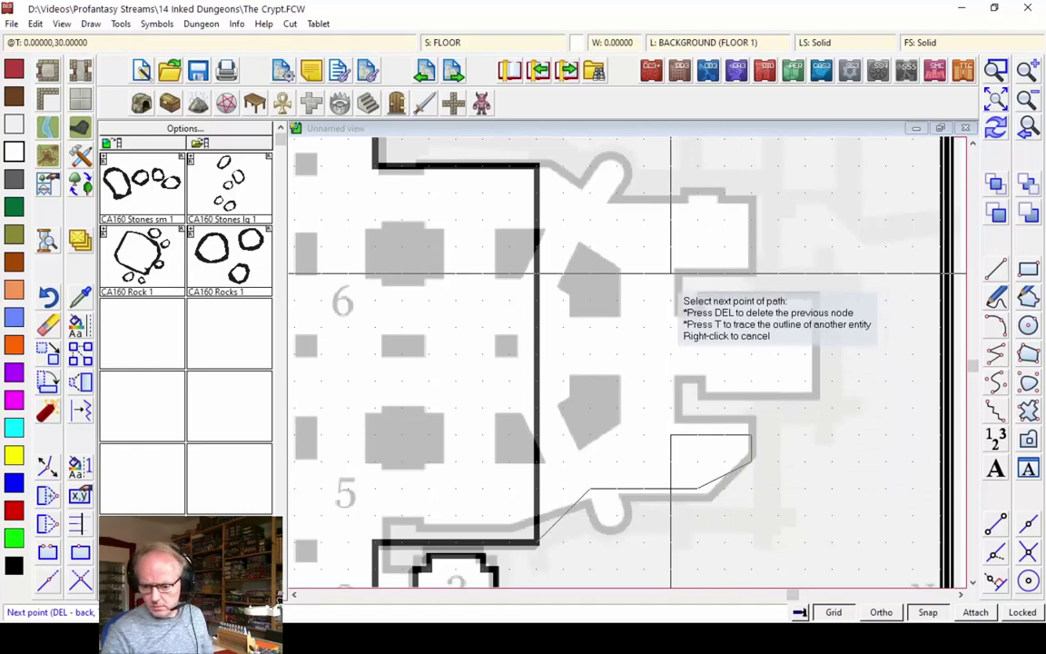
- Trace the 30-unit wall between the arms and the mirrored upper arm, and reconnect the outline to the upper annex's lower-right corner
click(671, 272)
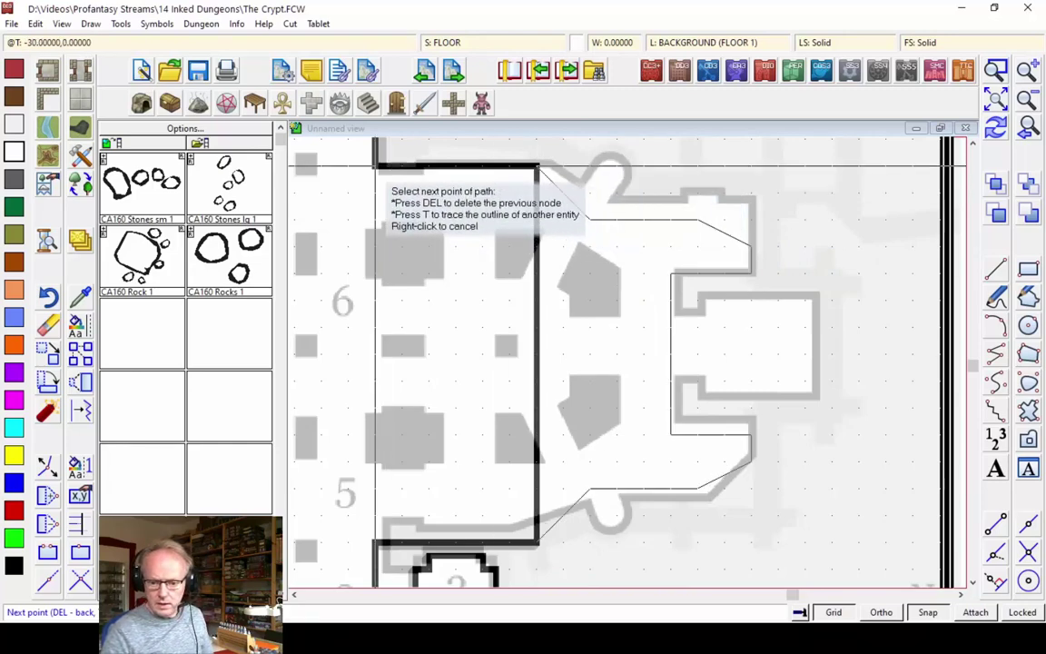
key(t)
click(537, 233)
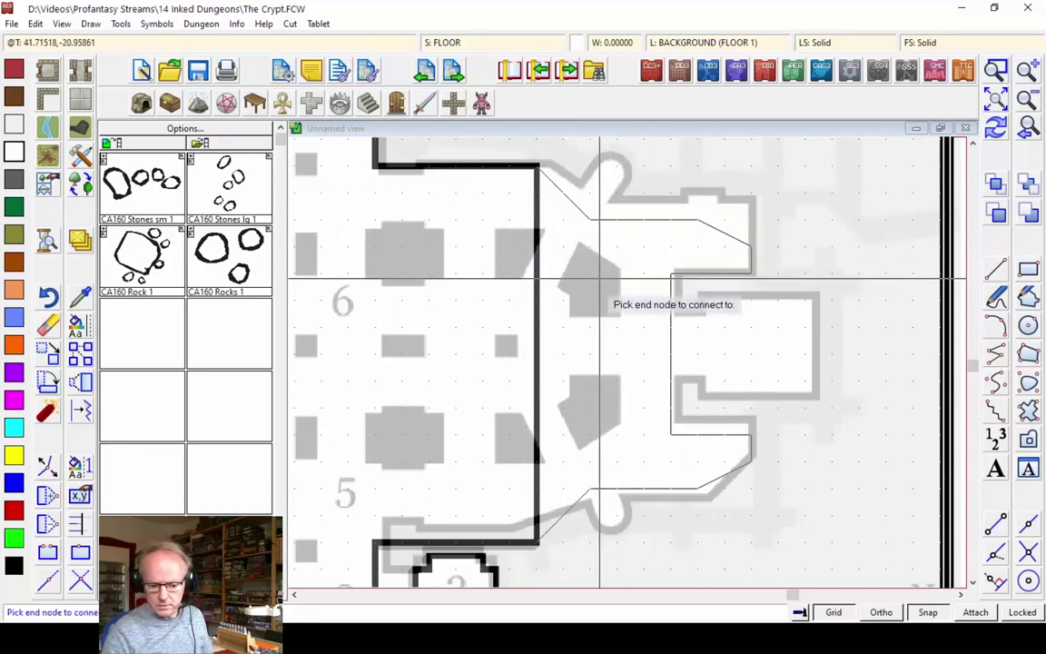
click(400, 191)
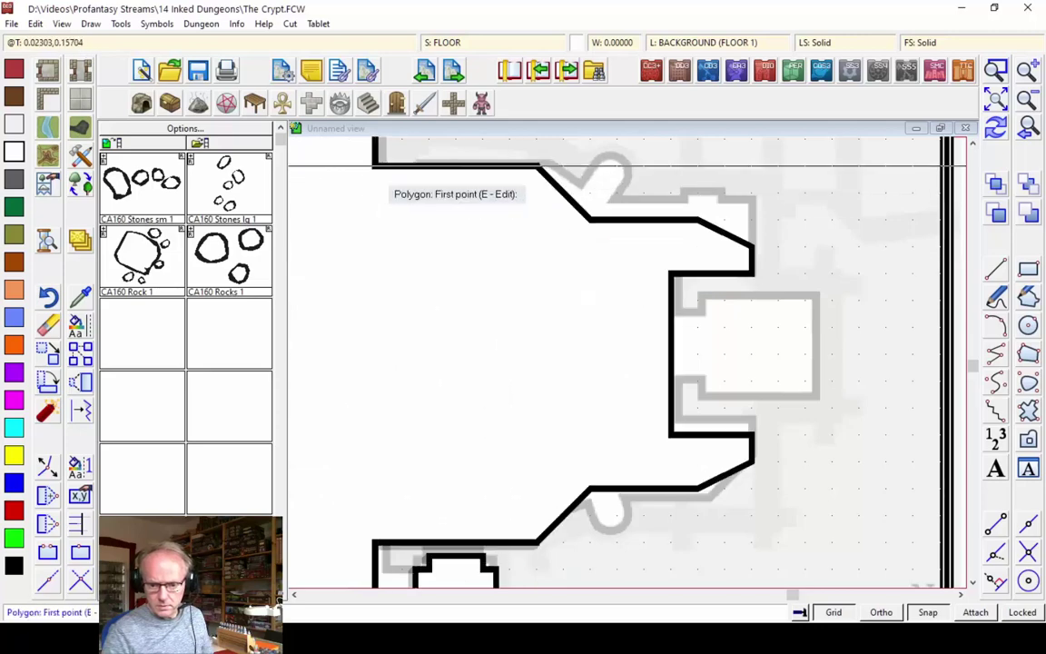
click(992, 128)
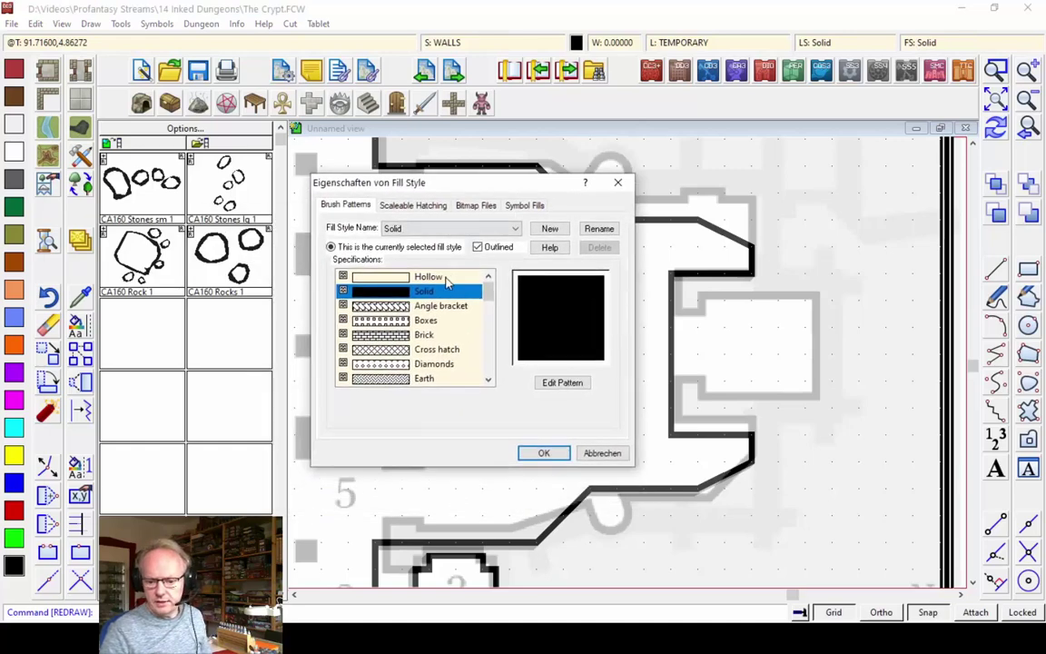
- Set the fill style to Hollow and draw a helper circle of radius 12.5 centred on the 30-unit wall between the two arms
click(438, 279)
click(544, 454)
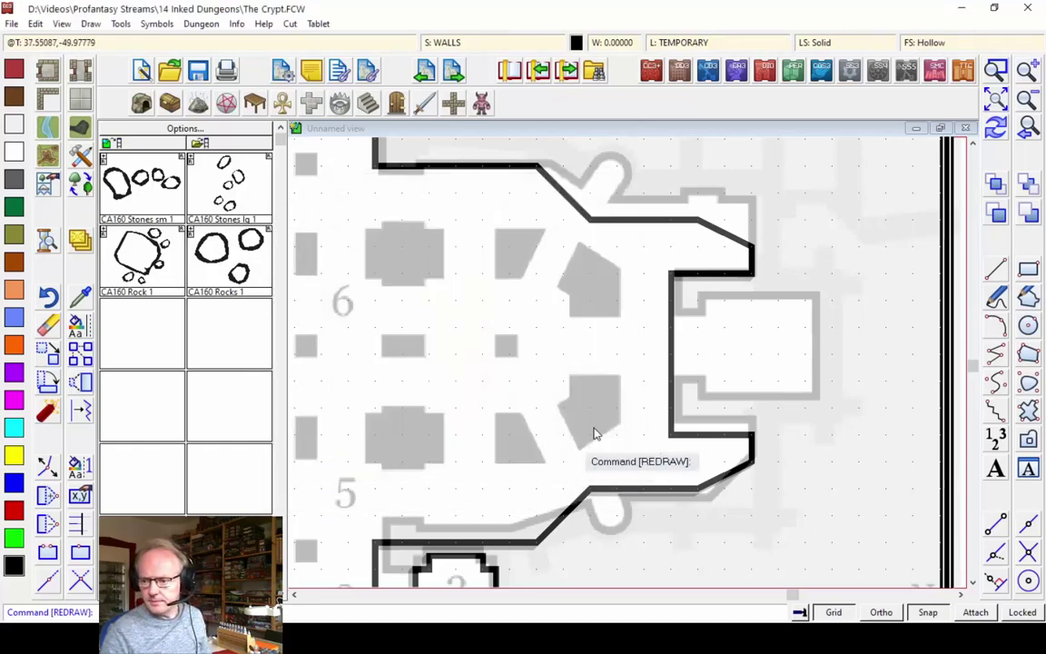
click(1029, 327)
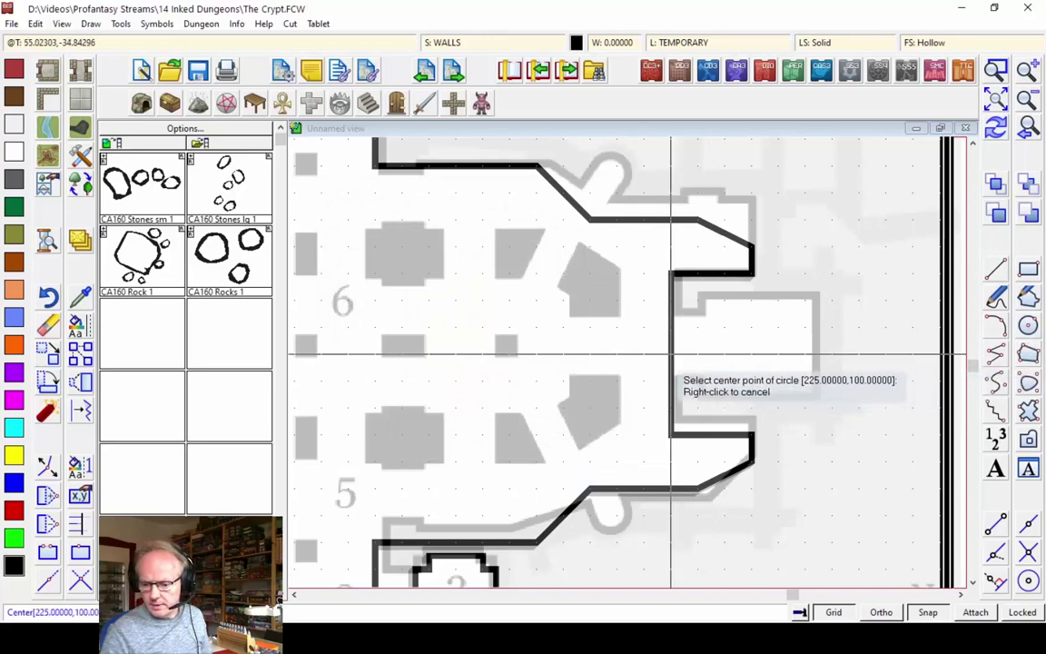
click(671, 355)
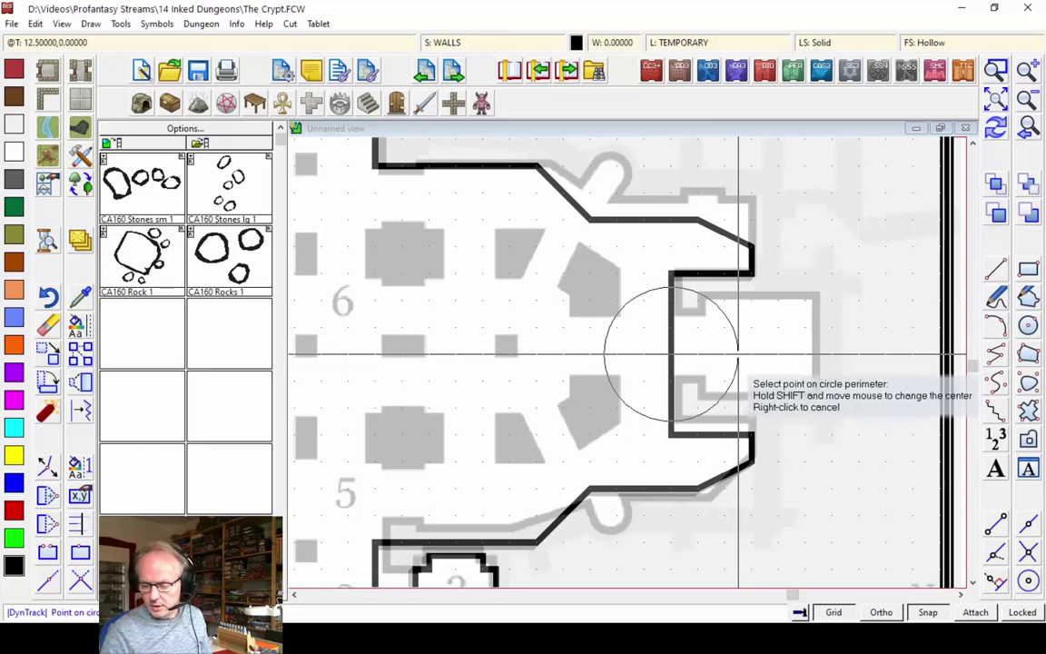
click(737, 355)
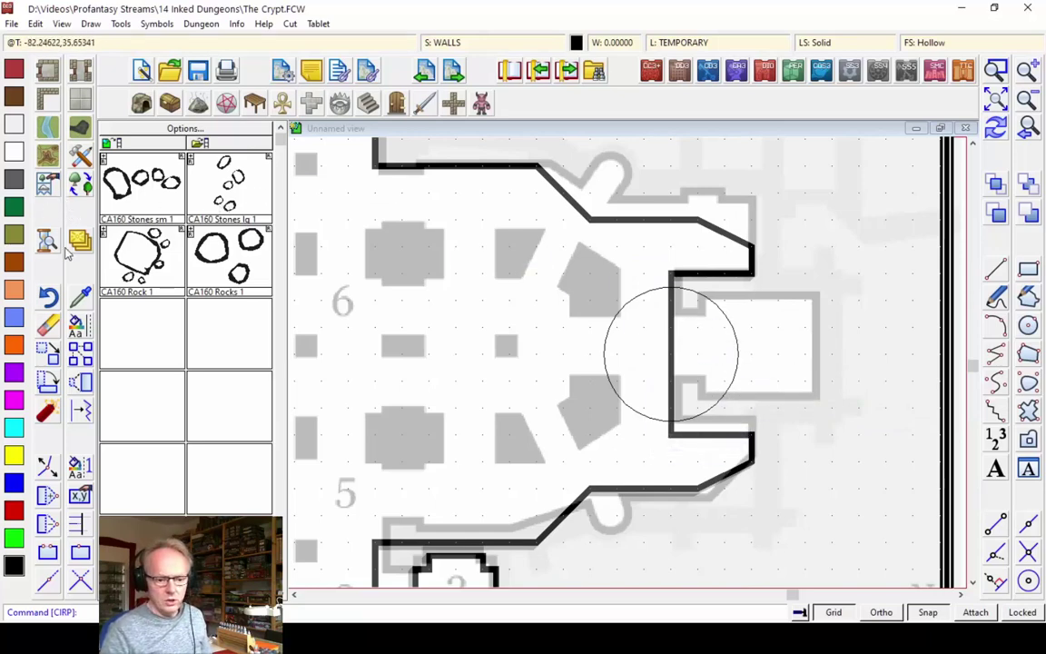
- Edit the outline with Room, Default from the upper corner of the 30-unit wall, and trace the circle's right half into the path
key(space)
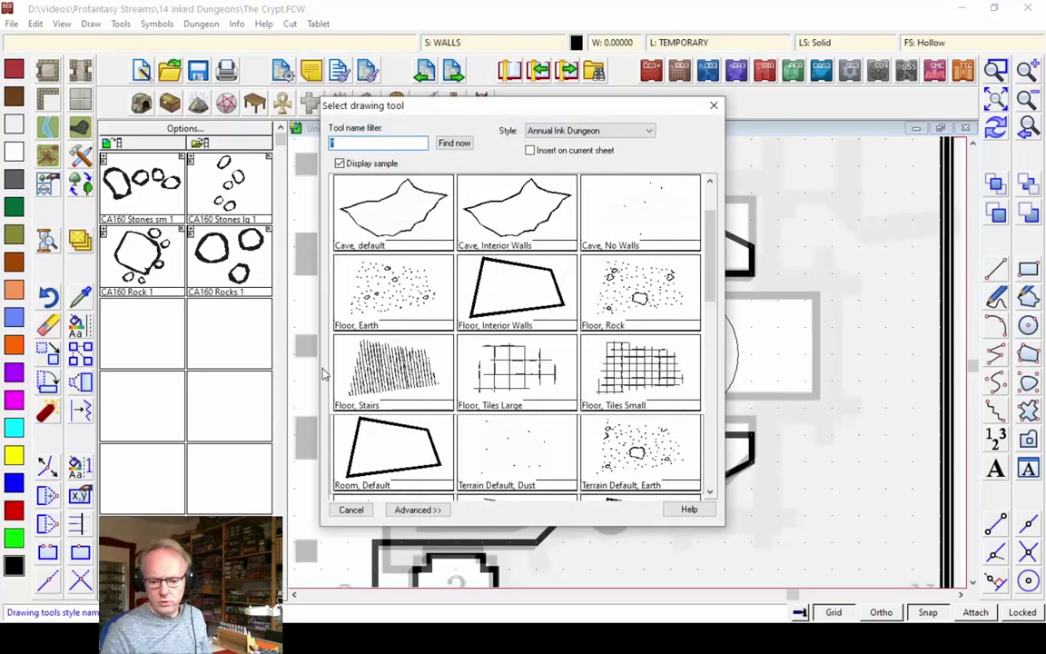
click(394, 451)
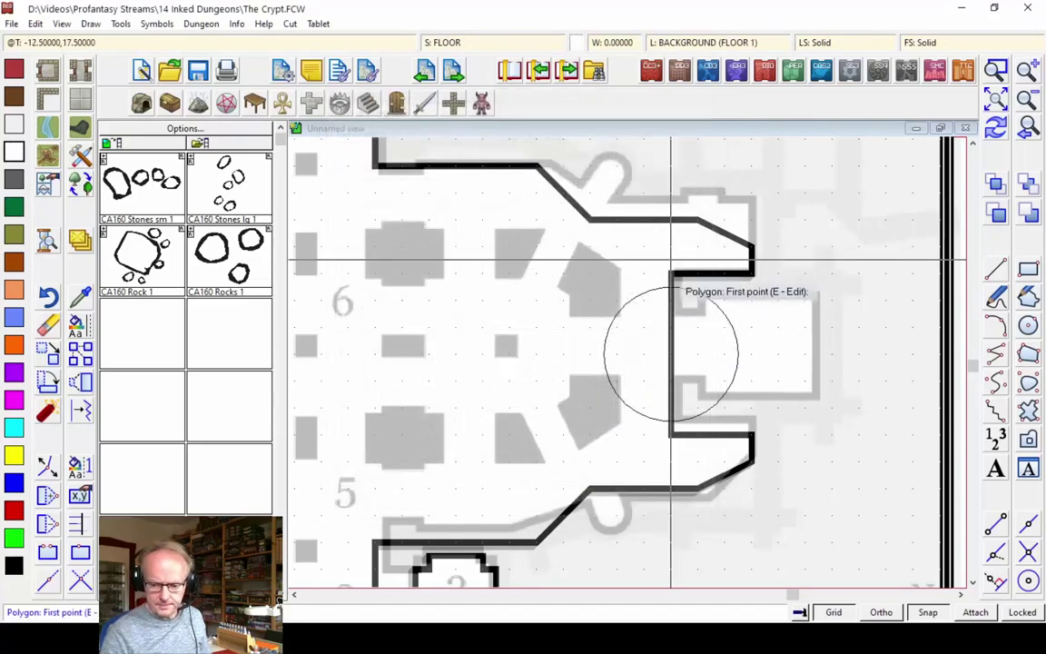
key(e)
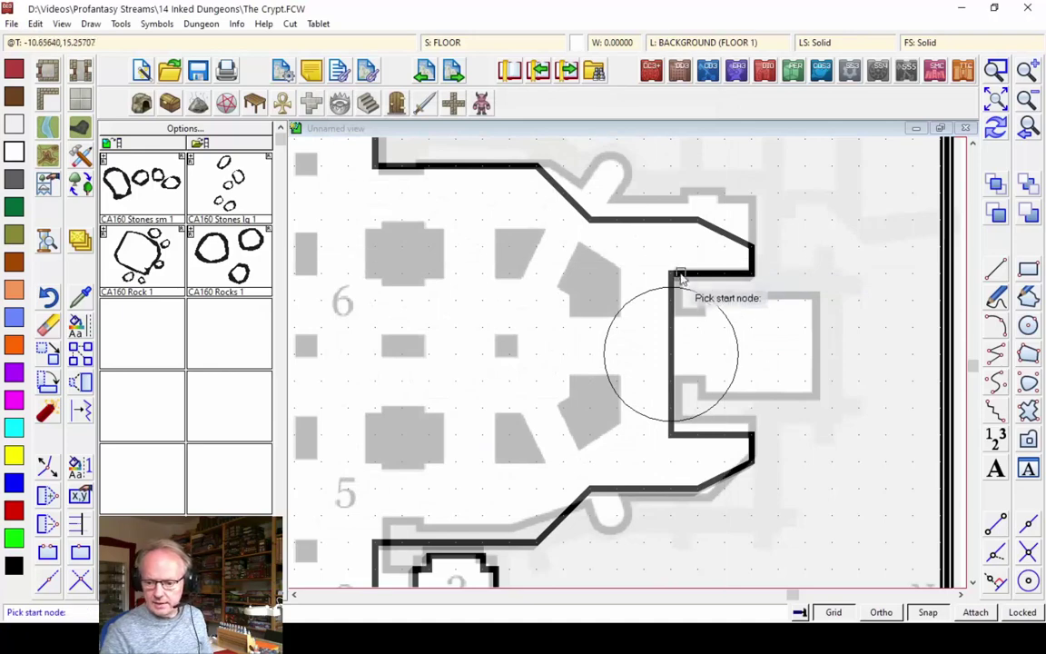
click(672, 275)
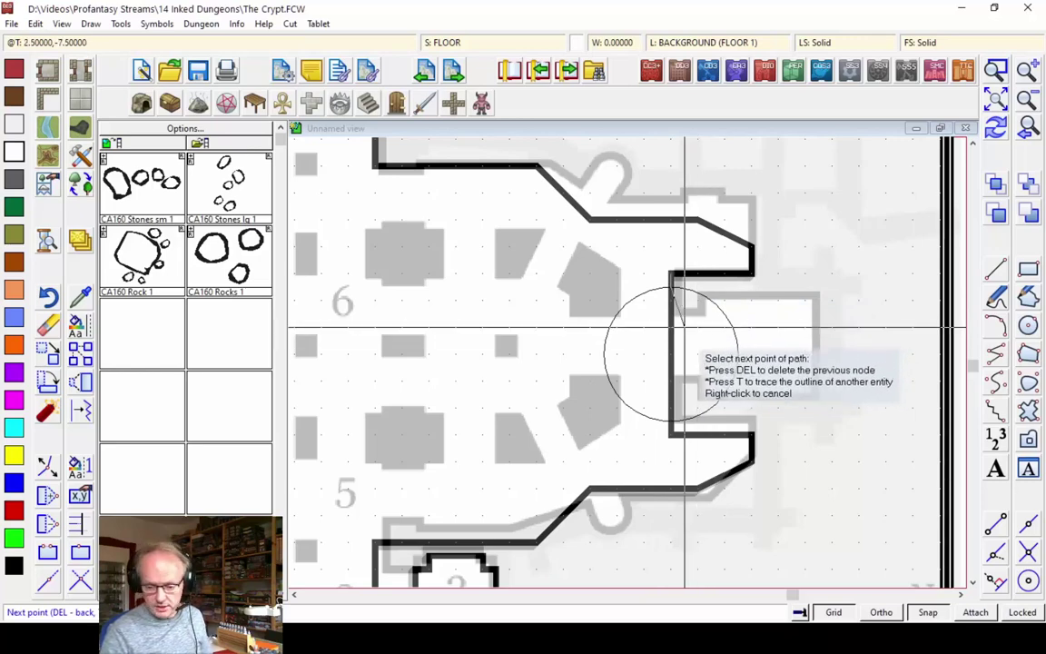
key(t)
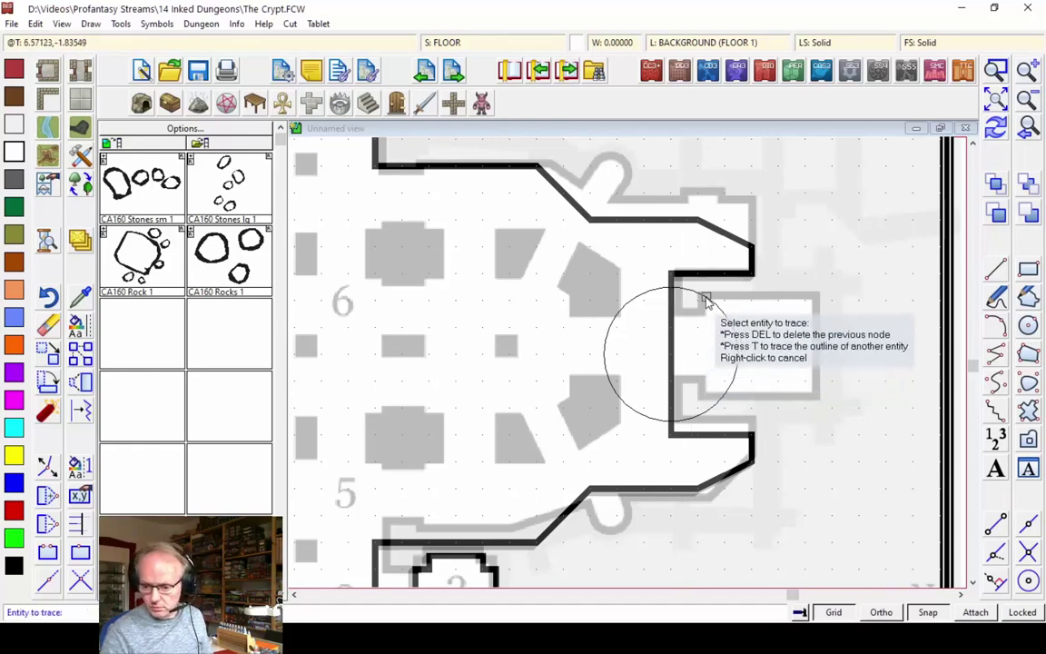
click(705, 299)
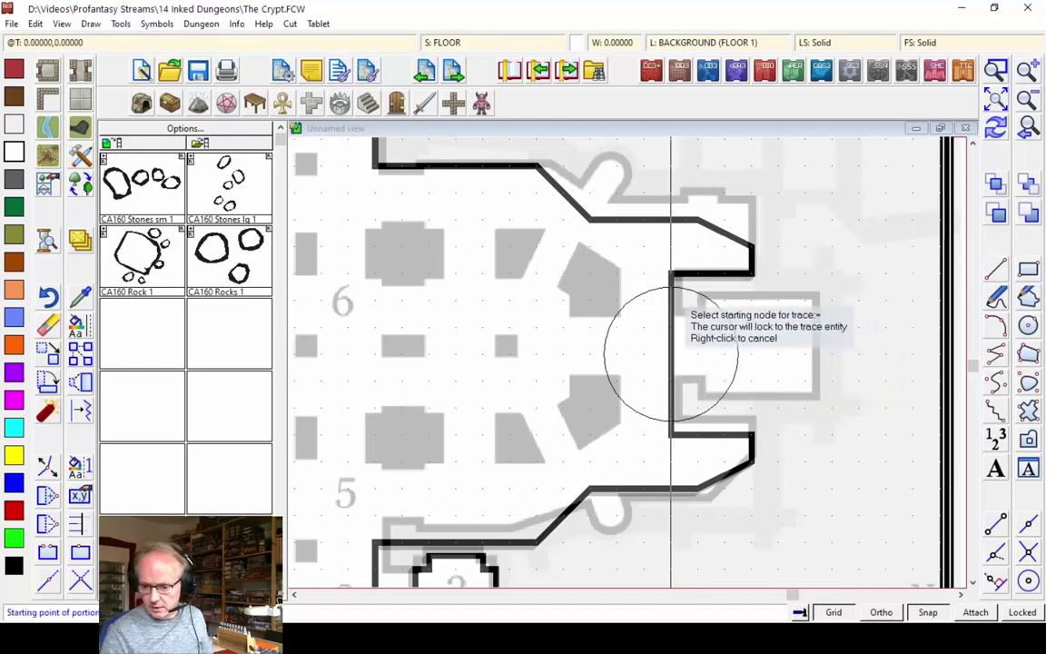
click(686, 289)
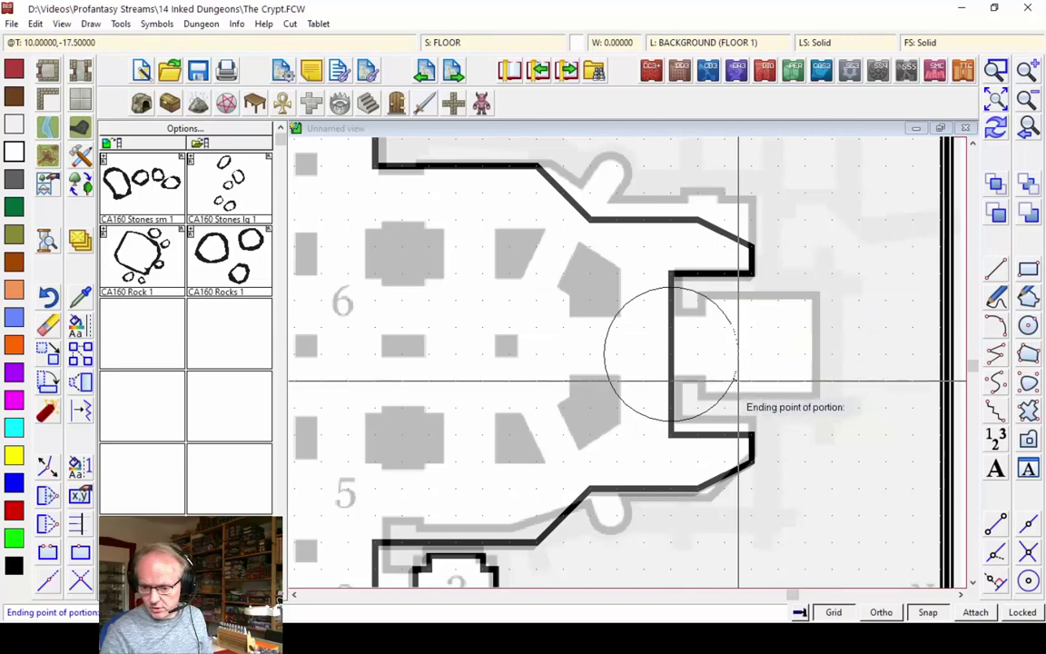
click(671, 420)
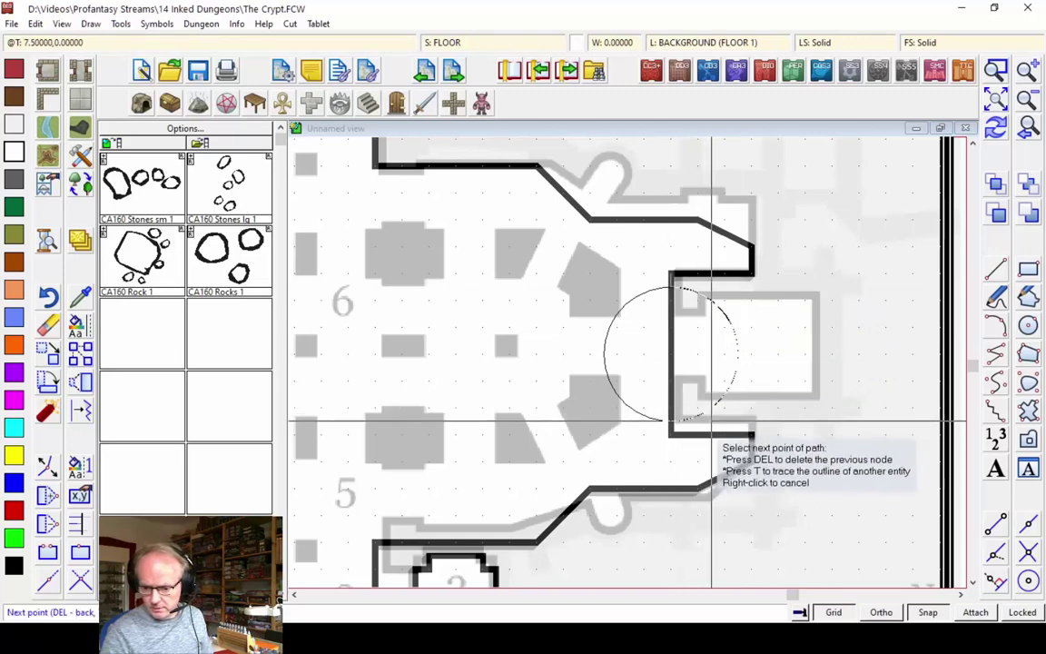
- Reconnect the outline to the inner corner of the lower arm, and erase the helper circle
key(t)
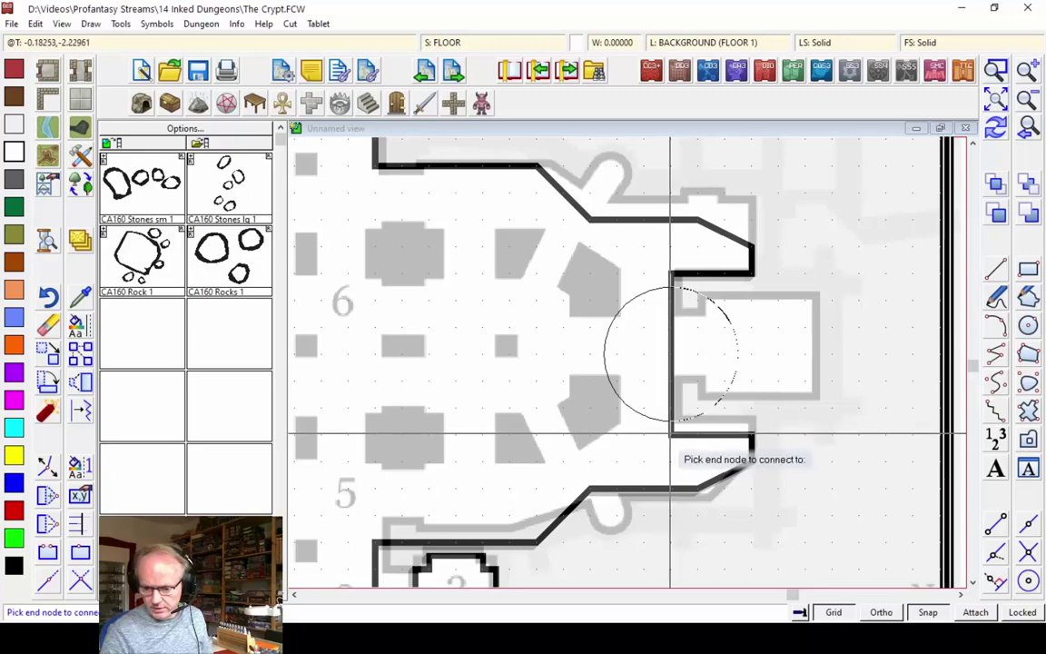
click(671, 433)
right_click(721, 424)
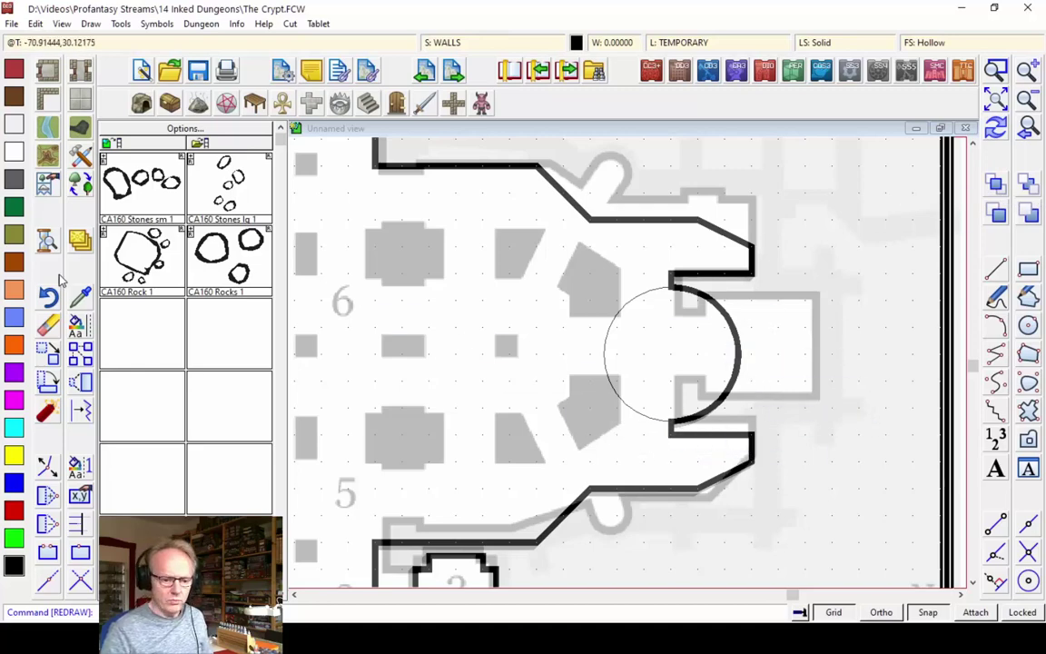
click(51, 333)
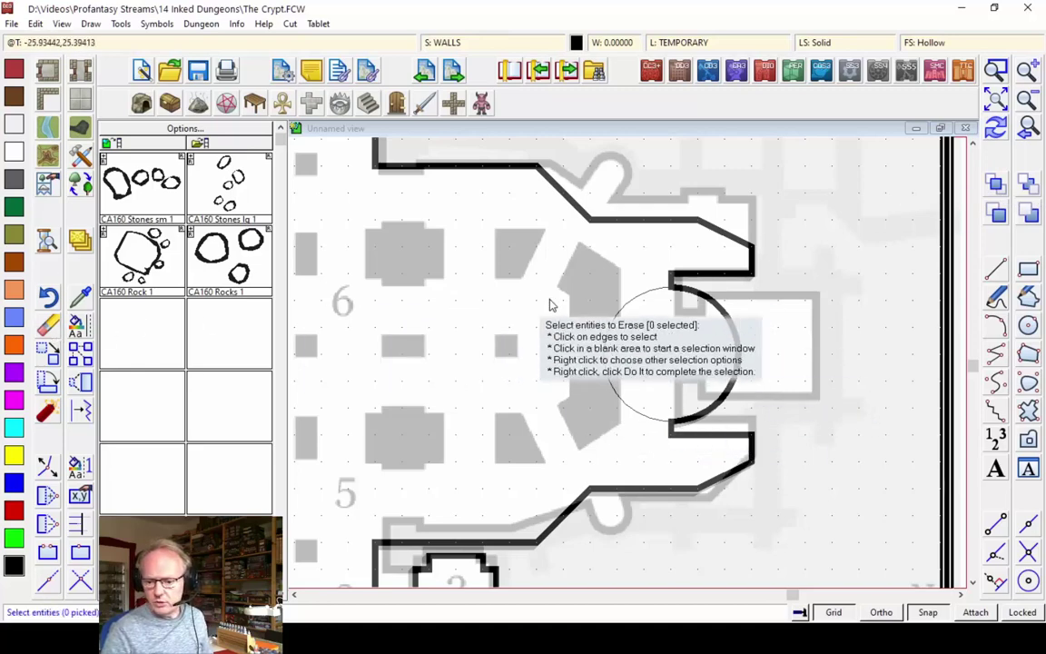
click(623, 306)
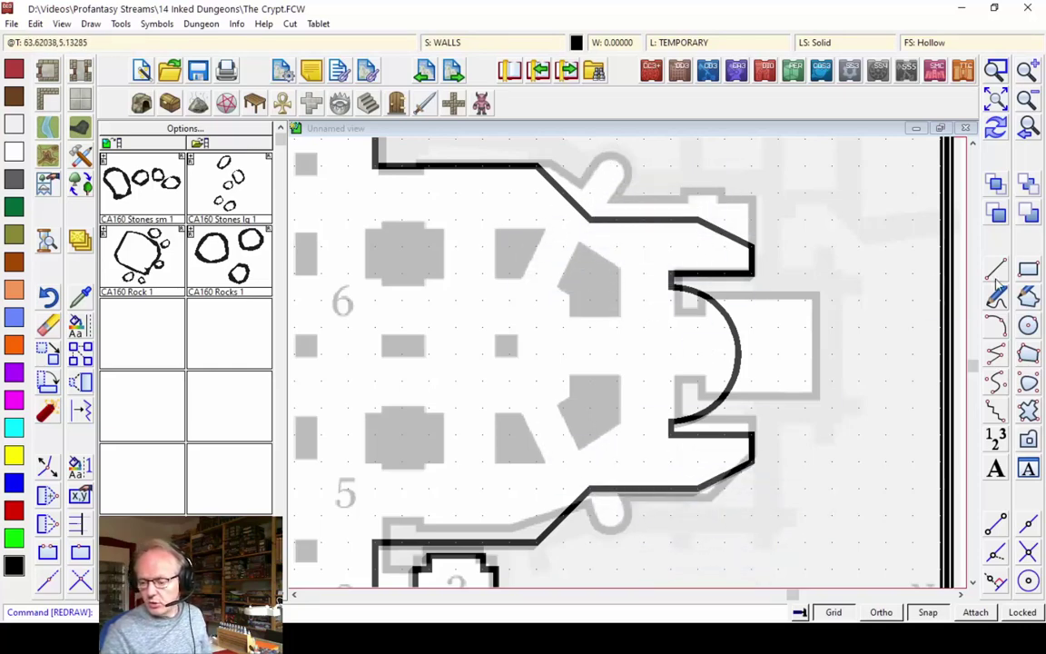
- Draw two parallel vertical helper lines, each 10 units long and 5 units apart, to the right of the apse
click(997, 355)
click(805, 323)
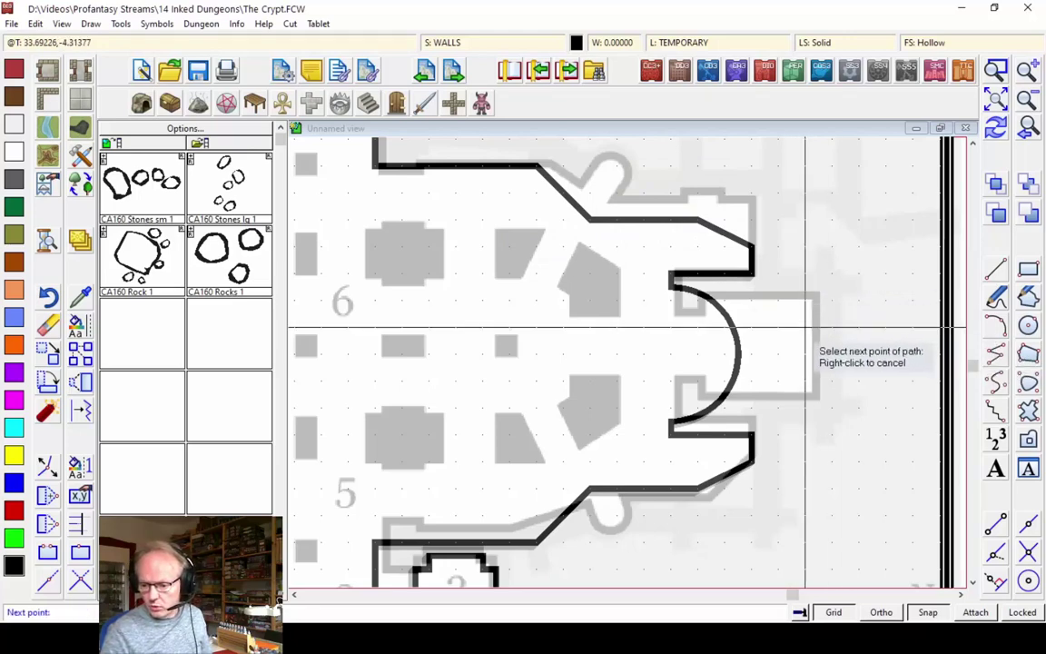
right_click(818, 272)
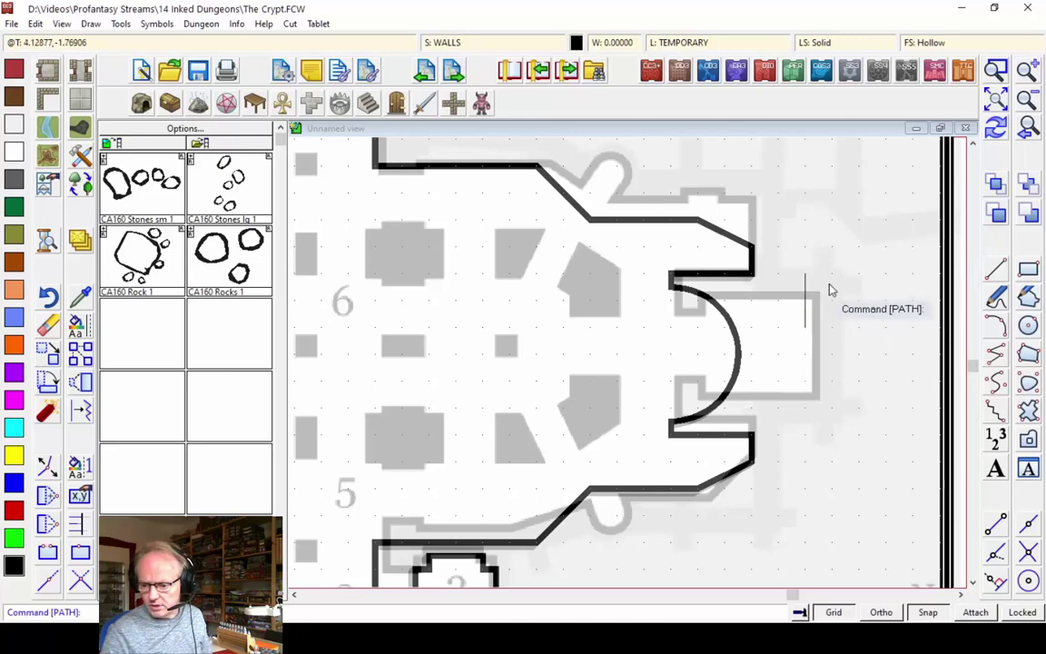
click(831, 272)
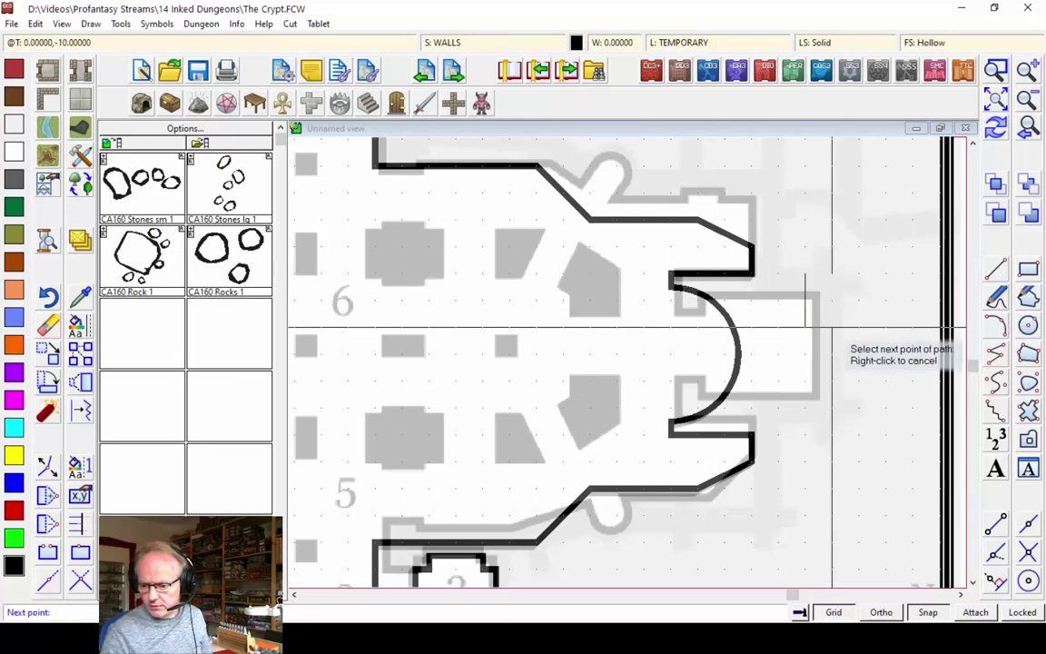
click(831, 327)
right_click(831, 327)
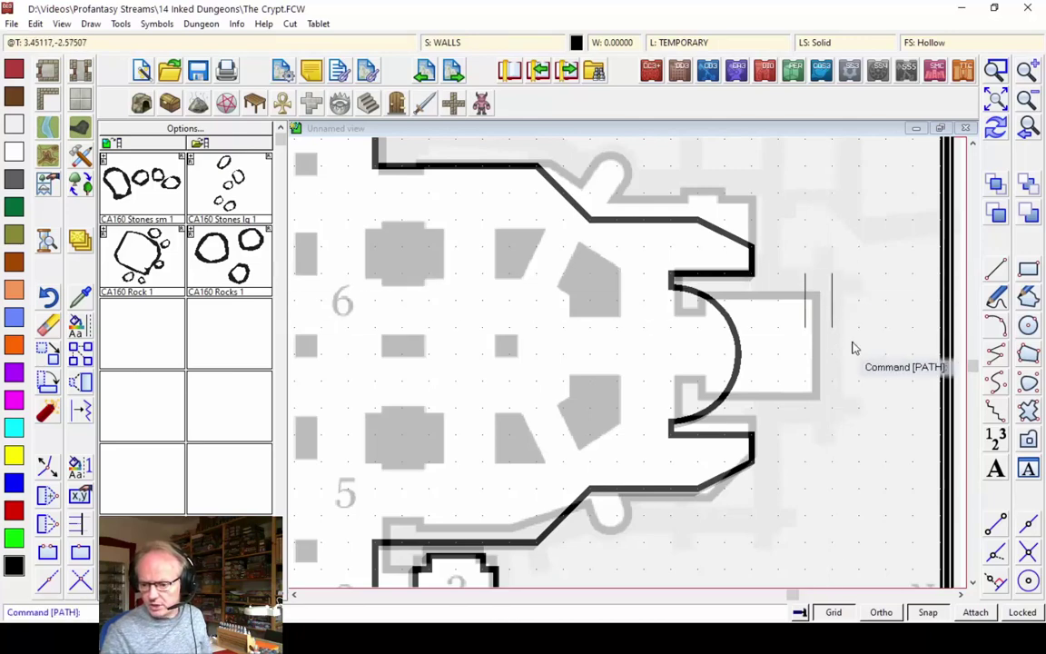
- Join the upper ends of the two helper lines with an arc that bulges 2.5 units upward
click(996, 330)
click(805, 272)
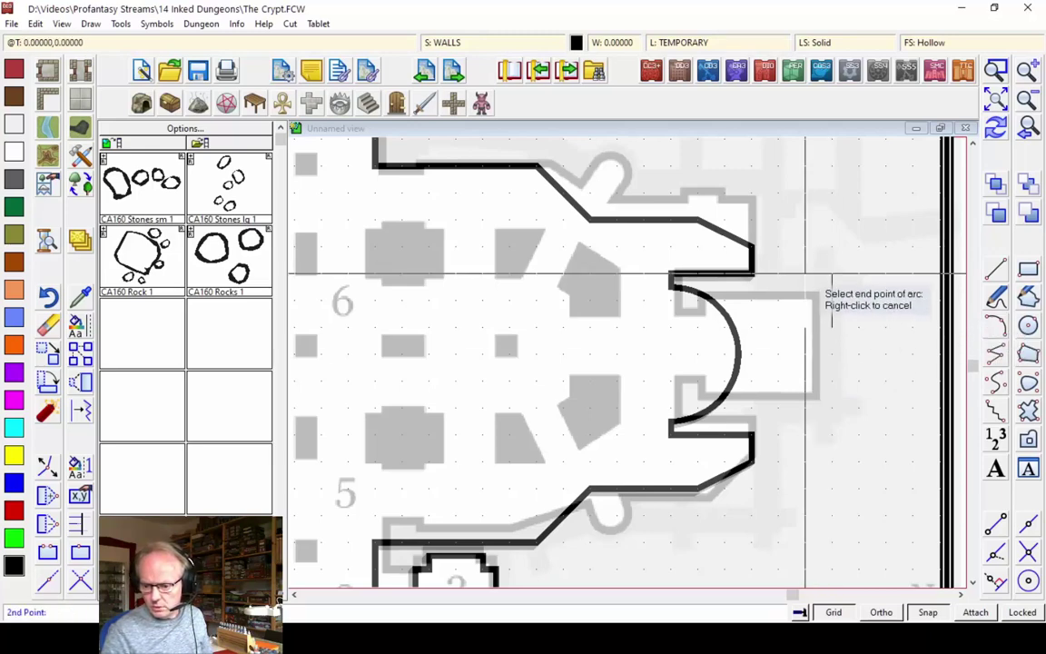
click(832, 272)
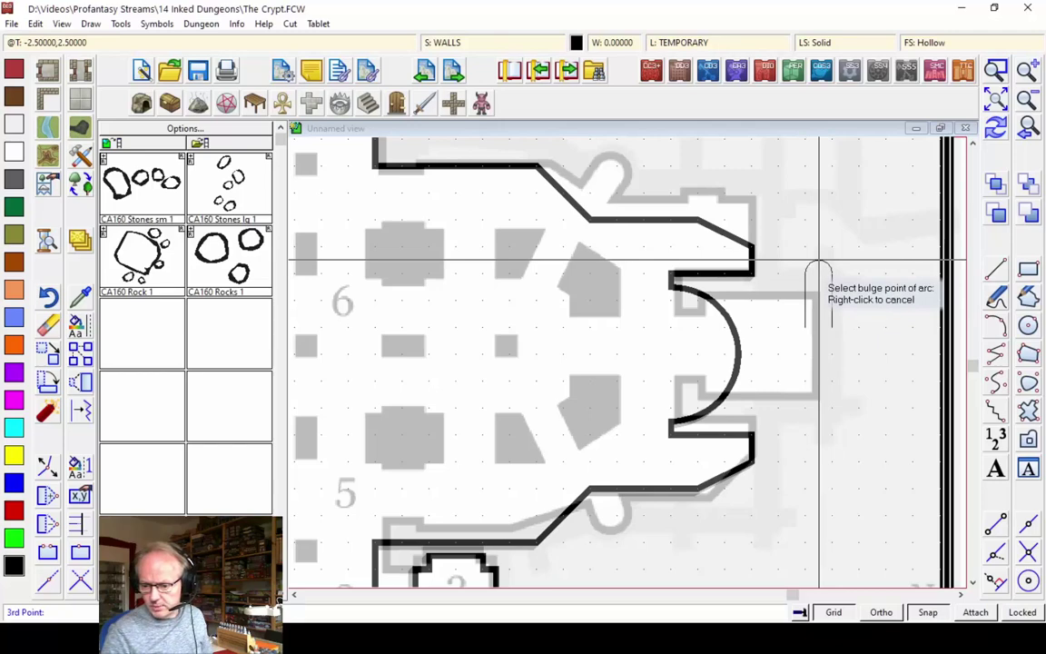
click(819, 262)
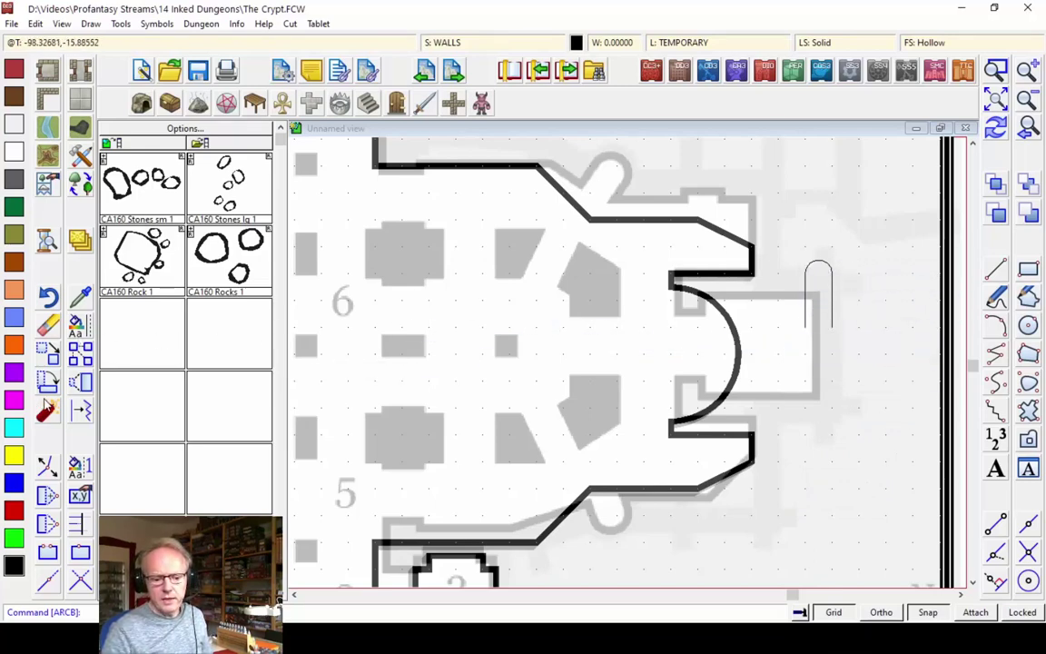
- Convert the two helper lines and the arc into a single path with Line To Path
click(51, 412)
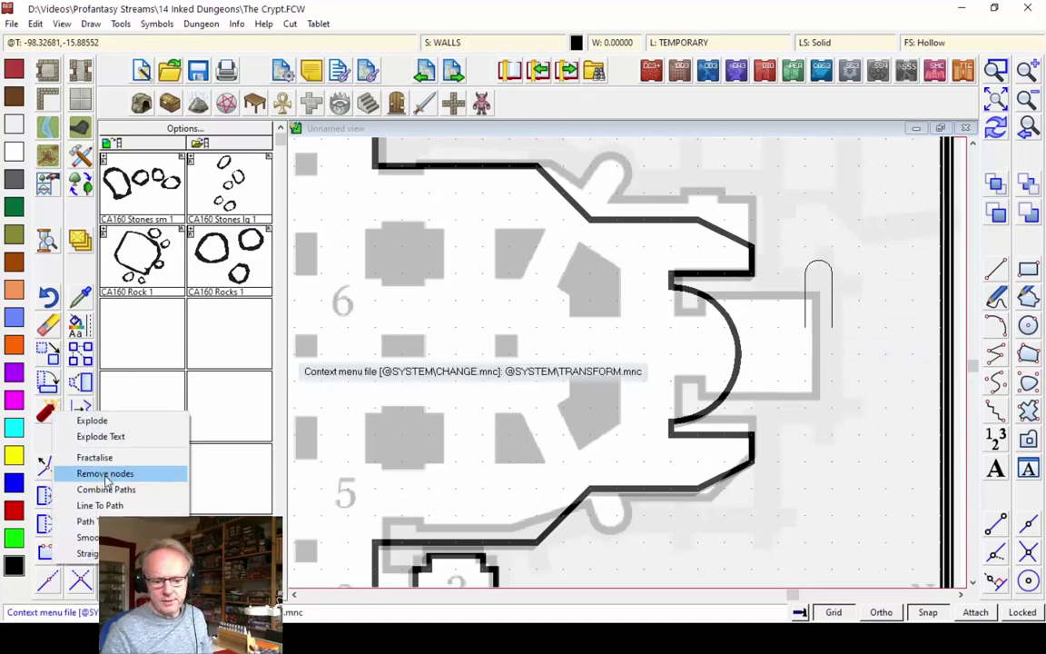
click(99, 505)
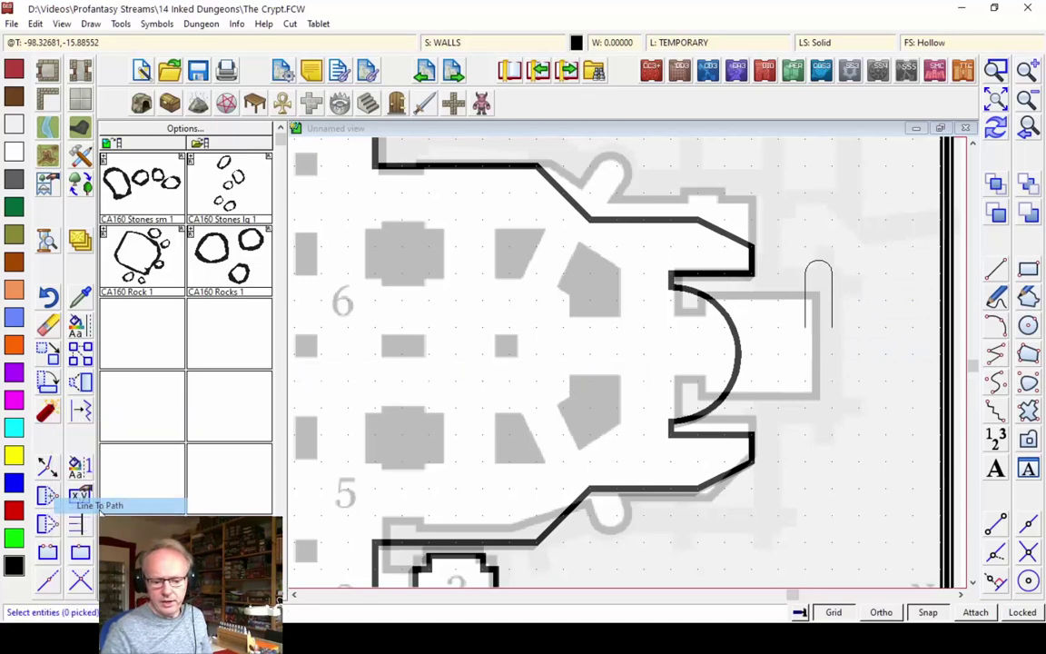
click(797, 247)
click(818, 286)
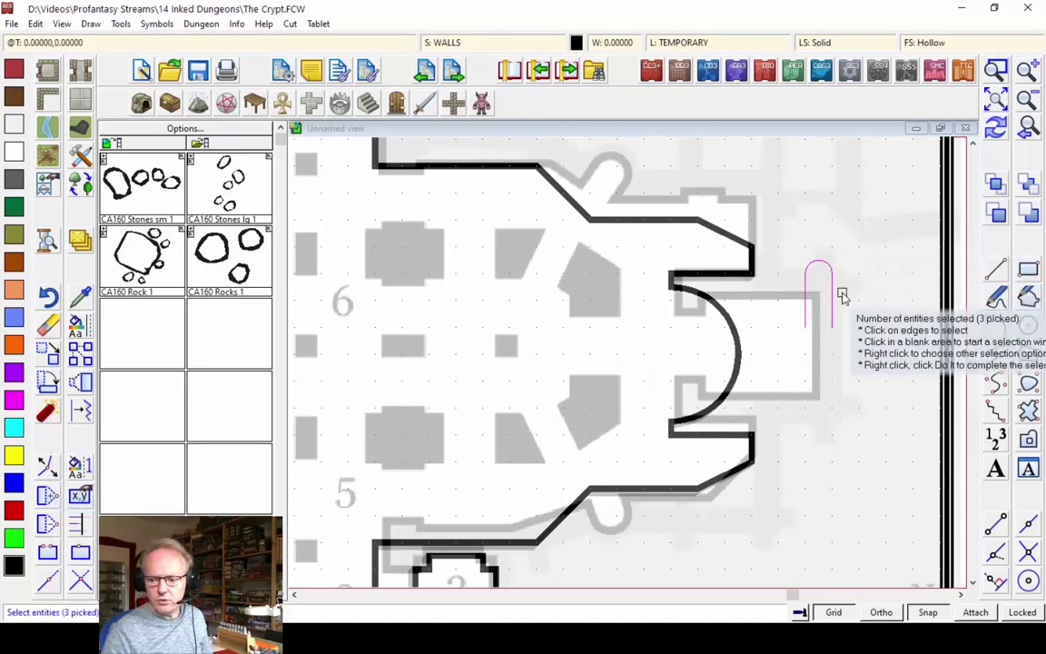
right_click(789, 209)
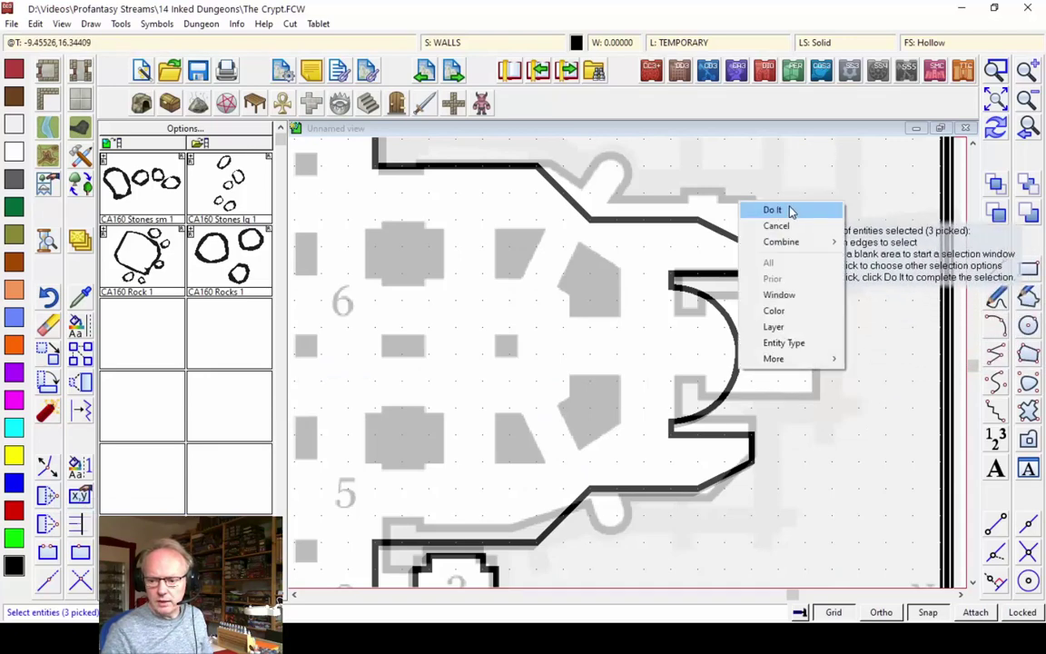
click(774, 209)
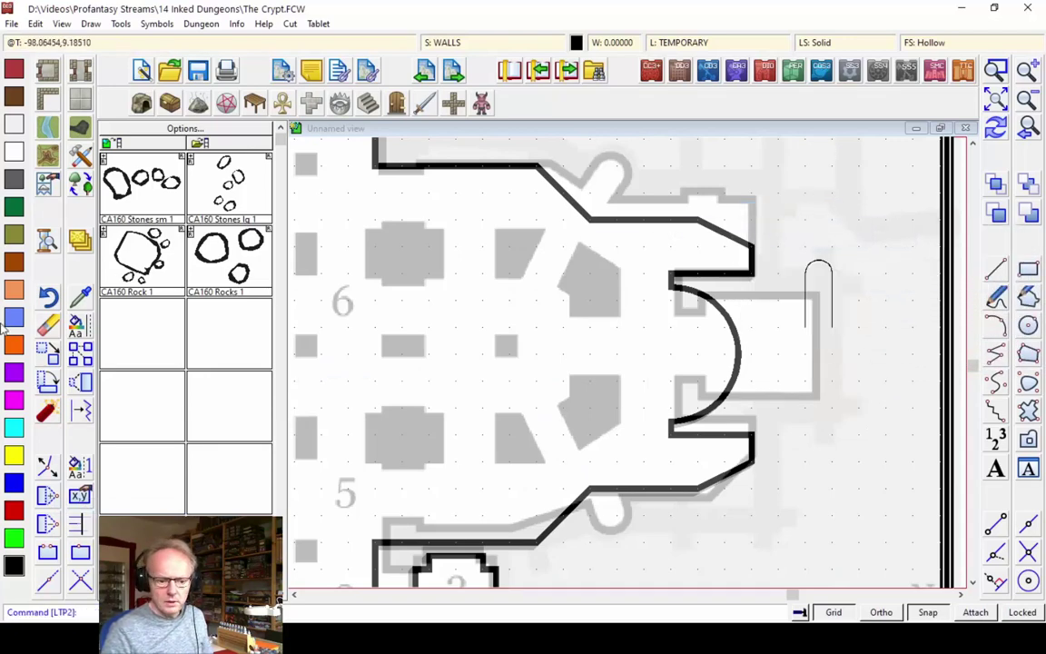
- Move the round-ended path onto the upper diagonal wall and rotate it to match the faded niche, with its open end on the wall
click(52, 358)
click(810, 274)
right_click(781, 245)
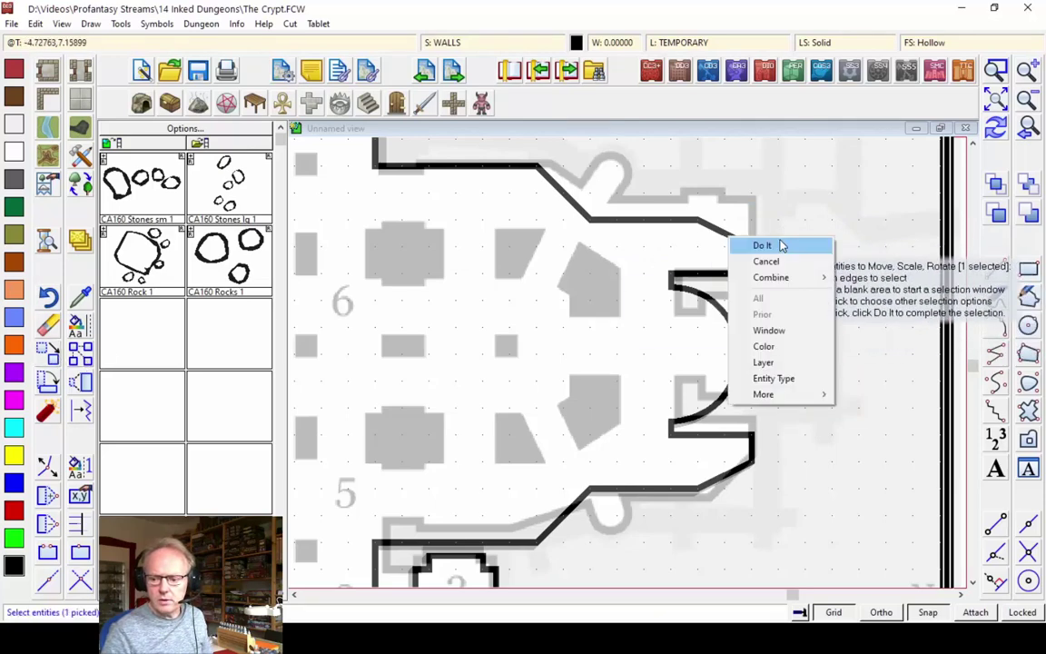
click(781, 245)
click(817, 274)
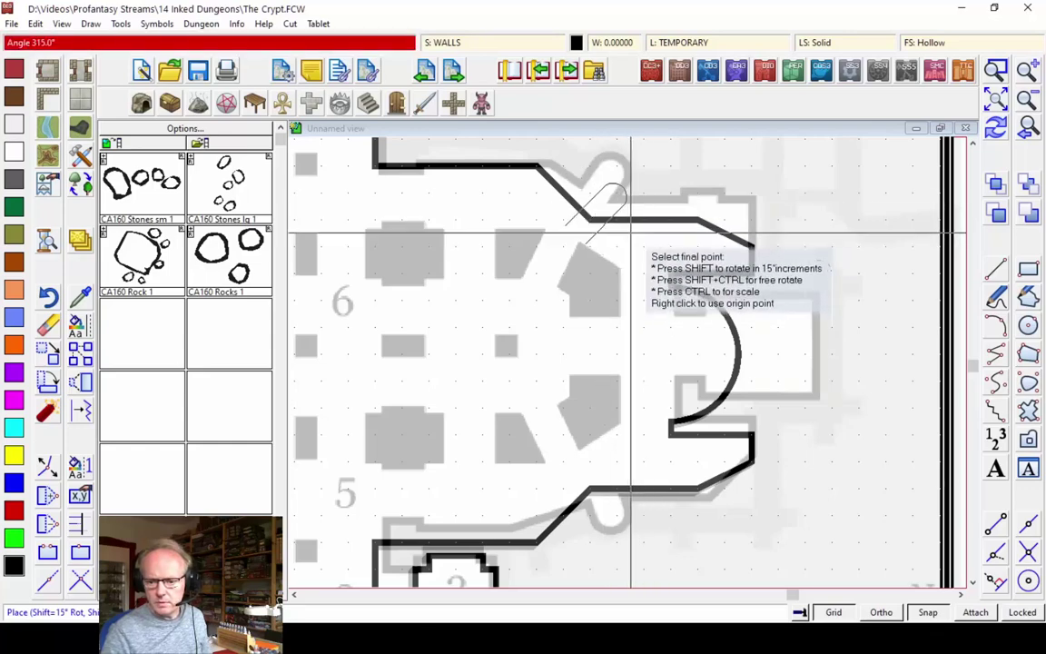
click(604, 178)
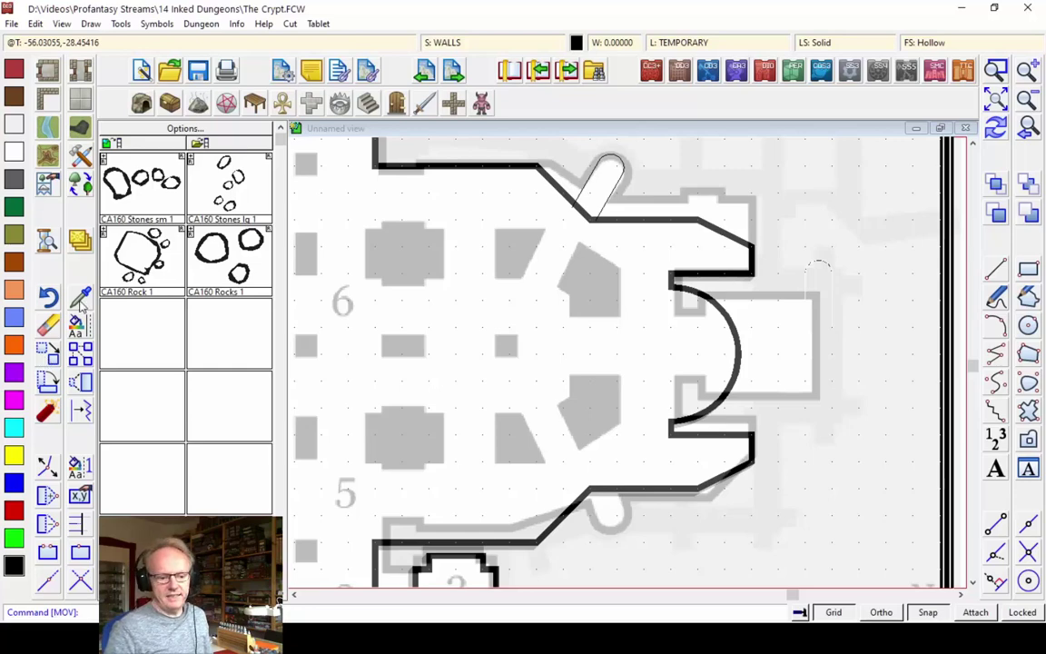
- Make a mirrored copy of the niche path across the hall's horizontal centre line, onto the lower diagonal wall
right_click(82, 353)
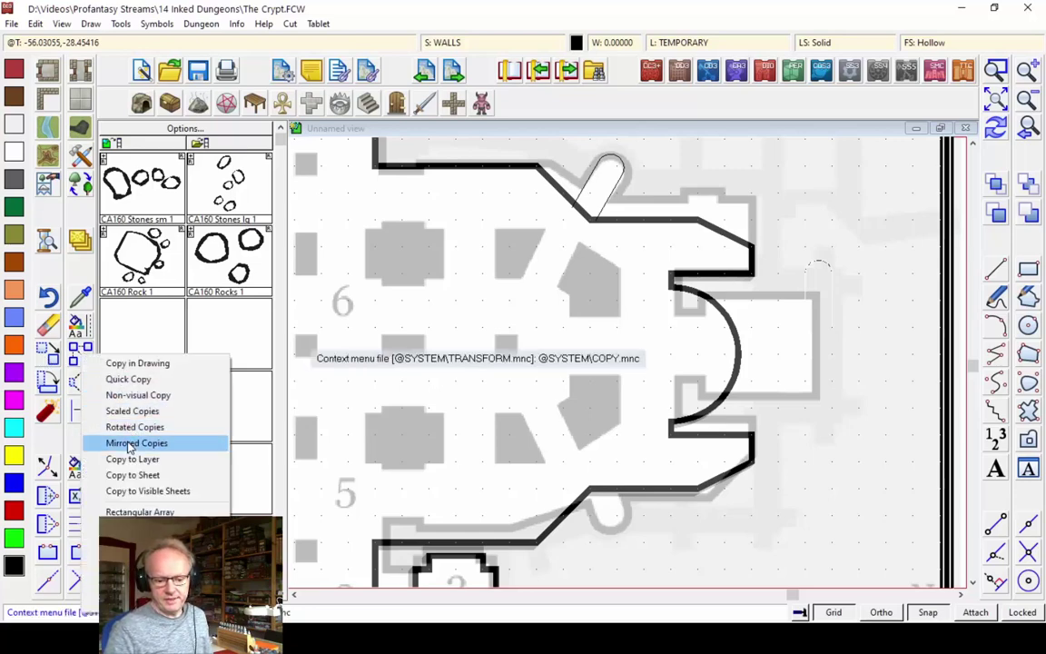
click(130, 444)
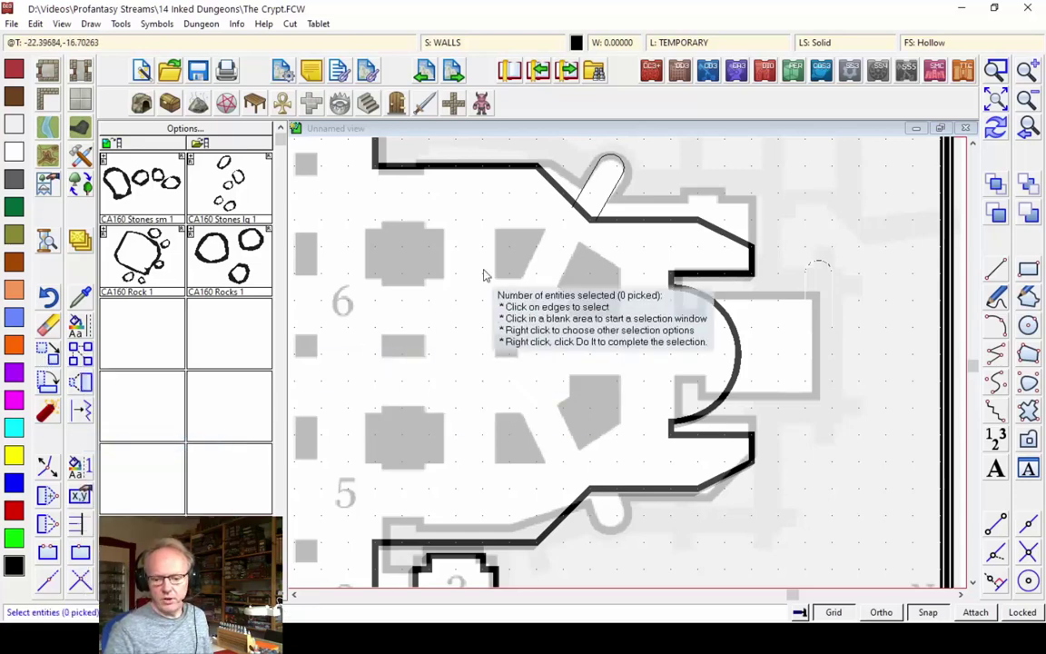
click(617, 187)
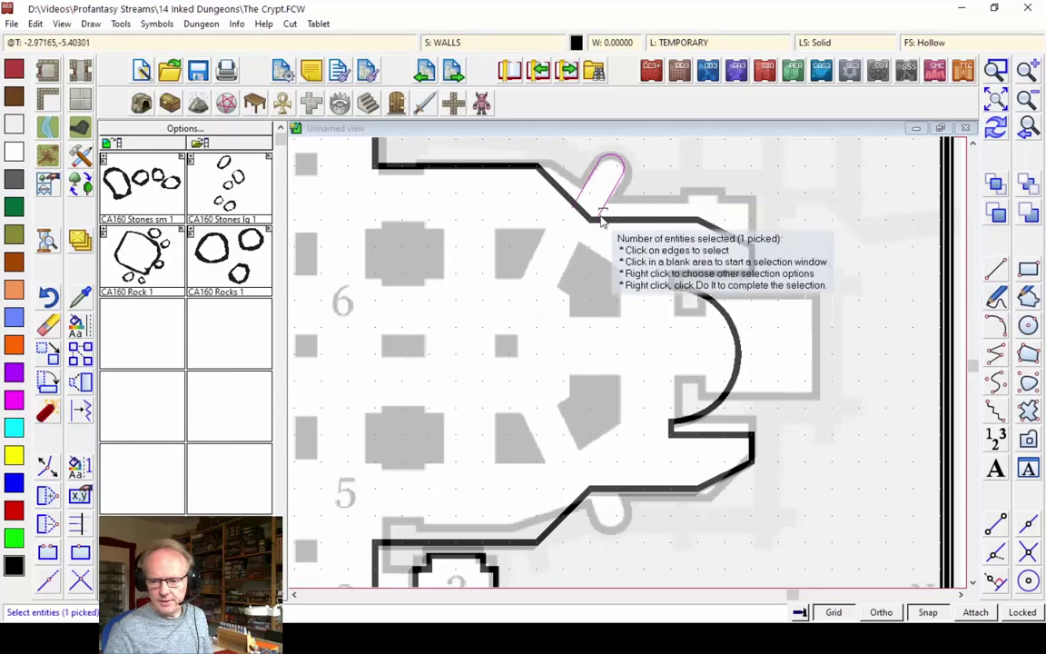
right_click(578, 261)
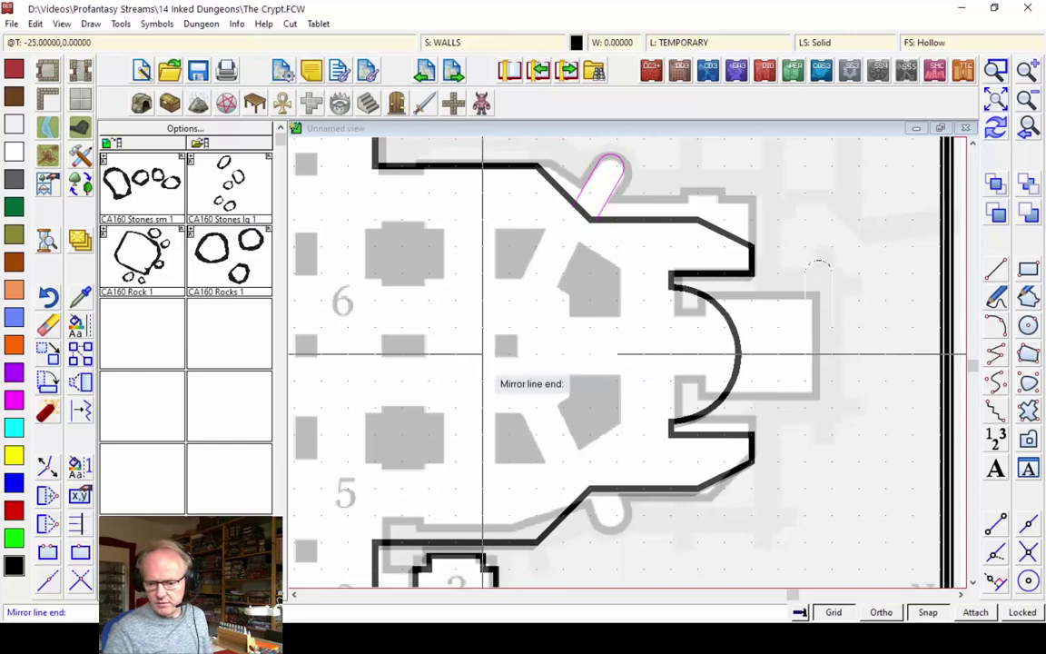
click(484, 356)
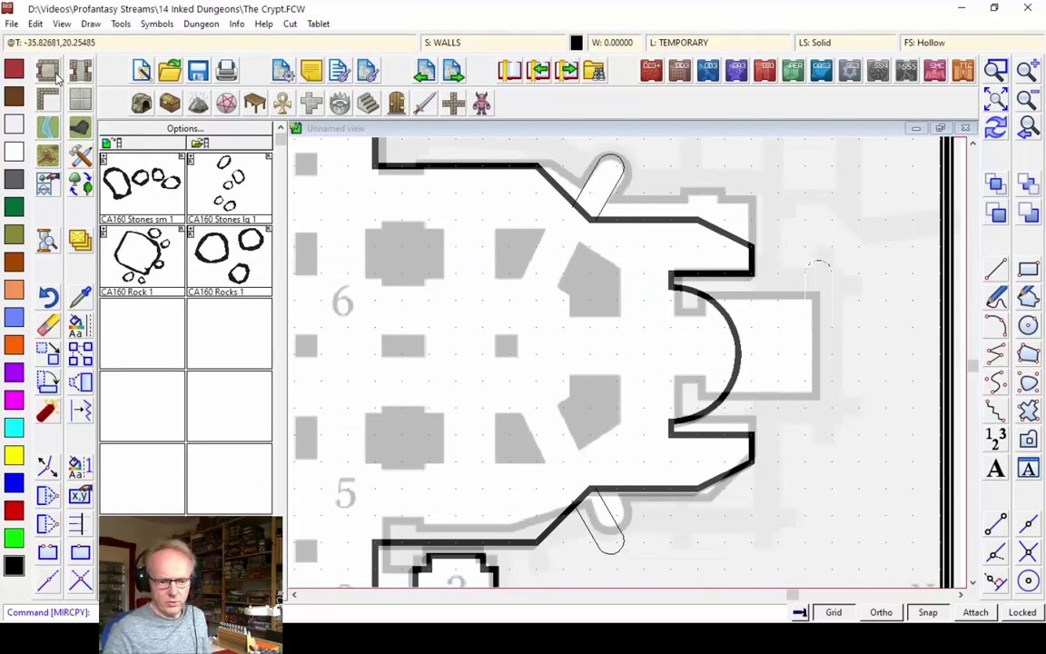
- Edit the outline with Room, Default from the upper diagonal's start, trace the upper niche into it, and reconnect at the upper arm's bend
click(81, 156)
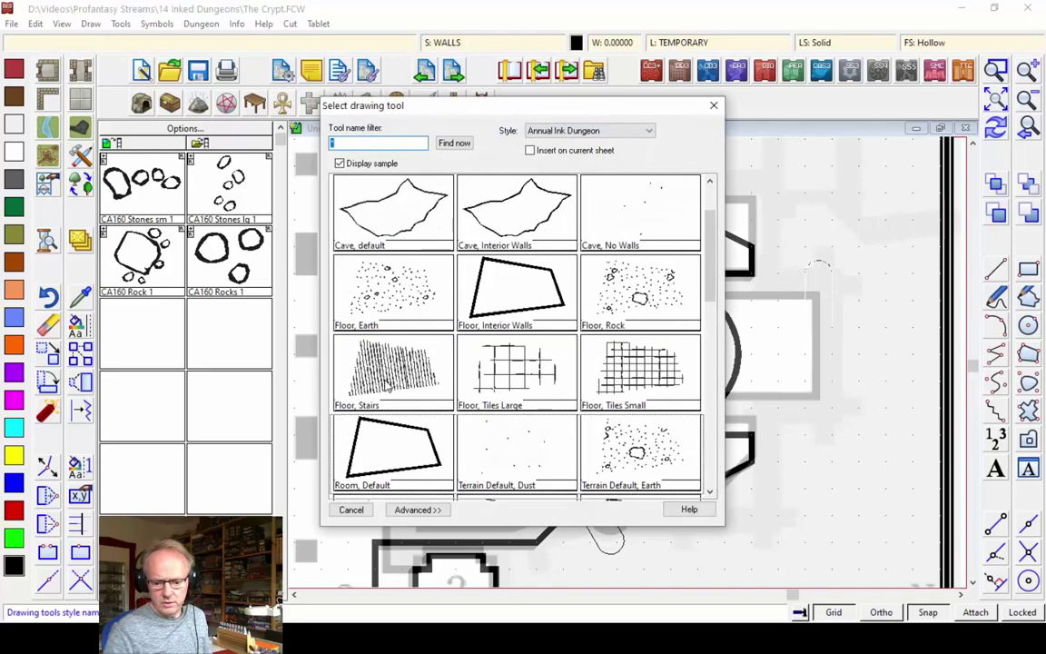
click(383, 443)
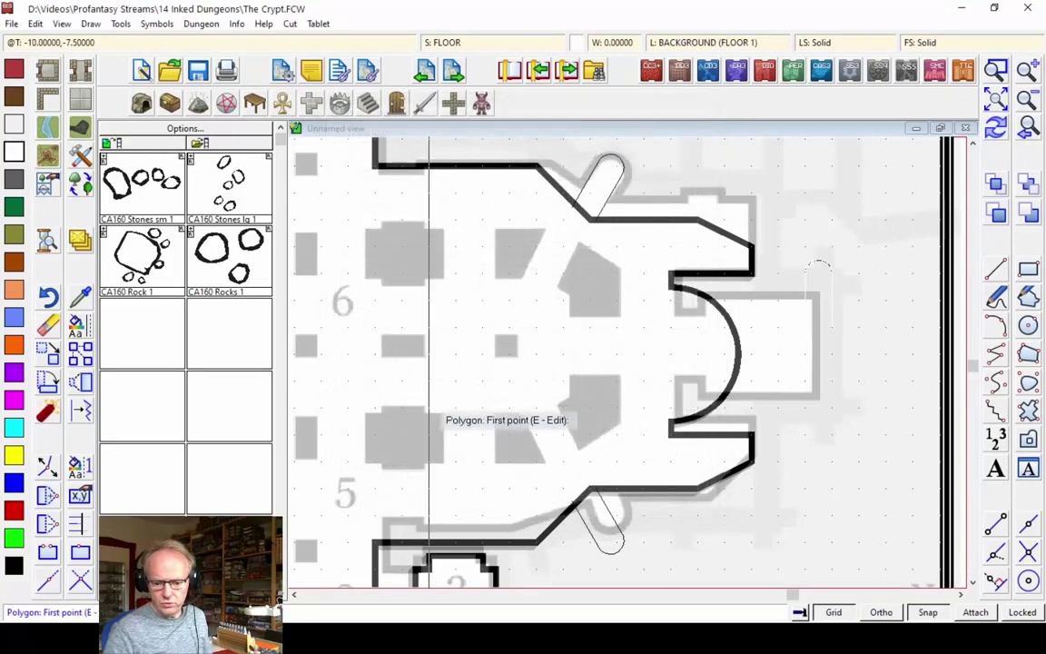
click(537, 168)
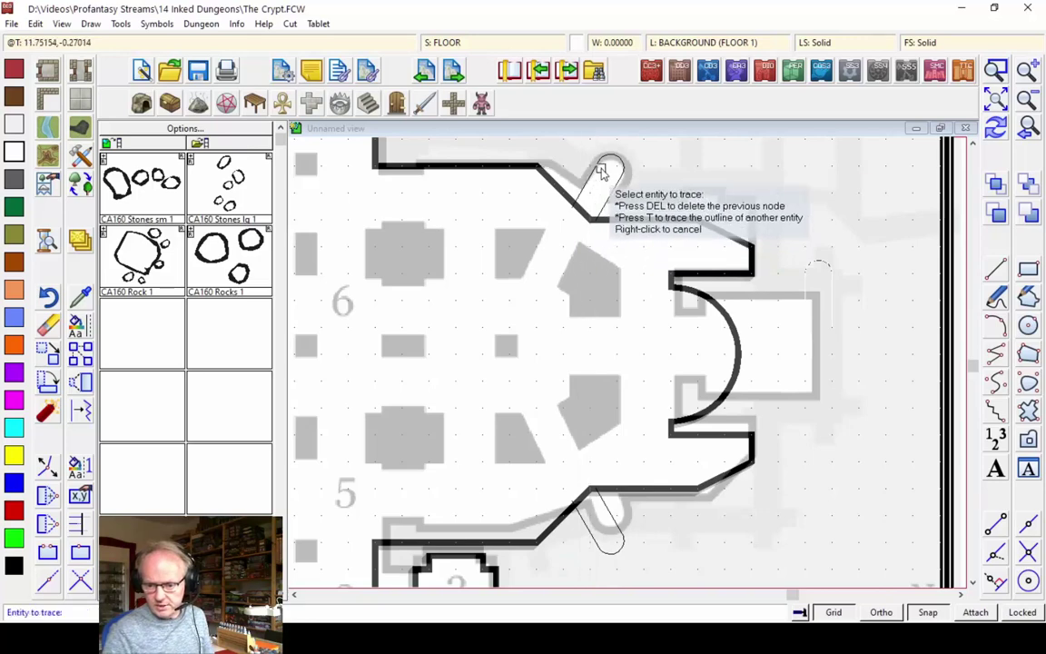
click(595, 175)
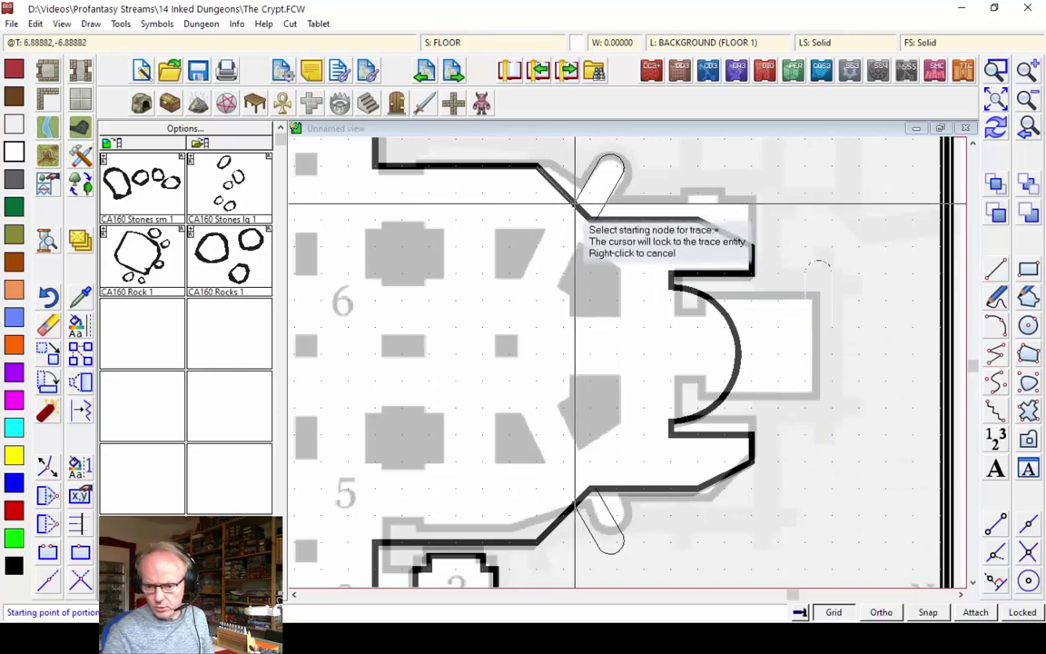
click(575, 205)
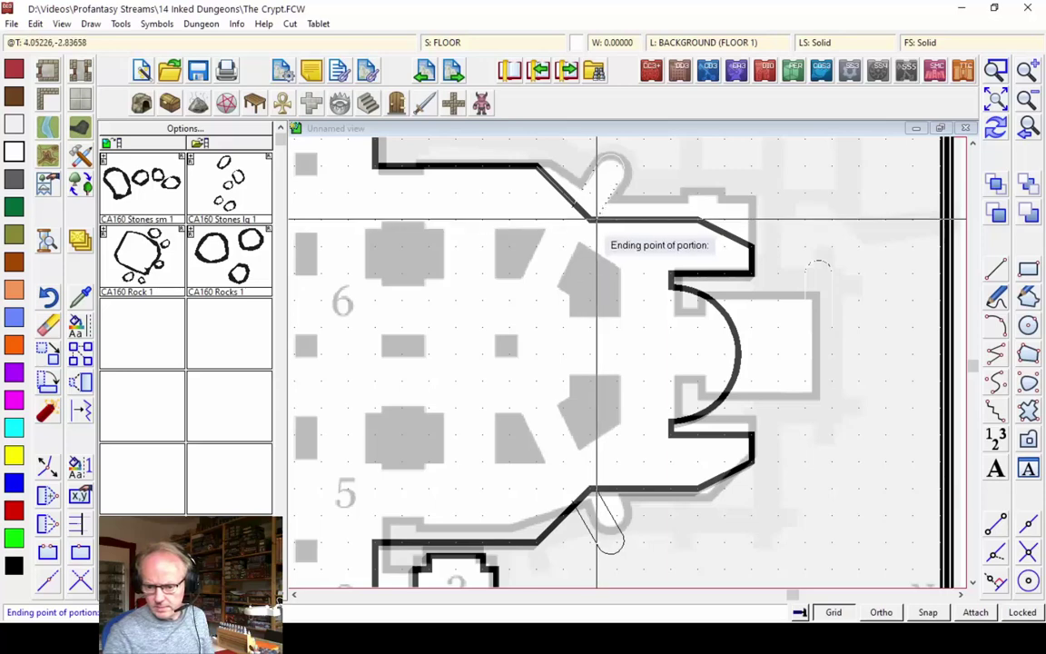
click(595, 219)
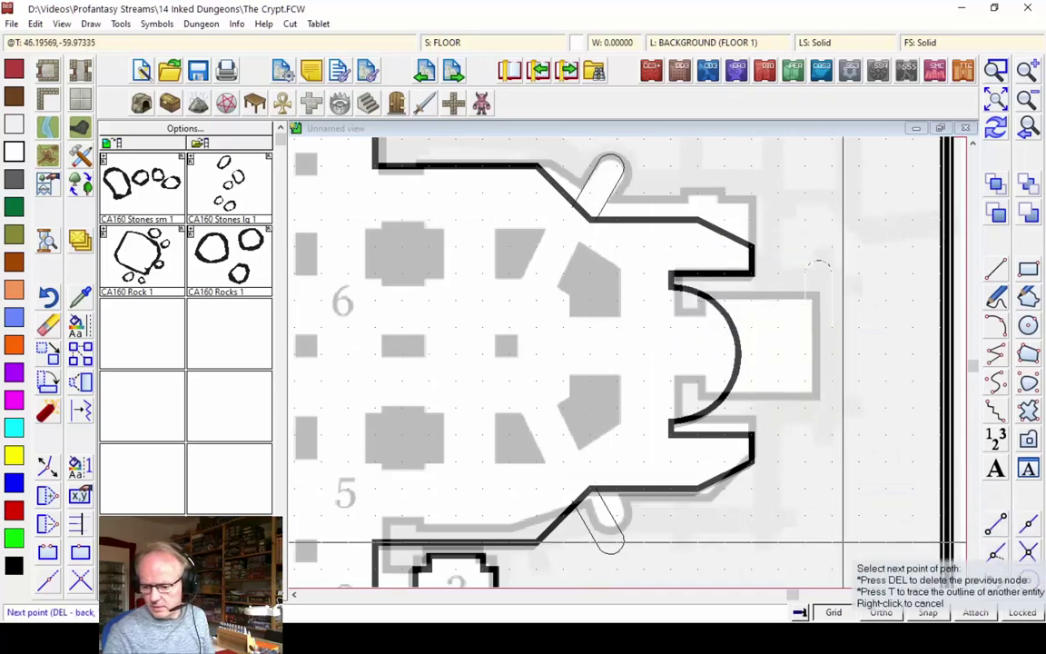
right_click(701, 246)
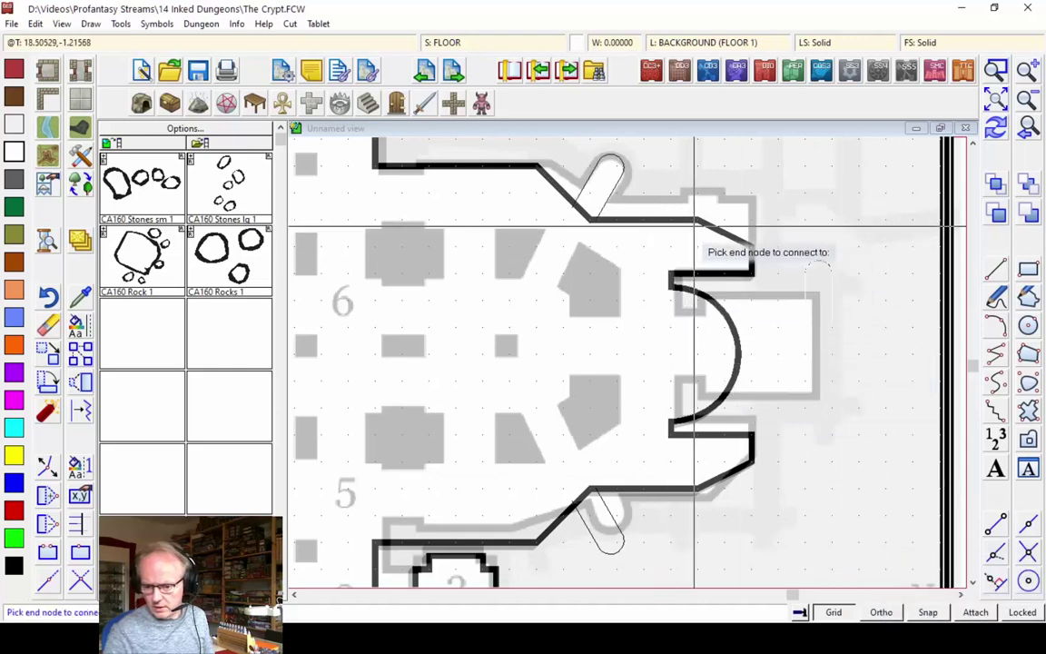
click(691, 224)
click(999, 128)
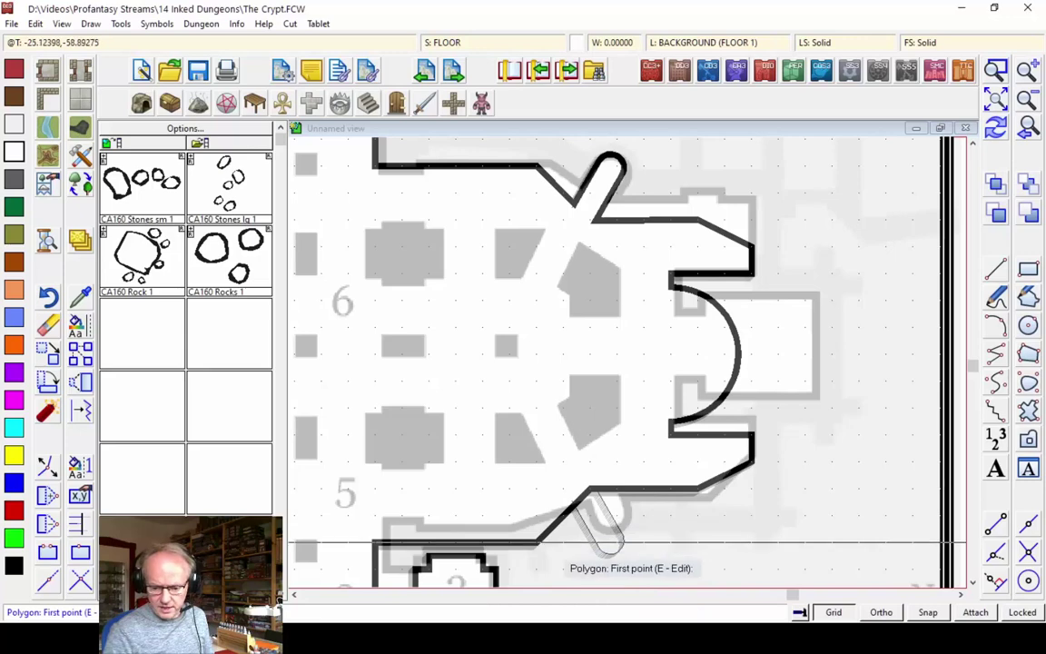
- Edit the outline from the lower diagonal's outer corner, trace the mirrored niche into it, and reconnect at the lower arm's bend
right_click(545, 552)
click(538, 542)
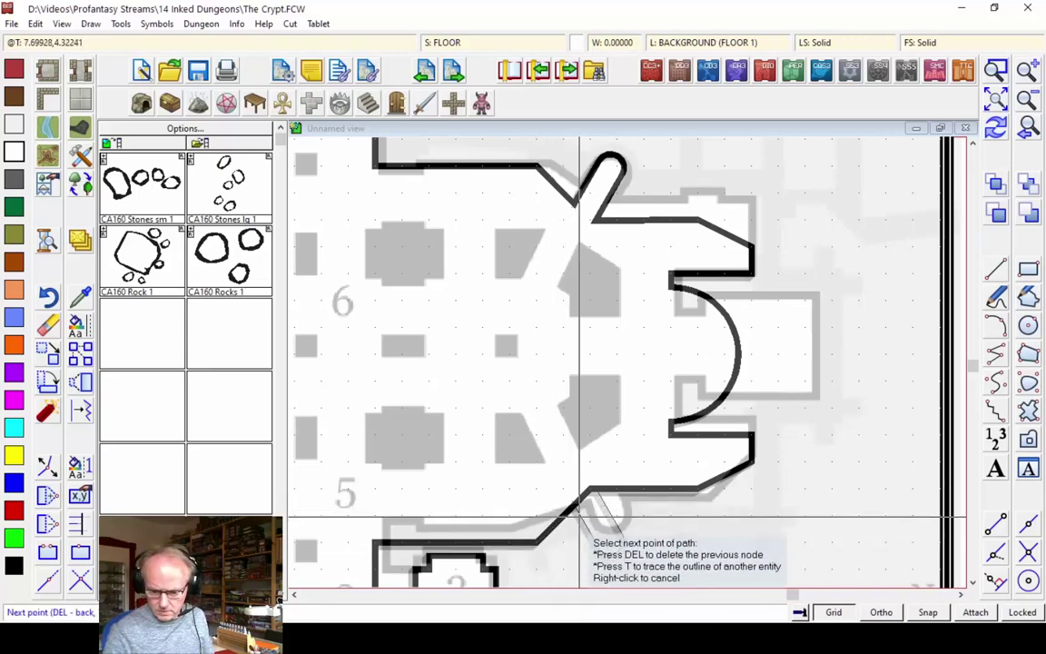
key(t)
click(591, 530)
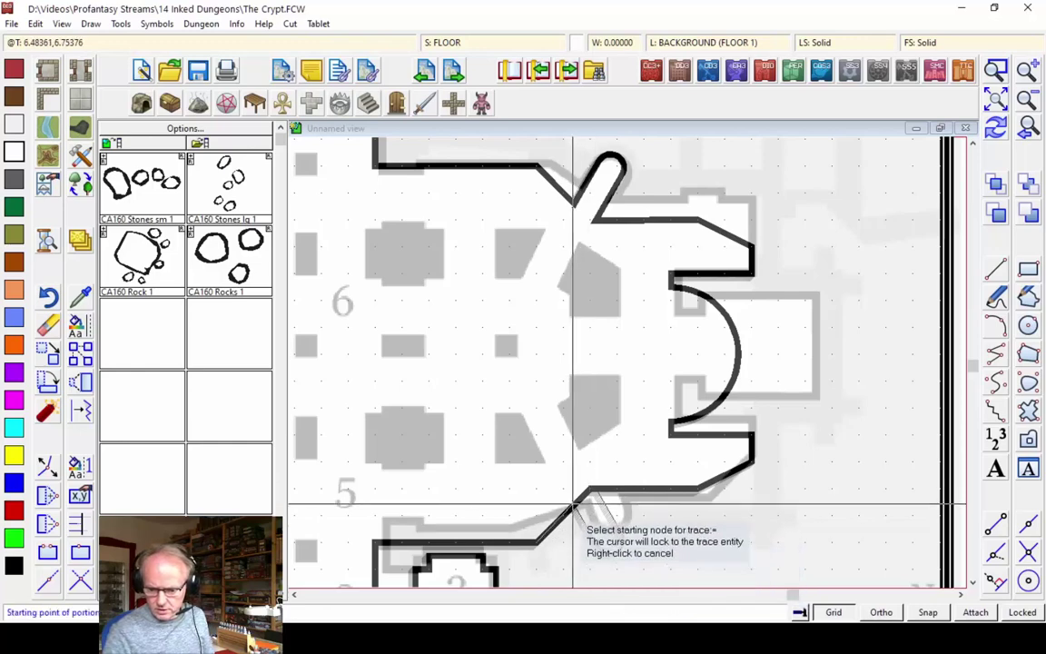
click(574, 505)
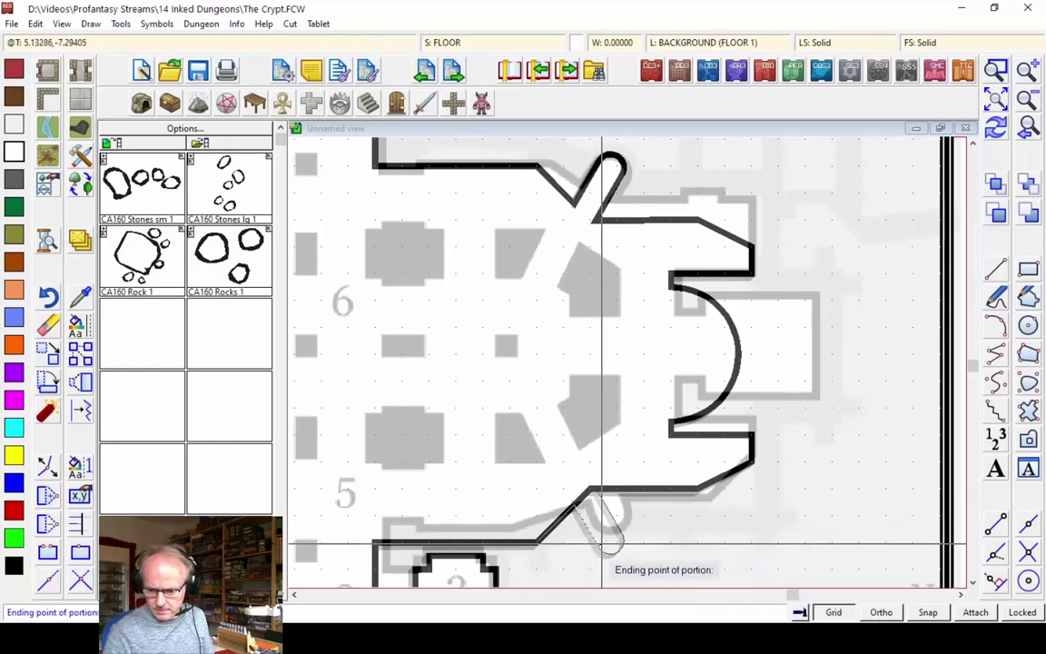
click(595, 494)
click(672, 504)
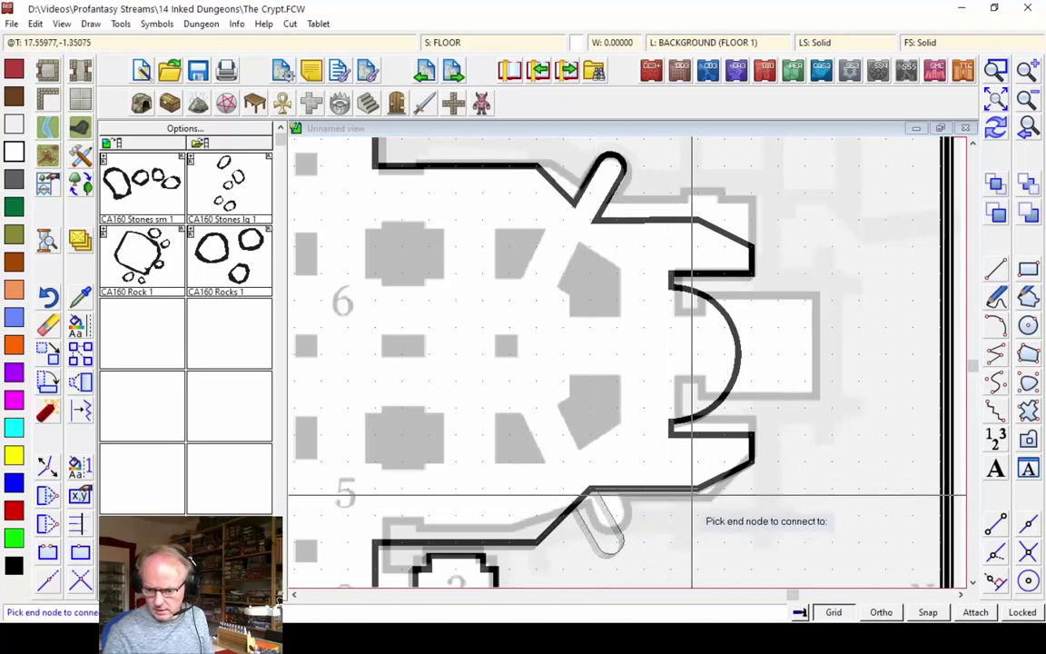
click(695, 498)
key(Escape)
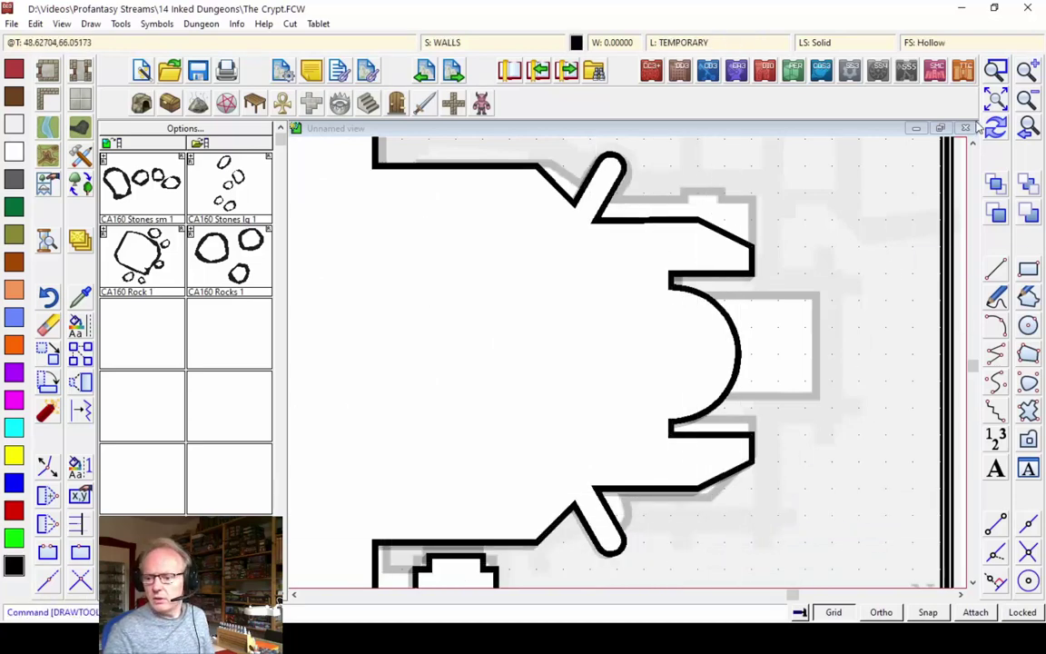
click(995, 129)
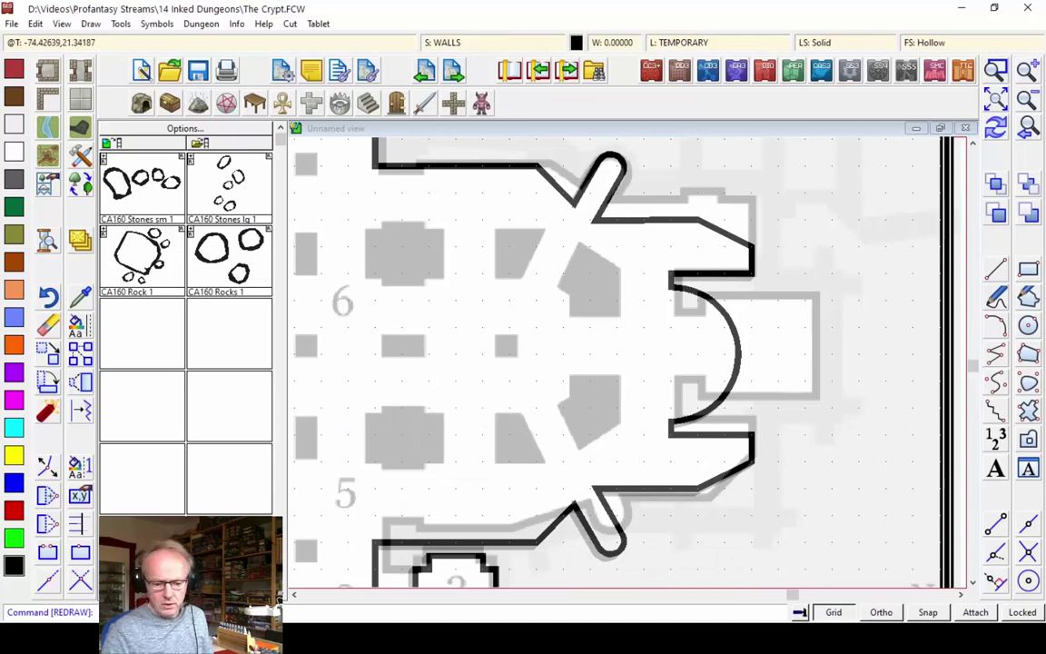
- Erase the two round-ended helper paths left over on the upper and lower niches
click(46, 319)
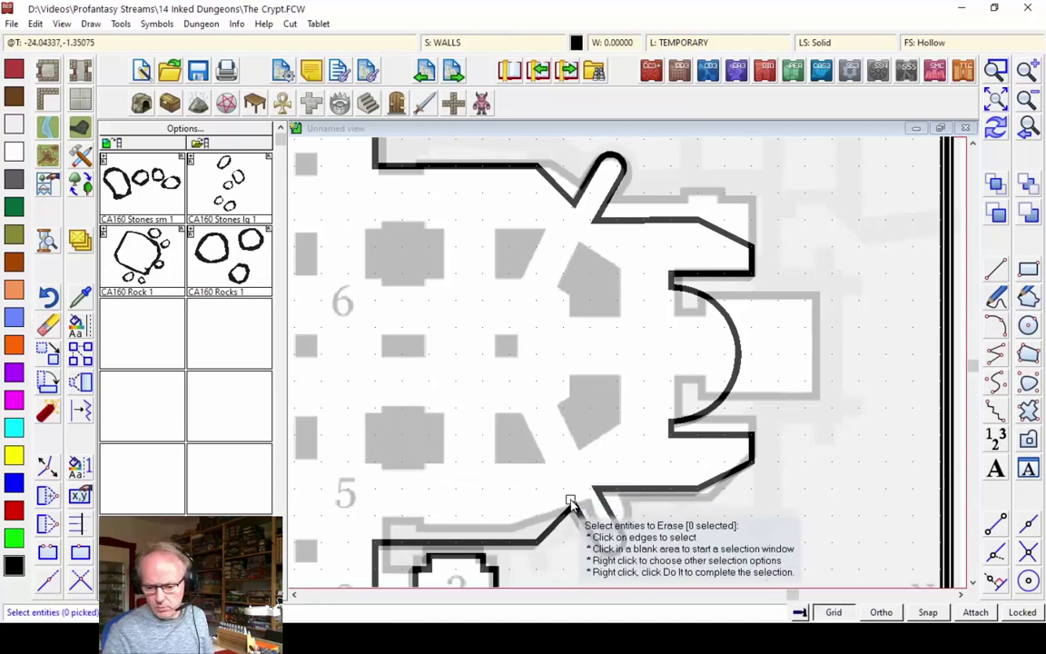
click(570, 501)
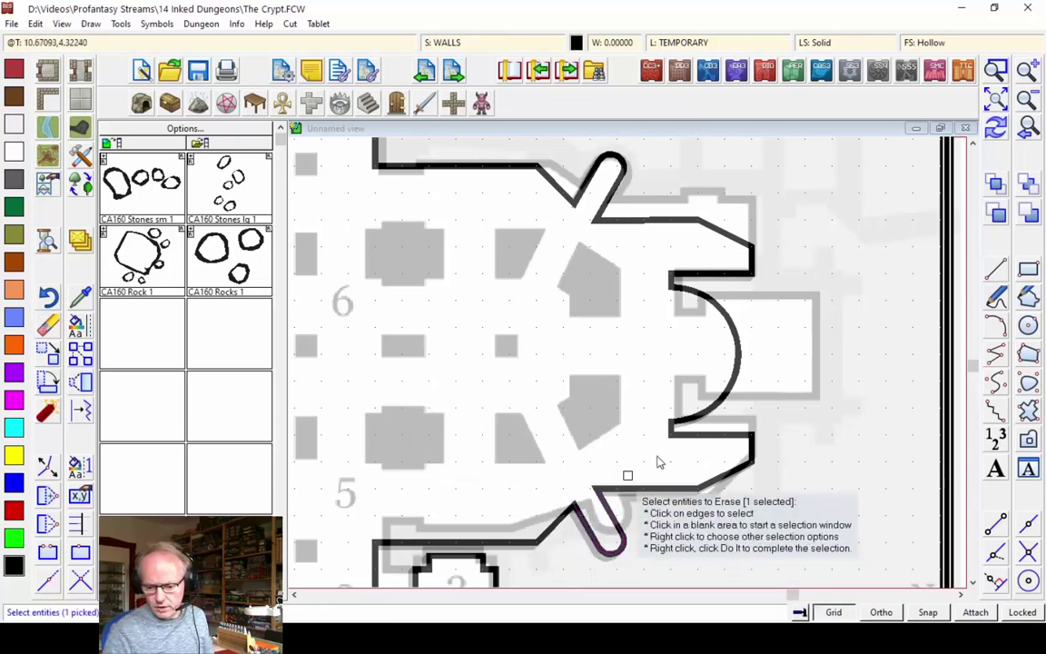
click(577, 209)
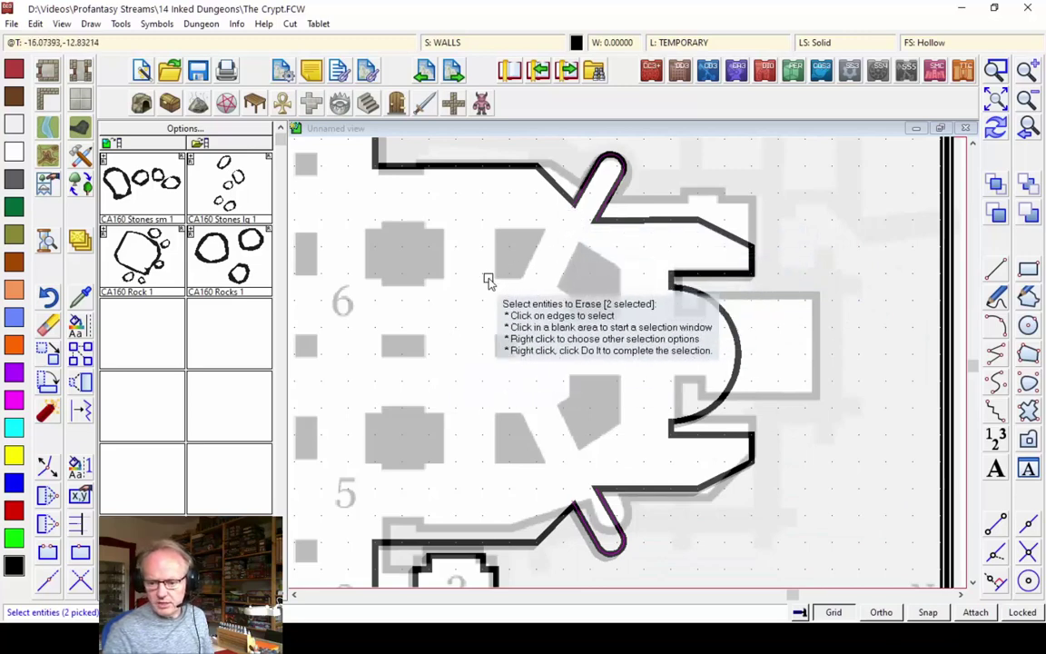
right_click(479, 287)
click(474, 285)
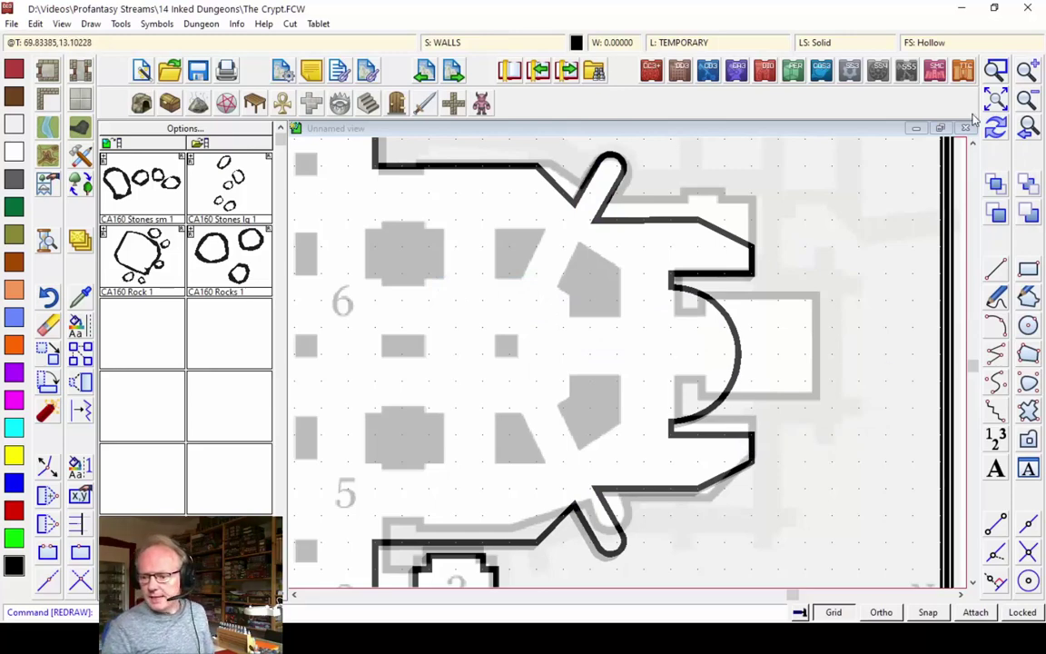
- Edit the outline with Room, Default from room 12's passage corner, adding a 2.5-deep recess in the hall's upper wall above number 11
click(993, 100)
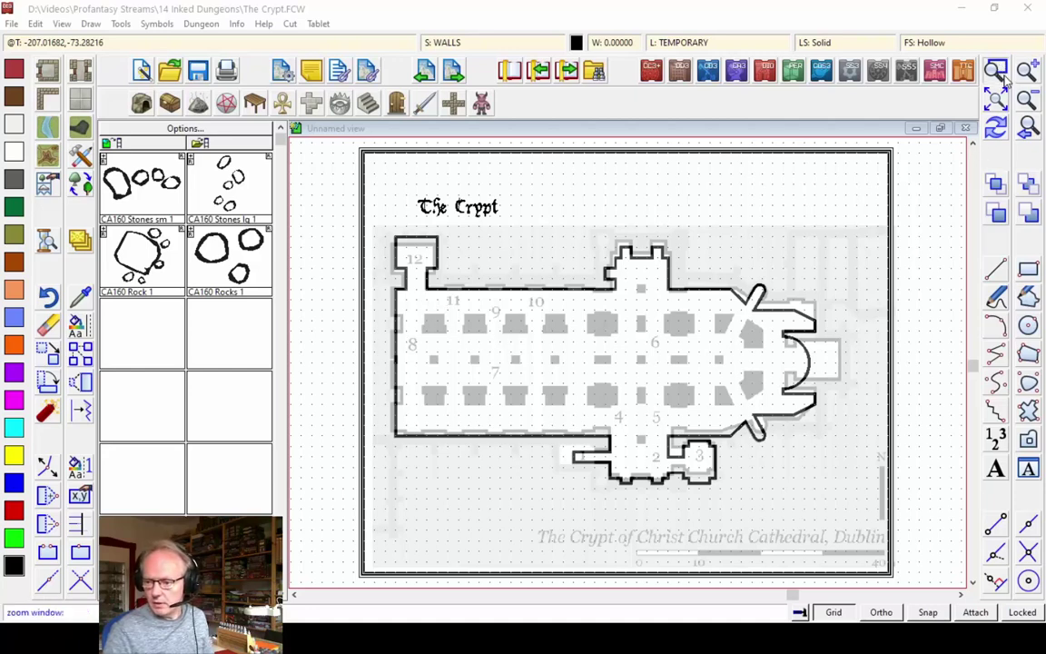
click(400, 289)
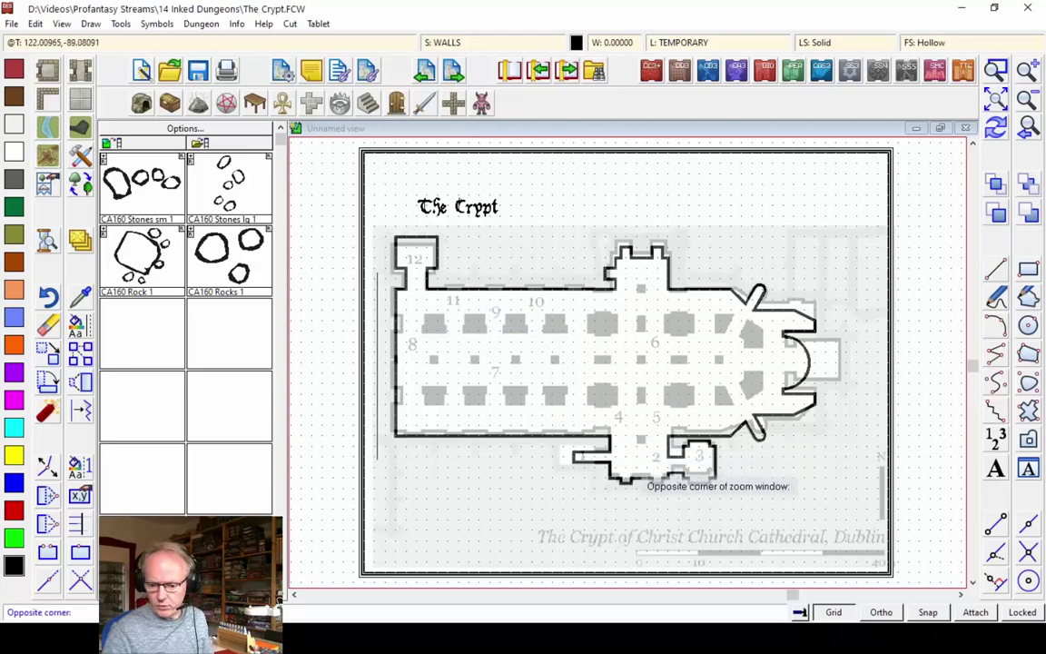
click(636, 472)
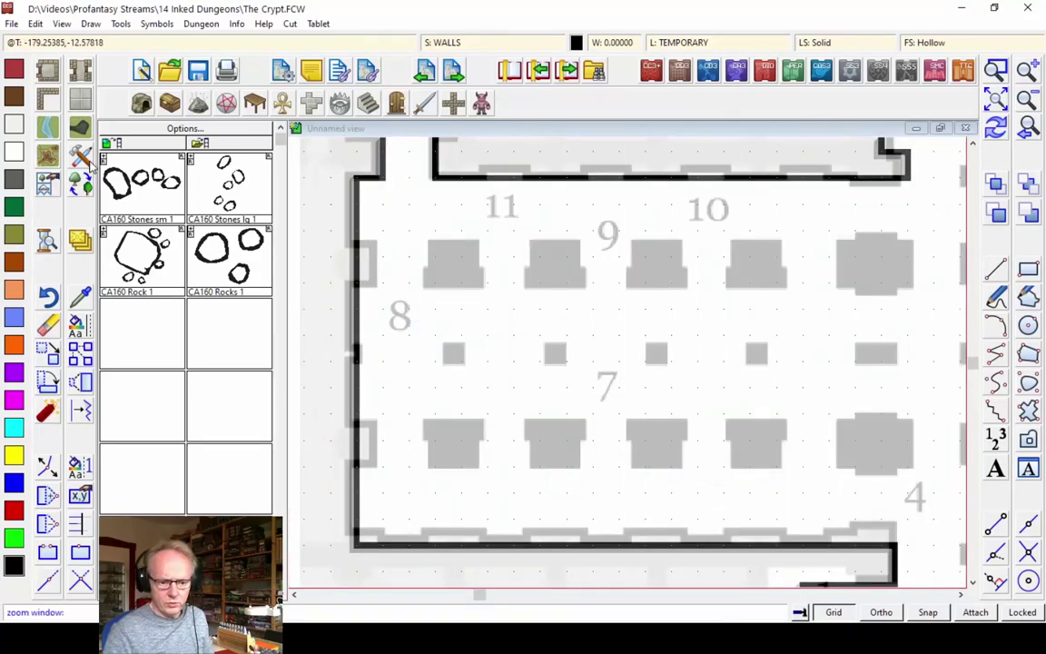
right_click(364, 341)
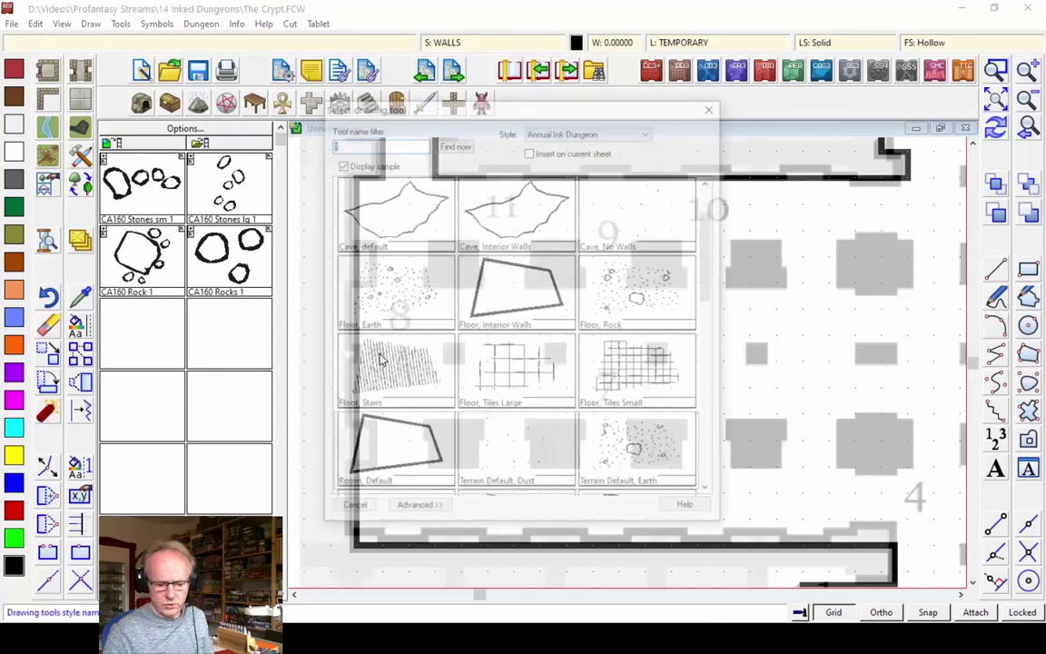
double_click(419, 414)
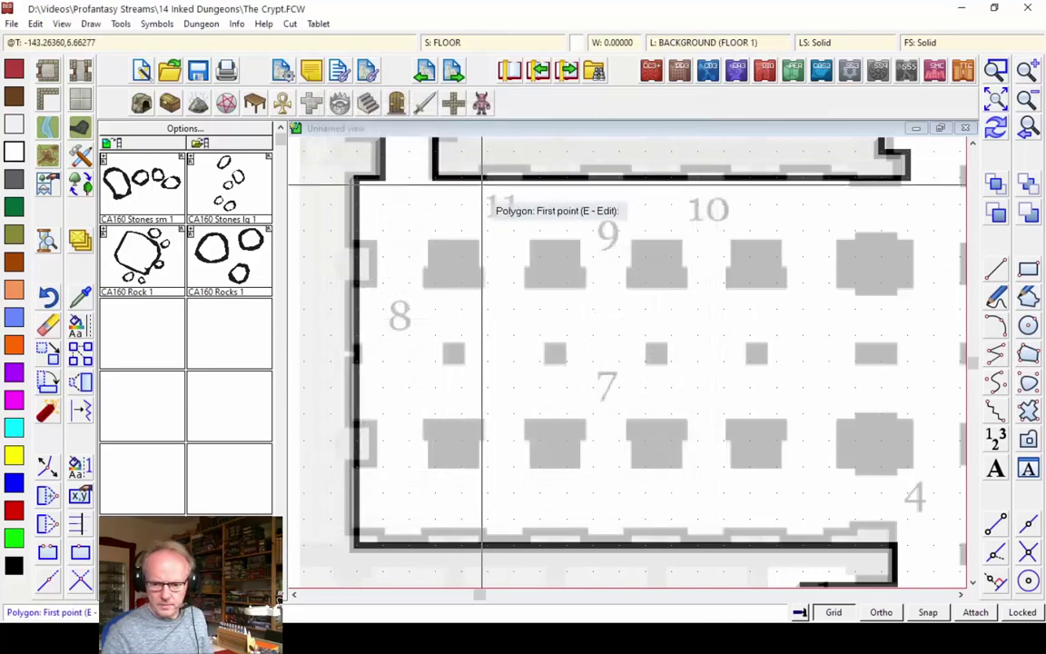
click(442, 171)
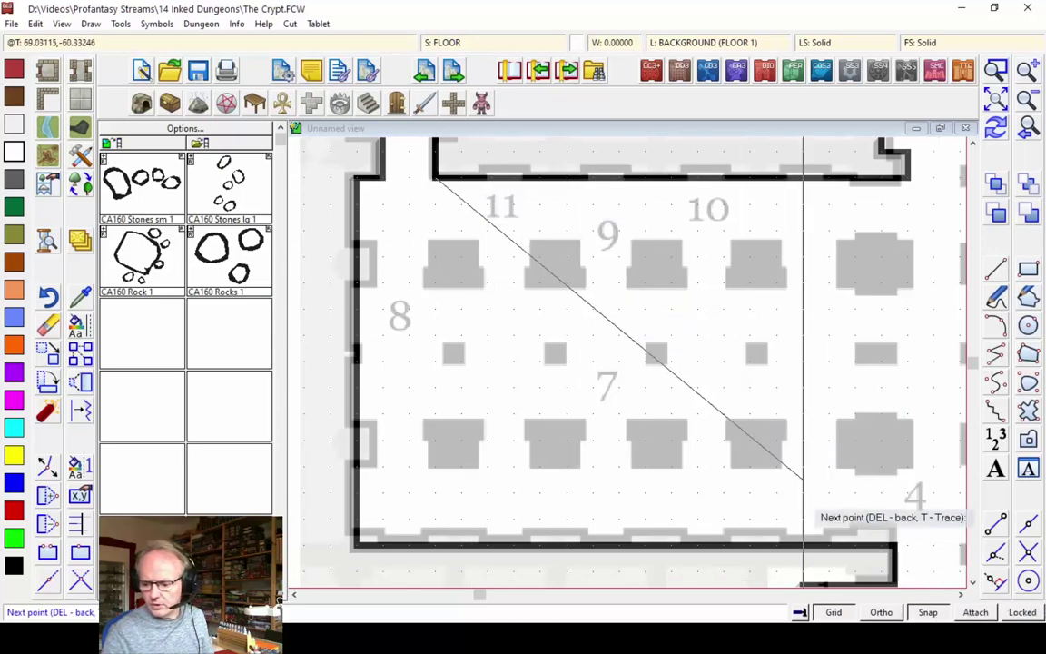
click(488, 171)
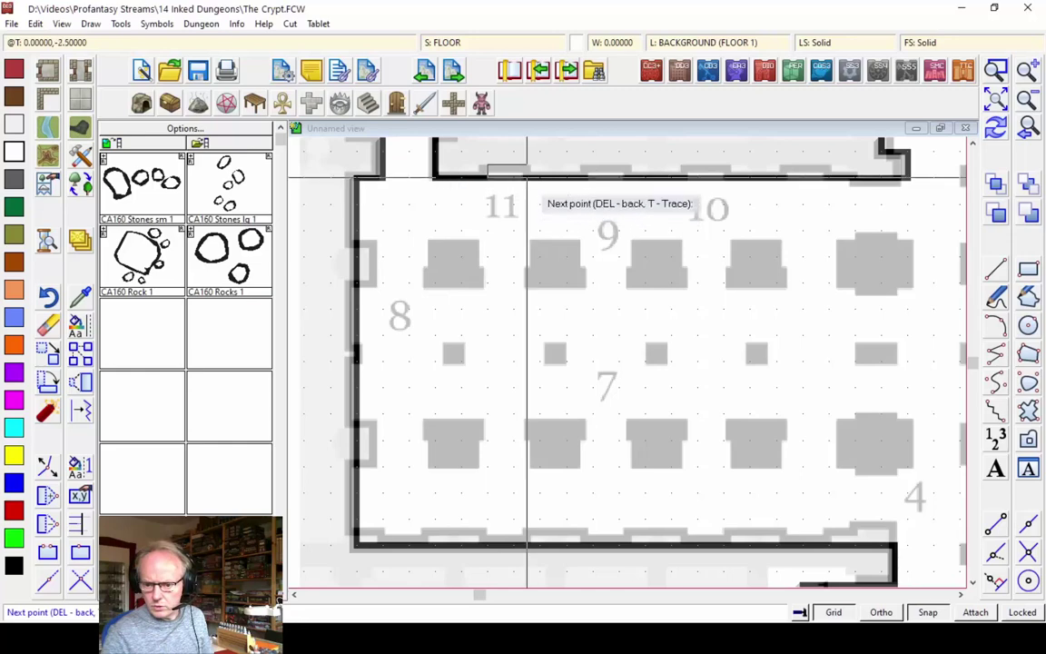
click(527, 165)
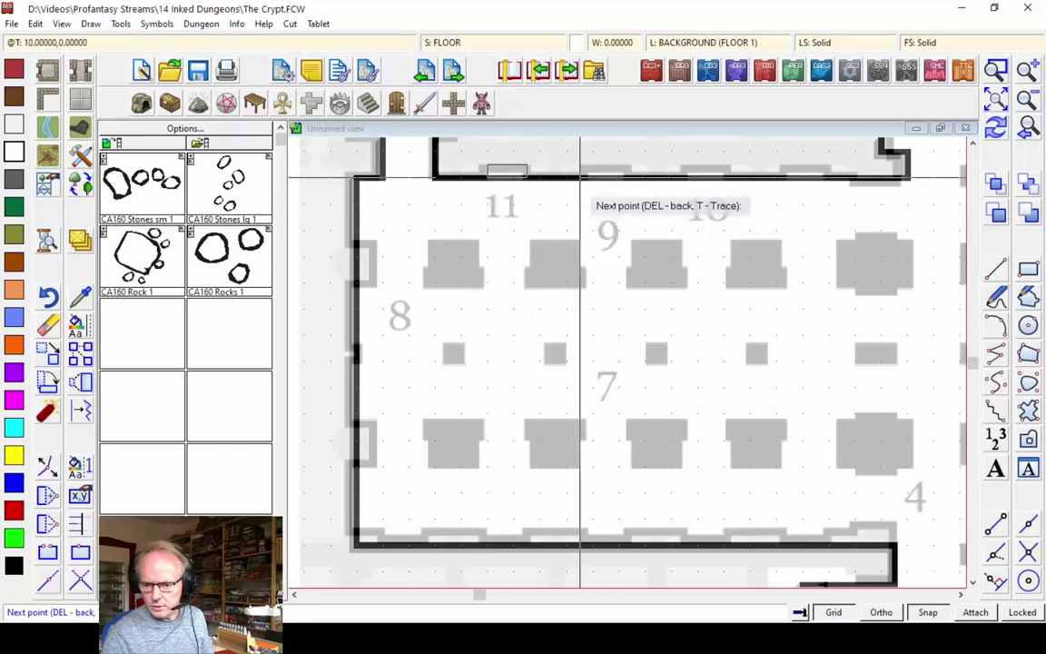
- Continue the upper wall with three more recesses, each 10 wide and 2.5 deep, following the faded plan, and reconnect to the outline
click(579, 174)
click(579, 166)
click(632, 165)
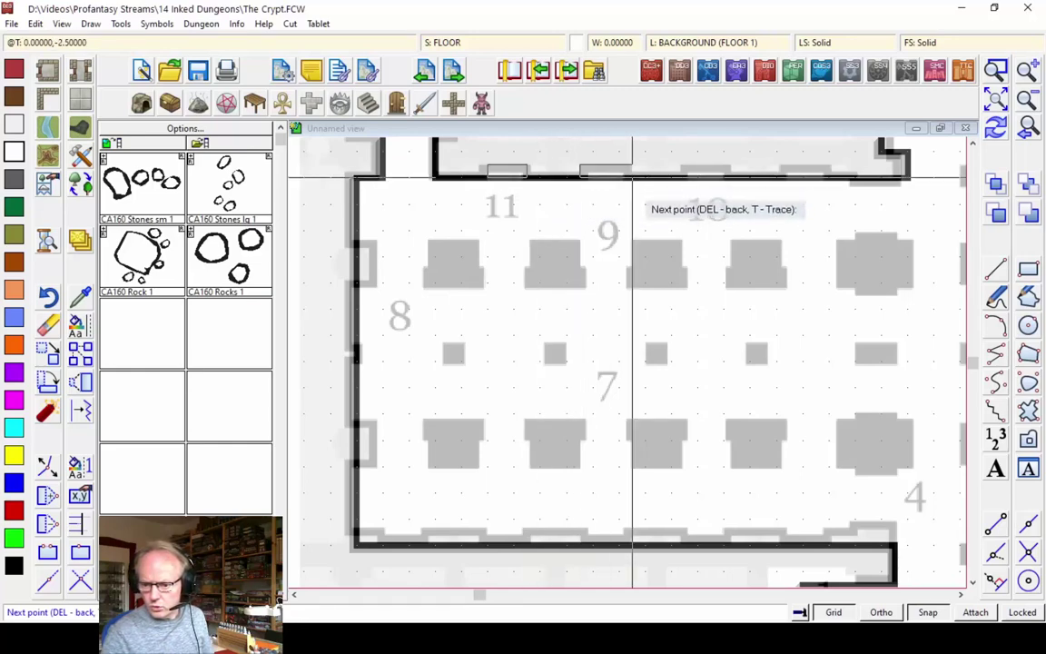
click(632, 176)
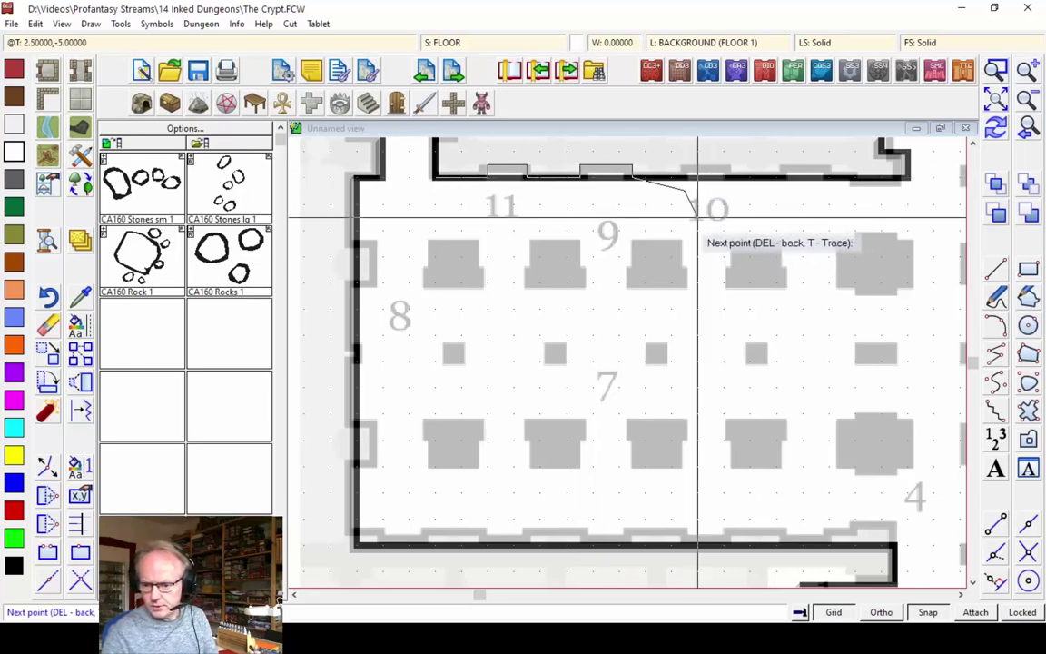
click(685, 176)
click(685, 166)
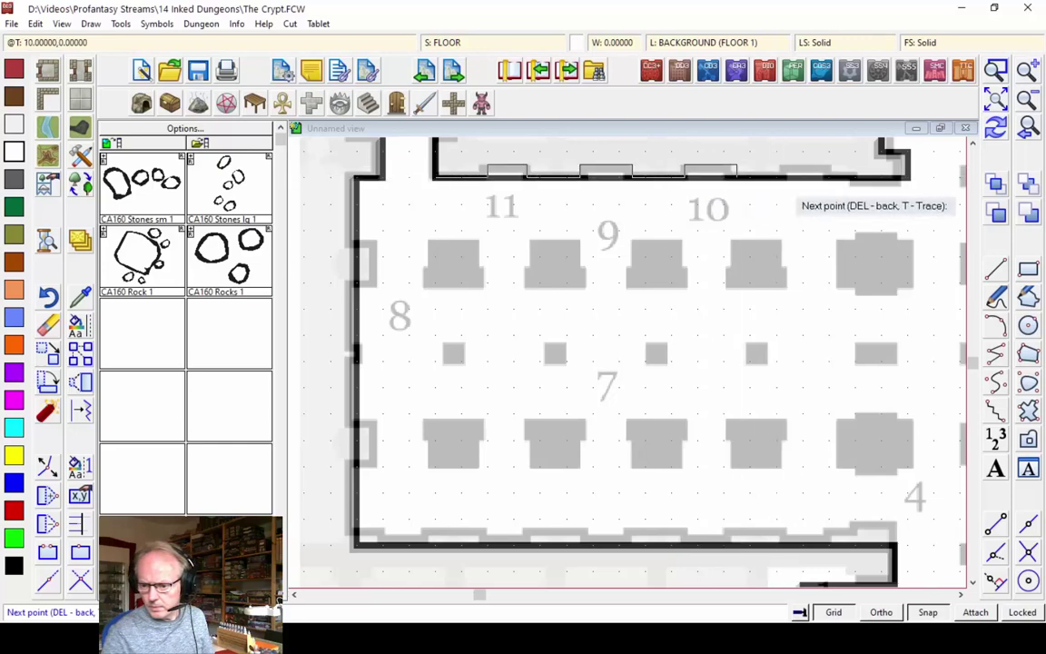
click(787, 173)
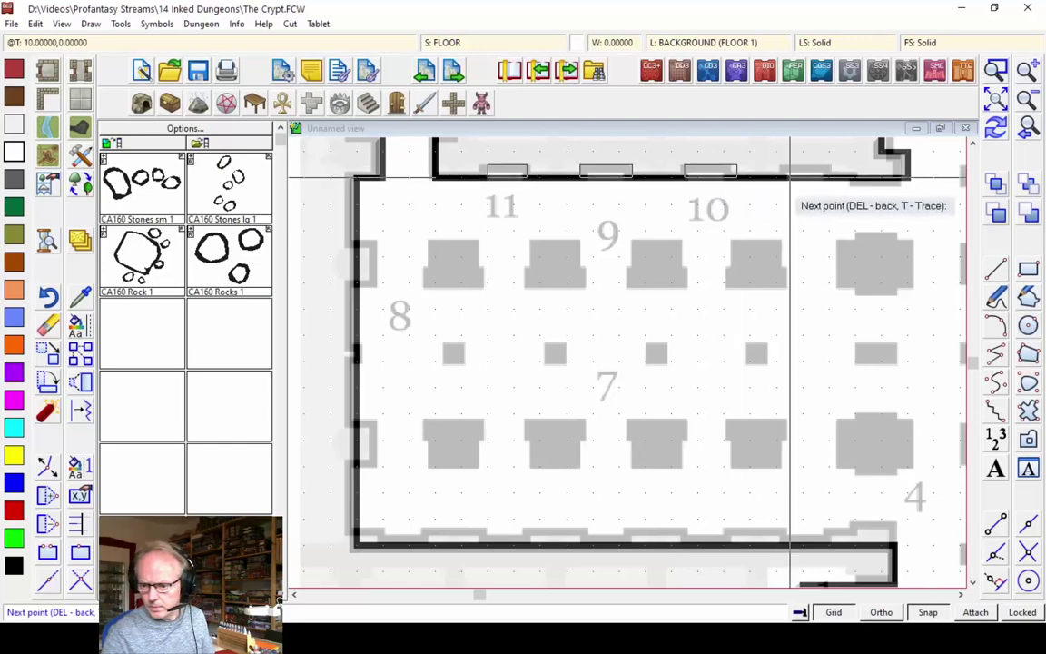
right_click(843, 194)
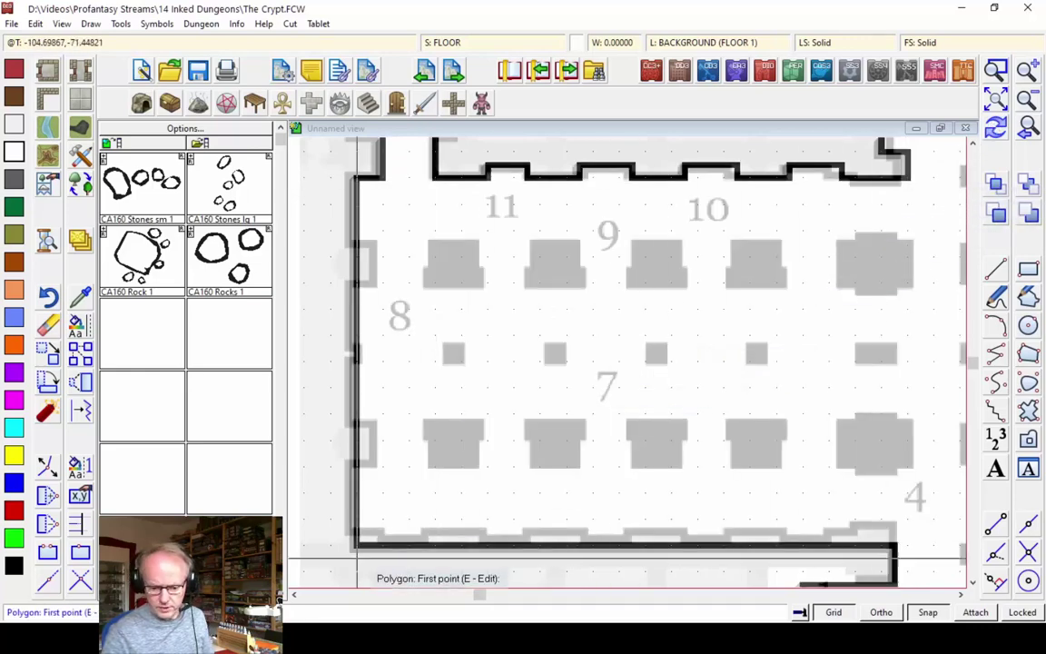
- Edit the outline from the hall's lower-left corner, adding four 2.5-deep recesses along the lower wall that mirror the upper ones
key(e)
click(368, 546)
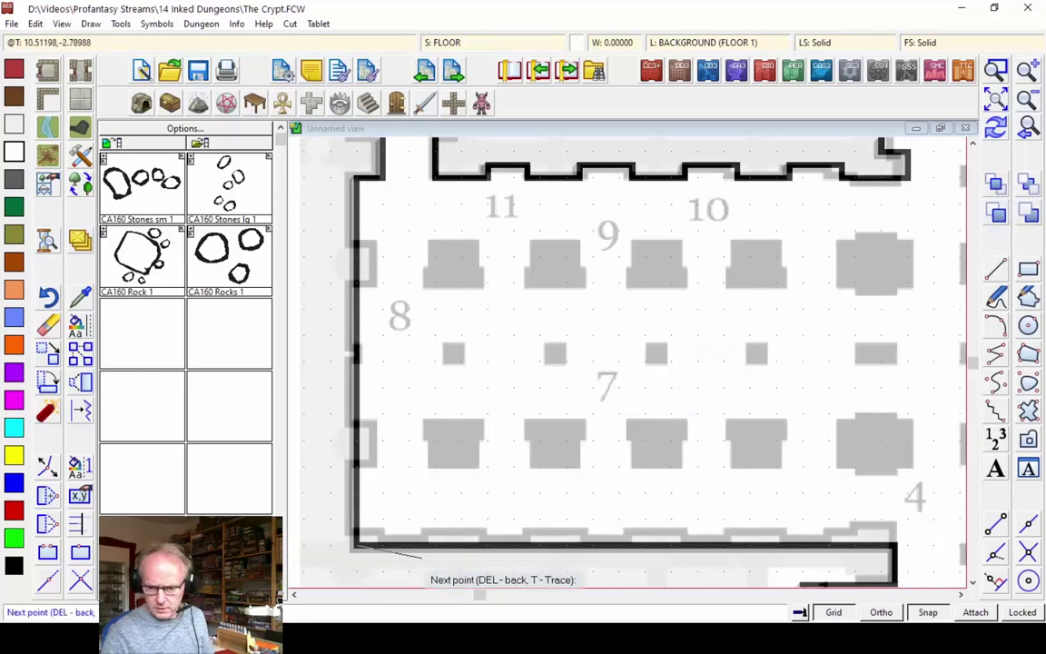
click(490, 546)
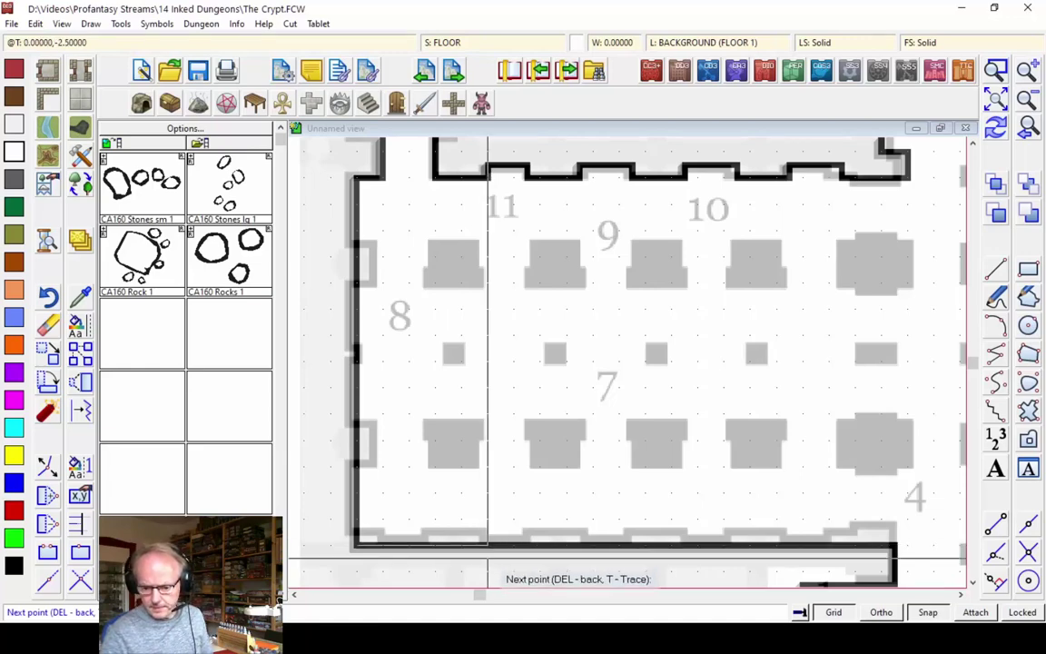
click(527, 558)
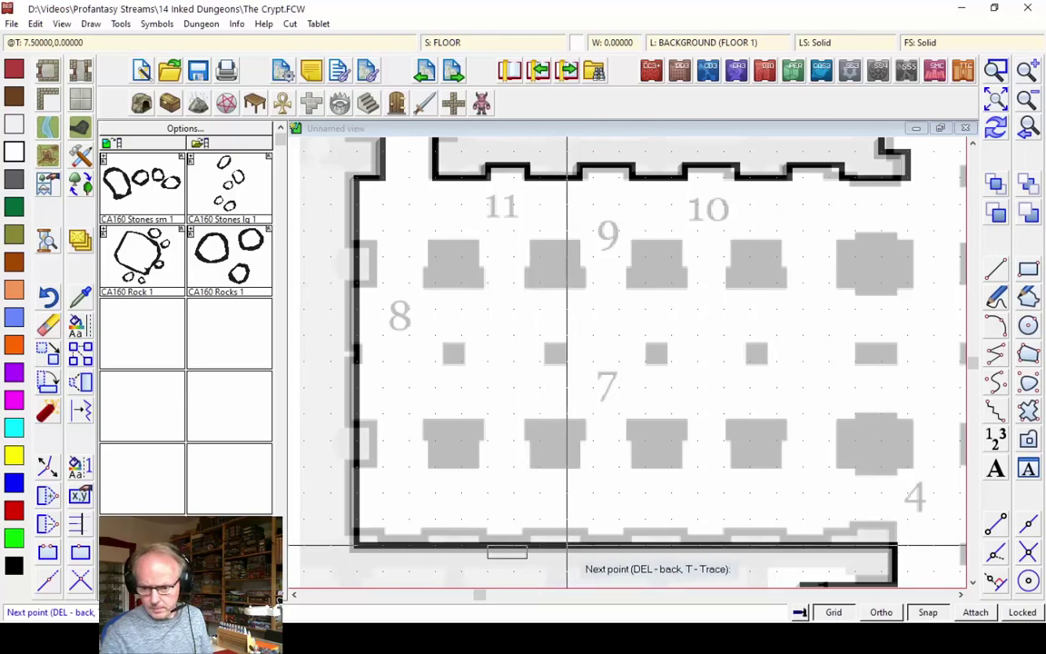
click(581, 548)
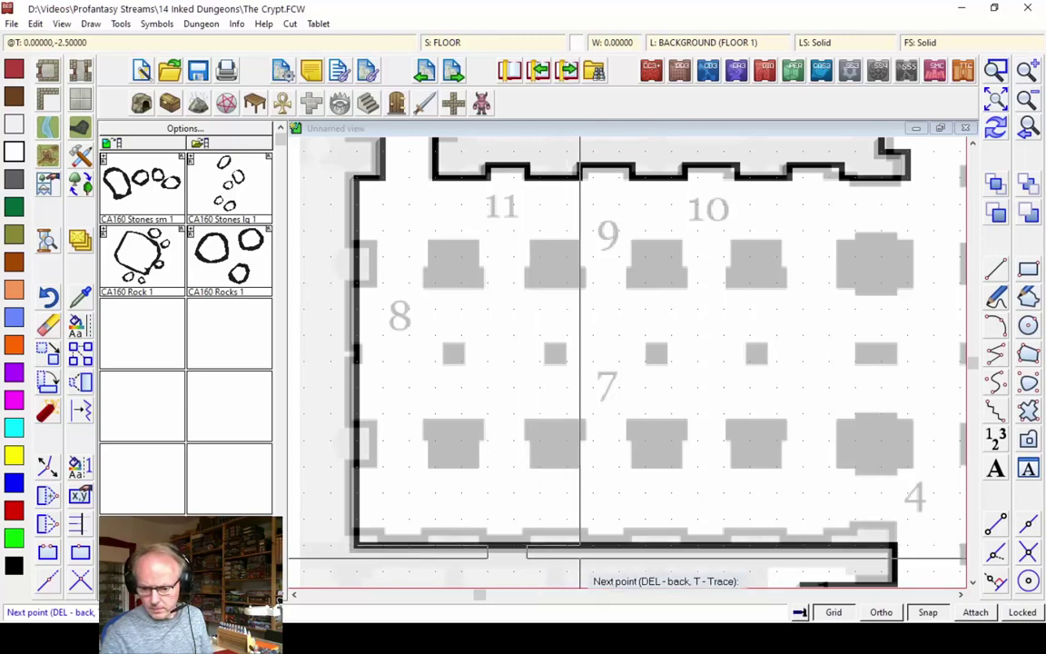
click(633, 558)
click(685, 548)
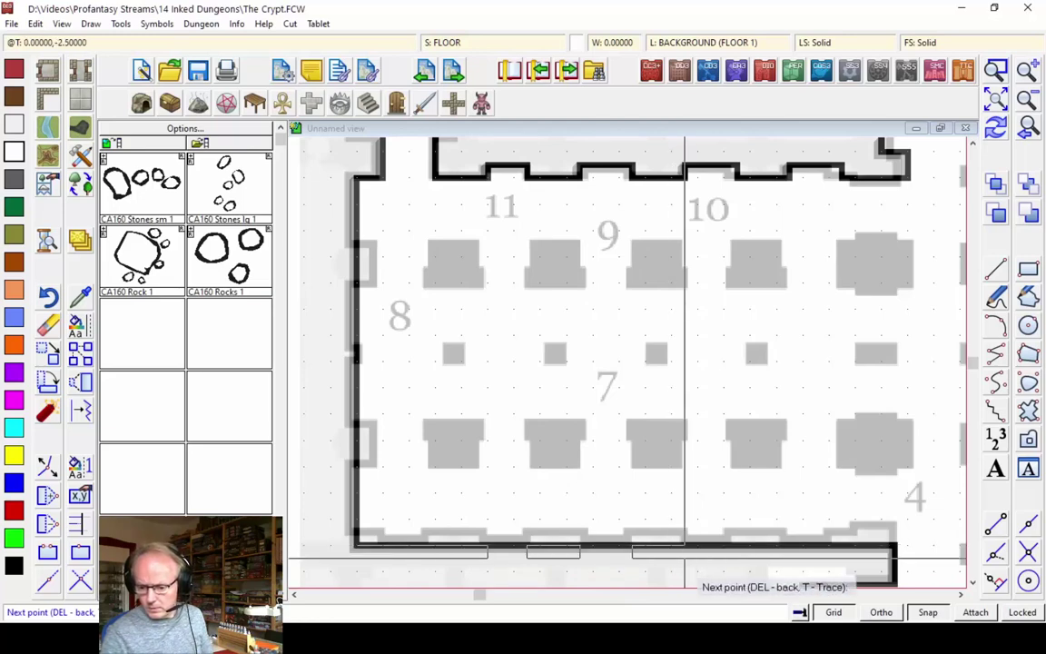
click(737, 548)
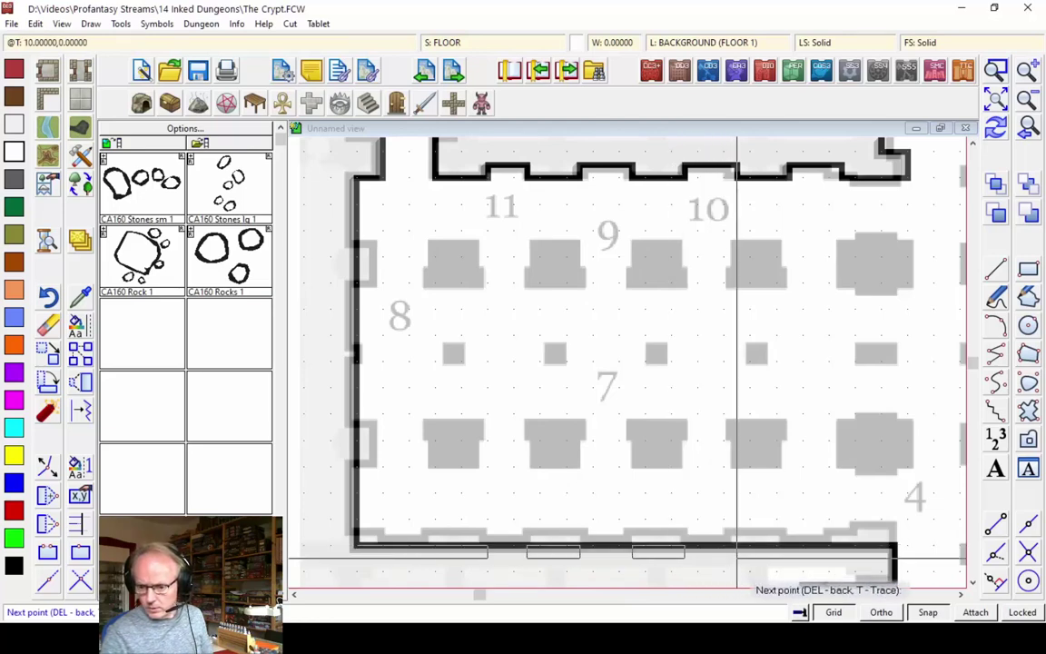
click(789, 547)
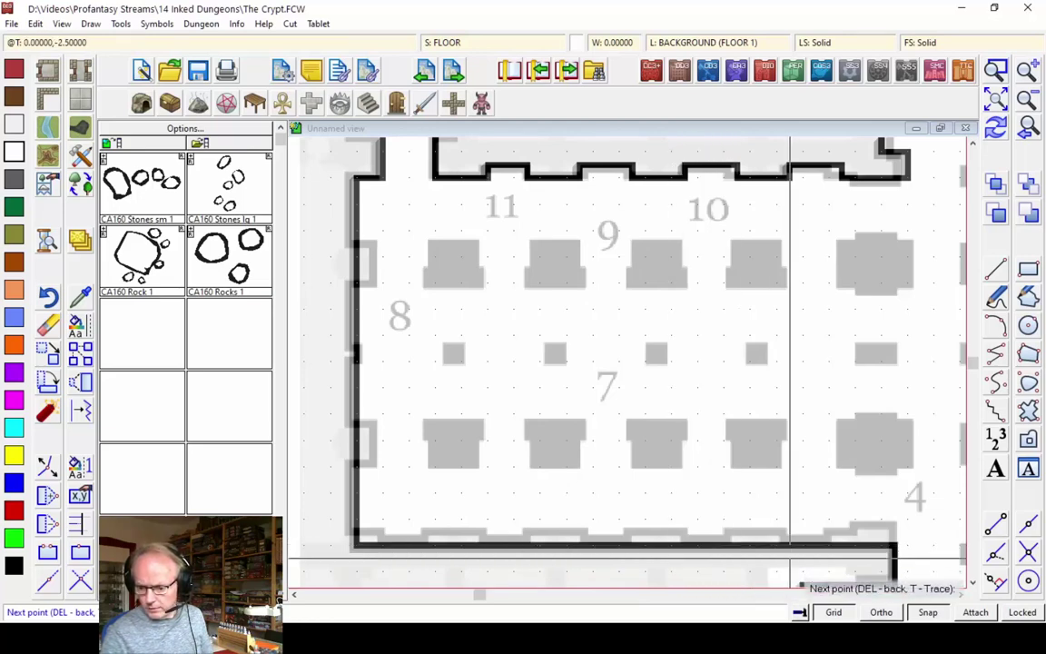
click(843, 560)
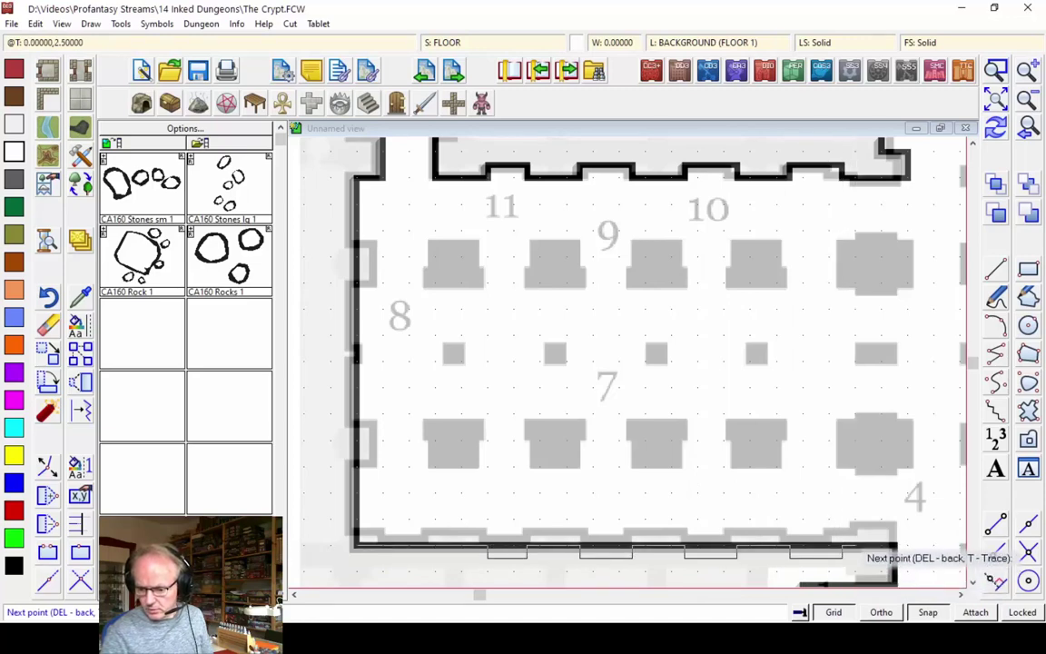
- Step the lower wall inward around the faded pier beside number 4 and reconnect at the side passage's wall
click(855, 523)
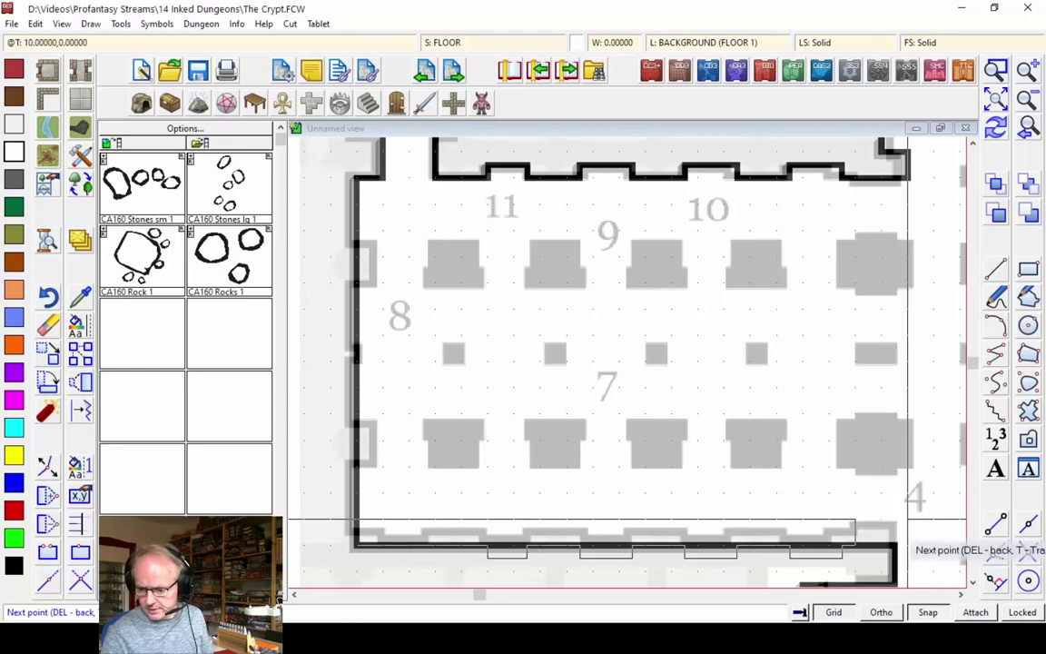
click(895, 536)
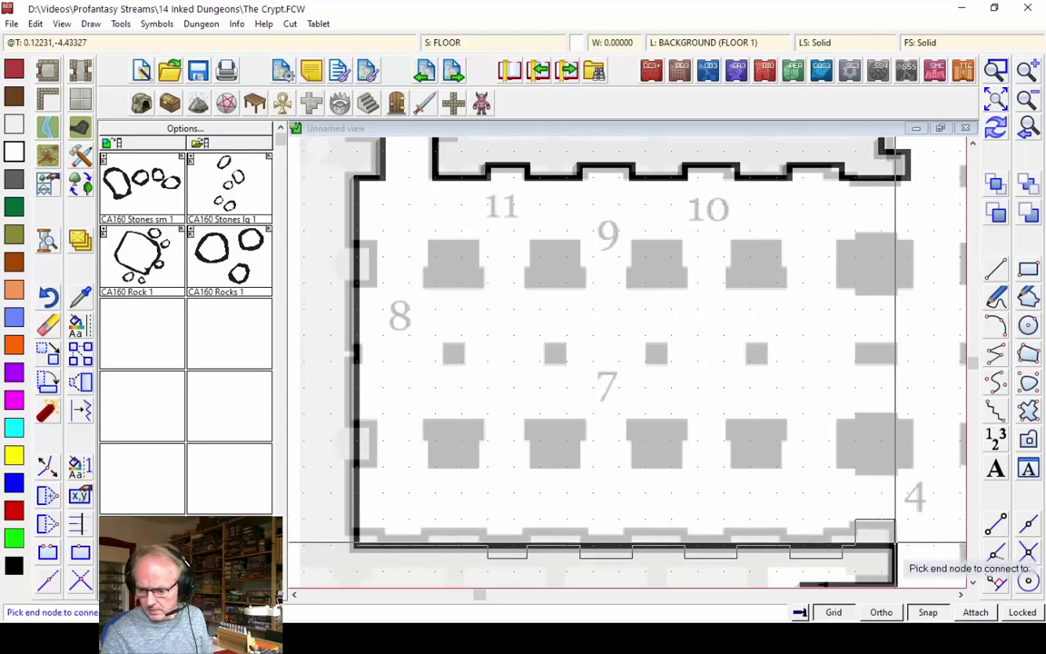
click(998, 129)
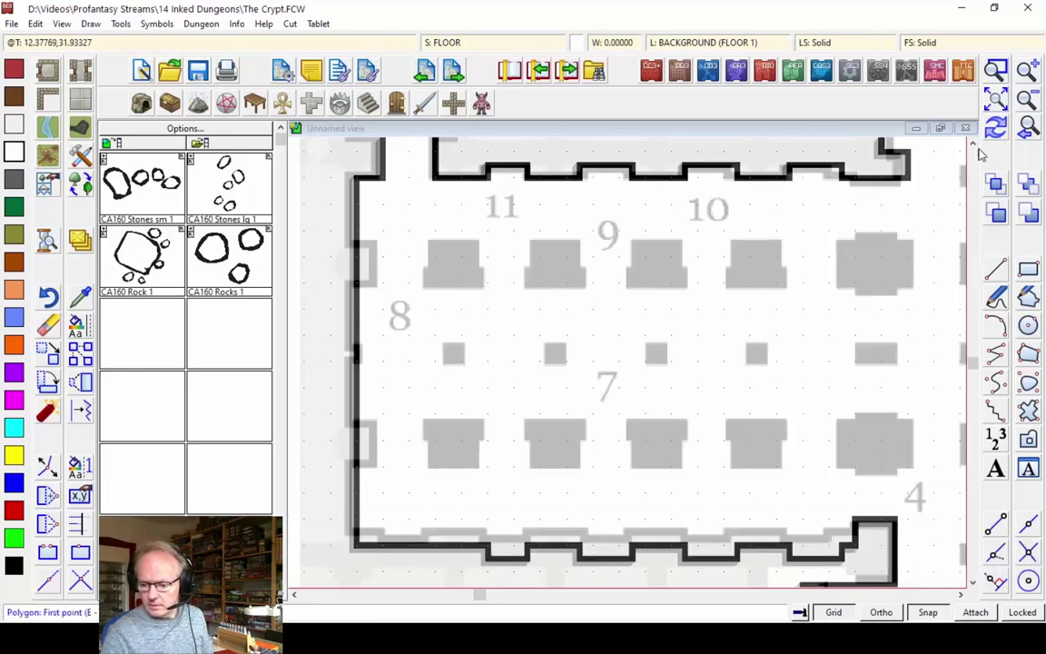
- Add a recess 10 wide and 2.5 deep near the lower wall's left end, reconnecting at the corner of the neighbouring recess
click(383, 549)
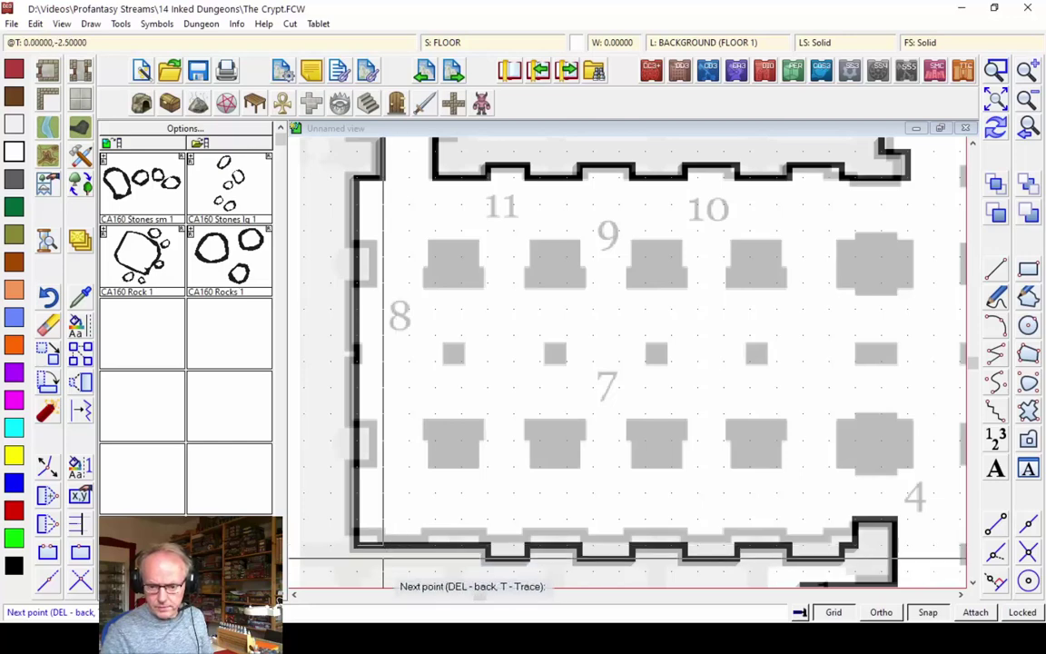
click(435, 560)
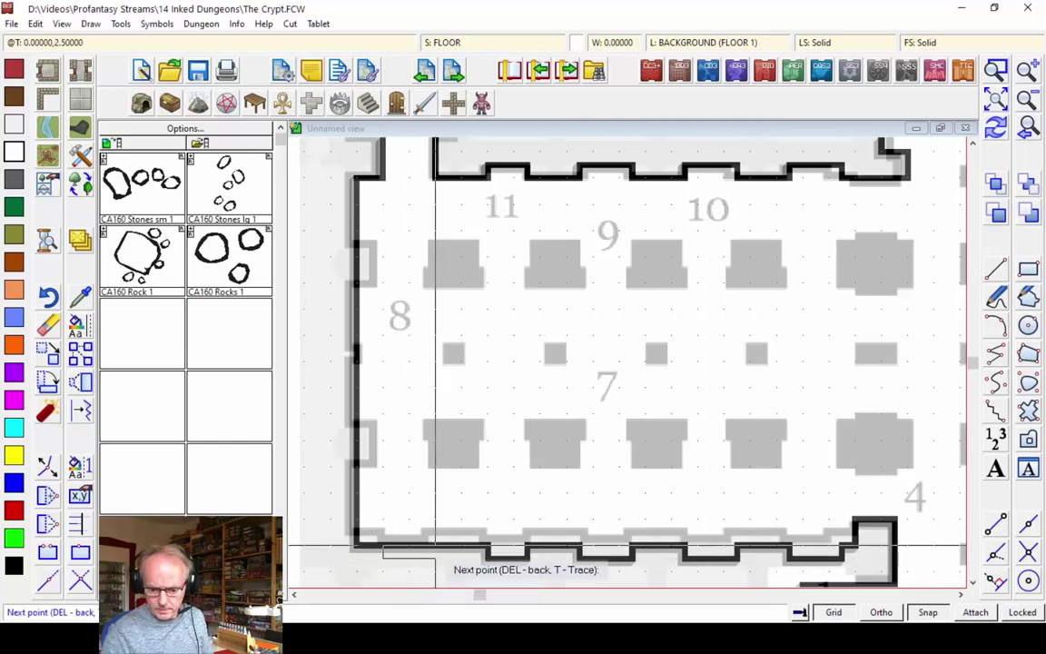
click(435, 548)
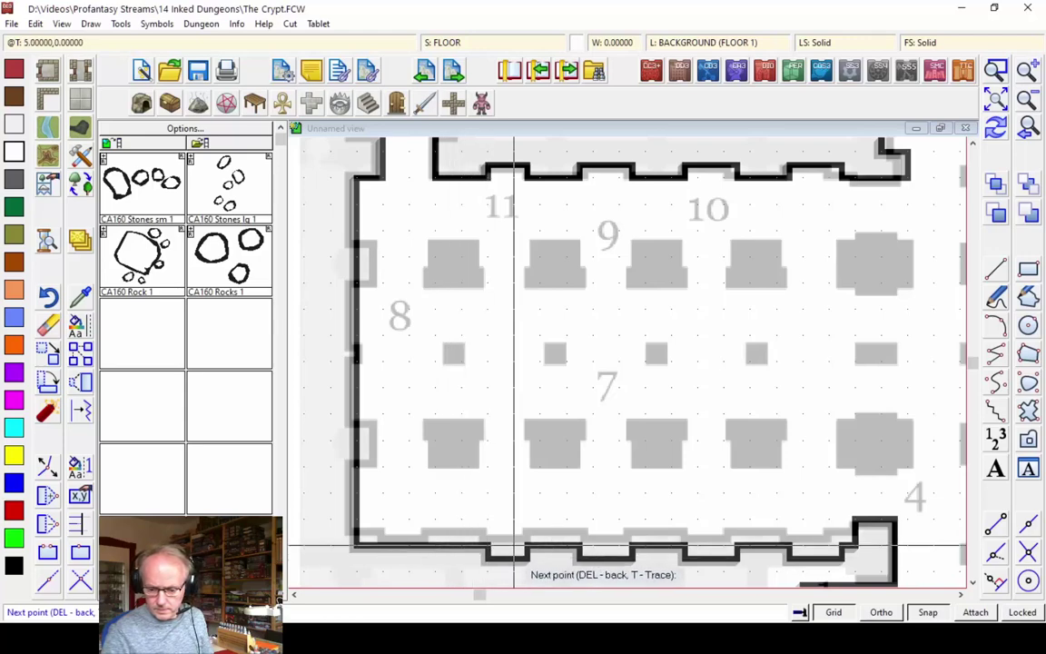
key(t)
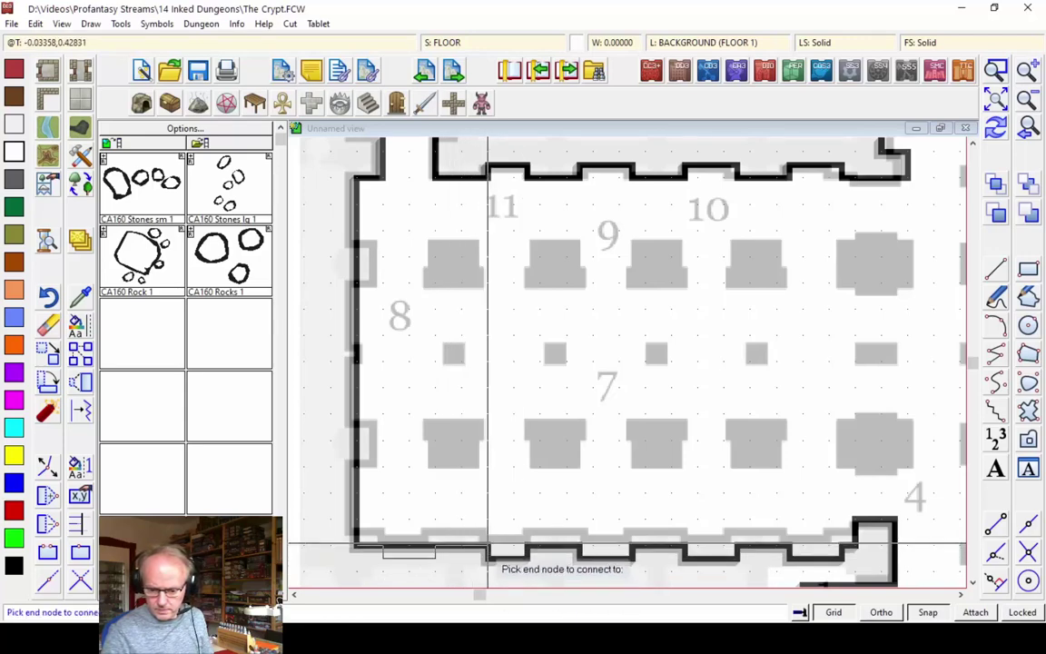
click(487, 548)
click(997, 129)
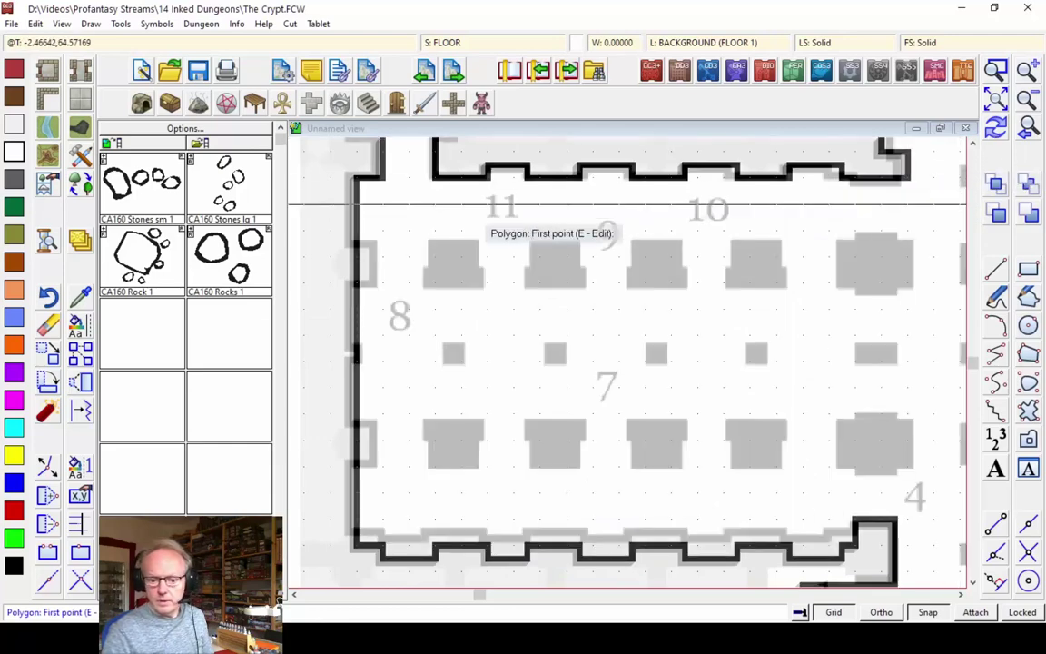
key(t)
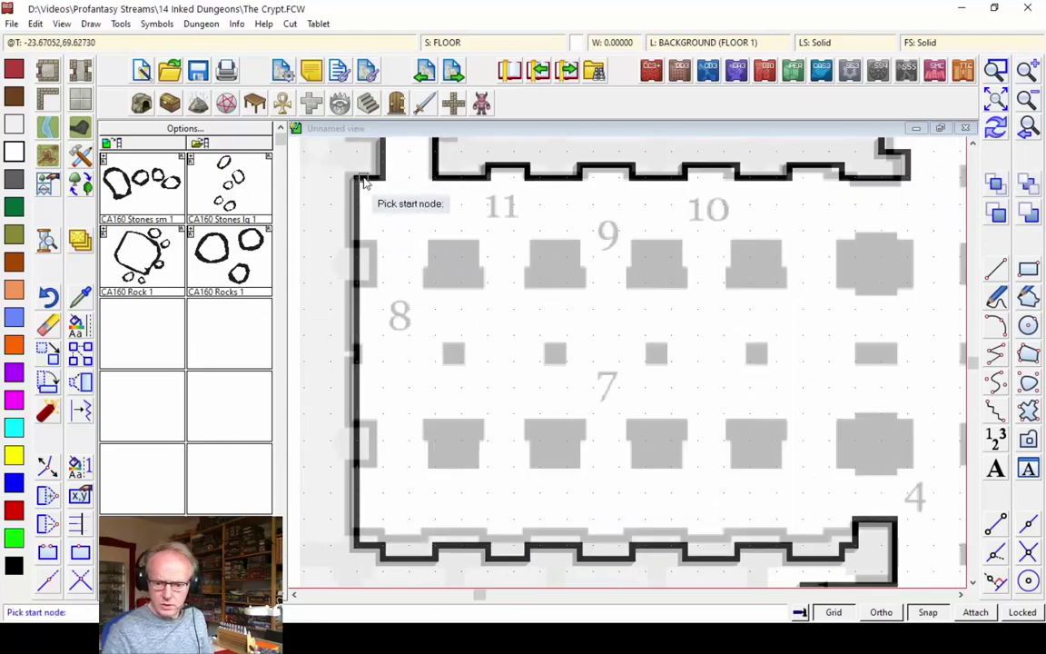
click(357, 243)
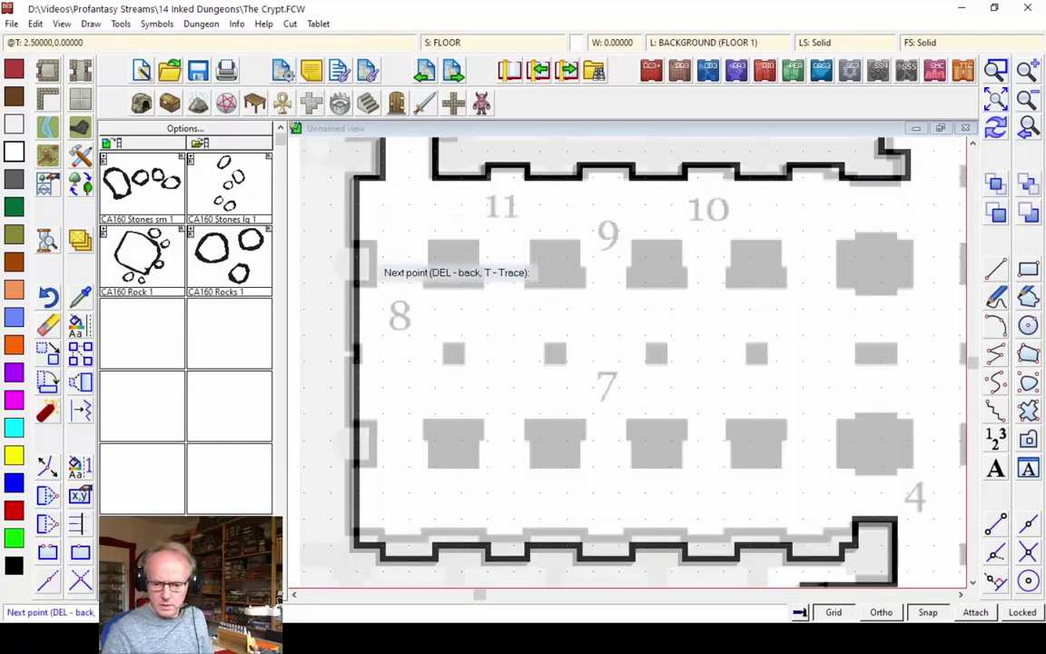
right_click(359, 284)
right_click(361, 284)
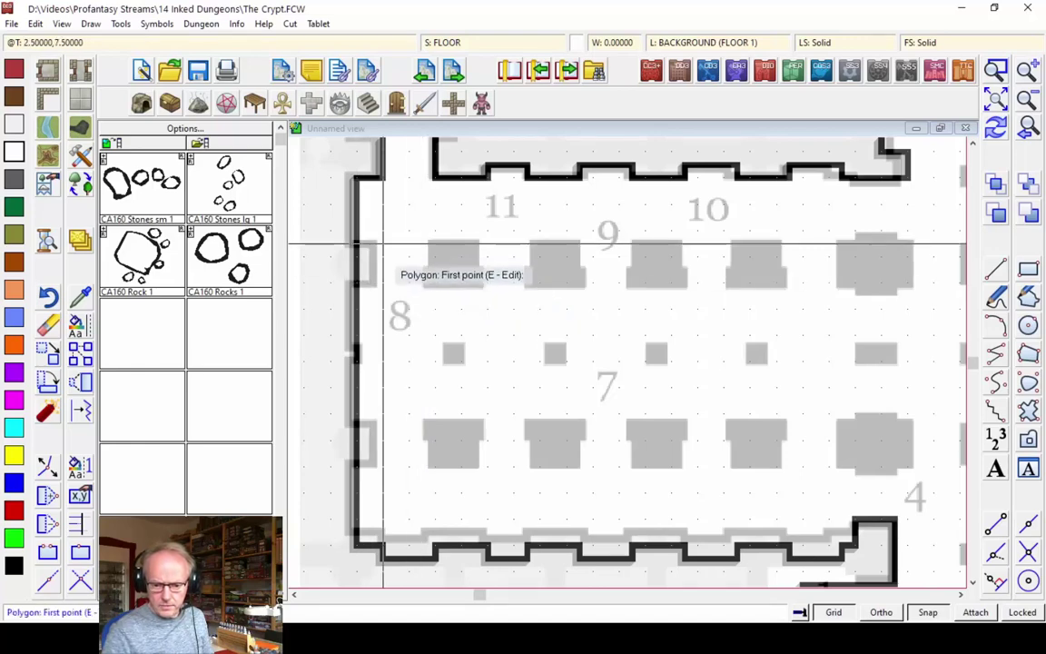
- Step the hall's left wall inward around the upper faded pier near number 8, 2.5 deep and 7.5 long, reconnecting to the outline
click(359, 189)
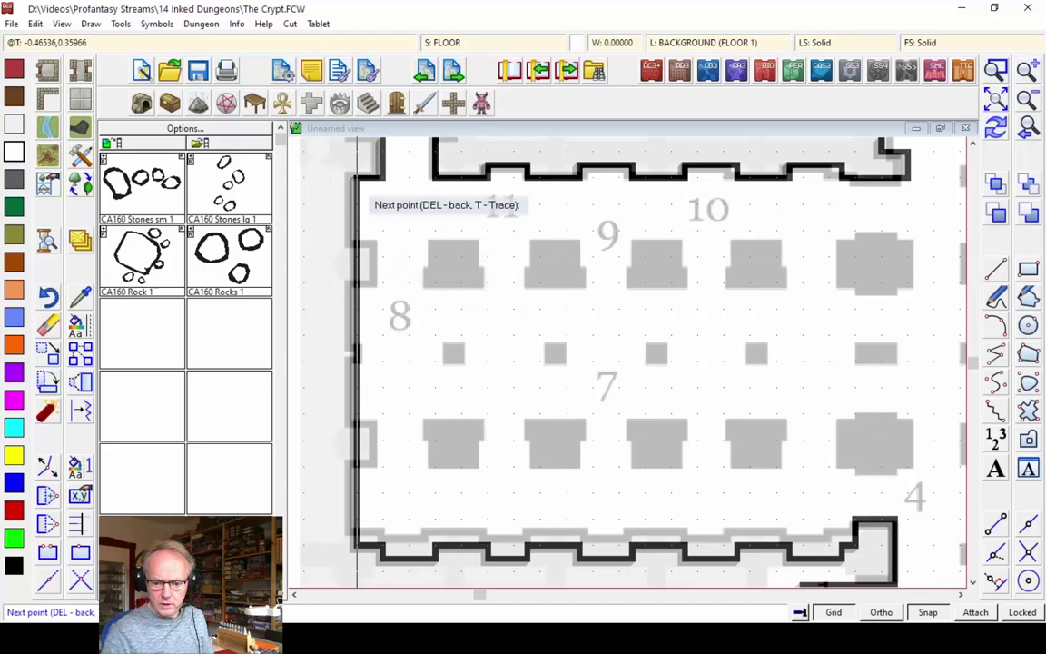
click(369, 243)
click(371, 285)
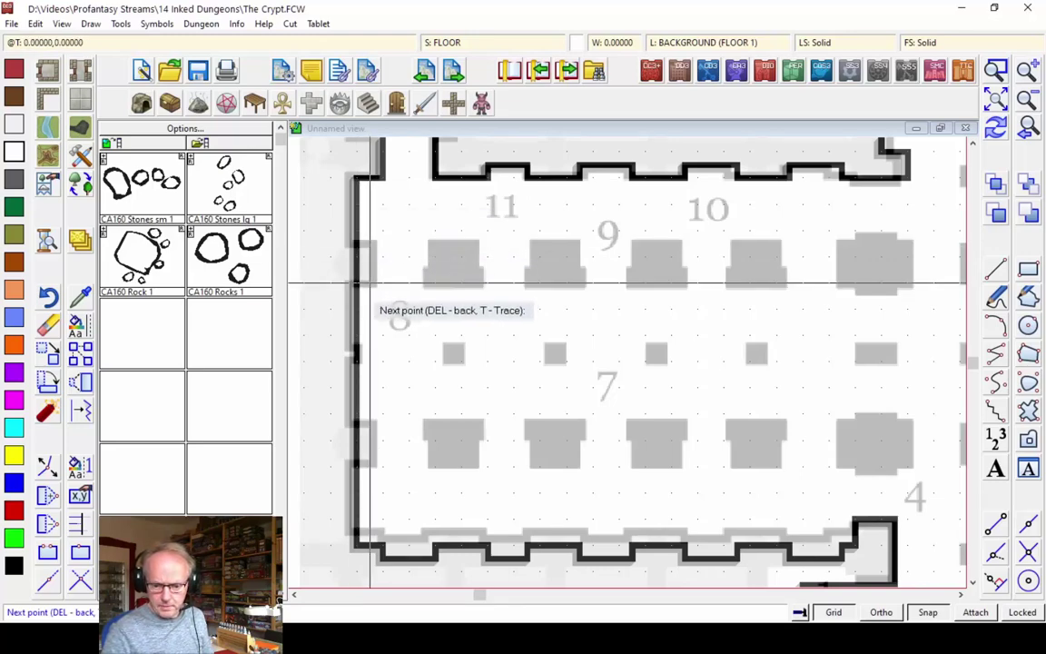
key(t)
click(357, 542)
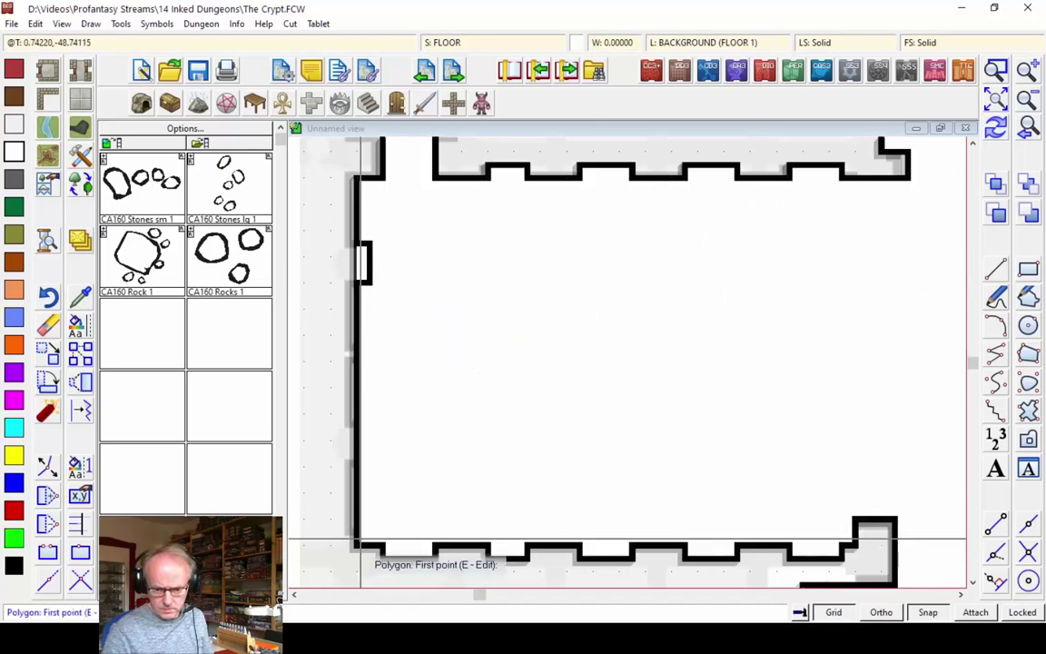
click(996, 129)
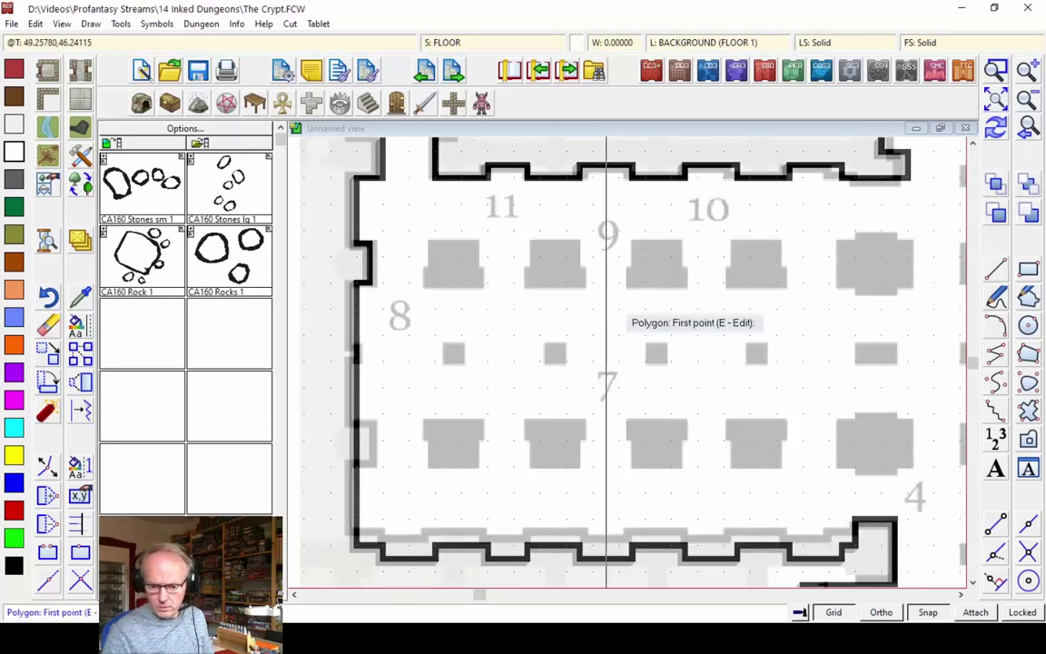
key(t)
click(363, 542)
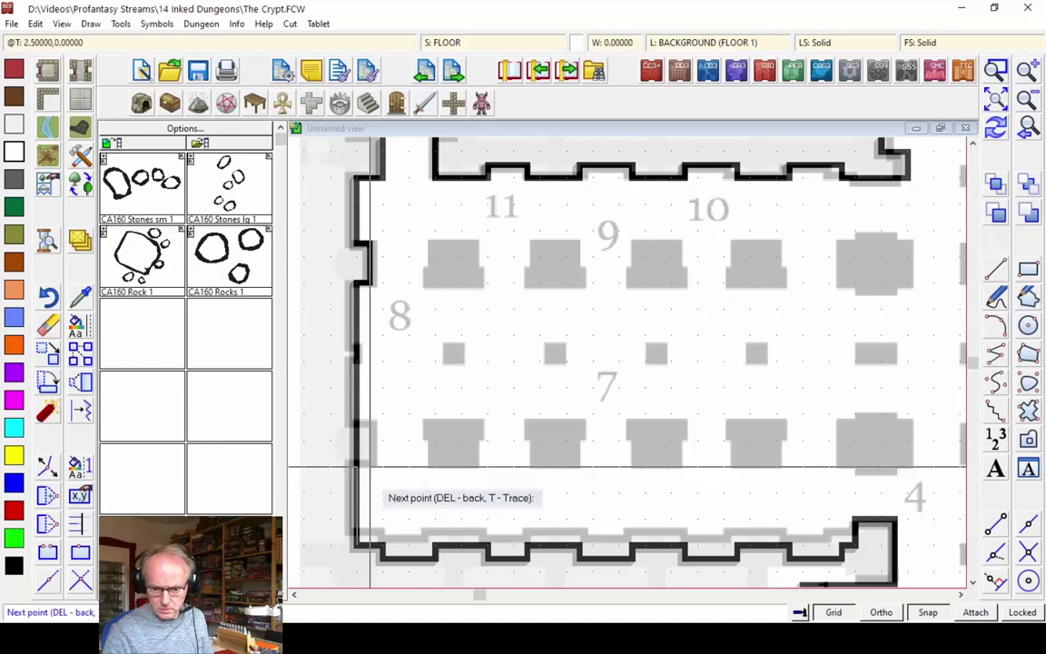
key(t)
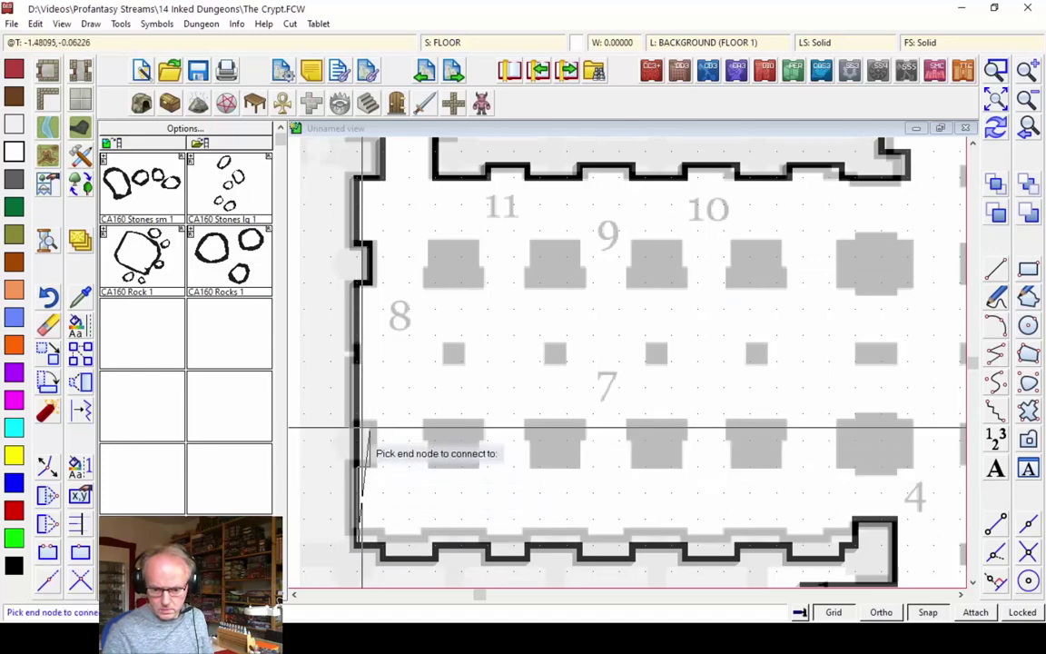
click(444, 456)
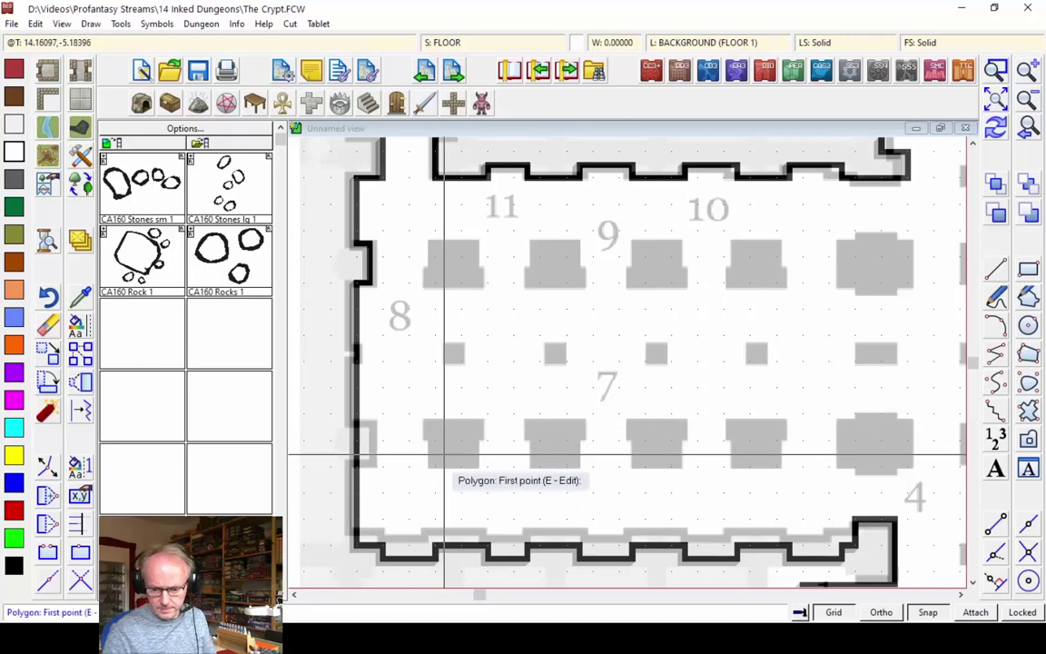
- Step the hall's left wall inward around the lower faded pier, 2.5 deep and 7.5 long, reconnecting at the upper pier's corner
key(t)
click(356, 548)
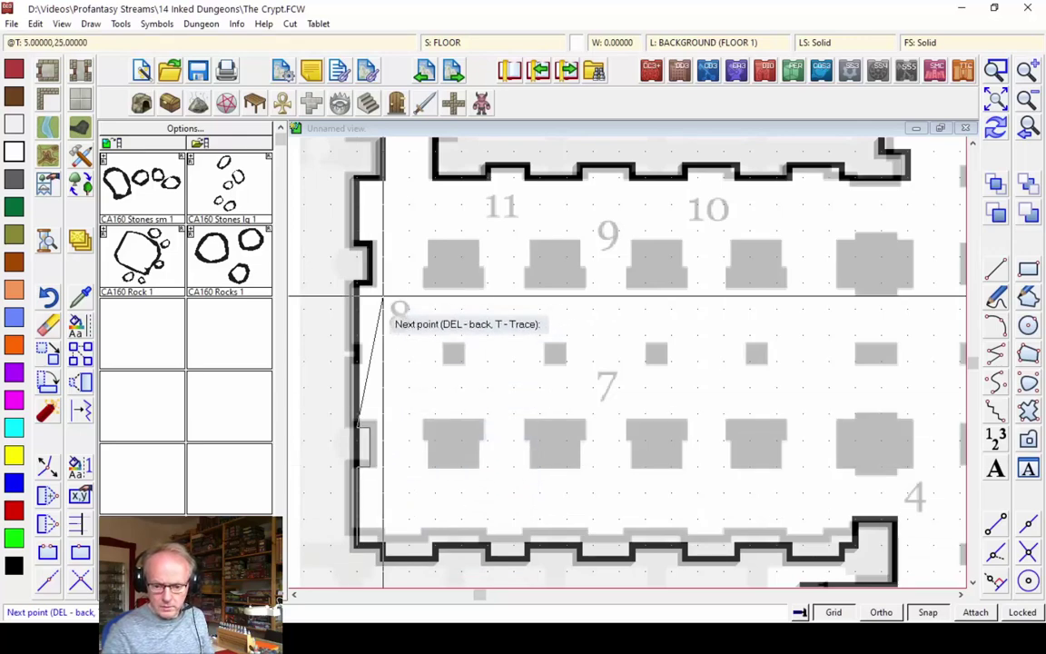
key(t)
click(358, 285)
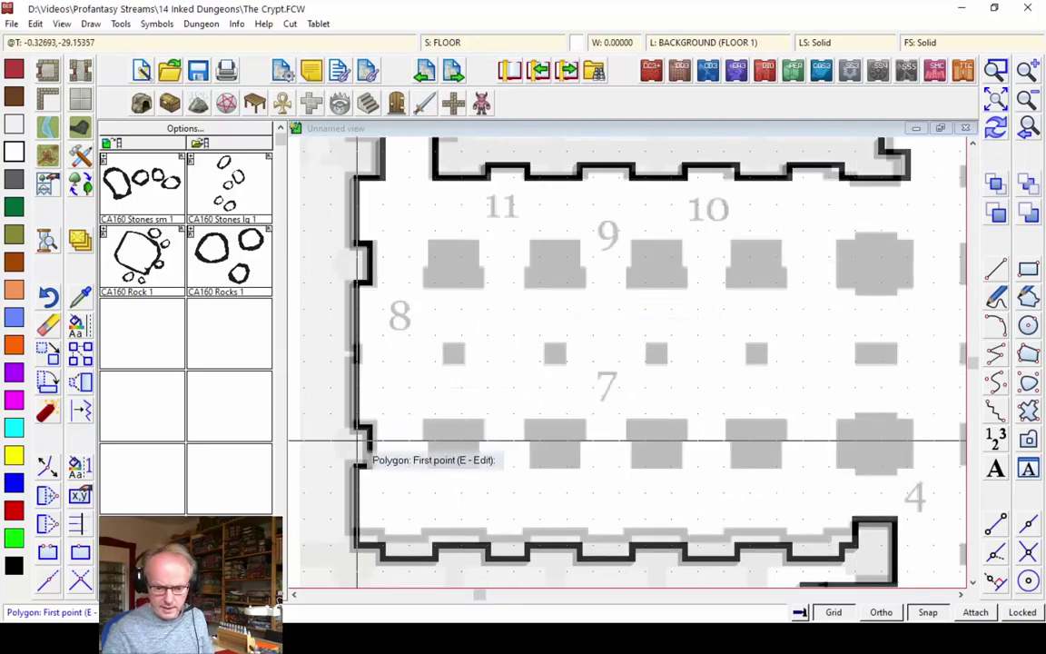
- Add an inward step 2.5 deep and 5 long at the middle of the hall's left wall, between the two piers
key(t)
click(357, 360)
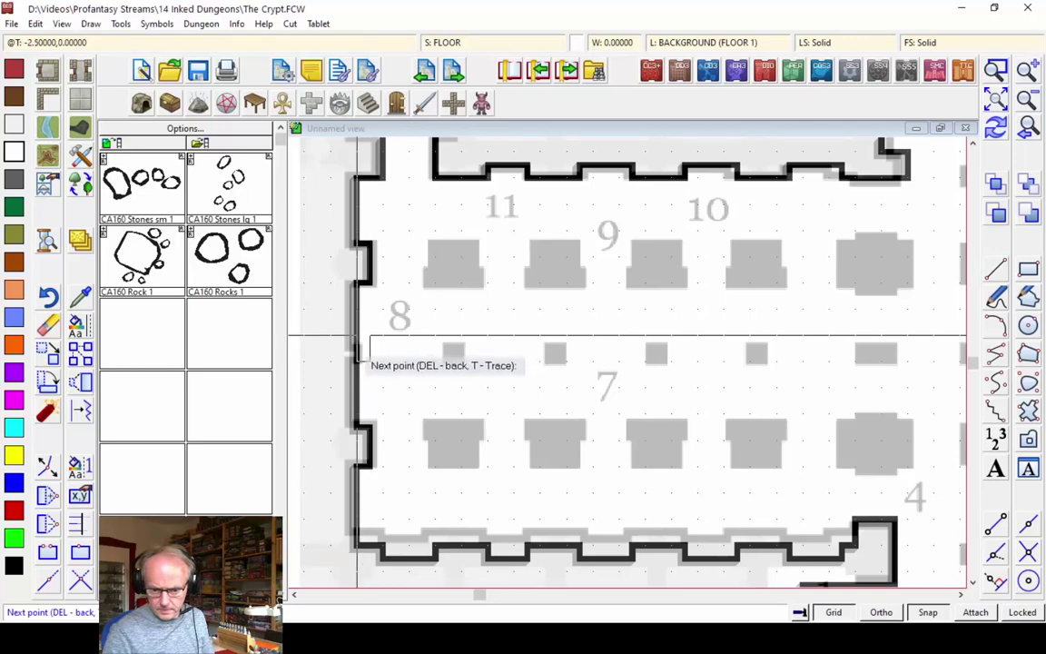
key(t)
click(359, 278)
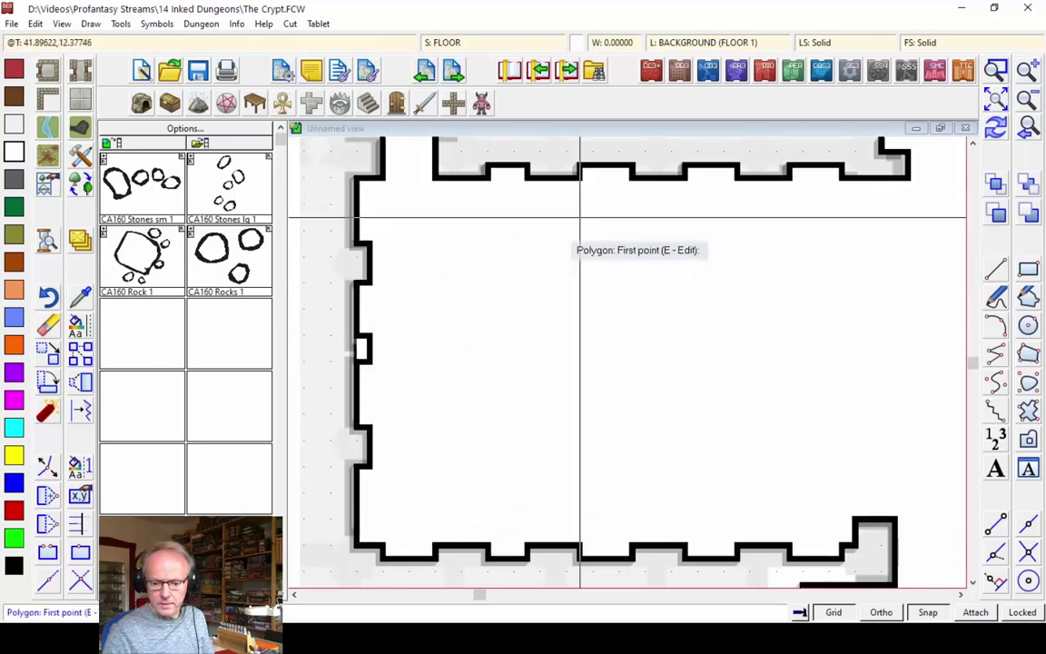
click(996, 129)
- Add a niche 5 wide and 2.5 deep to the upper wall of the side chamber above the apse
click(1029, 129)
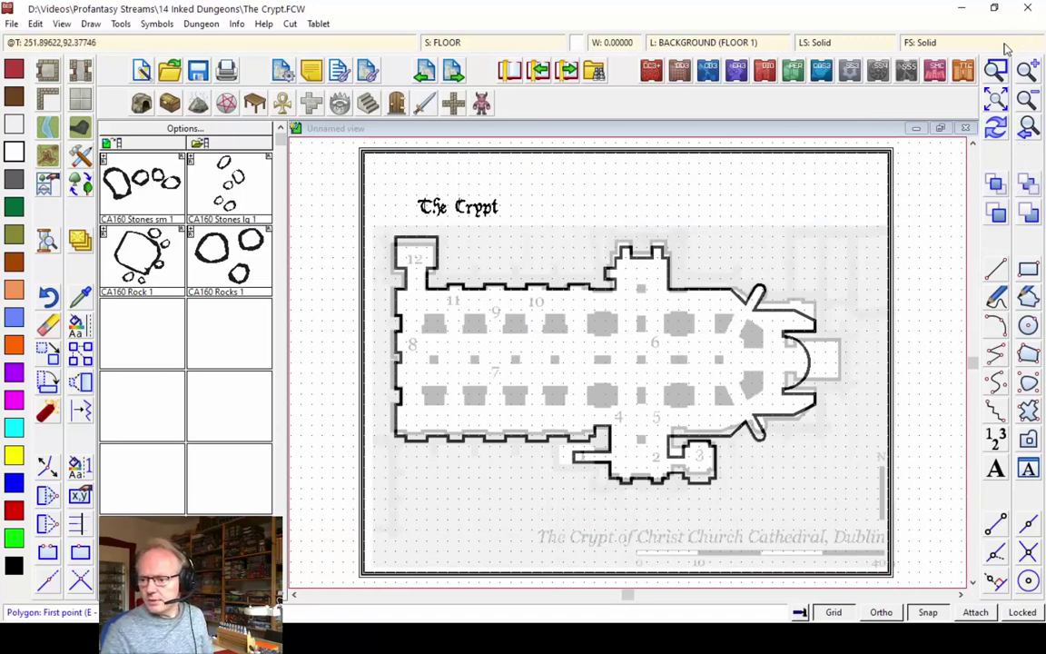
click(996, 70)
click(718, 281)
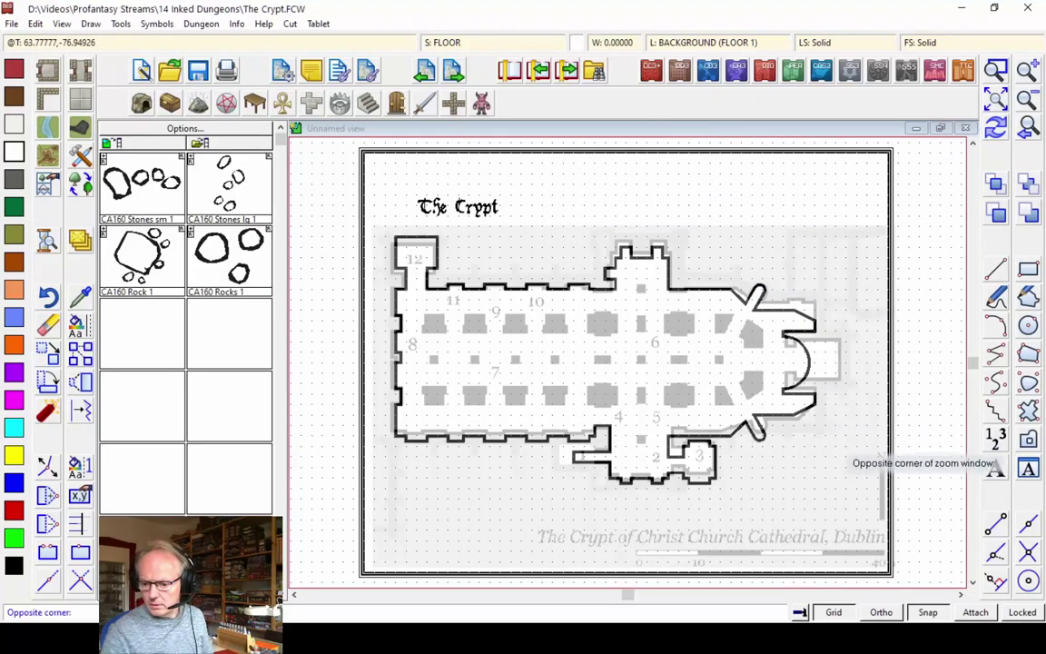
click(845, 436)
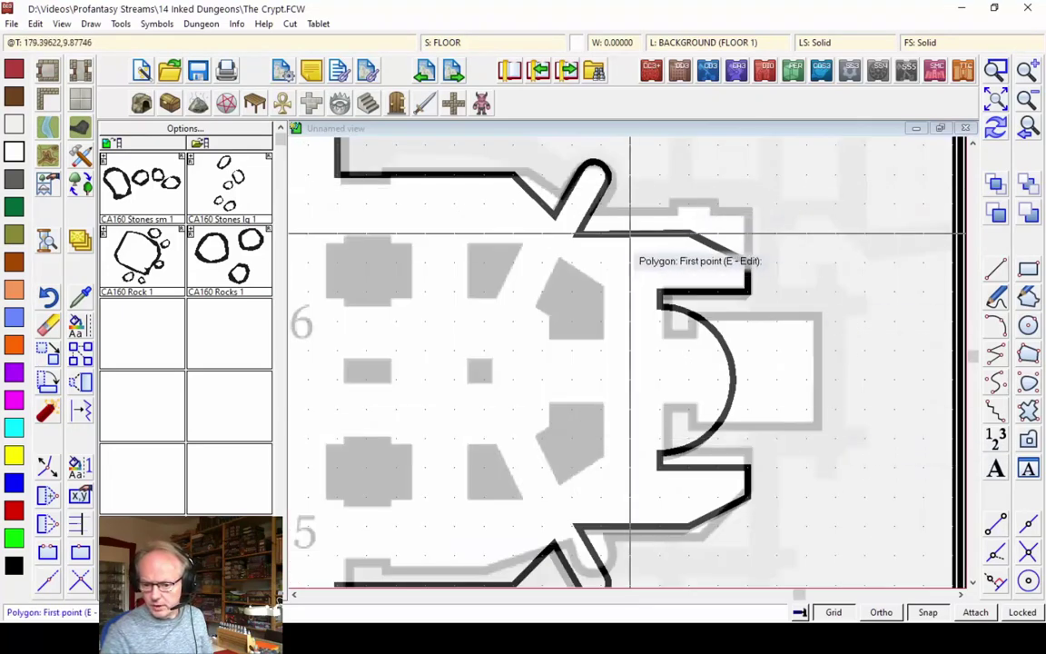
key(e)
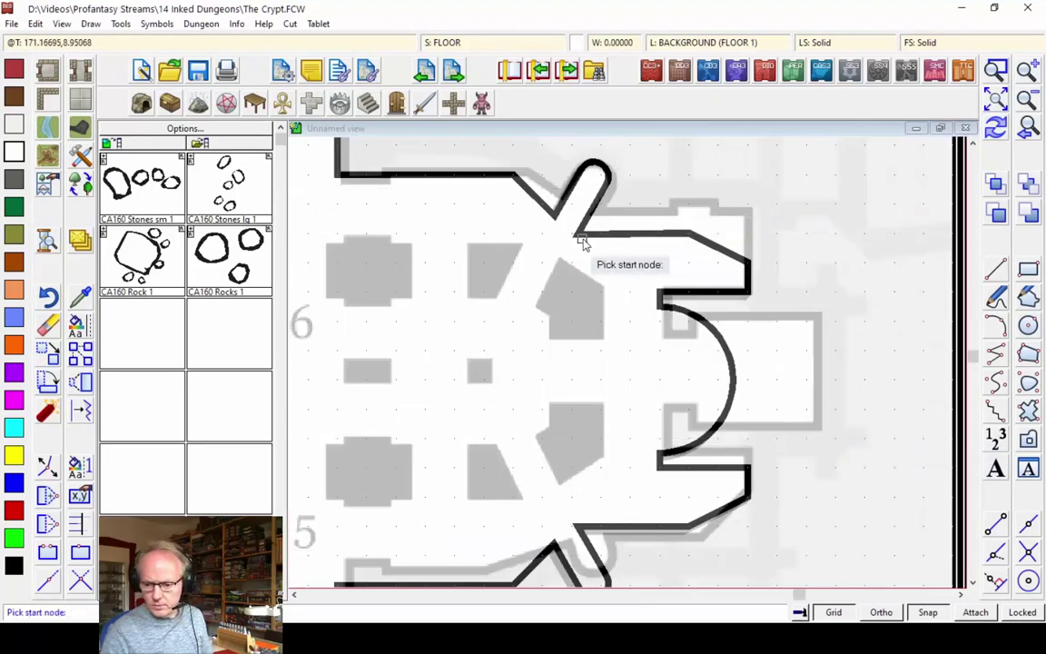
click(579, 235)
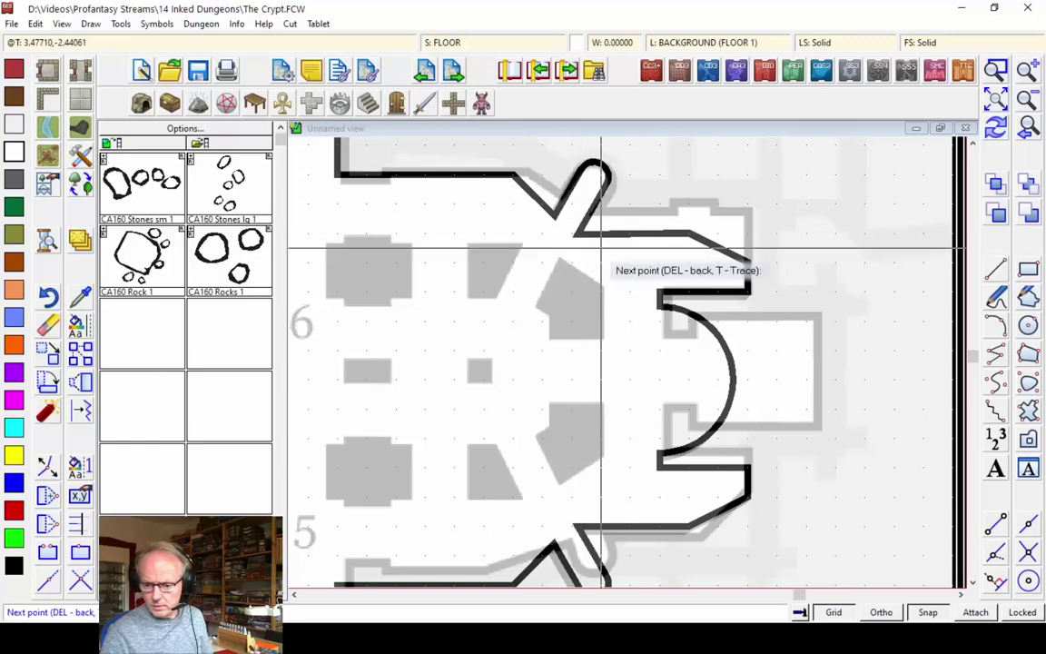
click(675, 234)
right_click(677, 234)
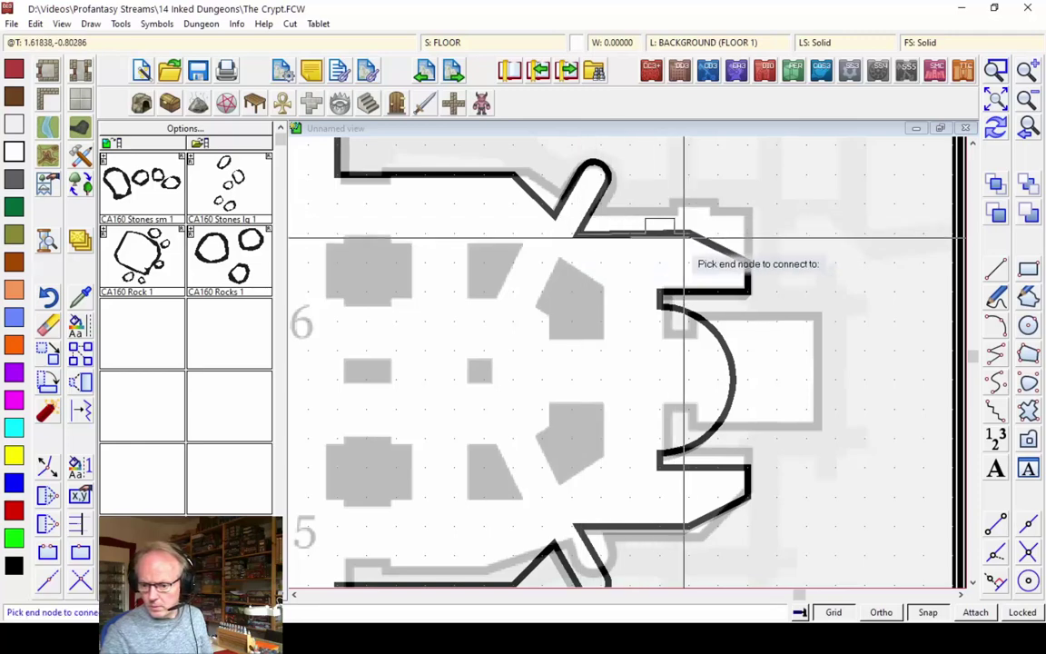
click(692, 235)
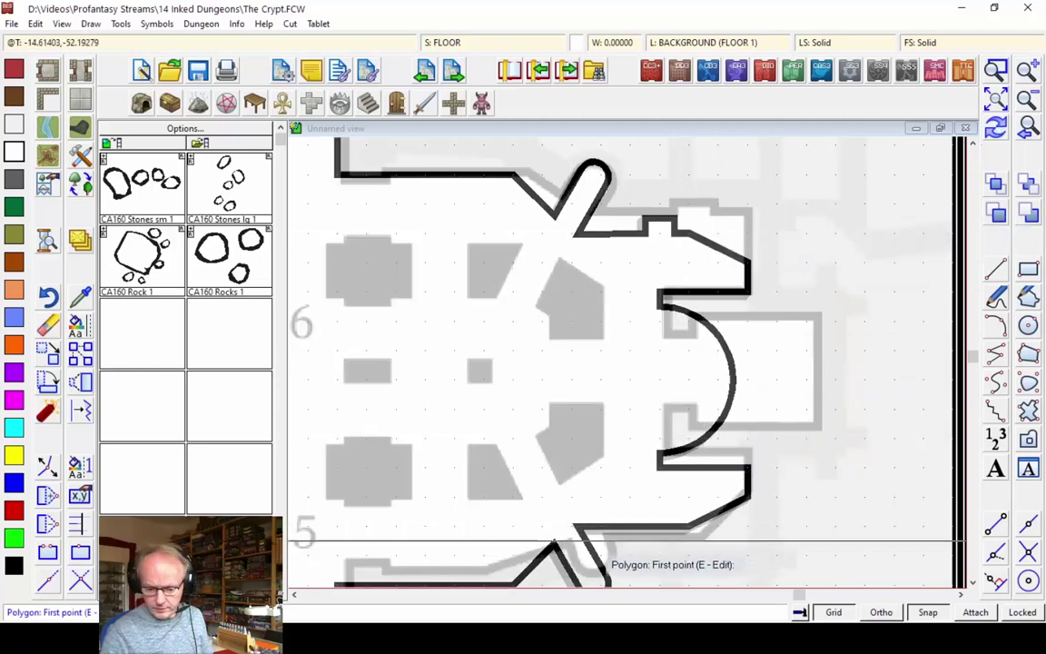
- Mirror that niche on the lower wall of the side chamber below the apse, 5 wide and 2.5 deep, and end the polygon editing
key(e)
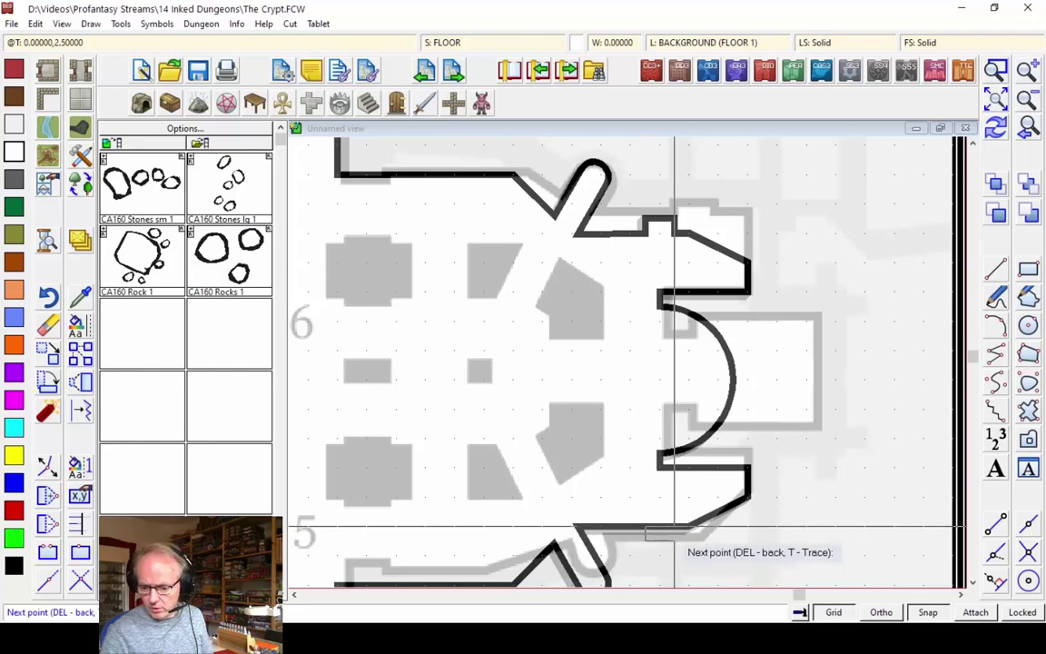
key(t)
click(677, 527)
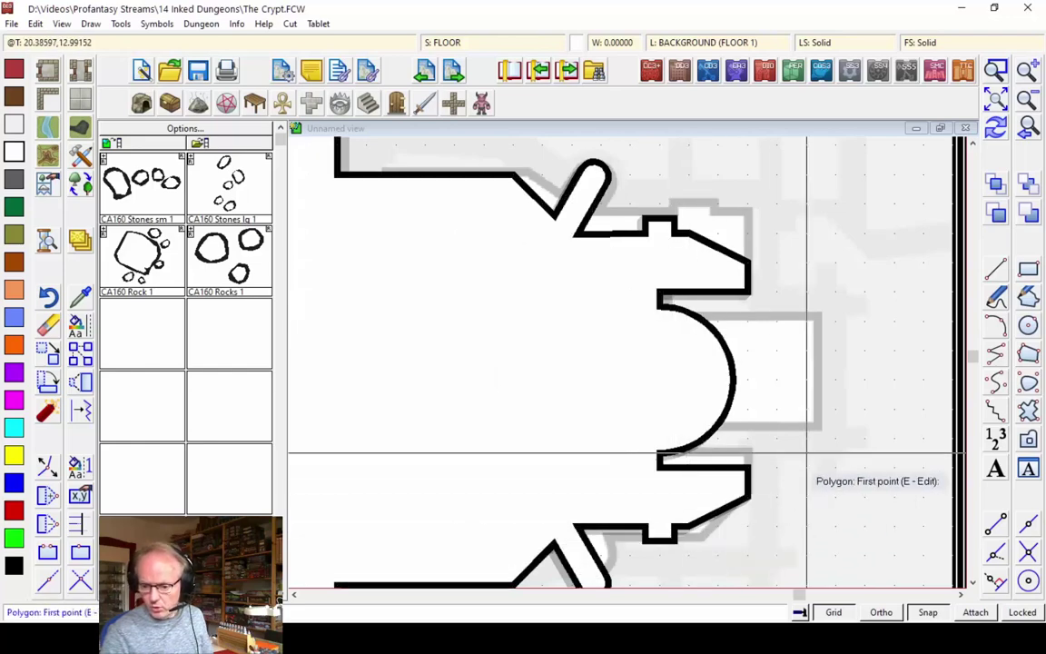
key(Escape)
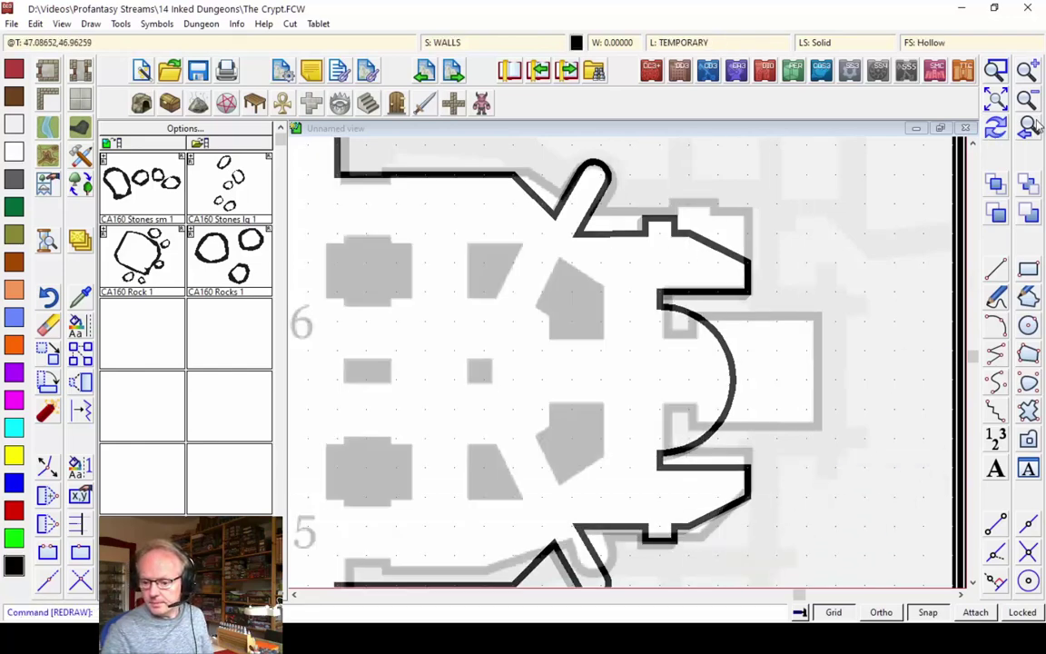
- Try node editing at the hall's lower-left corner, moving the first recess's upper-left node 2.5 left and 2.5 down
click(1029, 127)
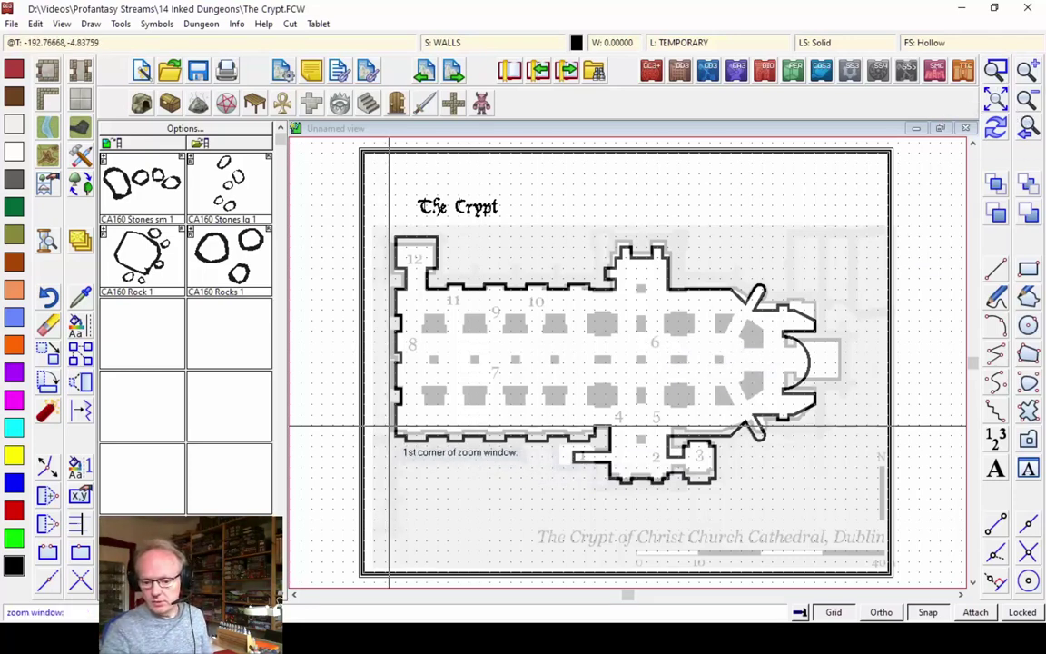
click(409, 433)
click(441, 454)
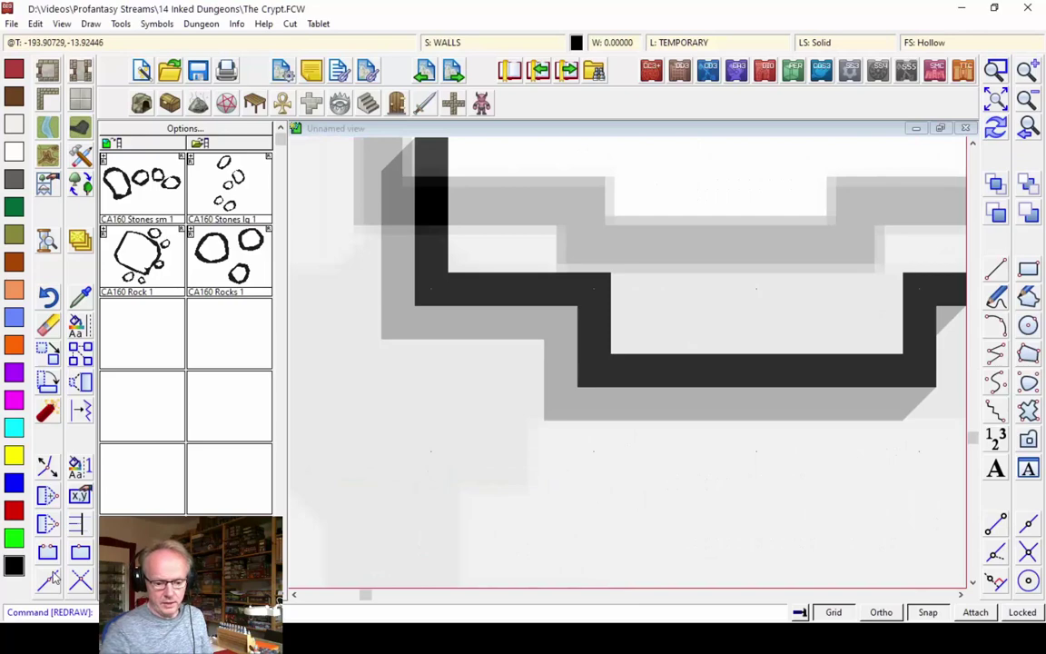
click(47, 490)
click(594, 292)
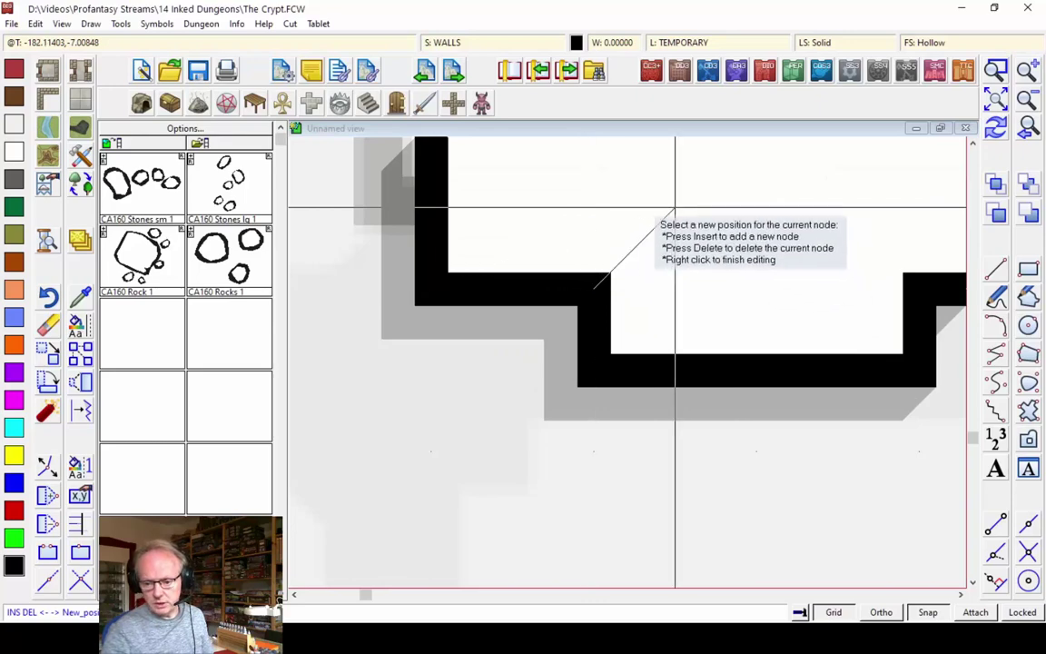
click(512, 369)
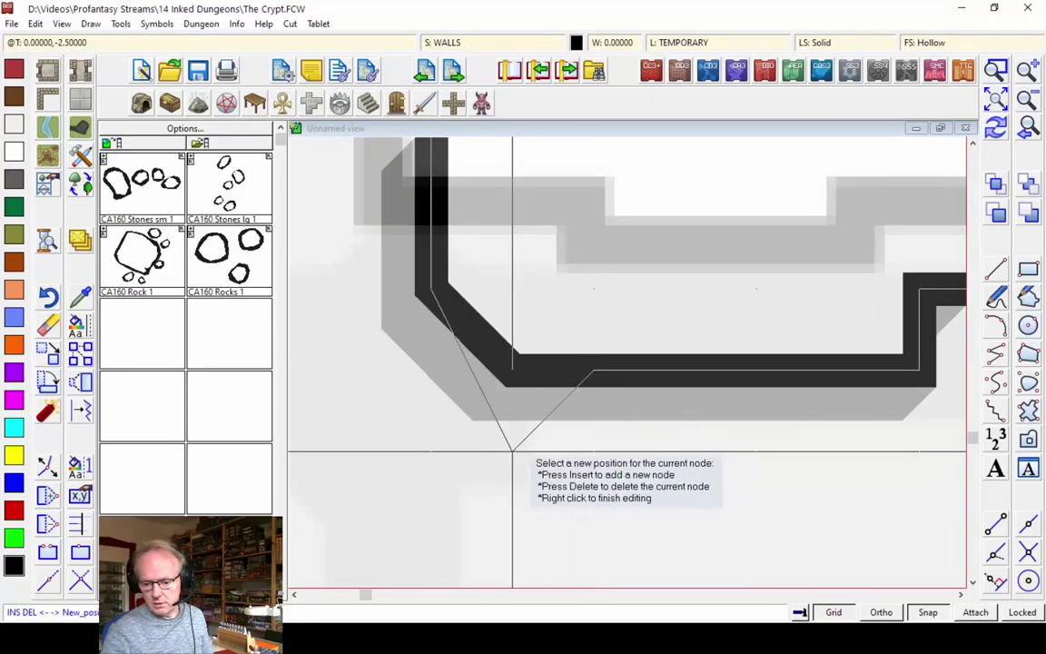
right_click(618, 408)
click(997, 128)
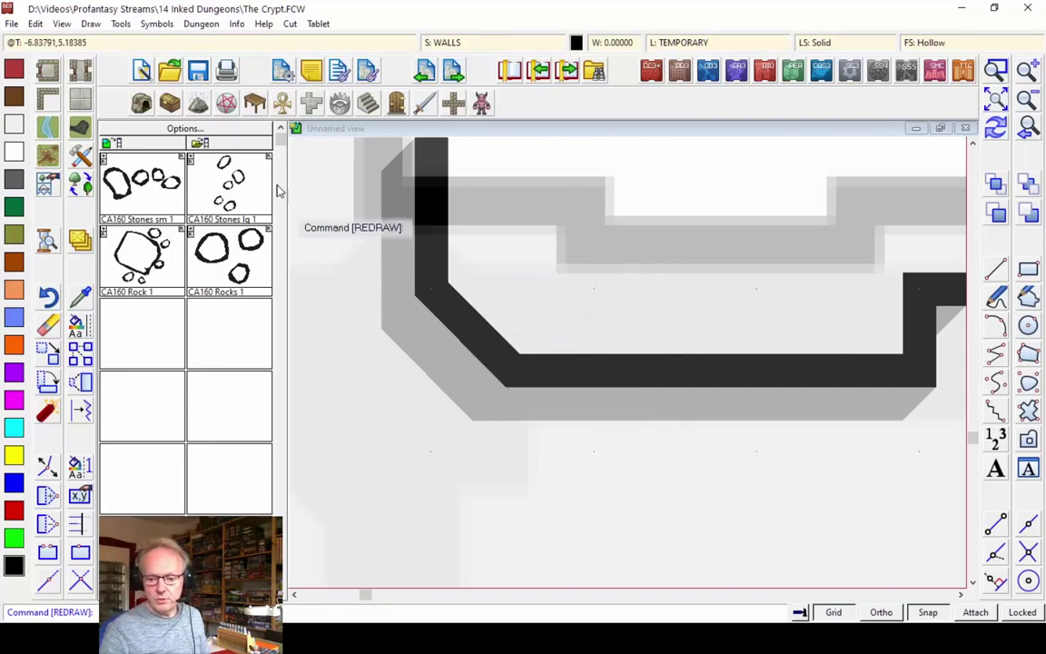
- Undo the node edit at the hall's lower-left recess and return to the full map
click(36, 24)
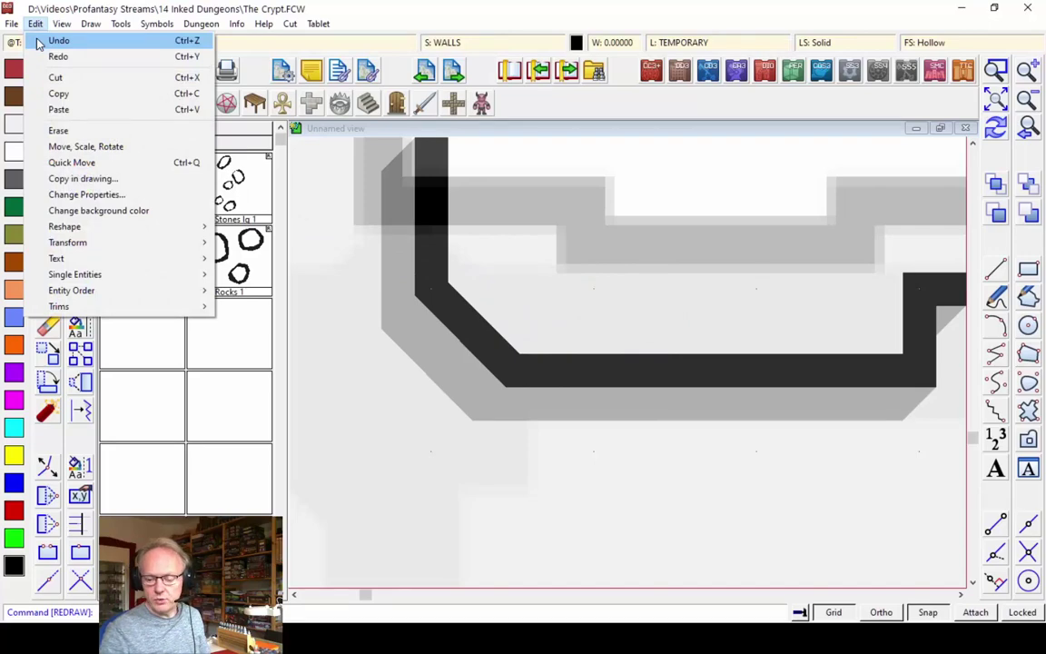
click(40, 41)
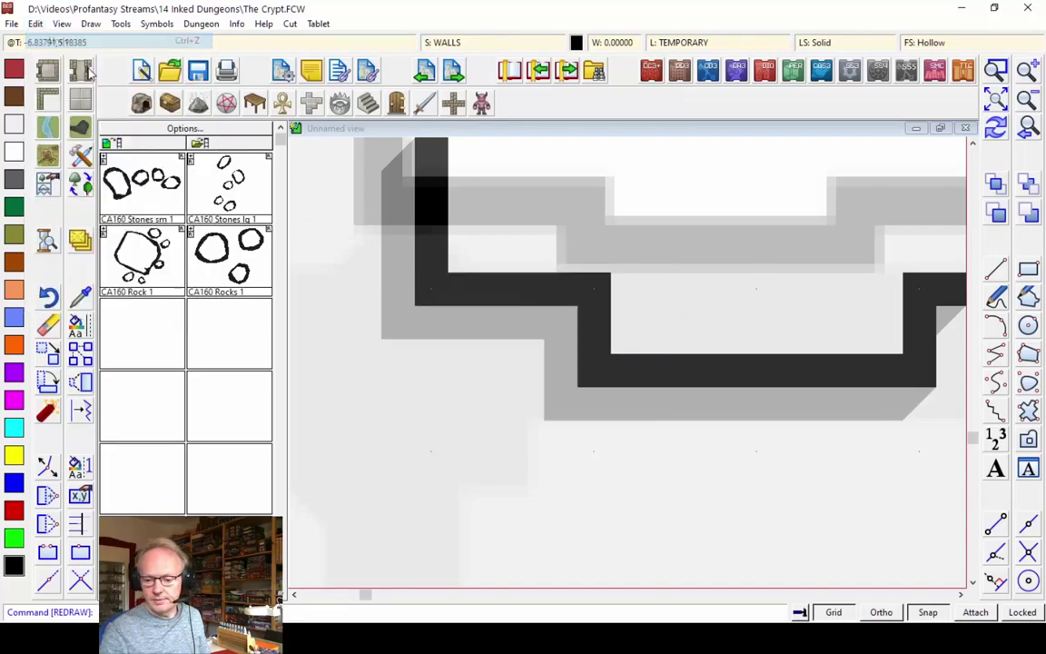
click(1028, 129)
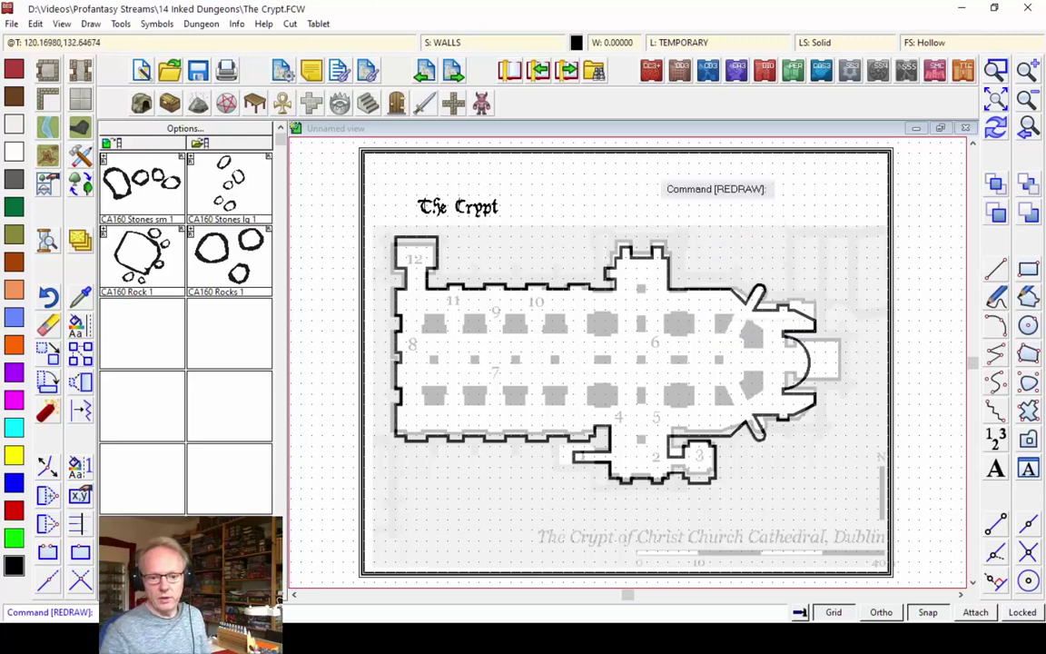
- List the properties of the crypt's floor and wall polygons, examine both entries for color, layer and line width, and close the listing
click(237, 24)
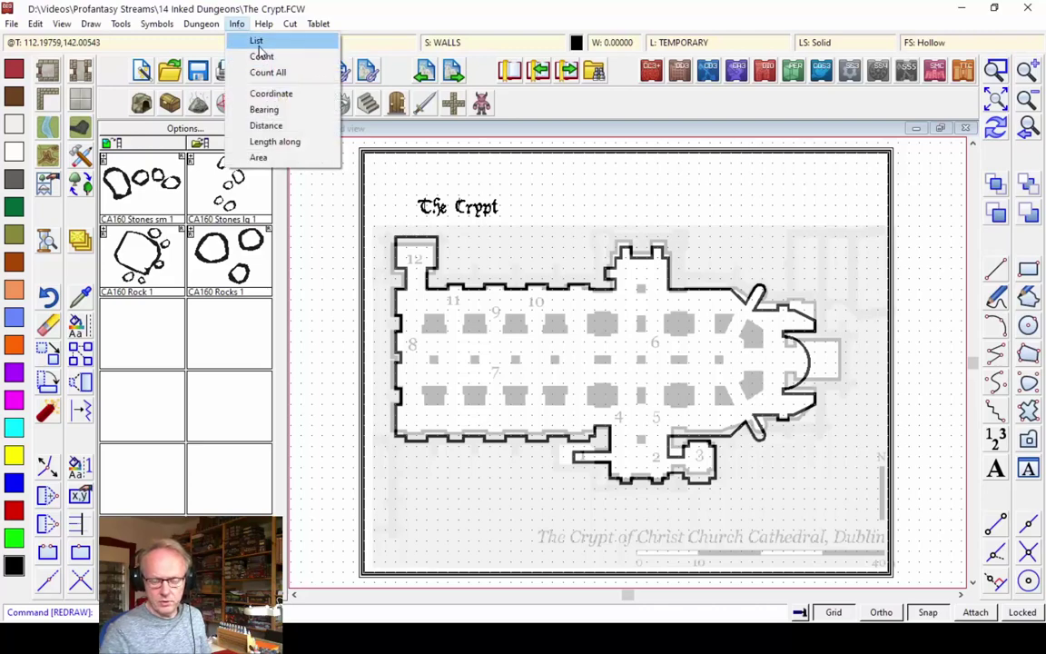
click(260, 50)
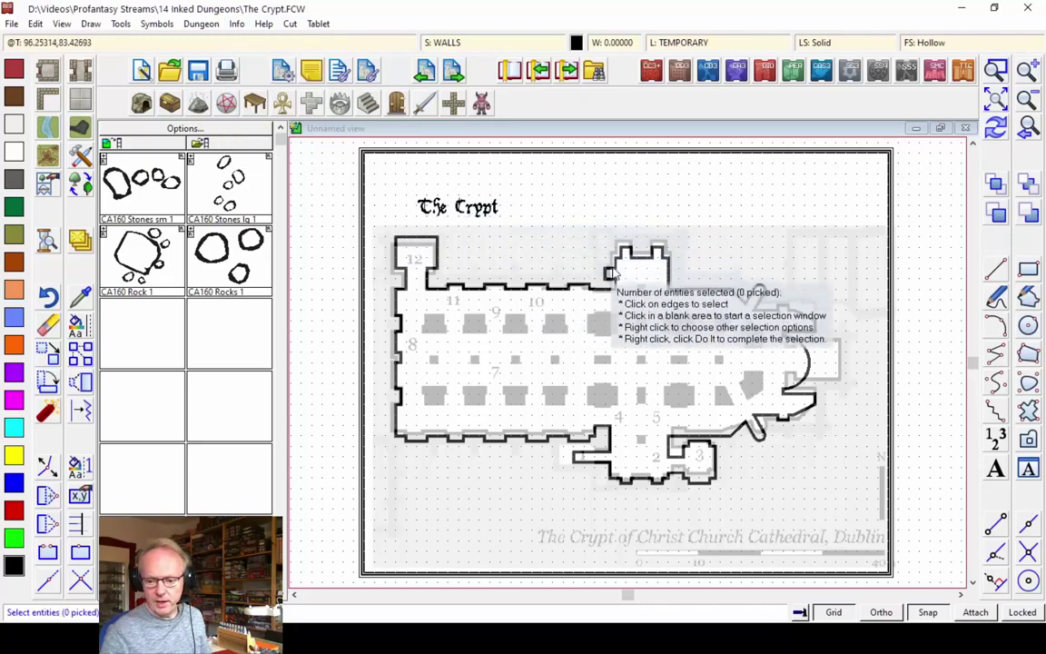
click(717, 464)
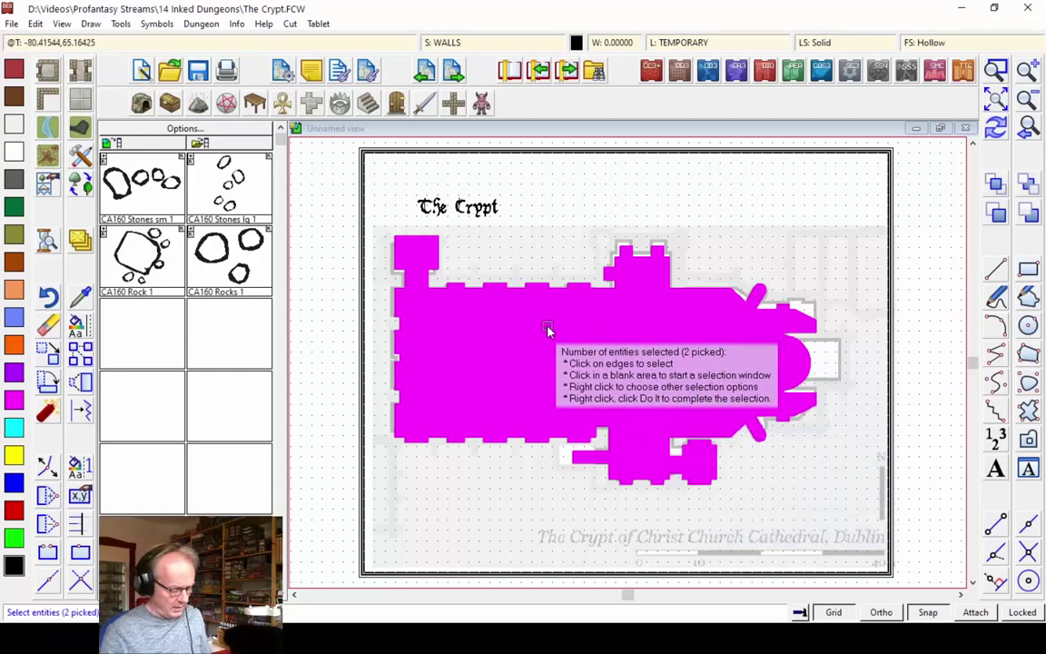
key(Return)
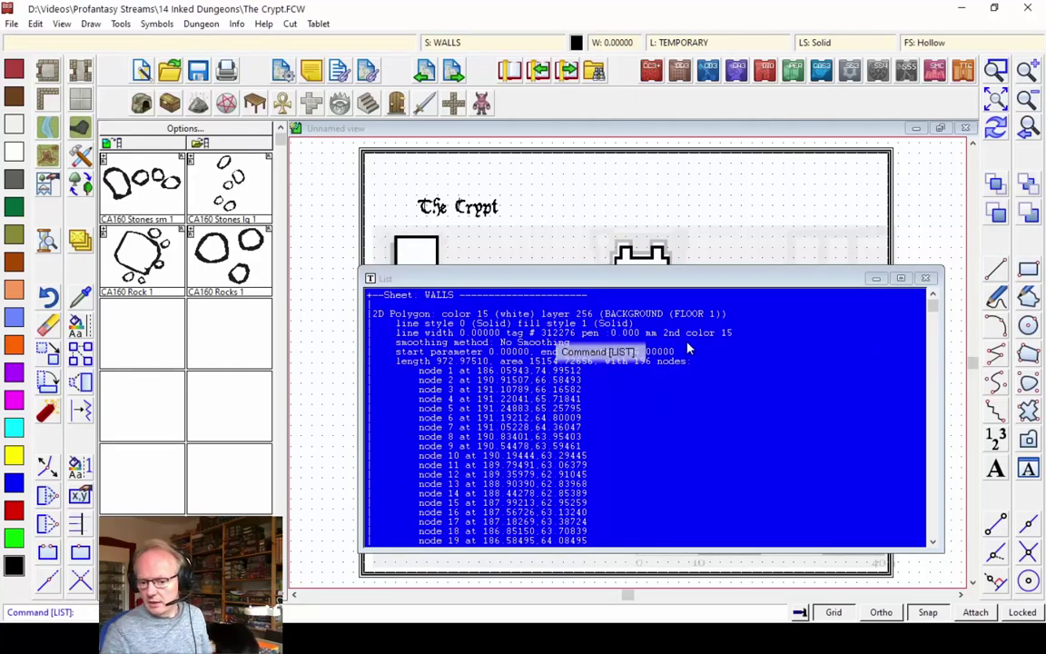
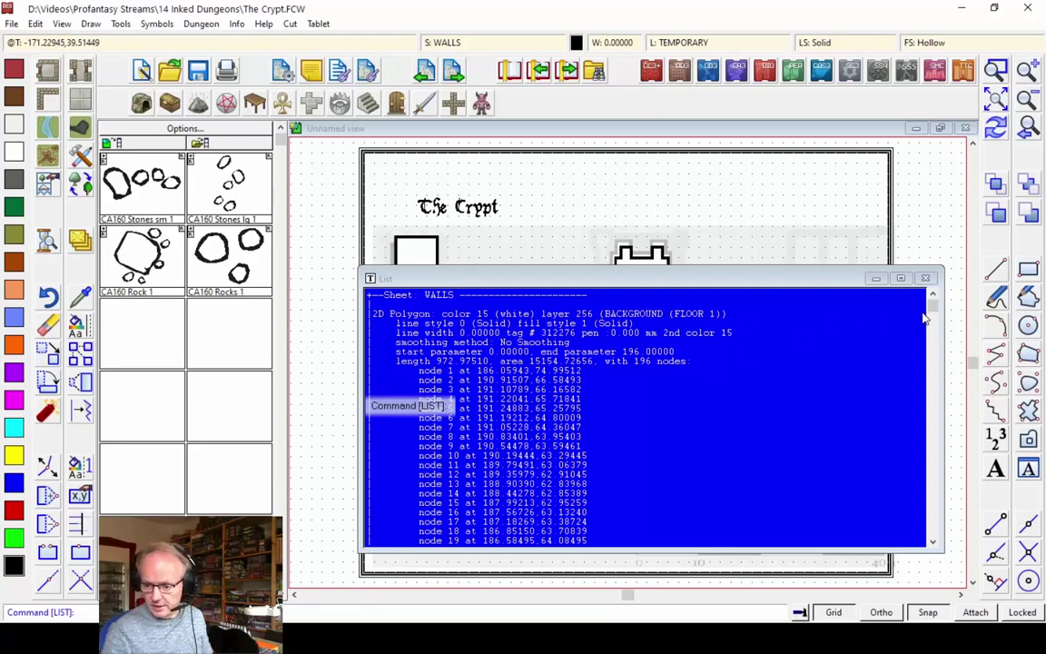
drag(933, 302, 945, 416)
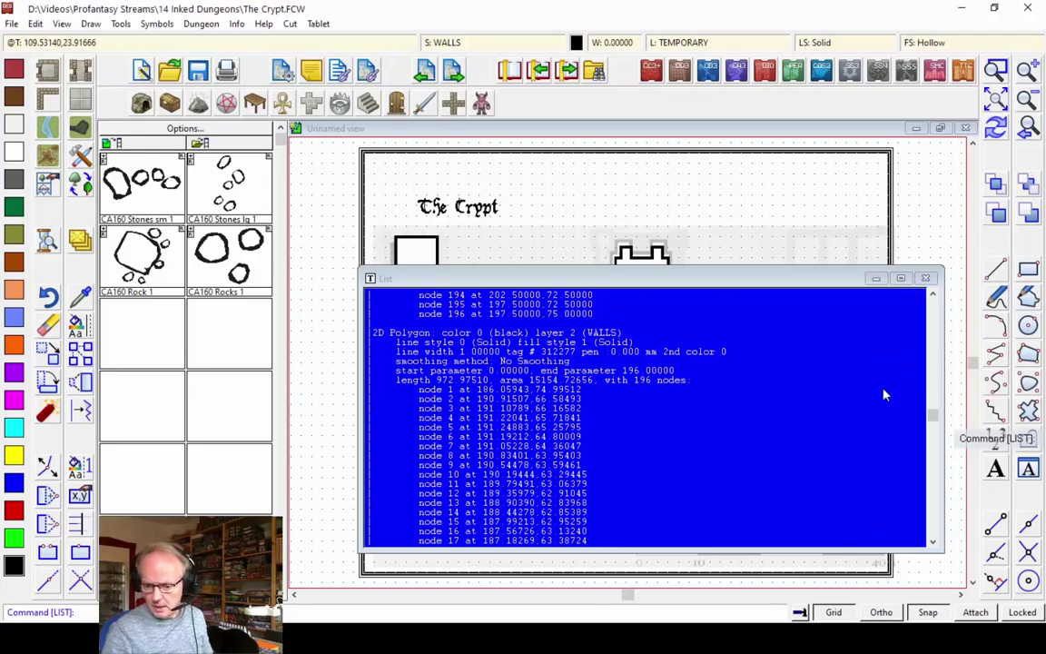
drag(934, 419, 933, 300)
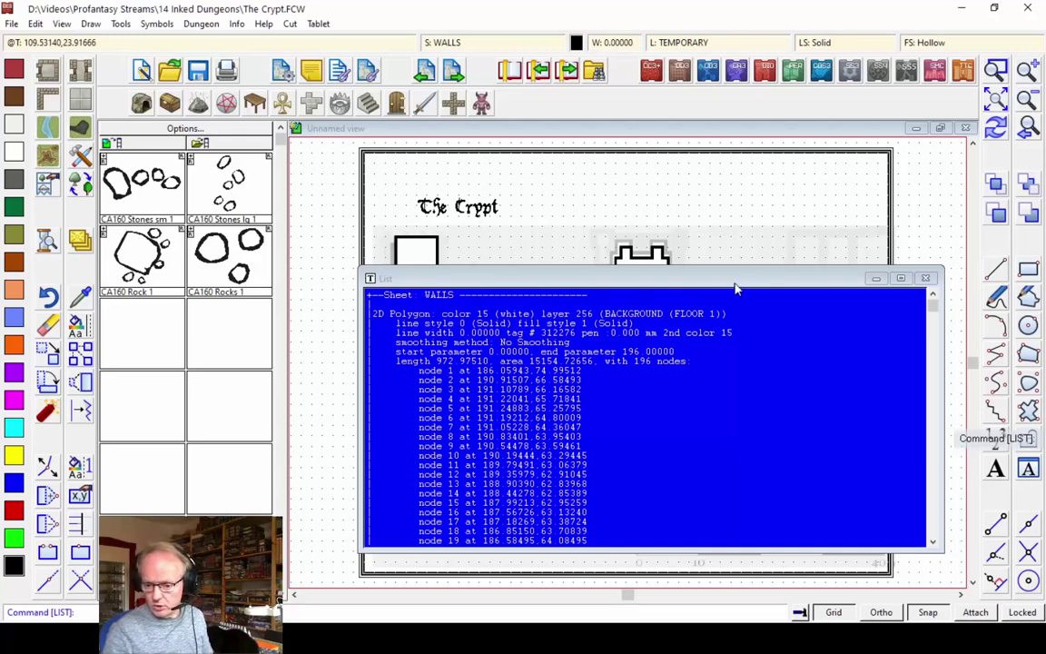
click(927, 279)
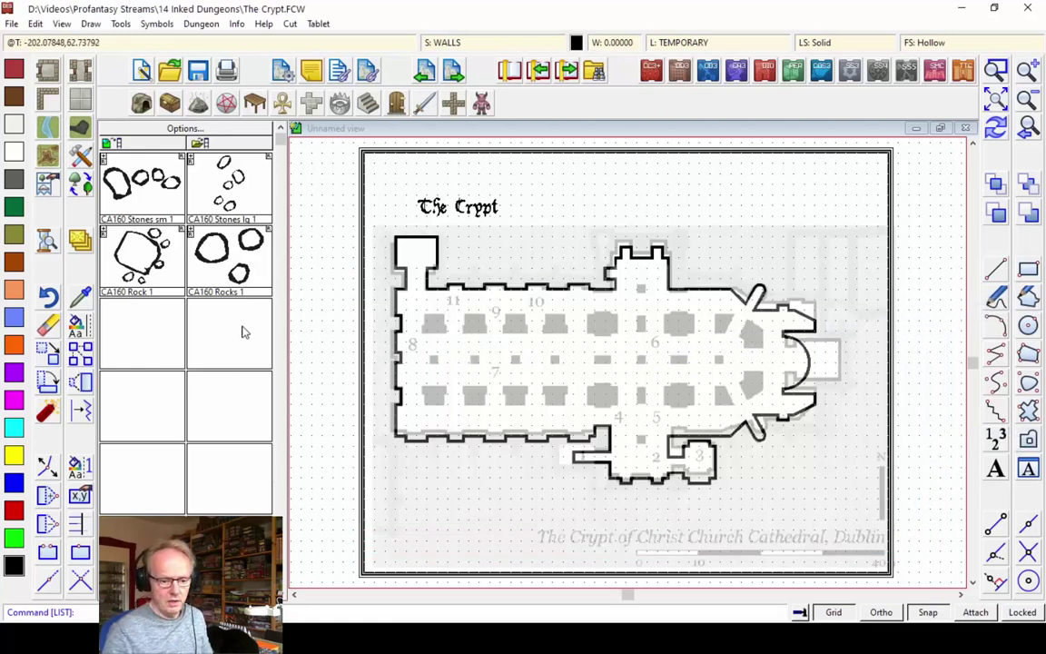
- Start moving entities to another sheet, selecting them by the floor polygon's color and setting the selection's combine mode to Not
right_click(80, 247)
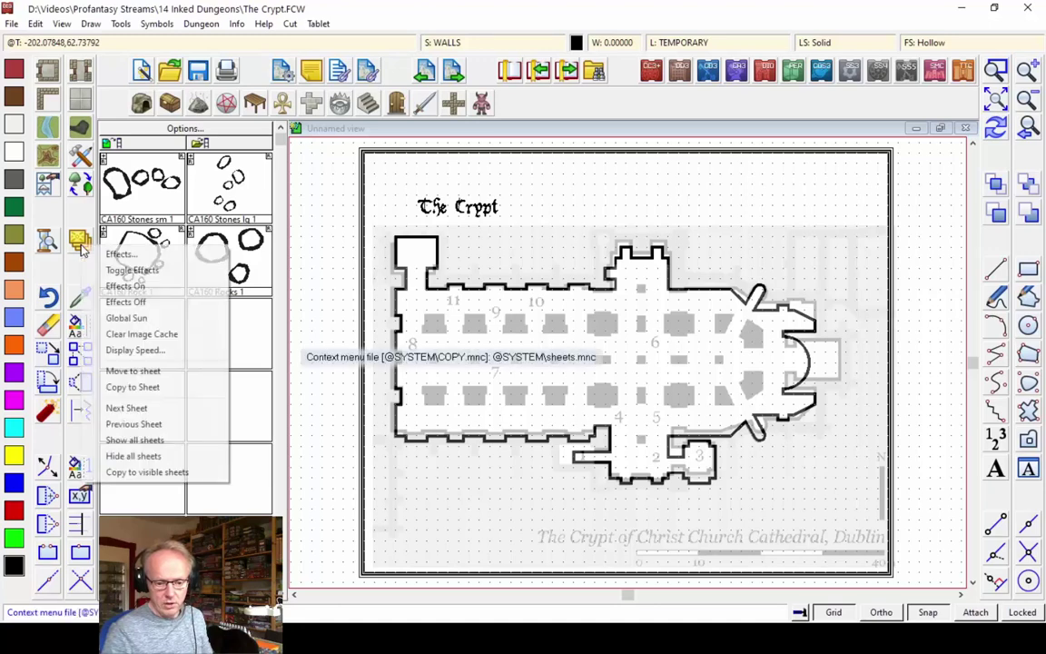
click(135, 372)
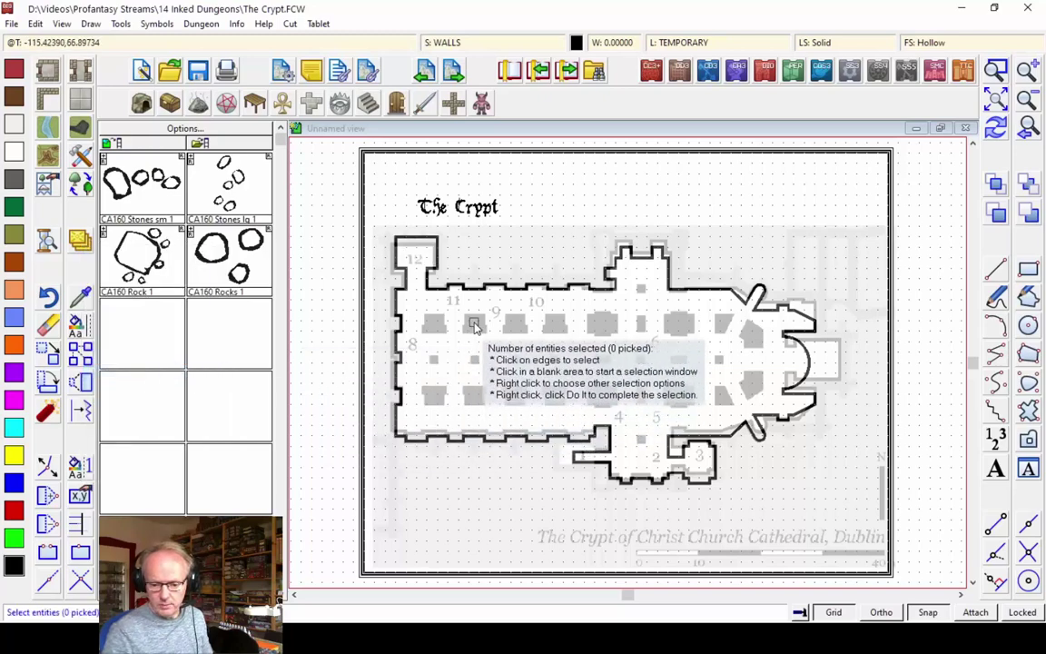
right_click(474, 327)
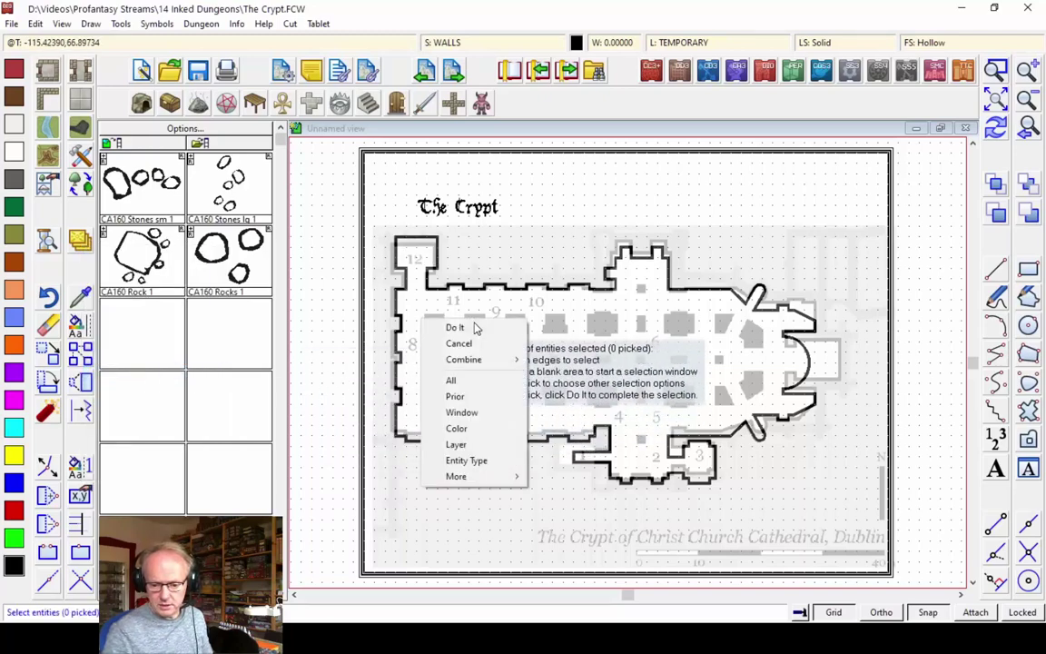
click(473, 432)
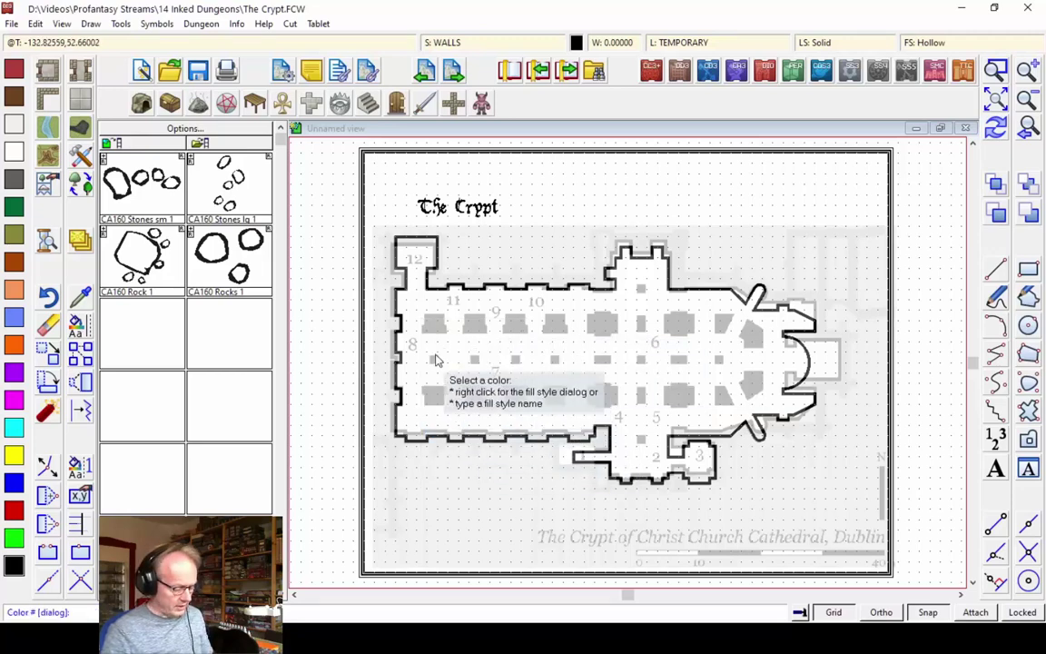
key(Return)
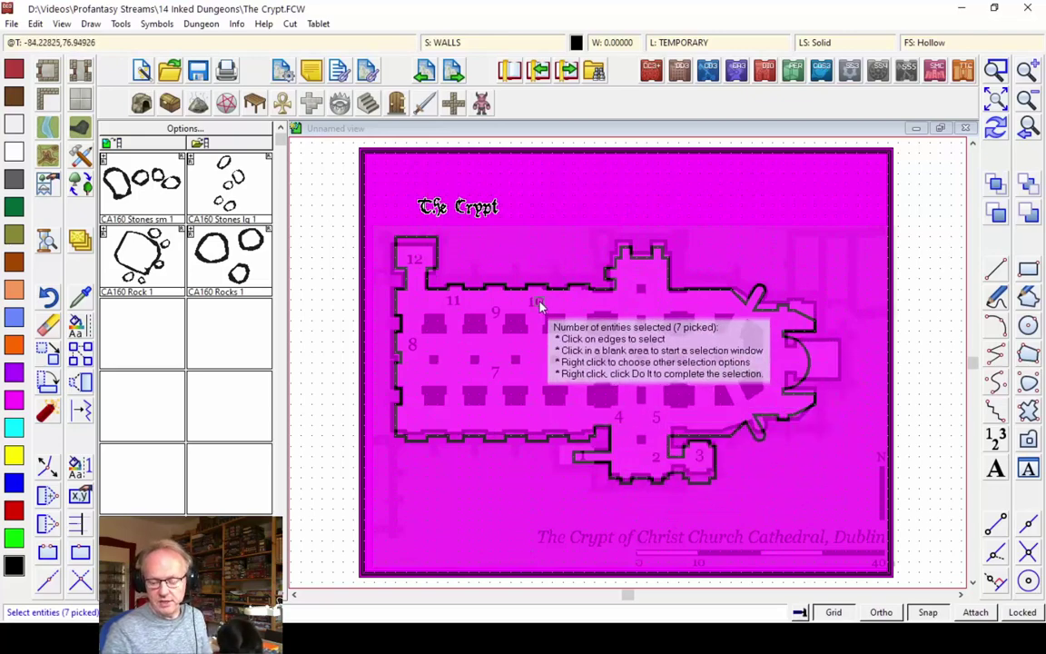
right_click(469, 303)
mouse_move(518, 343)
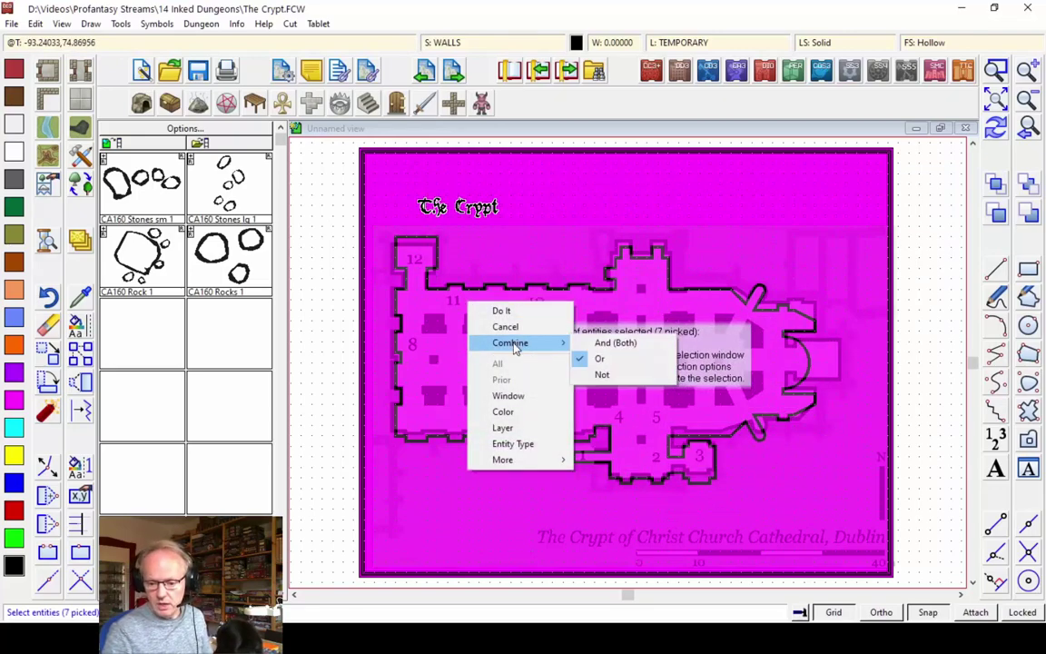
click(602, 376)
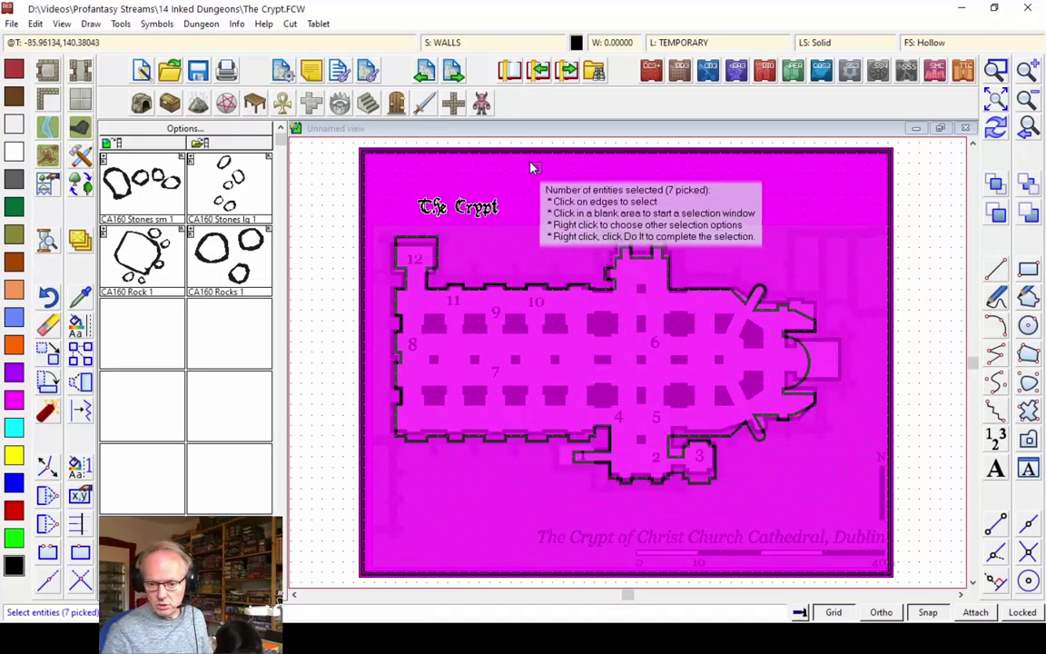
- Move the selected crypt floor shapes to the FLOORS sheet
click(522, 156)
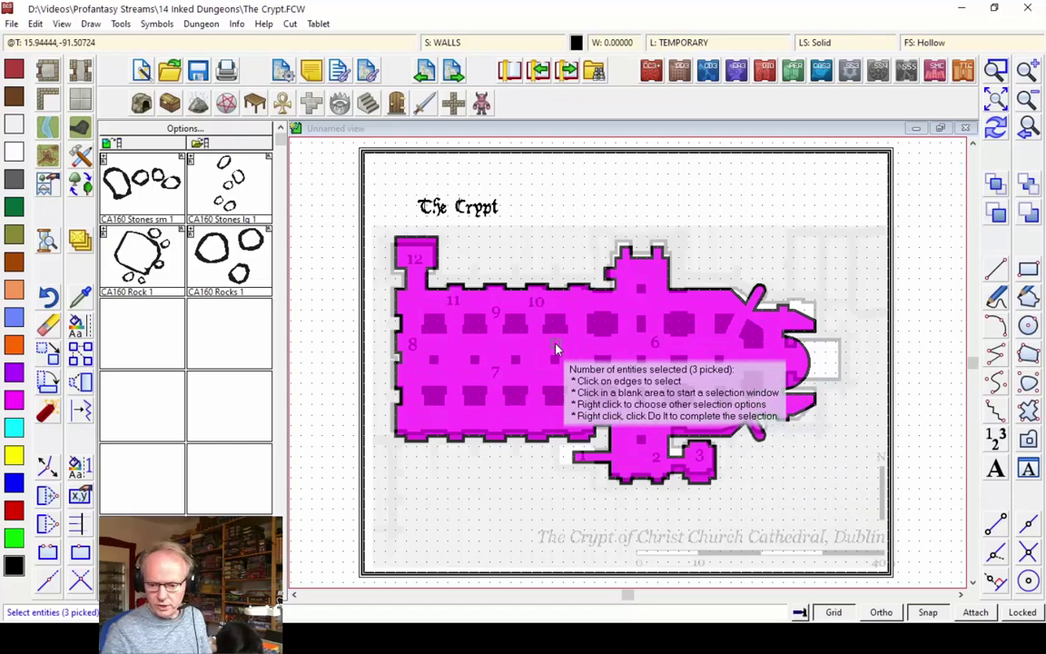
key(ctrl+shift+s)
click(444, 248)
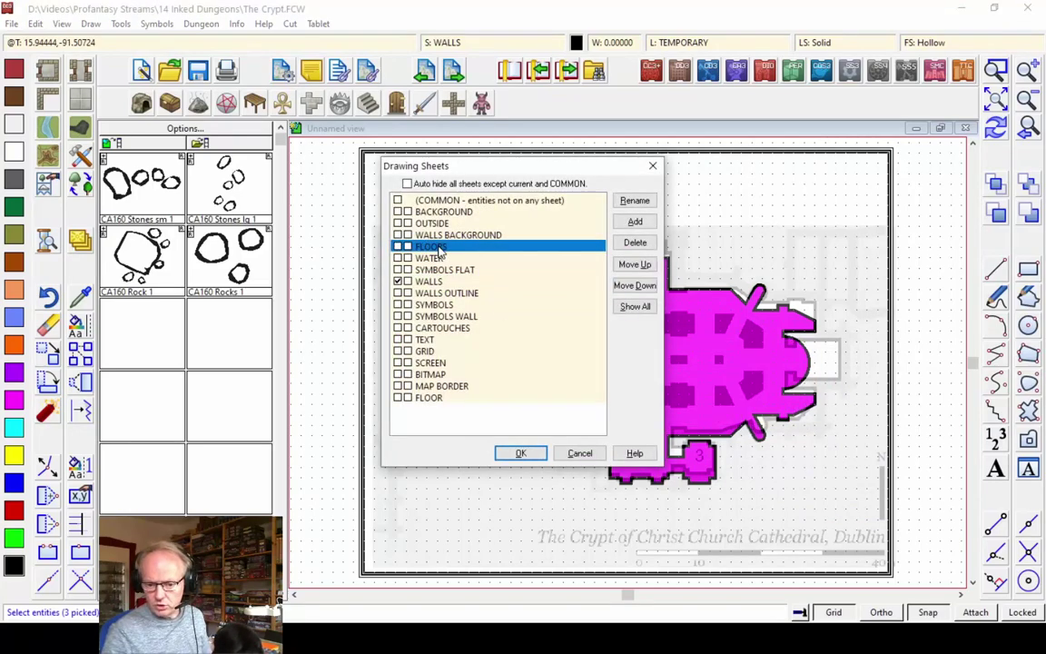
click(522, 454)
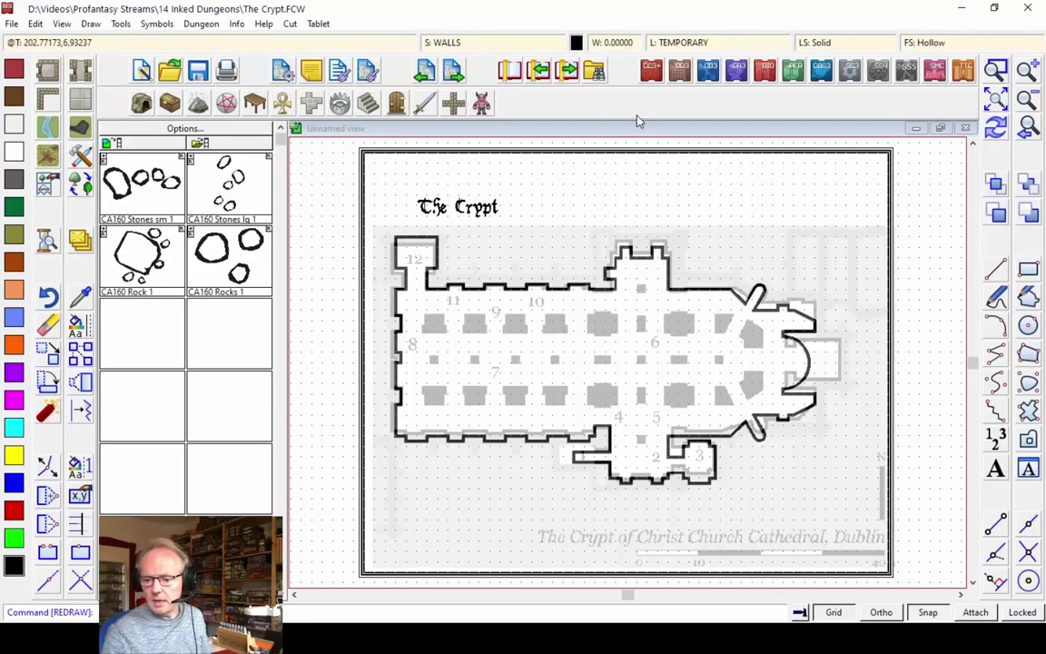
- Hide the BITMAP sheet and examine the wall outline and shadows of the small room at the crypt's upper-left corner
click(465, 44)
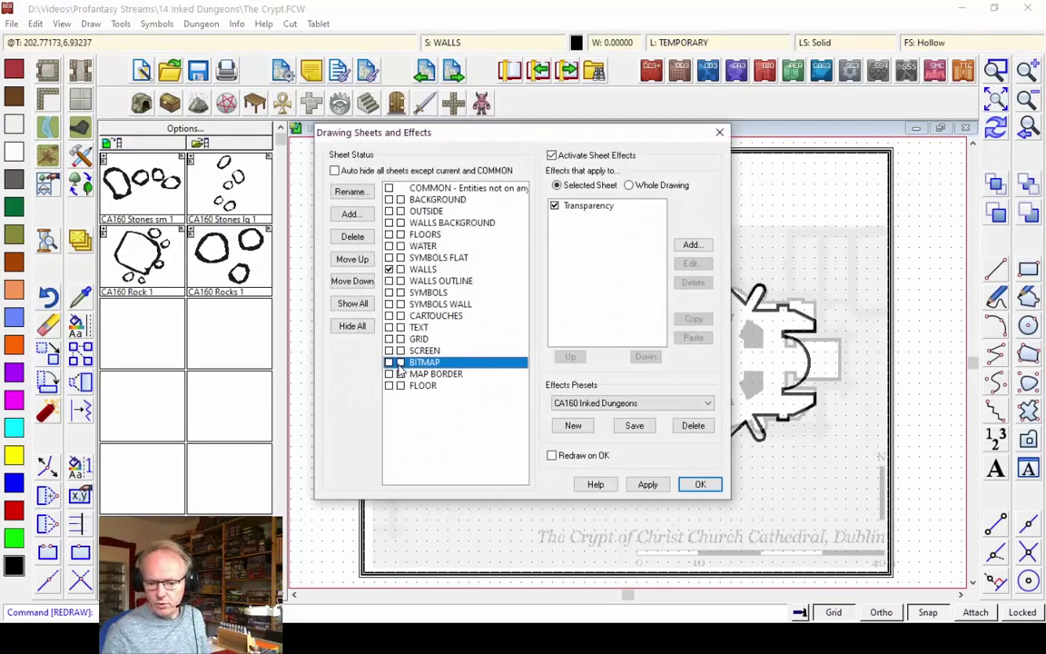
key(Return)
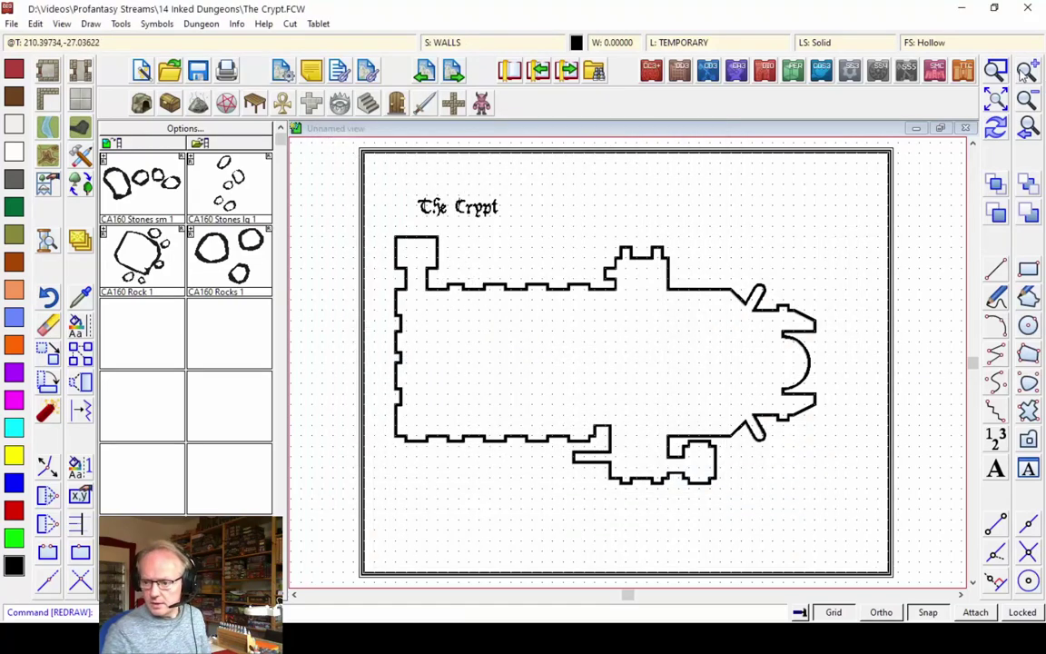
click(1026, 71)
click(380, 219)
click(479, 315)
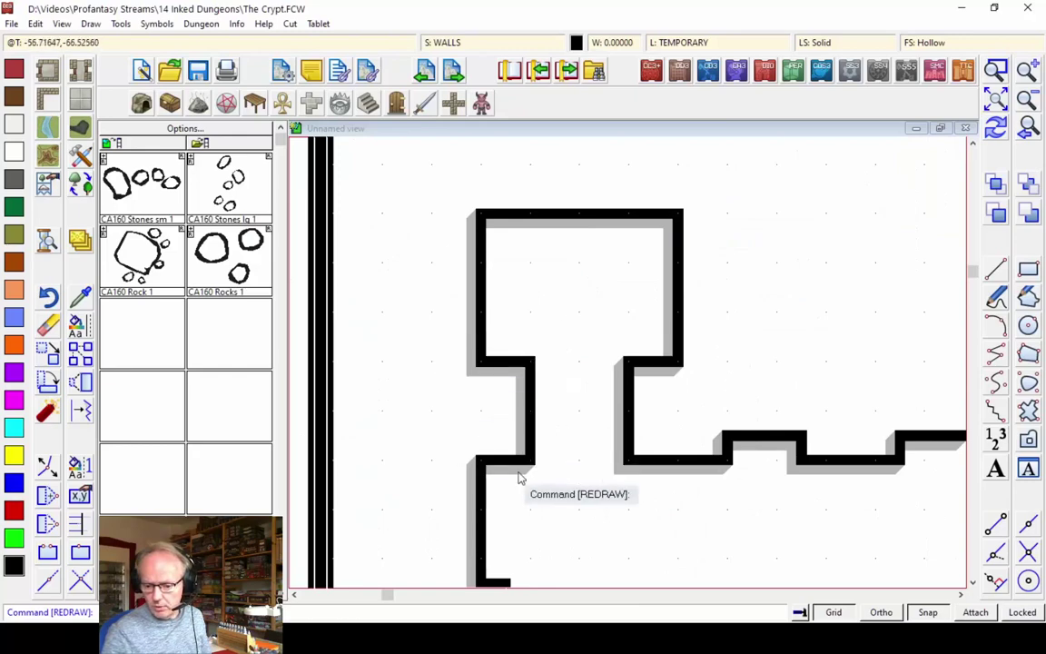
click(1028, 128)
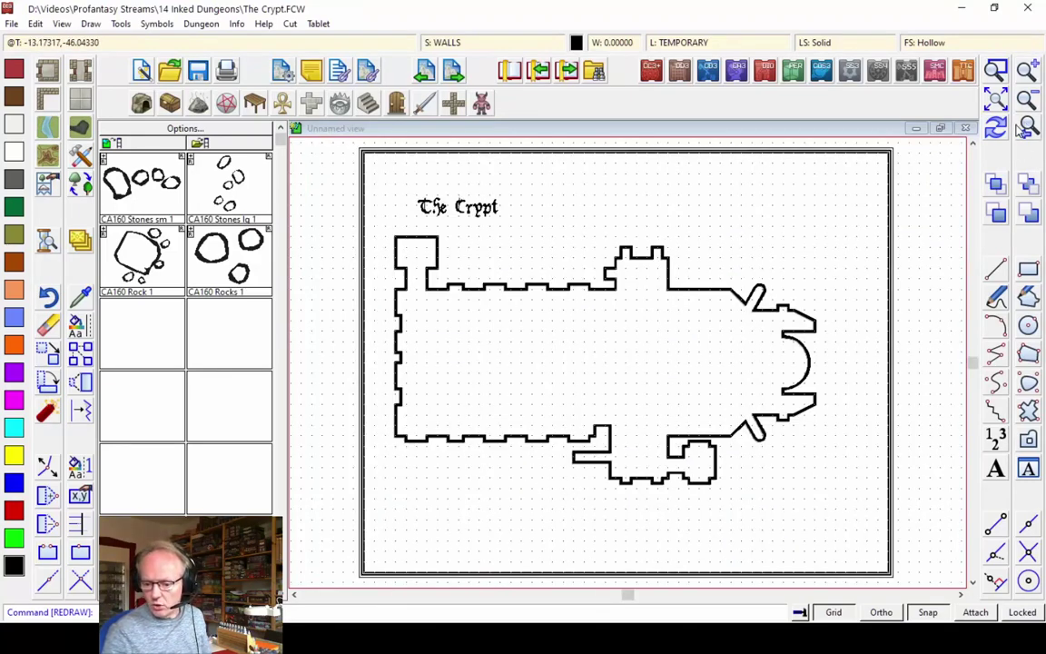
- Examine the walls and shadows of the upper transept up close, and show the BITMAP sheet again
click(996, 70)
click(591, 240)
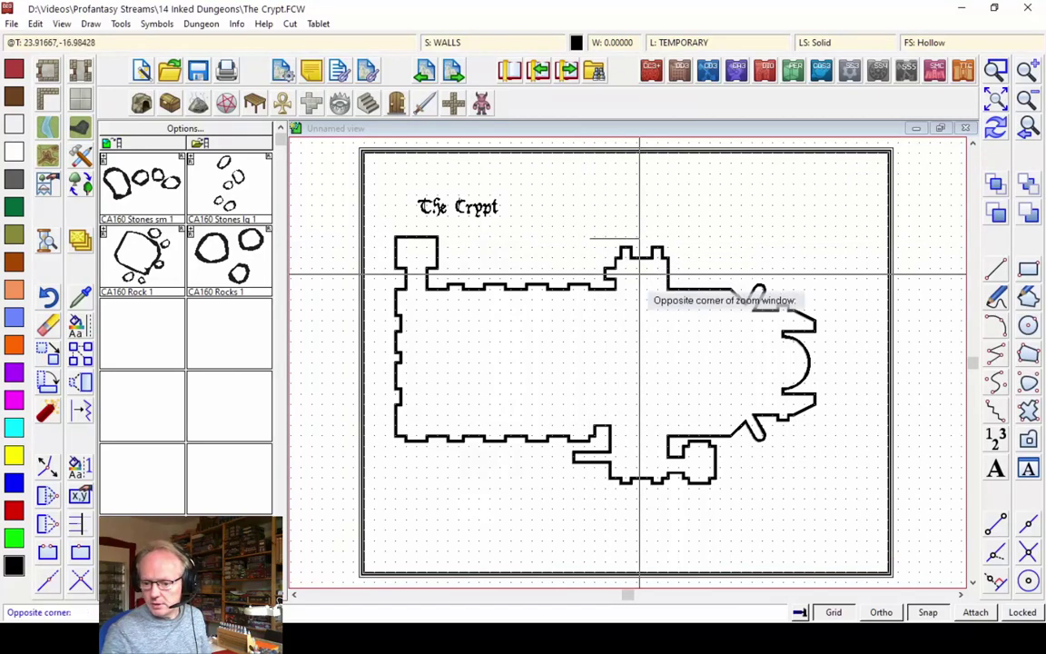
click(696, 319)
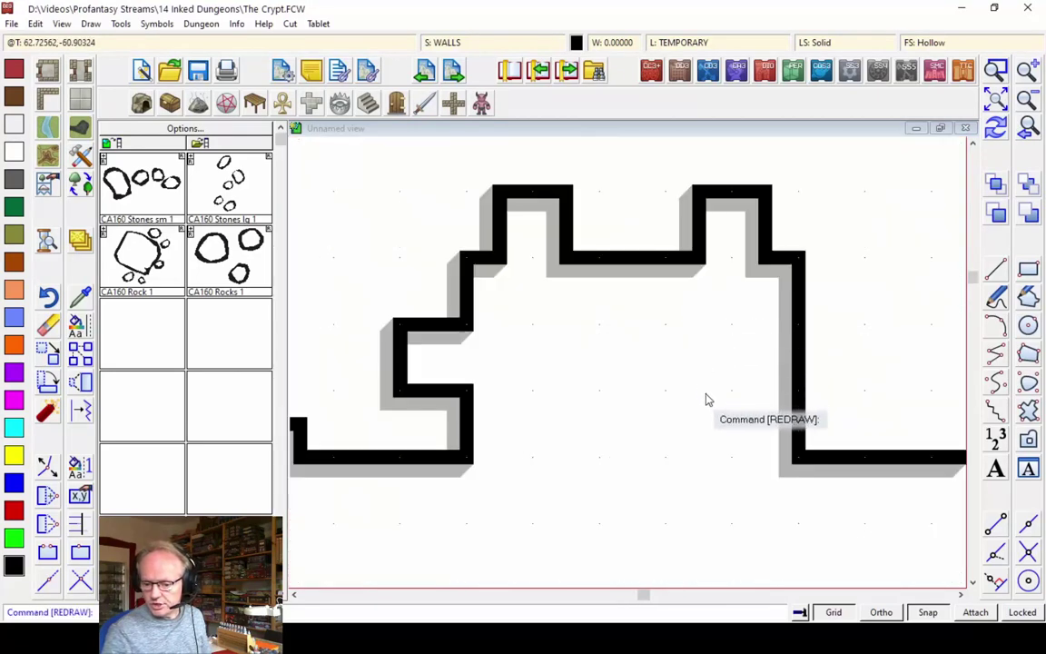
click(1028, 128)
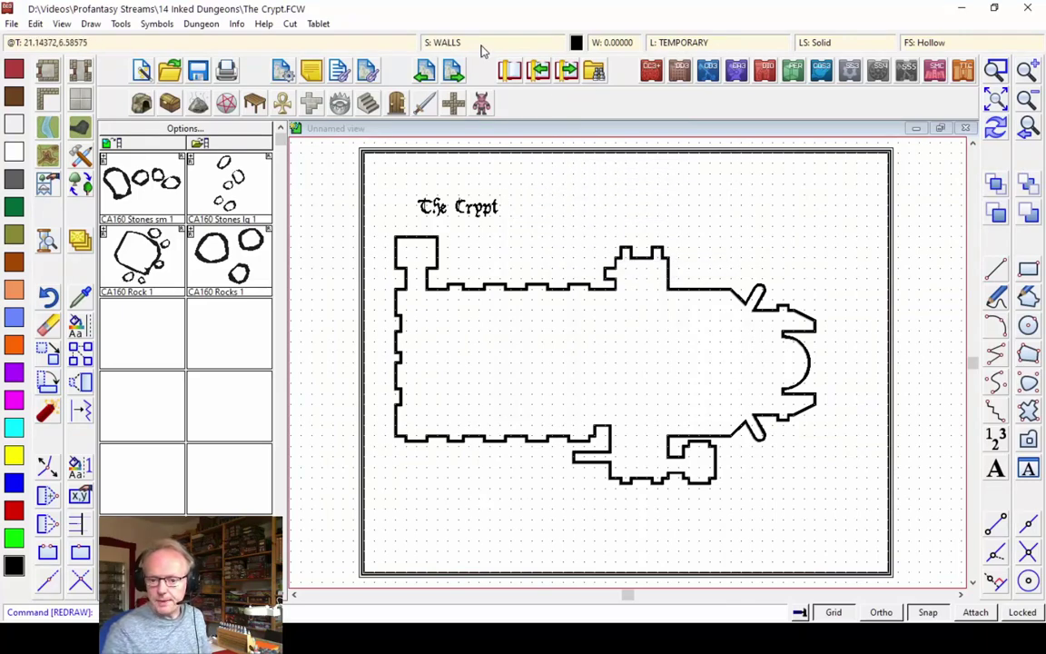
click(443, 42)
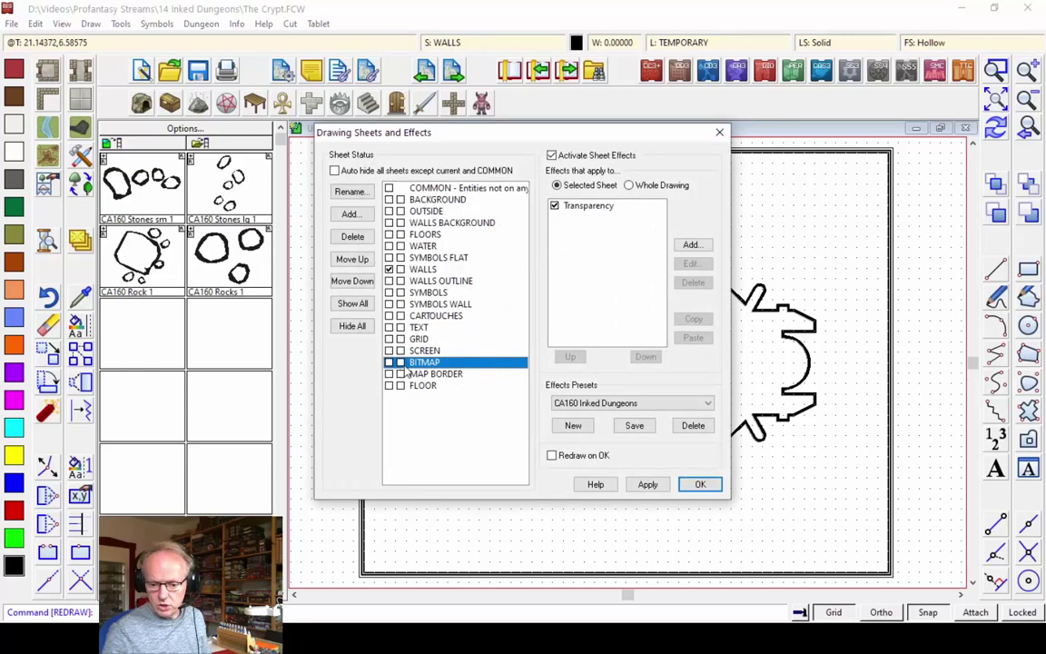
click(701, 484)
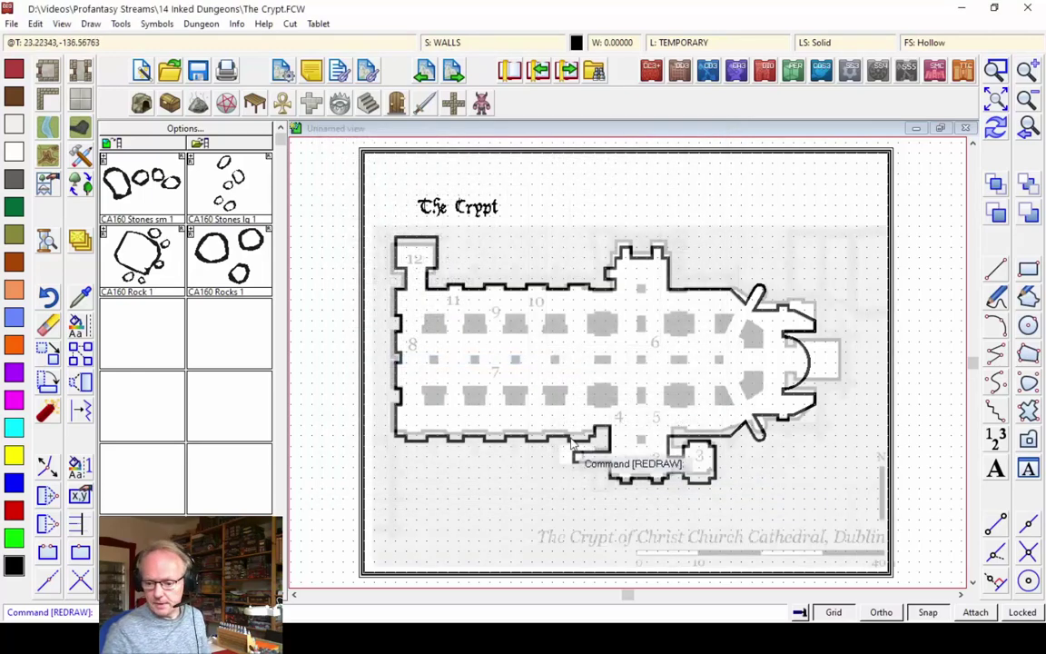
- Measure the distance across the passage opening below room 12
click(234, 24)
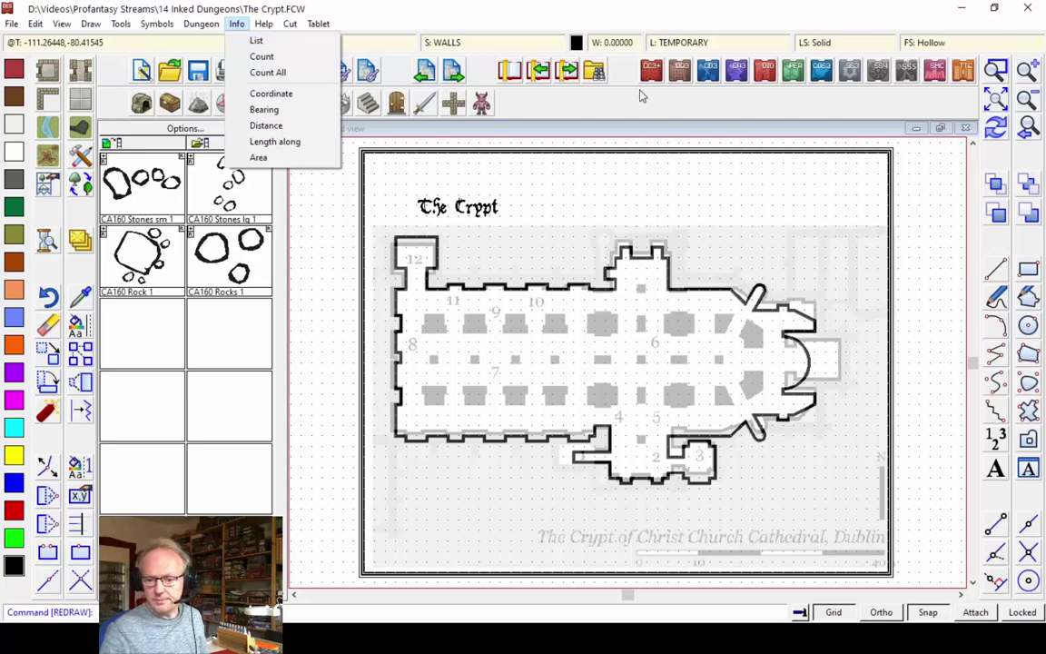
click(464, 12)
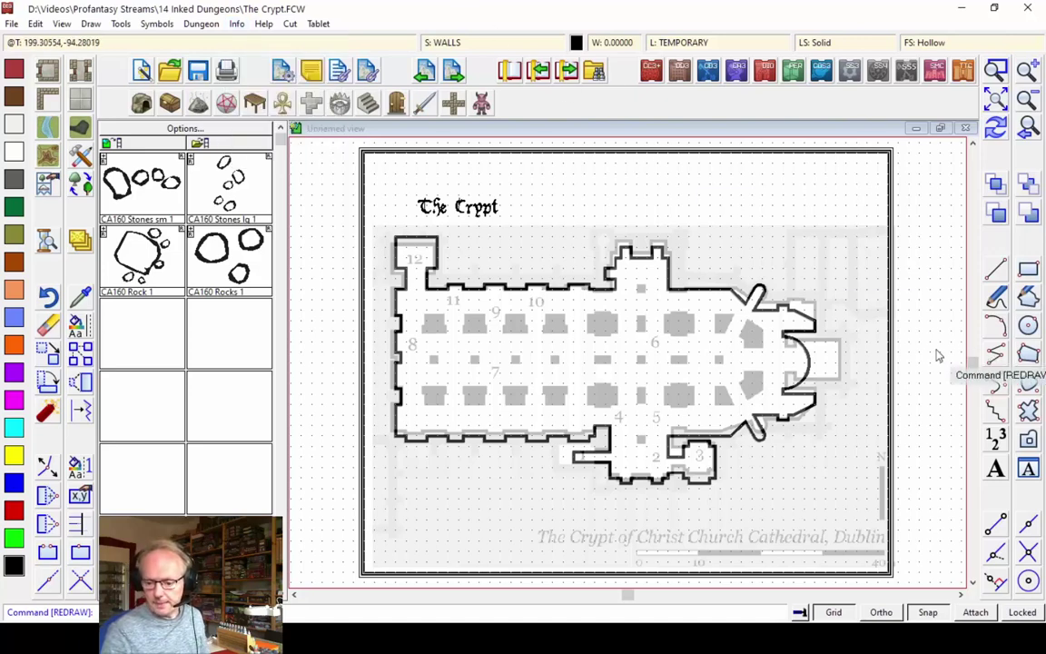
click(238, 25)
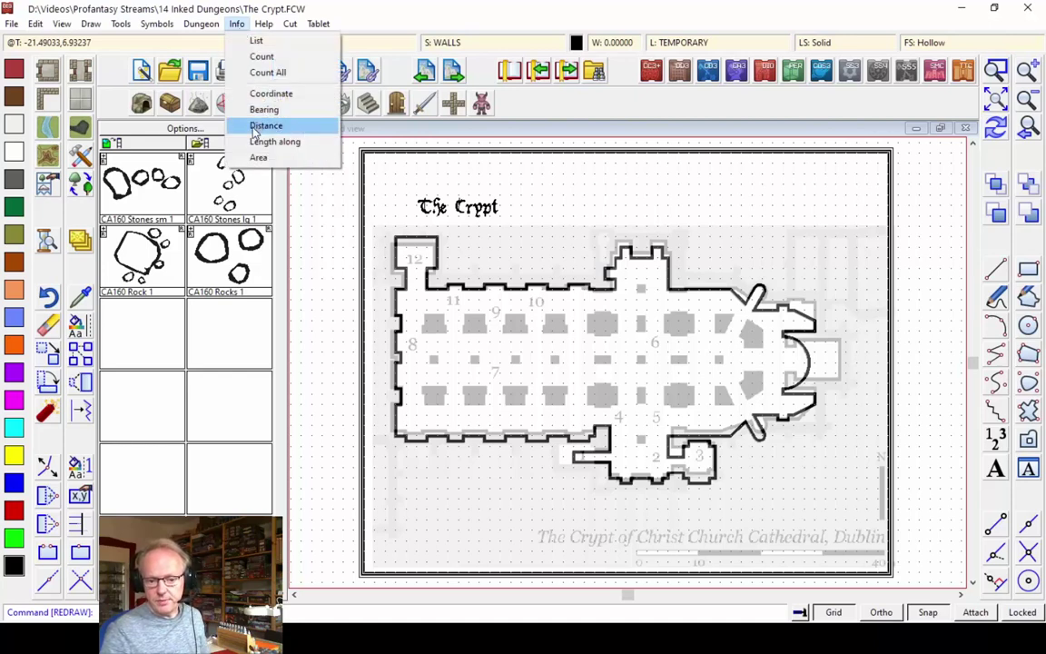
click(263, 126)
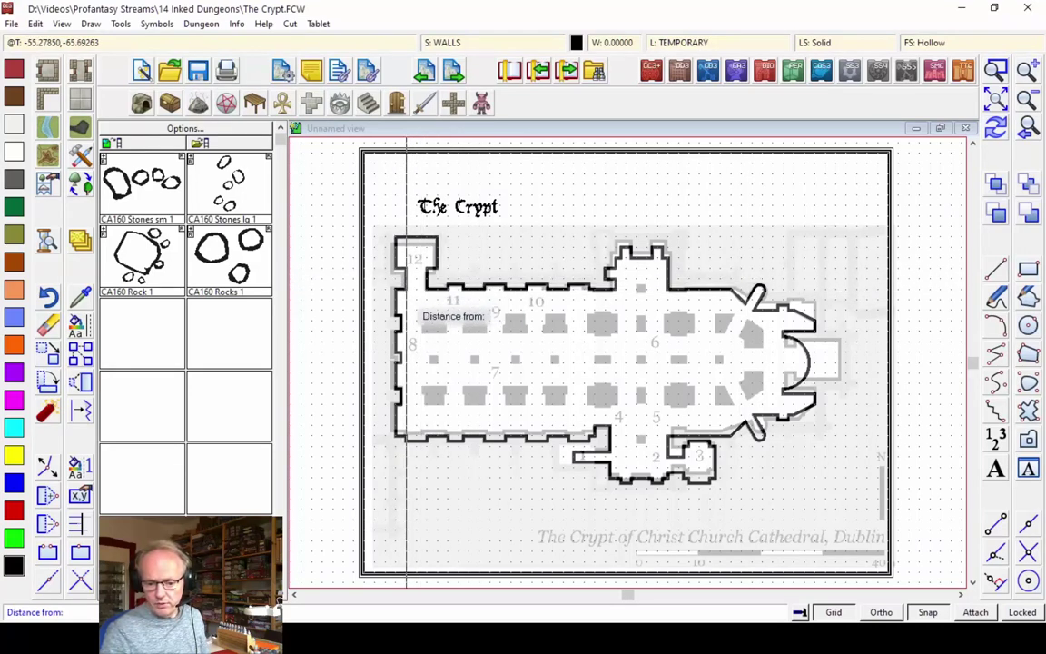
click(406, 291)
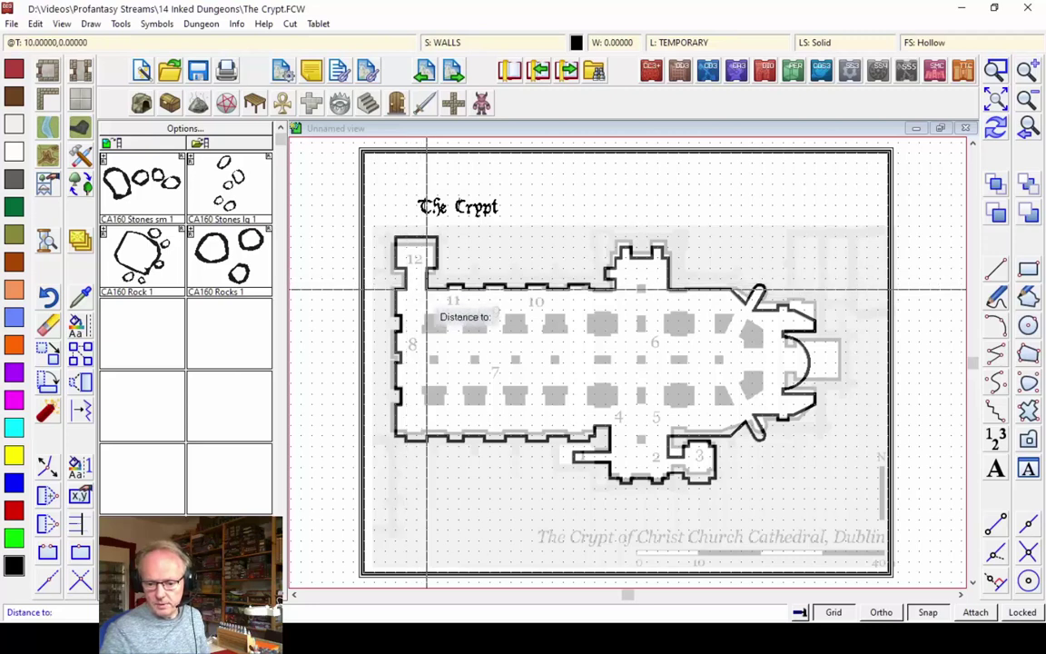
click(382, 359)
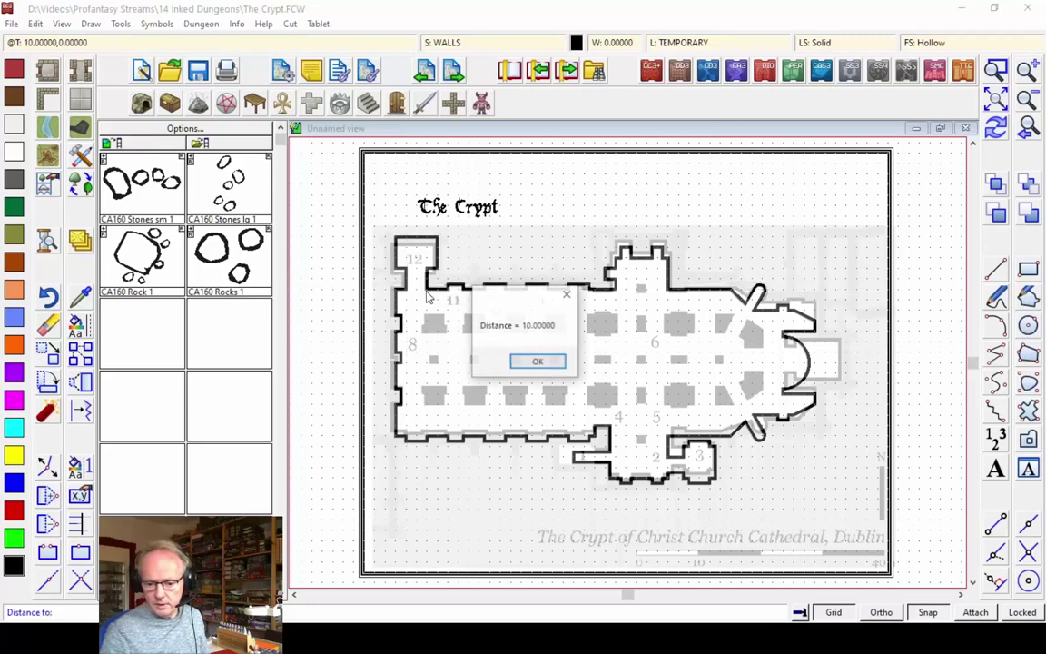
click(525, 363)
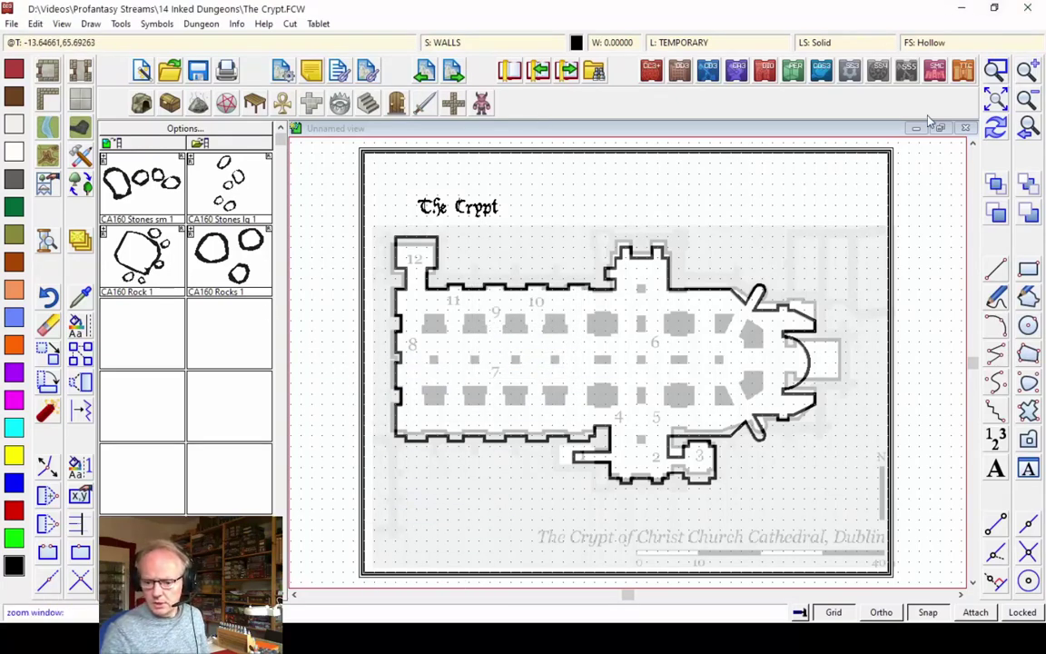
- Trace the first T-shaped pier below number 11 as a closed polygon with the Floor, Interior Walls drawing tool
key(F3)
click(382, 271)
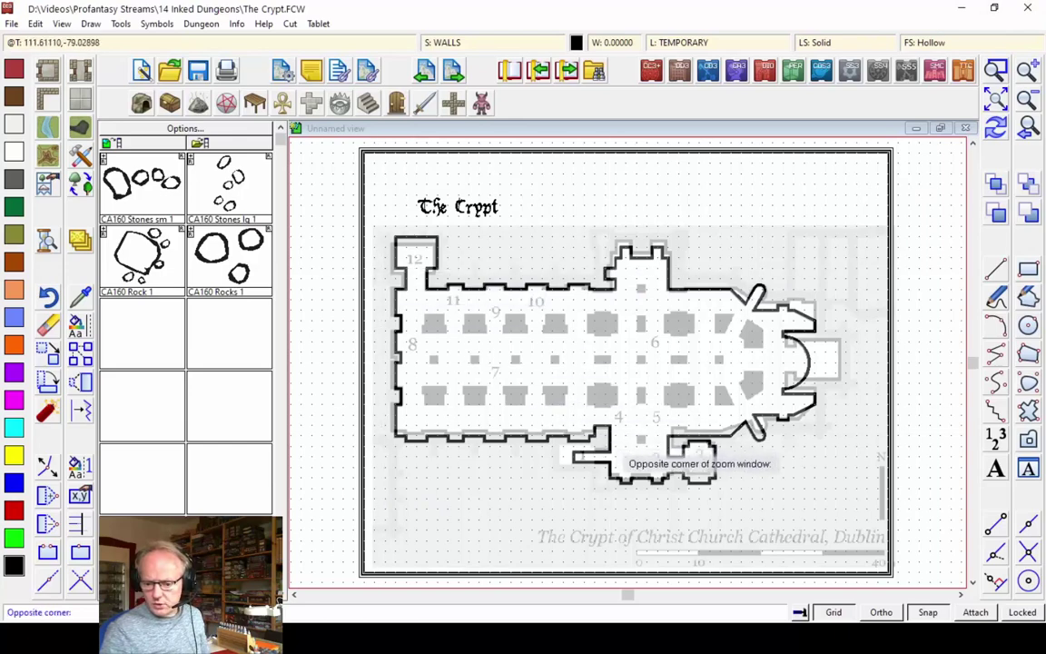
click(671, 459)
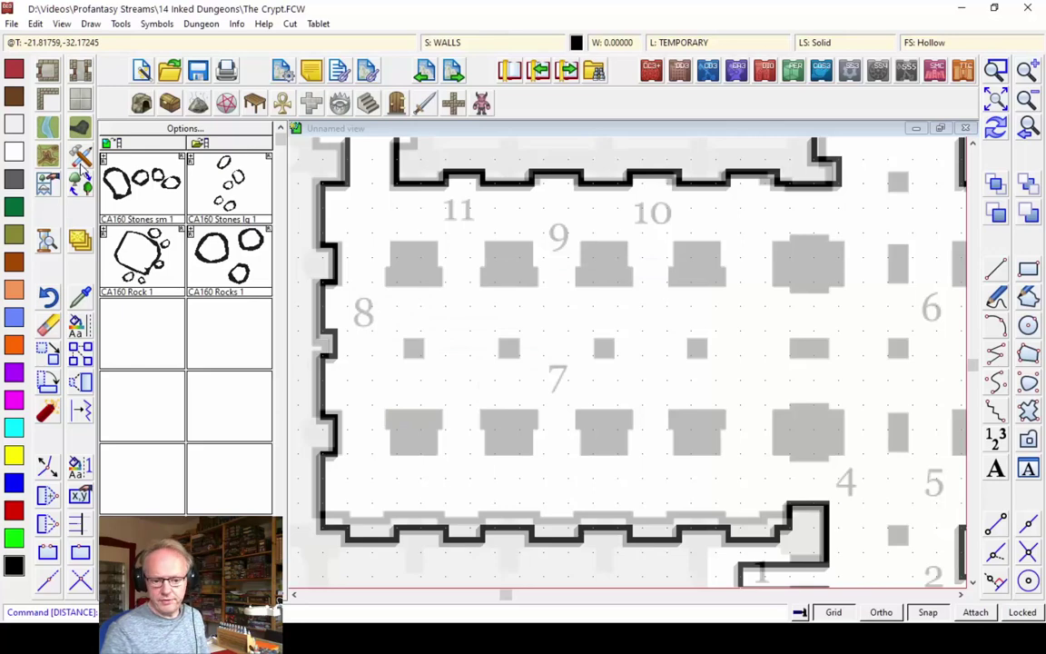
click(82, 155)
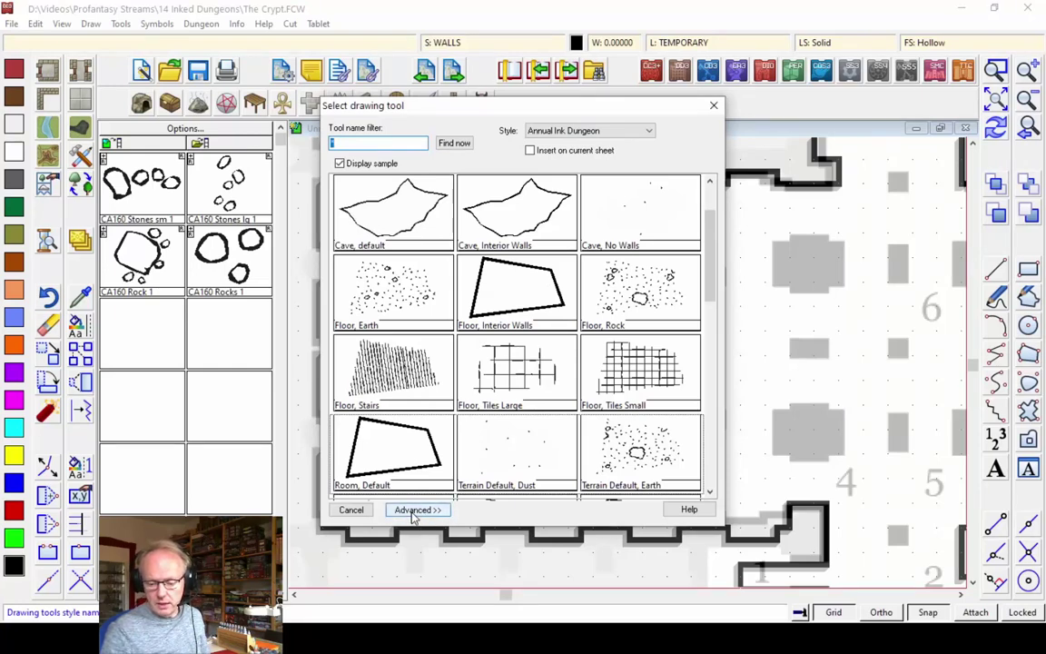
double_click(515, 296)
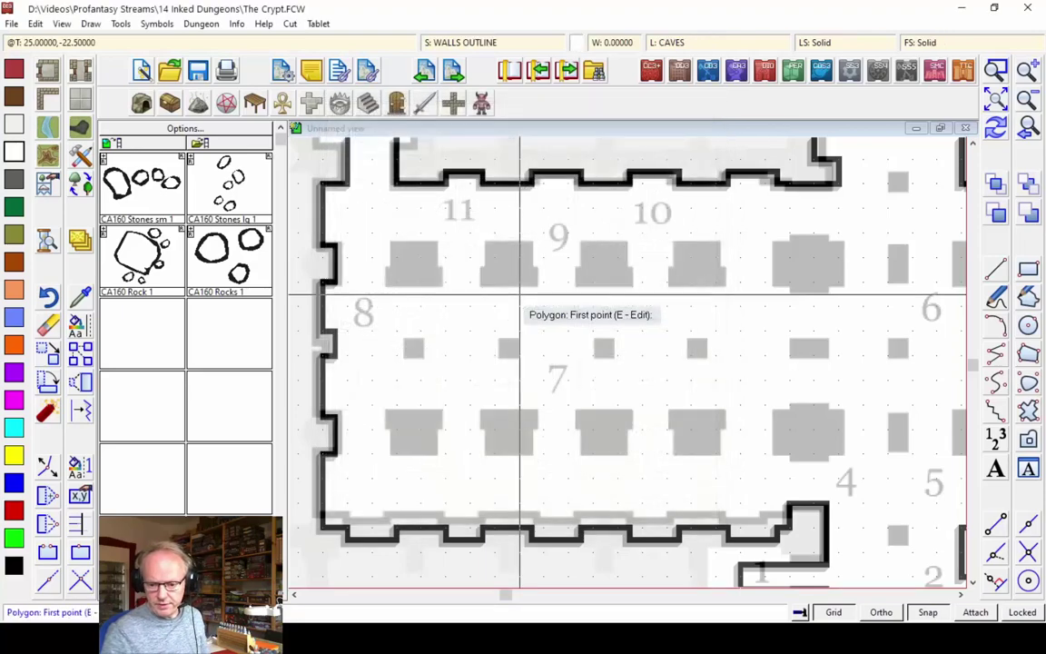
click(397, 246)
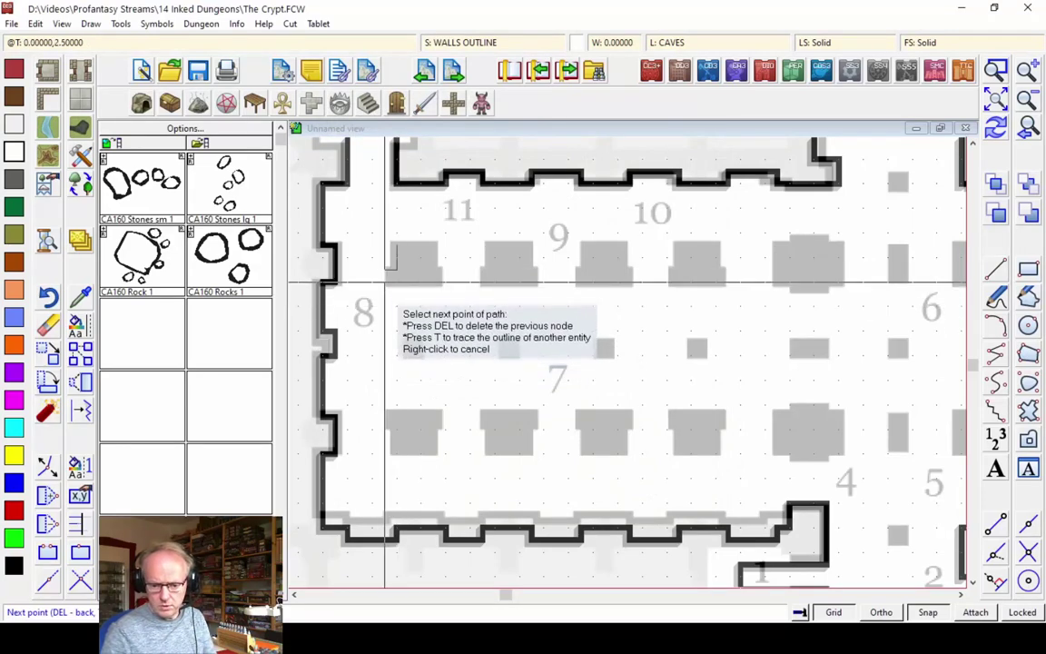
click(445, 282)
click(445, 270)
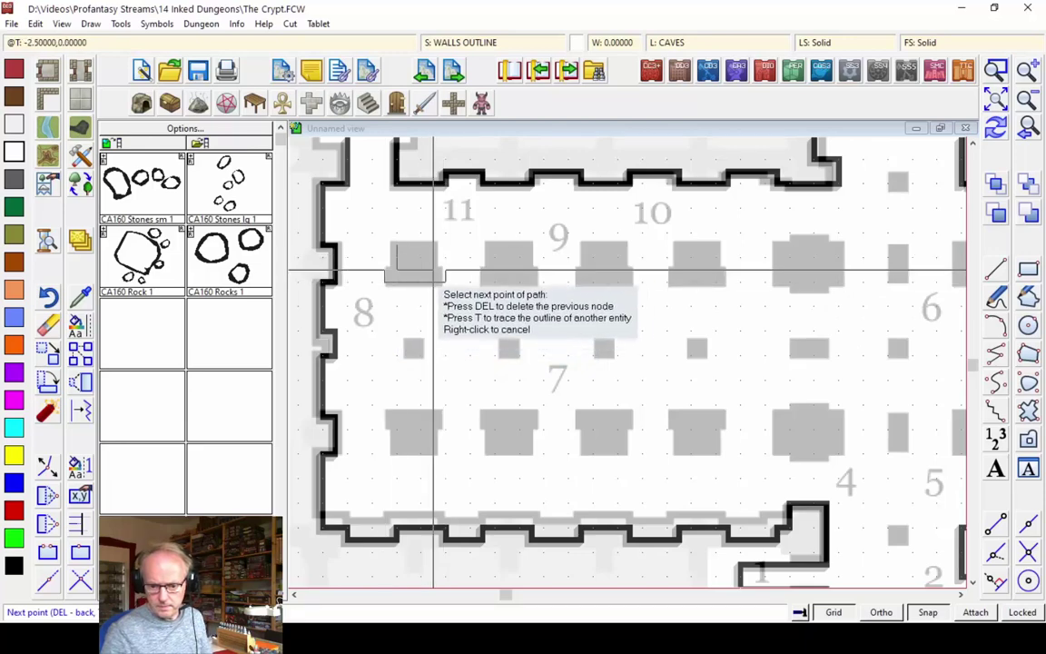
click(433, 270)
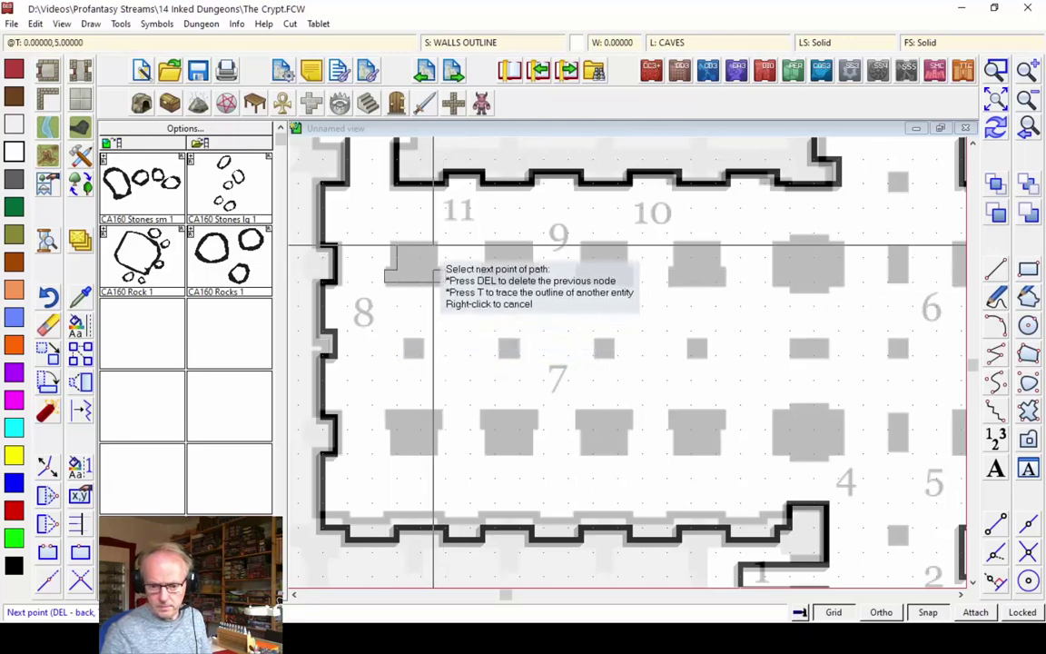
right_click(433, 246)
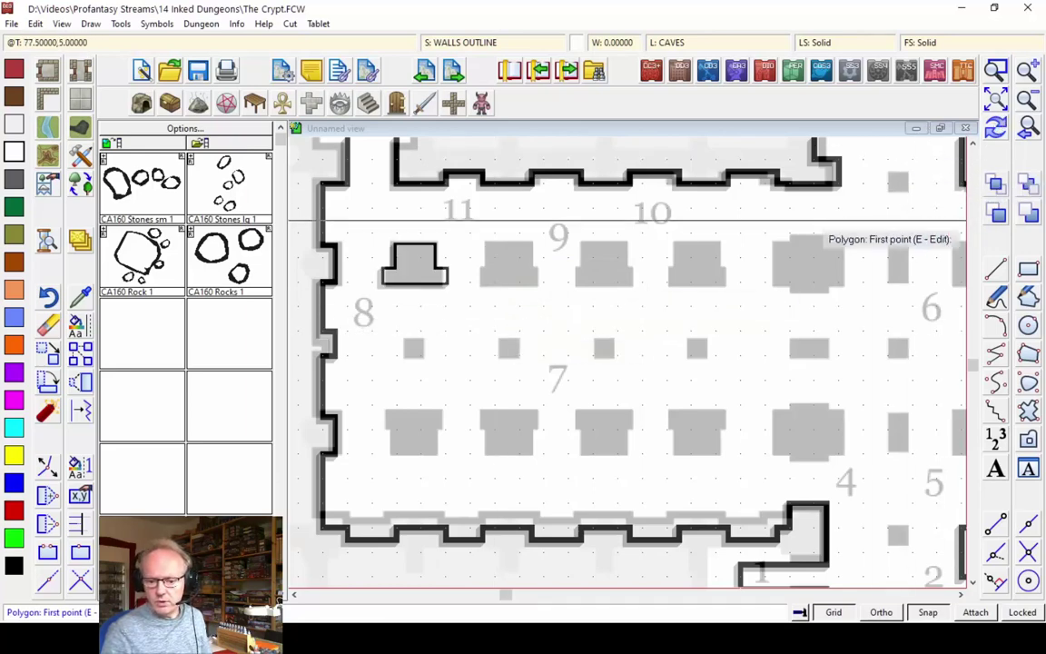
key(Escape)
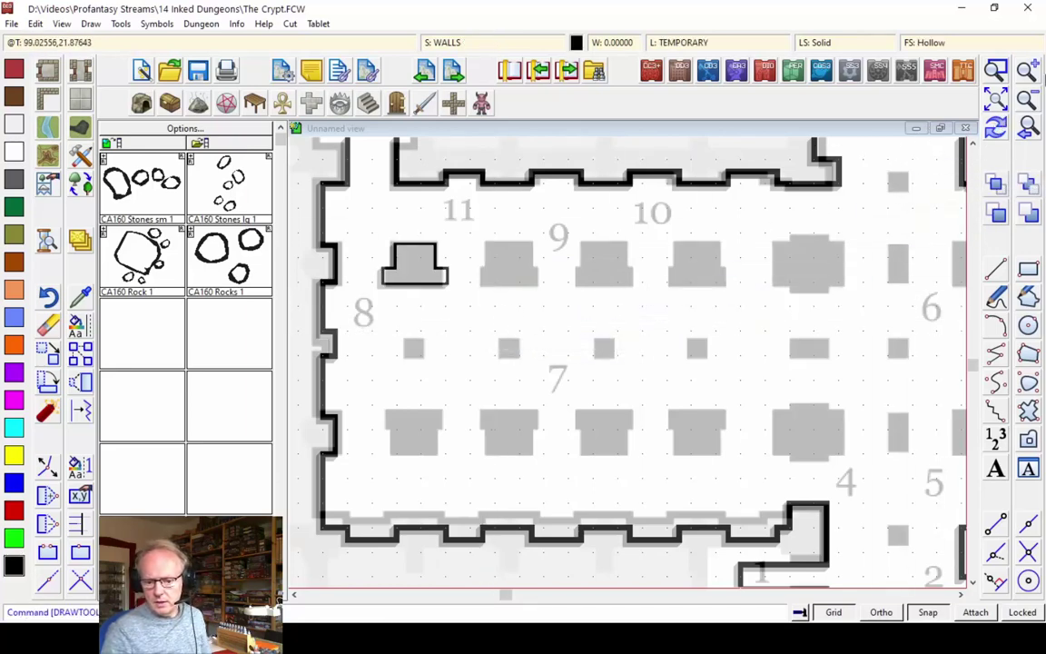
- Examine the new pier's outline, fill and shadow up close
click(996, 70)
click(363, 229)
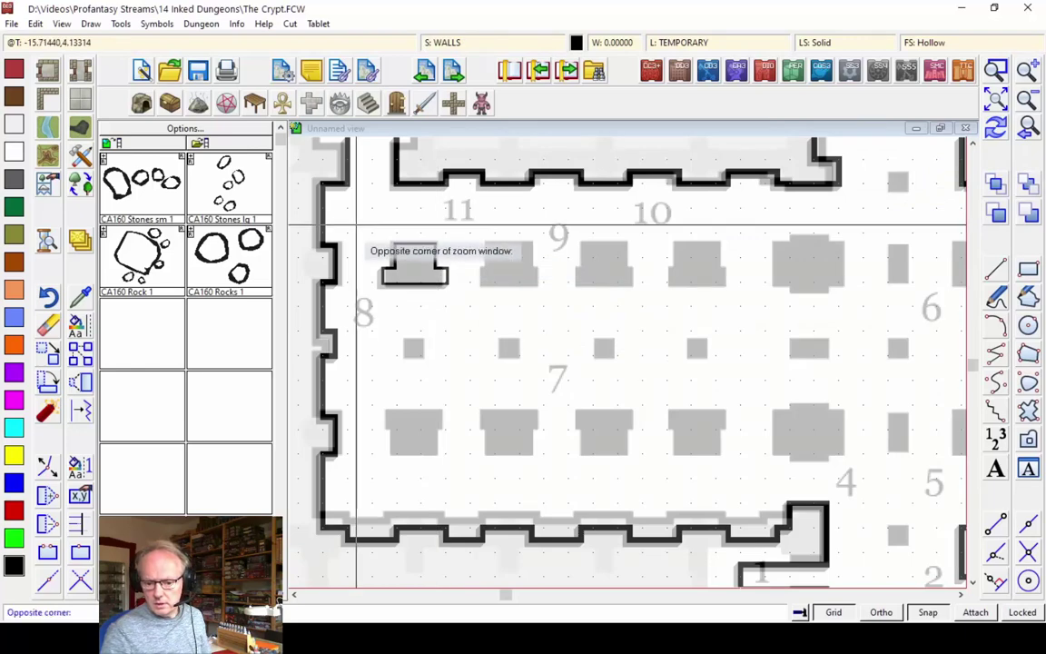
click(455, 314)
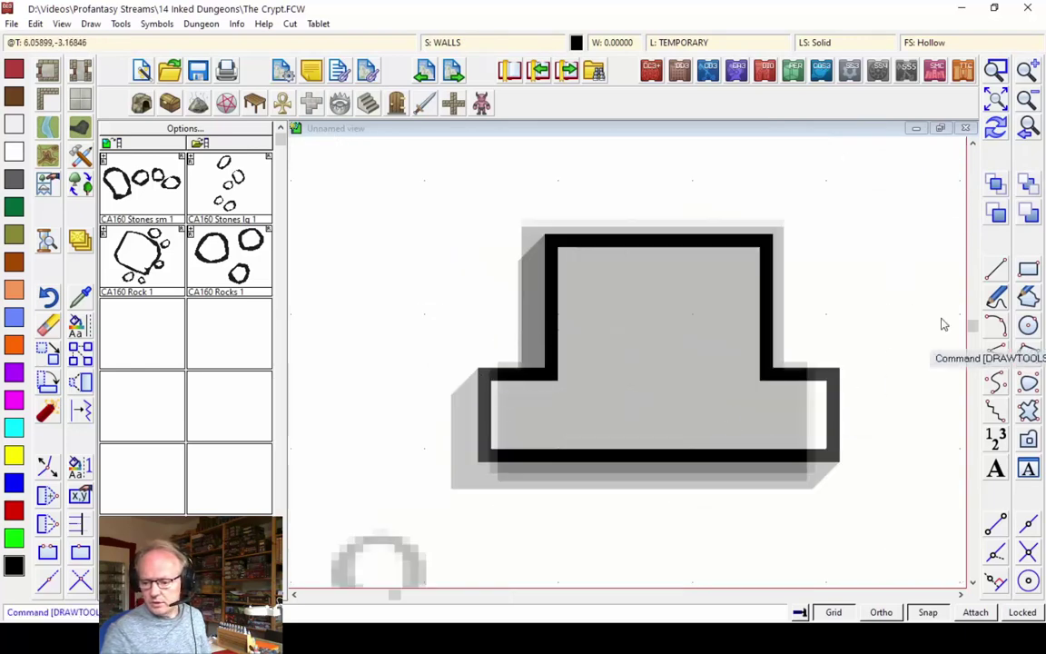
click(1024, 132)
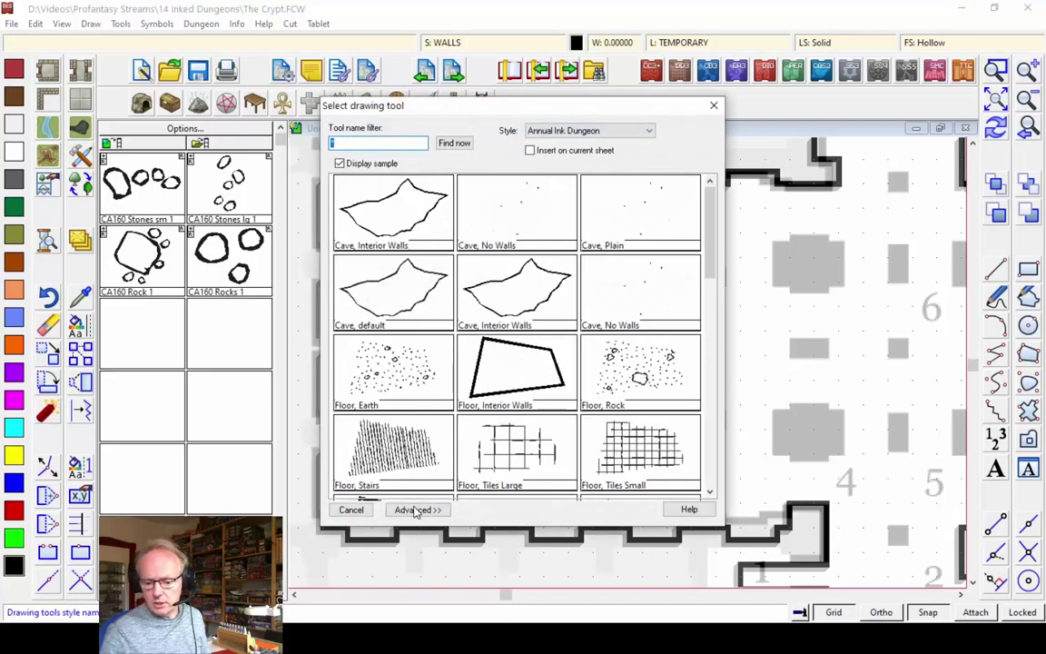
- Examine the main entity properties of the Floor, Interior Walls drawing tool in its advanced settings
click(417, 511)
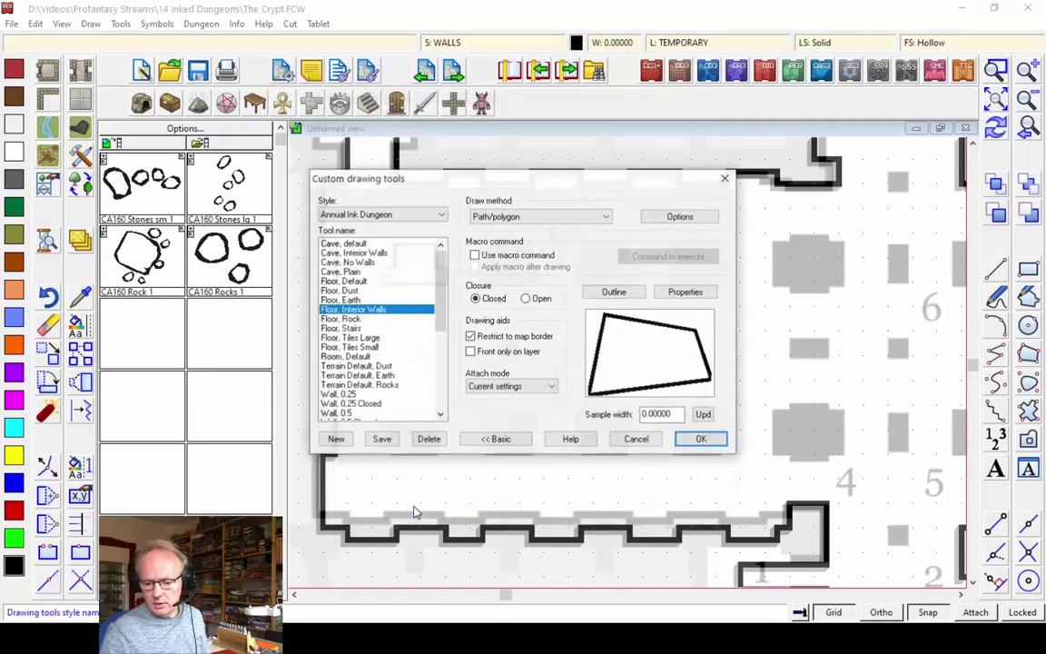
click(497, 439)
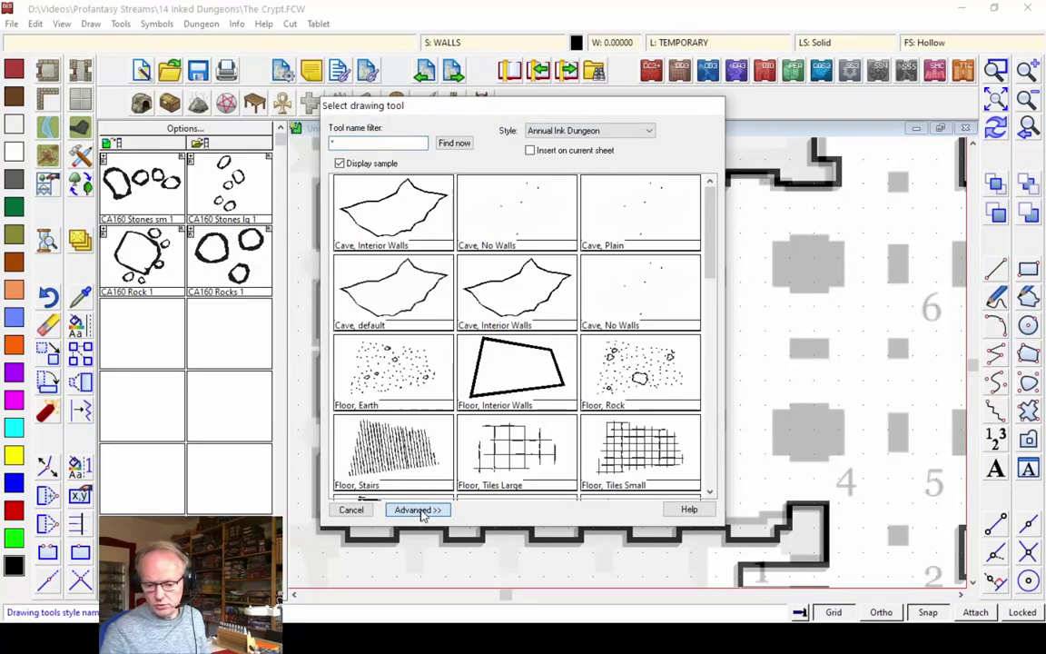
click(419, 511)
click(357, 318)
key(Up)
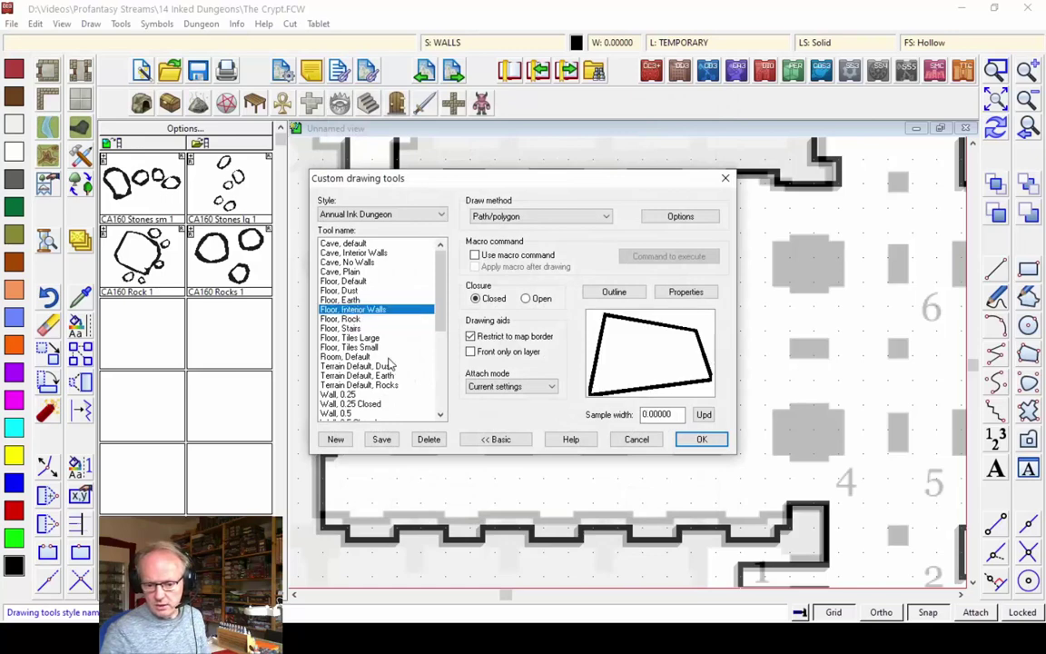
click(694, 297)
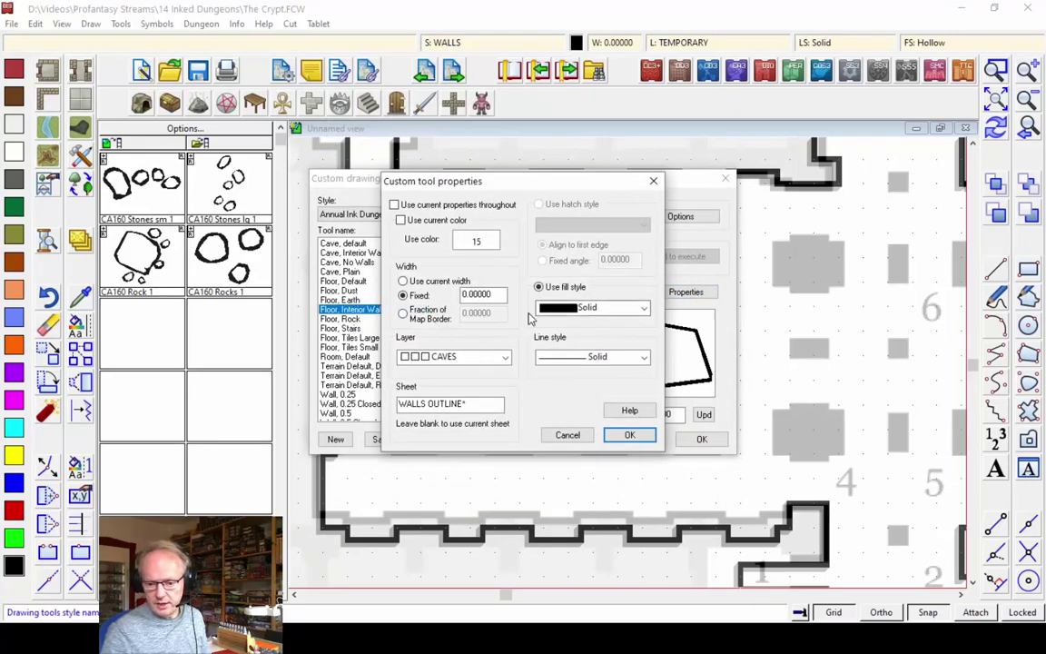
click(567, 434)
- Try a fixed outline width of 0.5 for the Floor, Interior Walls tool, and check the tool's main properties
click(614, 291)
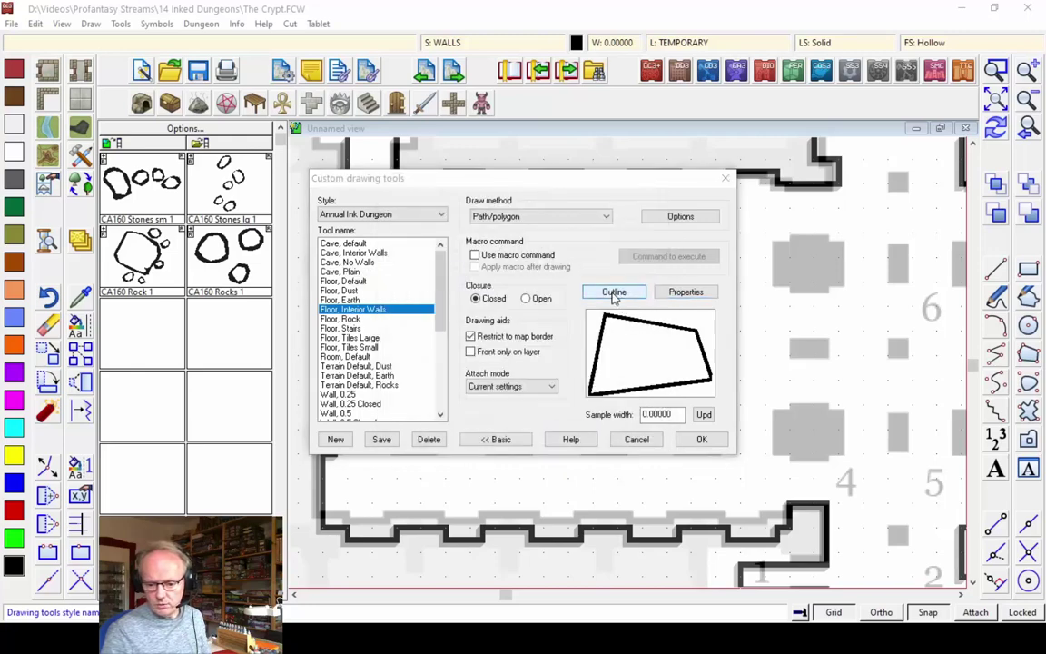
click(520, 367)
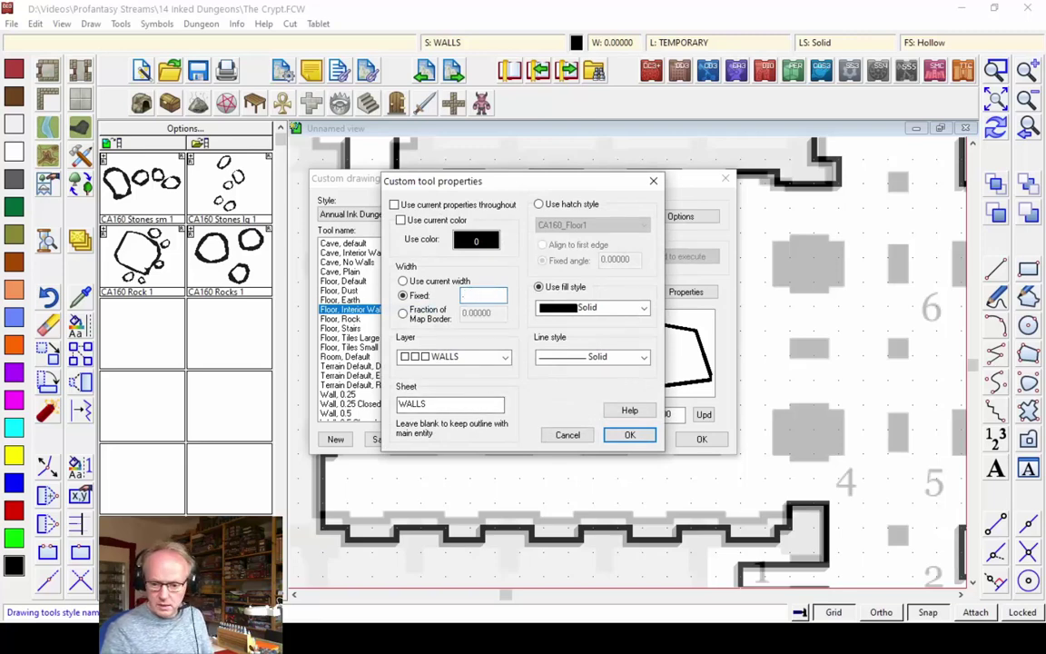
click(630, 436)
click(570, 271)
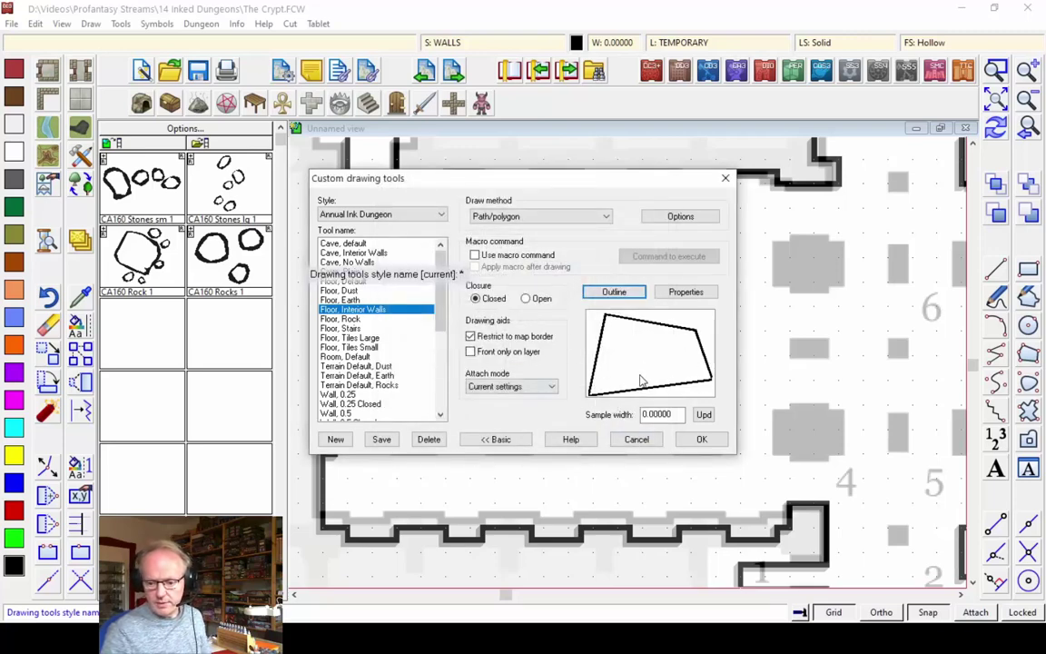
click(687, 293)
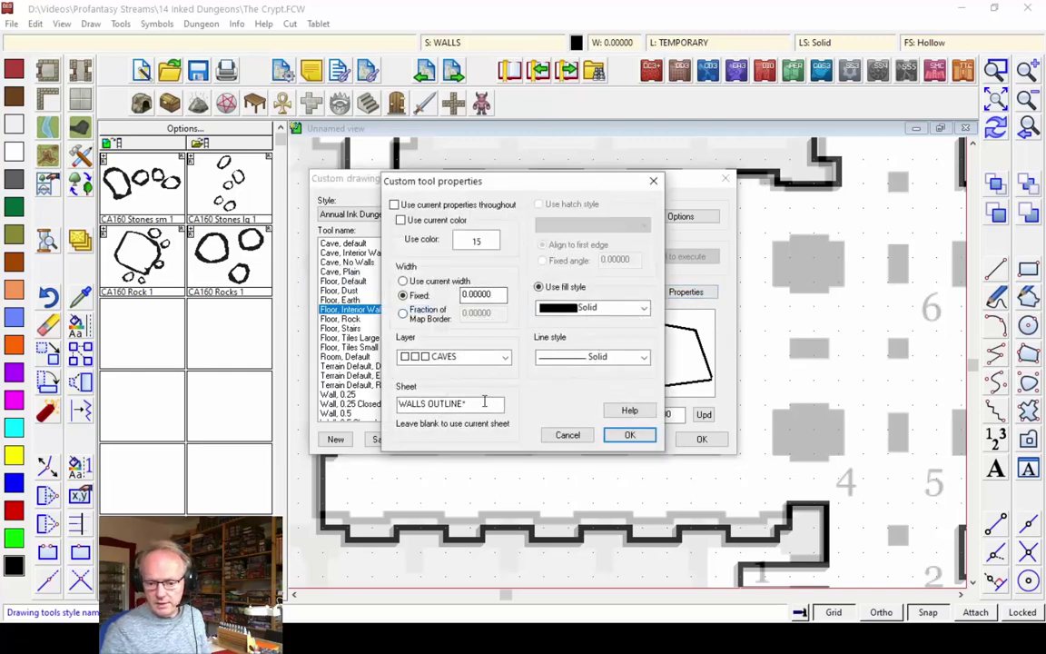
click(567, 435)
- Restore the thicker outline width of the Floor, Interior Walls tool and accept the tool for drawing
click(621, 294)
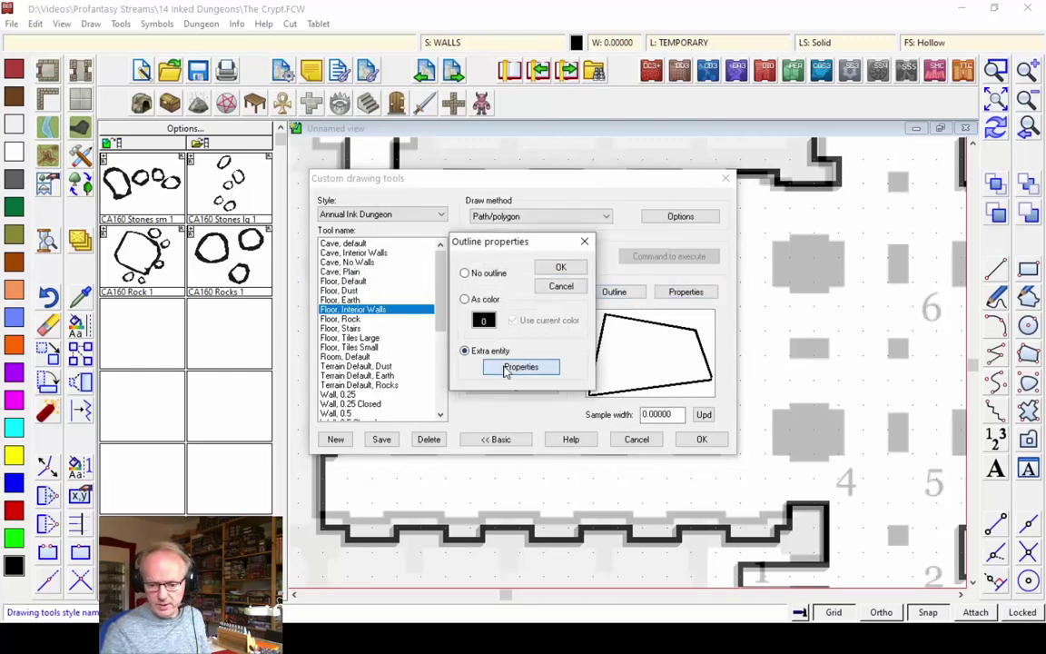
click(519, 368)
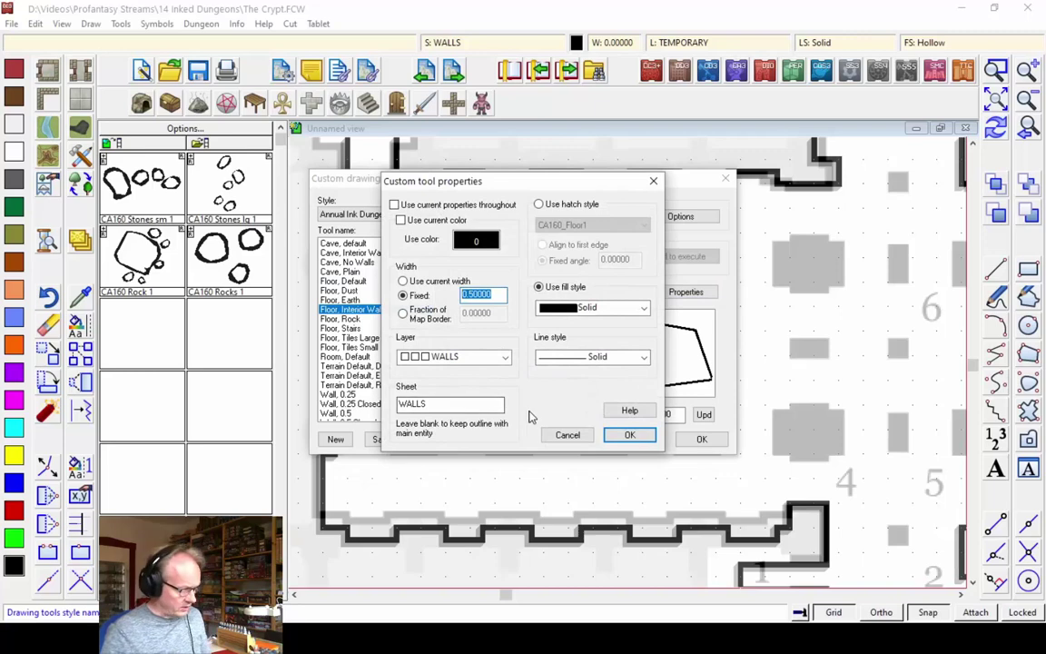
text(0)
click(626, 435)
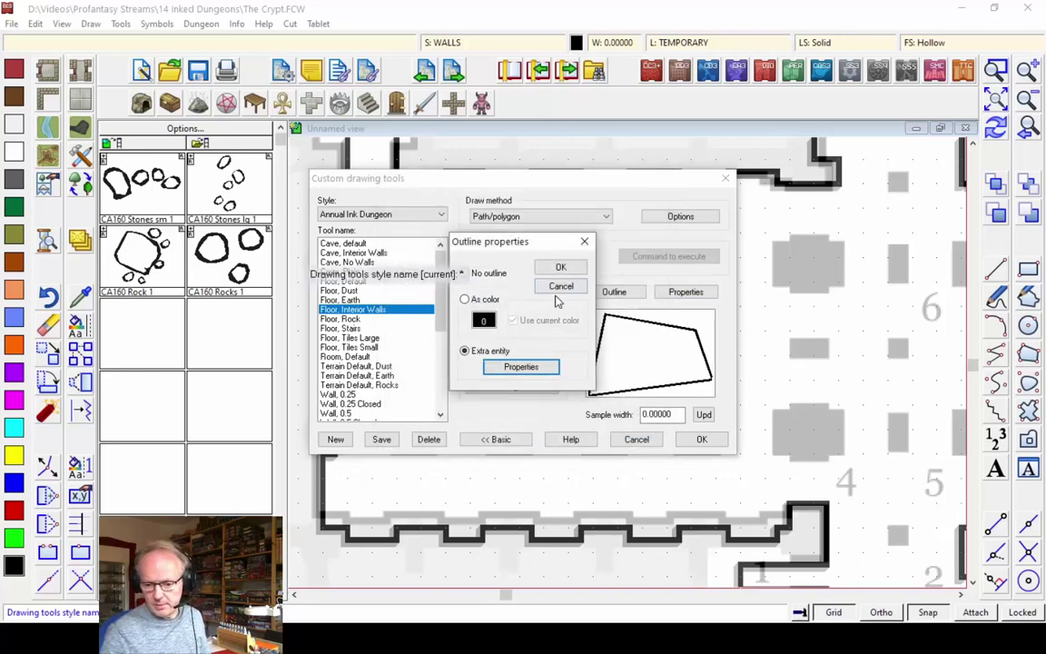
click(556, 269)
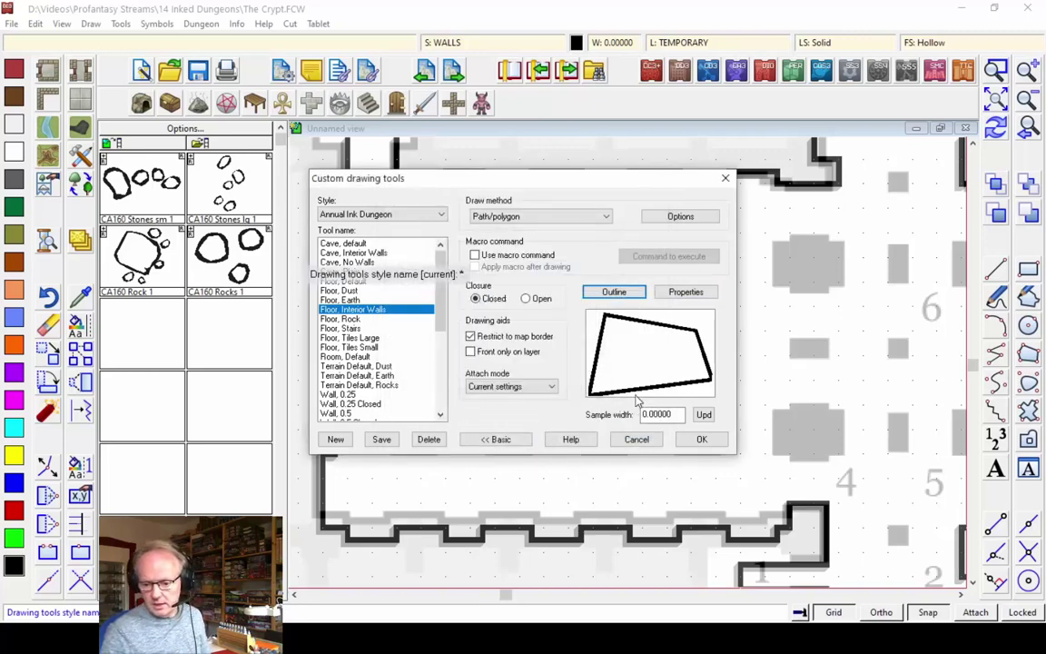
click(683, 441)
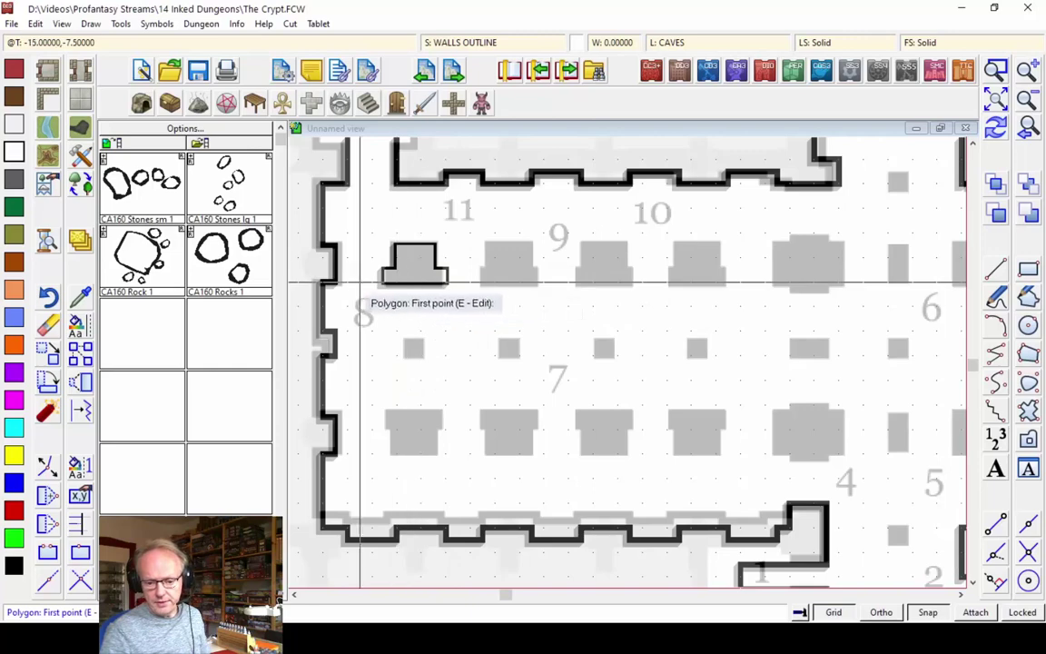
- Examine the first T-shaped pier's outline and the adjacent west wall up close
click(997, 71)
click(311, 226)
click(463, 308)
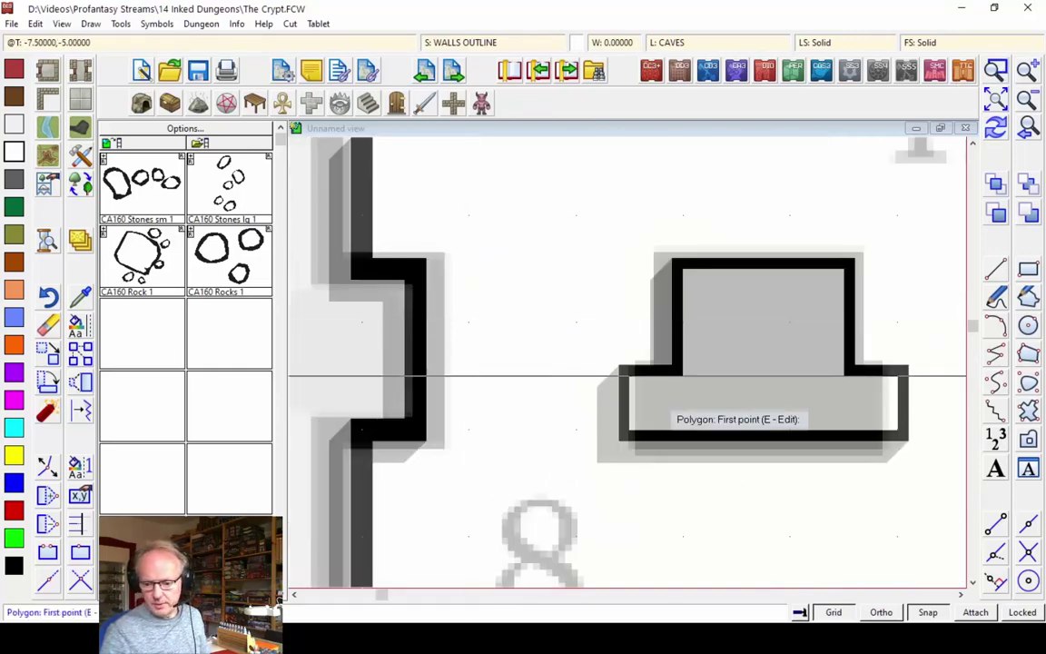
click(1029, 101)
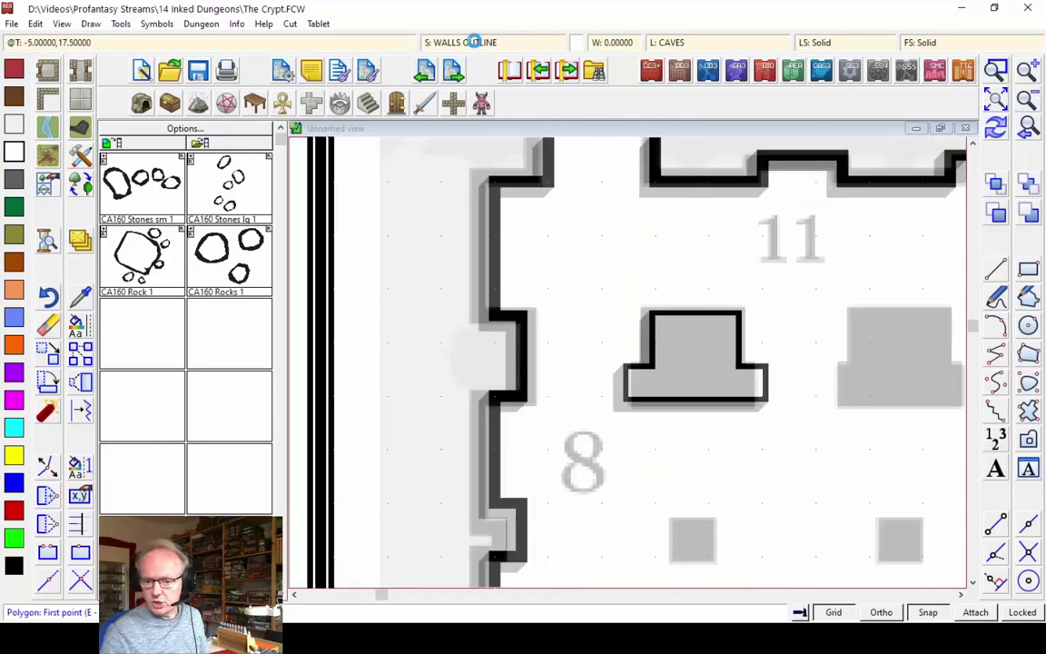
- Make WALLS the current sheet, hide WALLS OUTLINE to compare the pier's outline, and show that sheet again
click(400, 268)
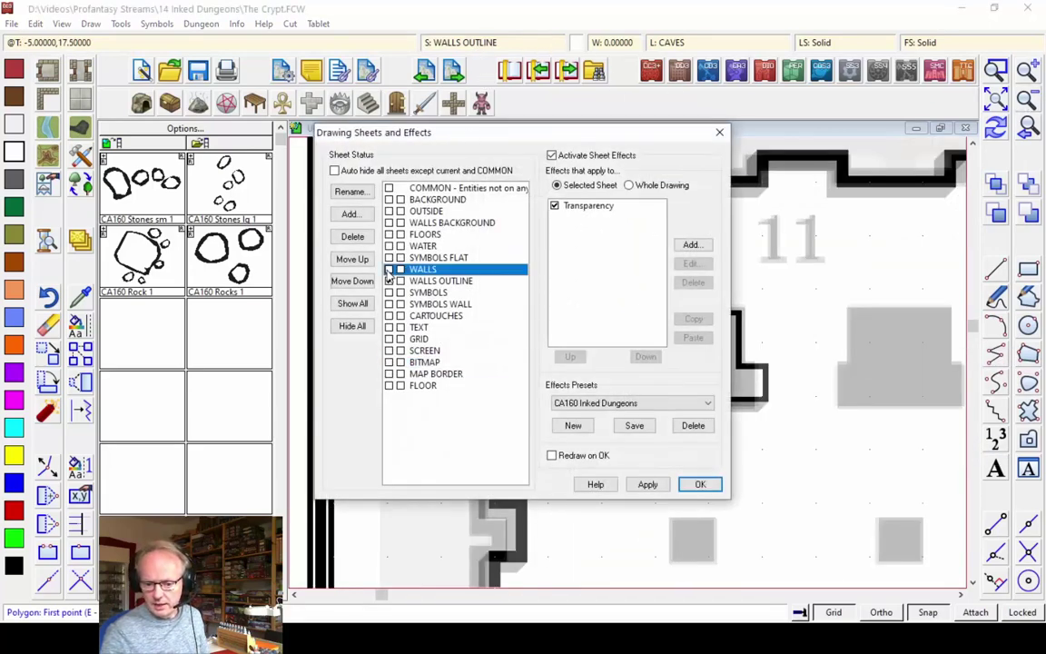
click(401, 280)
click(696, 486)
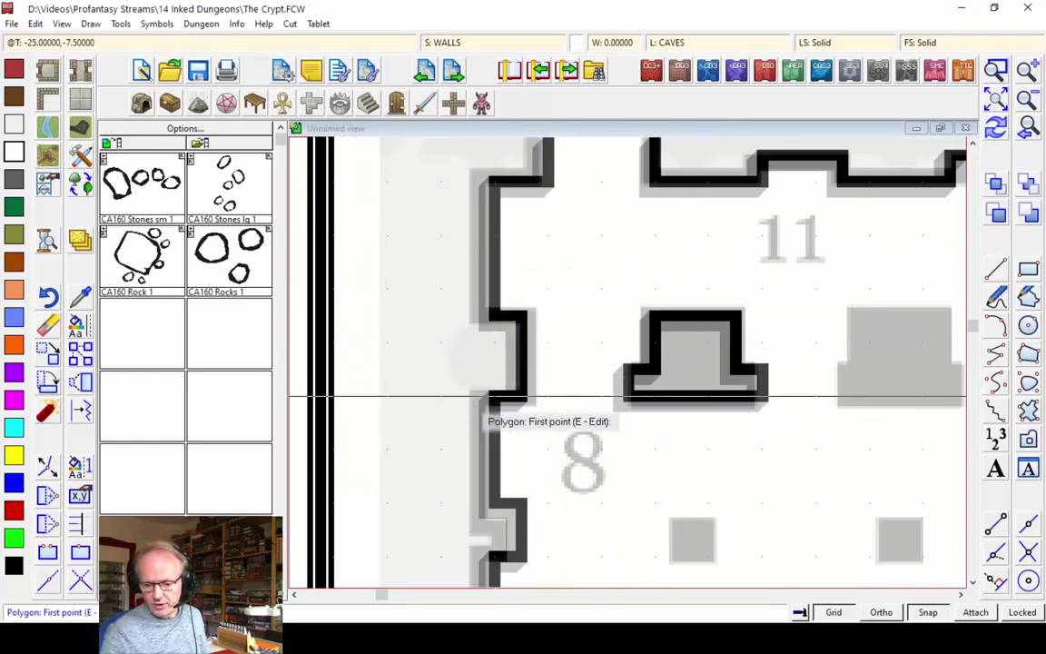
click(452, 46)
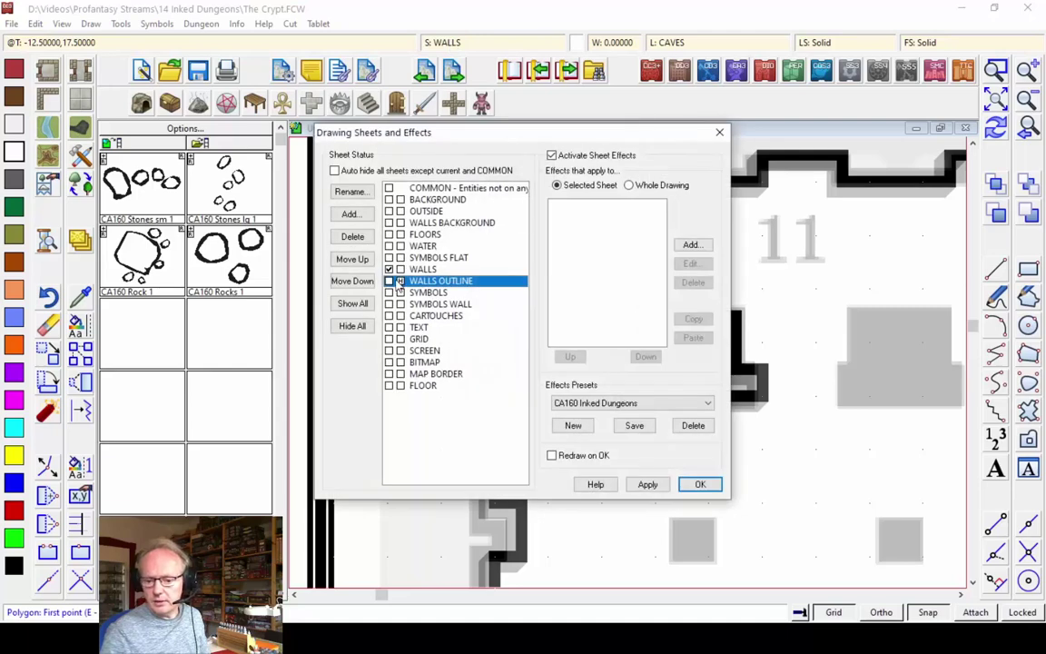
click(699, 485)
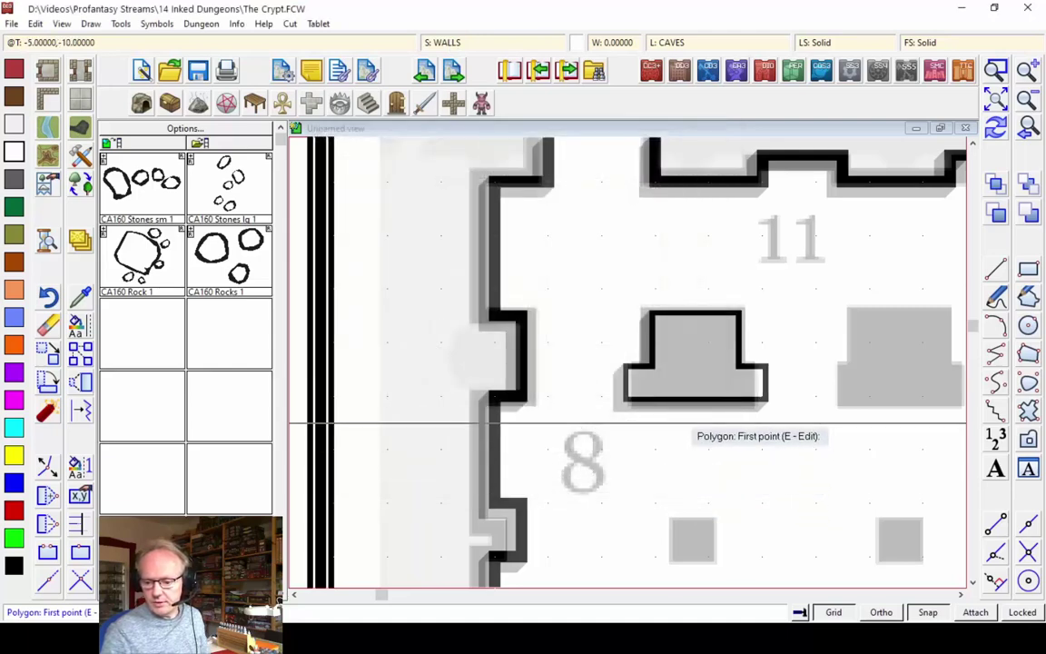
- Copy the first T-shaped pier onto the three grey piers along the upper row, spacing the copies 20 units apart
click(996, 102)
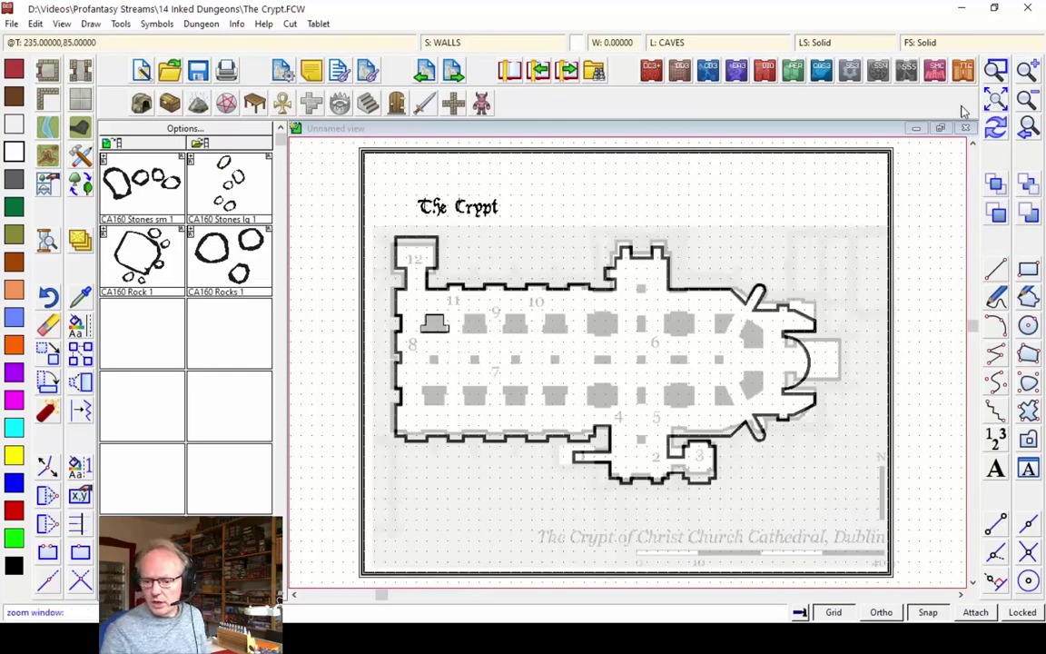
click(389, 261)
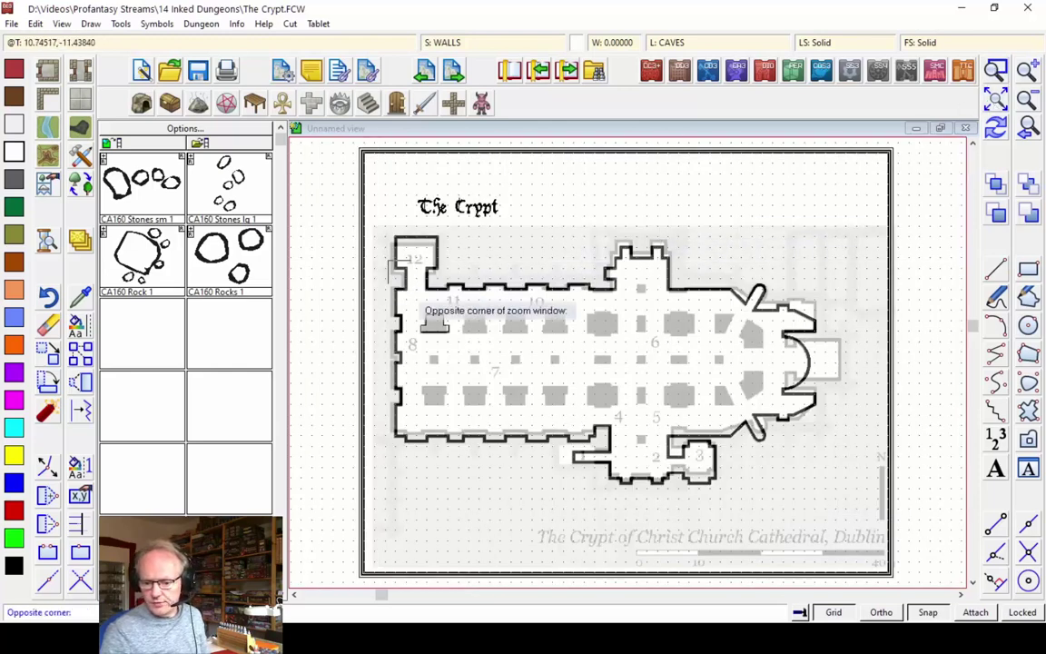
click(787, 452)
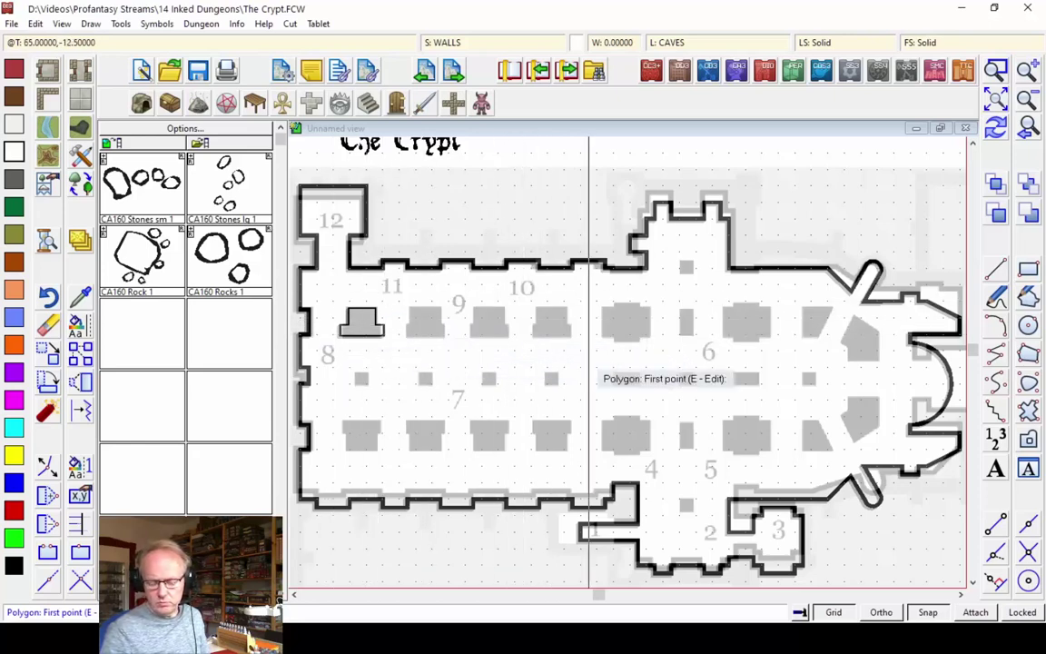
click(80, 354)
click(361, 336)
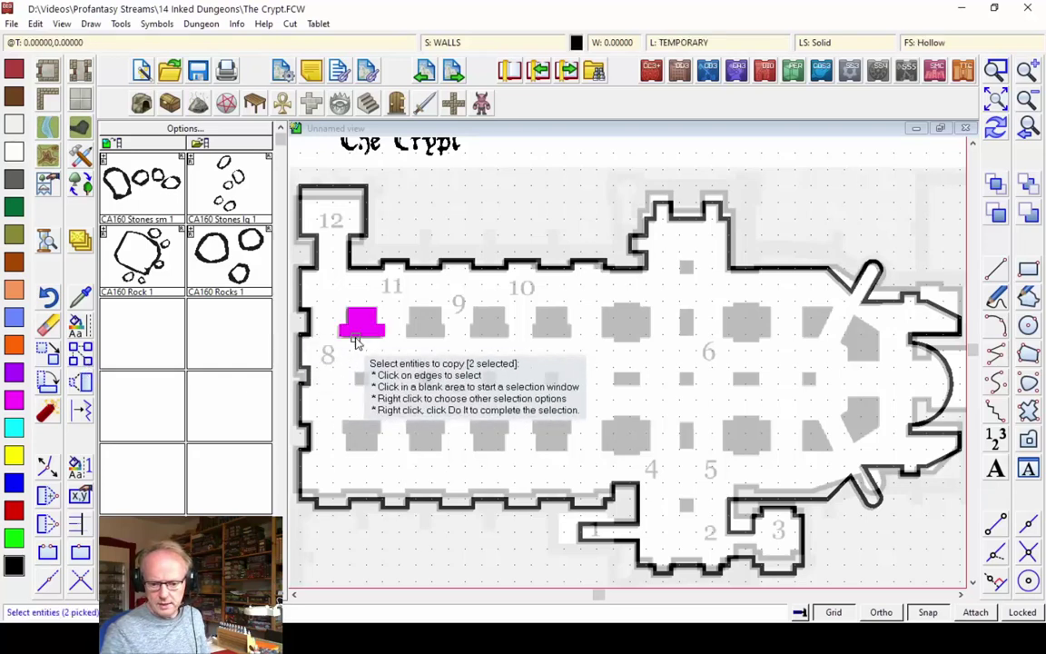
right_click(363, 354)
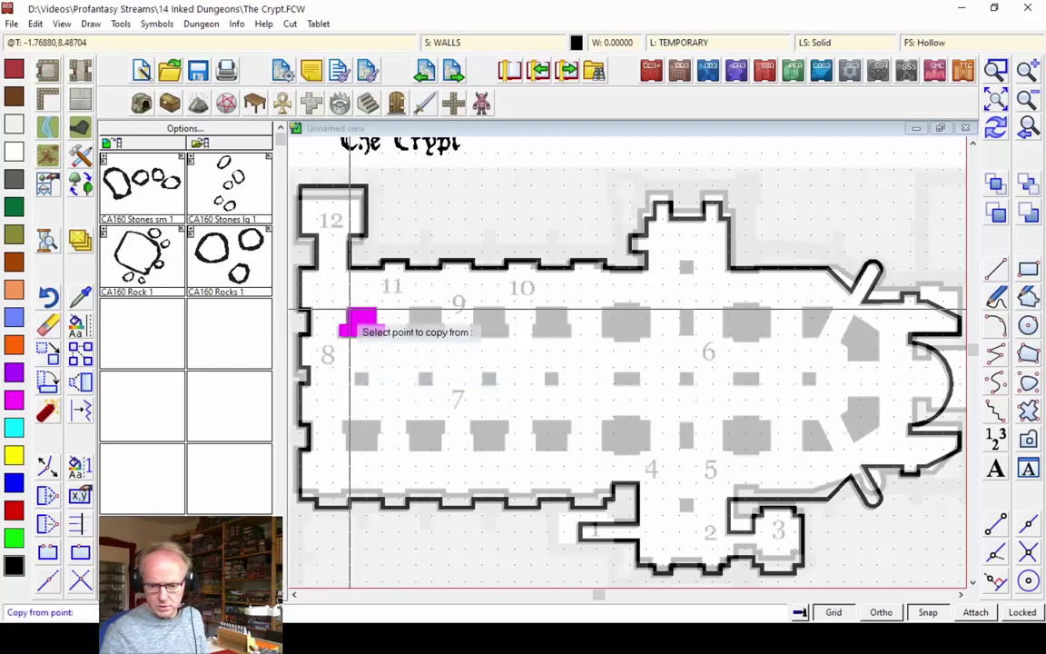
click(349, 313)
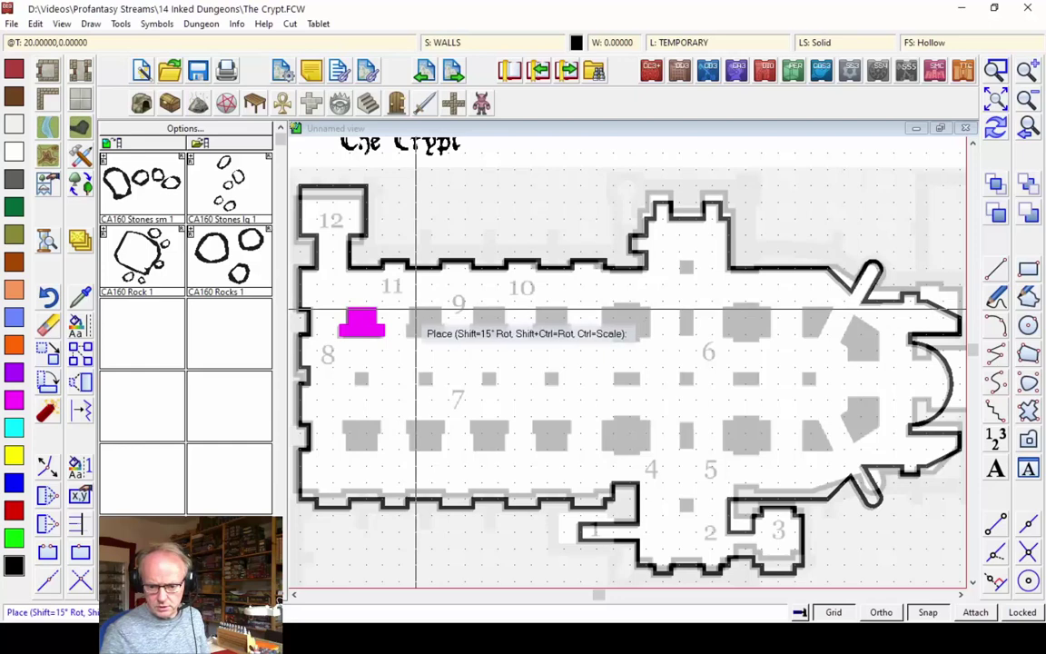
click(420, 313)
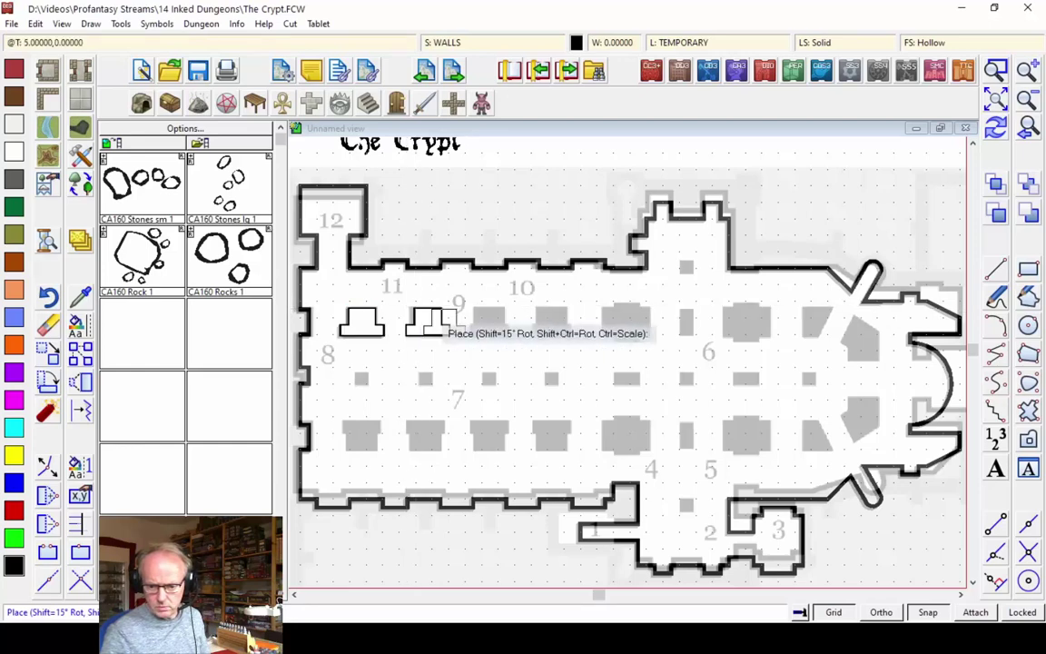
click(483, 310)
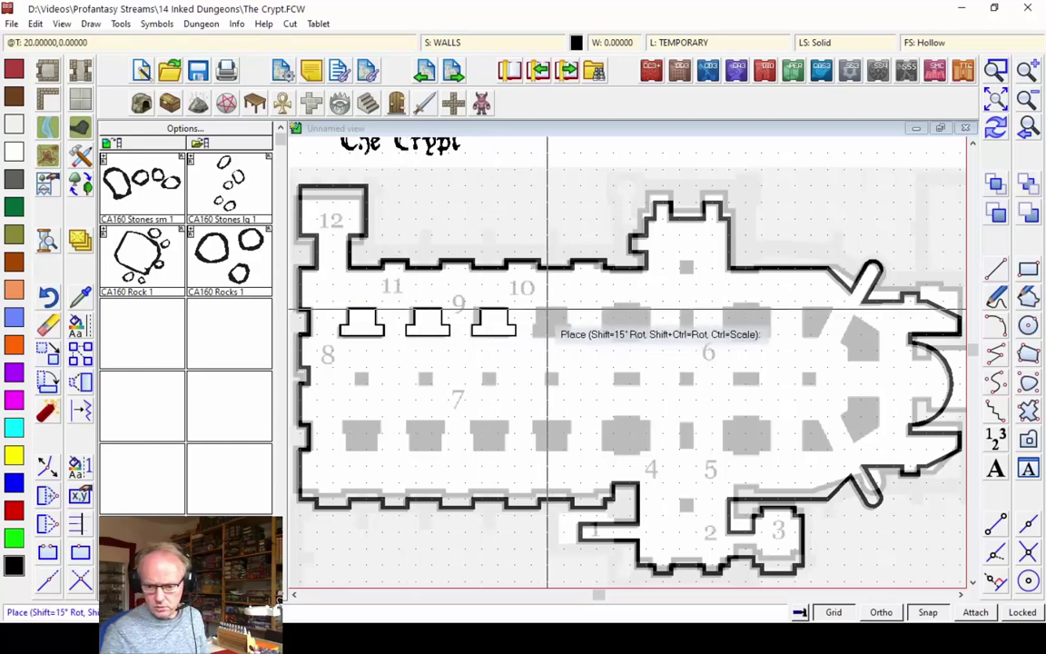
click(547, 310)
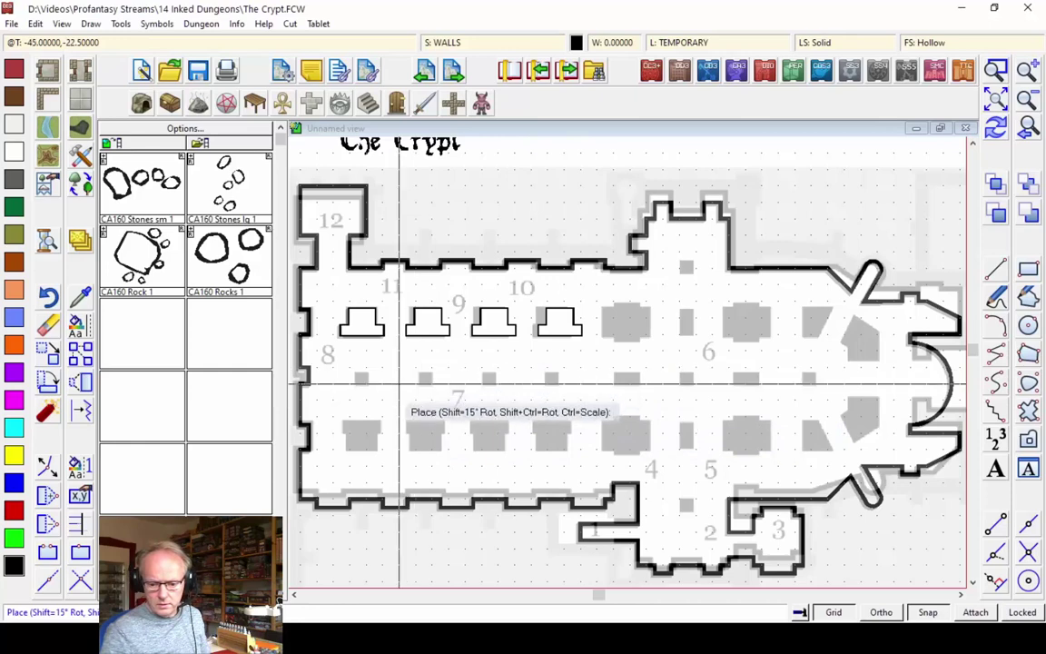
right_click(399, 391)
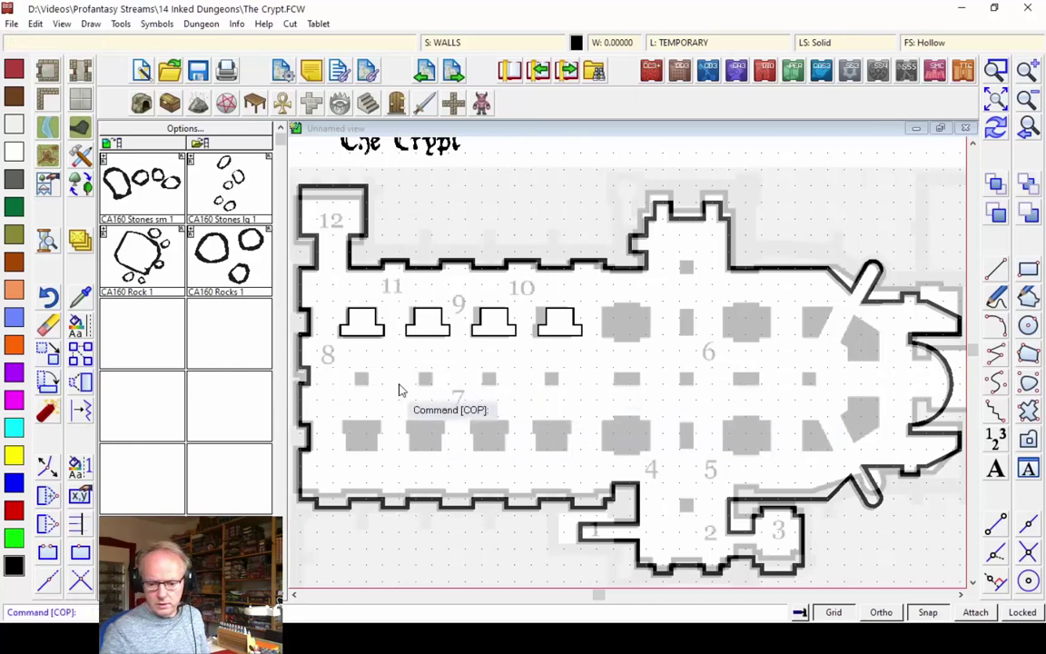
- Mirror copies of the four upper T-shaped piers to the lower row about a horizontal line through the small central pillars
click(80, 355)
click(138, 441)
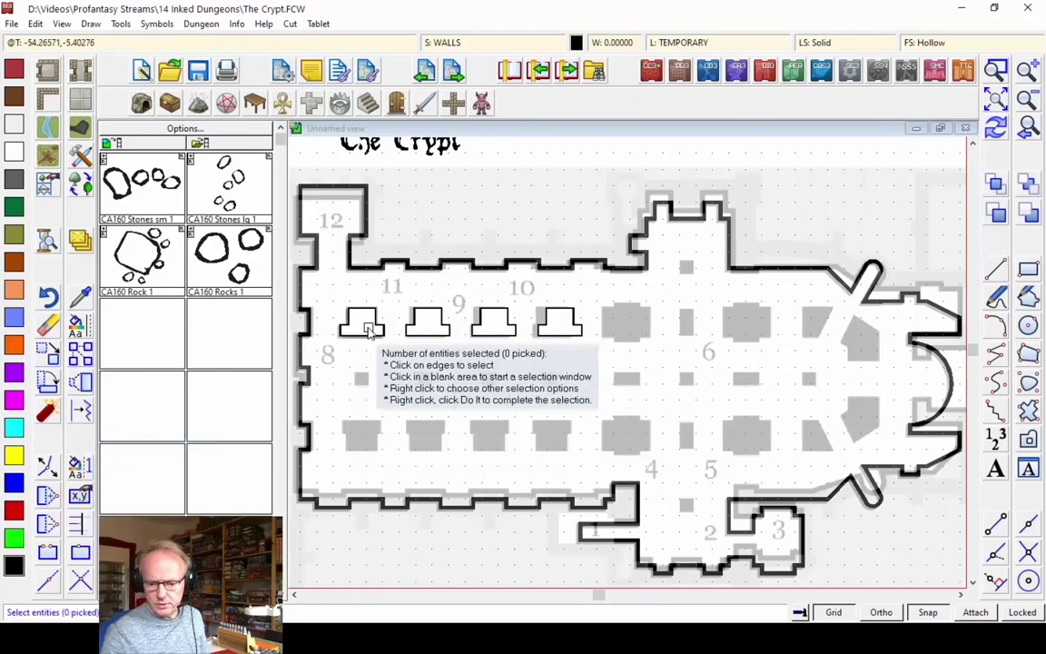
click(329, 311)
click(573, 355)
right_click(461, 354)
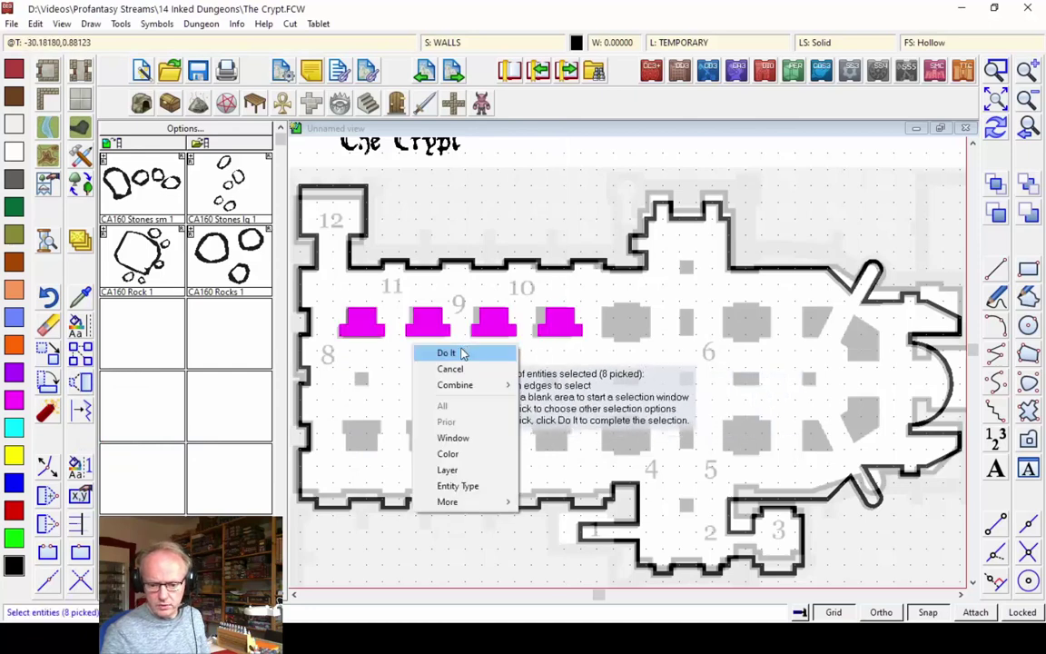
click(461, 354)
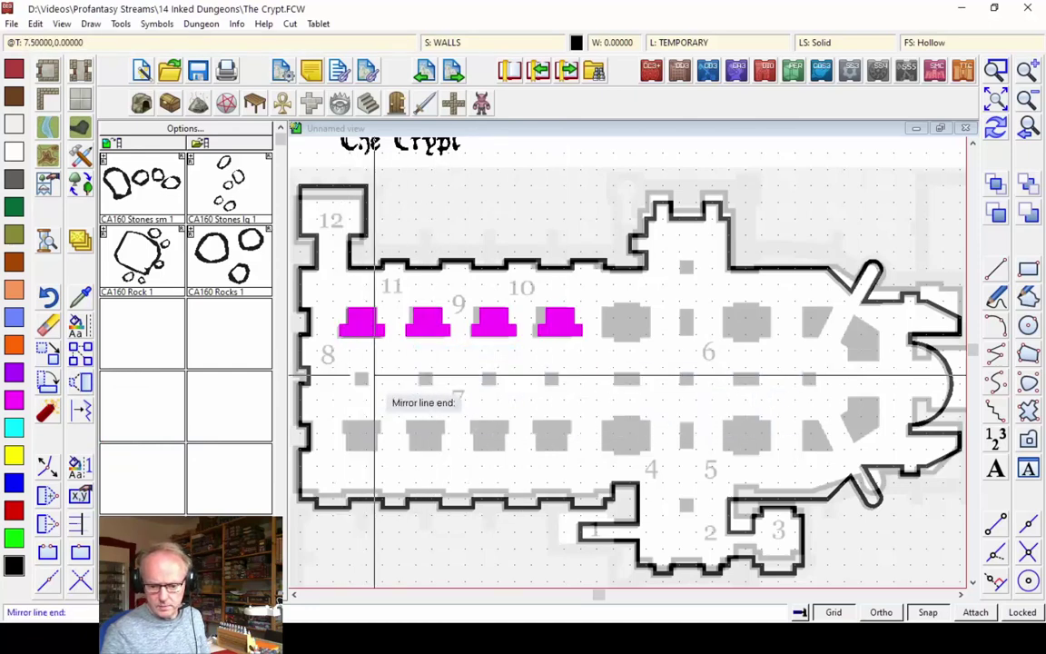
click(349, 375)
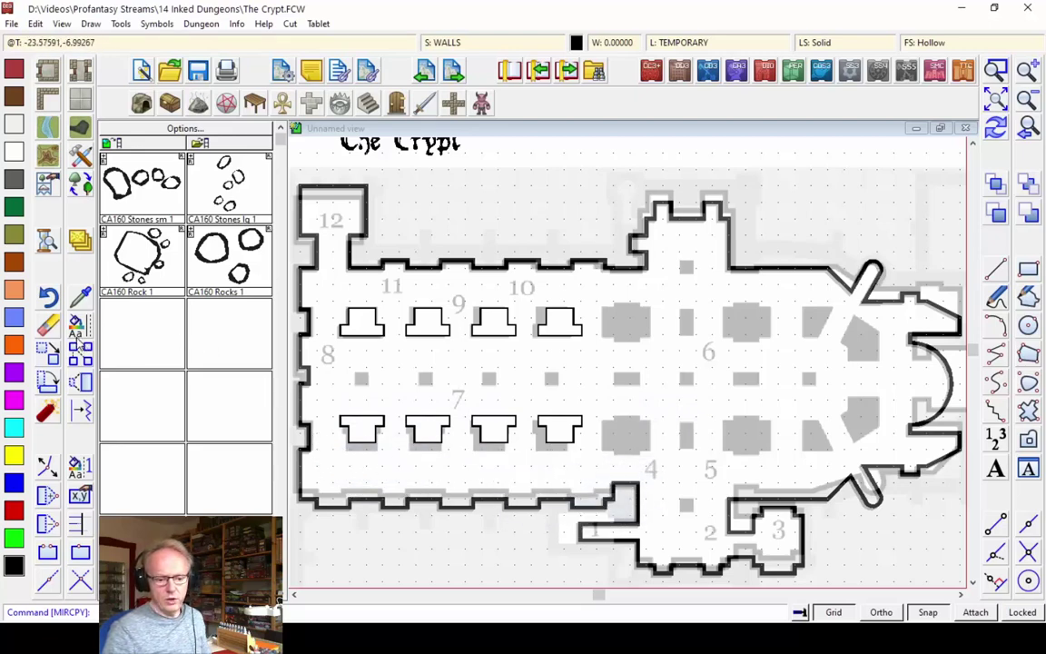
- Move the four mirrored T-shaped piers of the lower row down 2.5 units onto the grey shapes and redraw the map
click(50, 357)
click(325, 375)
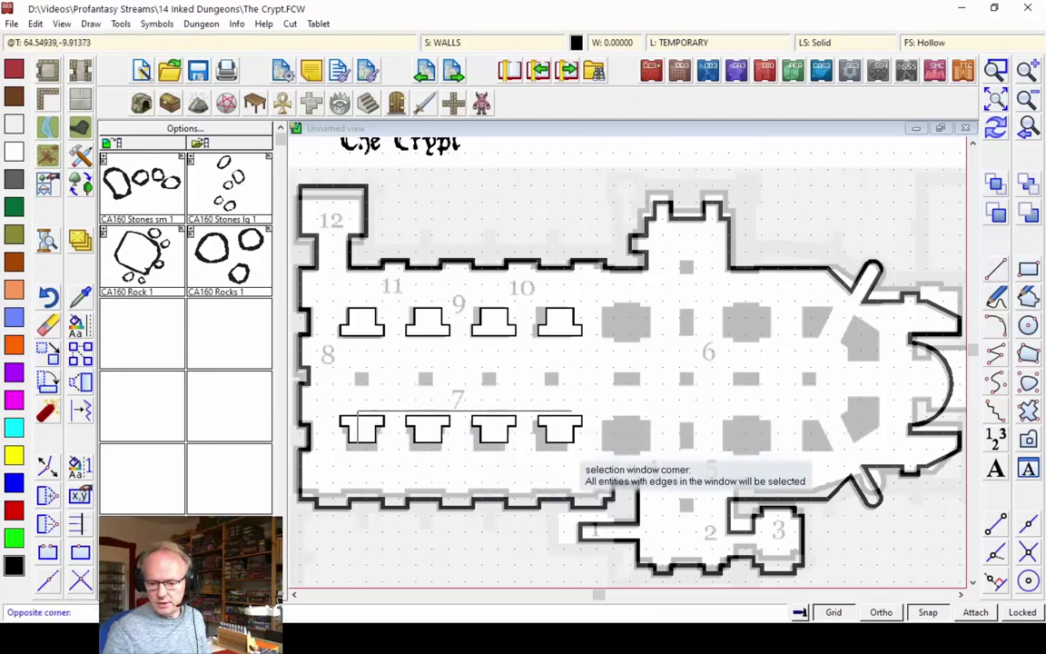
click(586, 455)
right_click(417, 406)
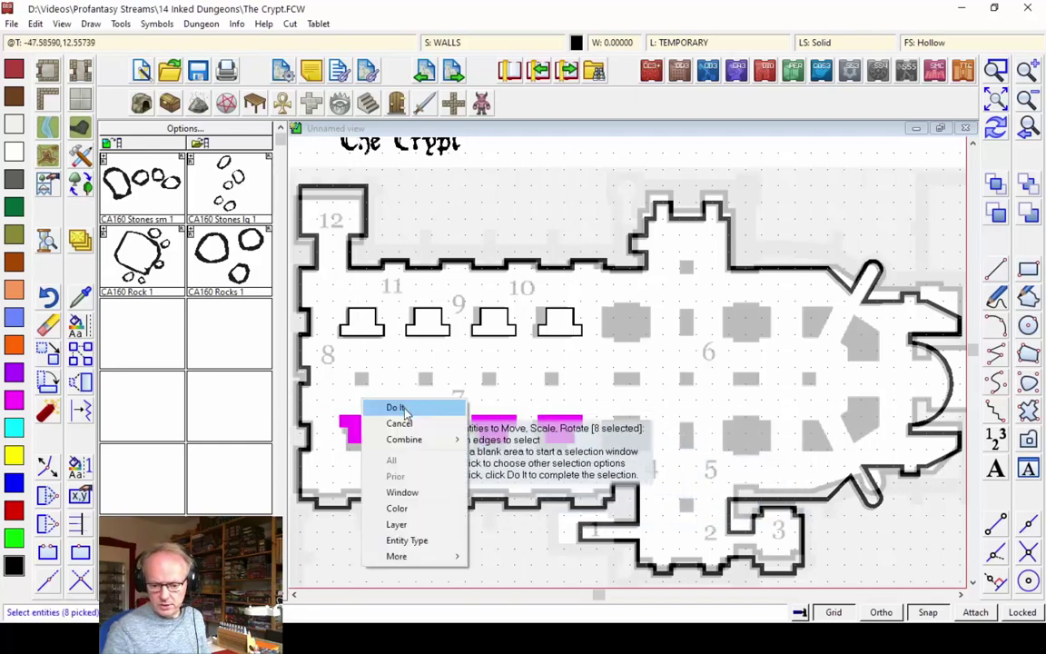
click(396, 407)
click(362, 420)
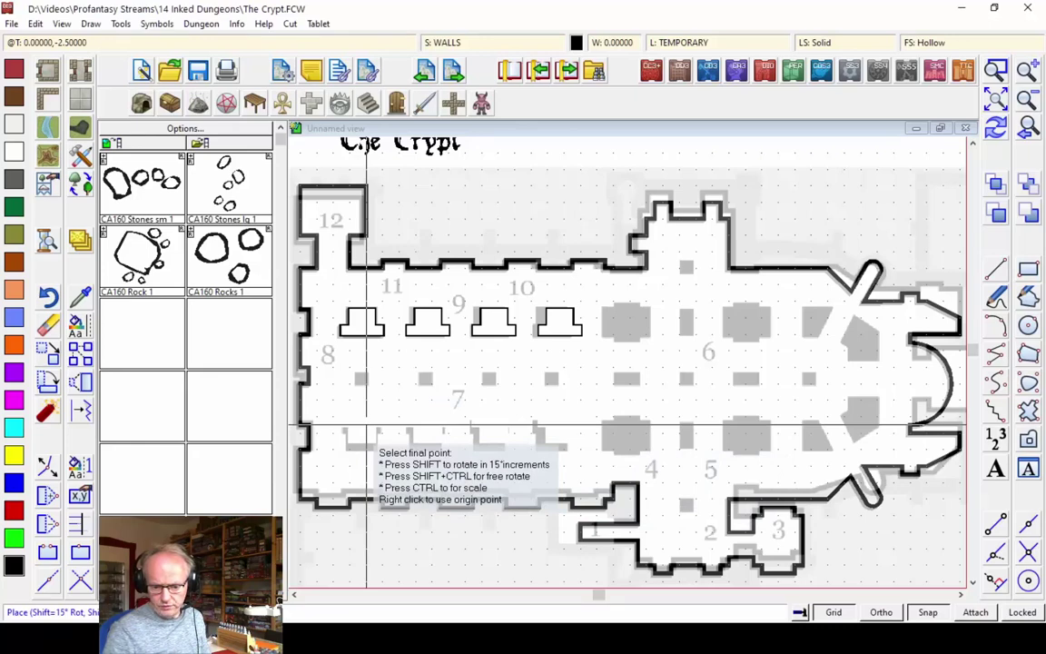
click(366, 424)
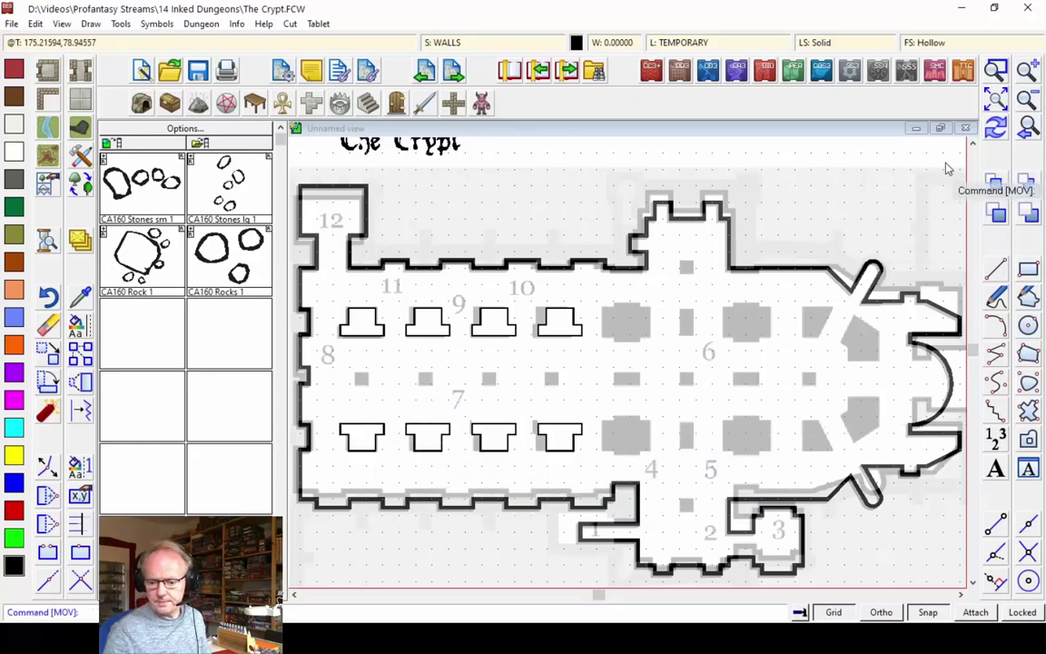
click(992, 127)
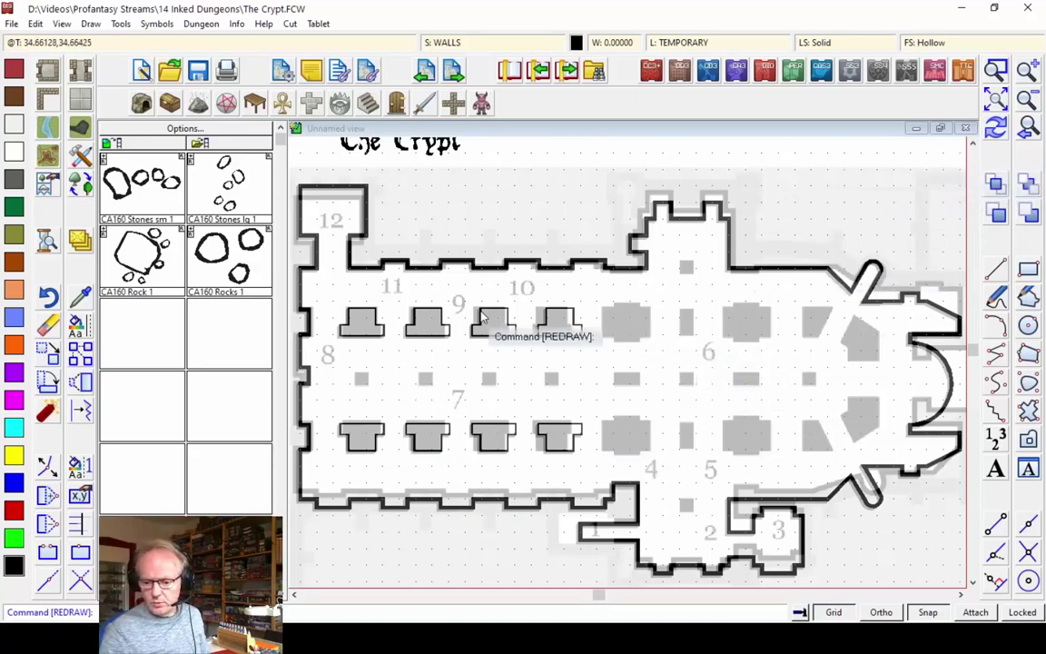
- Trace the upper grey cross-shaped pier nearest the nave as a polygon with the Floor, Interior Walls drawing tool
click(81, 154)
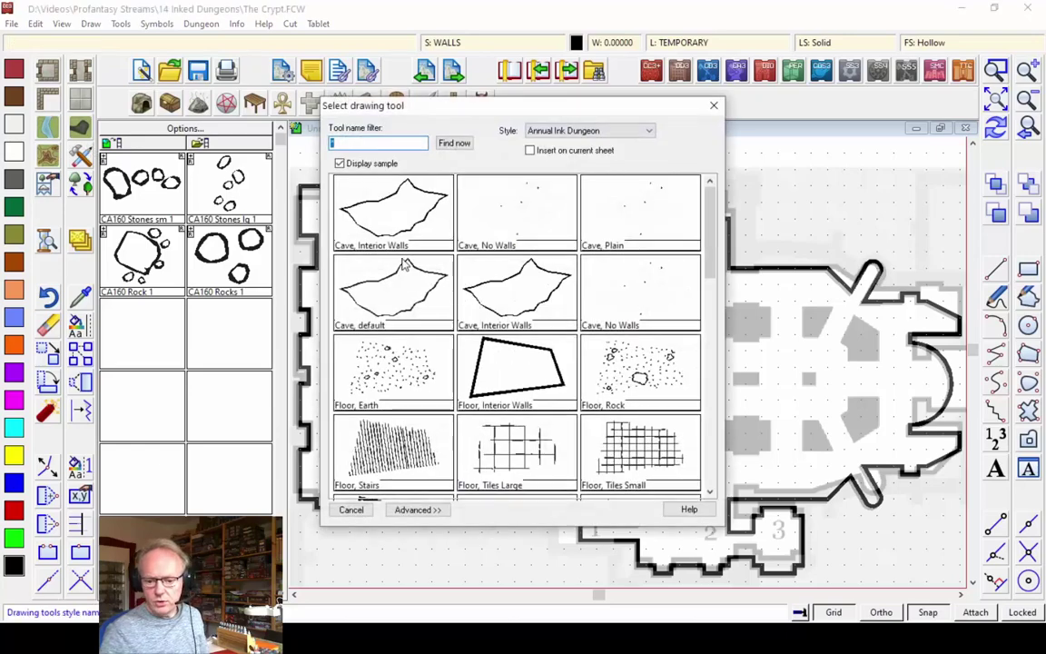
double_click(559, 341)
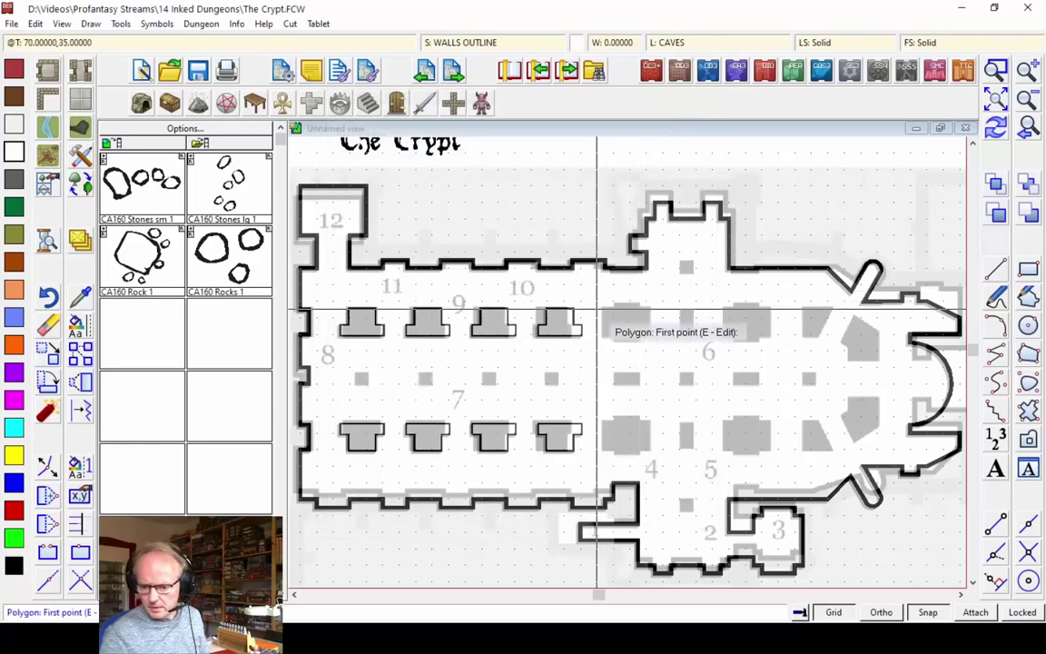
click(607, 311)
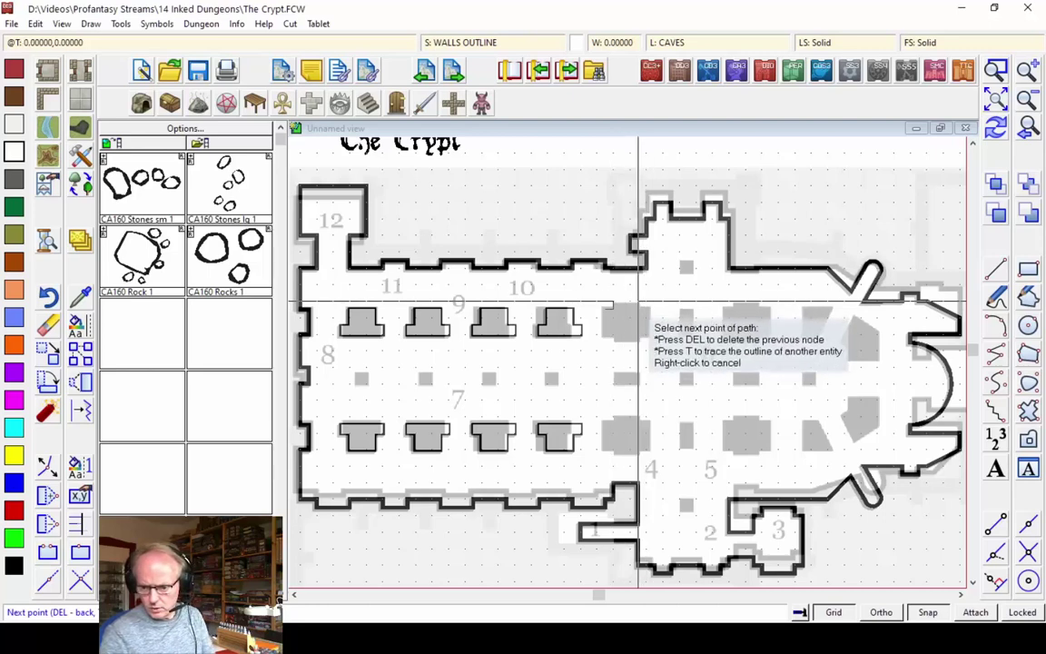
click(639, 306)
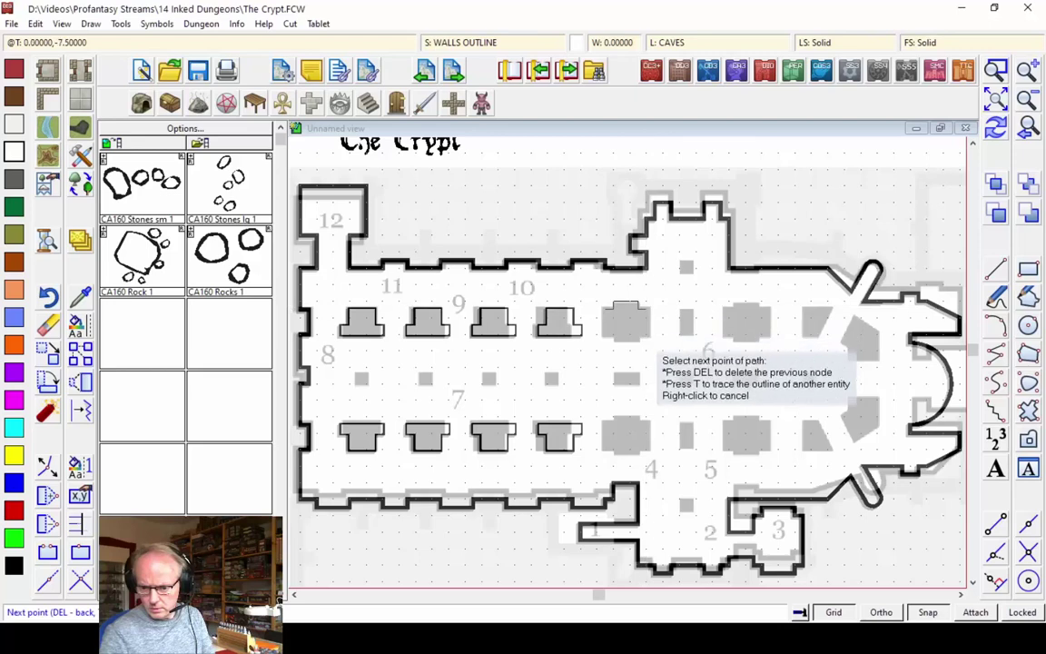
right_click(606, 336)
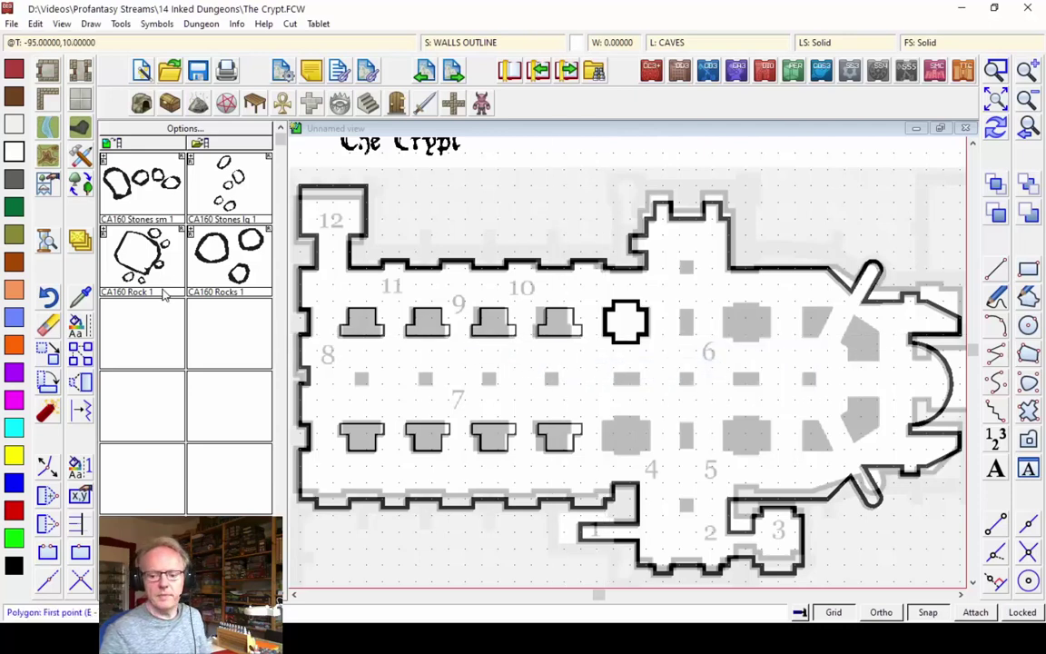
- Copy the traced cross-shaped pier onto the other three grey cross shapes around the crossing
click(79, 352)
click(623, 321)
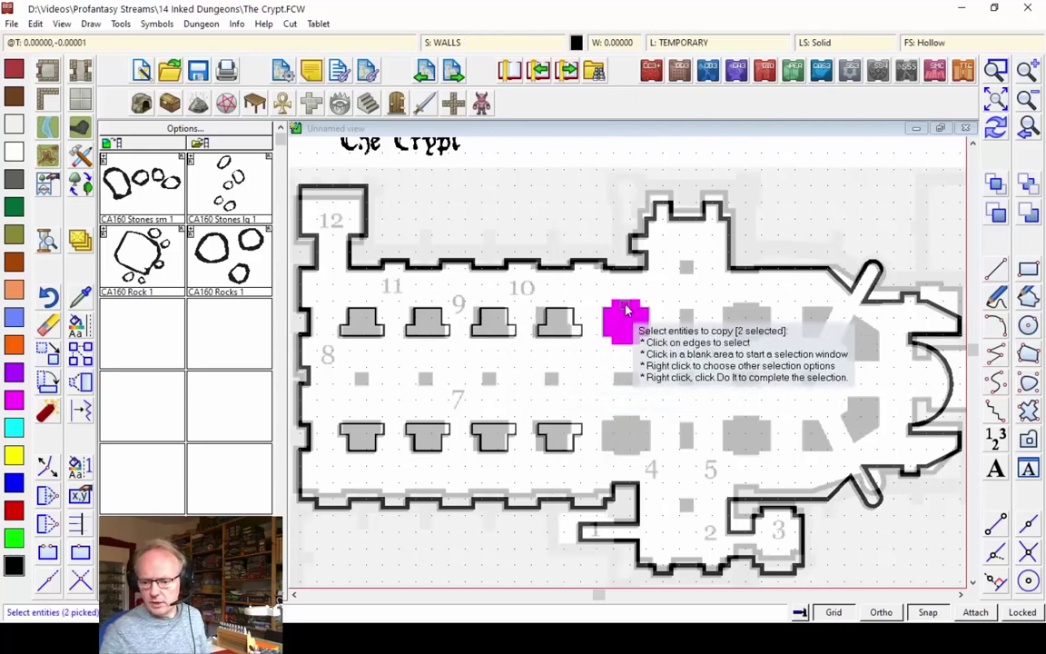
right_click(583, 322)
click(603, 329)
click(614, 303)
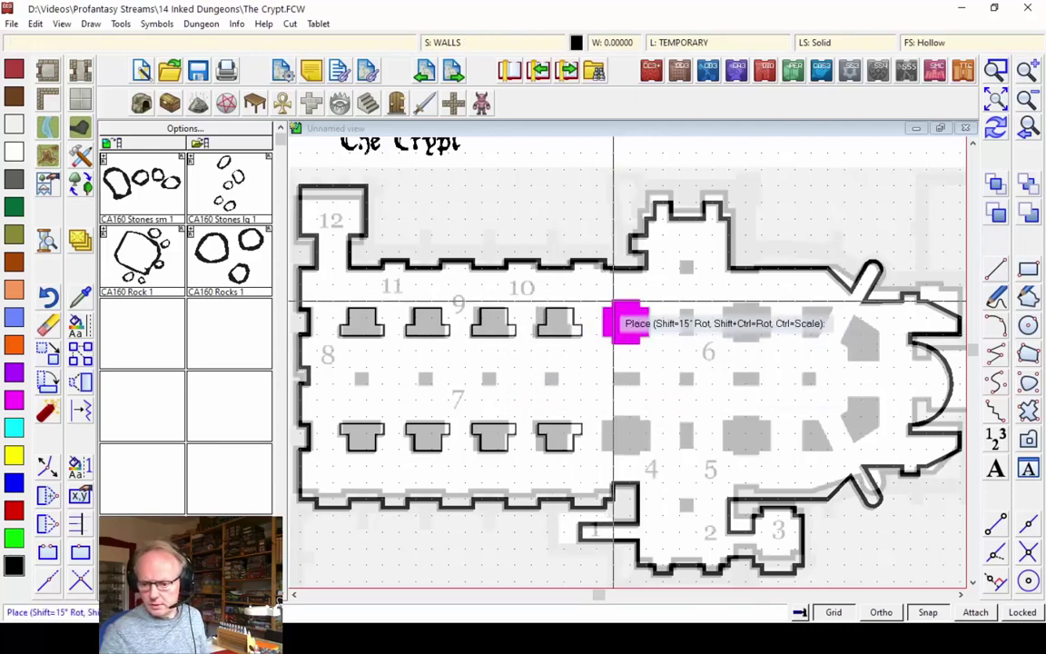
click(738, 302)
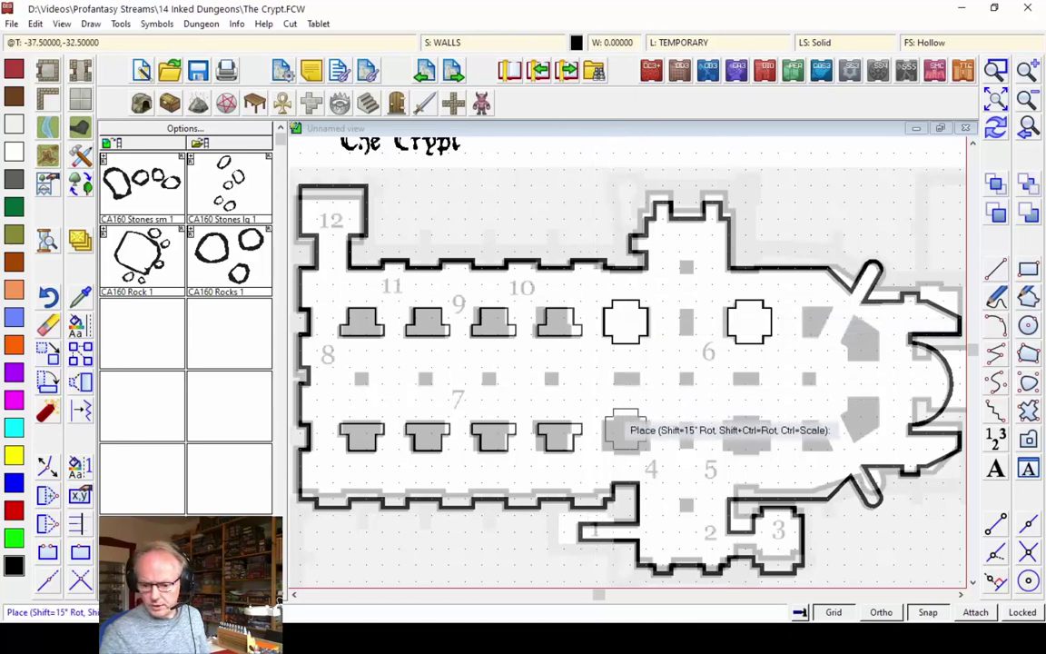
click(614, 419)
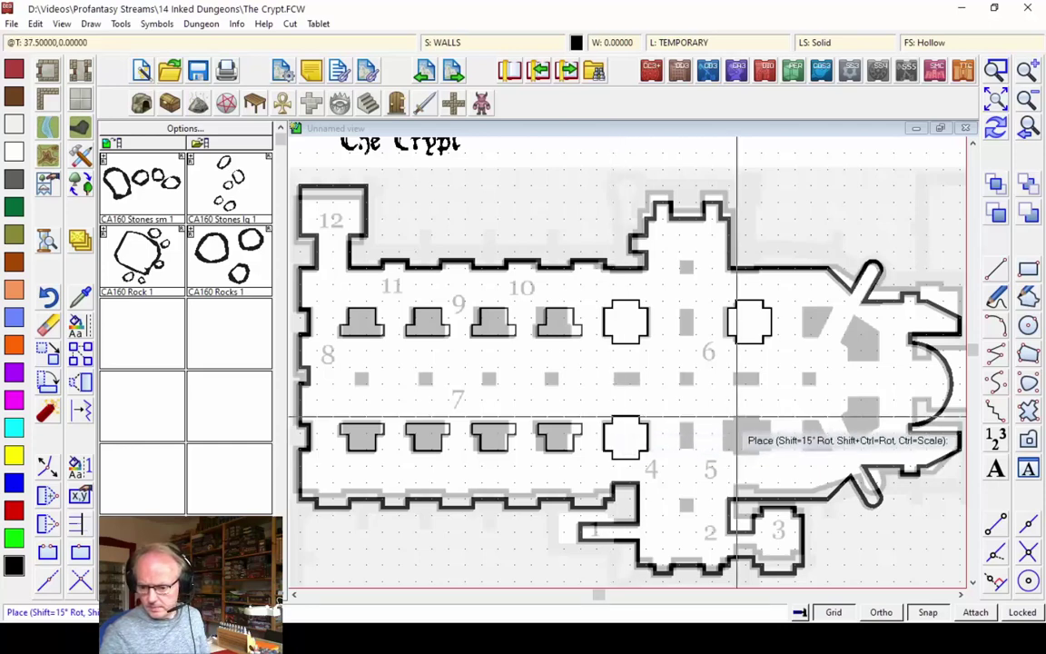
click(729, 420)
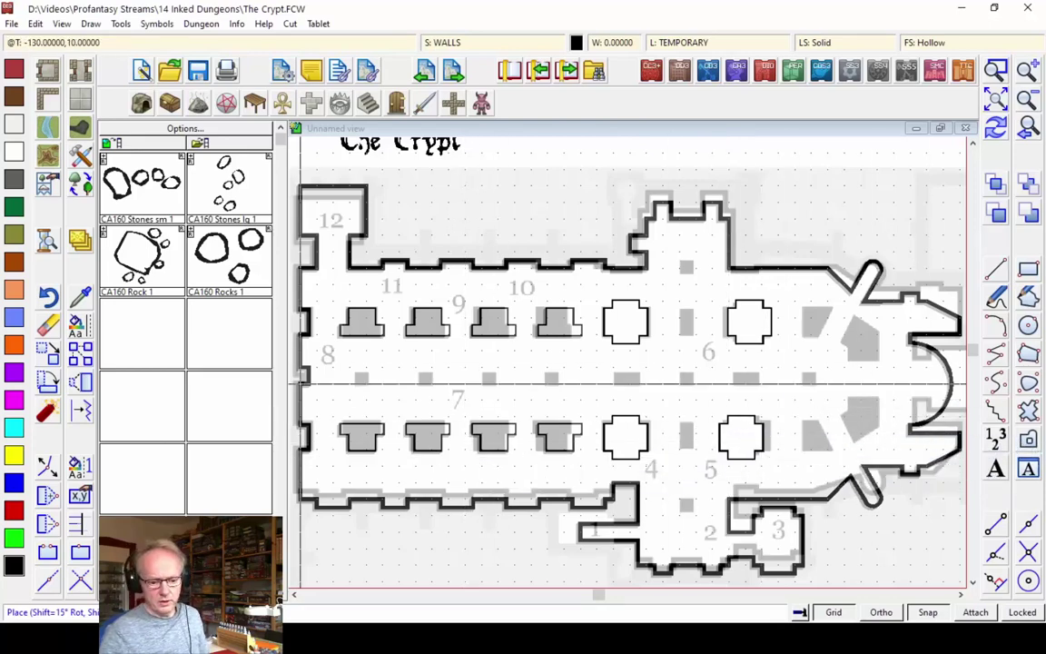
- Move the lower cross-shaped pier on the apse side sideways onto its grey shape, in line with the one above, and redraw the map
click(47, 353)
click(740, 427)
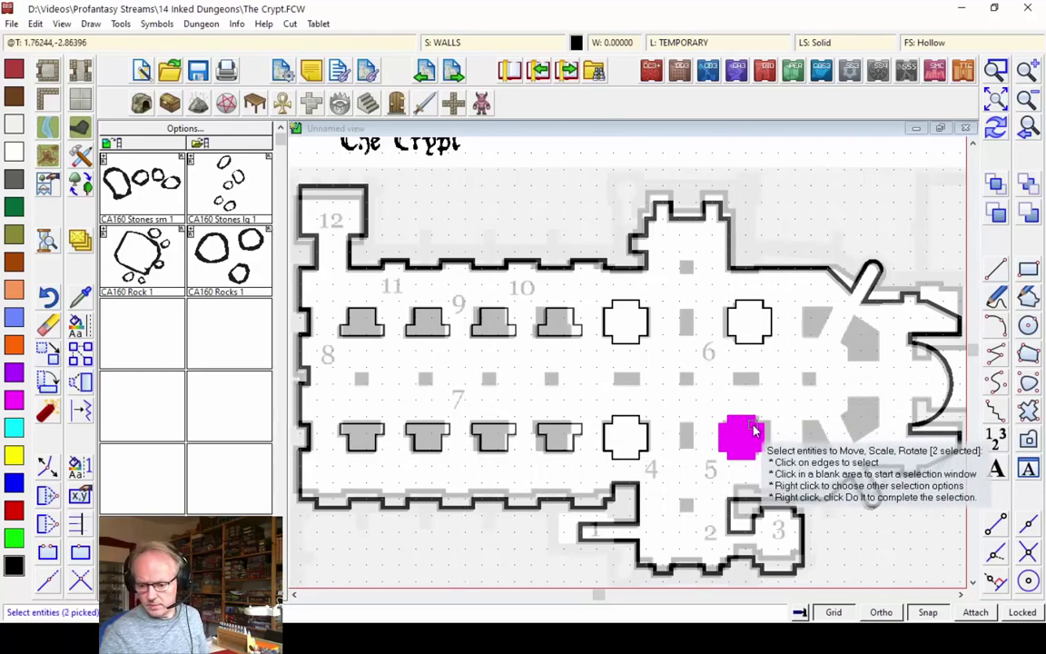
right_click(730, 420)
click(730, 420)
click(738, 420)
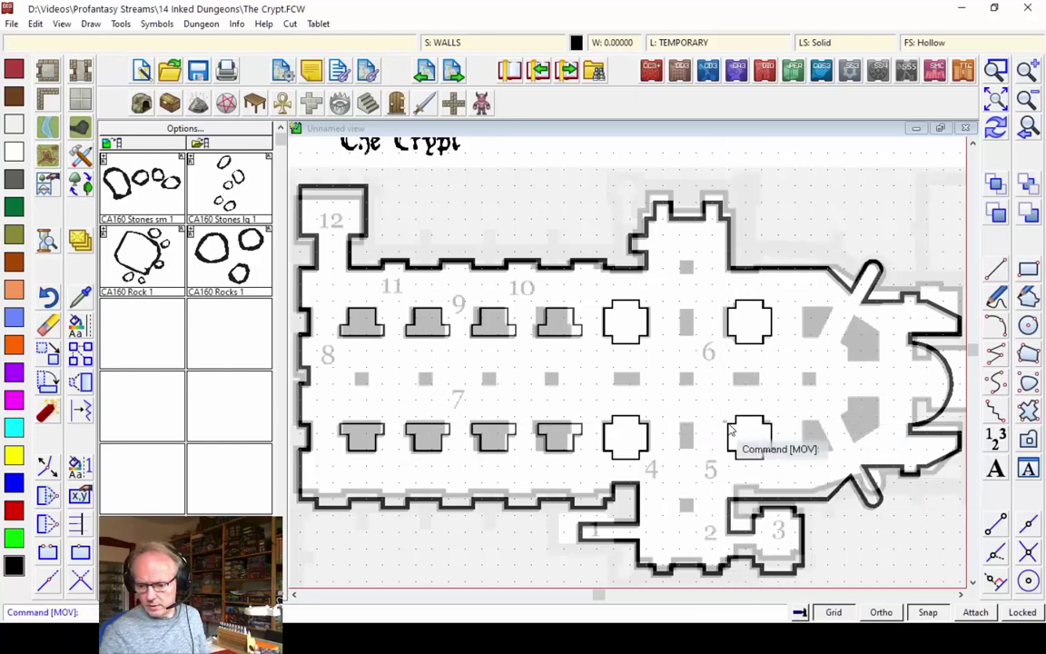
click(997, 130)
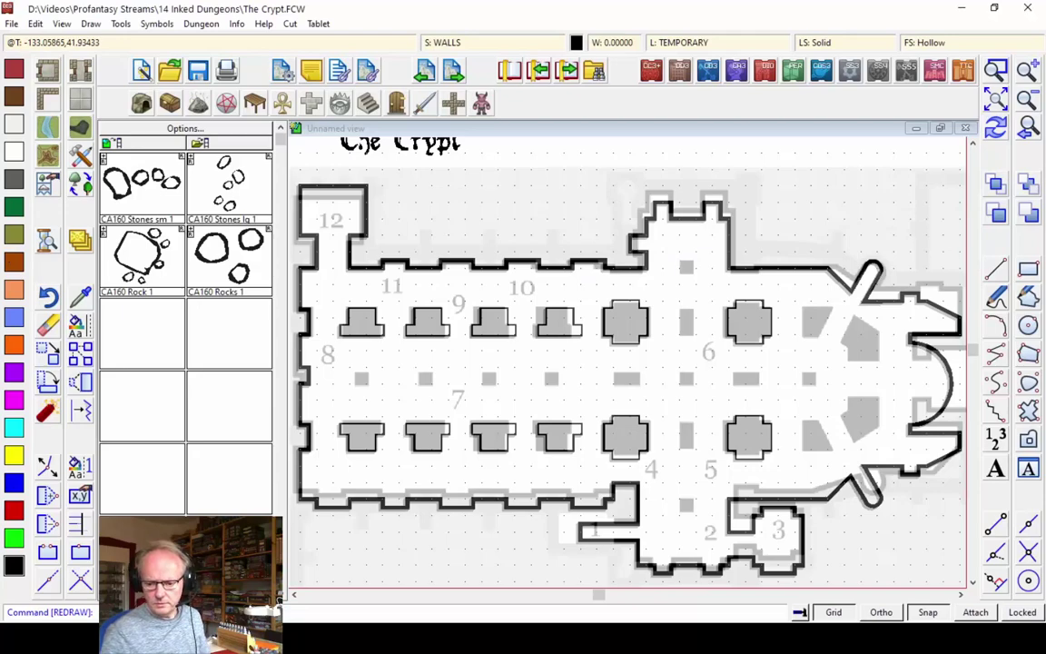
- Trace the upper grey four-sided and five-sided piers near the apse with the Floor, Interior Walls drawing tool
right_click(1030, 354)
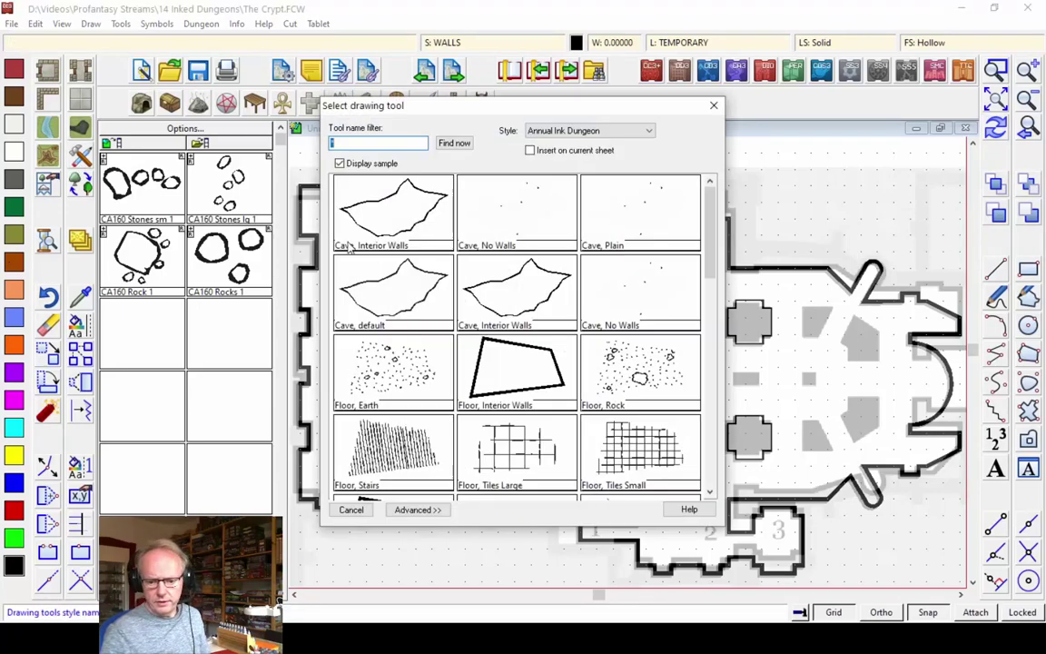
double_click(642, 287)
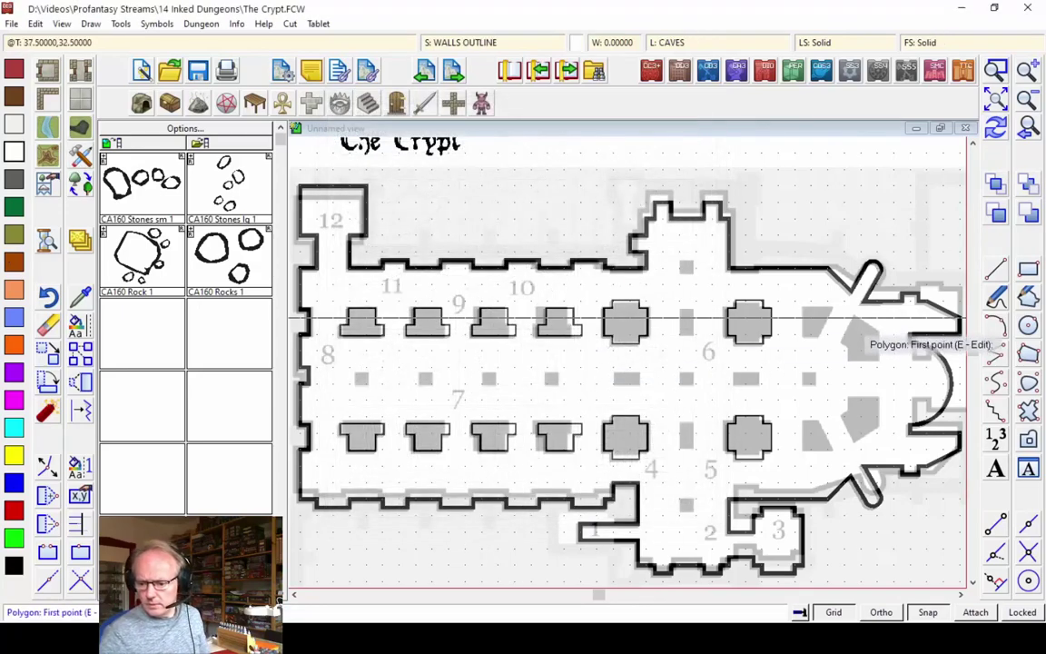
click(803, 312)
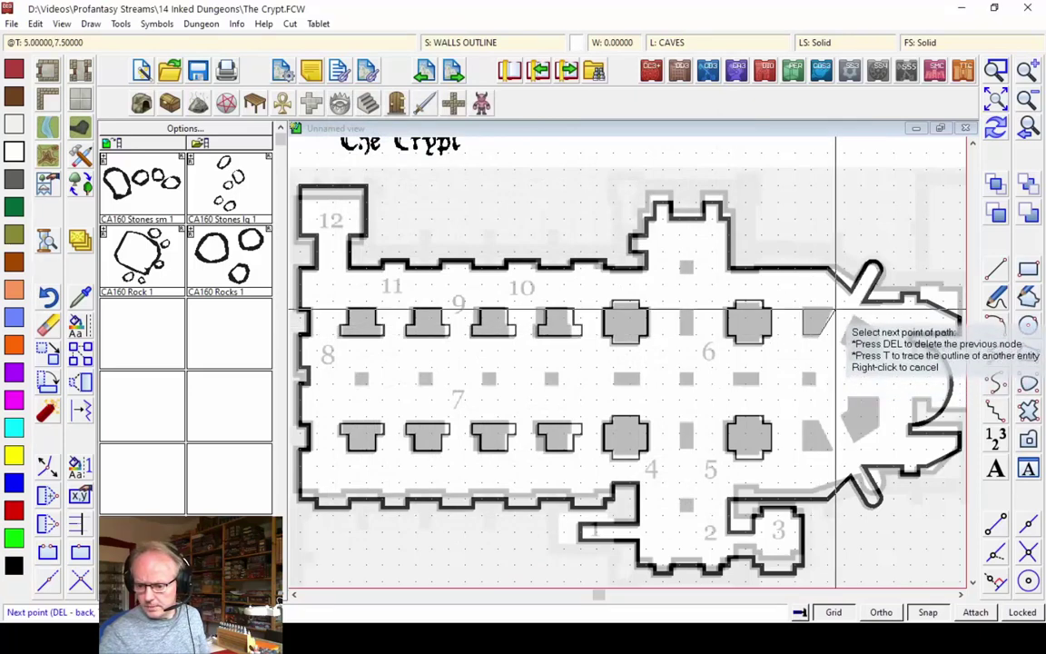
click(835, 313)
right_click(861, 317)
click(852, 347)
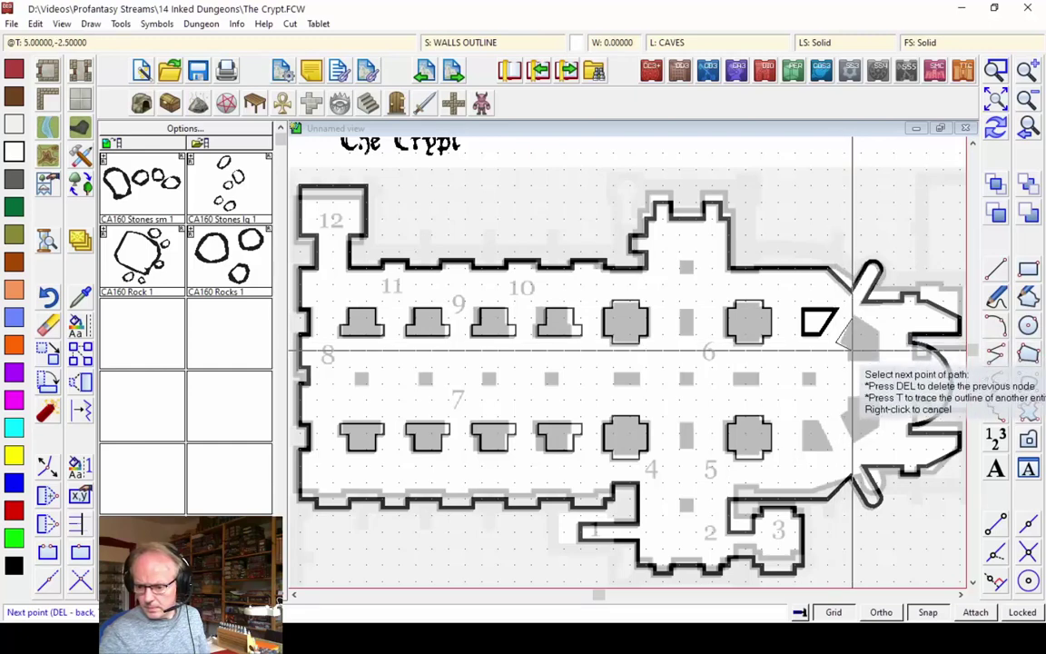
click(877, 363)
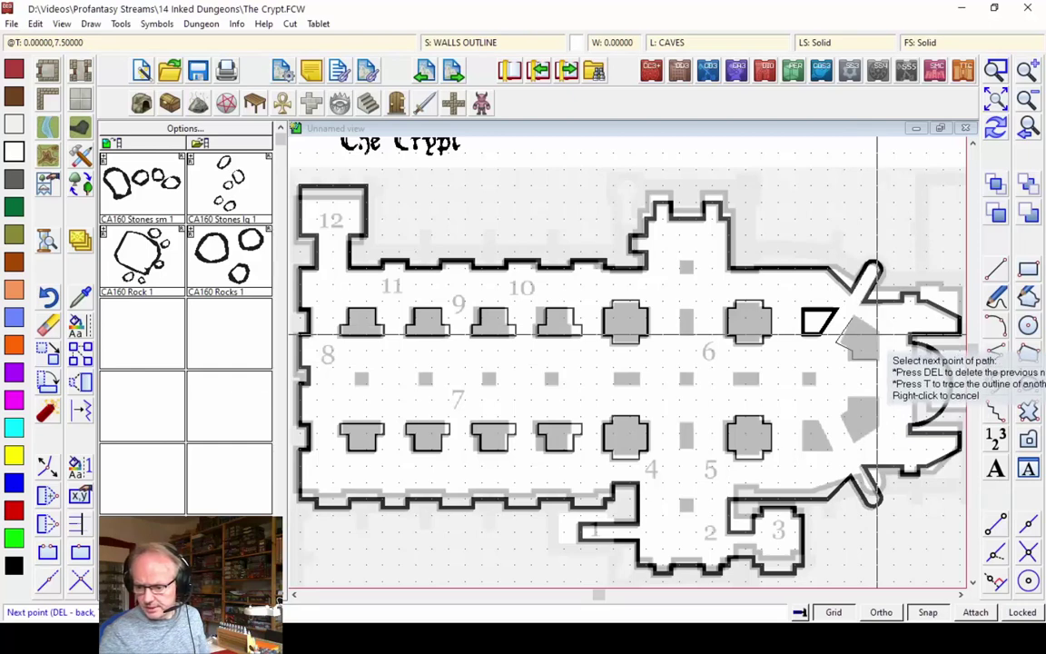
right_click(877, 335)
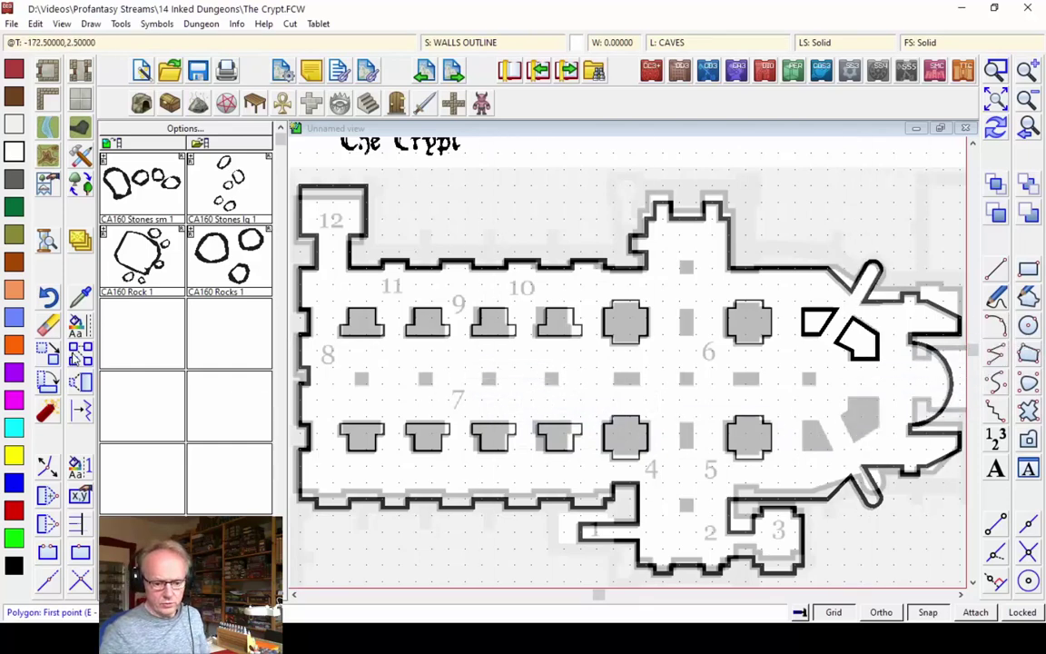
- Mirror copies of the two angular apse piers to the lower side about a horizontal line through the central pillars
click(79, 355)
click(128, 443)
click(829, 397)
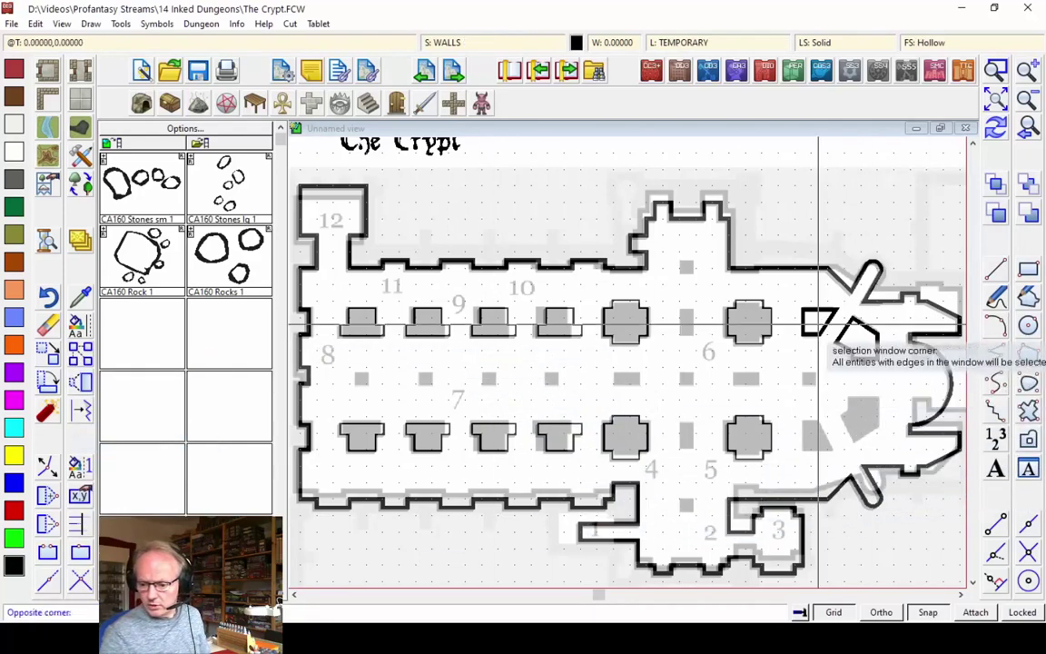
click(818, 304)
right_click(798, 352)
click(845, 358)
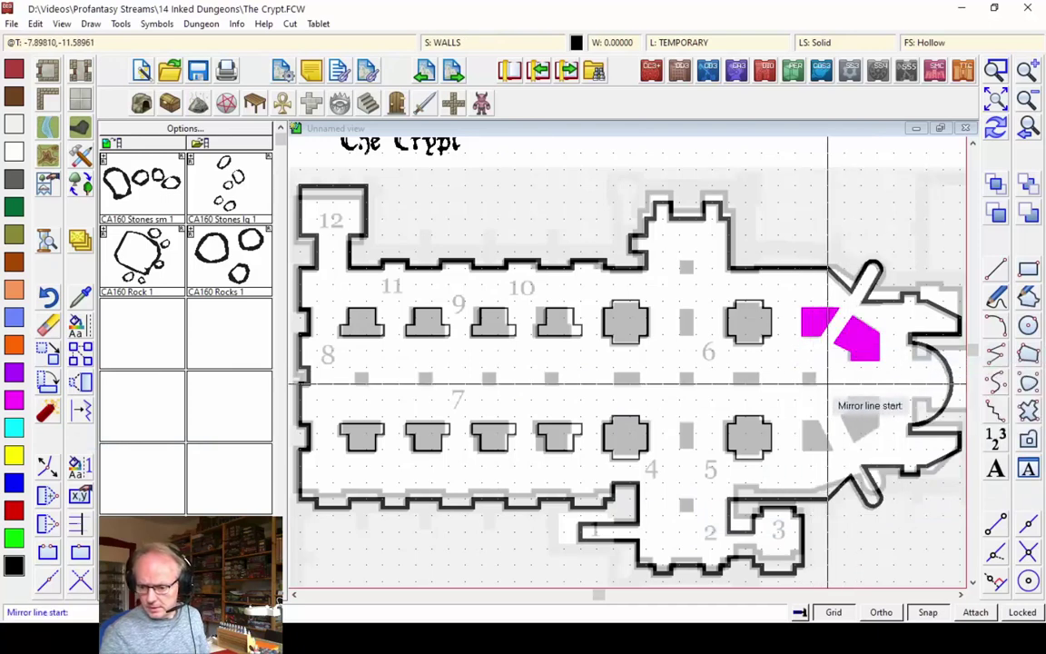
click(827, 382)
click(690, 378)
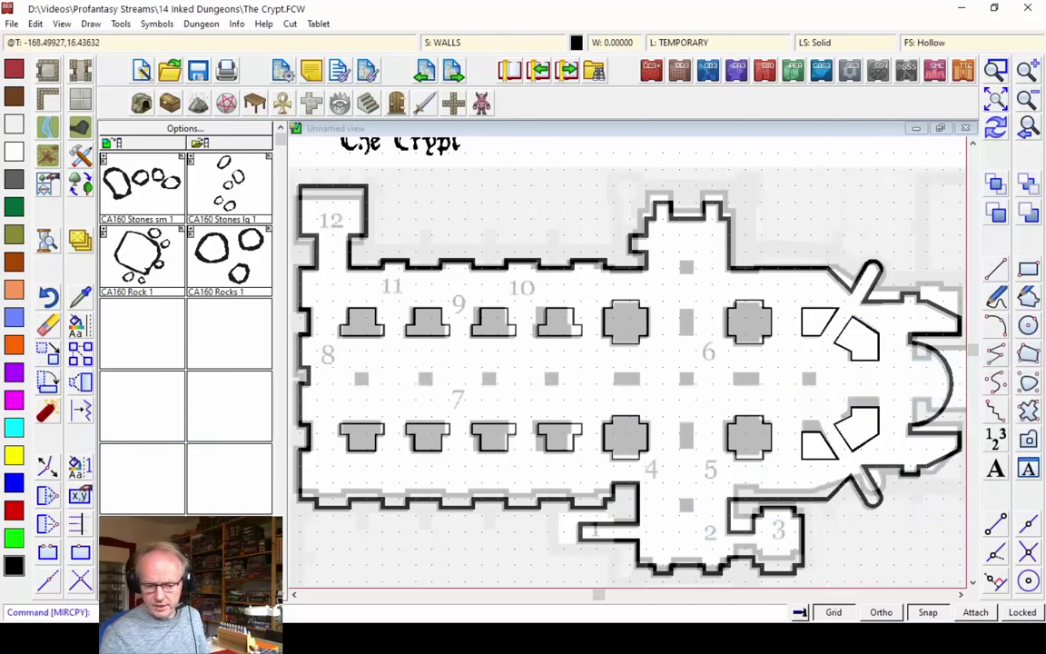
- Move the two mirrored angular apse piers up onto their grey shapes and redraw the map
click(46, 318)
click(939, 382)
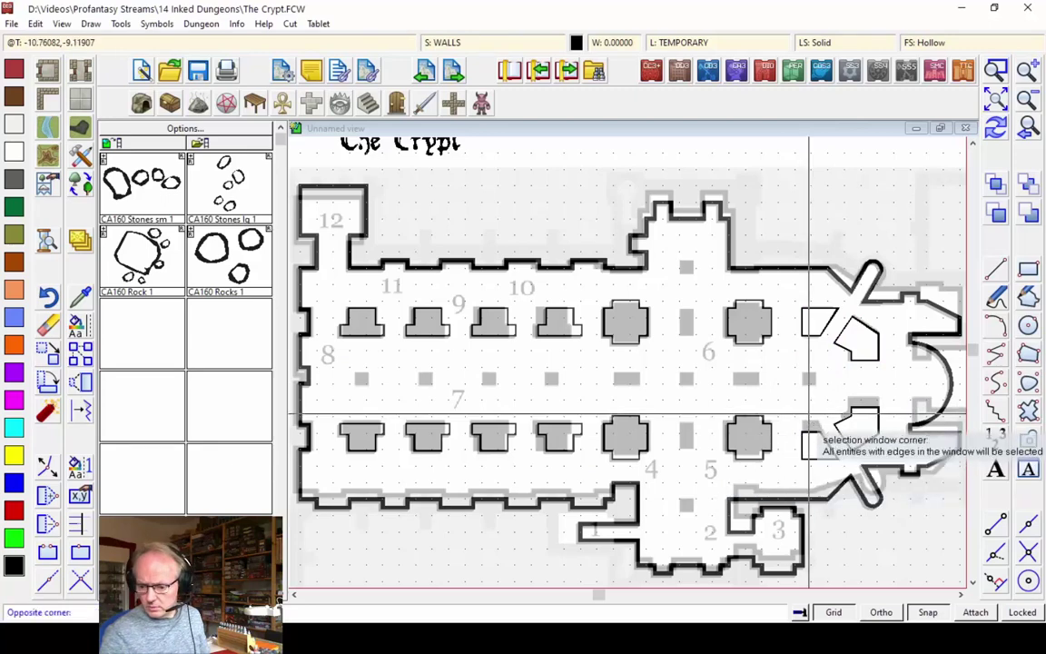
click(804, 454)
right_click(834, 436)
click(834, 436)
click(825, 435)
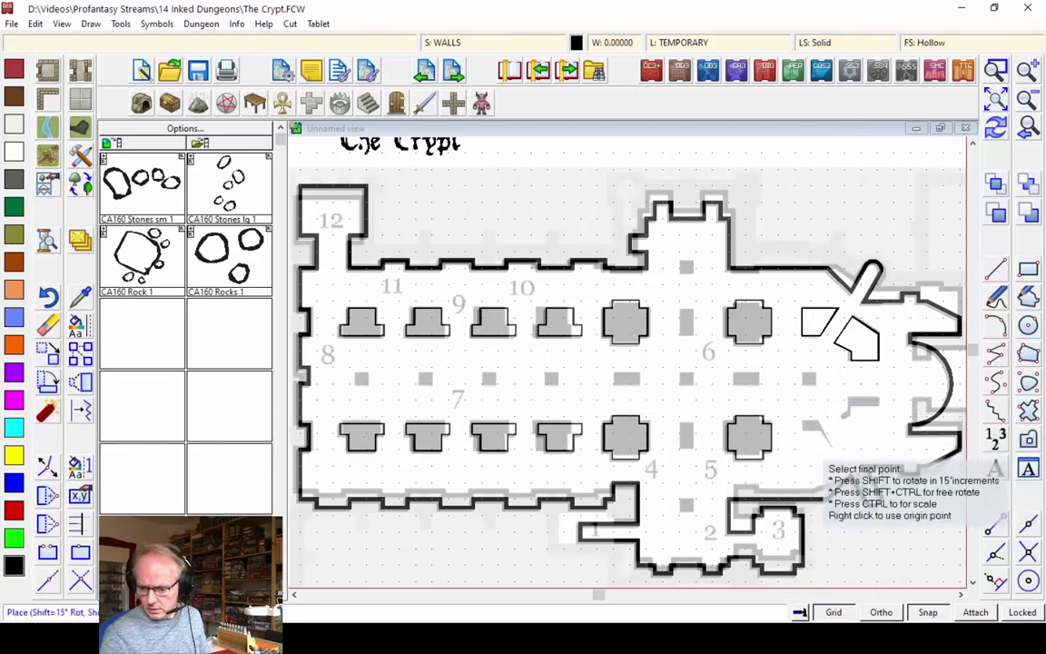
click(817, 435)
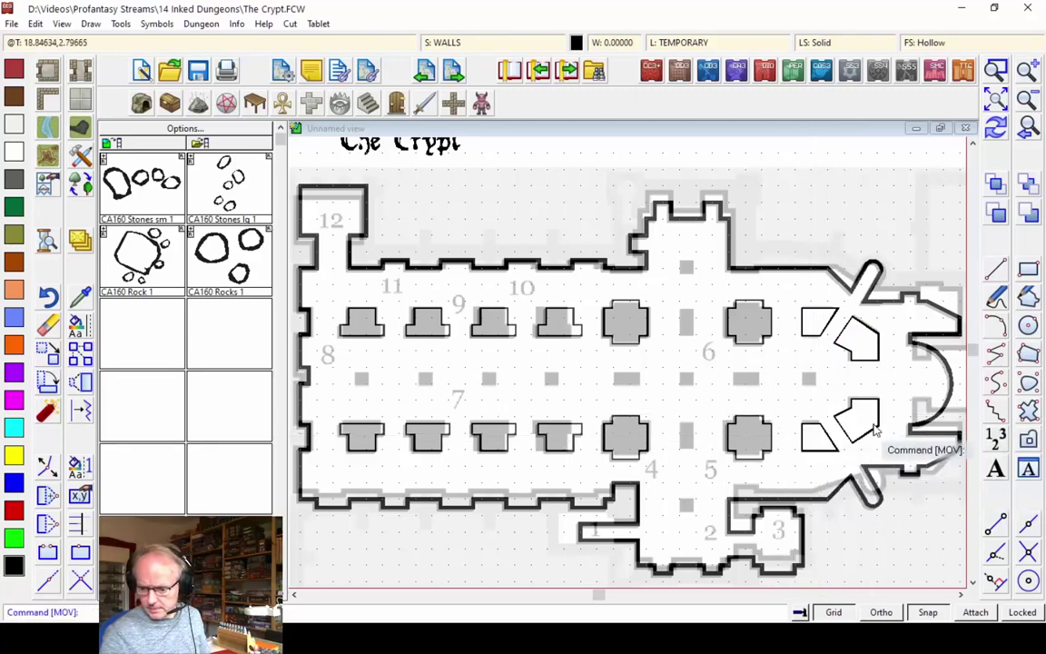
click(999, 130)
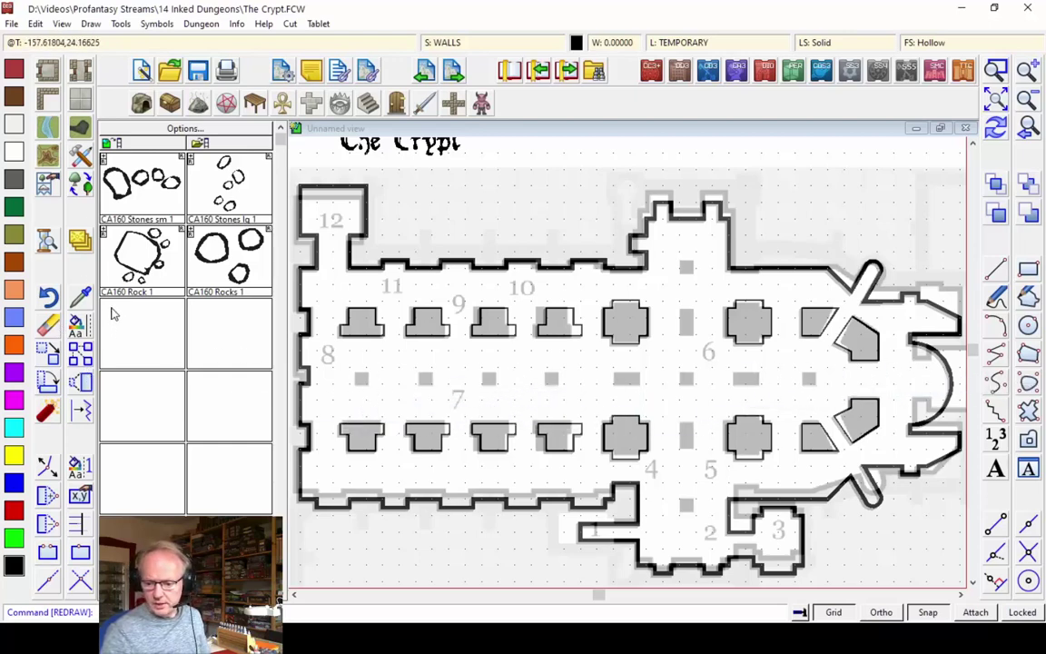
- Trace the square central pillar nearest room 8 and the wide rectangular pillar between the first cross-shaped piers with the Floor, Interior Walls drawing tool
click(80, 154)
click(526, 367)
double_click(526, 367)
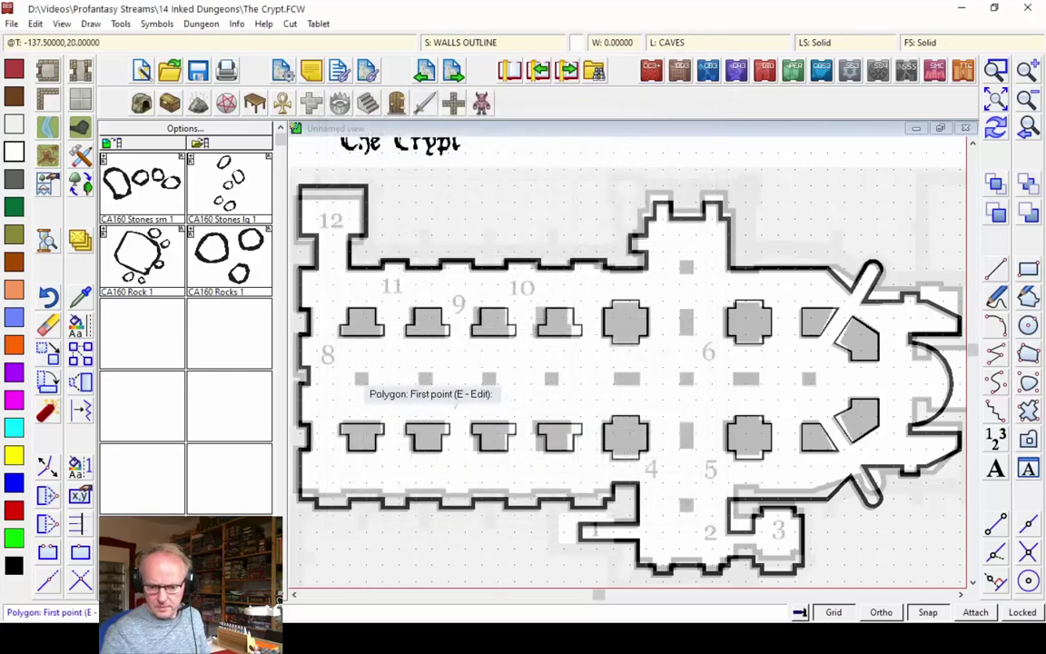
click(358, 386)
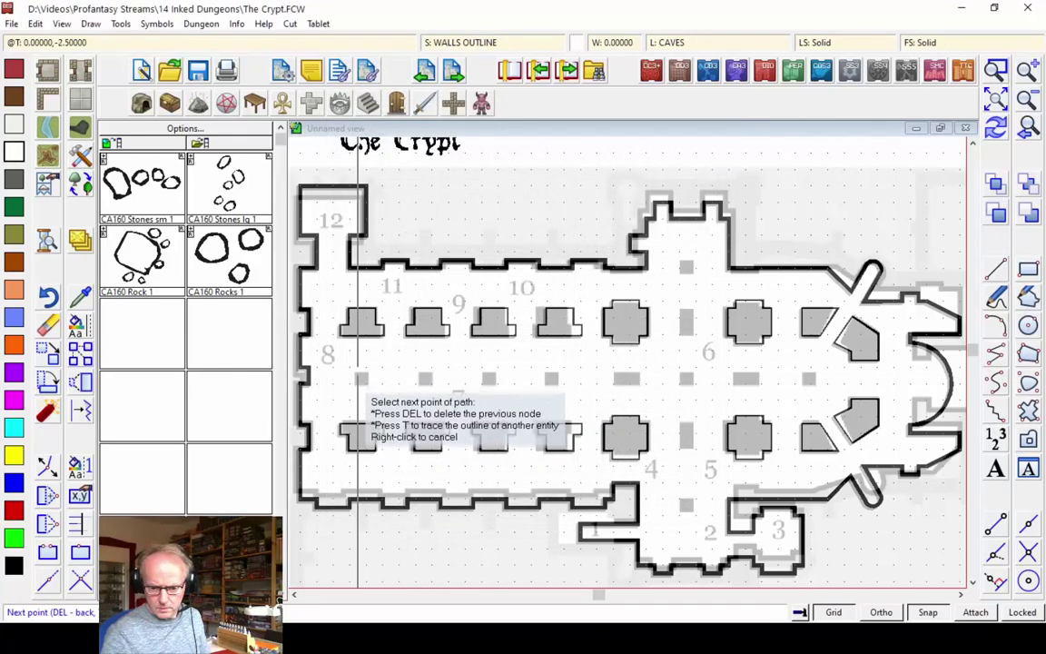
right_click(363, 376)
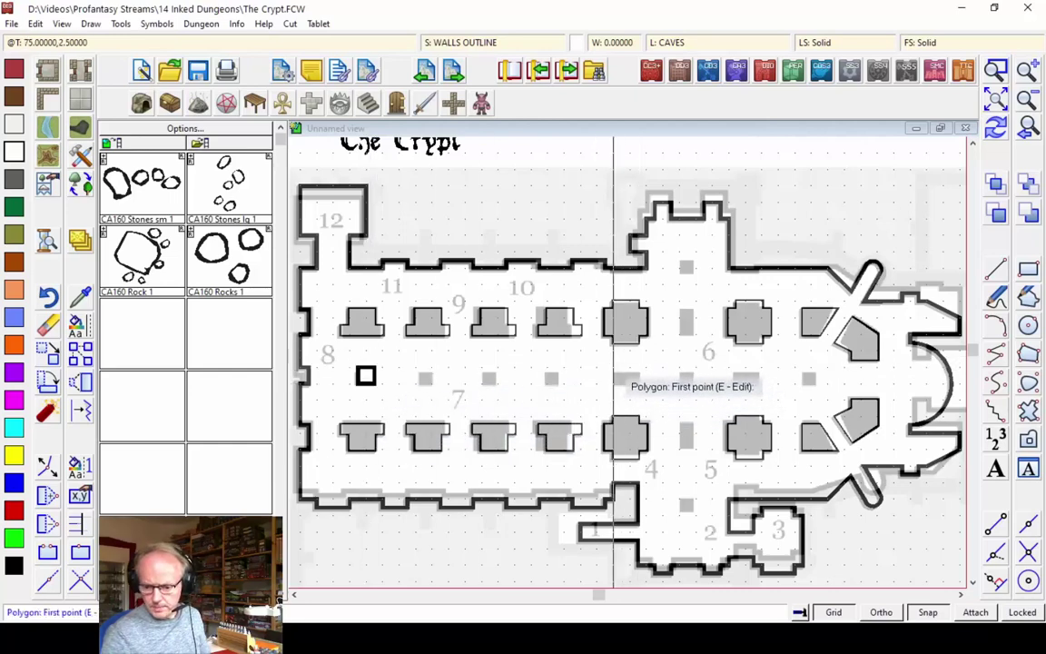
click(614, 379)
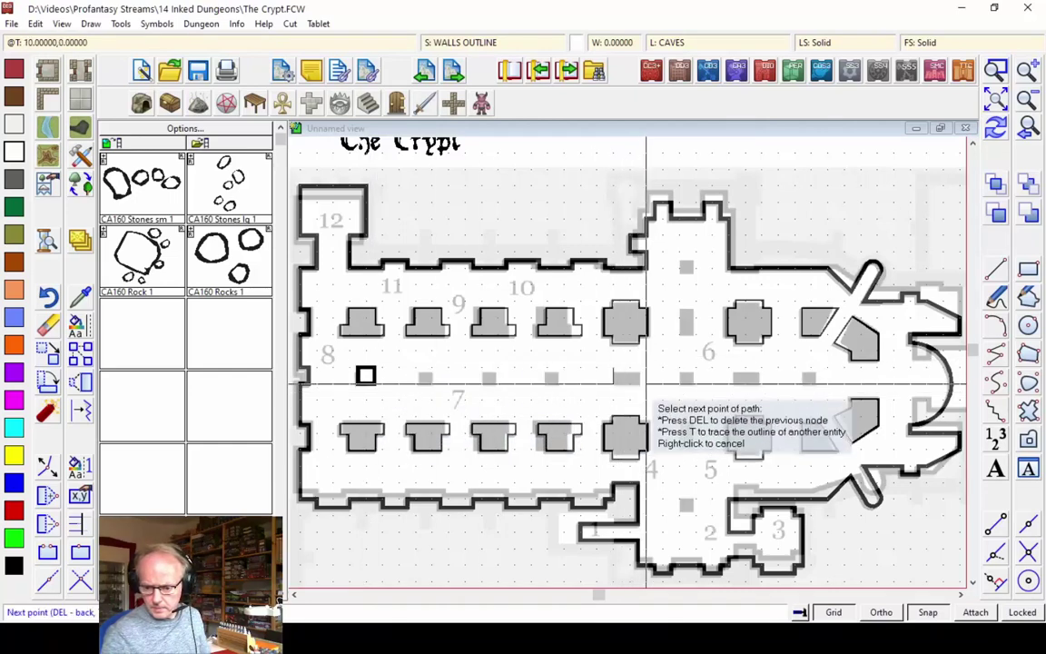
right_click(661, 379)
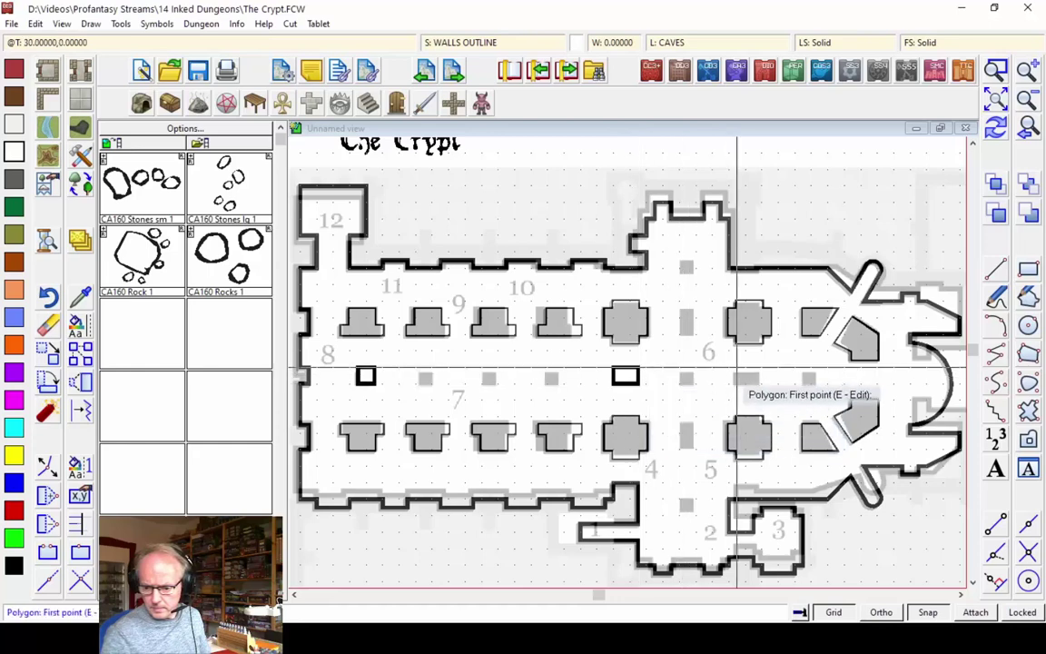
- Trace the small square pillar in the upper transept and the tall rectangular pillar directly below it
click(687, 267)
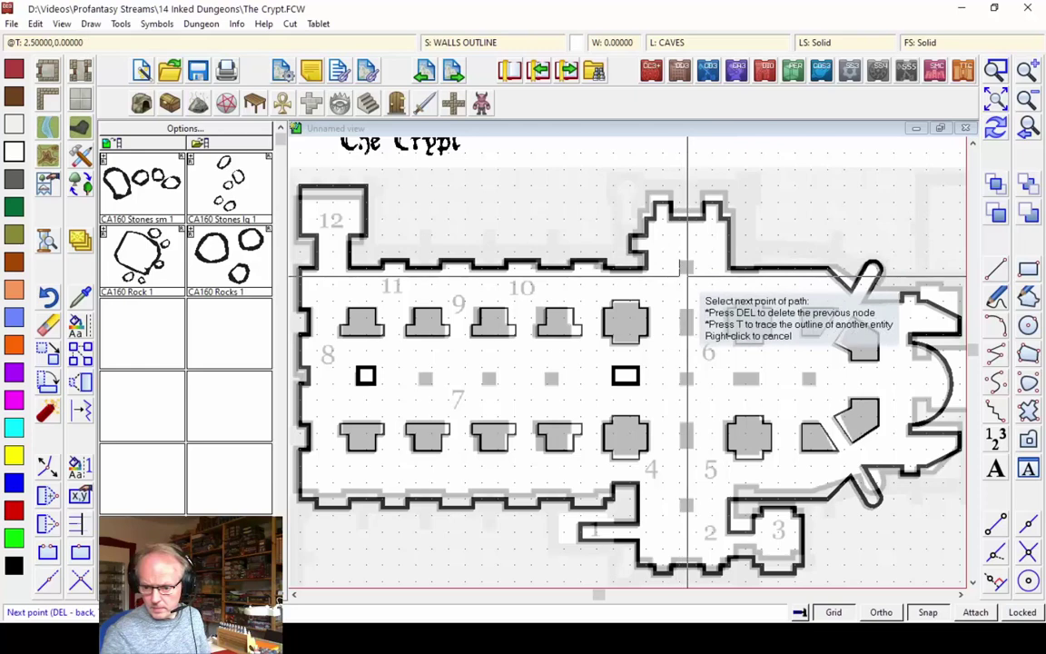
right_click(680, 313)
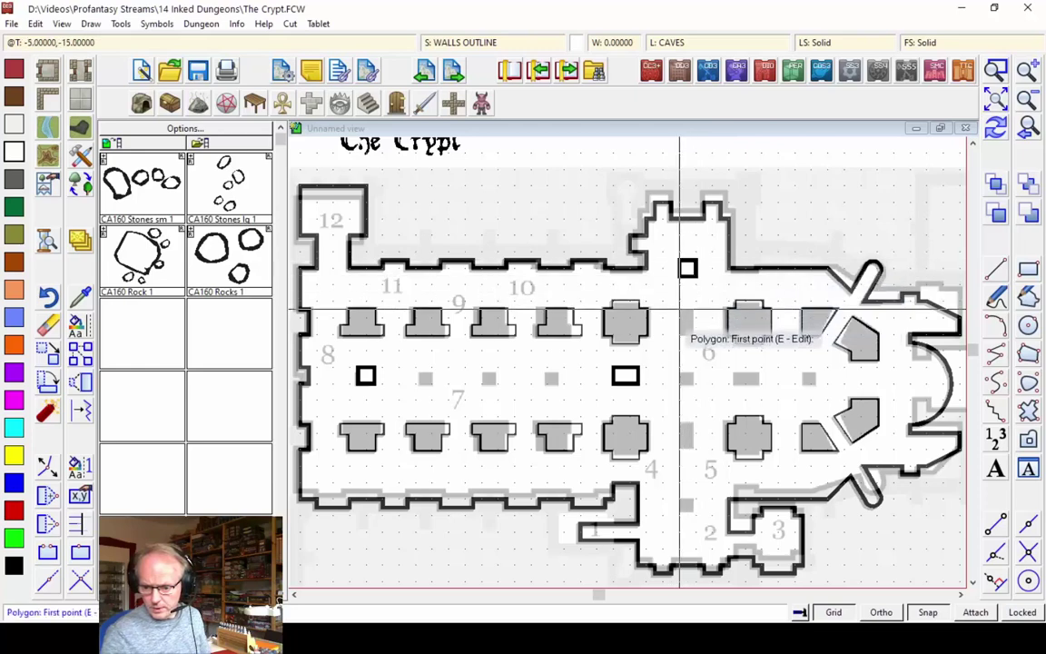
click(680, 316)
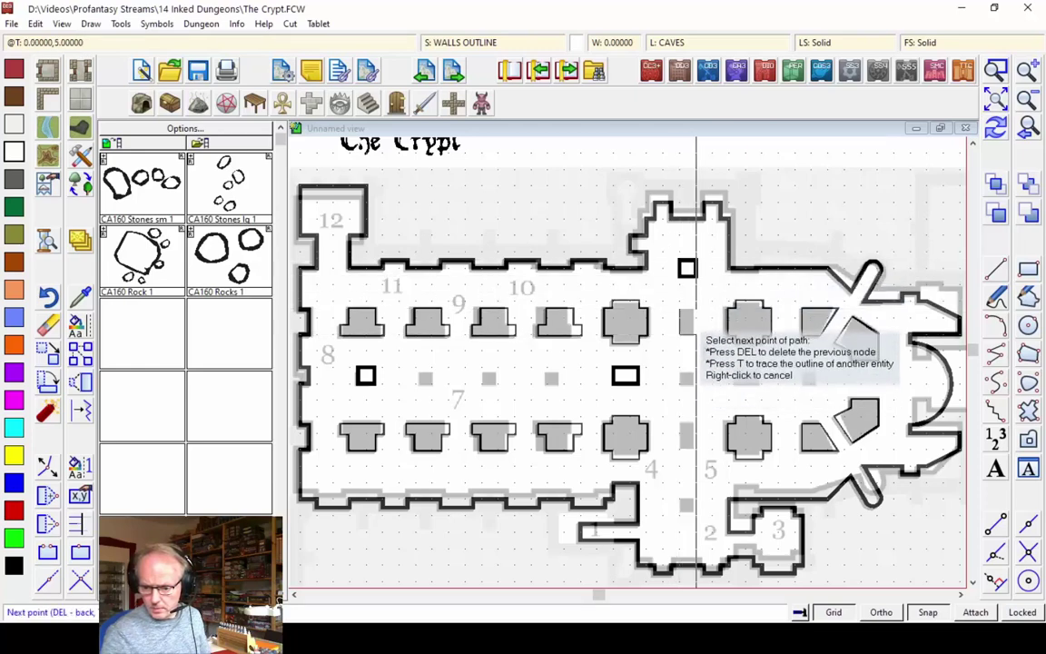
click(696, 312)
click(696, 335)
click(680, 336)
right_click(681, 335)
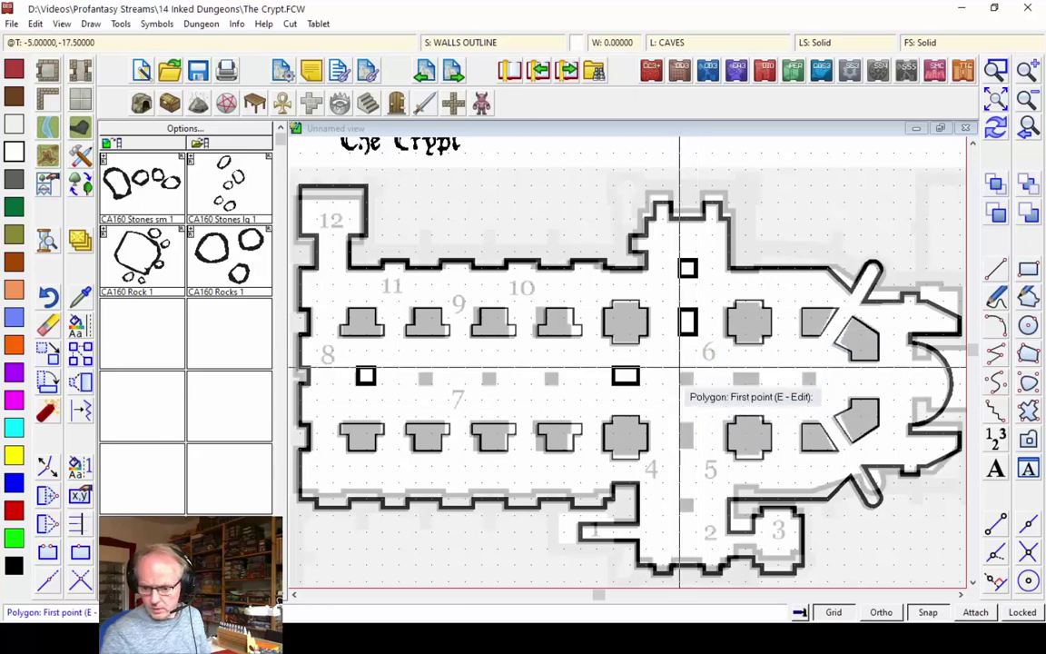
- Trace the small square pillar at the crossing in the central pillar row
click(679, 371)
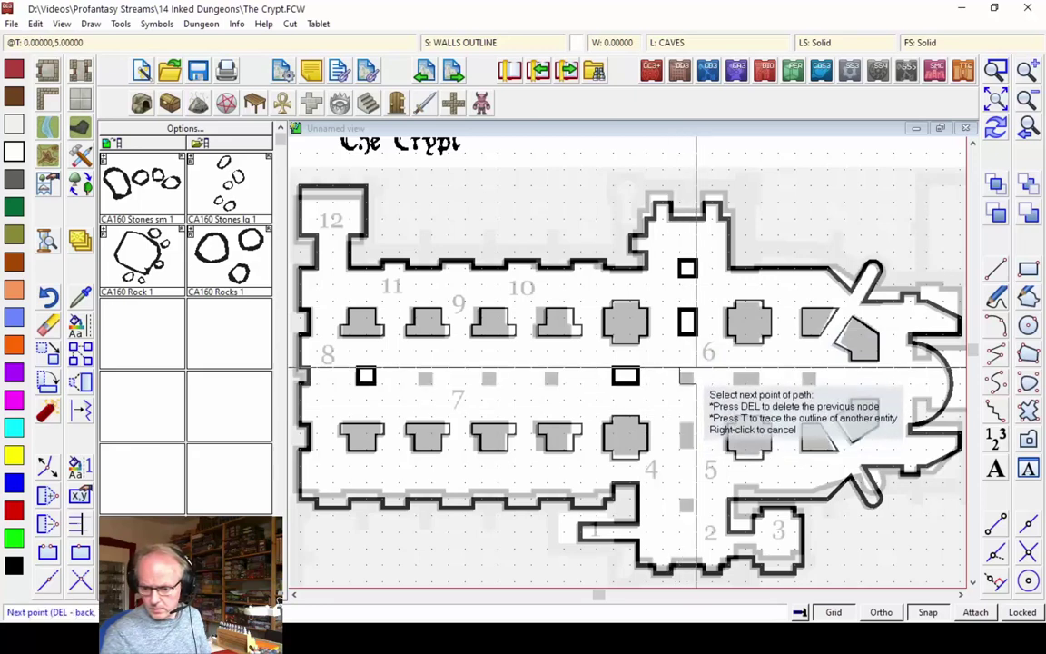
click(696, 370)
click(696, 384)
click(680, 383)
right_click(680, 384)
- Trace the wide rectangular pillar between the apse-side cross-shaped piers and the last square pillar in the central row before the apse
click(738, 370)
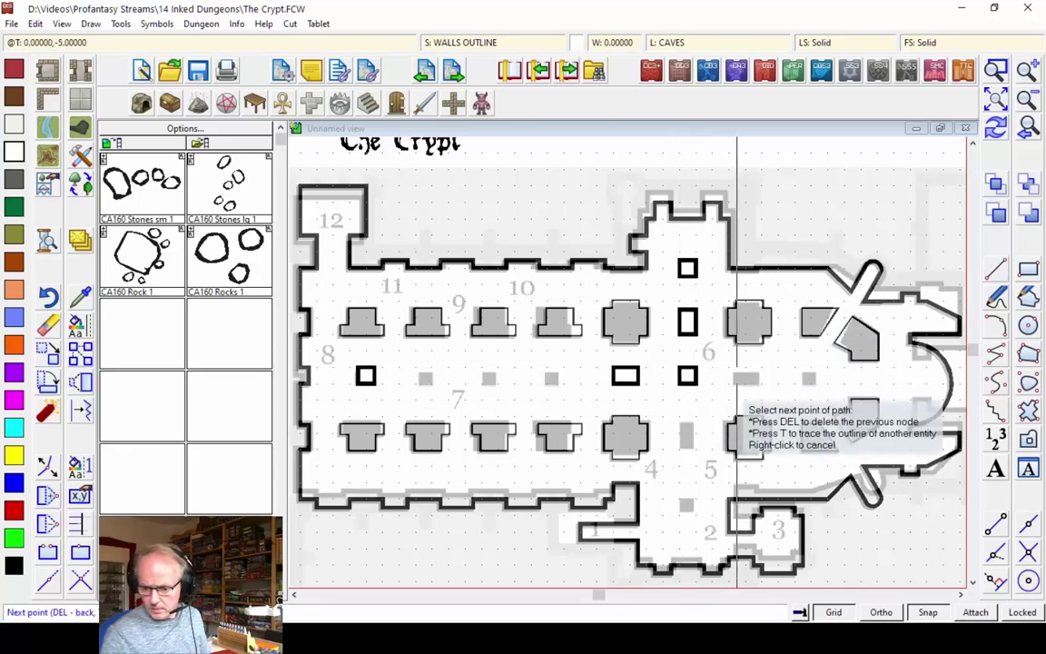
click(763, 370)
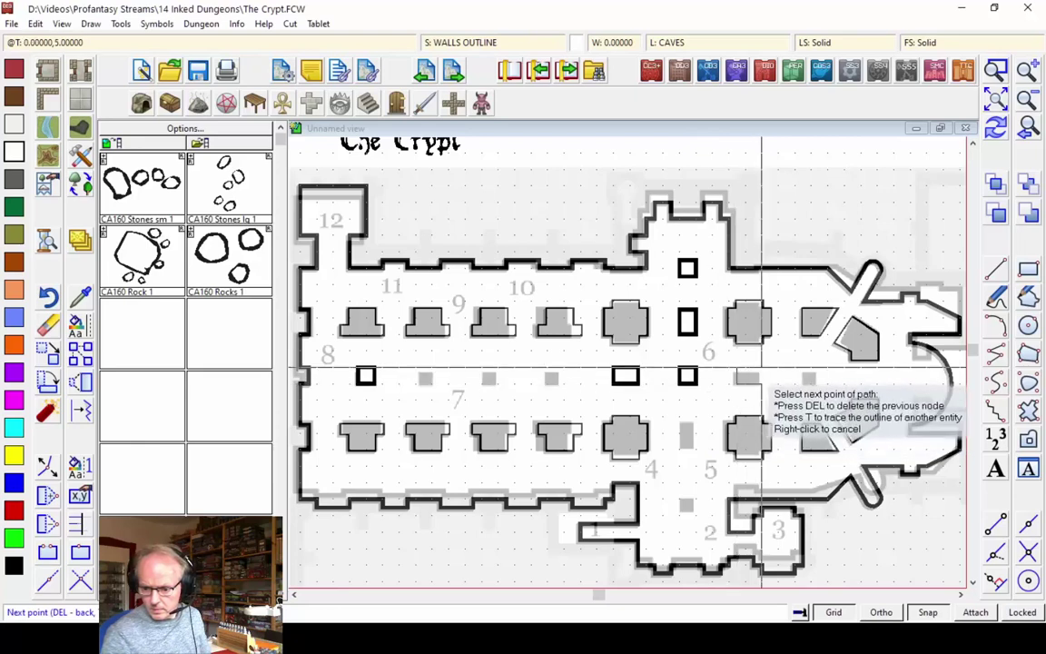
click(763, 383)
click(737, 384)
right_click(738, 383)
click(803, 383)
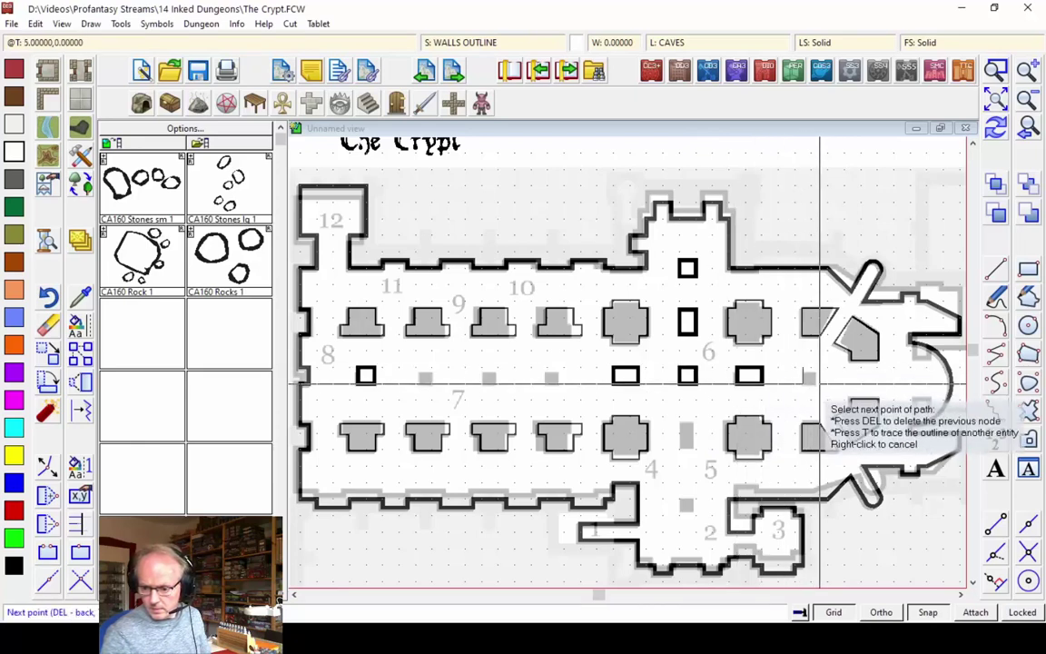
click(803, 370)
click(820, 369)
click(820, 383)
right_click(821, 384)
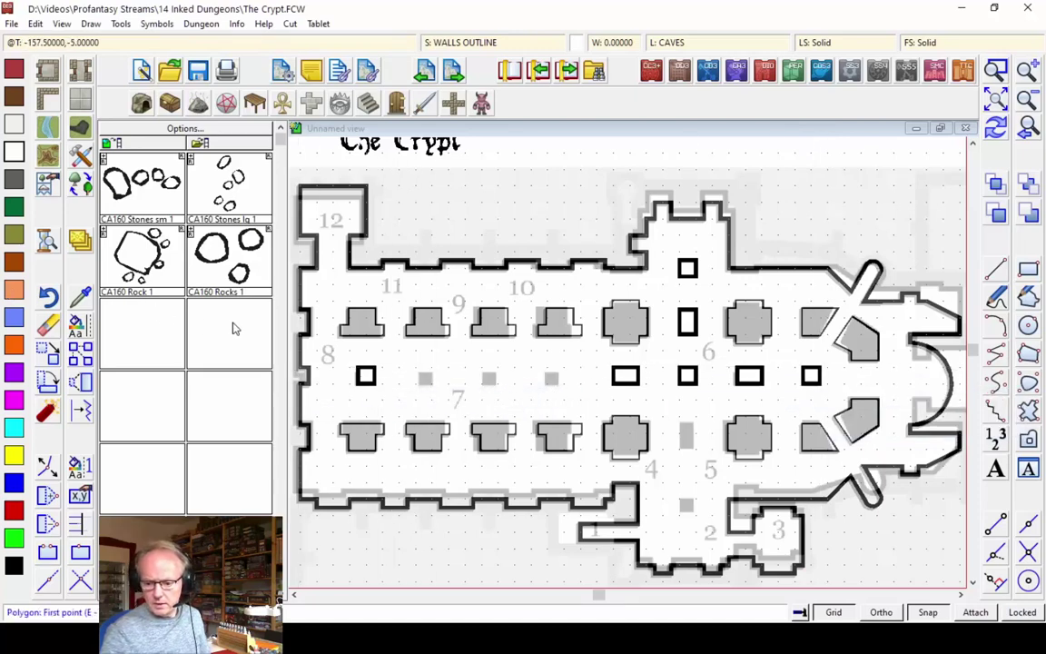
- Copy the square pillar nearest room 8 onto the three other grey squares of the nave and the one in the lower transept, and redraw
click(383, 392)
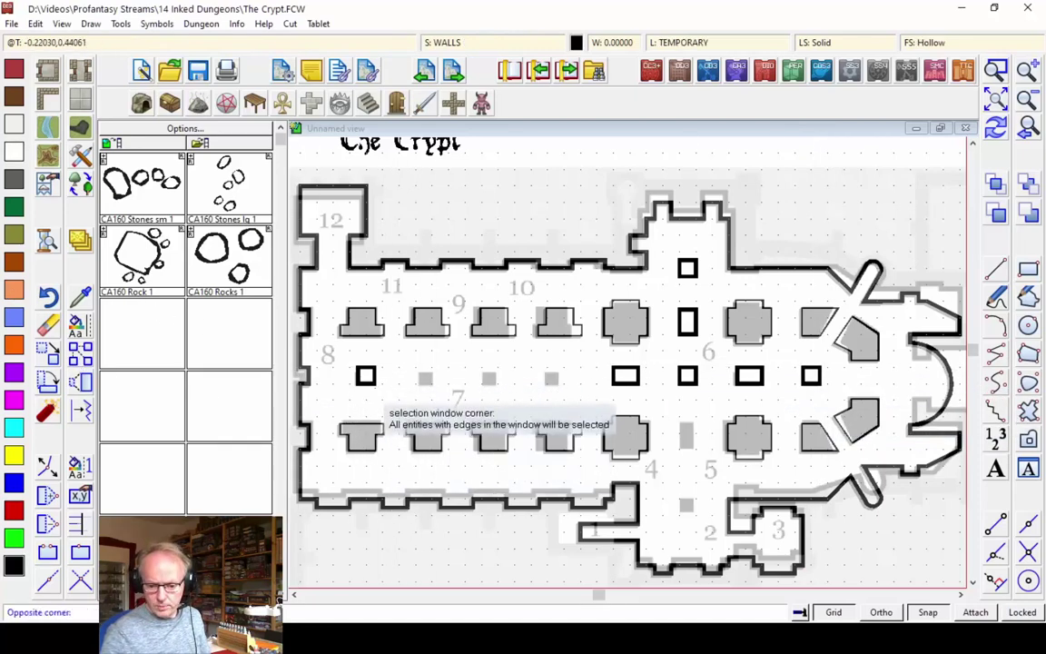
click(349, 361)
right_click(342, 380)
click(388, 388)
click(423, 370)
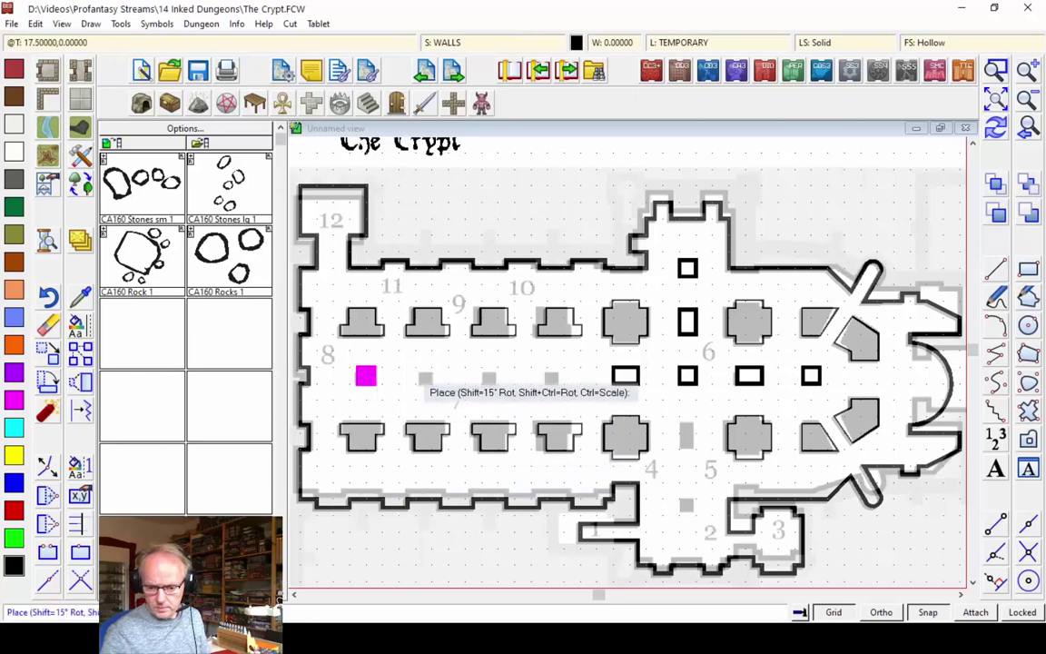
click(489, 375)
click(549, 370)
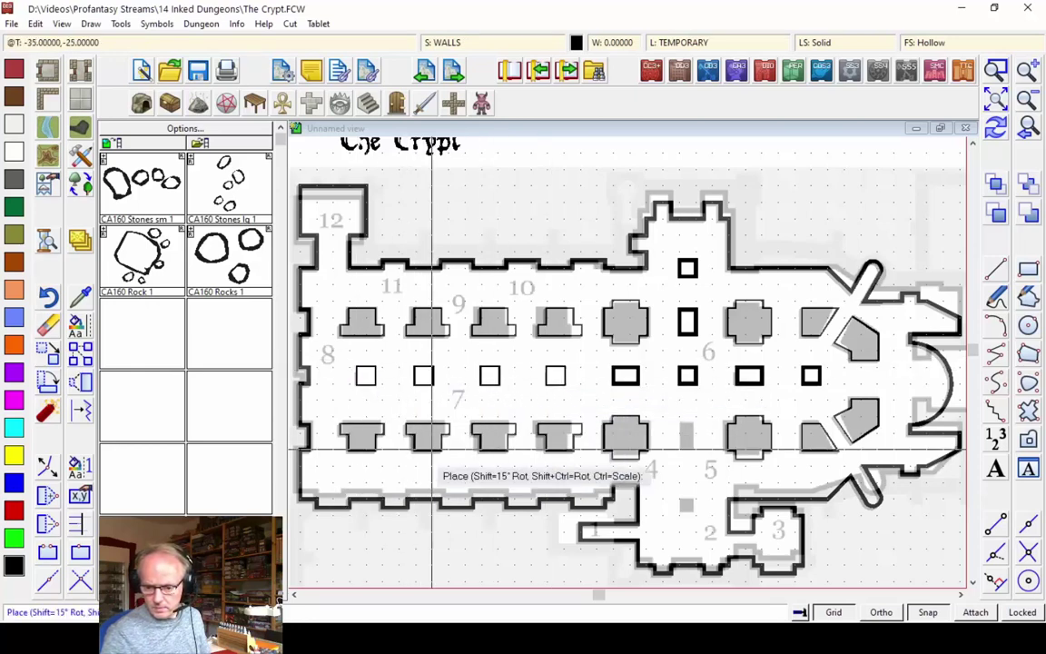
click(688, 508)
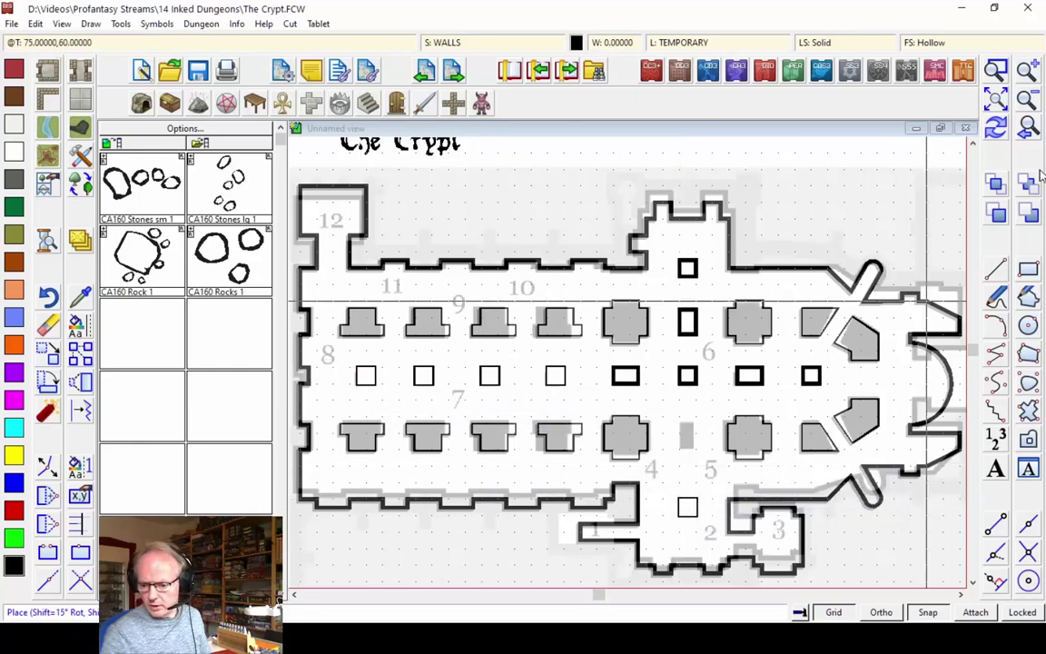
click(997, 128)
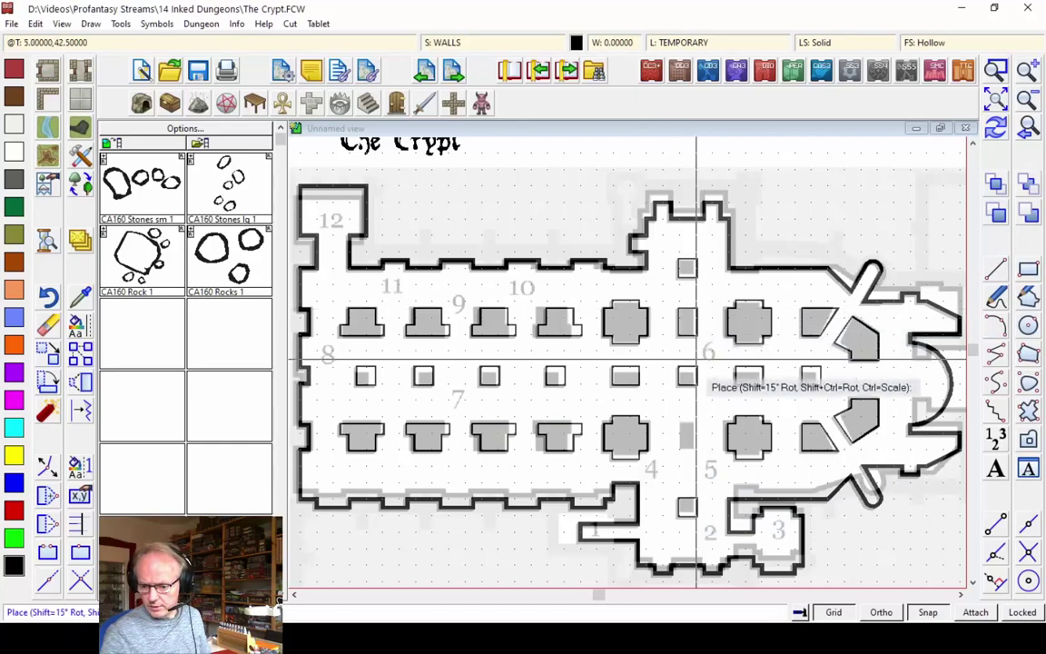
- Copy the tall rectangular pillar of the upper transept onto its grey counterpart below the crossing and redraw the map
click(76, 353)
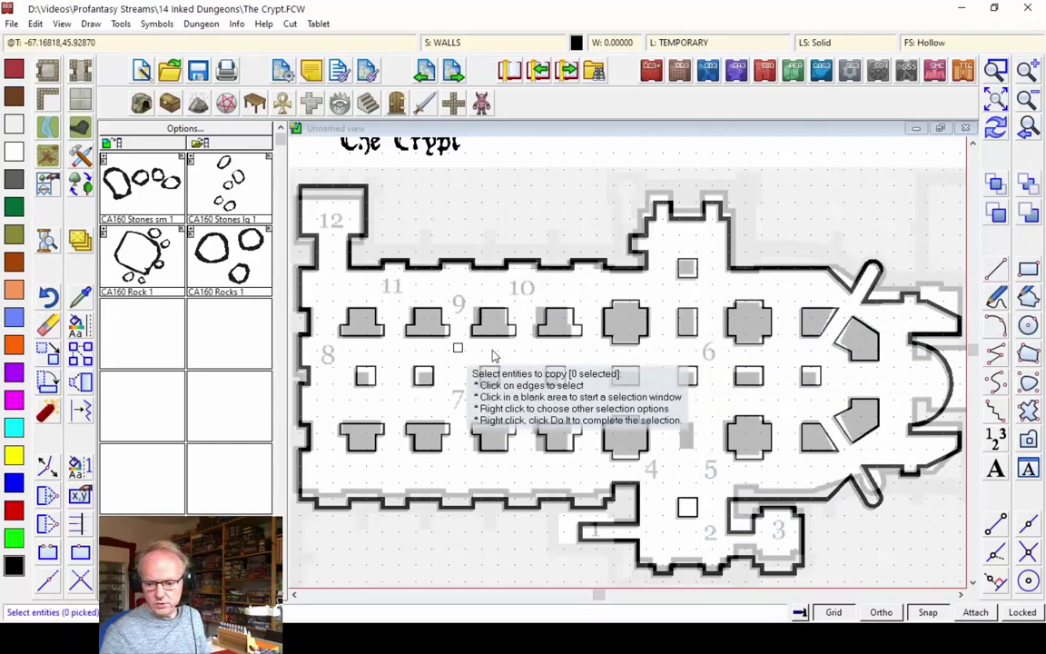
click(687, 318)
right_click(690, 328)
click(674, 332)
click(687, 334)
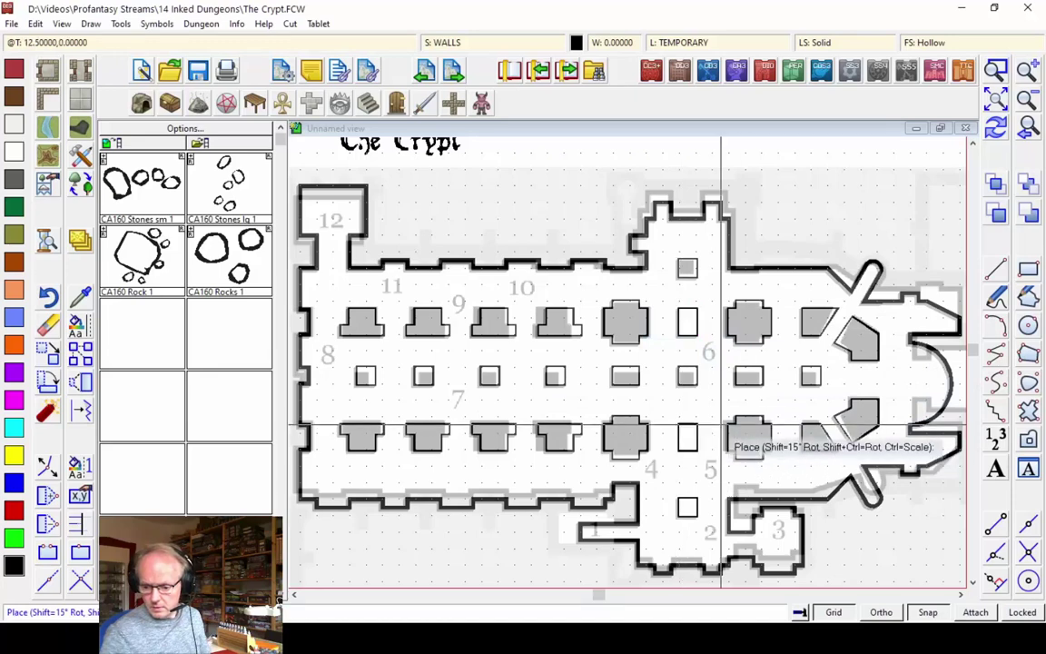
click(687, 447)
key(ctrl+r)
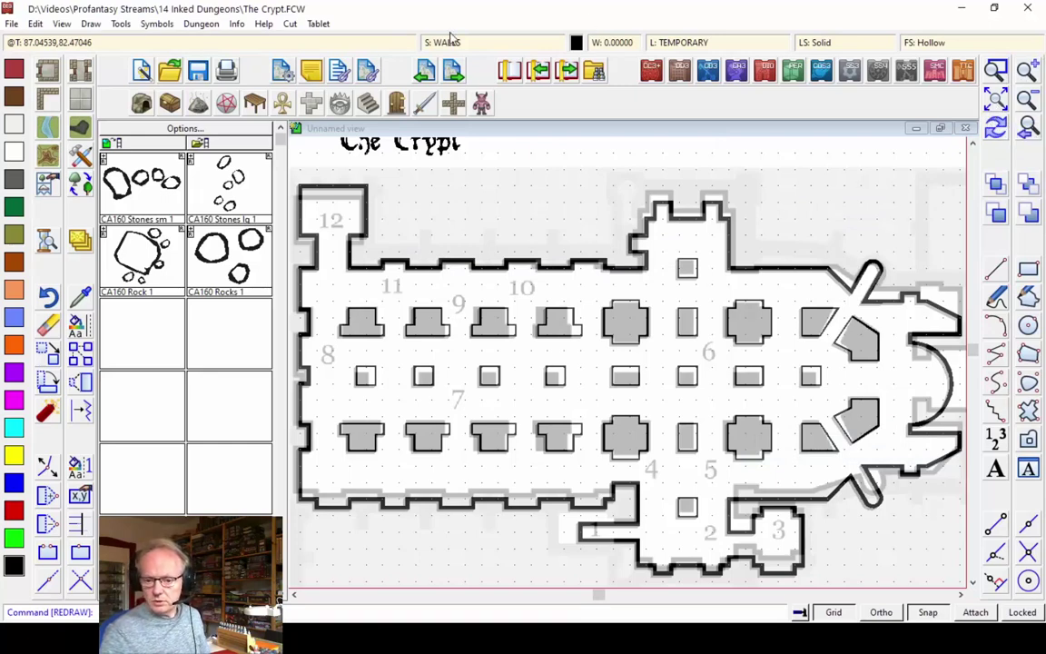
- Show the whole map and hide the BITMAP sheet with the cathedral floor plan
click(996, 100)
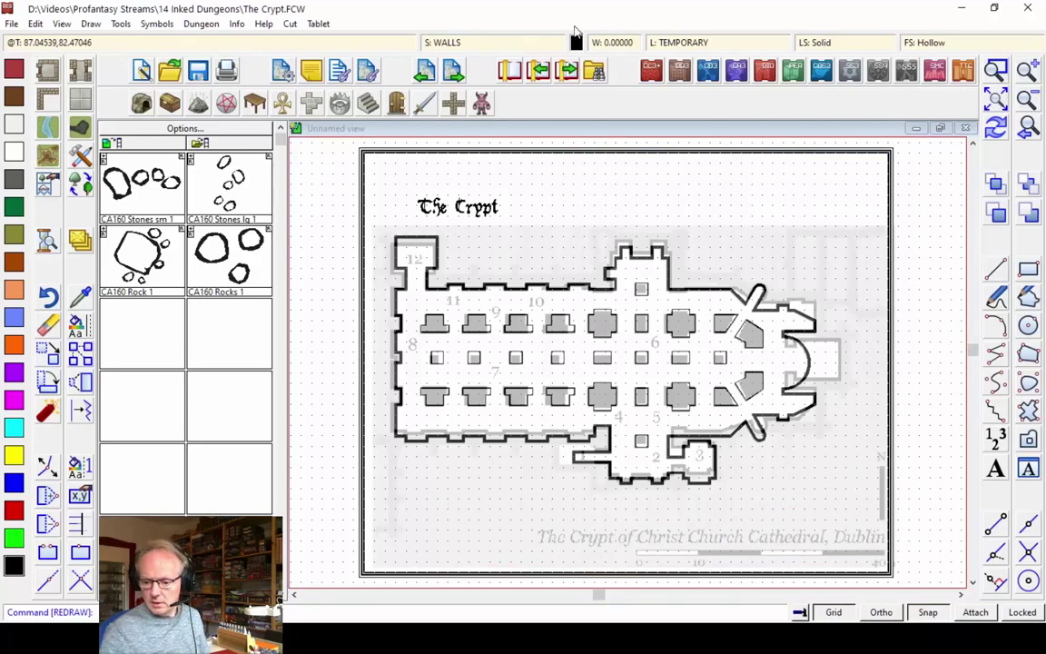
click(419, 40)
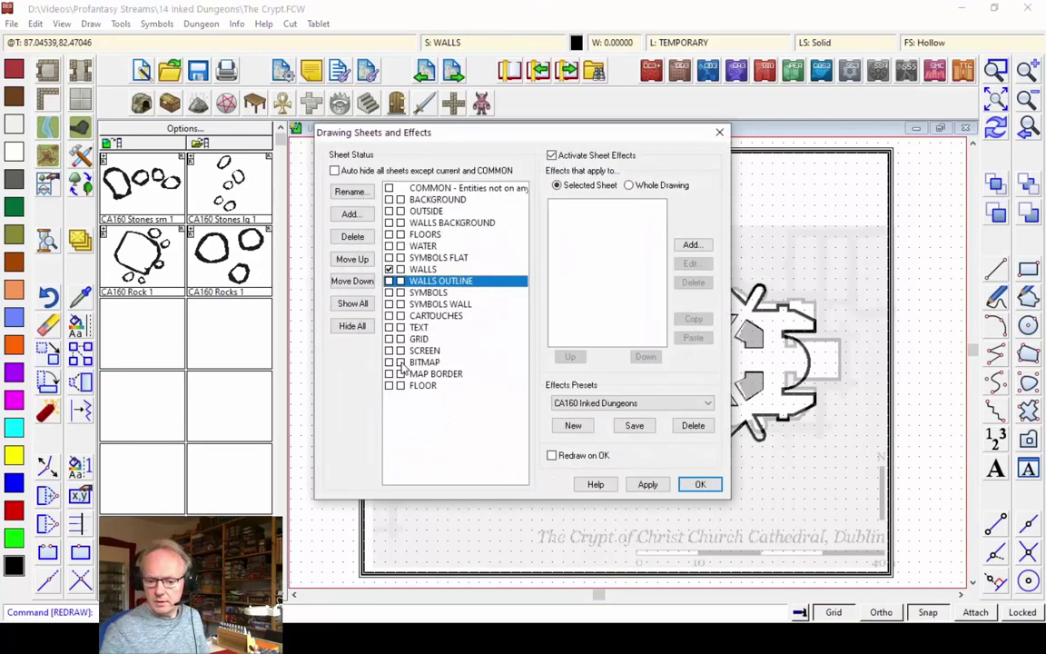
click(403, 363)
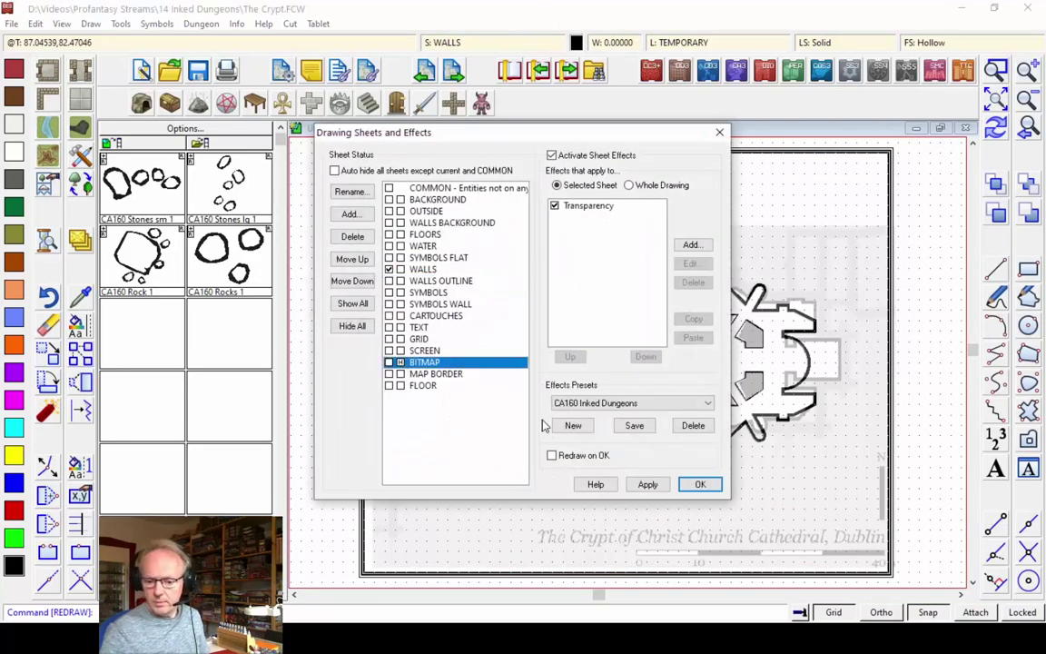
click(700, 486)
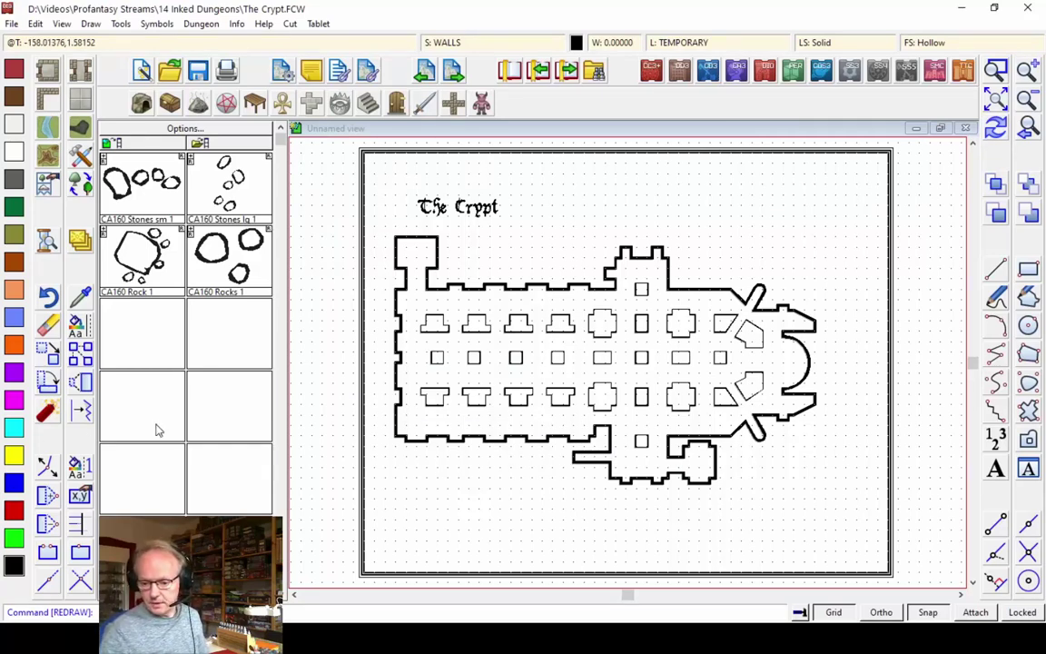
- Draw a Wall, Outline Brick polygon around the crypt, tracing the outer wall's contour and closing it with a wider boundary outside the walls
key(F4)
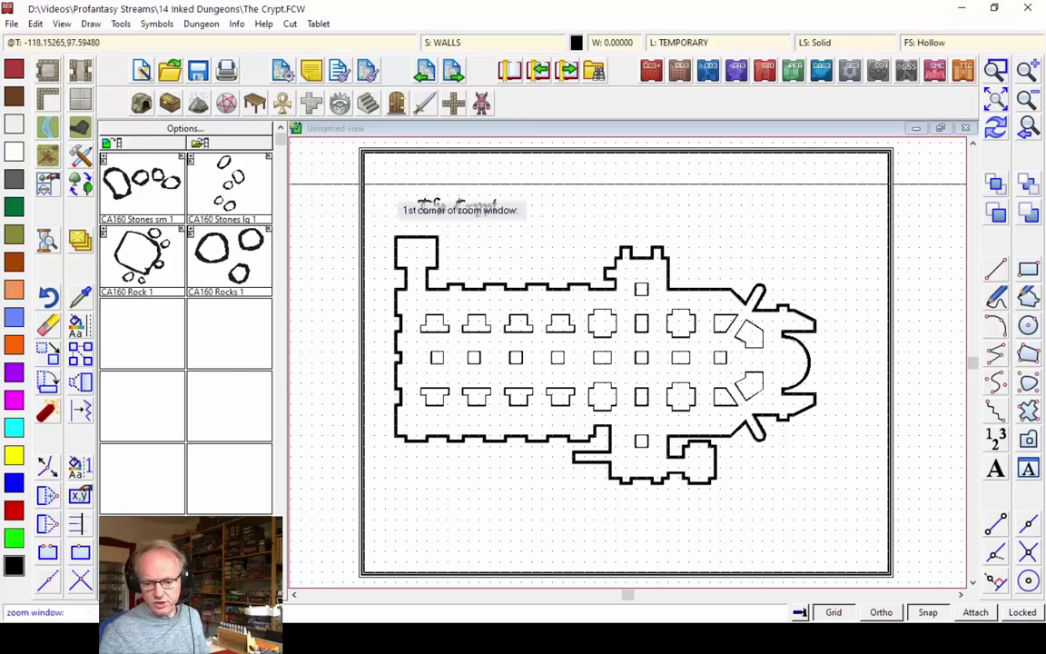
click(373, 179)
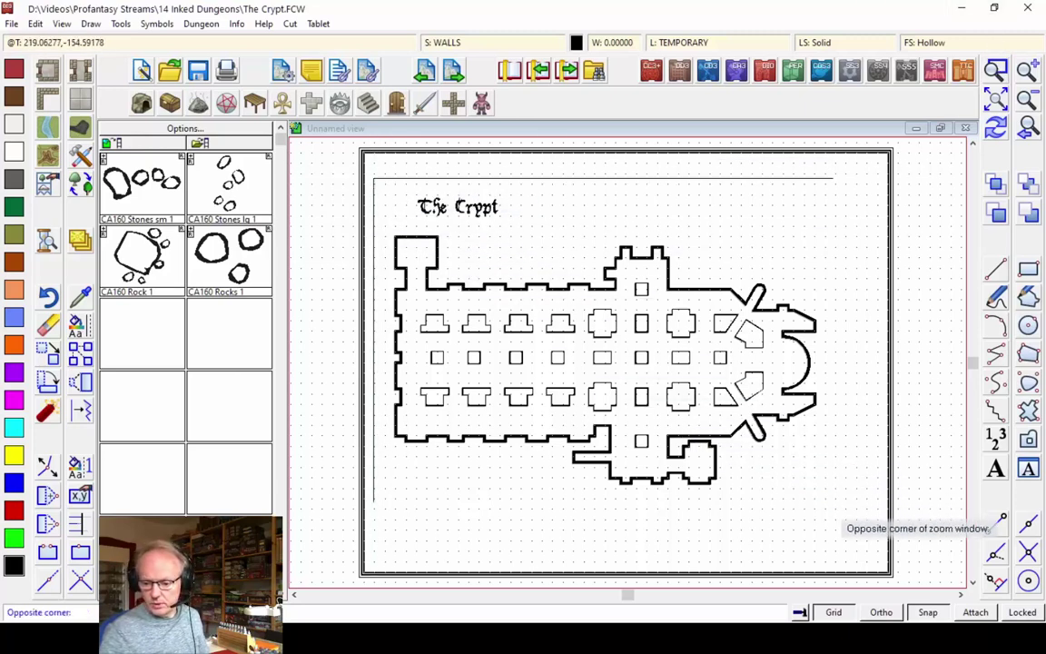
click(845, 512)
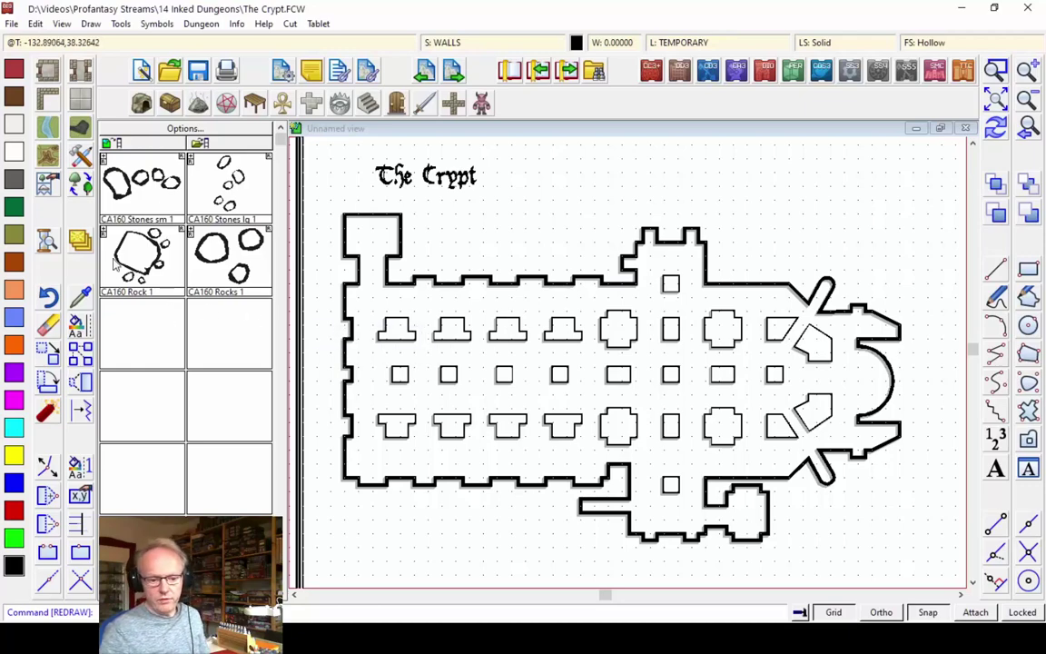
click(77, 129)
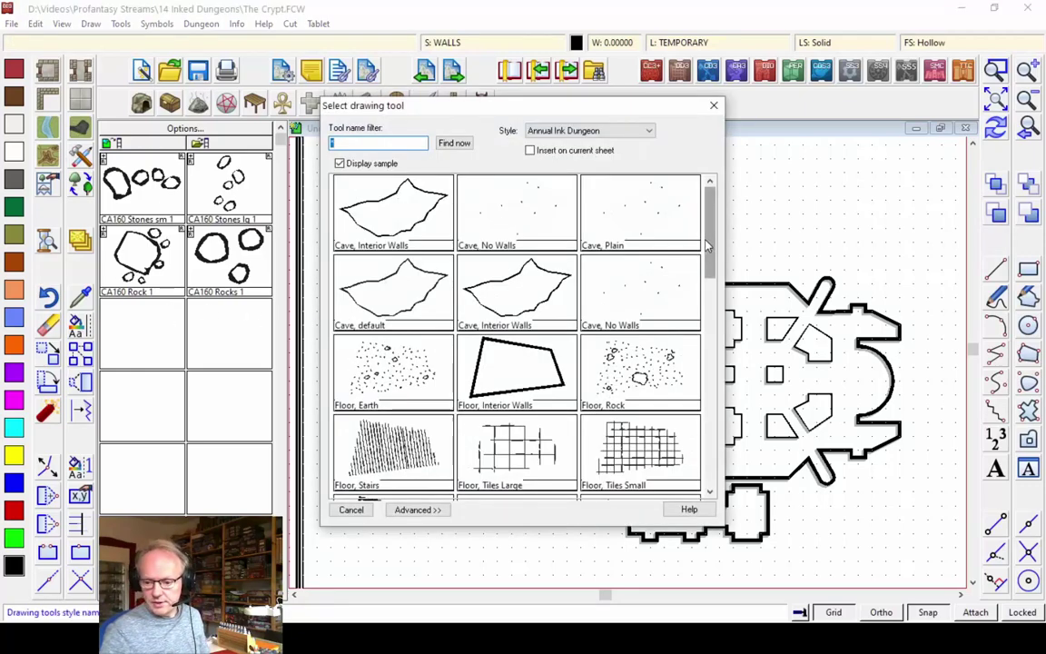
drag(713, 220, 731, 418)
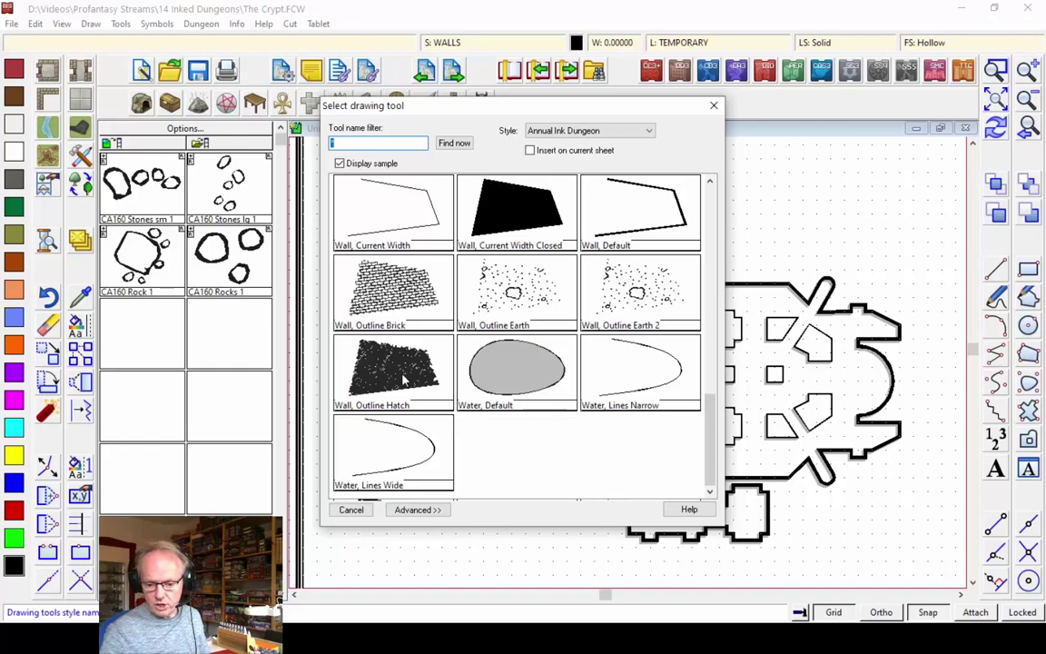
double_click(383, 295)
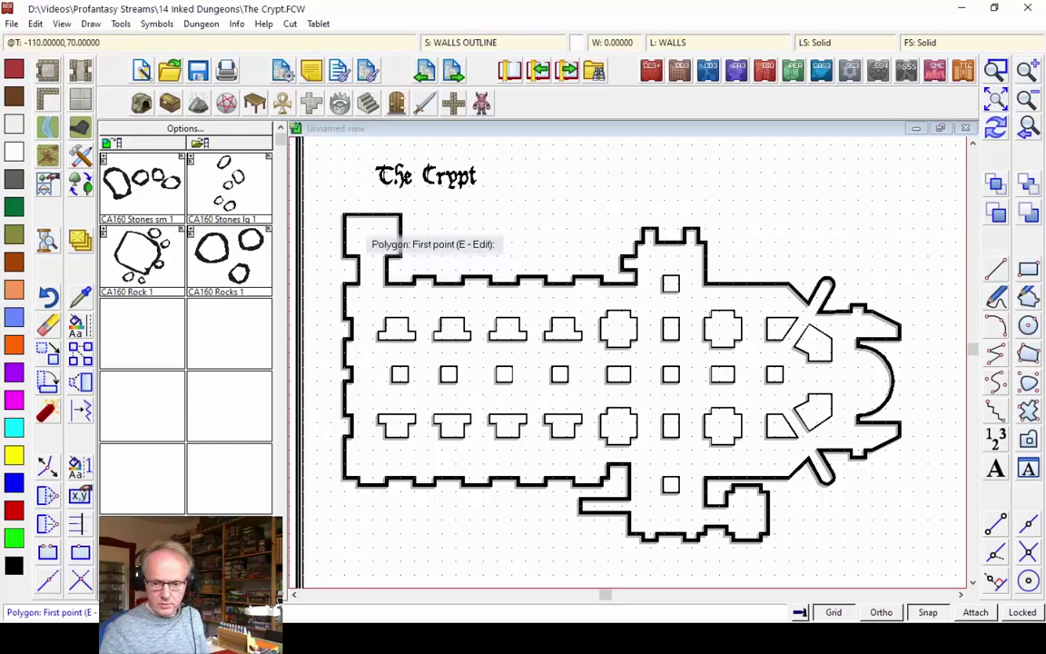
click(344, 215)
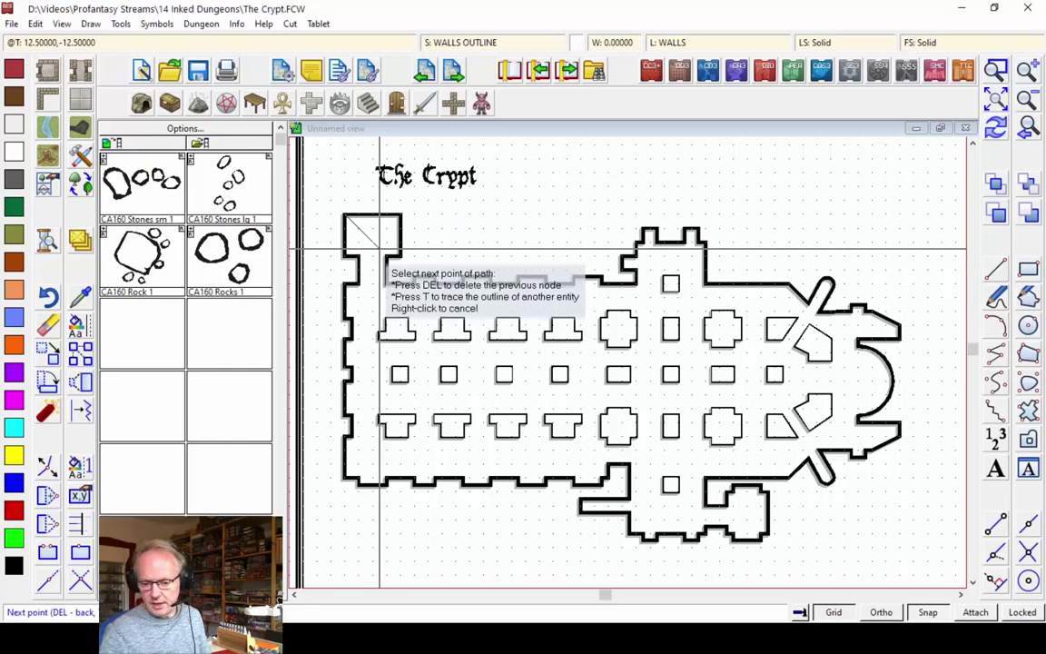
click(381, 216)
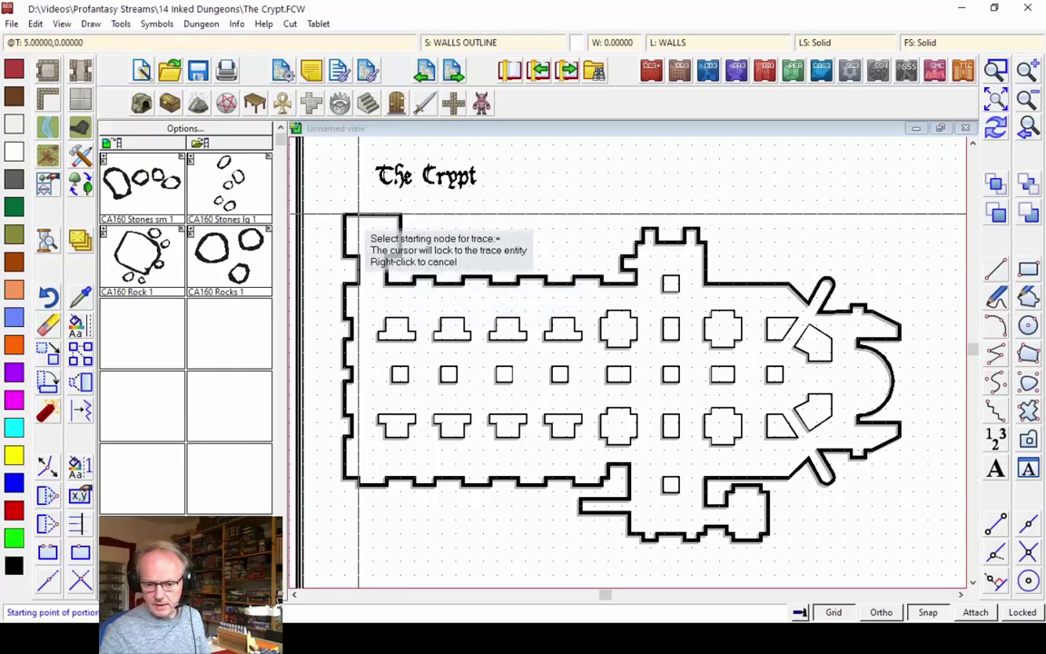
click(361, 215)
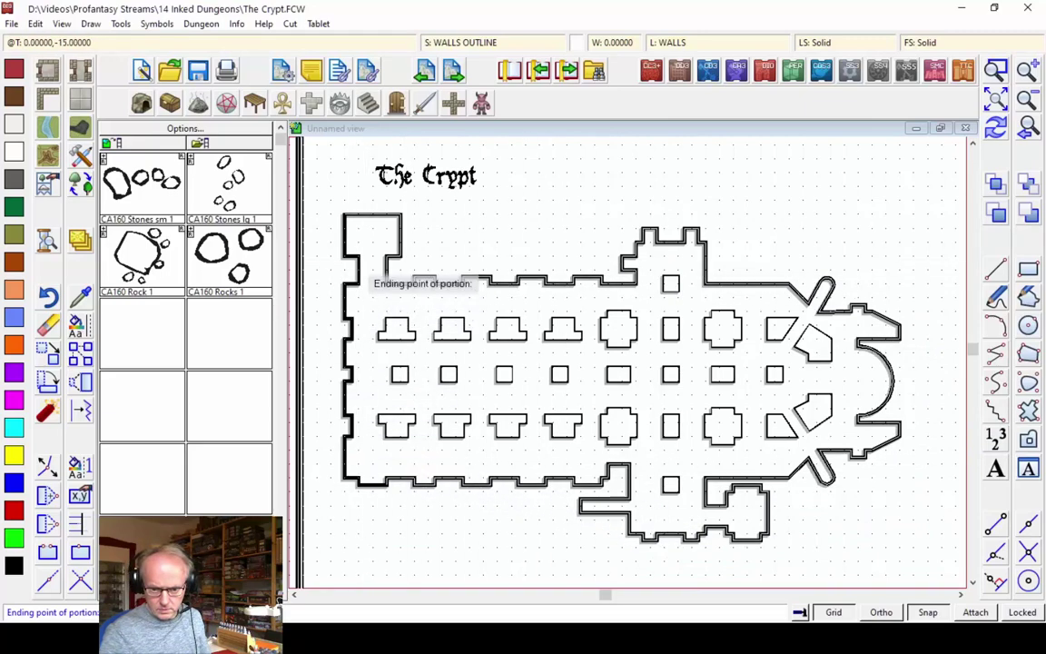
click(345, 264)
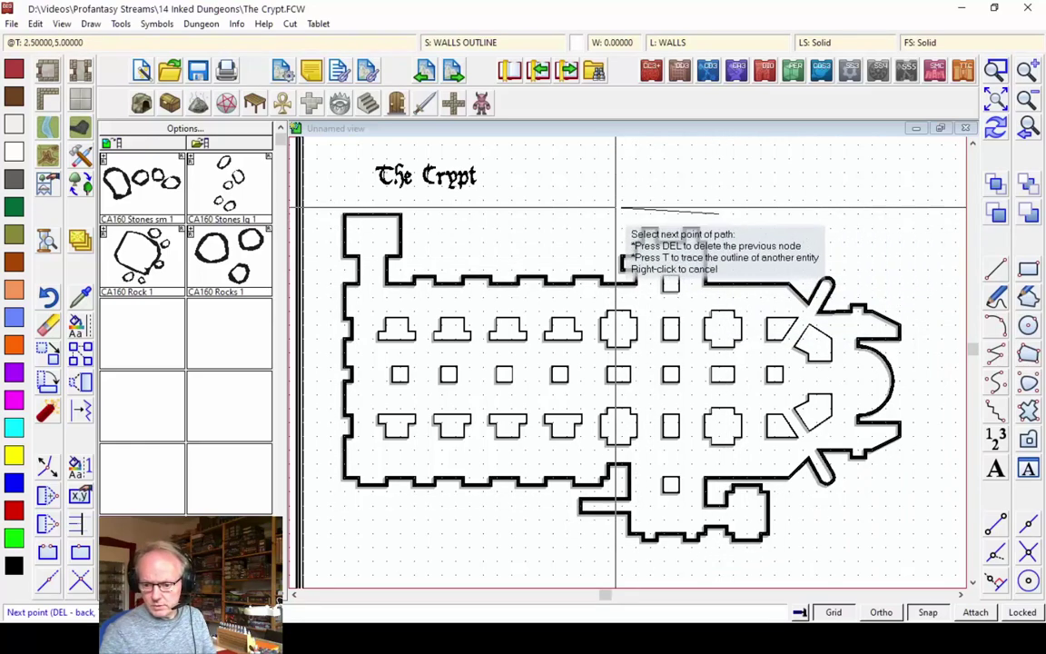
click(603, 258)
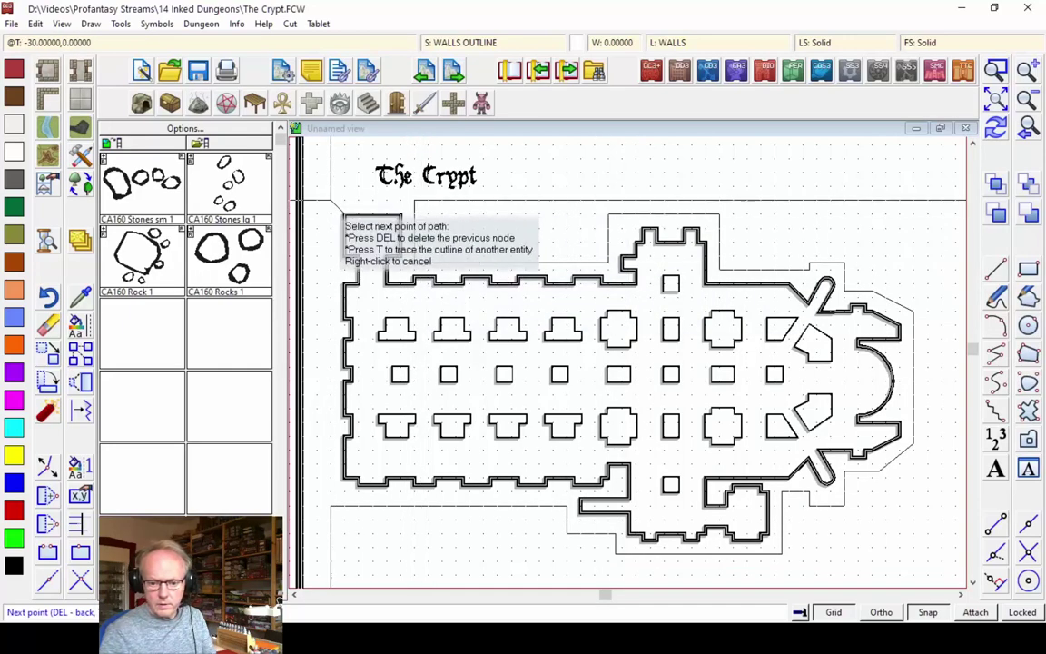
click(338, 215)
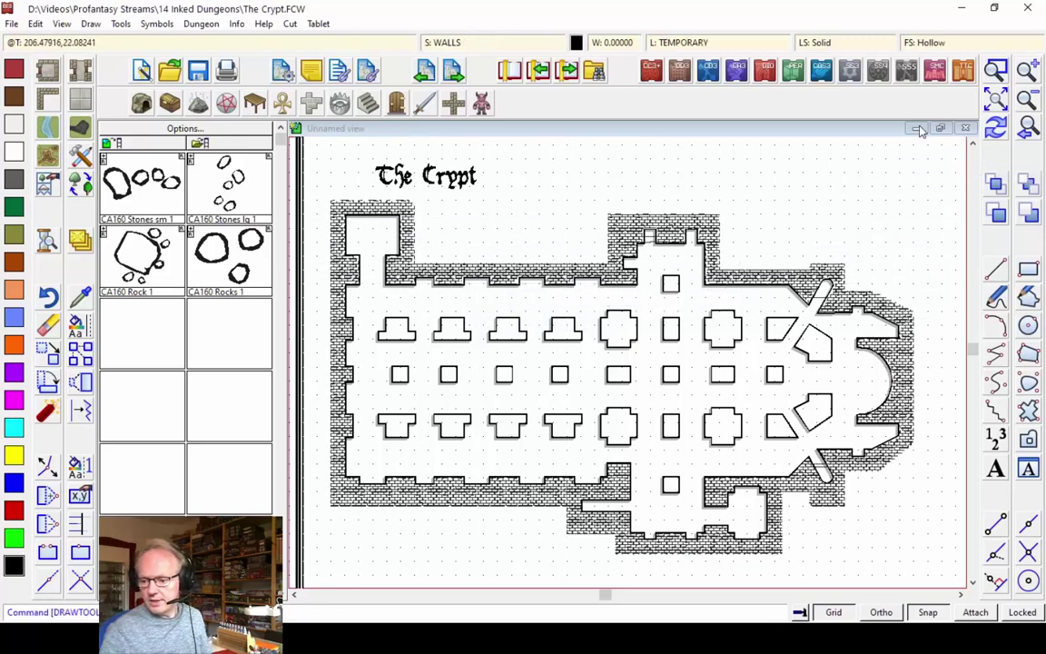
- Erase the two stray brick lines crossing the notch in the upper transept's outer wall nearest the nave
click(1000, 130)
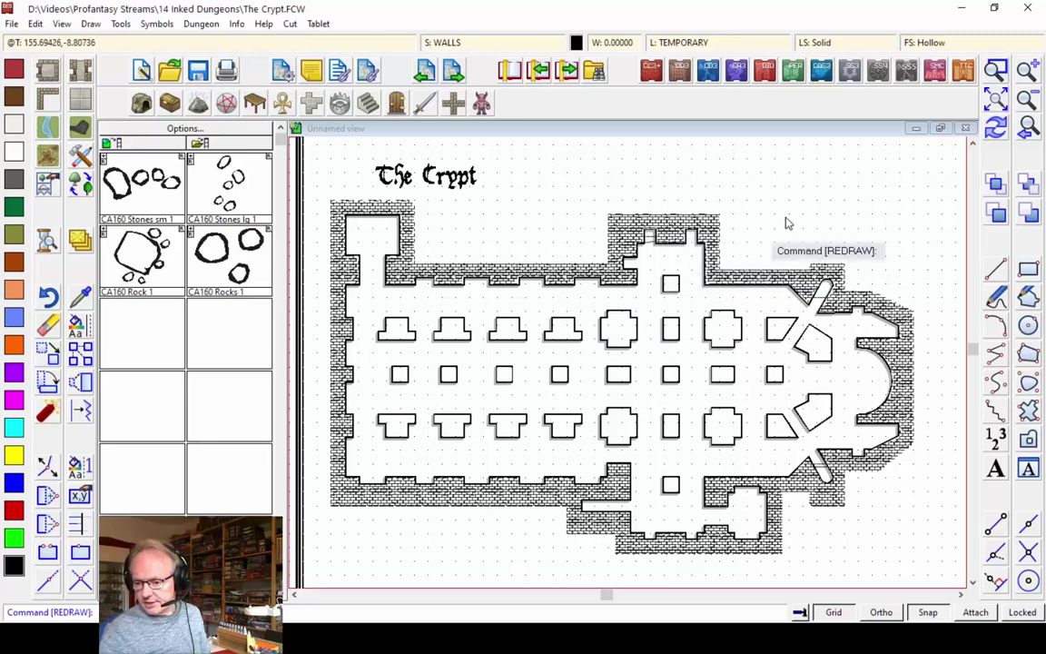
click(613, 202)
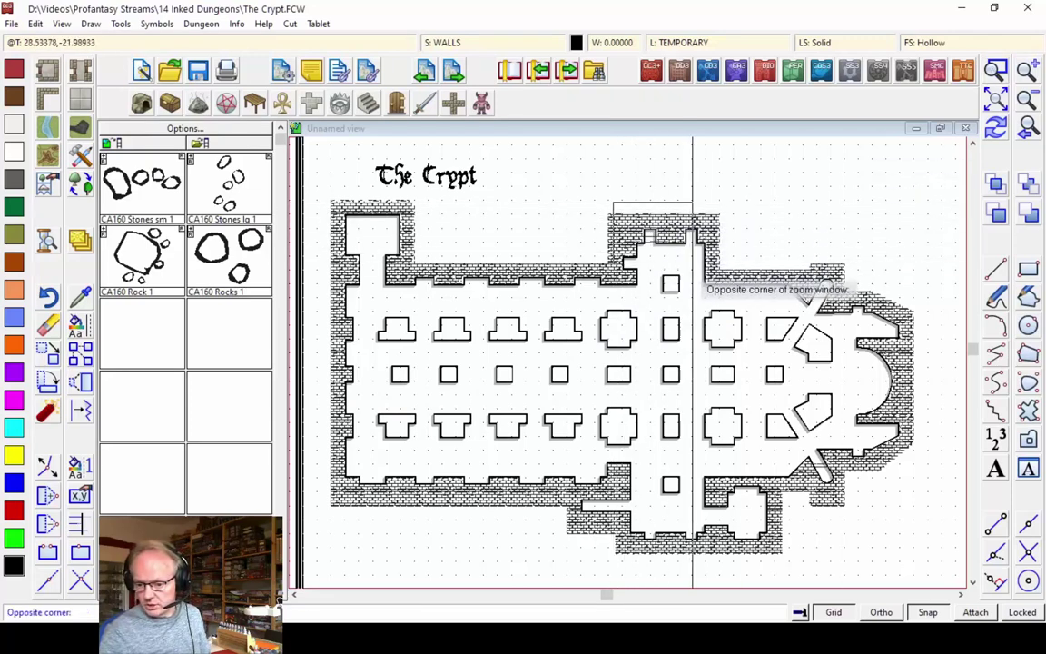
click(688, 250)
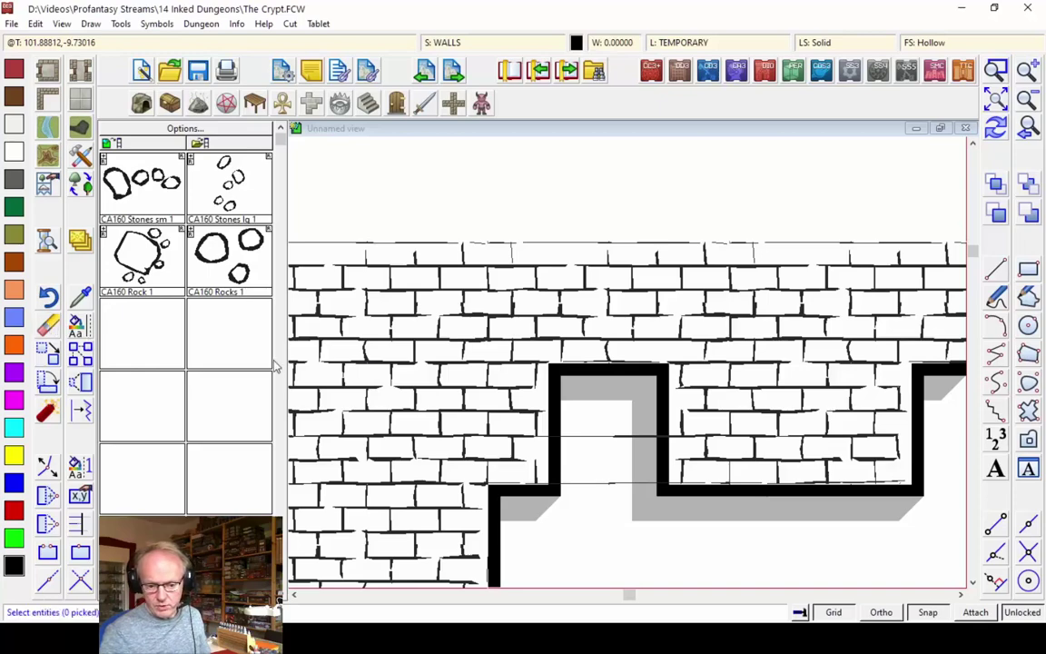
click(551, 437)
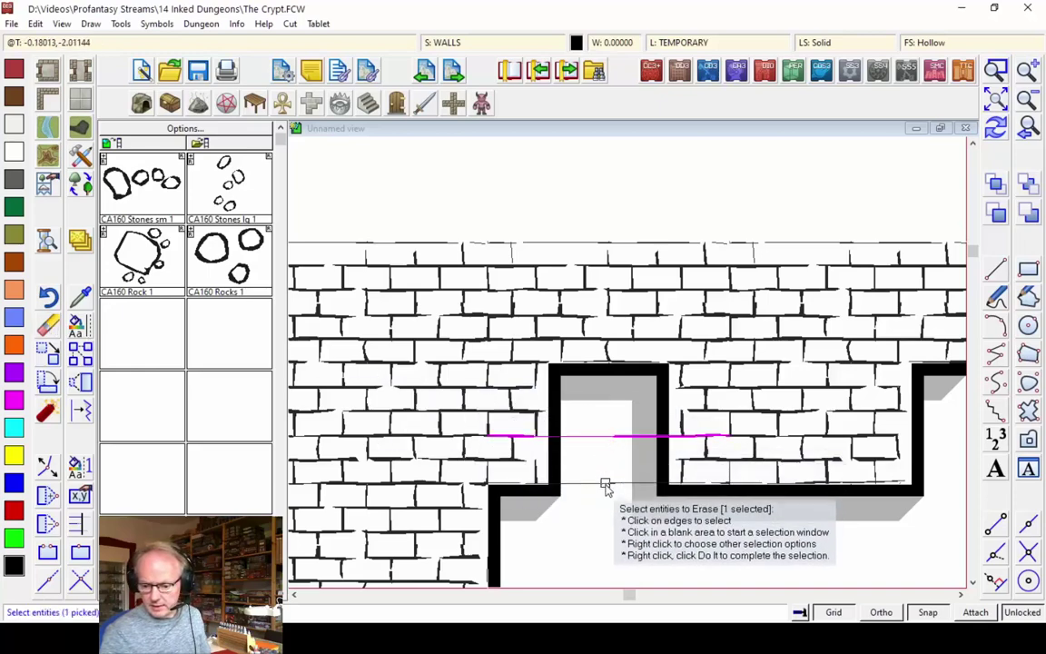
click(606, 484)
click(616, 507)
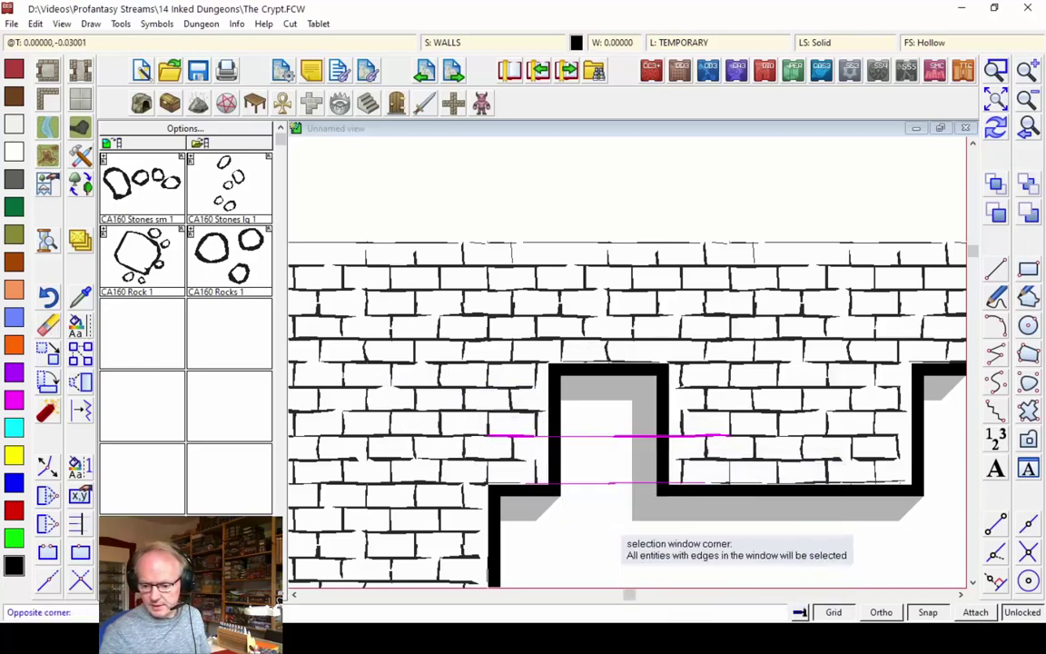
right_click(619, 502)
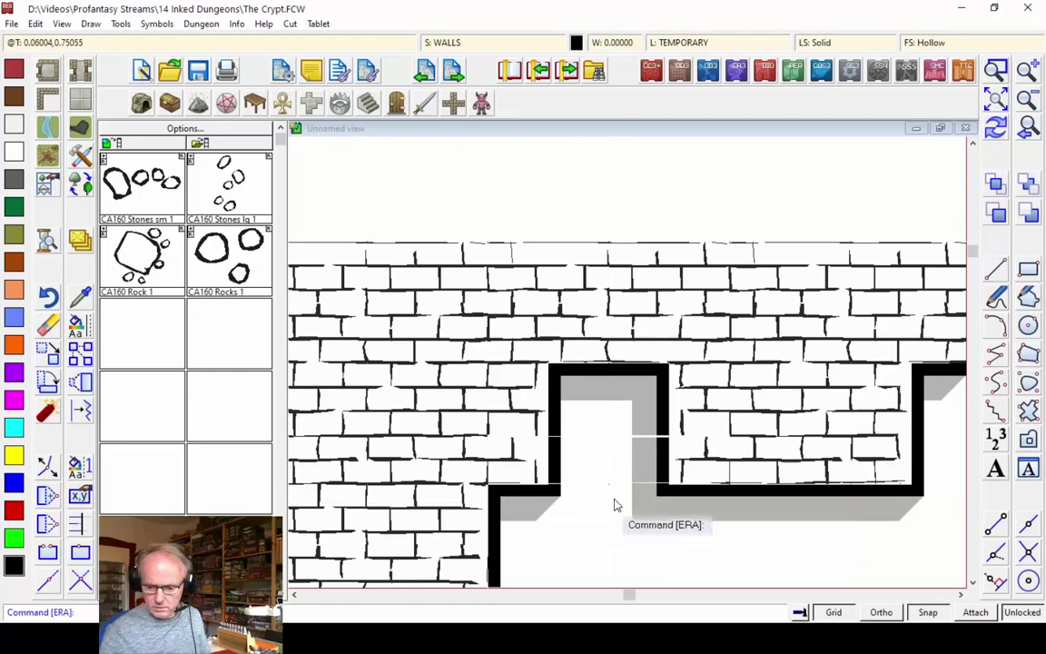
click(1029, 130)
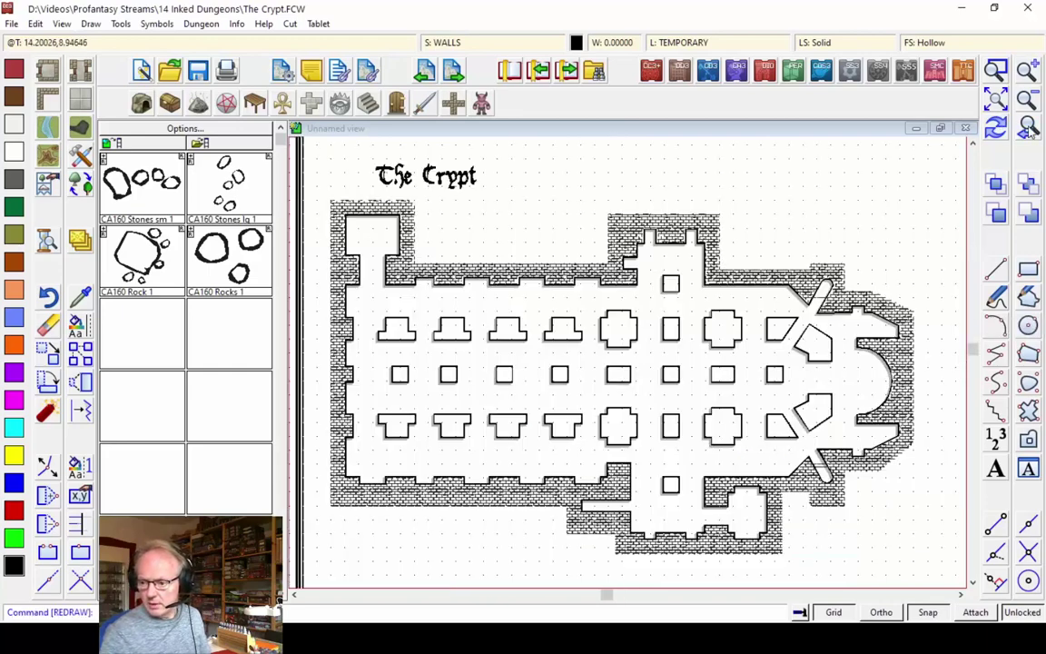
- Erase the stray brick line crossing the upper slanted, round-ended recess beside the apse
click(995, 70)
click(822, 261)
click(756, 293)
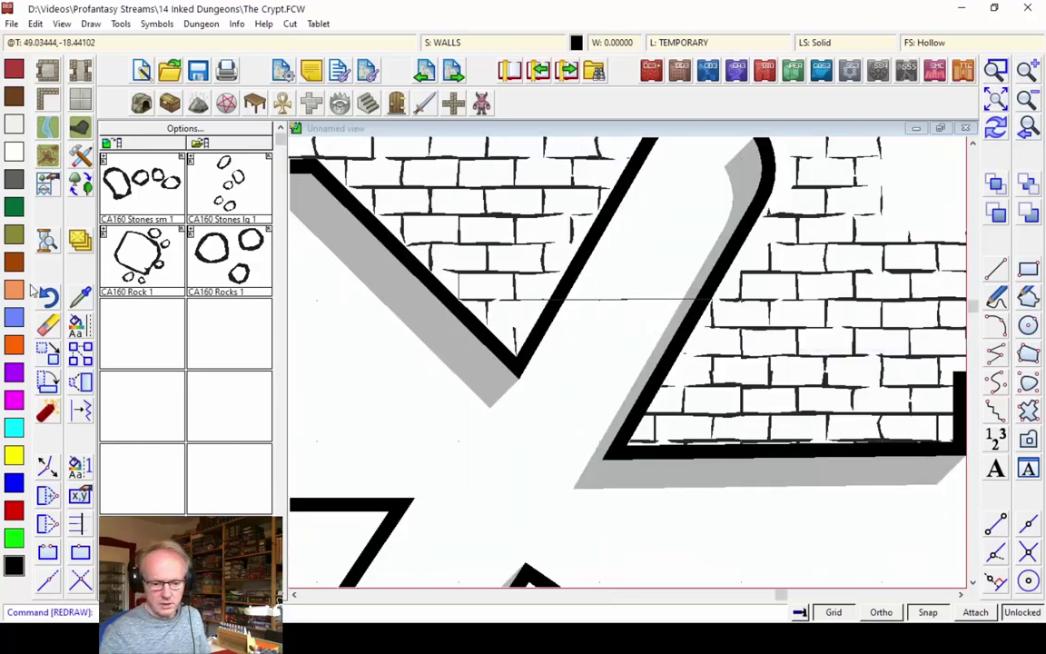
click(49, 323)
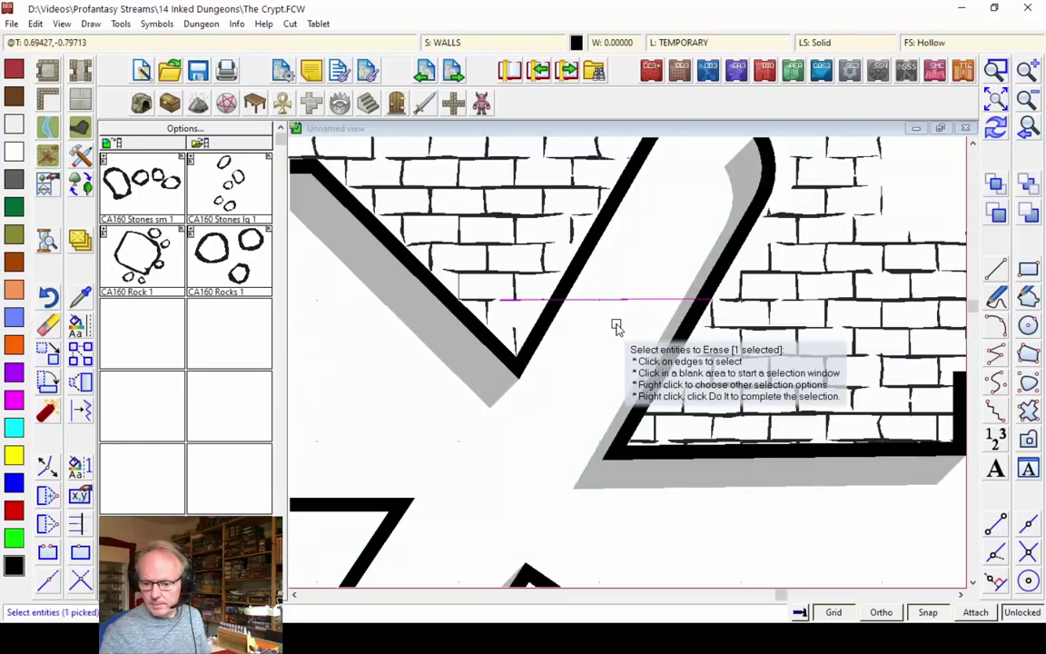
click(1027, 128)
- Erase the two stray brick lines crossing the lower slanted, round-ended recess beside the apse and redraw the map
click(995, 70)
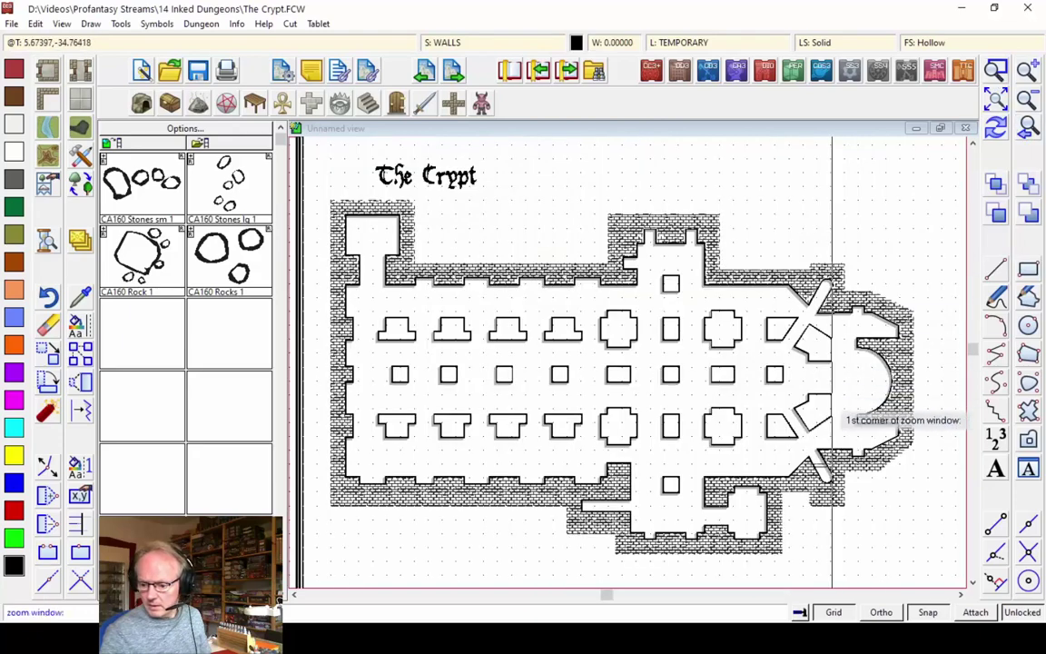
click(824, 397)
click(852, 488)
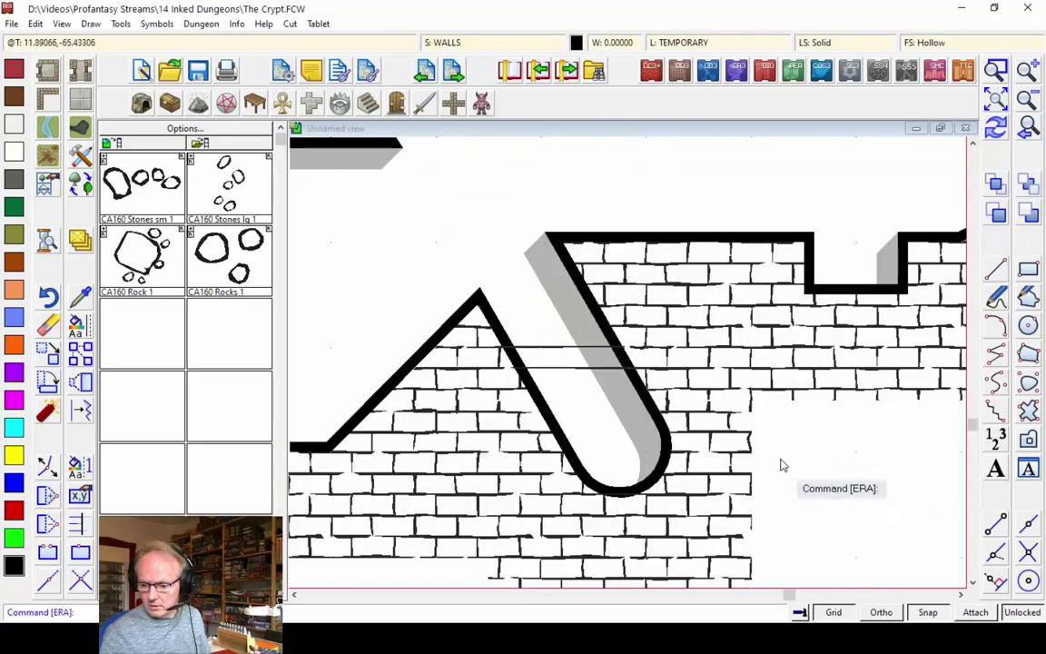
click(577, 348)
click(582, 369)
right_click(582, 371)
click(577, 389)
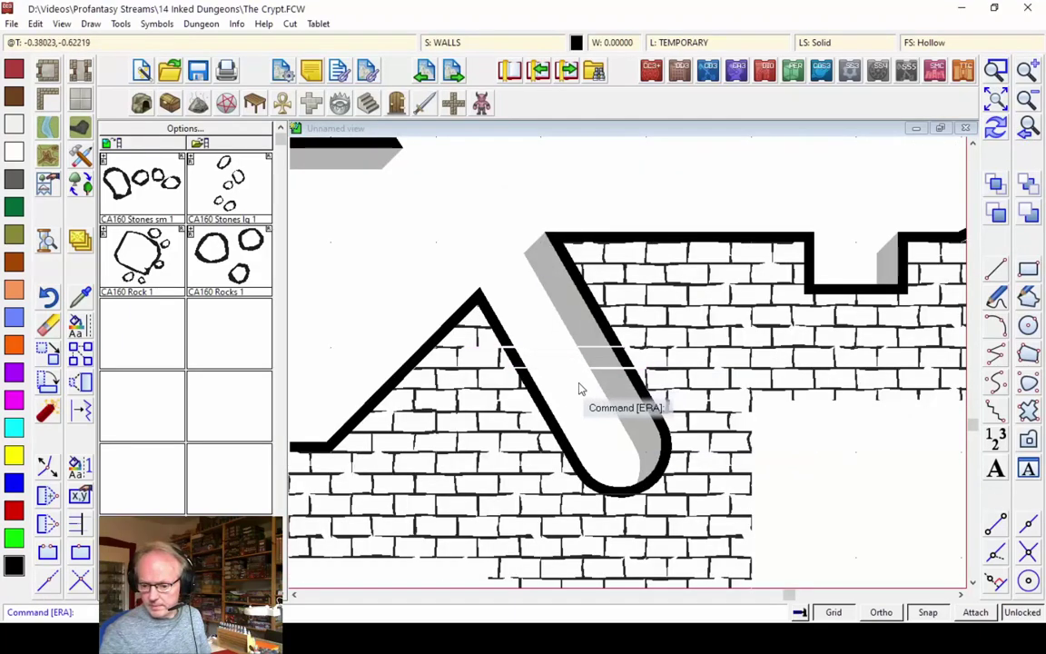
click(999, 130)
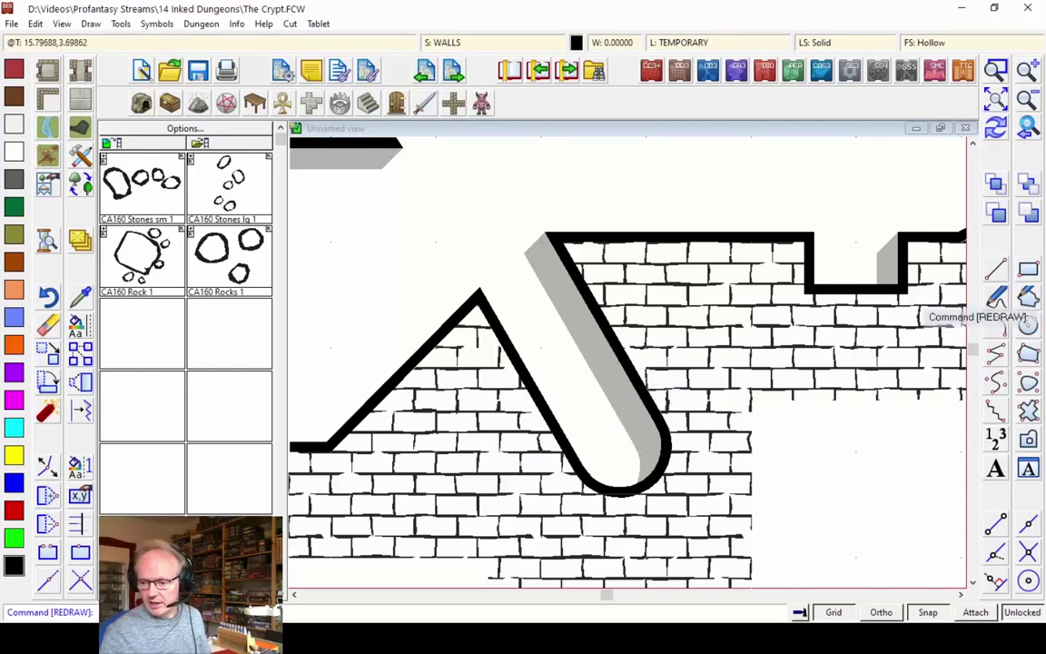
click(1029, 128)
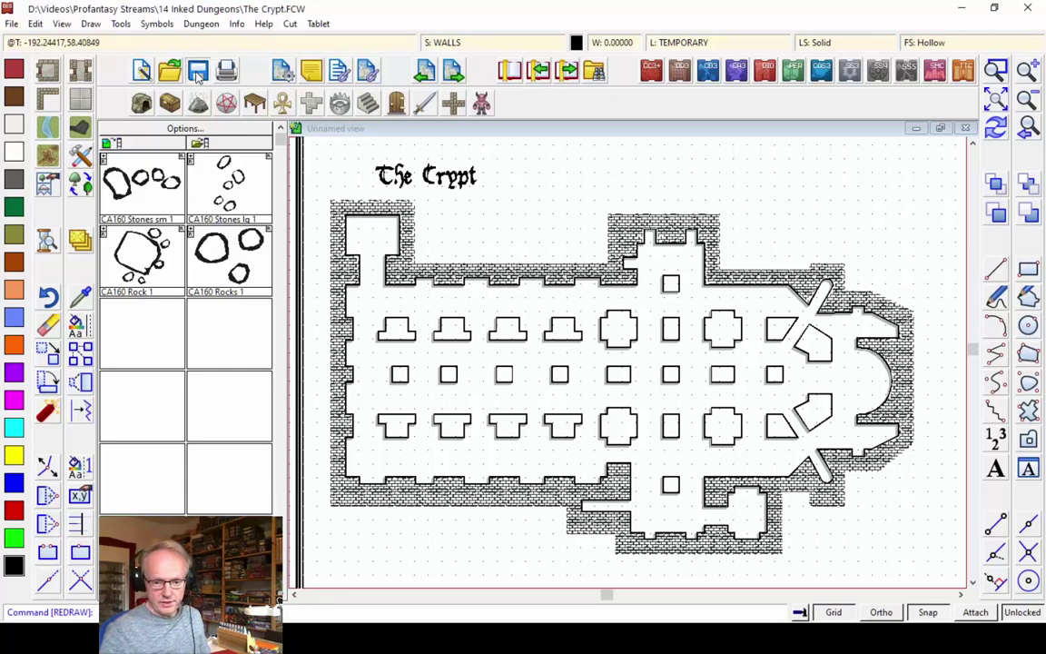
- Start changing entities like the Wall, Outline Brick draw tool and window-select all interior pillars, including the single ones in both transepts
right_click(78, 325)
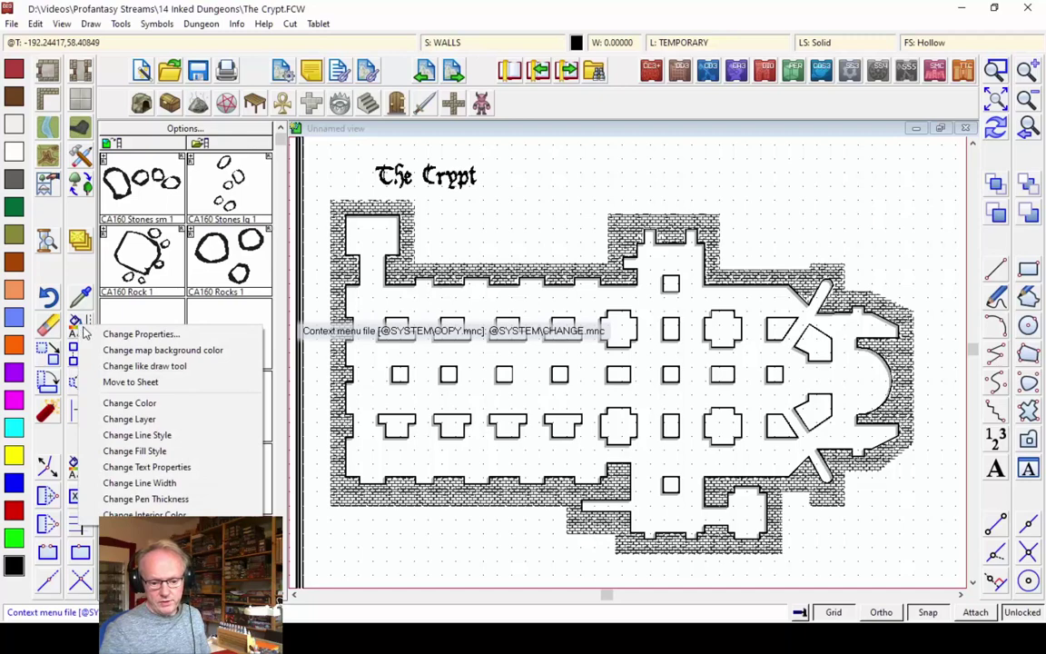
click(132, 368)
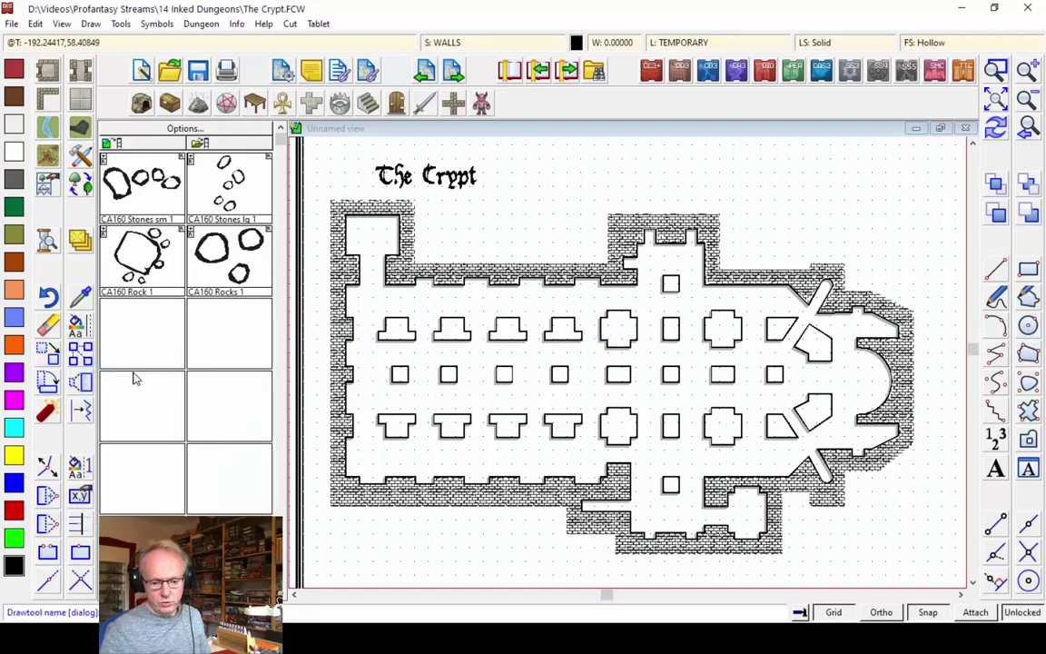
right_click(356, 404)
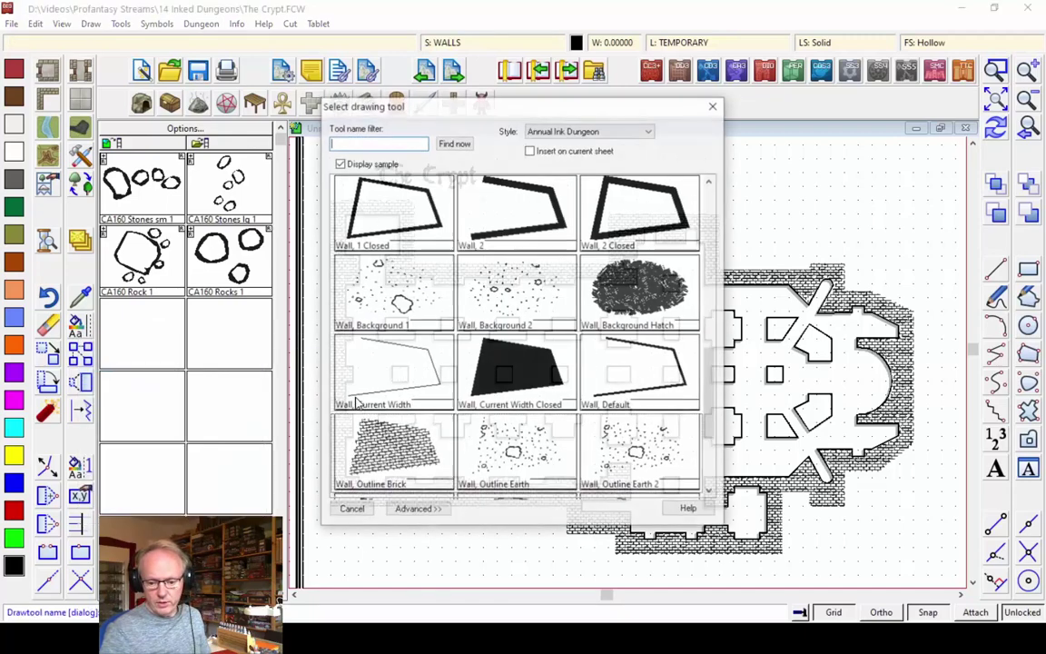
double_click(386, 459)
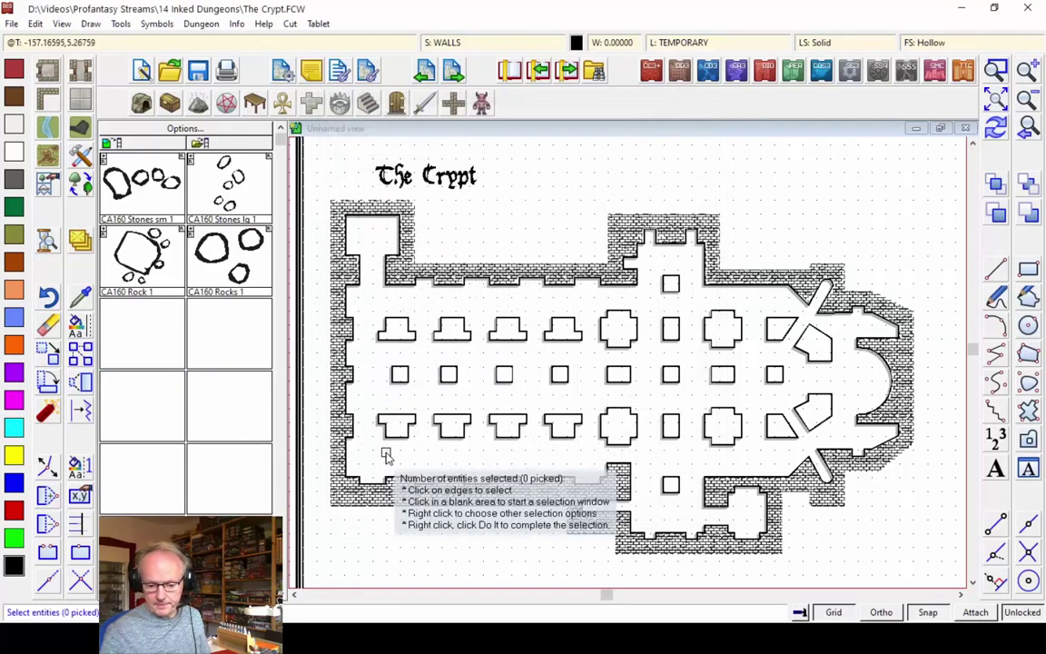
click(374, 309)
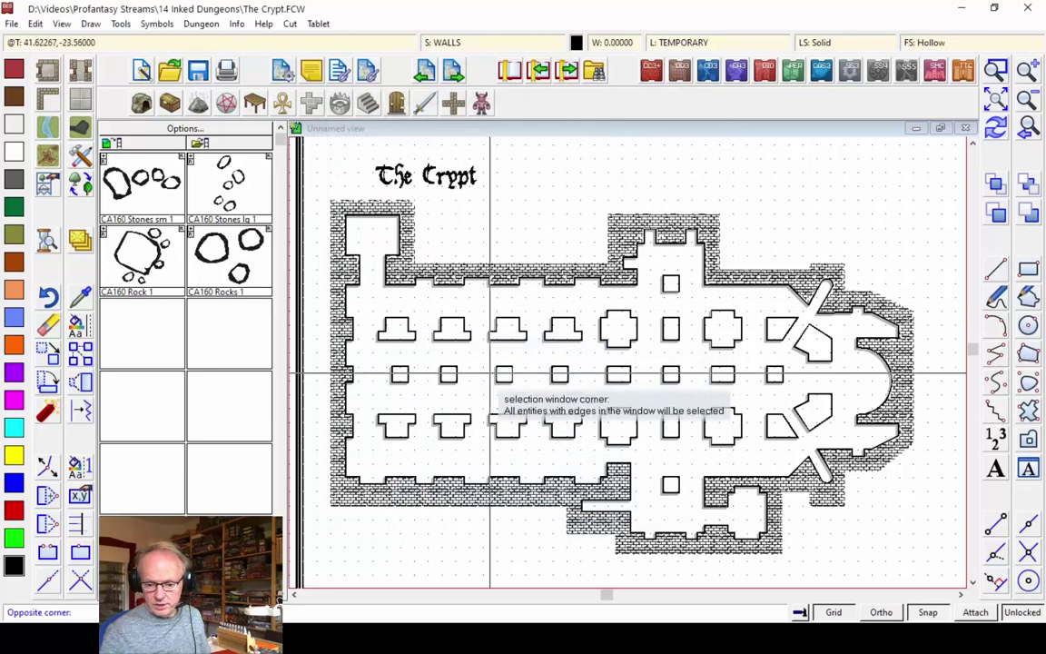
click(794, 436)
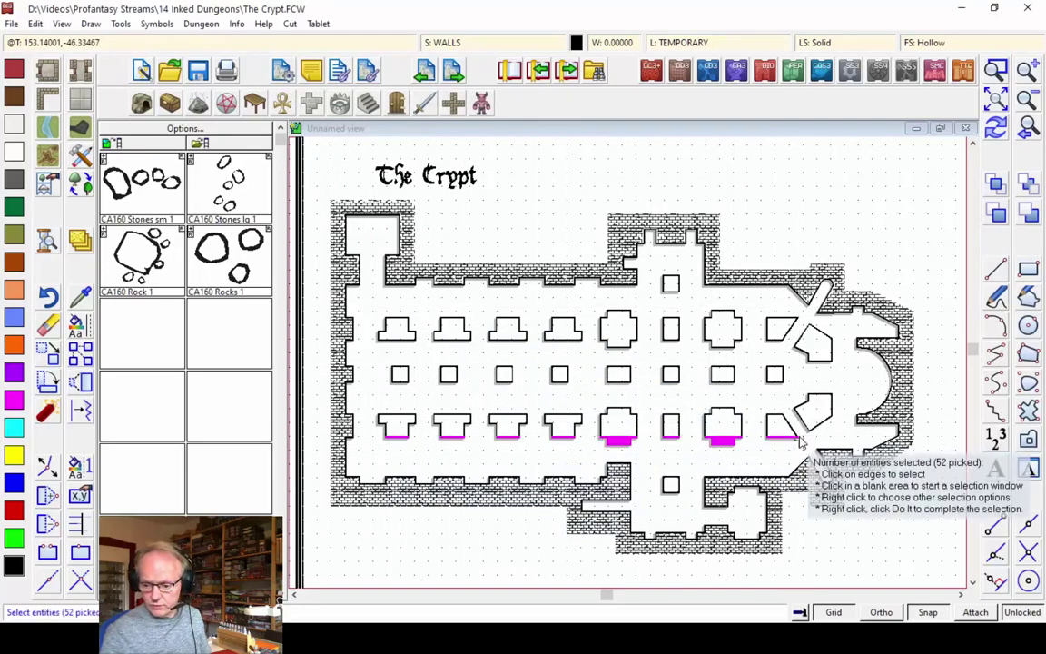
click(654, 277)
click(677, 477)
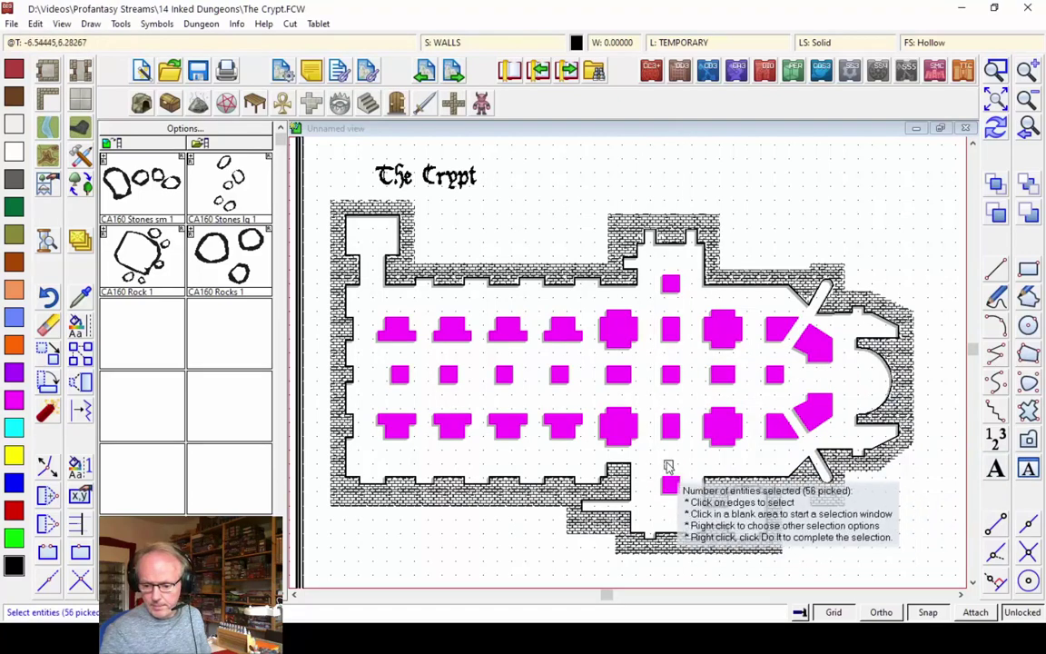
- Narrow the pillar selection to entities on the WALLS layer and apply the Wall, Outline Brick properties to them
right_click(498, 359)
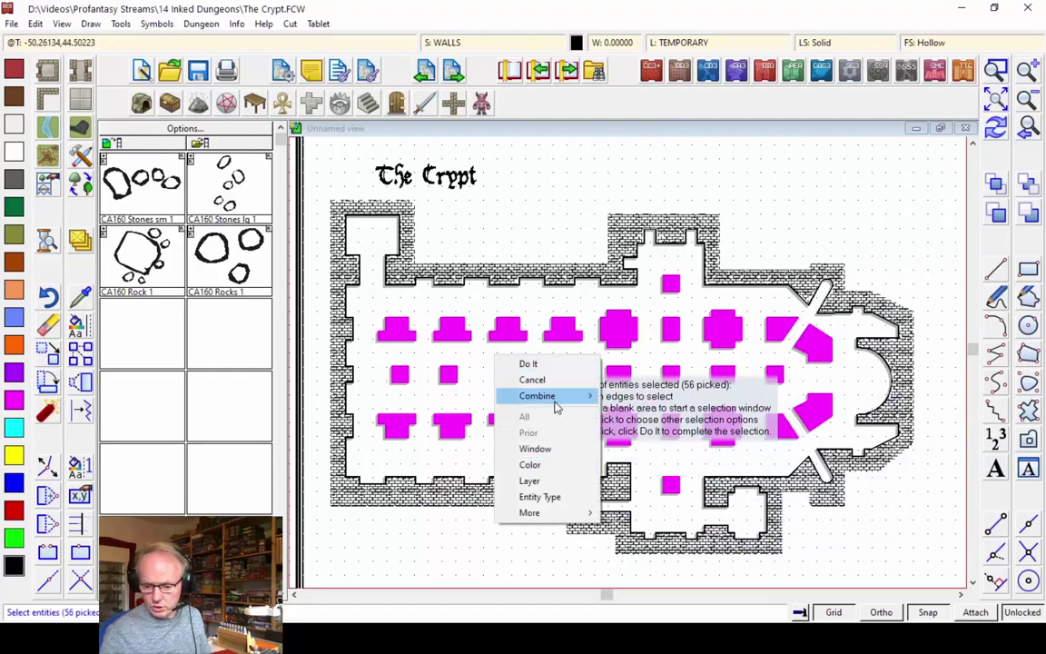
mouse_move(556, 404)
click(627, 428)
right_click(625, 436)
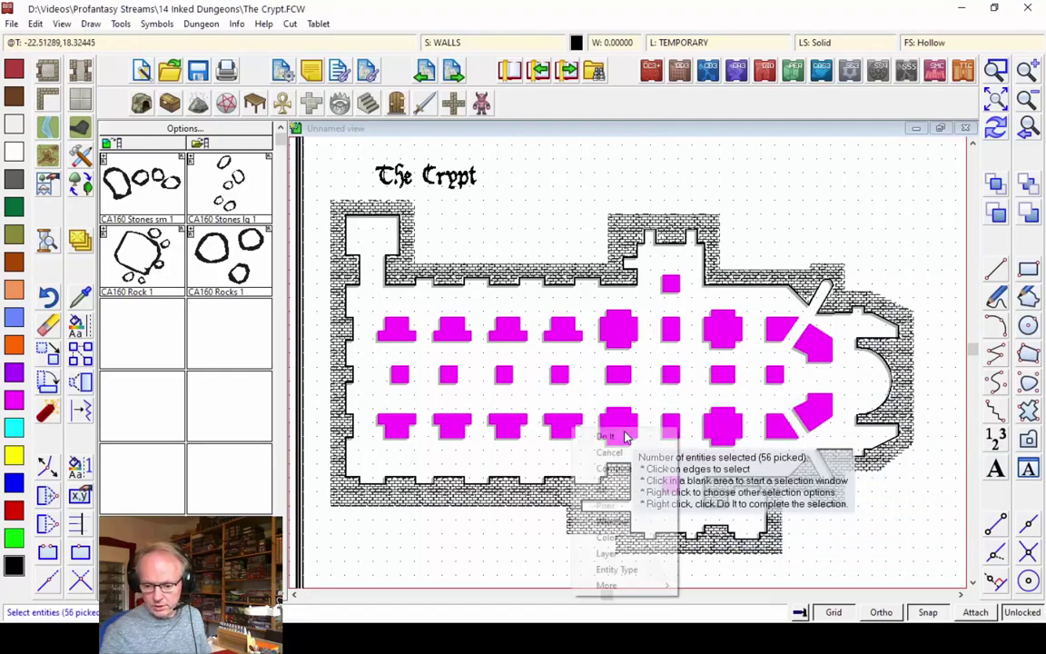
click(606, 553)
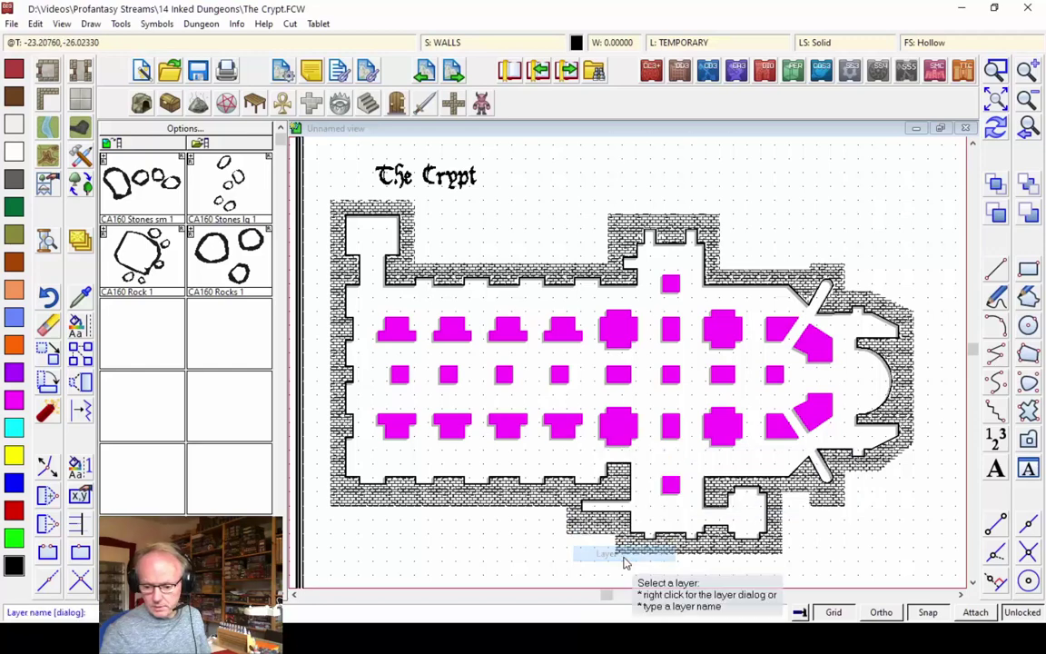
right_click(599, 426)
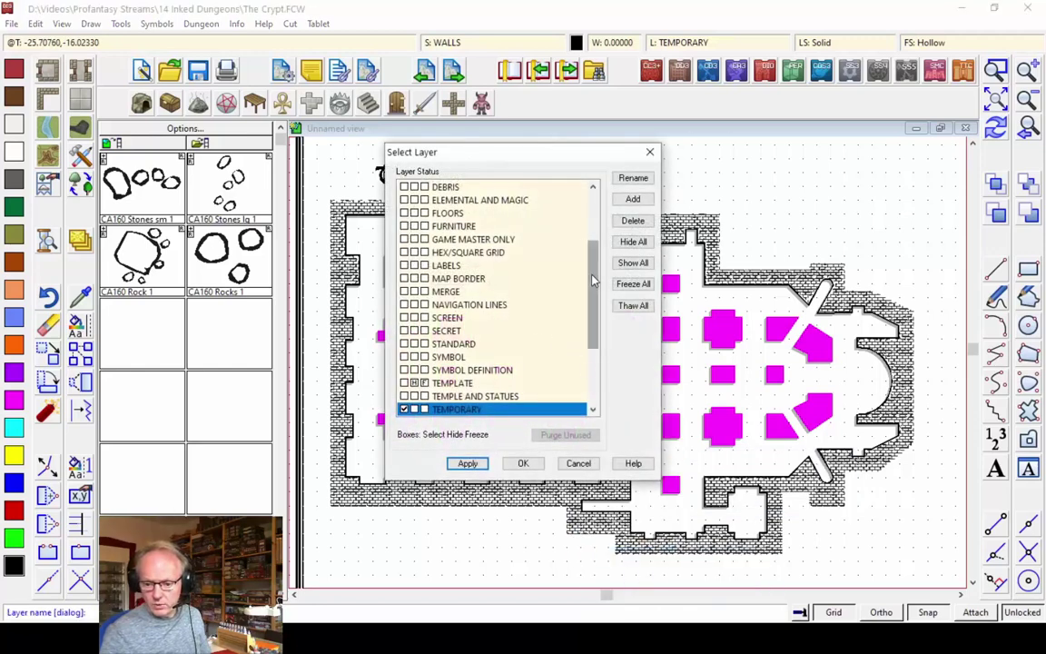
drag(592, 282, 597, 332)
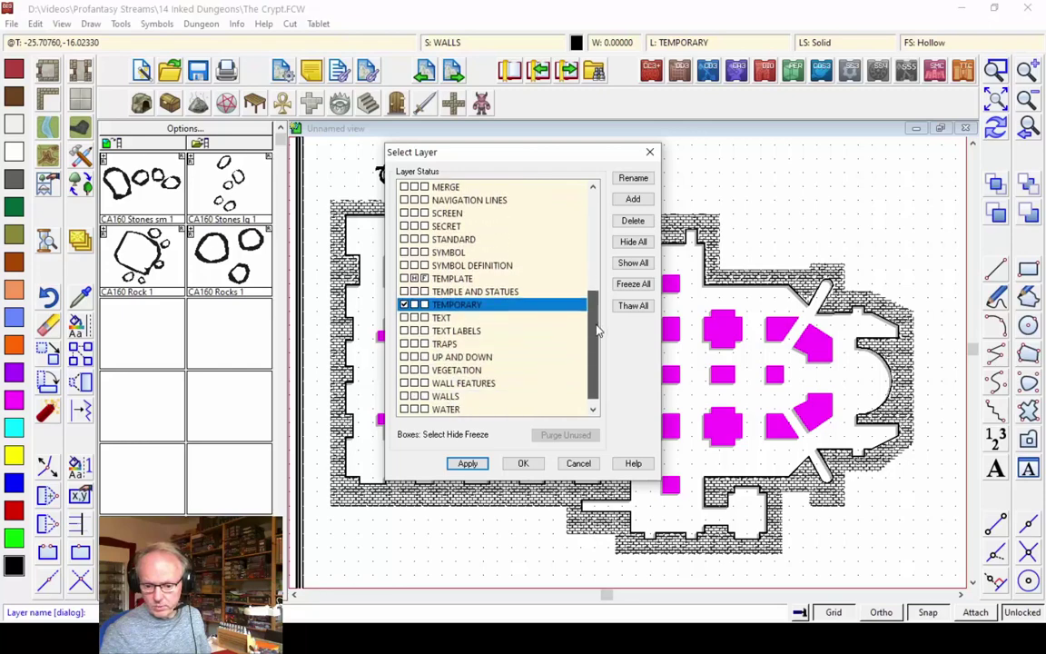
click(475, 397)
click(529, 468)
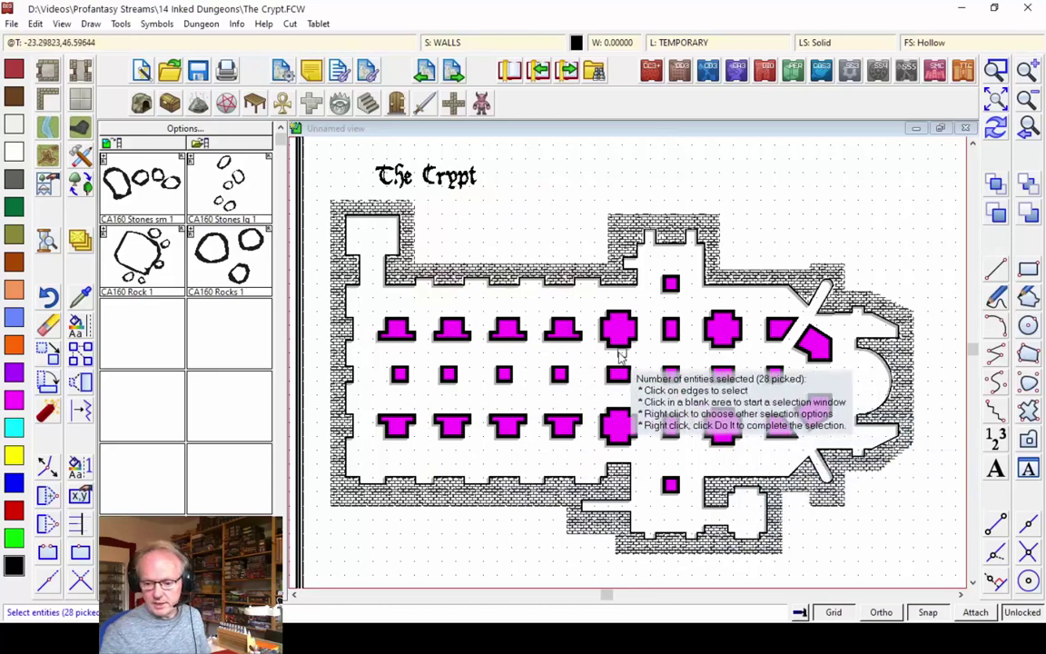
right_click(516, 353)
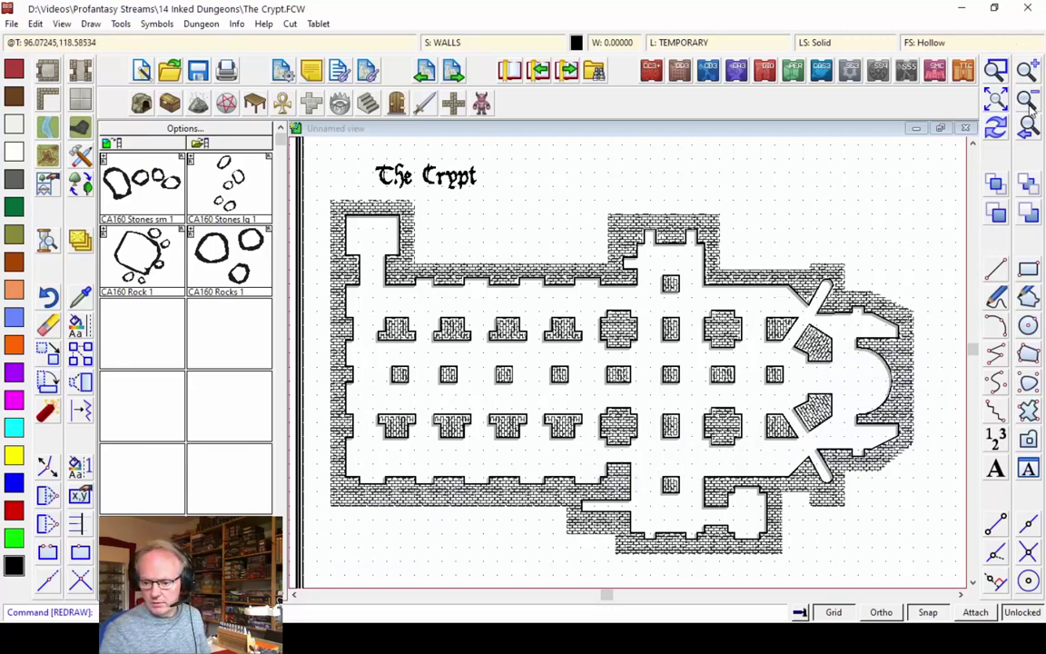
click(996, 98)
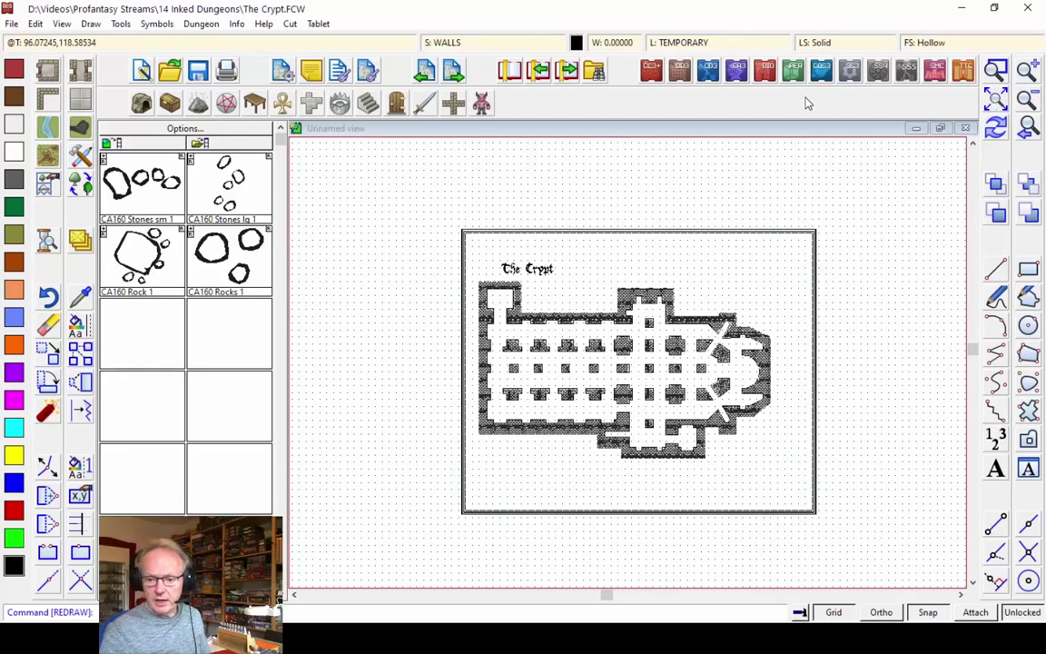
click(996, 69)
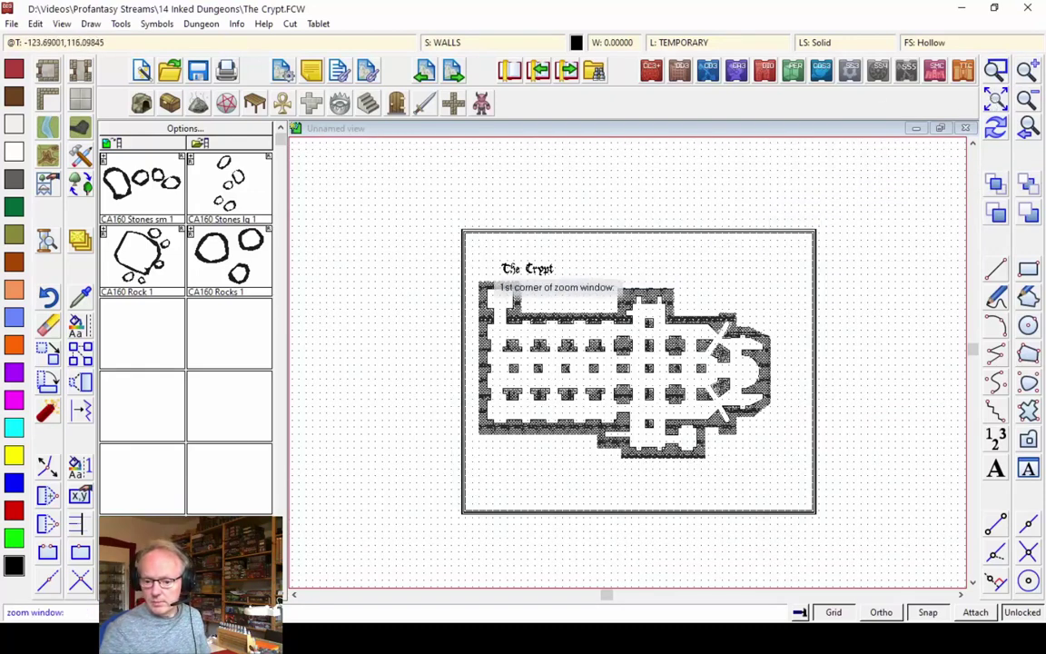
click(471, 258)
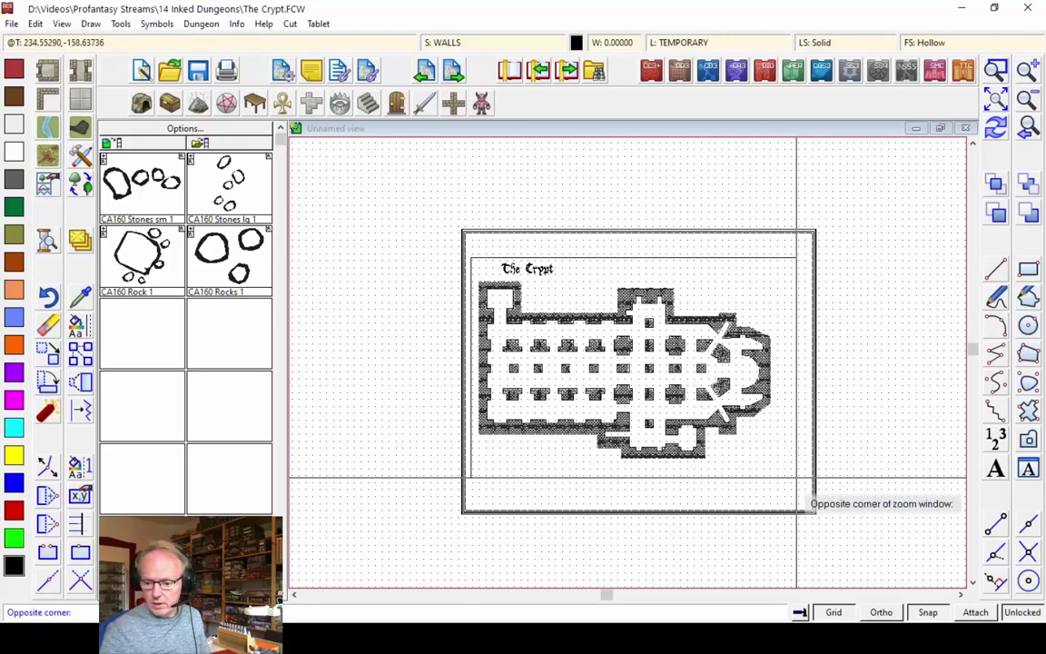
click(790, 479)
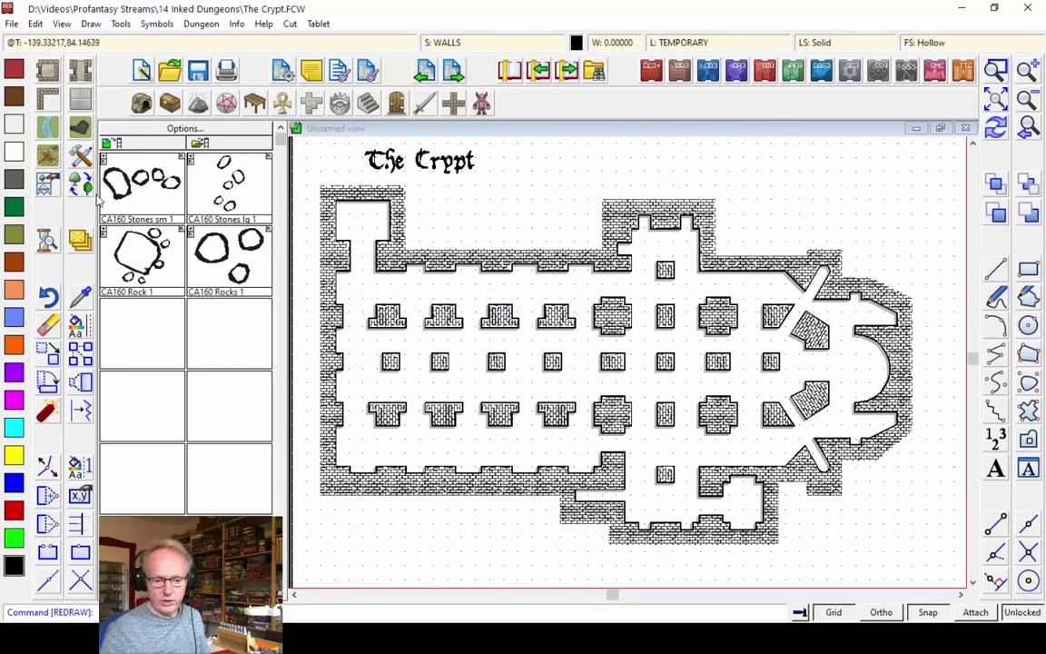
- Draw a Wall, Background 2 smooth polygon around the whole crypt, slightly outside its brick walls, and redraw the map
click(81, 162)
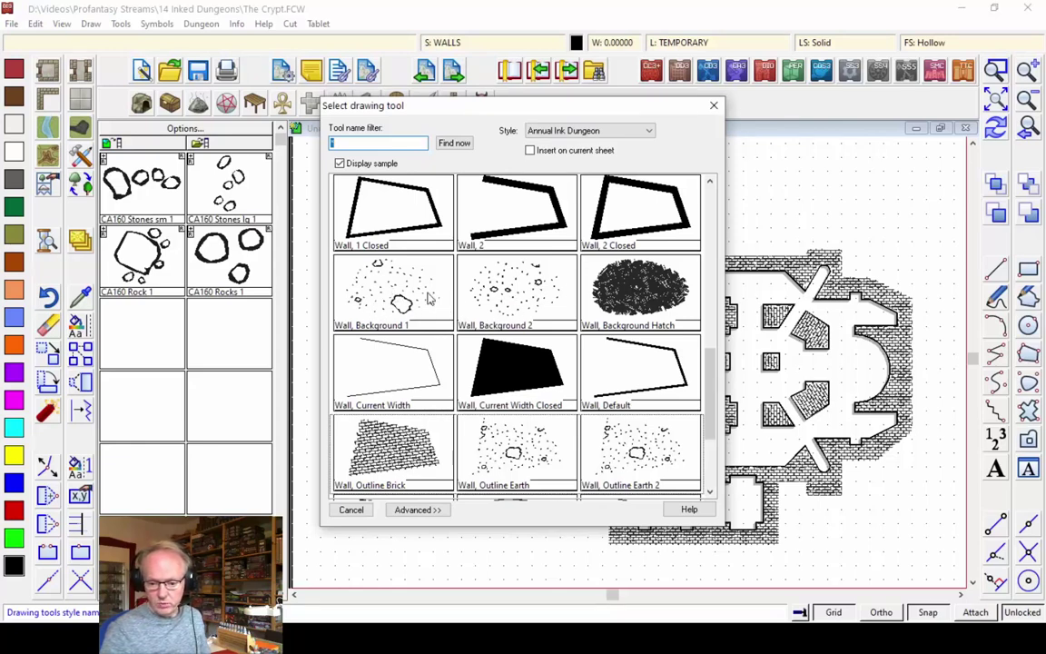
double_click(497, 294)
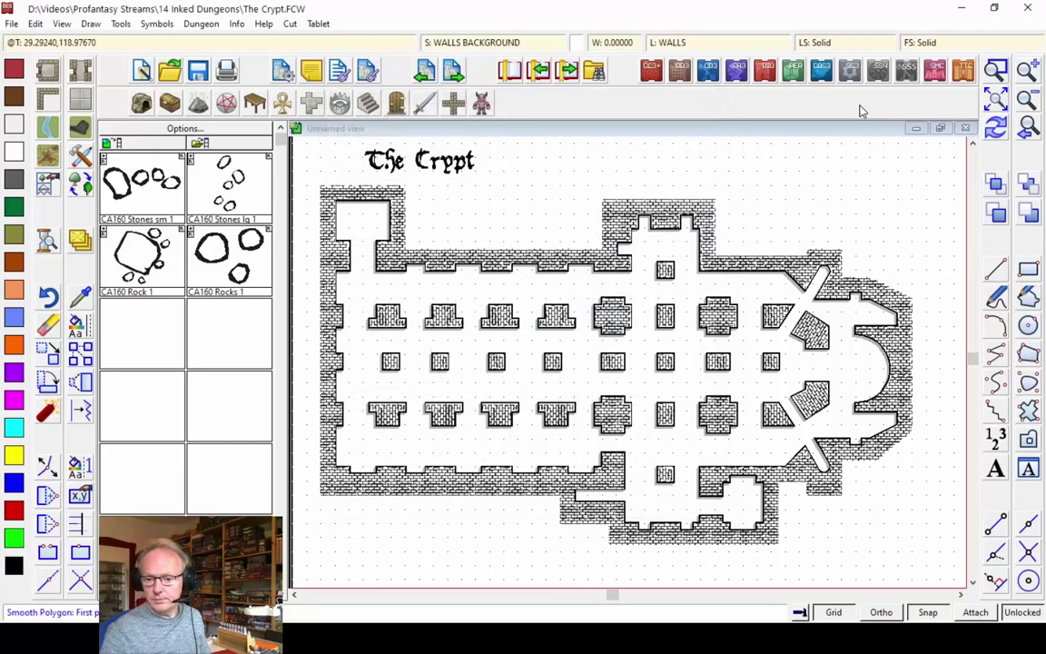
click(1027, 101)
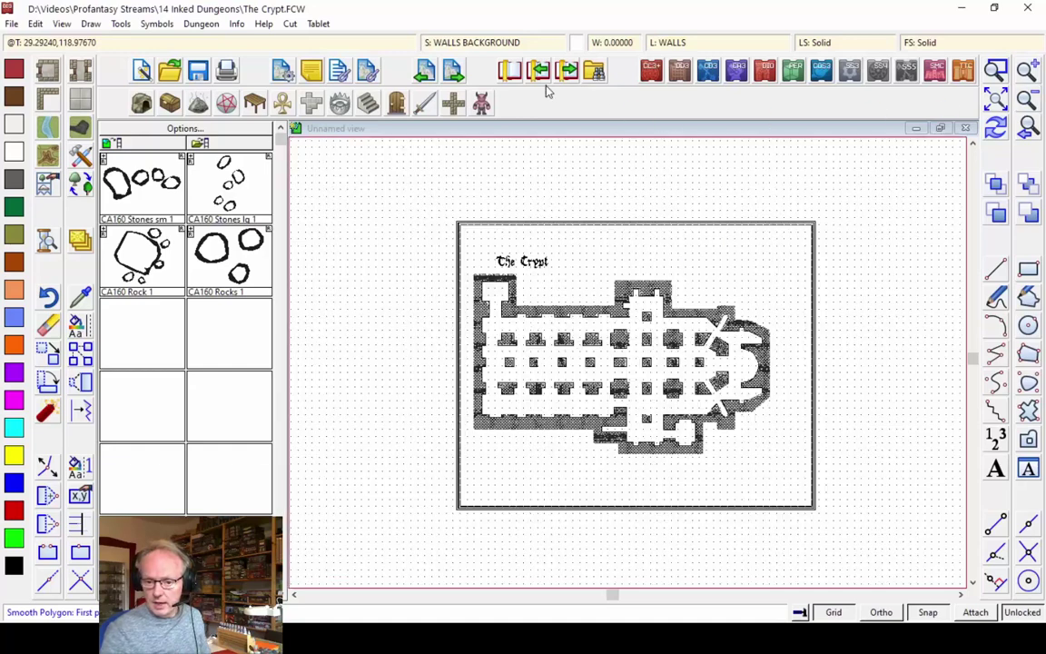
click(468, 42)
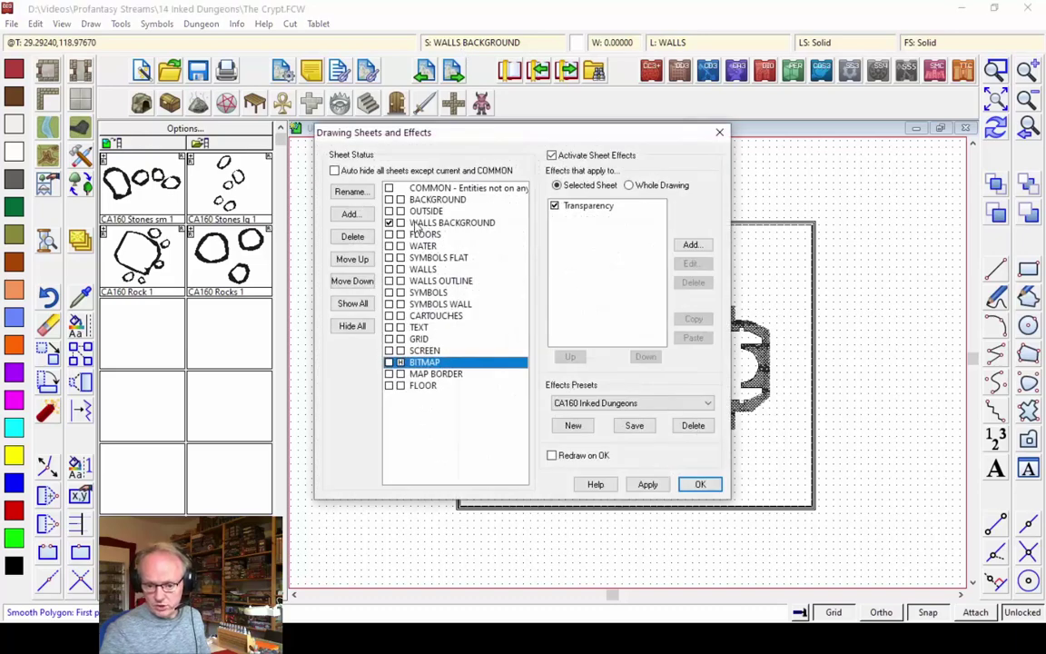
click(718, 135)
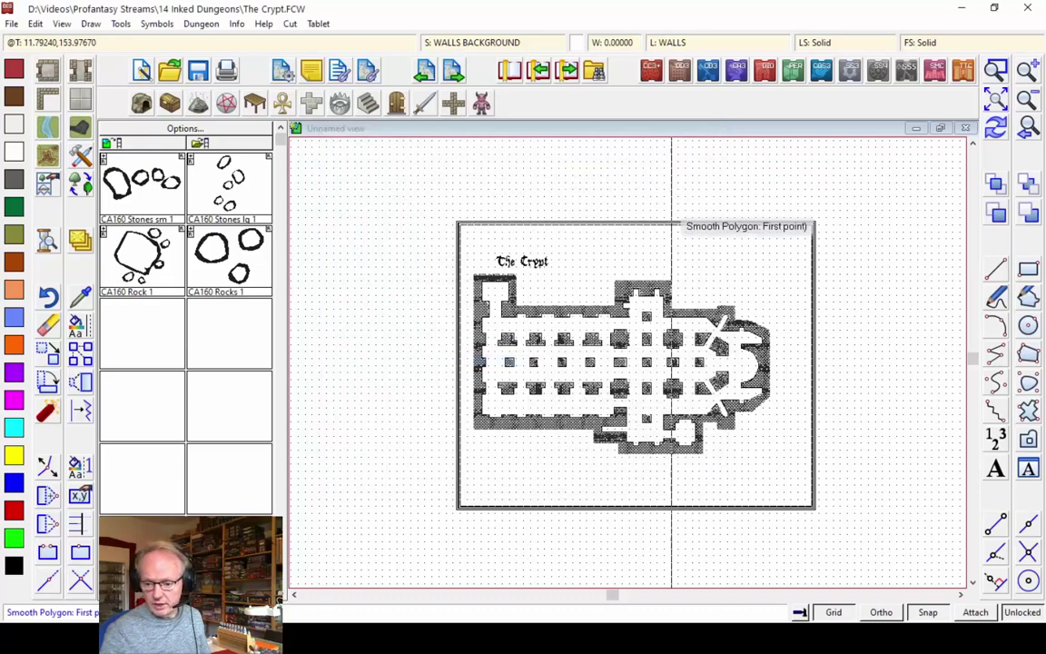
click(470, 271)
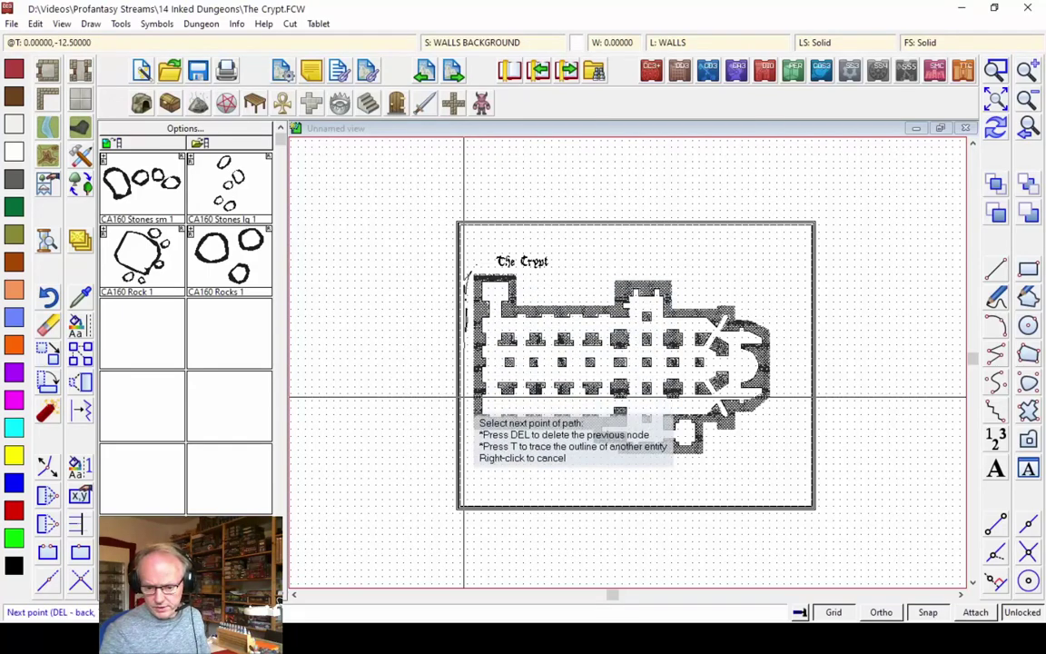
click(467, 440)
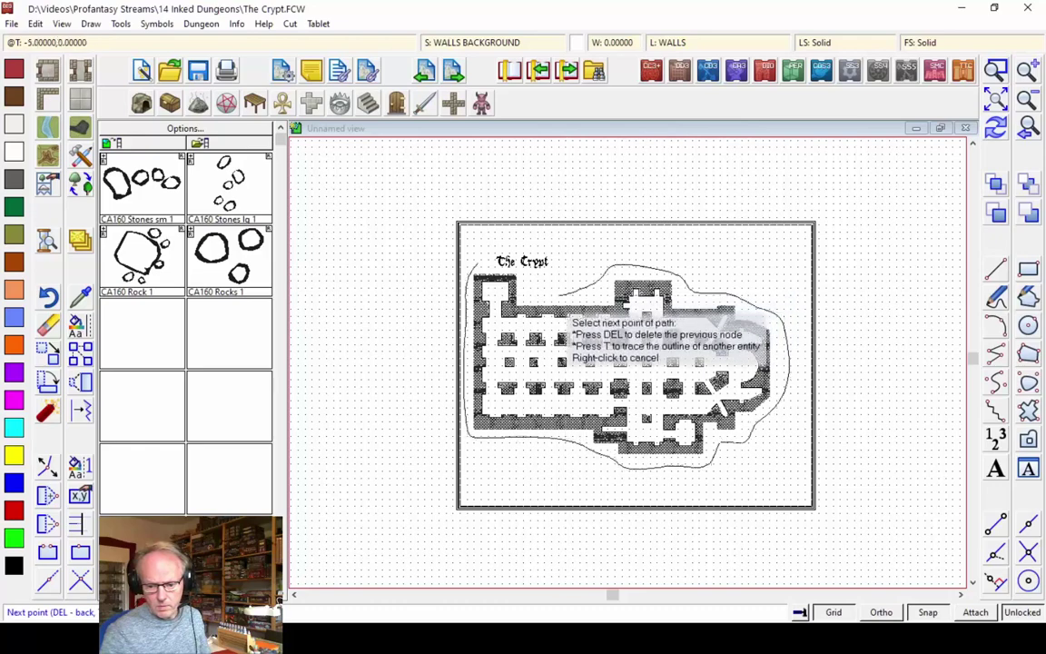
right_click(506, 269)
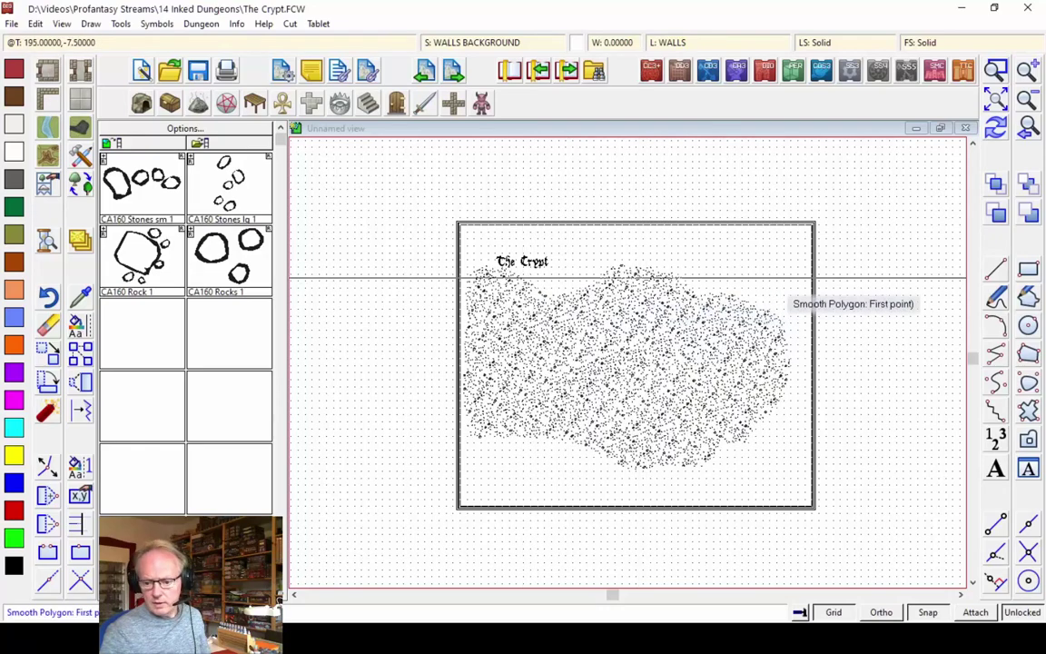
click(998, 133)
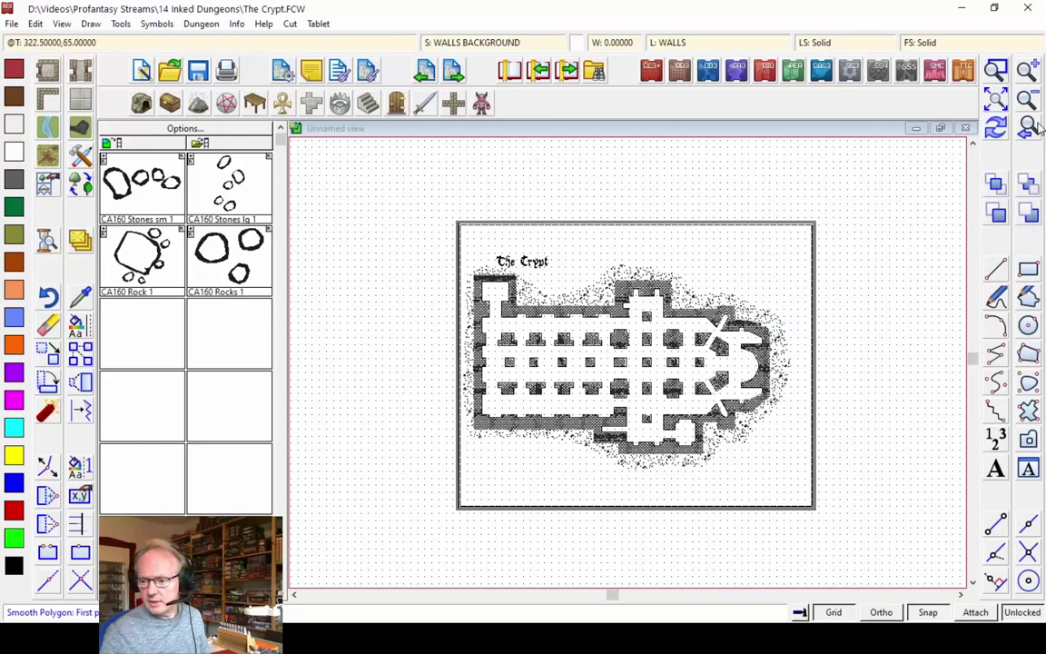
click(996, 71)
click(478, 241)
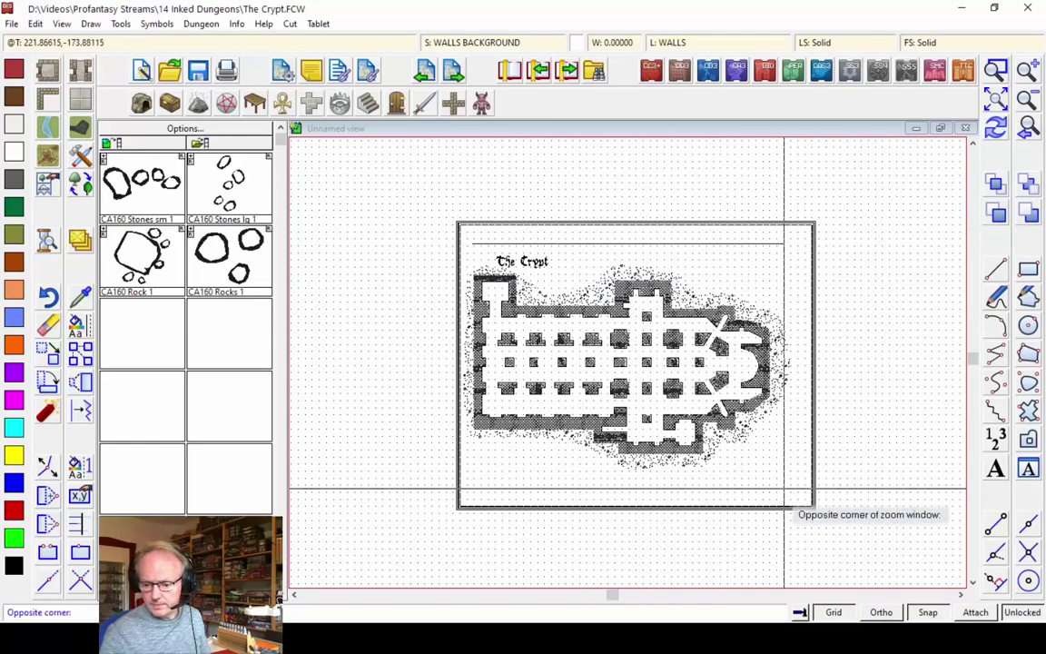
click(783, 474)
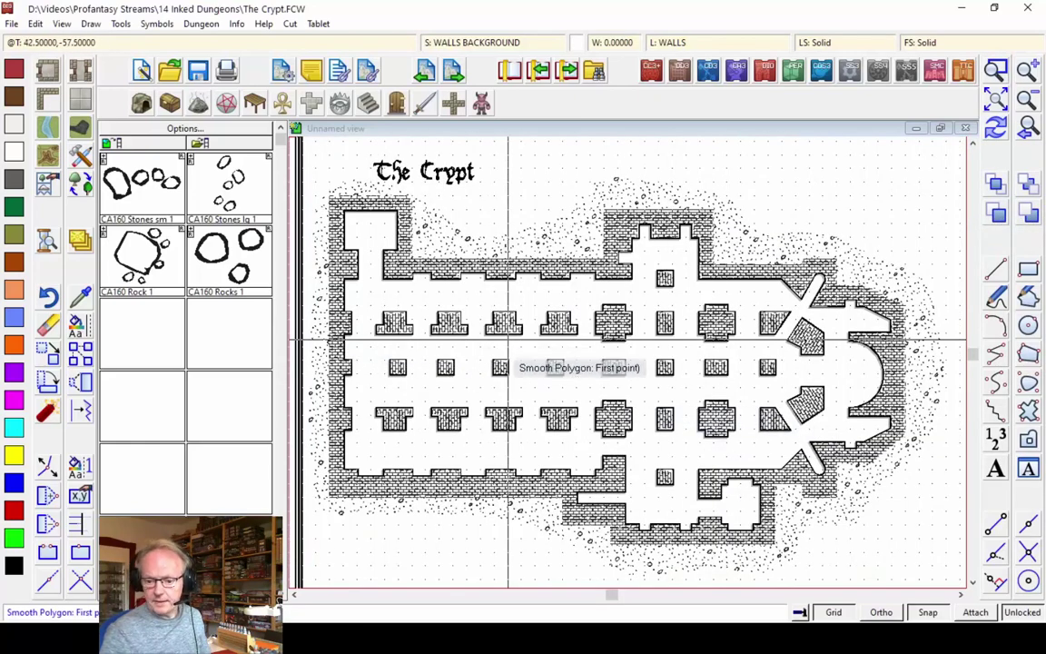
key(Escape)
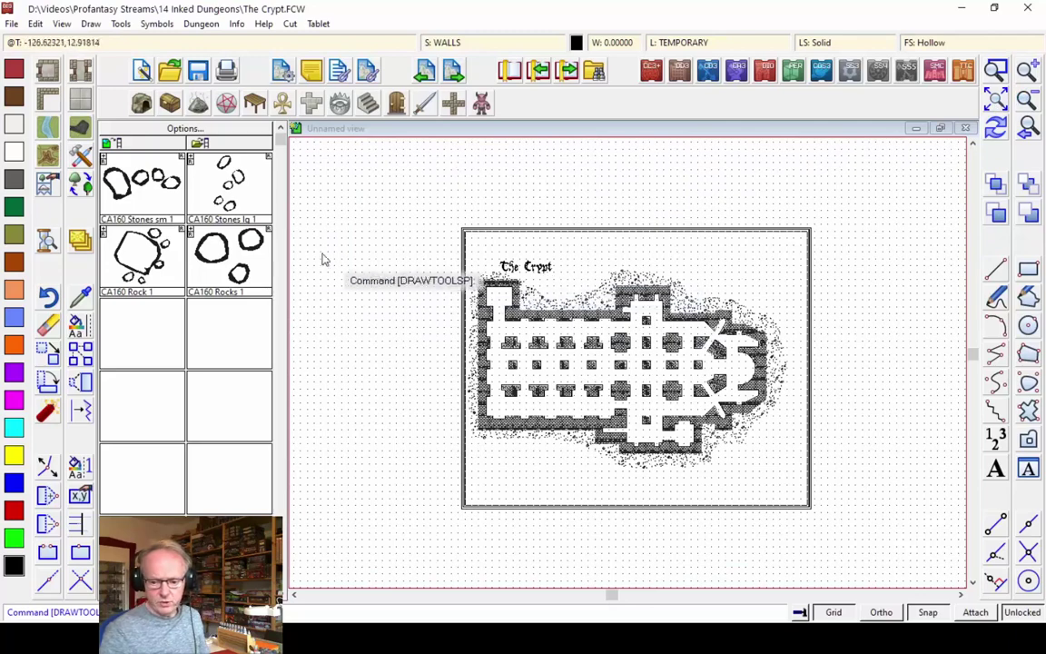
- Enlarge the title "The Crypt" and move it, unrotated, up into the map border's upper-left corner
click(48, 354)
click(547, 271)
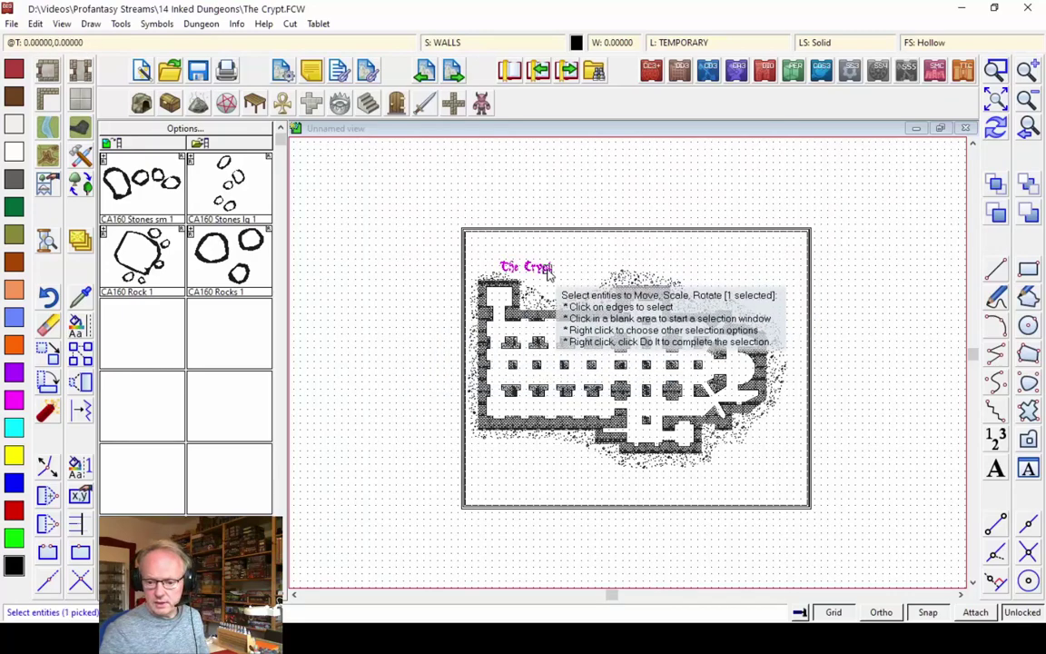
right_click(559, 285)
click(550, 289)
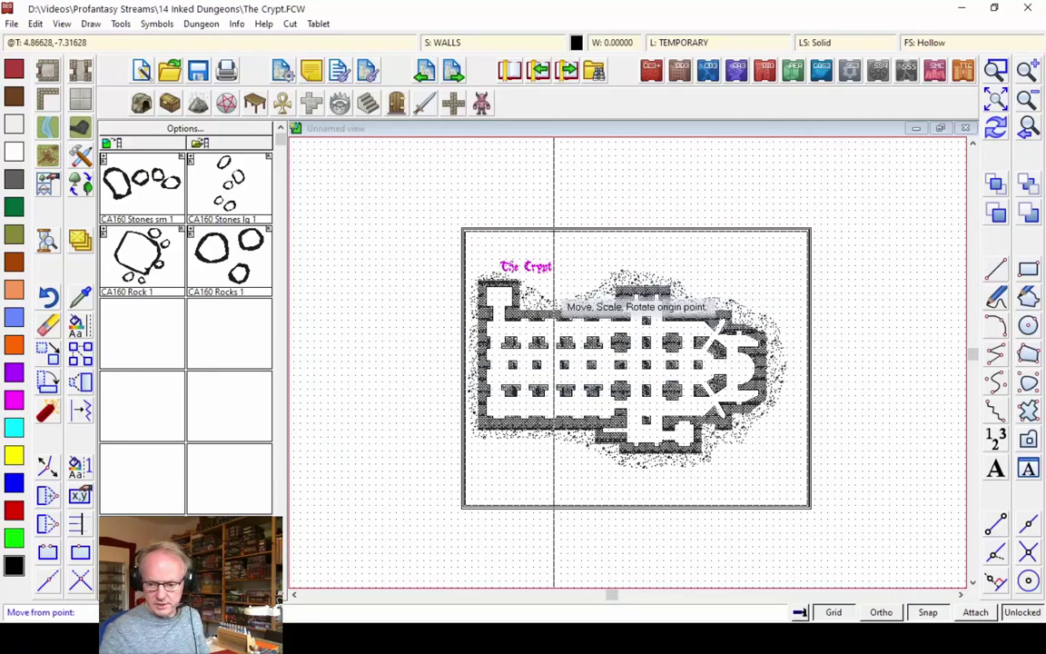
click(517, 267)
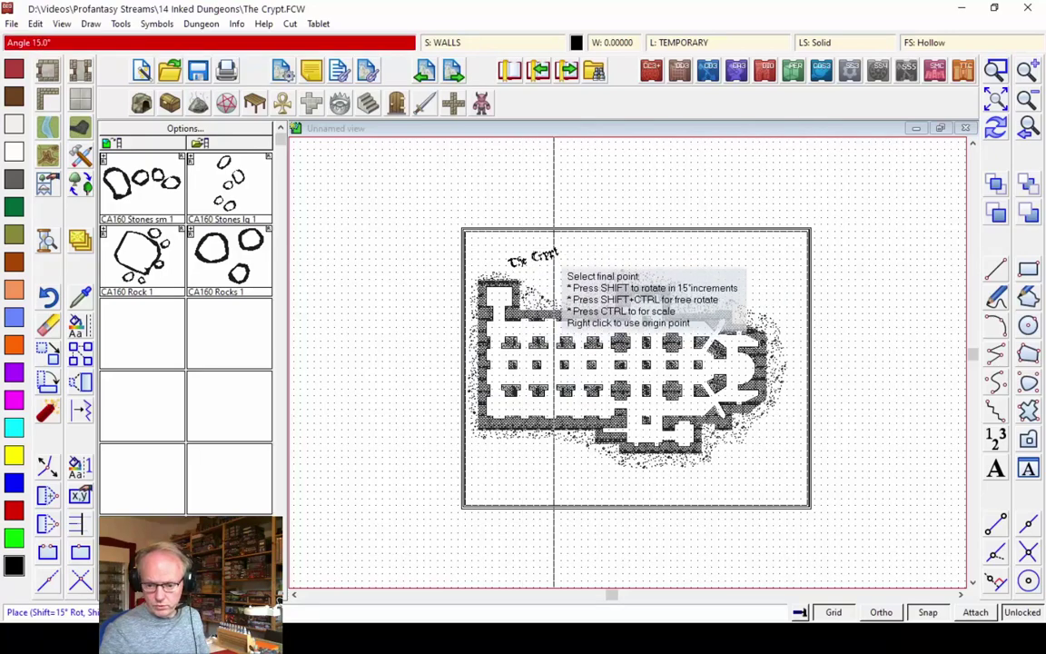
key(ctrl)
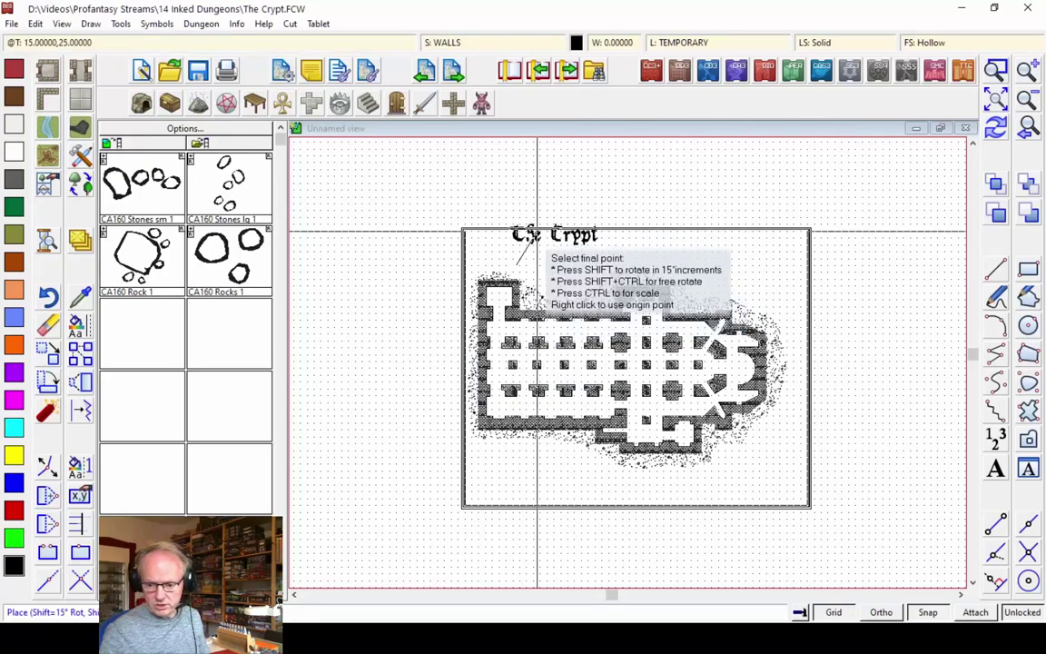
click(510, 248)
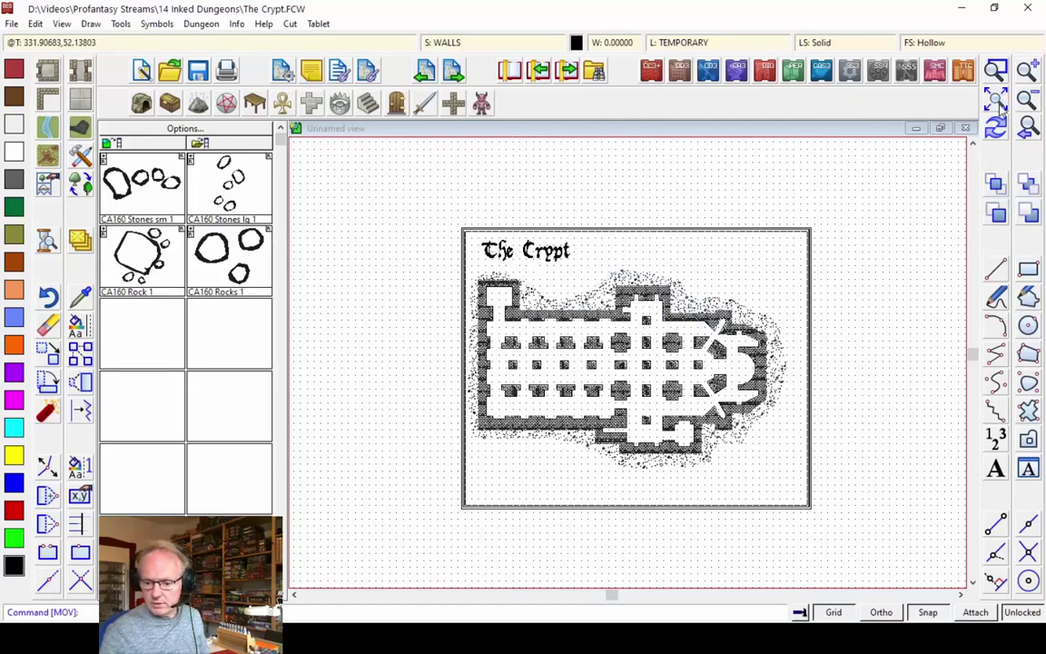
- Load the stairs and trapdoor symbol catalog for furnishing the narrow passage on the west side of the south transept
key(ctrl+e)
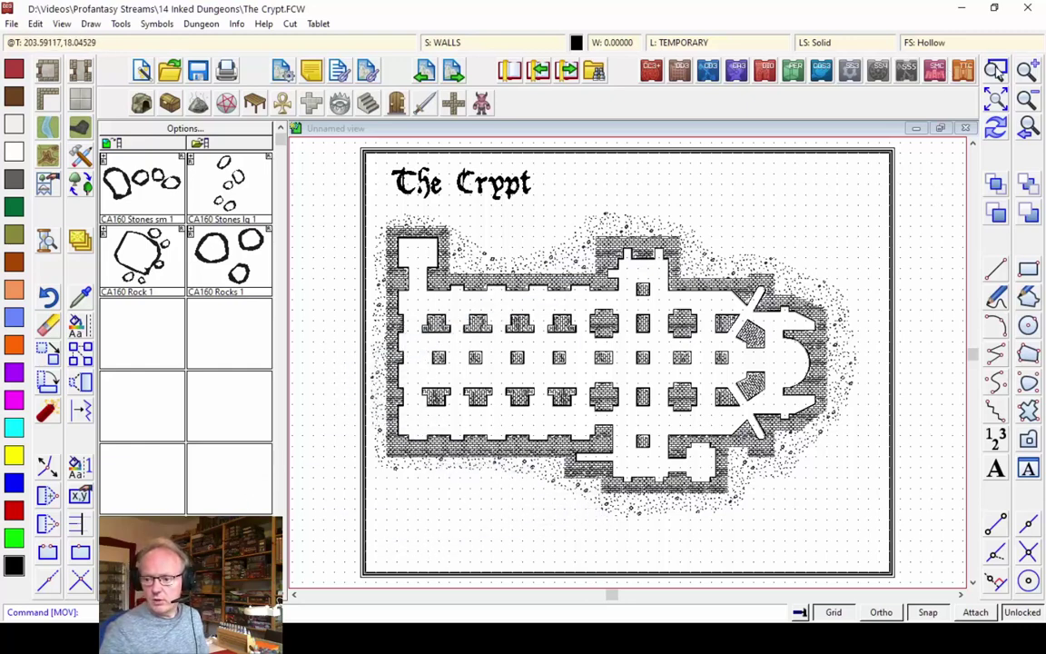
click(996, 70)
click(546, 419)
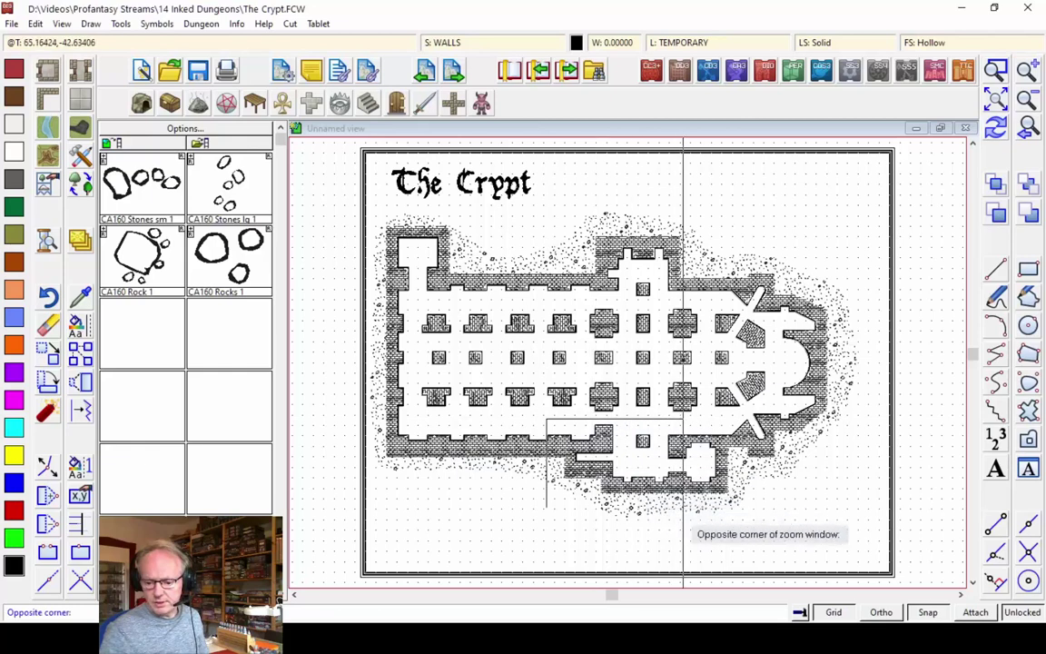
click(675, 498)
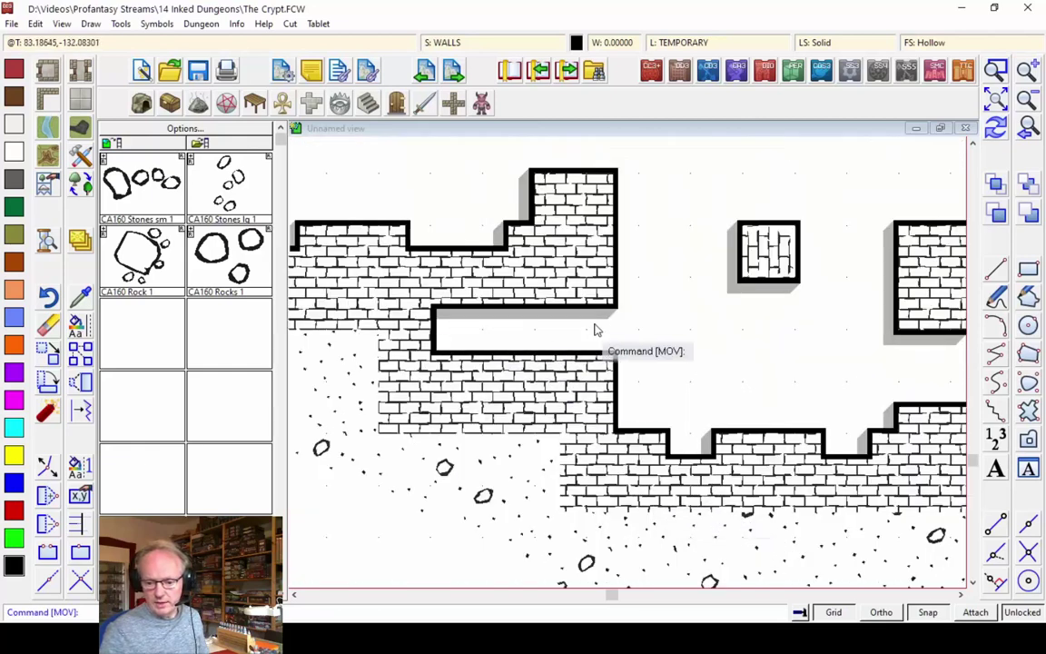
click(368, 104)
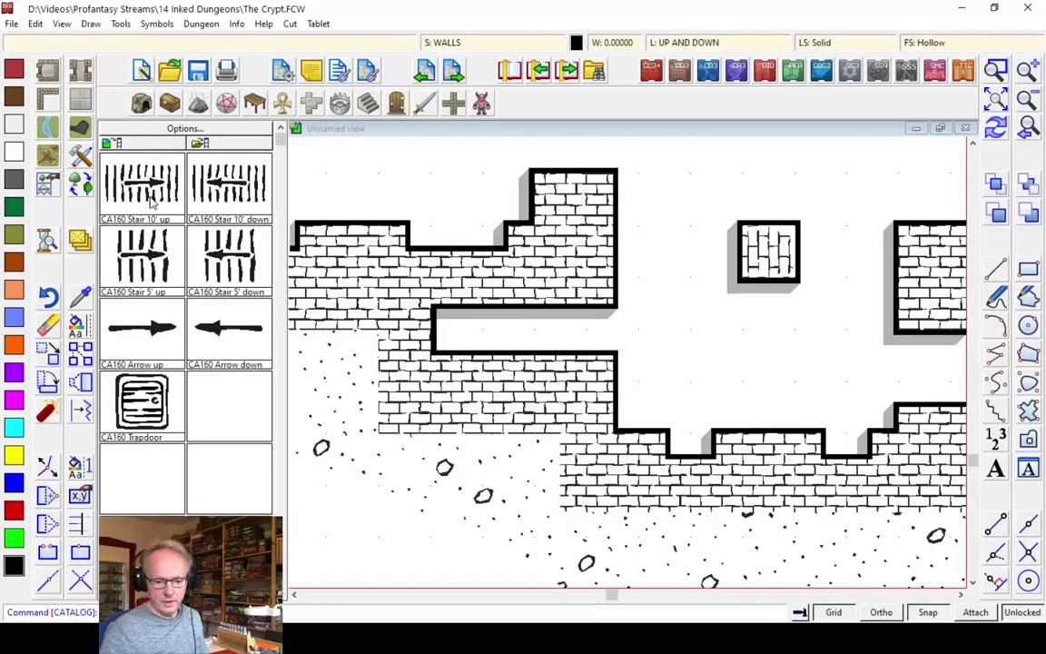
click(238, 272)
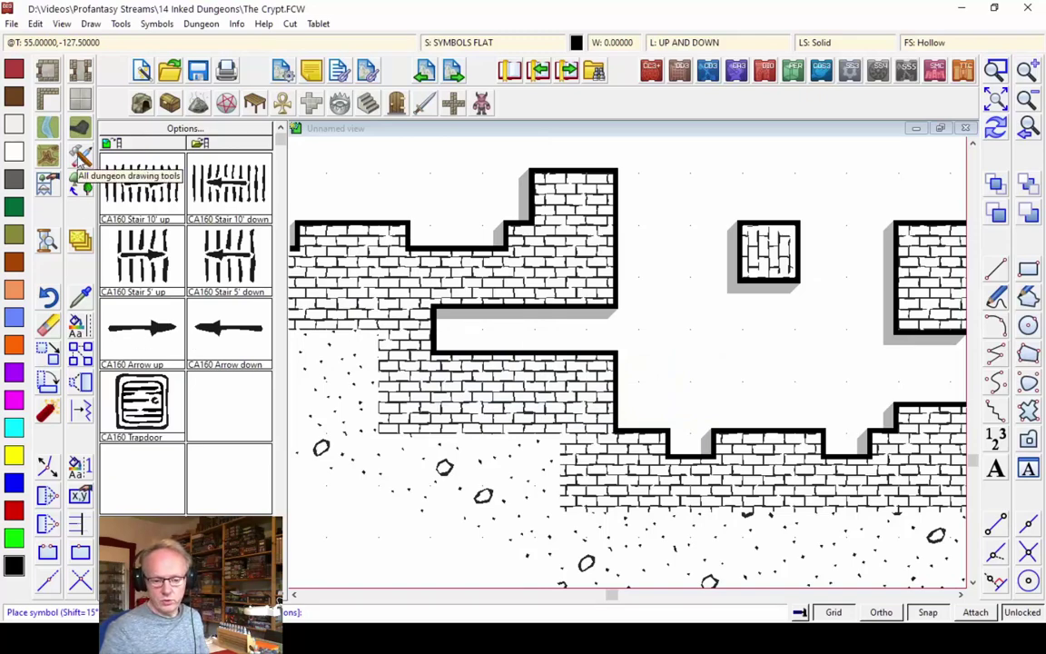
click(84, 148)
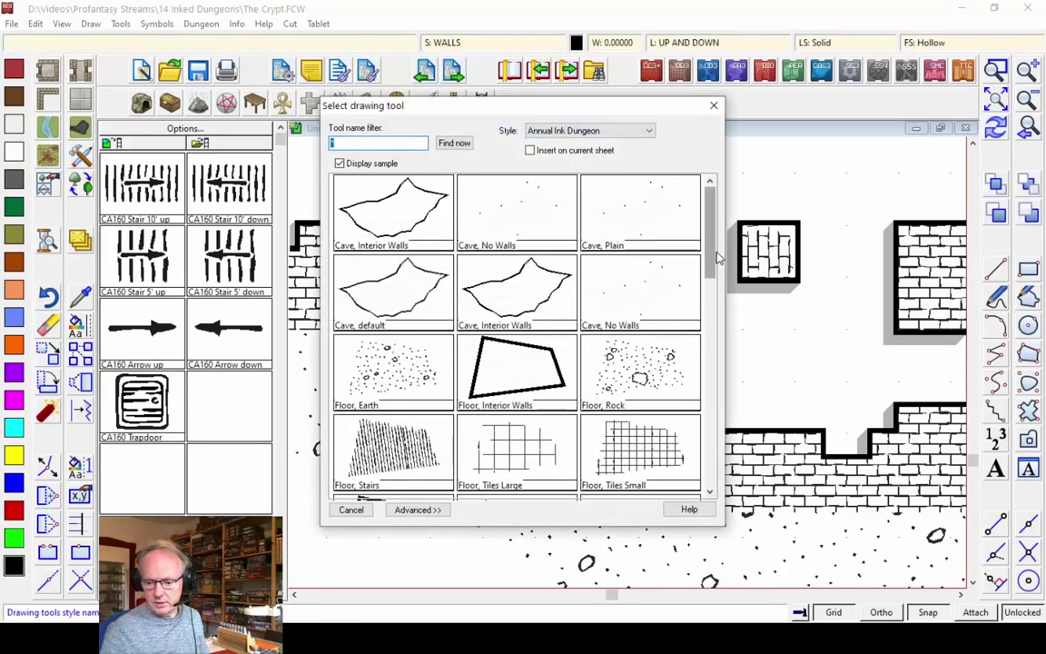
mouse_move(710, 235)
mouse_down()
mouse_move(708, 400)
mouse_move(689, 290)
mouse_move(704, 244)
mouse_up()
click(713, 107)
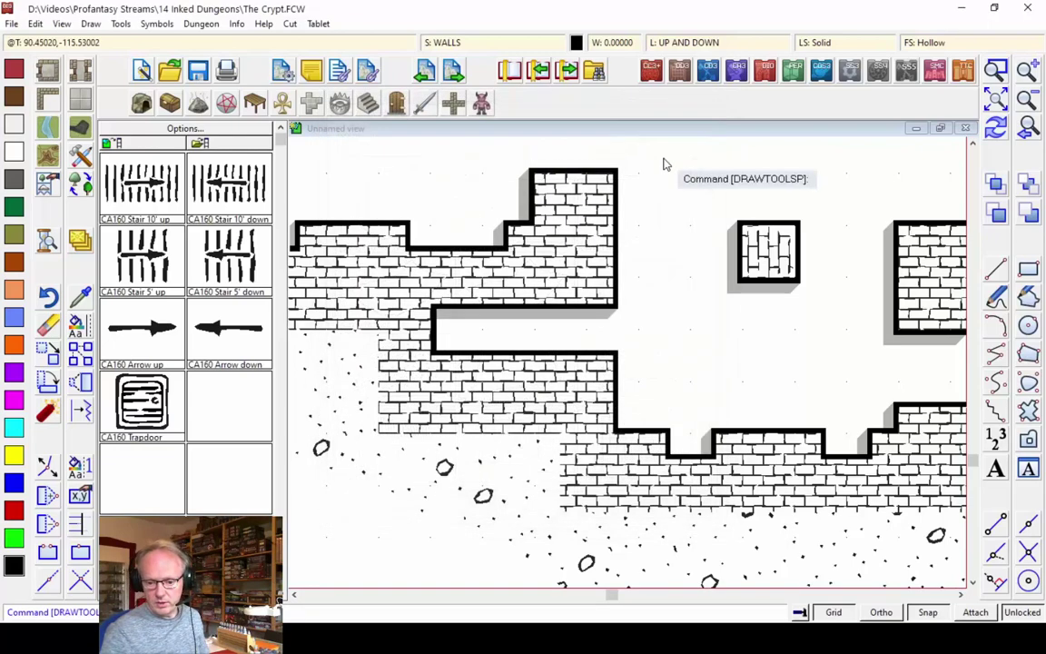
- Place a CA160 Stair 10' up symbol at the closed west end of the narrow passage, its arrow pointing west, and redraw the map
click(141, 191)
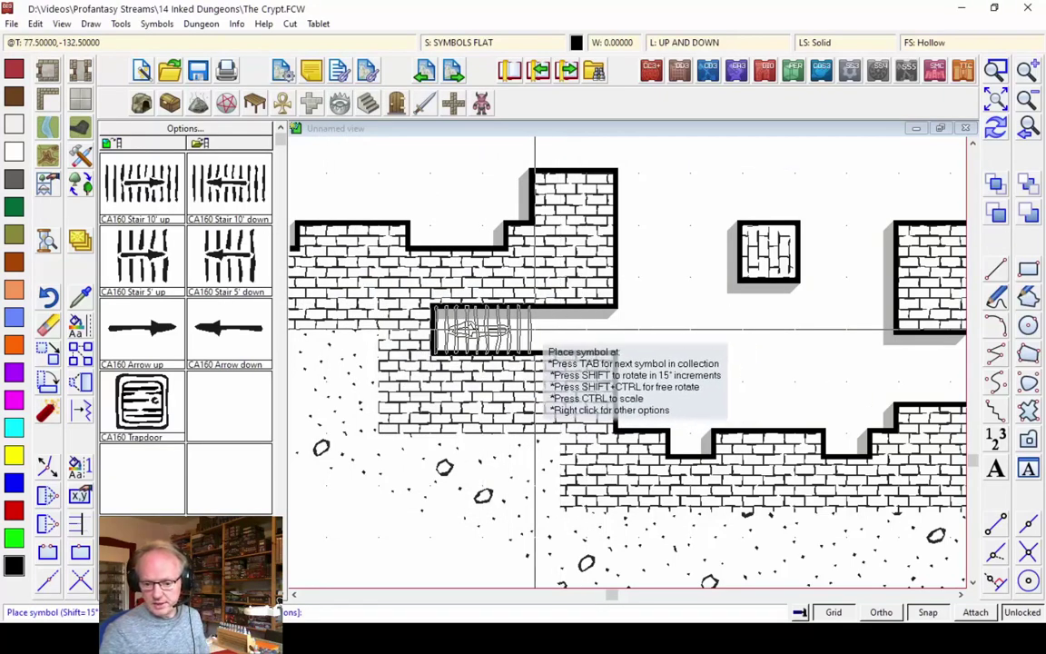
click(536, 331)
click(997, 130)
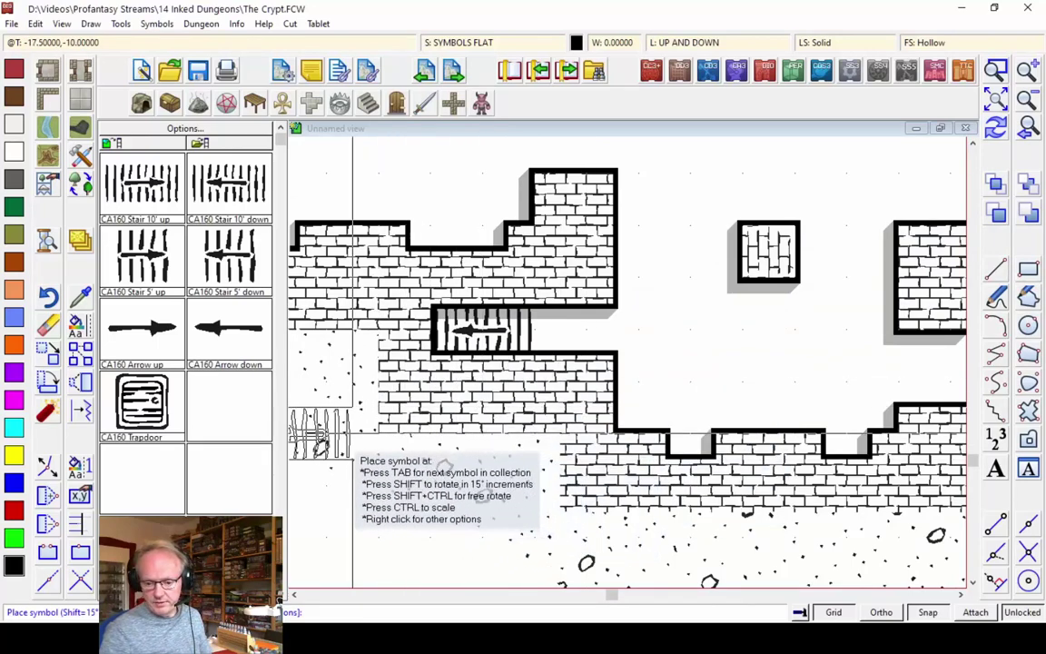
- Place a CA160 Door 5' symbol from the wall features catalog across the passage, just inside its opening to the south transept
click(396, 105)
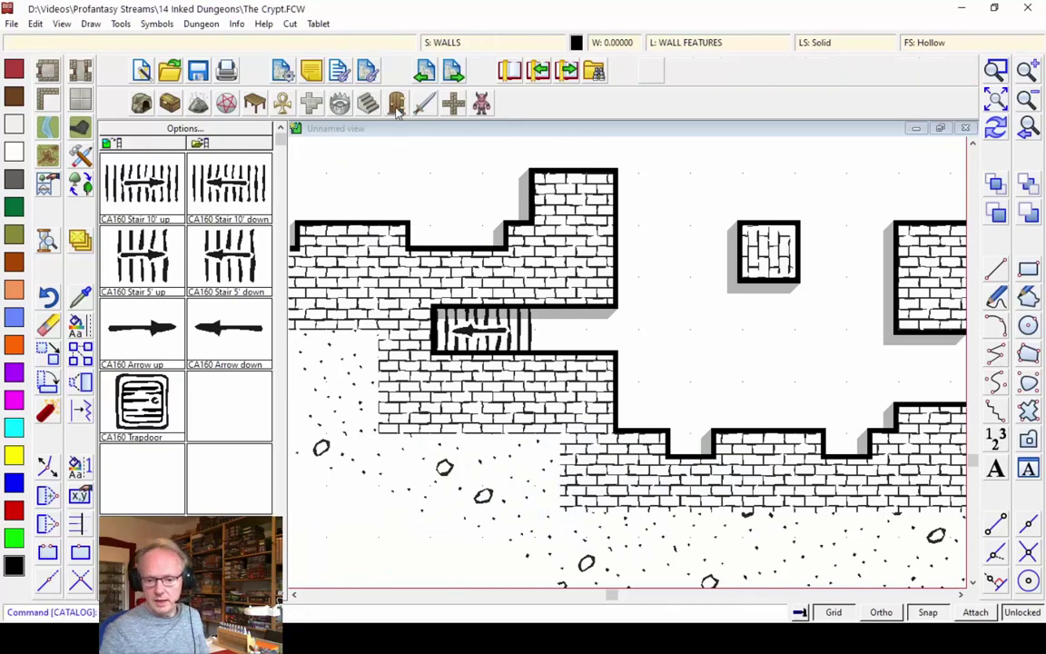
click(229, 185)
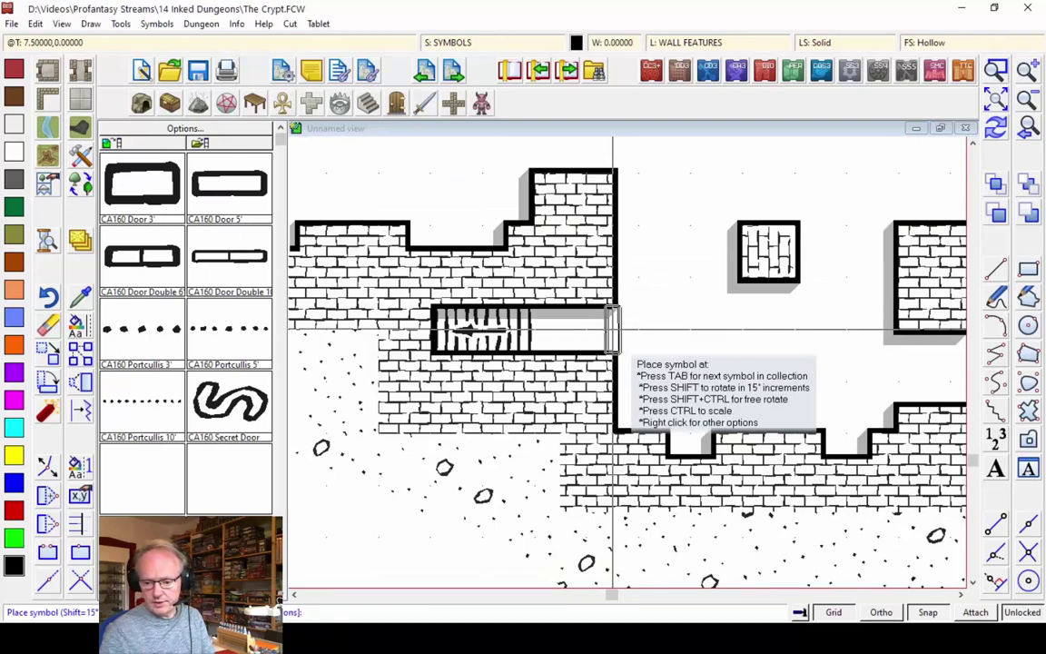
click(587, 331)
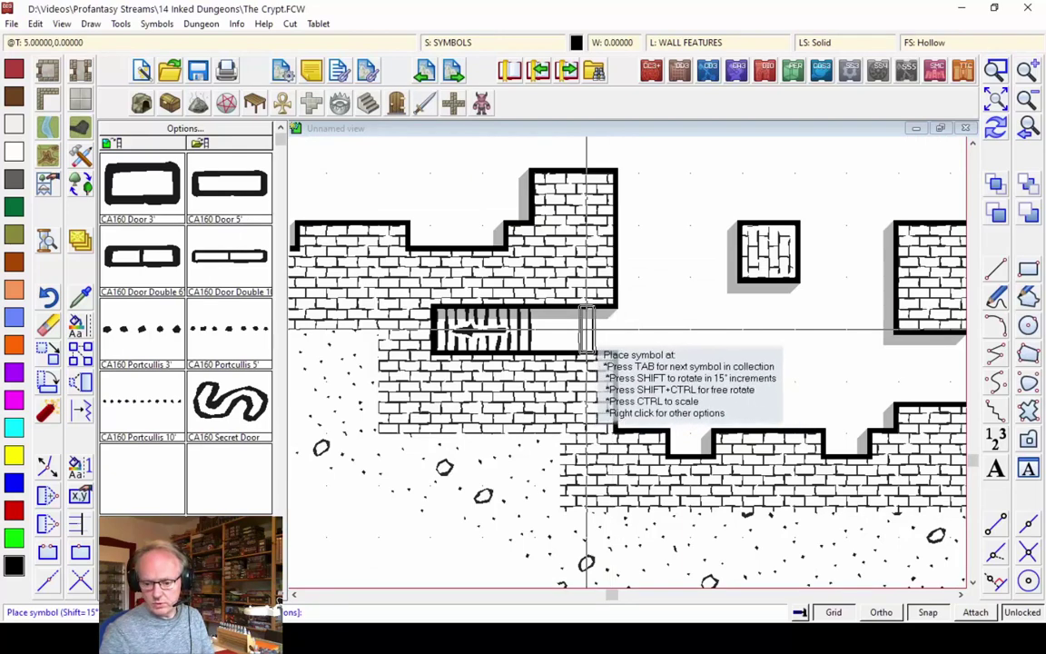
- Place a CA160 Altar symbol from the temple and statues catalog in the middle of the rounded apse
click(1027, 129)
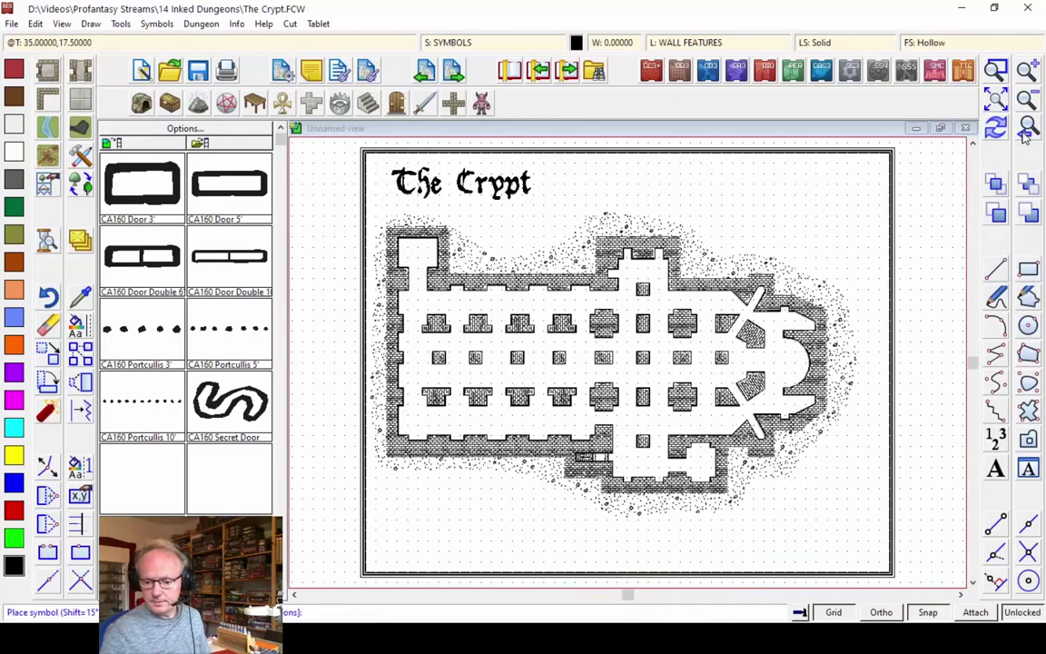
click(996, 76)
click(654, 296)
click(872, 444)
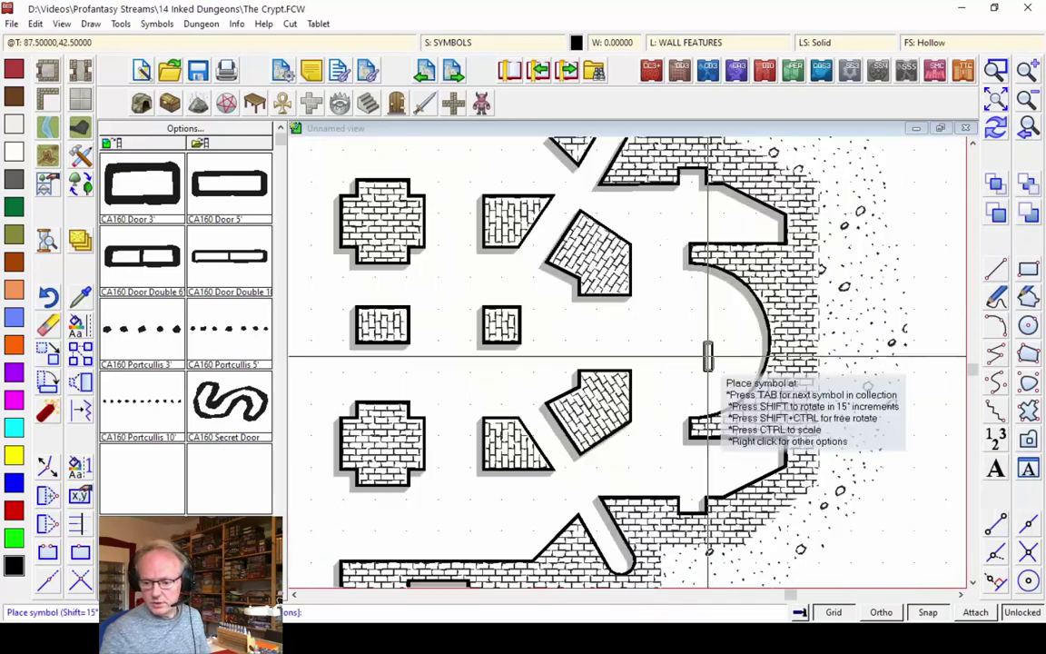
click(284, 105)
click(234, 165)
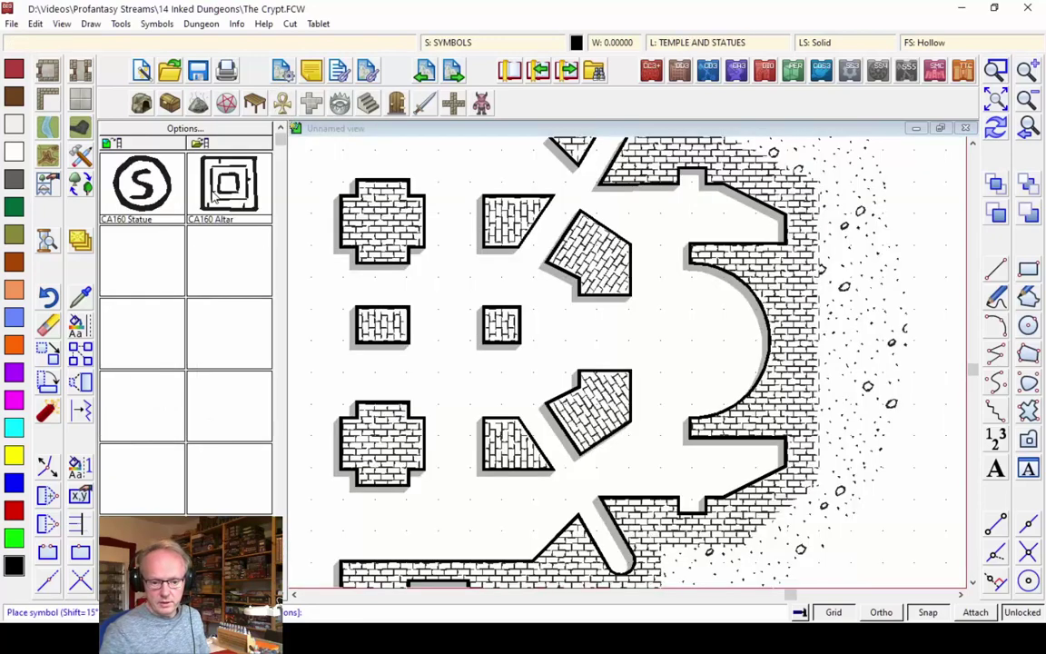
click(706, 340)
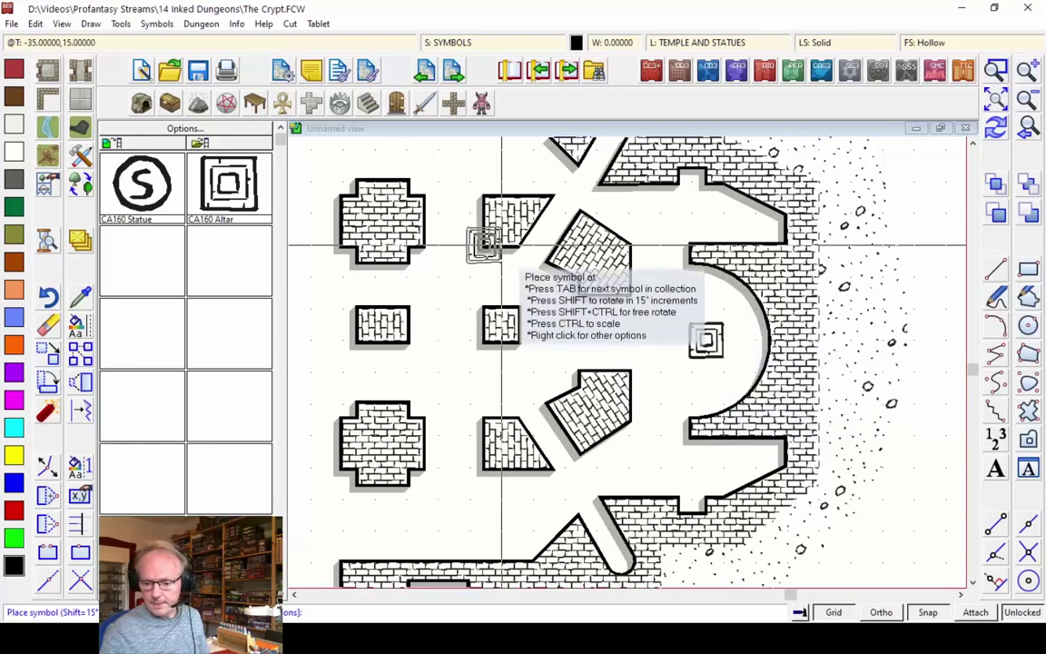
- Place a CA160 Statue symbol in each of the two side chapels north and south of the apse
click(146, 196)
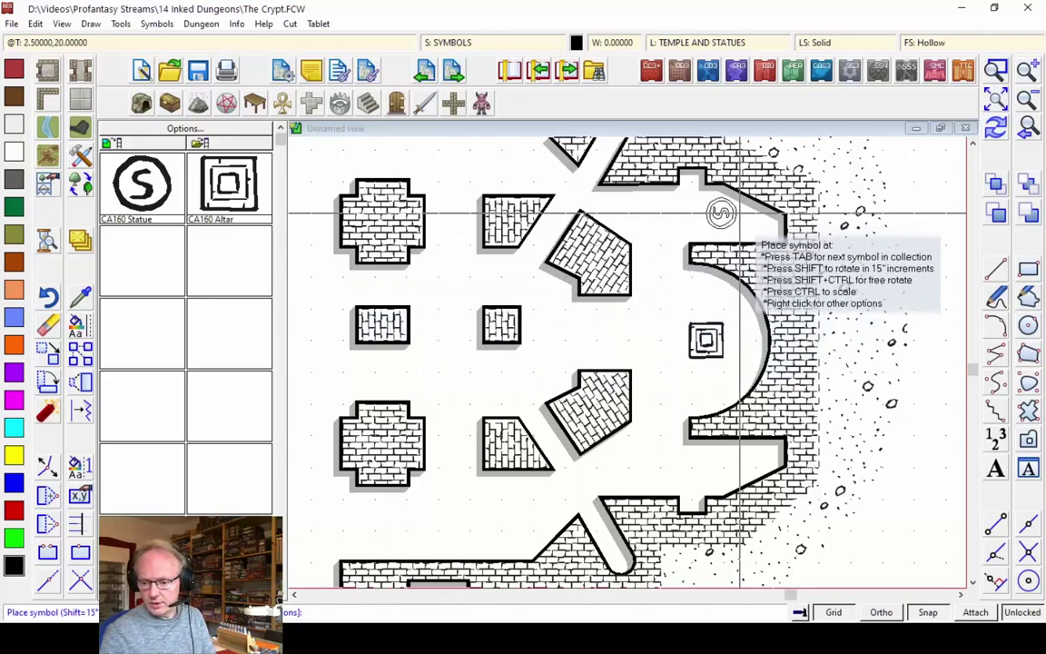
click(741, 215)
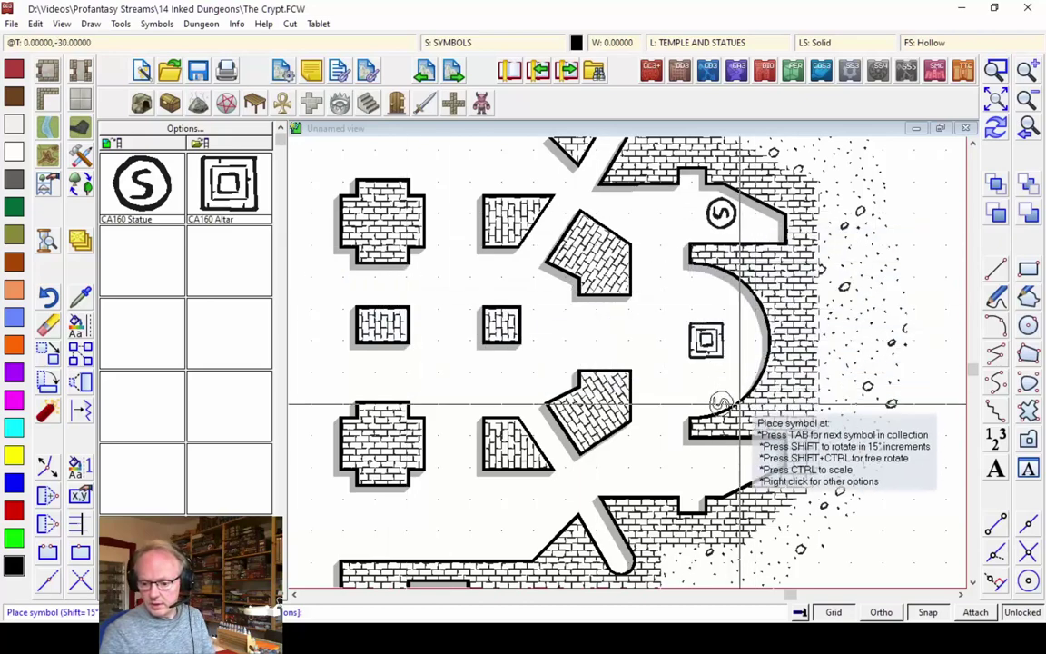
click(740, 459)
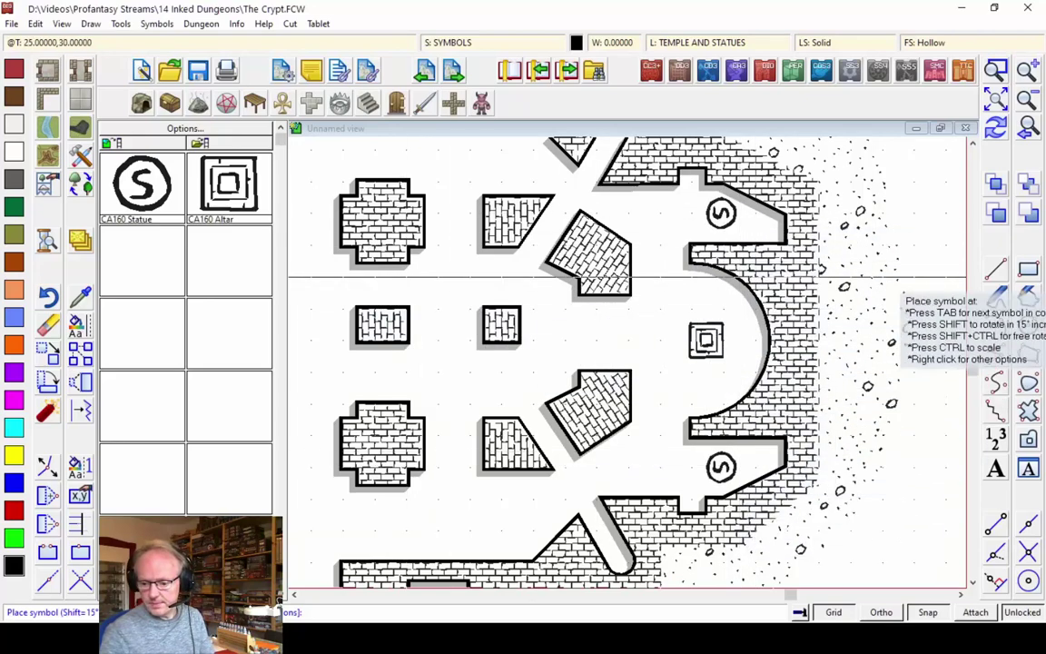
click(991, 93)
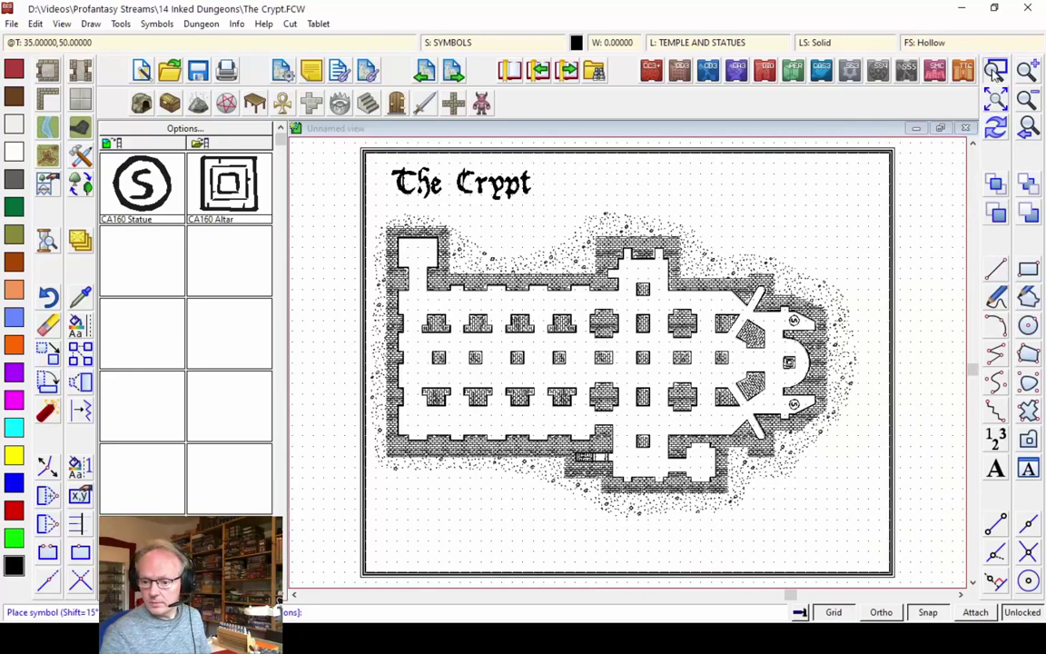
- Place another statue symbol in the small chamber on the east side of the south transept
click(996, 72)
key(Escape)
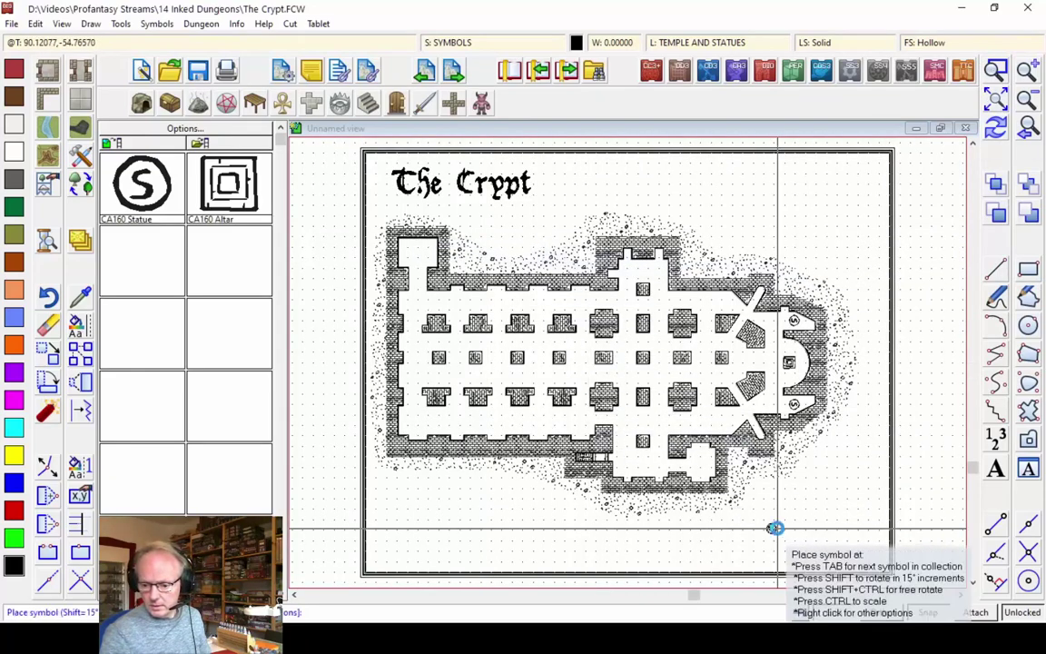
scroll(774, 528, up, 3)
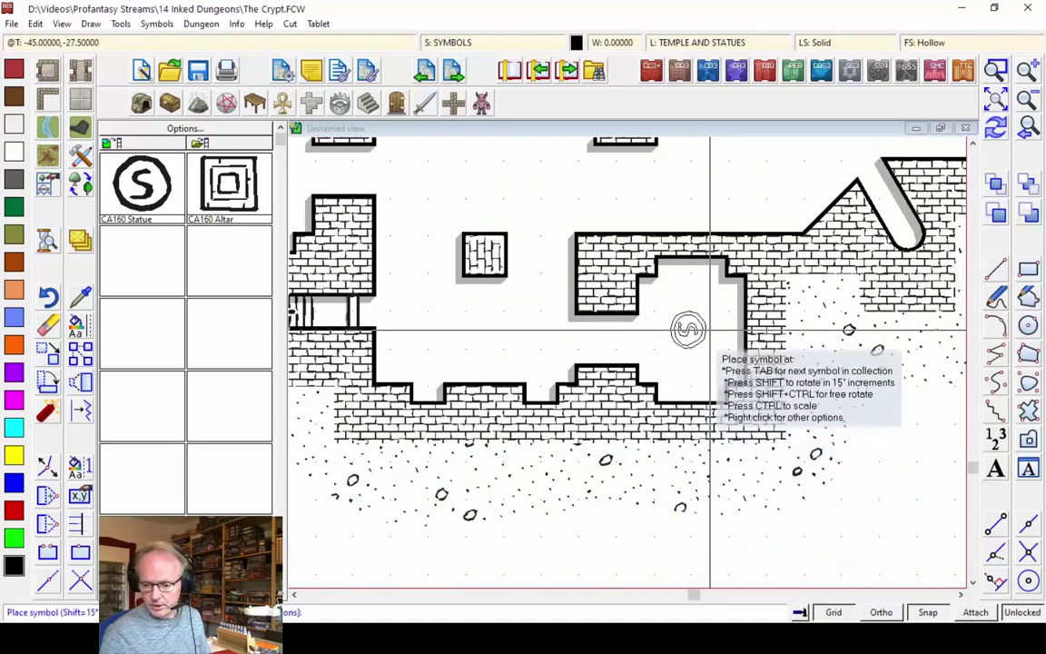
click(1024, 106)
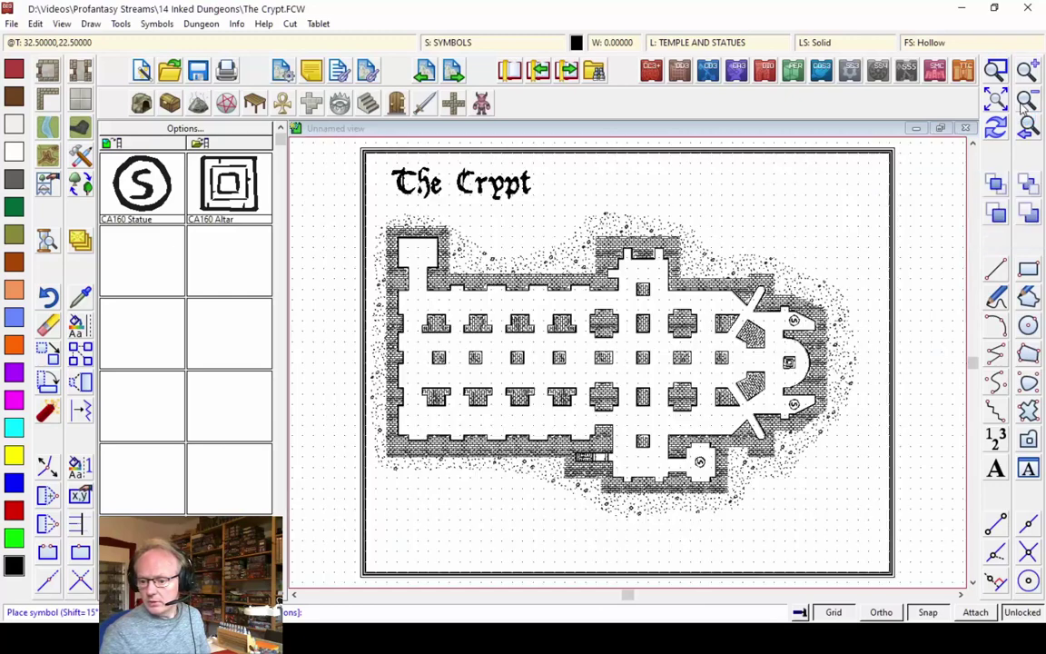
- Rotate the statue symbol so its S stands upright and place it in the center of the northwest chamber
click(995, 73)
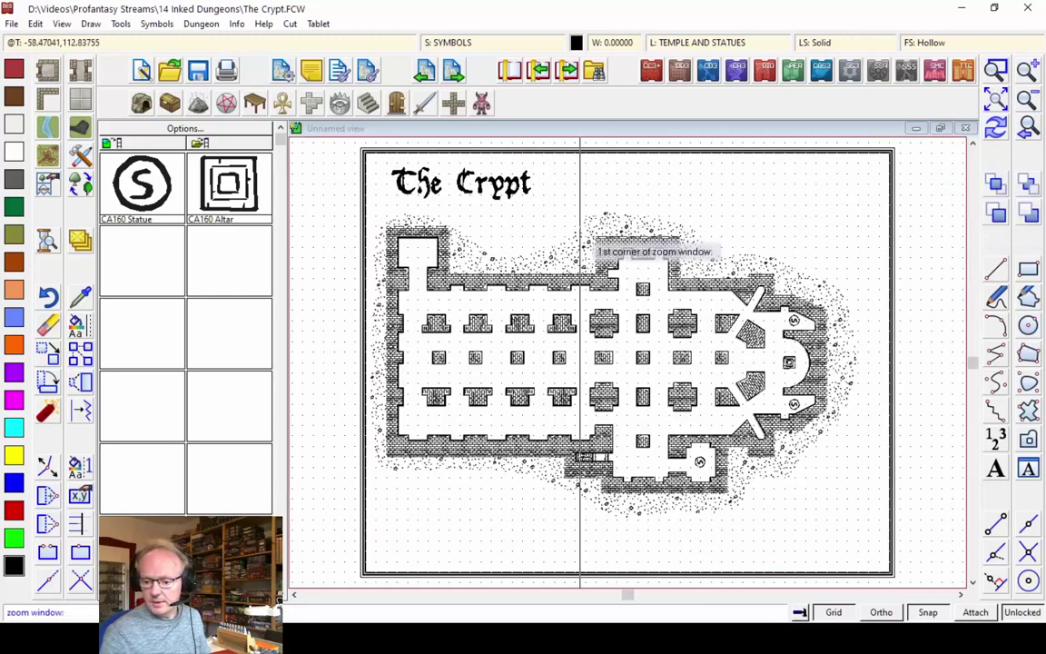
click(386, 214)
click(464, 317)
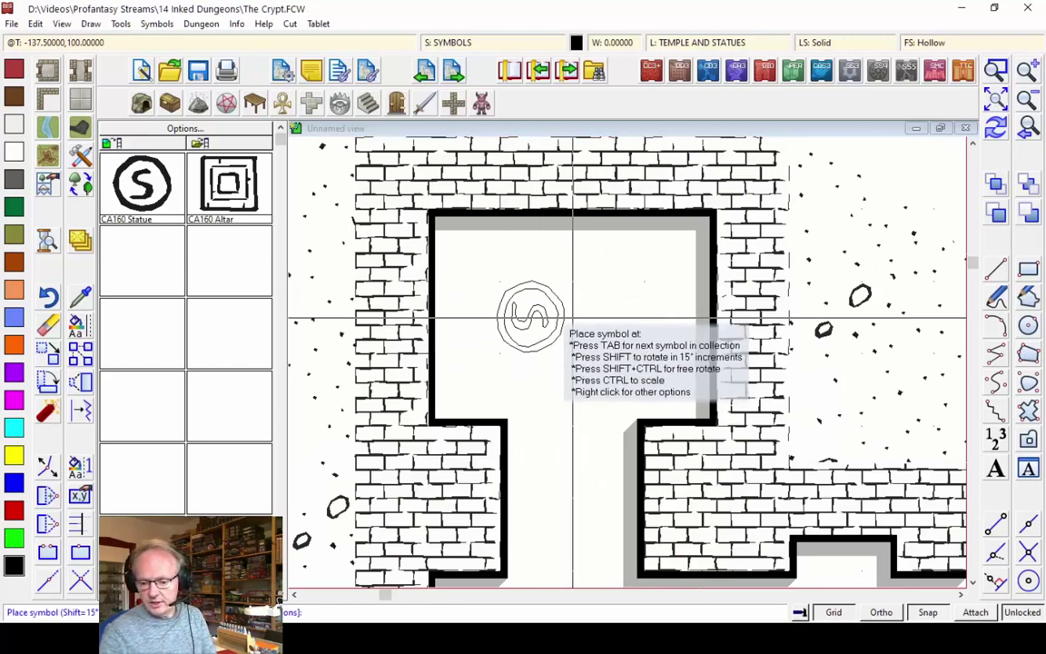
key(shift)
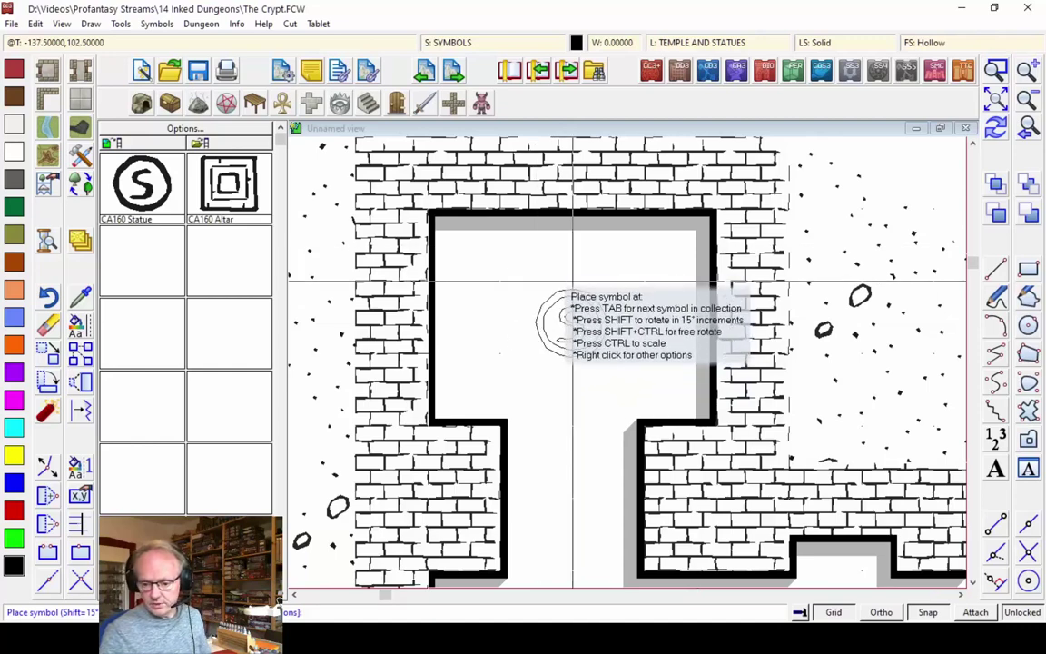
click(573, 281)
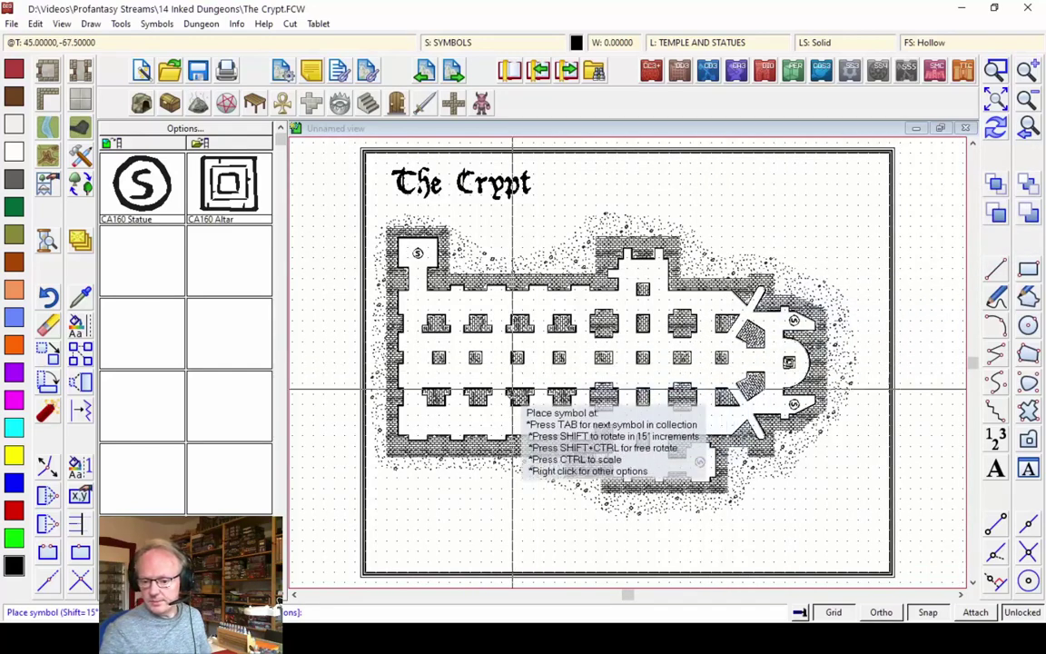
key(Escape)
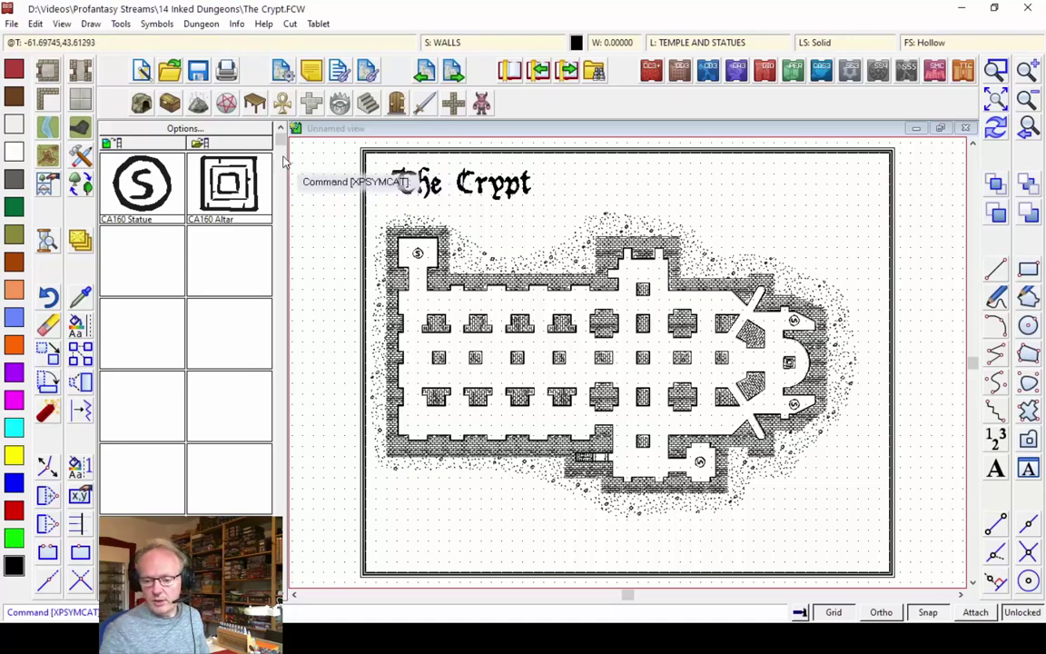
- Load the Cartouches.FSC catalog and place a scaled-down CA160 Number Label with the number 1 in the south transept
click(214, 143)
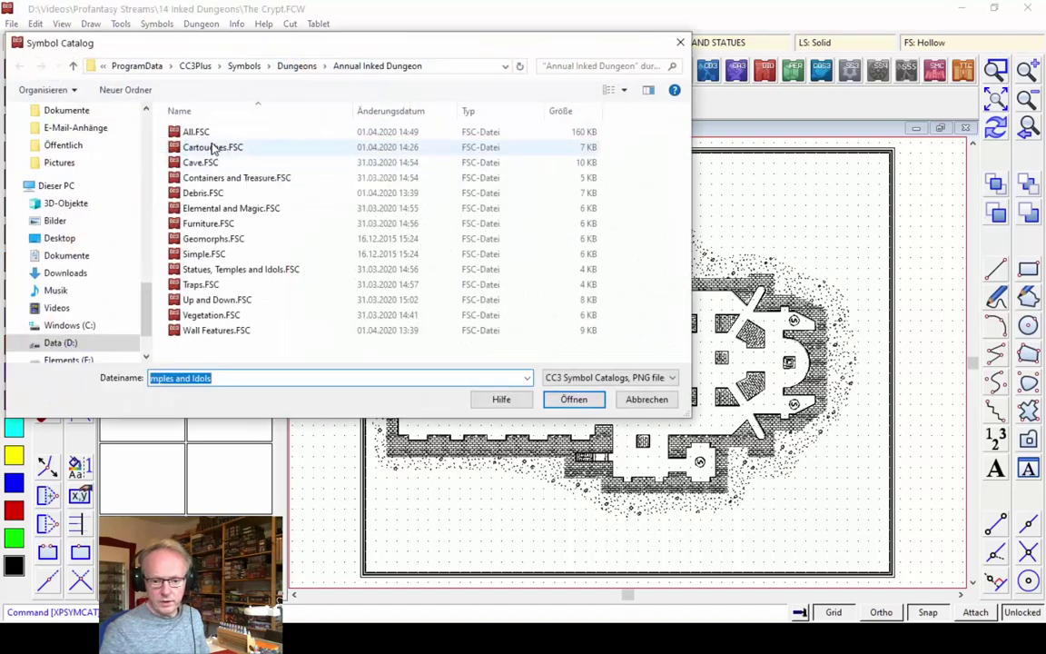
double_click(213, 146)
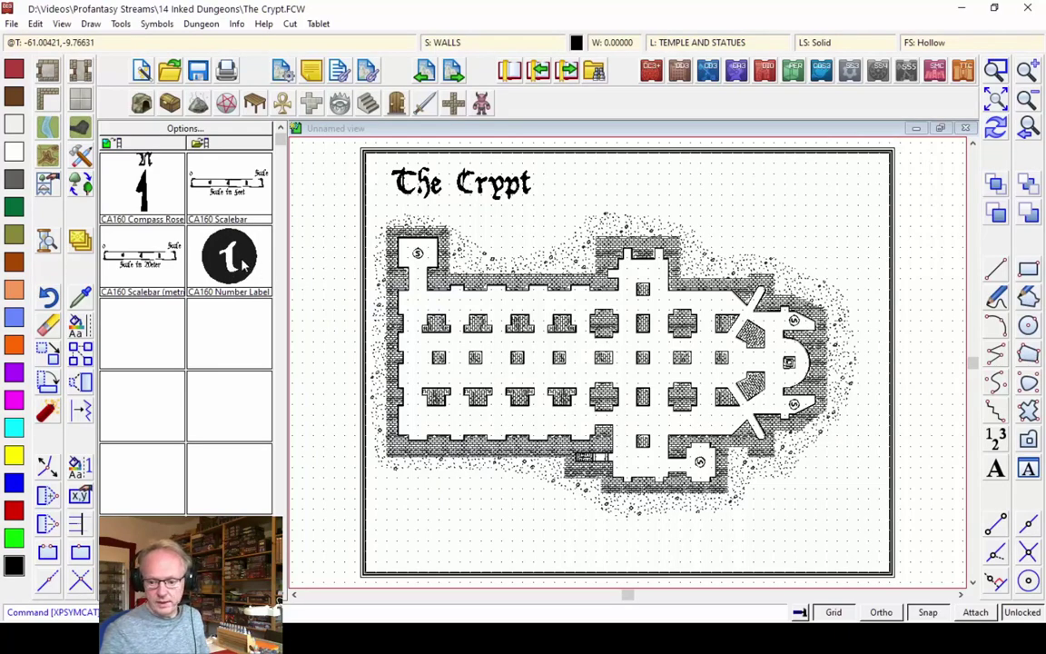
click(207, 231)
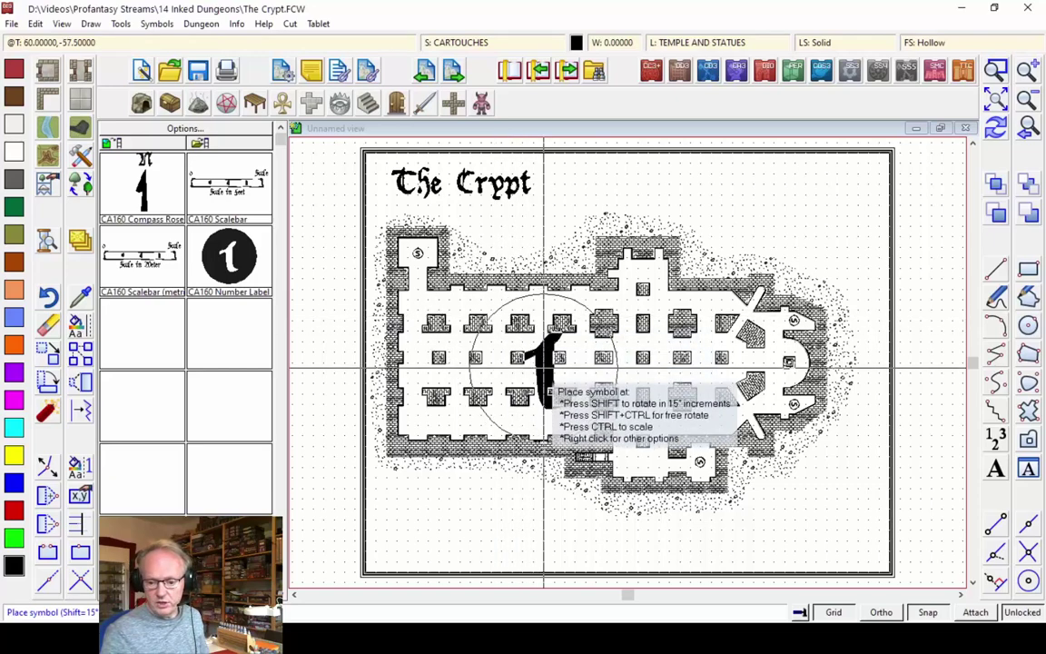
right_click(546, 357)
click(587, 273)
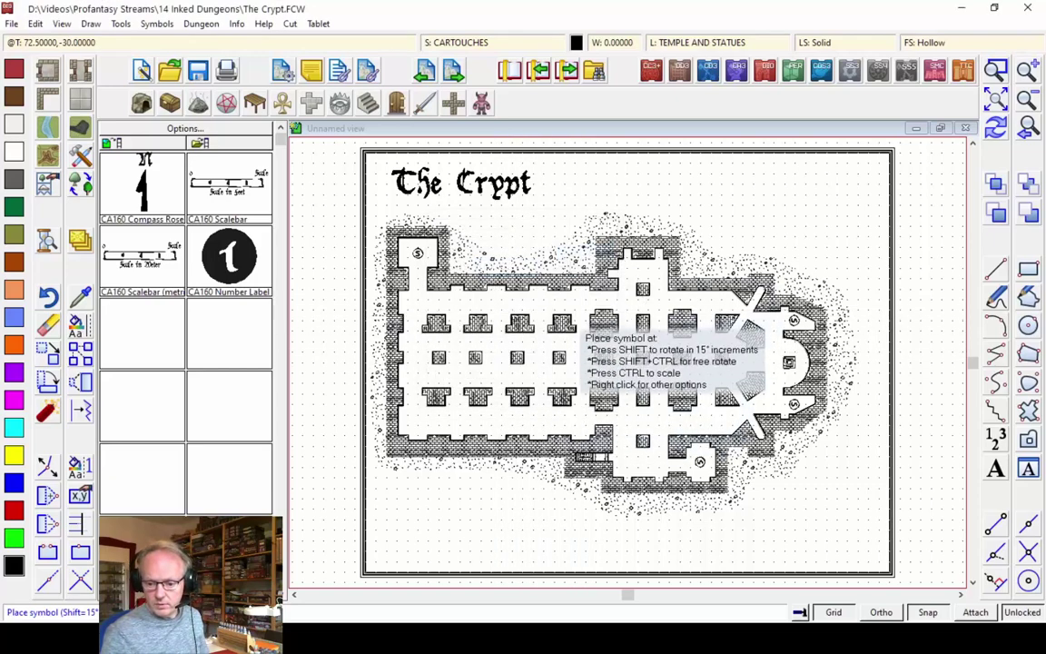
click(638, 462)
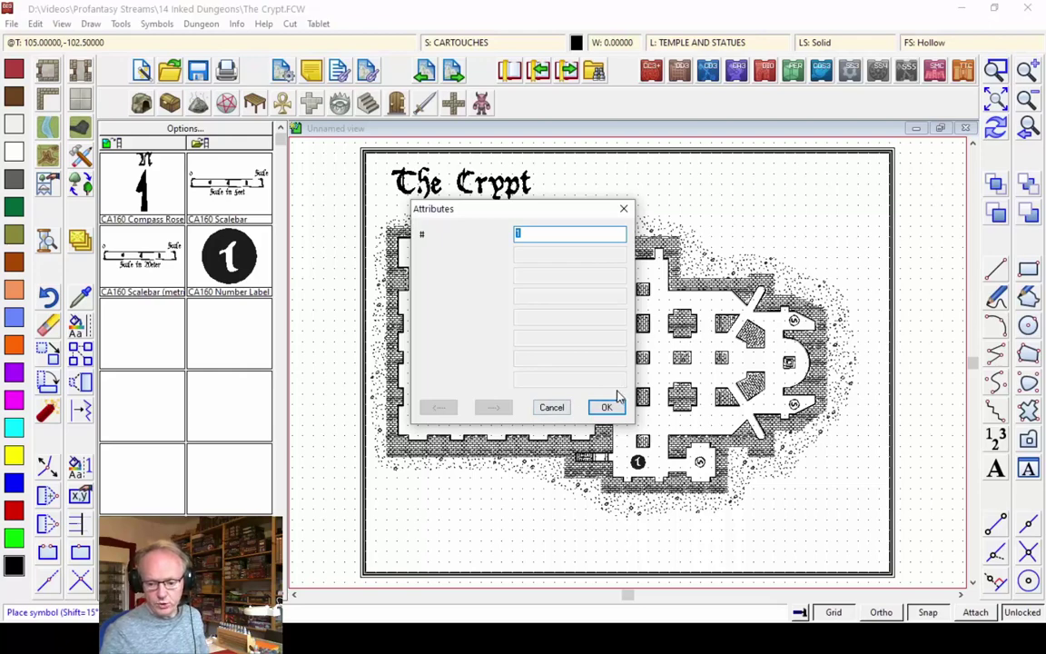
click(599, 411)
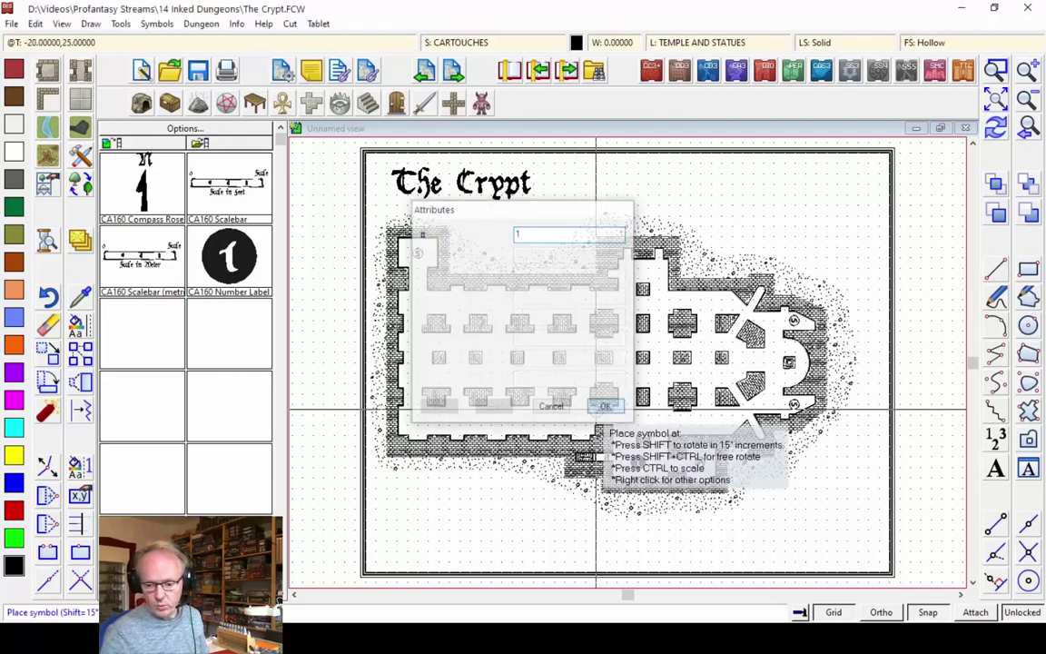
- Place number label 2 in the central crossing and number label 3 in the apse beside the altar
click(659, 372)
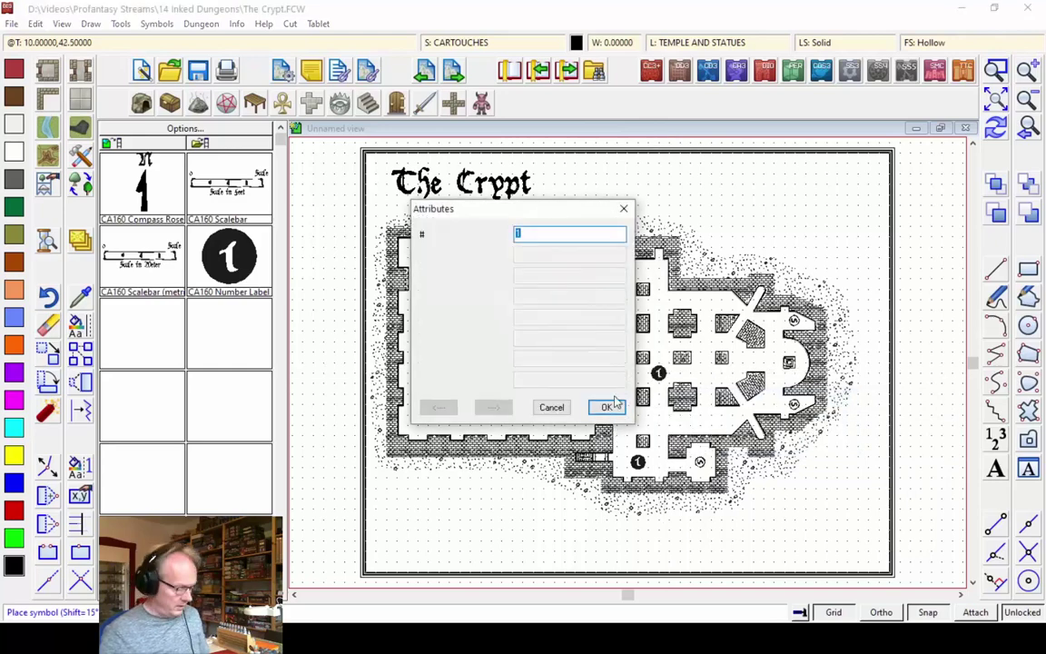
click(607, 407)
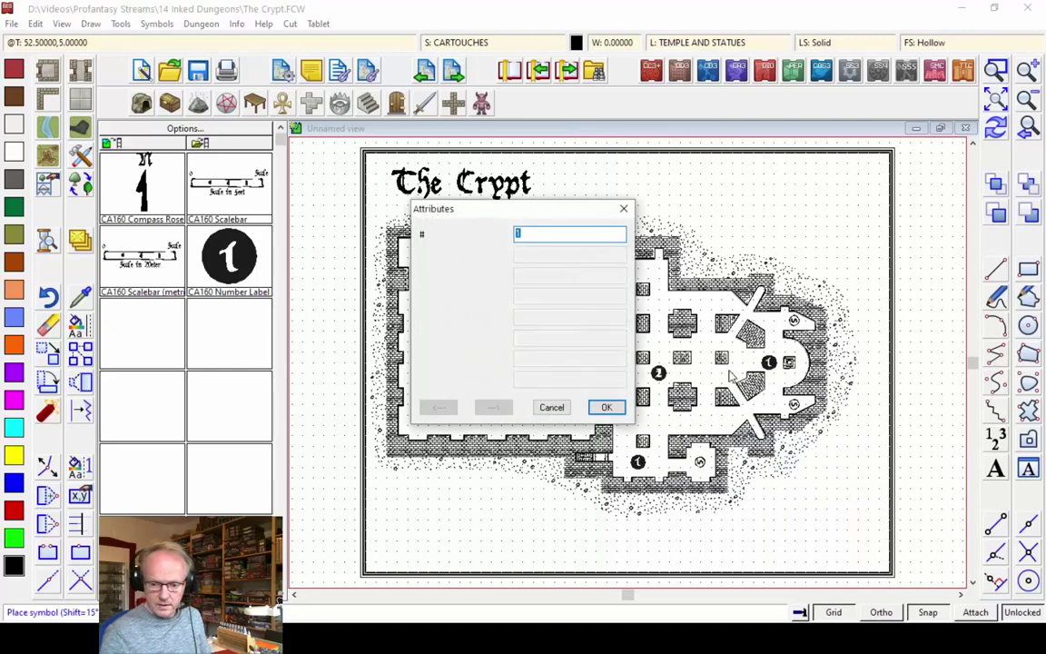
click(603, 410)
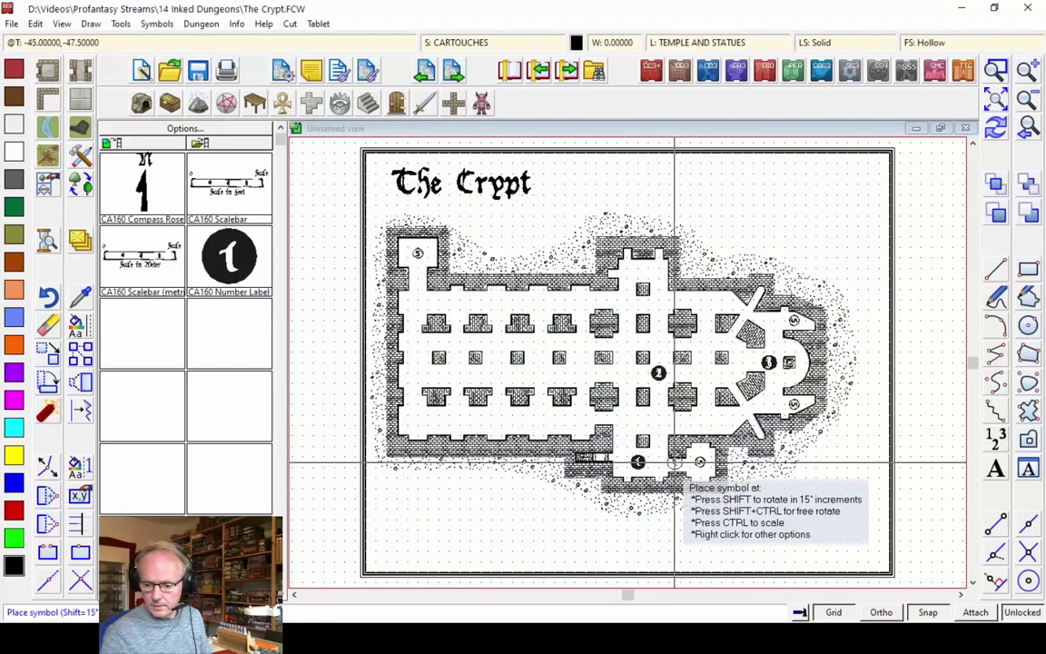
- Place number label 4 beside the statue in the small southeast chamber and number label 5 in the north transept
click(713, 452)
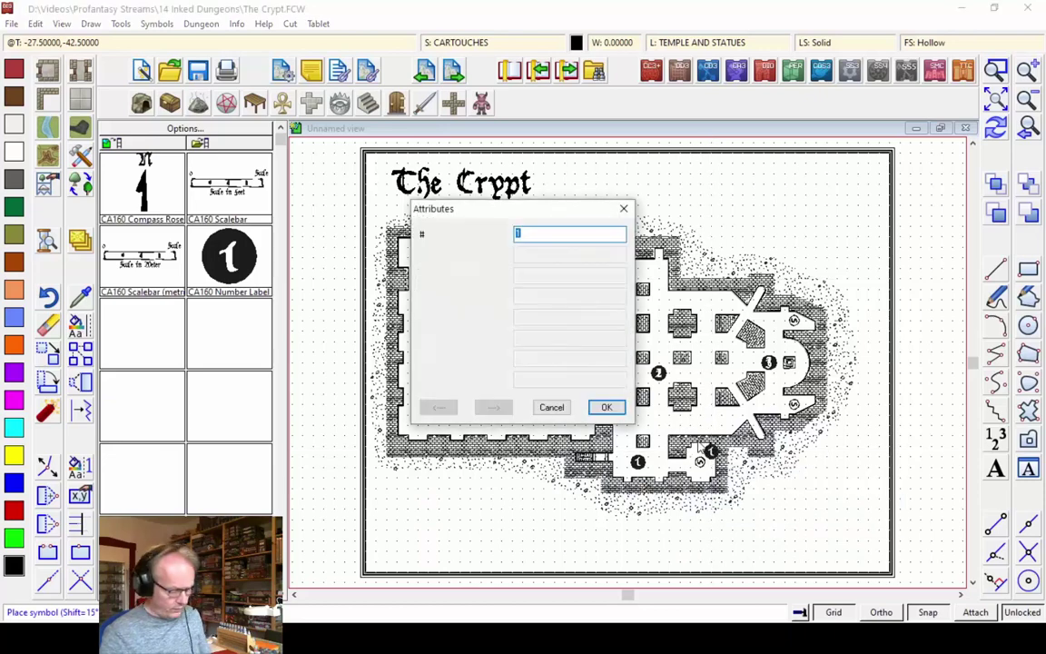
click(607, 408)
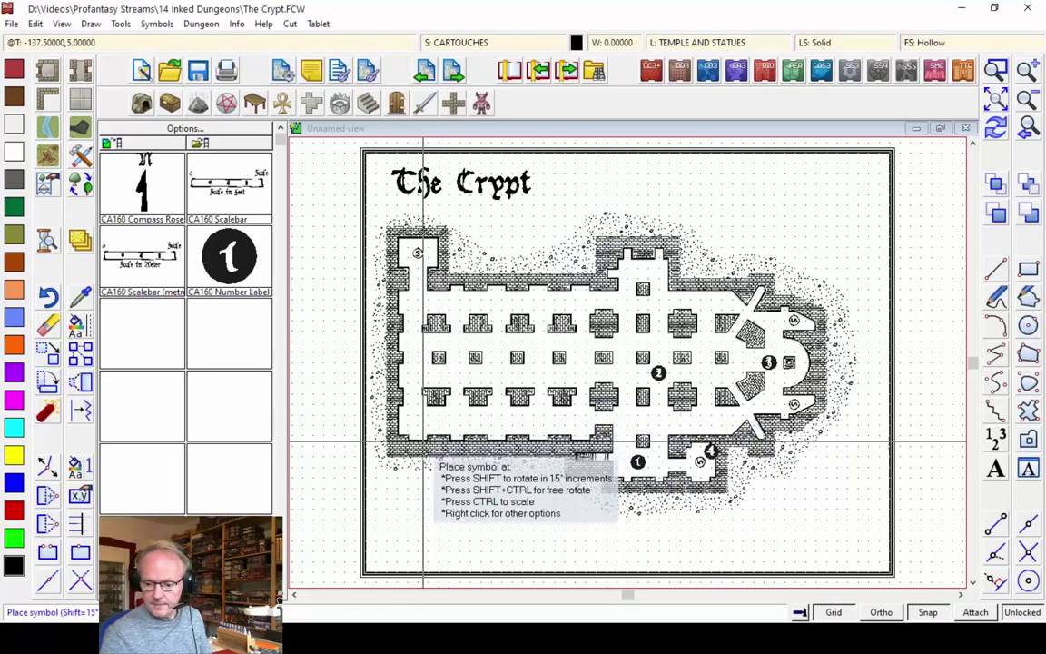
click(639, 269)
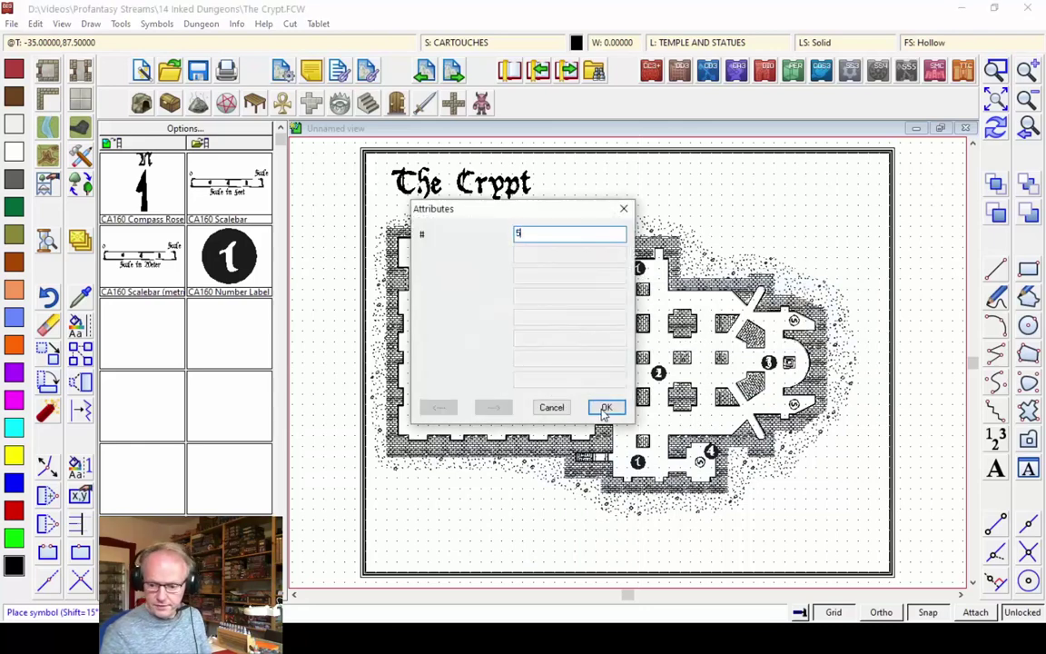
click(606, 408)
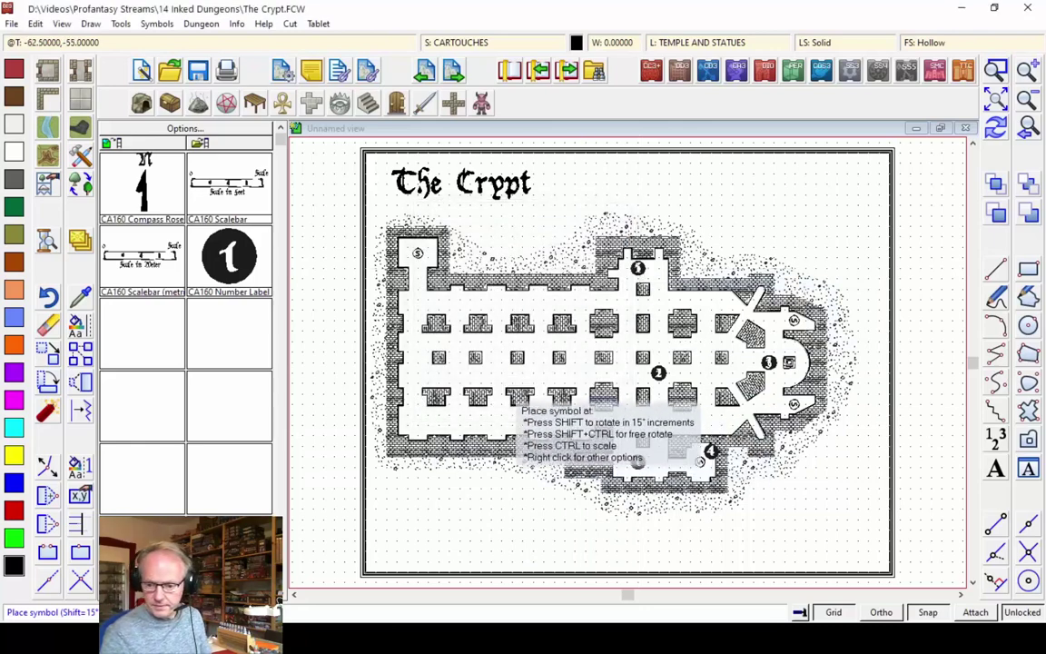
- Place number label 6 at the west end of the nave and number label 7 in the northwest chamber's upper corner
click(418, 378)
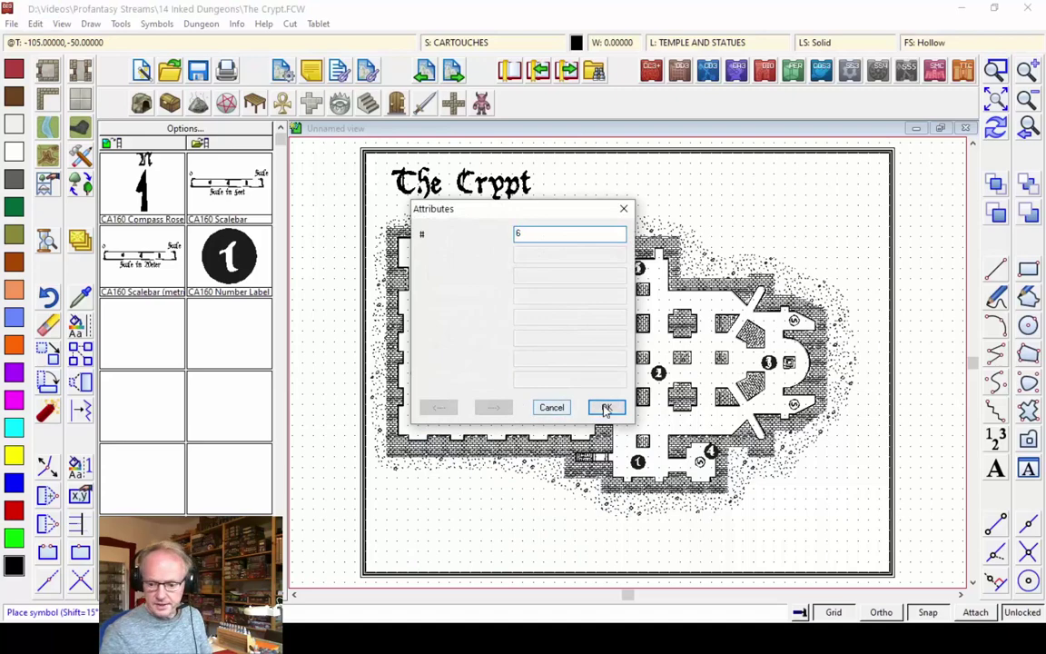
text(6)
click(606, 408)
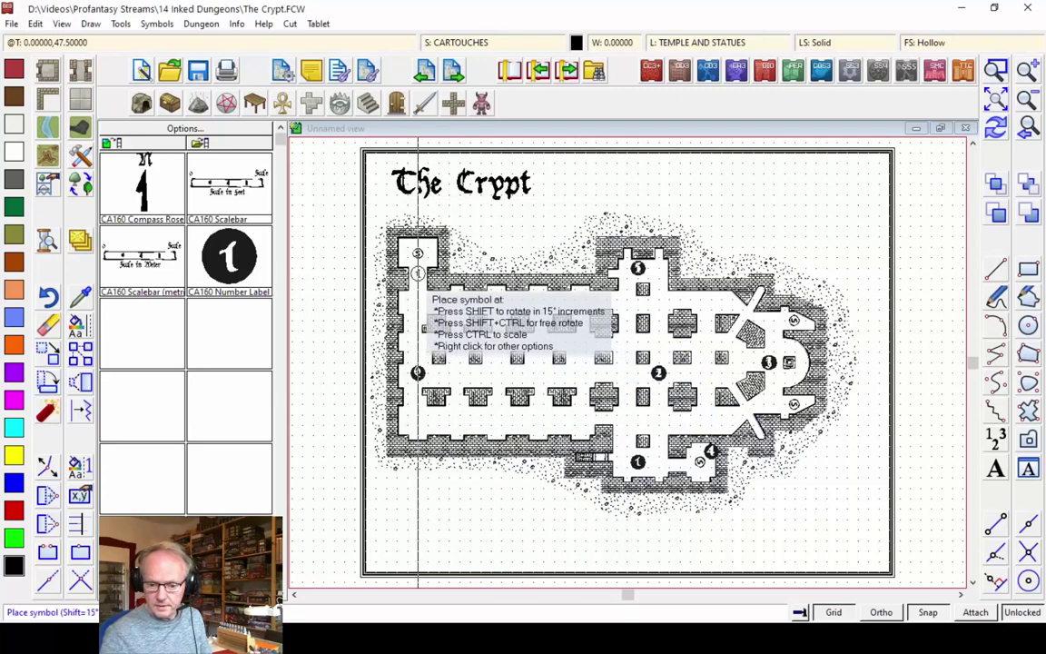
click(402, 242)
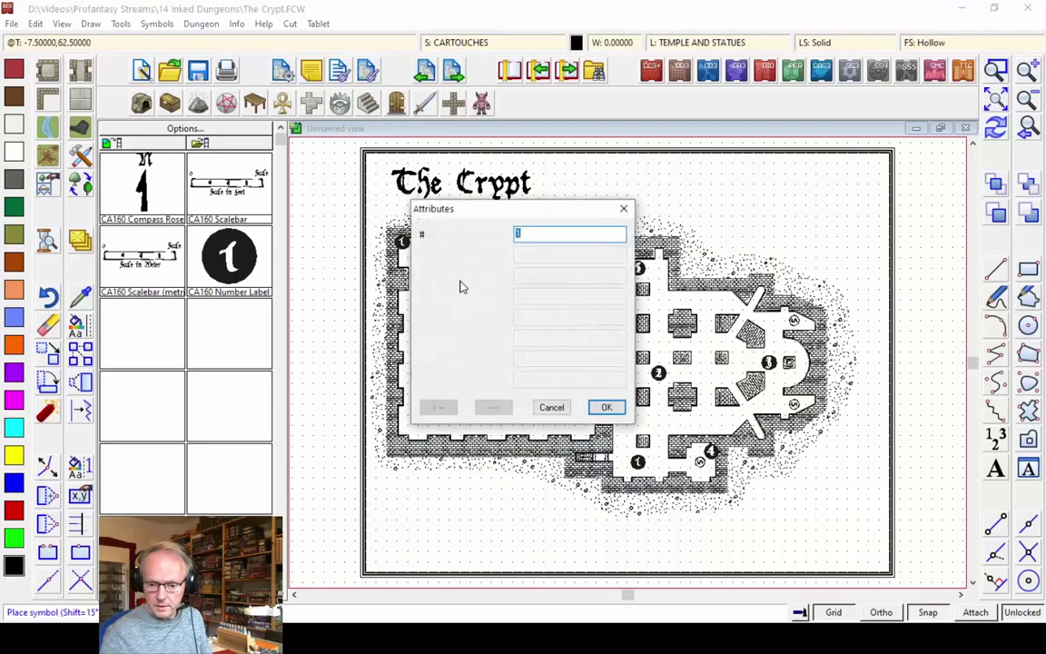
text(7)
click(598, 408)
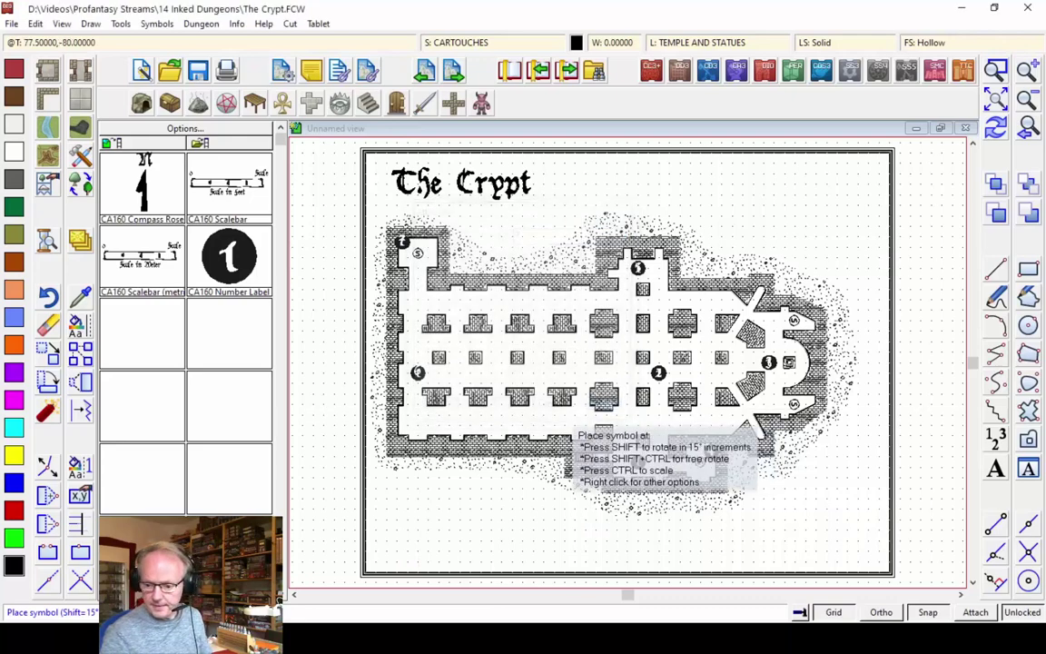
- Examine number labels 2 and 3 up close to check how their digits are rendered
click(996, 73)
click(627, 351)
click(689, 400)
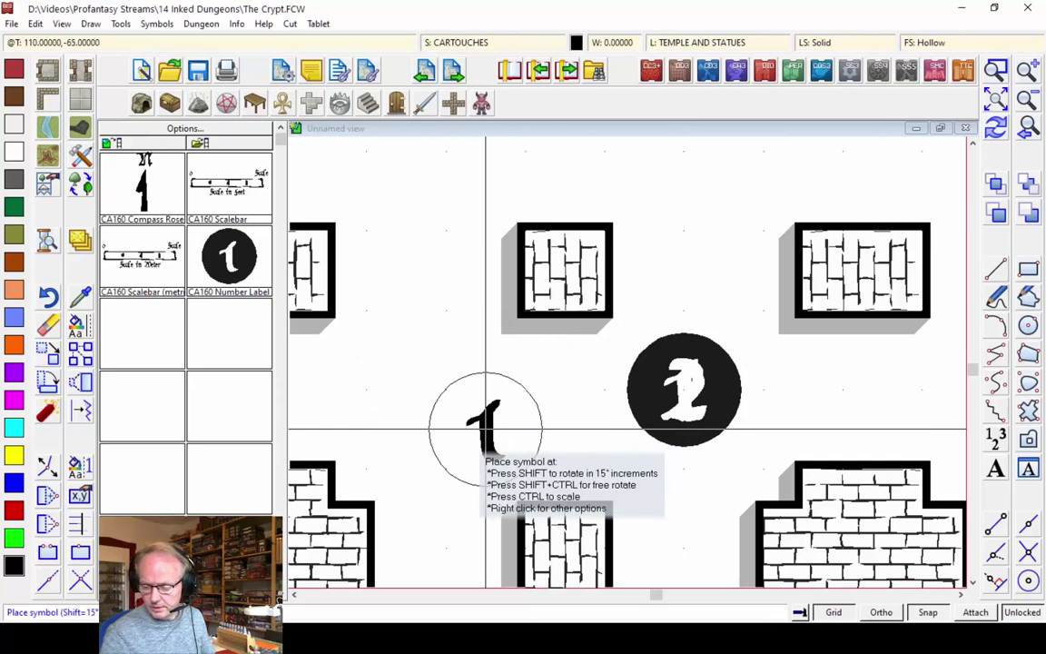
key(Escape)
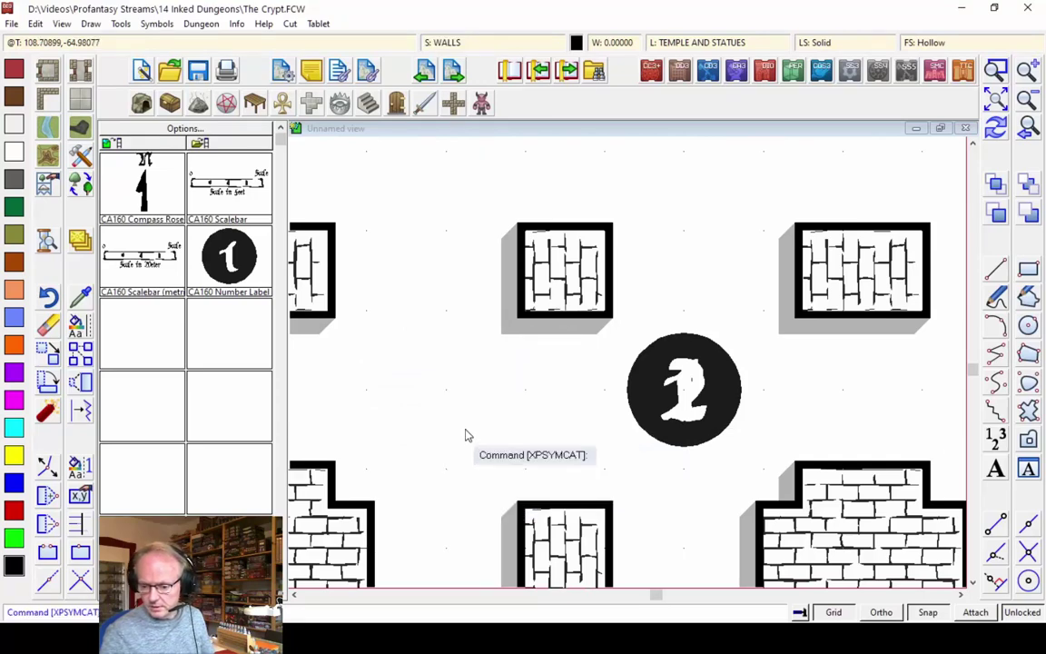
click(996, 75)
click(618, 350)
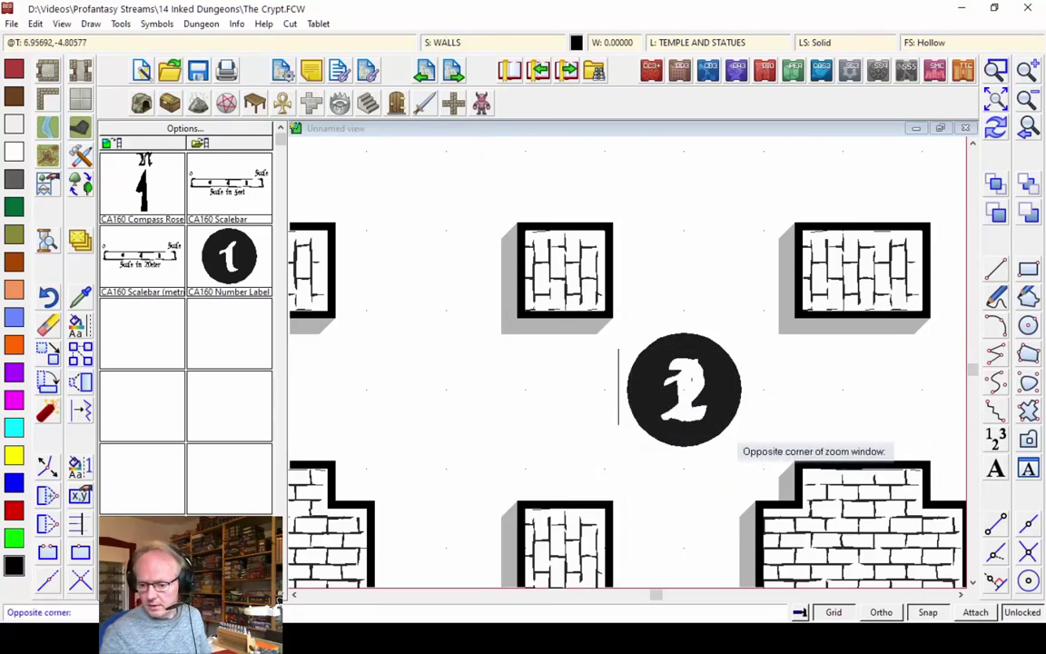
key(Escape)
click(996, 100)
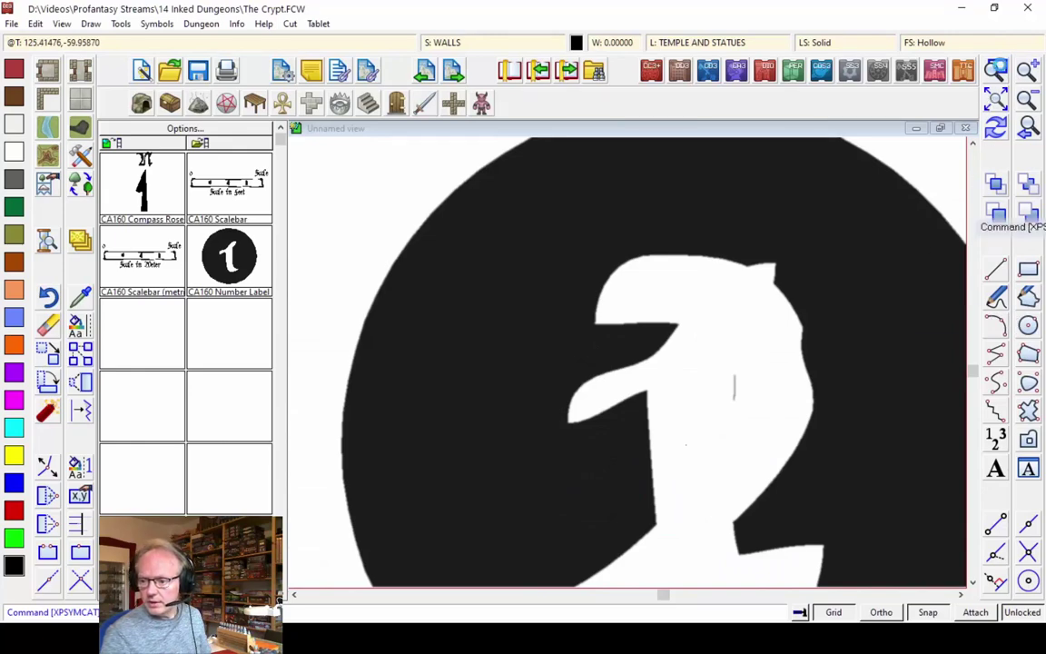
click(997, 70)
click(787, 389)
click(787, 391)
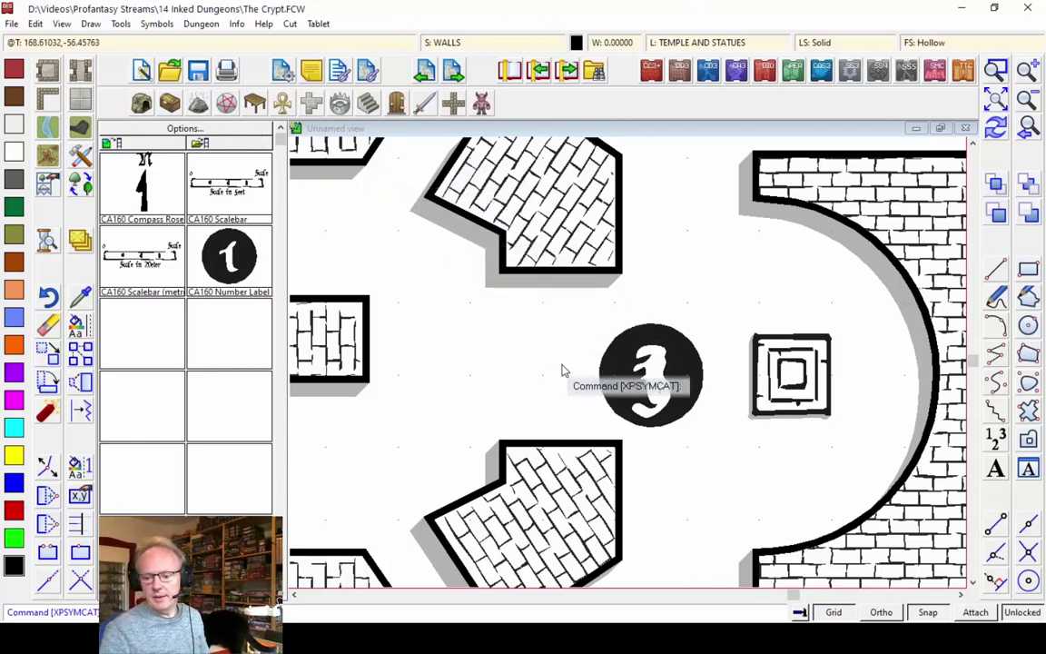
click(156, 24)
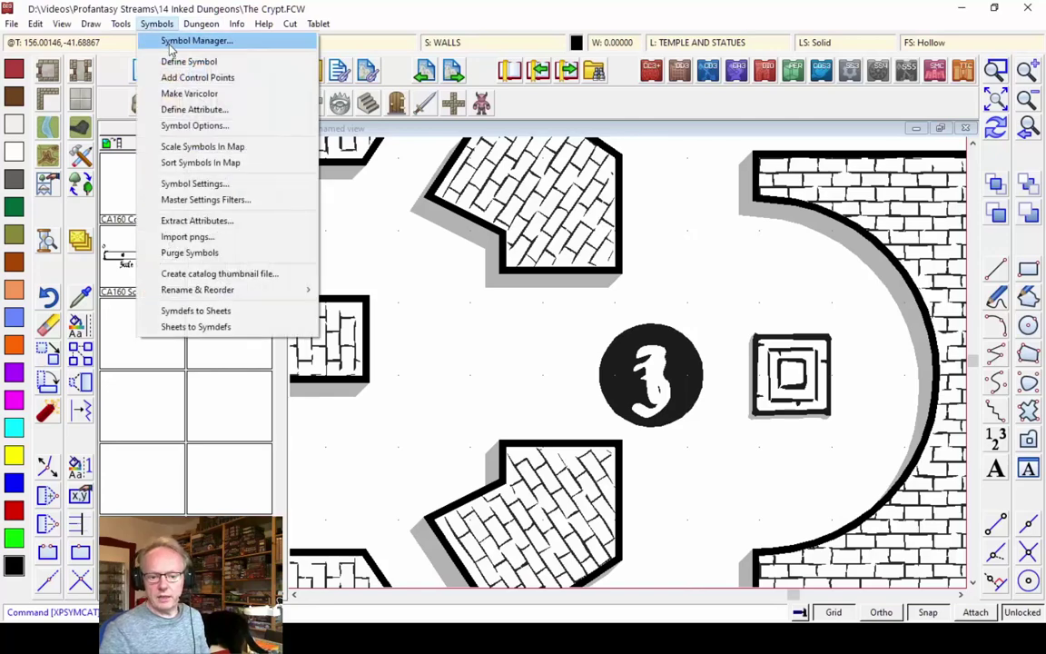
click(159, 40)
drag(533, 205, 542, 346)
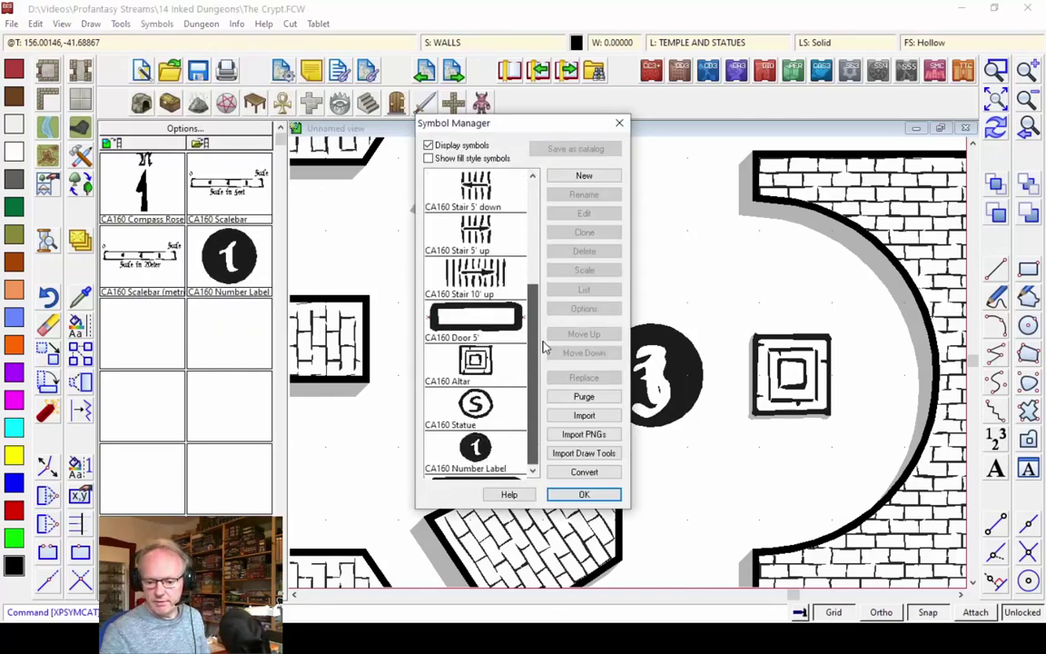
click(488, 456)
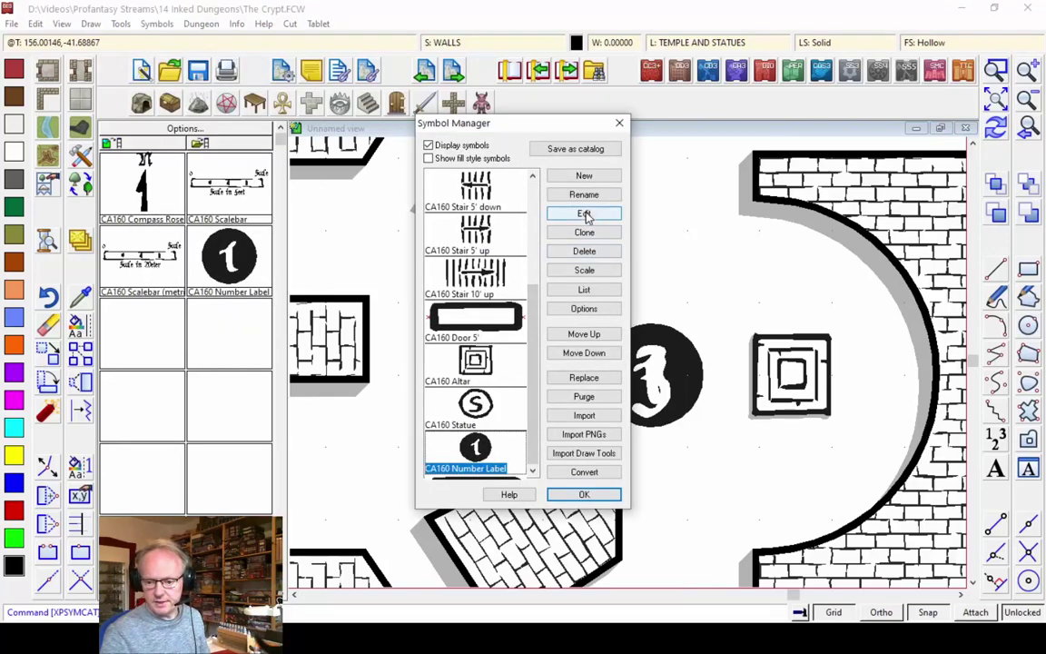
click(584, 215)
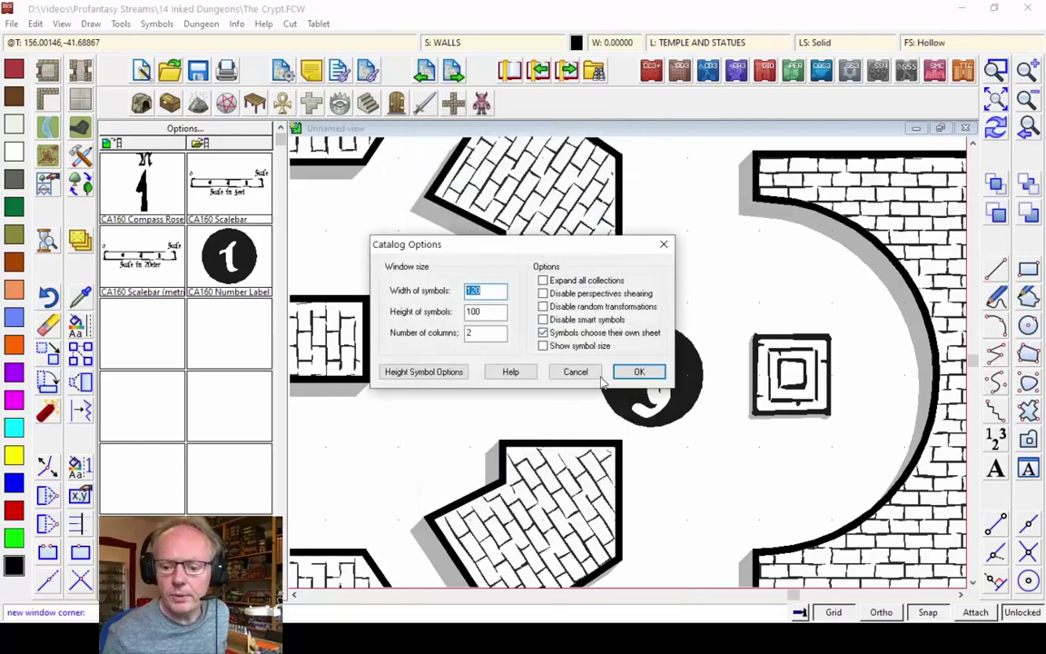
click(576, 372)
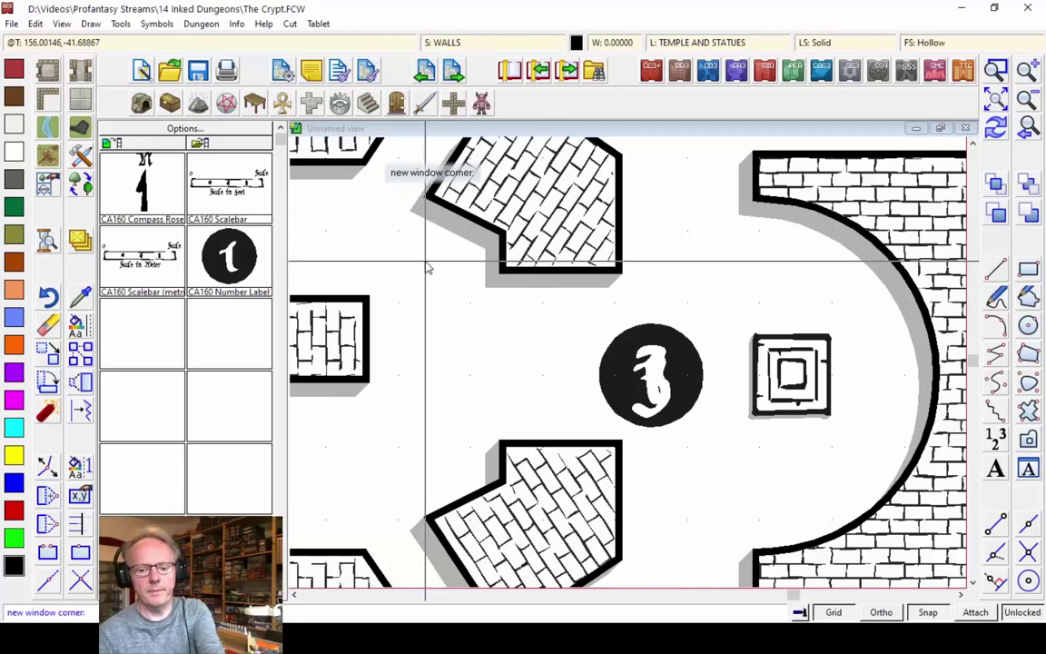
- Open the CA160 Number Label symbol definition for editing in its own window over the map
click(152, 25)
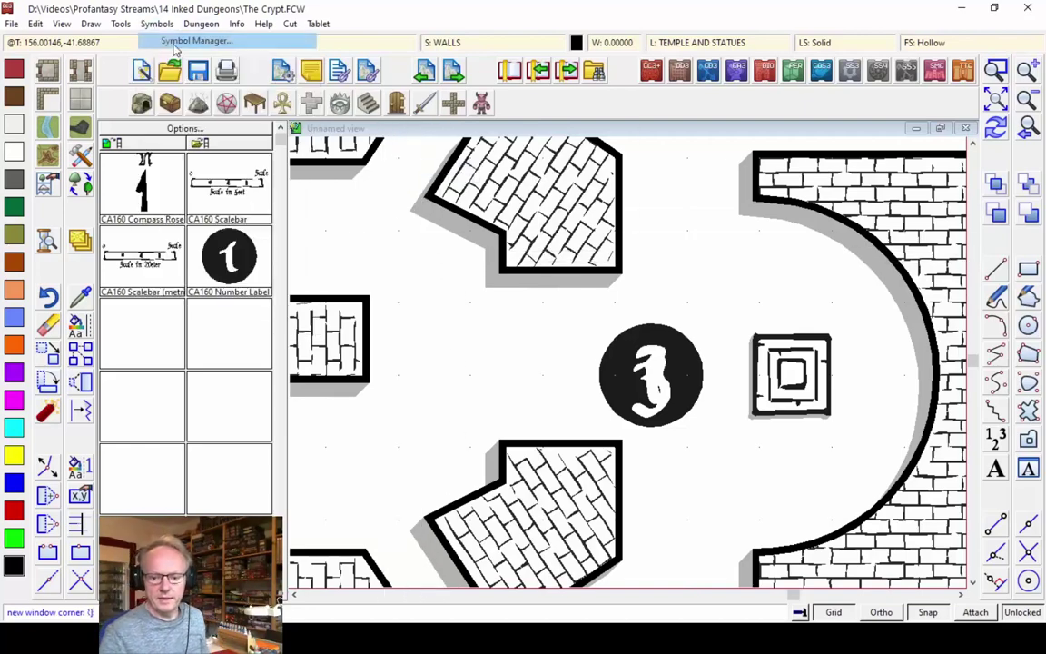
click(191, 41)
scroll(466, 459, down, 10)
click(466, 458)
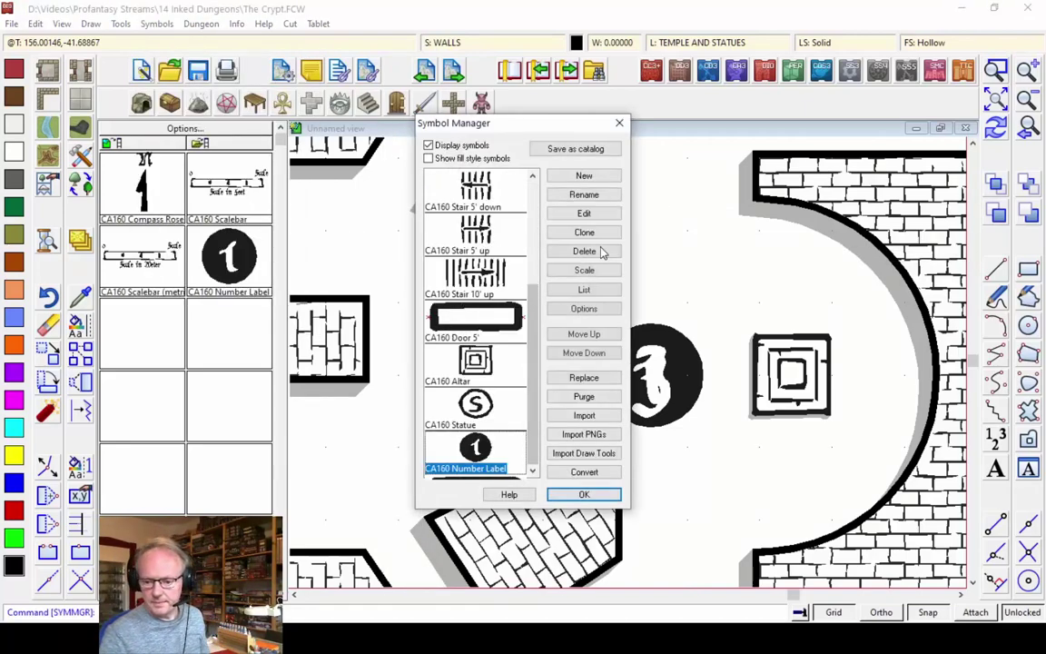
click(584, 213)
click(359, 189)
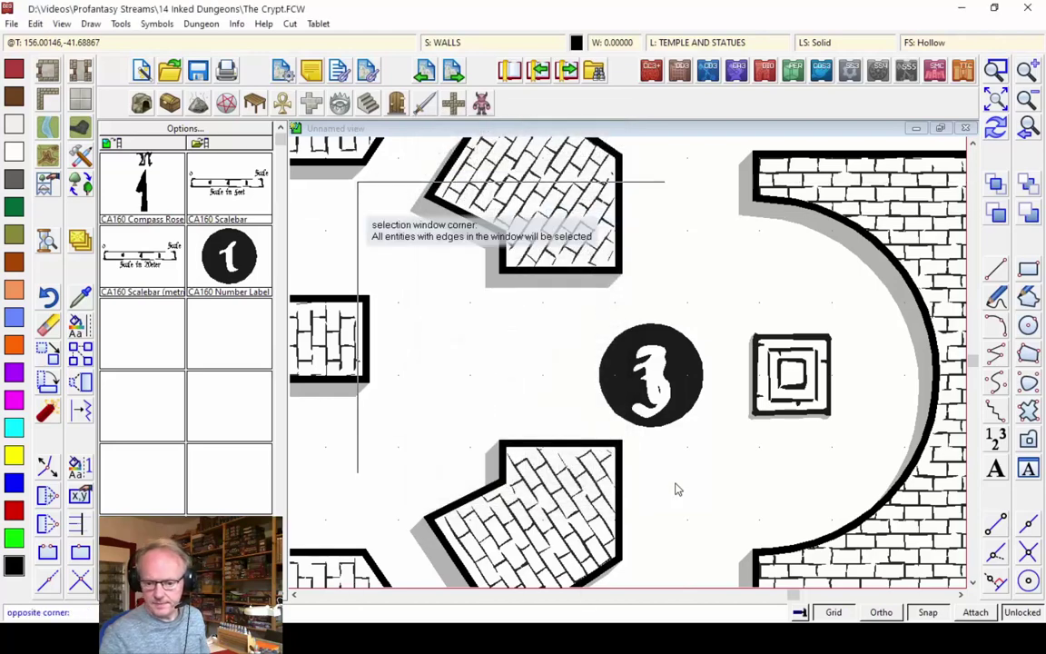
click(745, 538)
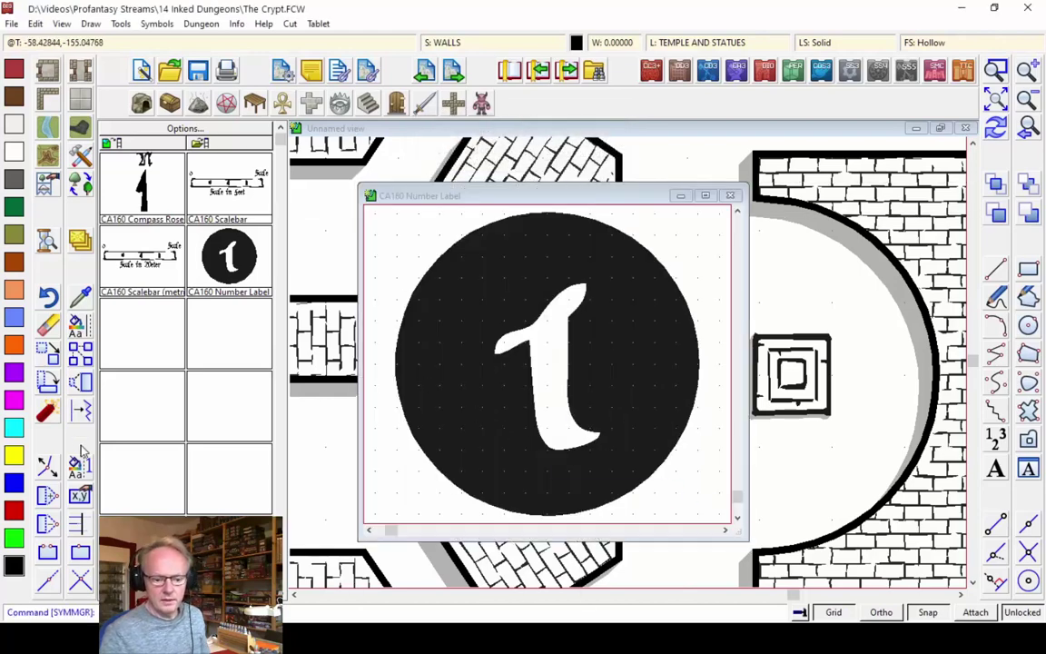
click(88, 493)
click(555, 453)
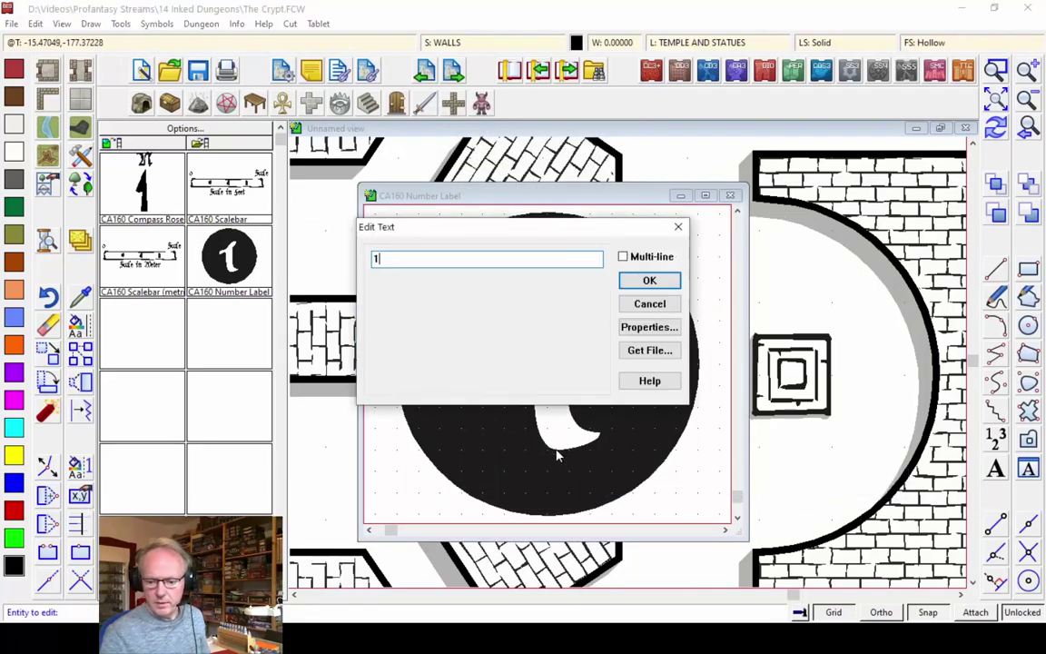
click(632, 303)
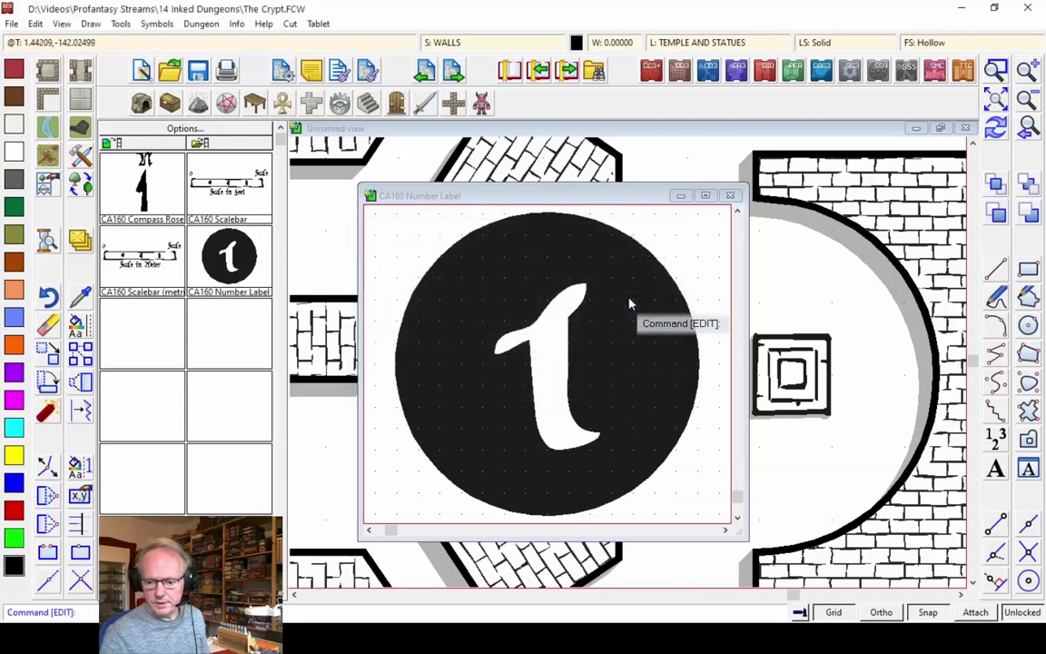
- List the properties of the text entities that make up the digit in the number label symbol
click(235, 25)
click(256, 40)
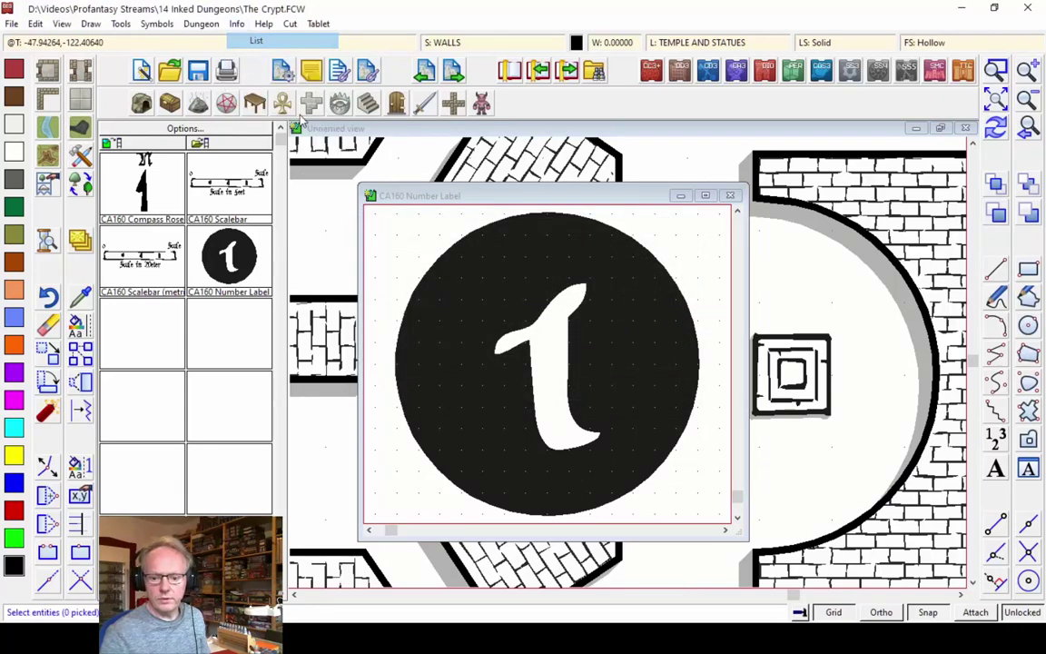
click(474, 283)
click(600, 406)
right_click(519, 342)
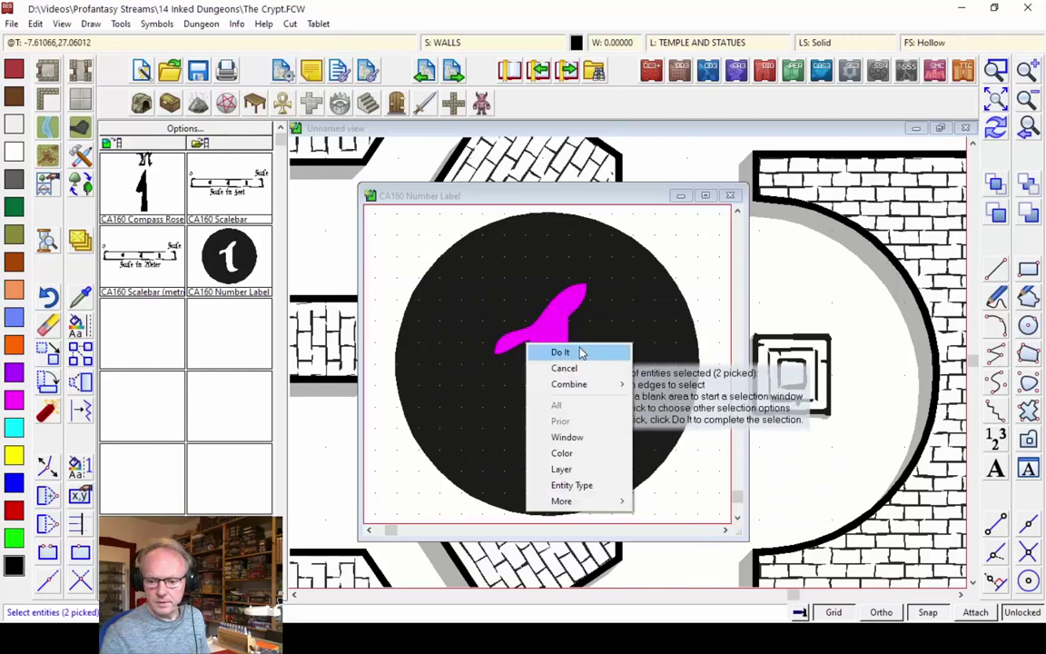
click(578, 351)
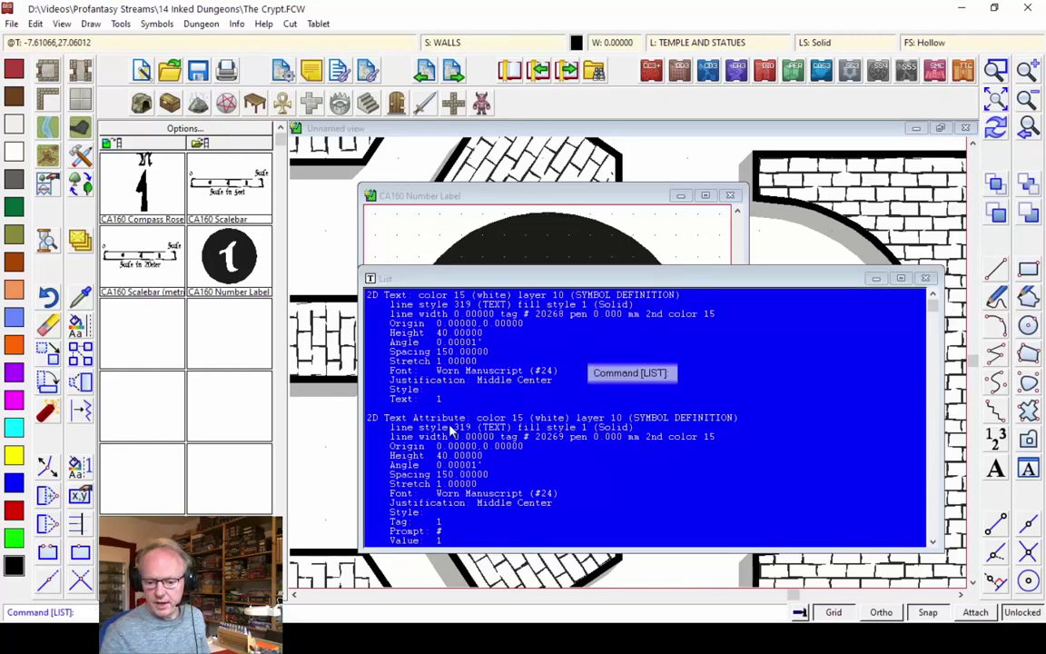
click(927, 279)
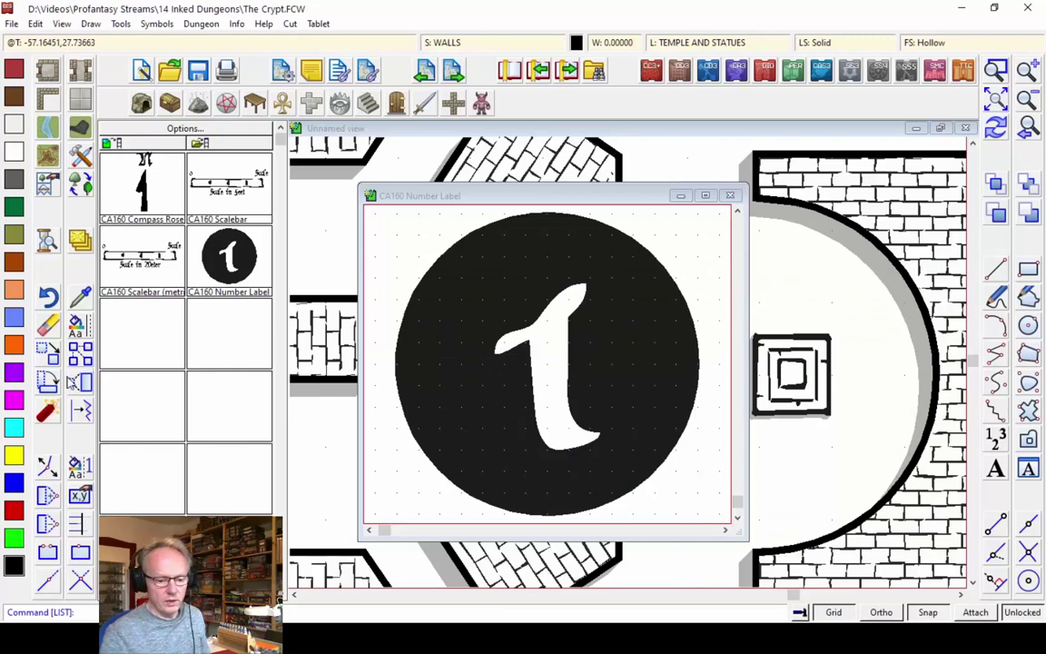
- Erase the duplicate plain 2D Text entity from the CA160 Number Label symbol, selecting it by entity type
right_click(431, 277)
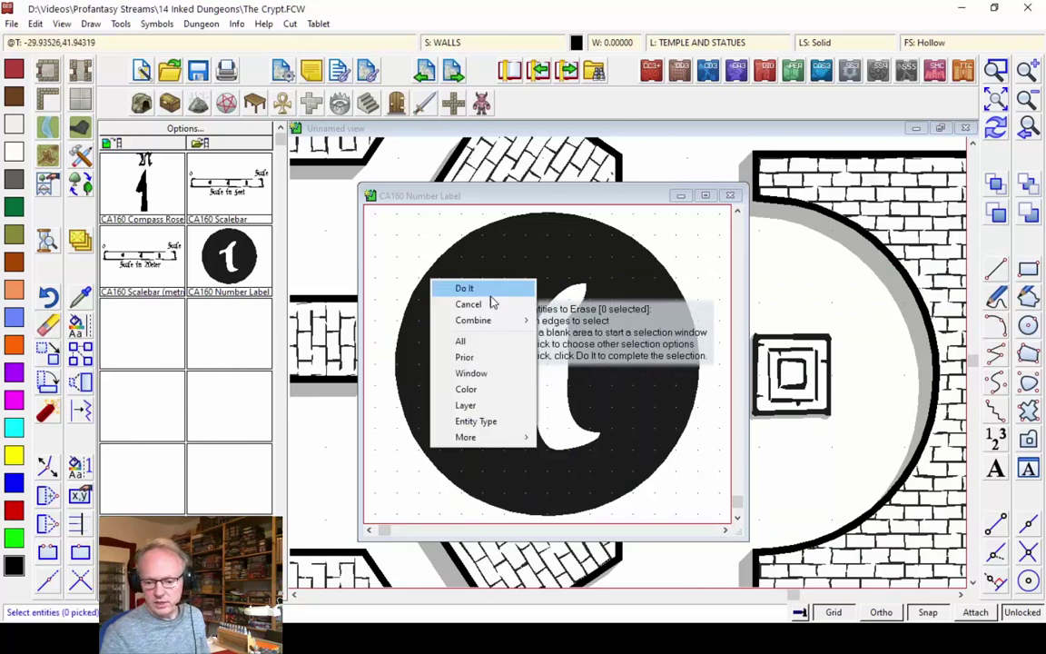
click(468, 420)
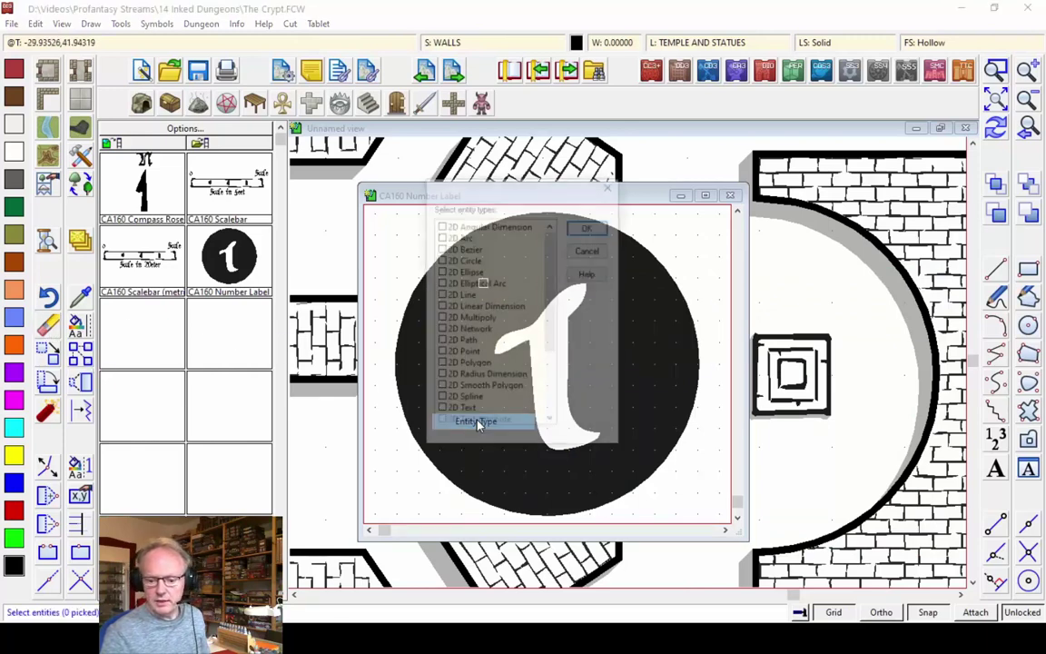
click(589, 227)
right_click(537, 304)
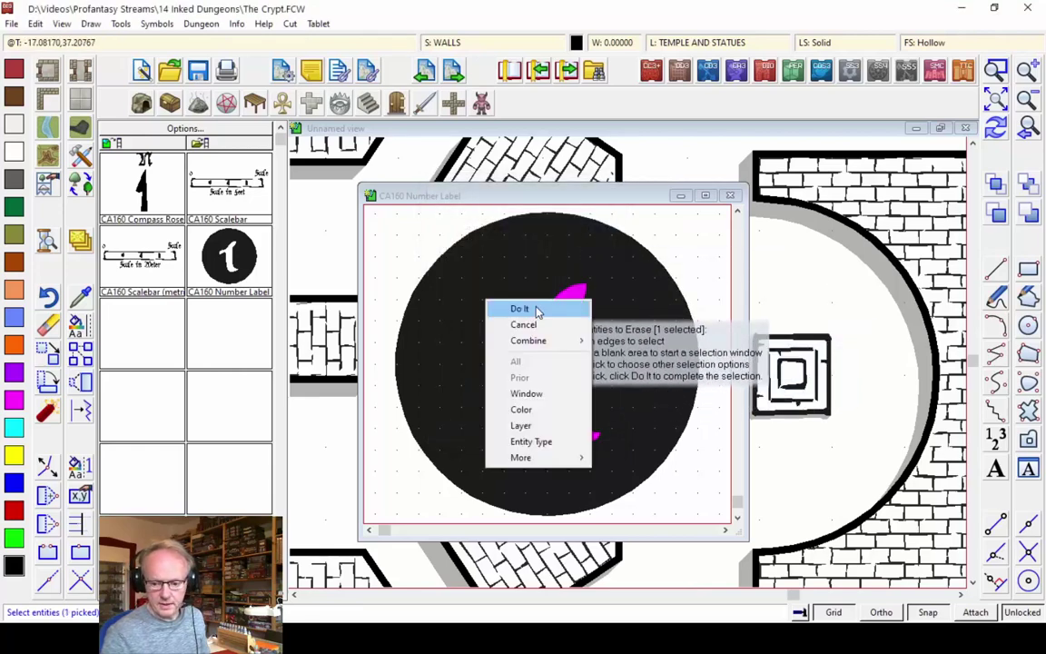
click(532, 306)
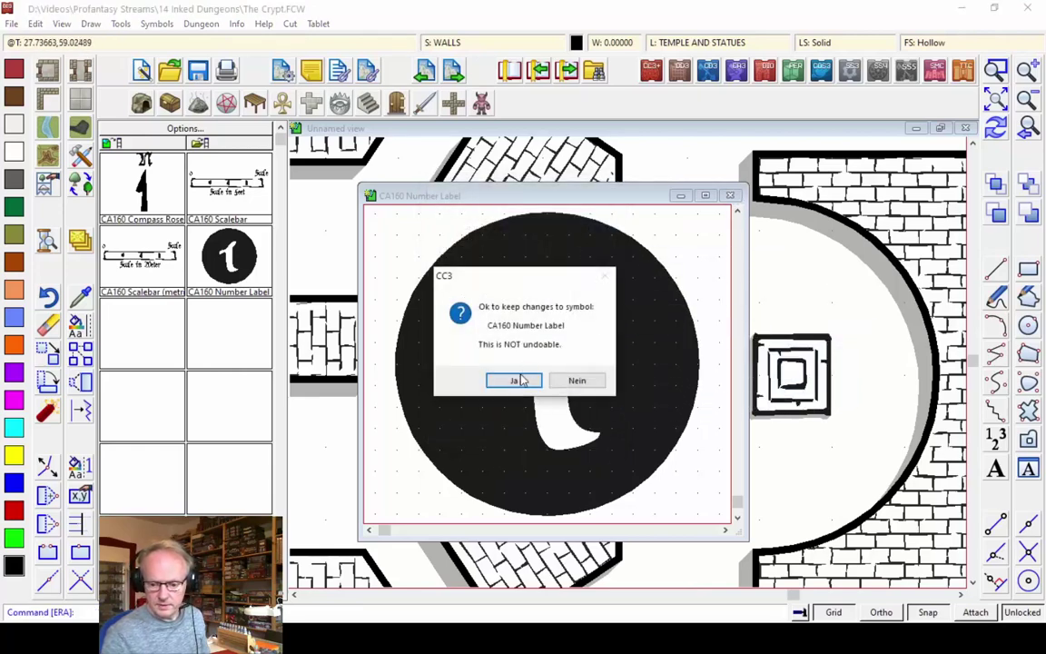
- Keep the changes to the CA160 Number Label symbol and redraw the map
click(514, 380)
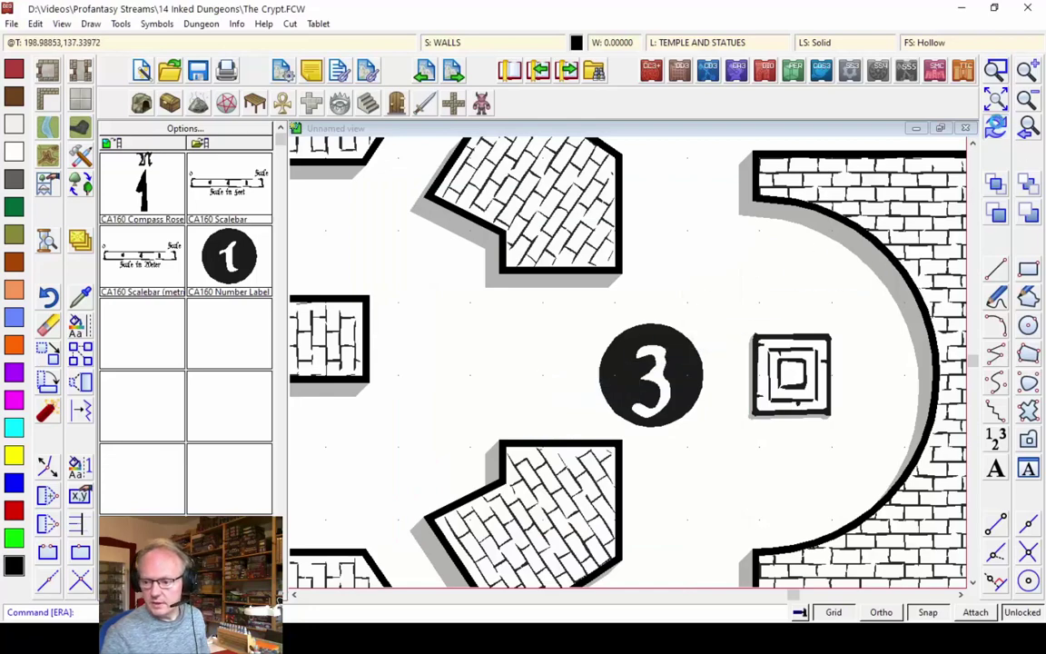
click(995, 128)
click(1028, 100)
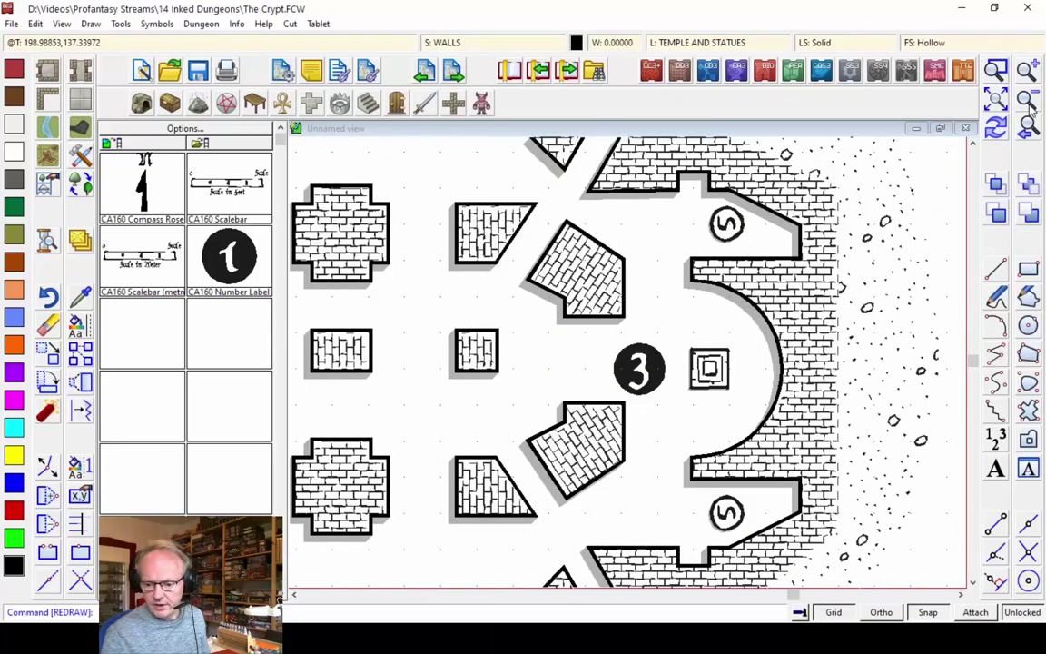
- Examine the number labels across the map, with label 6 up close, to check how their digits are rendered
click(1028, 100)
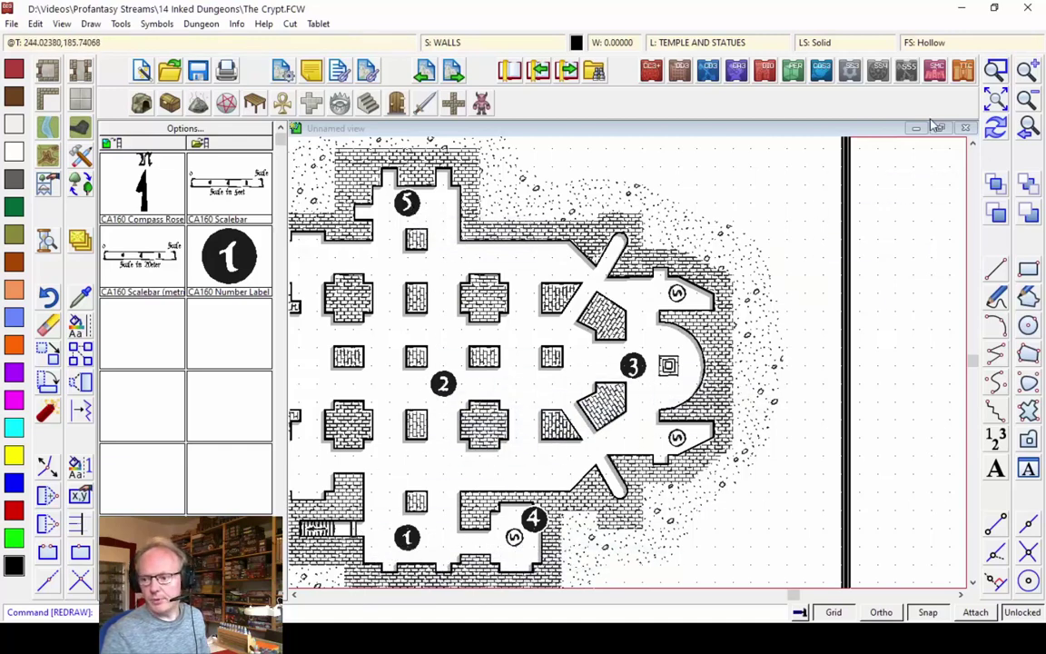
click(1026, 102)
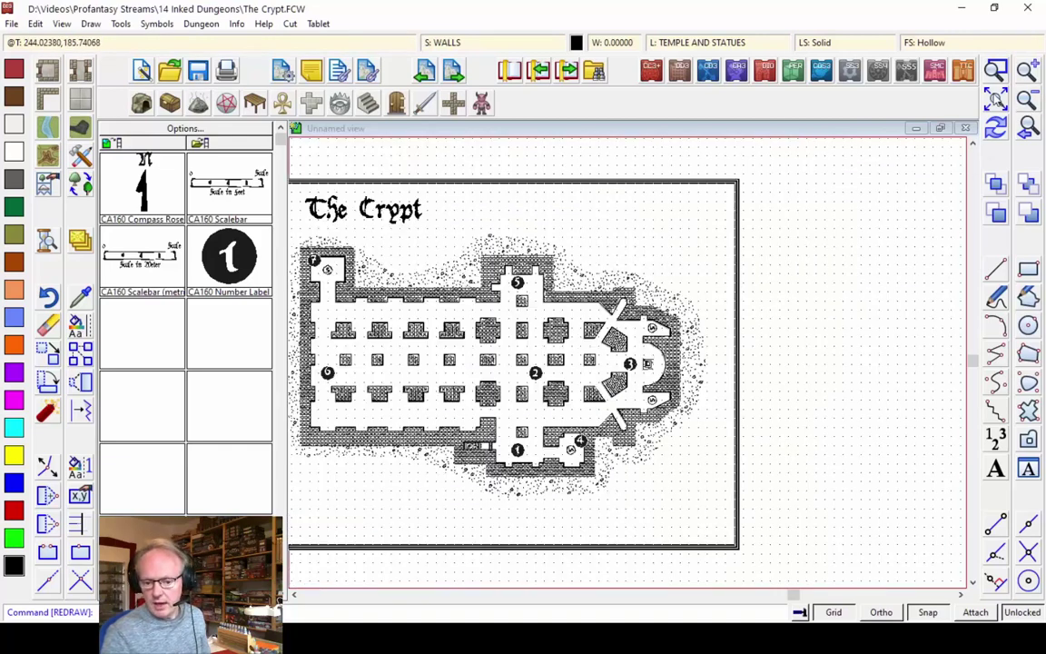
click(997, 71)
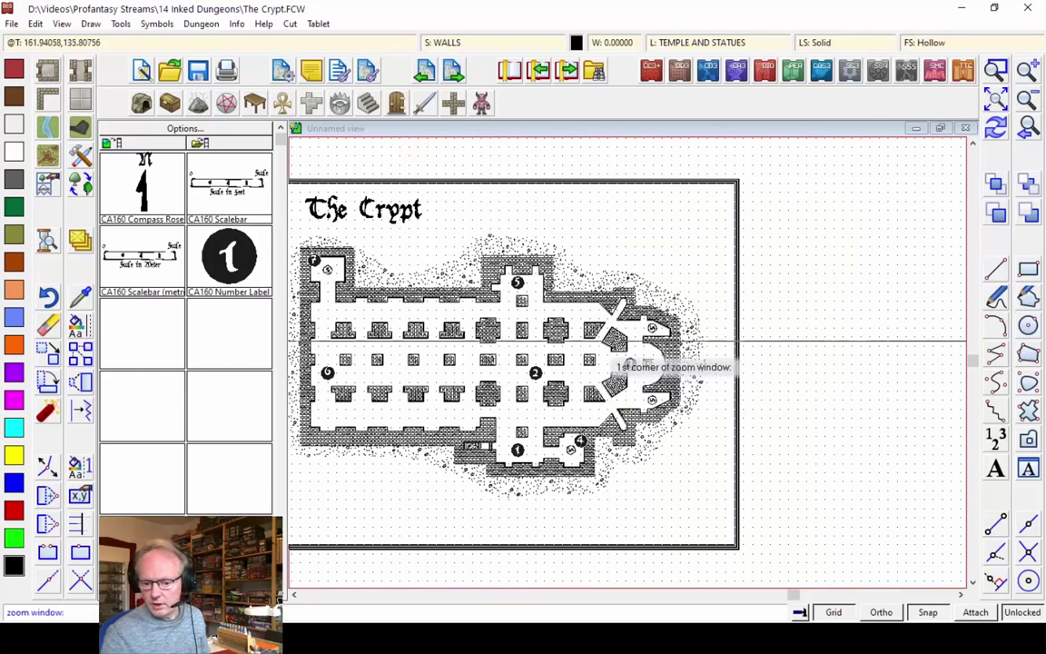
key(Escape)
scroll(395, 411, up, 5)
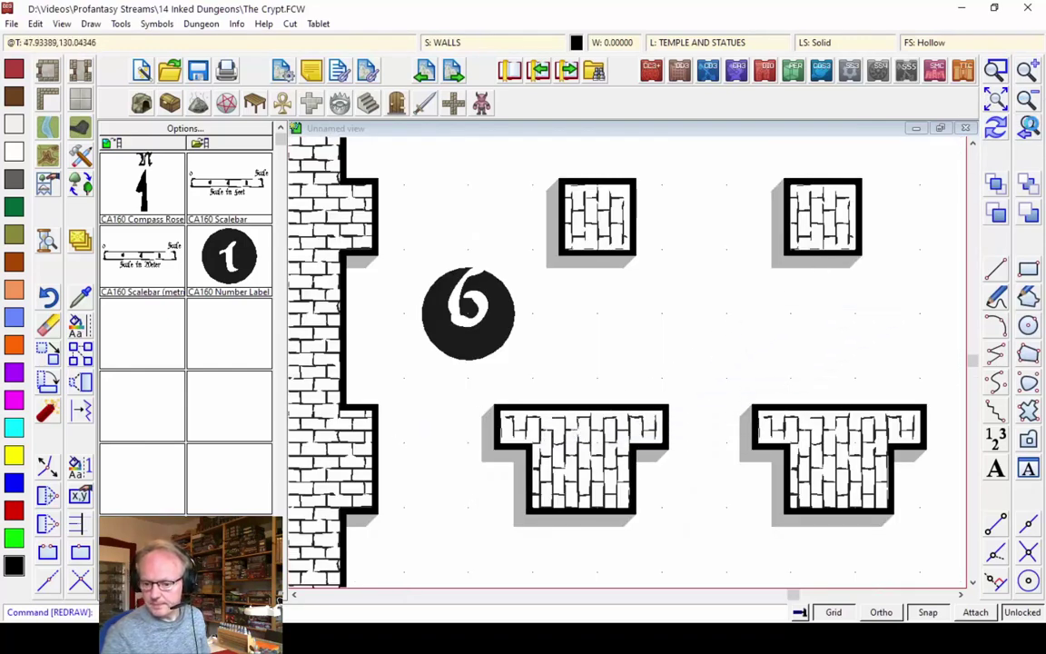
click(1027, 101)
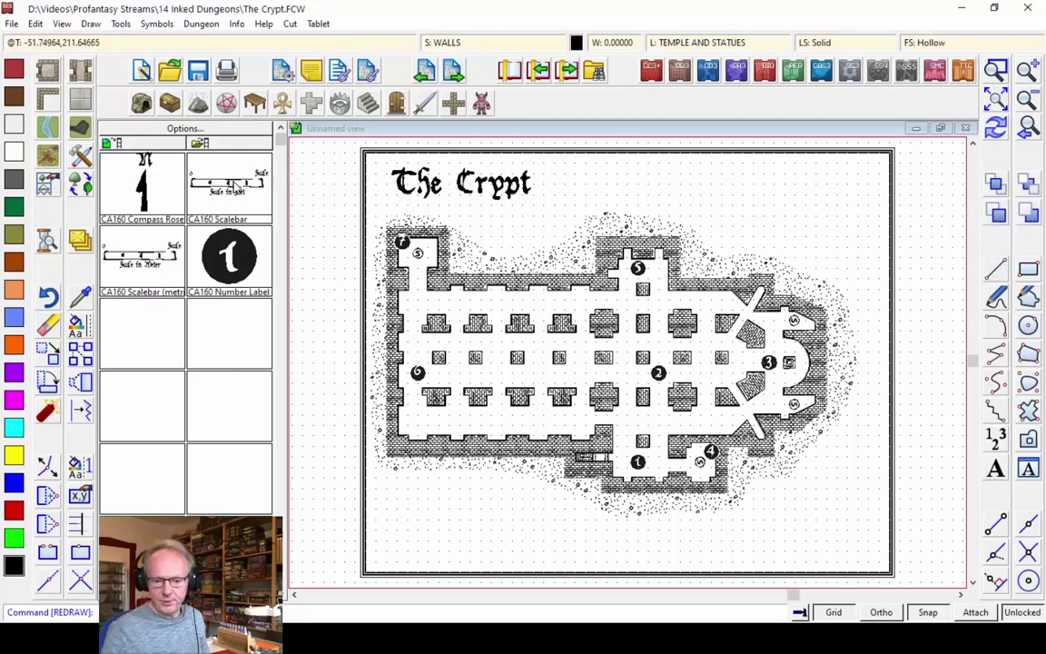
- Place the CA160 Scalebar in feet at scale 0.5 below the crypt's southwest wall, with its Scale attribute set to 50
click(237, 189)
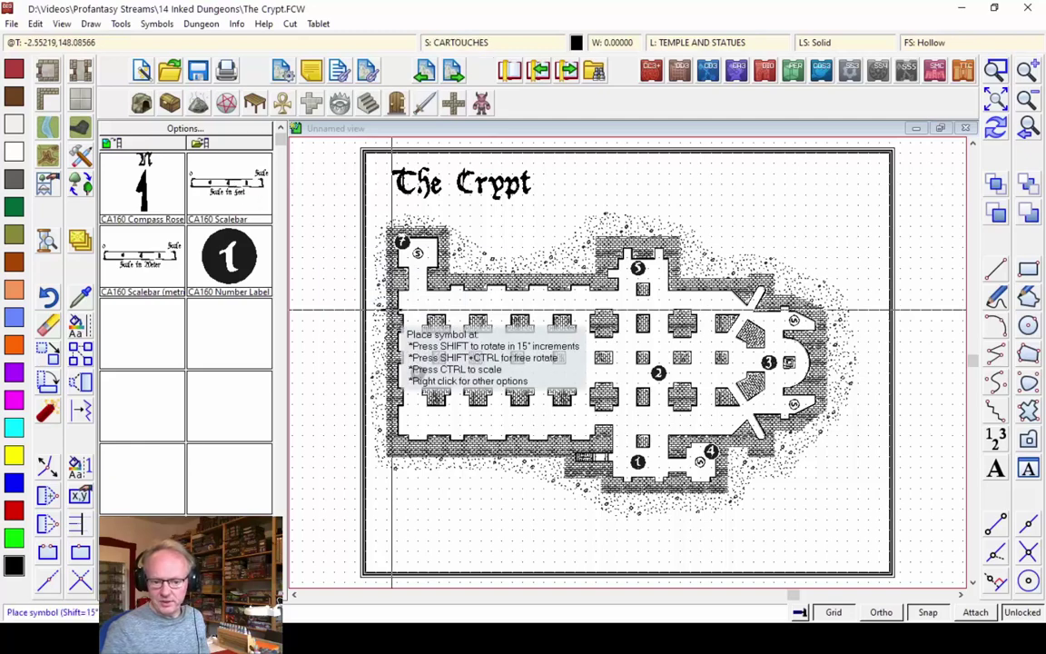
right_click(483, 503)
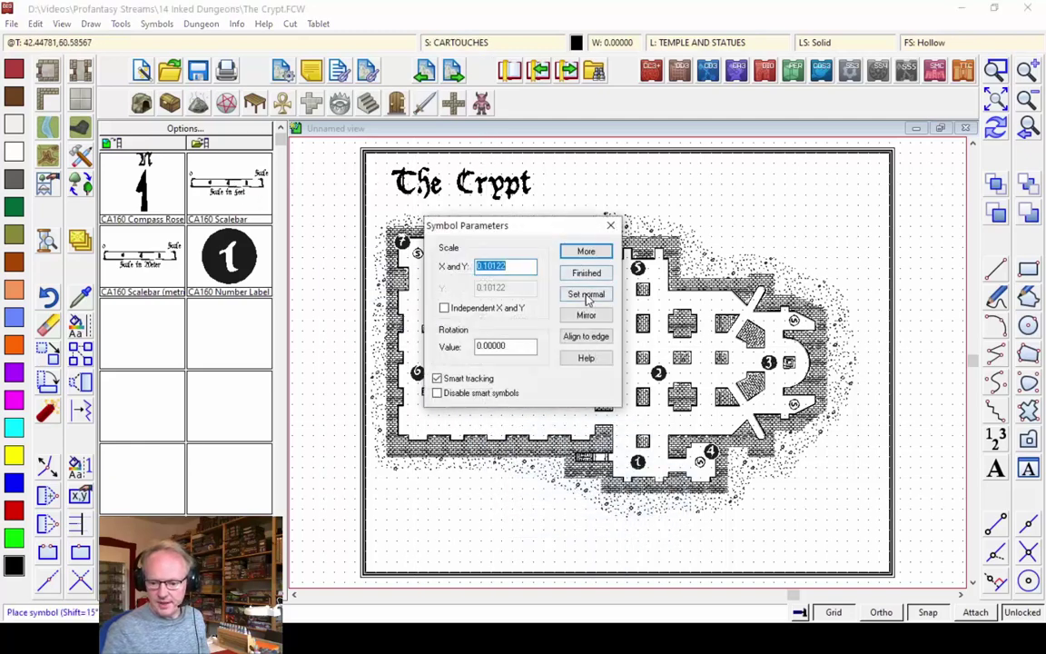
click(587, 295)
click(587, 272)
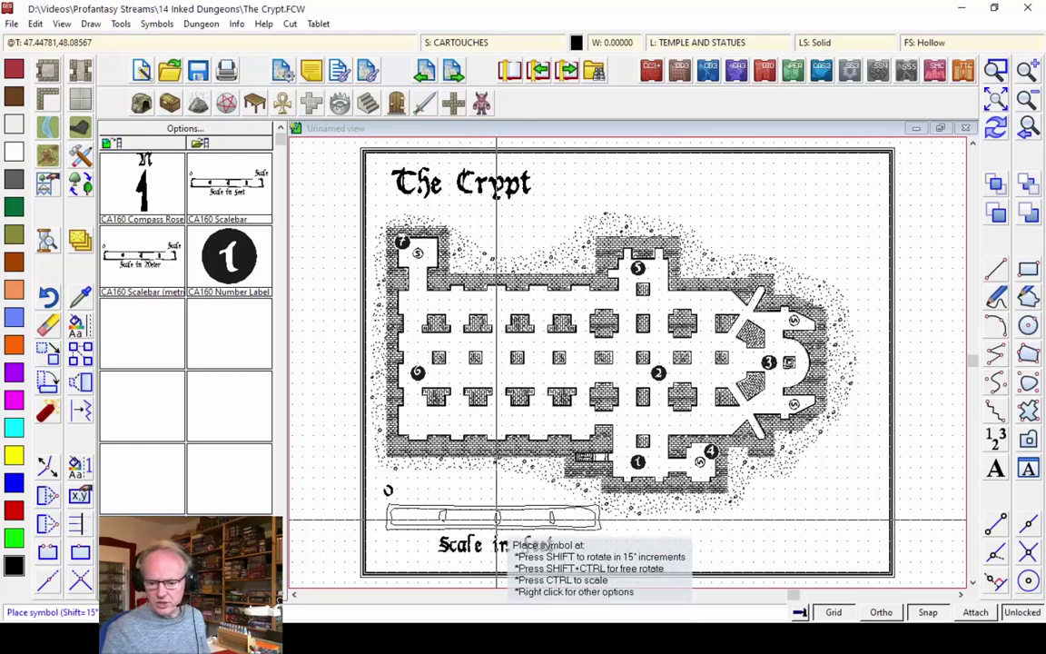
right_click(496, 520)
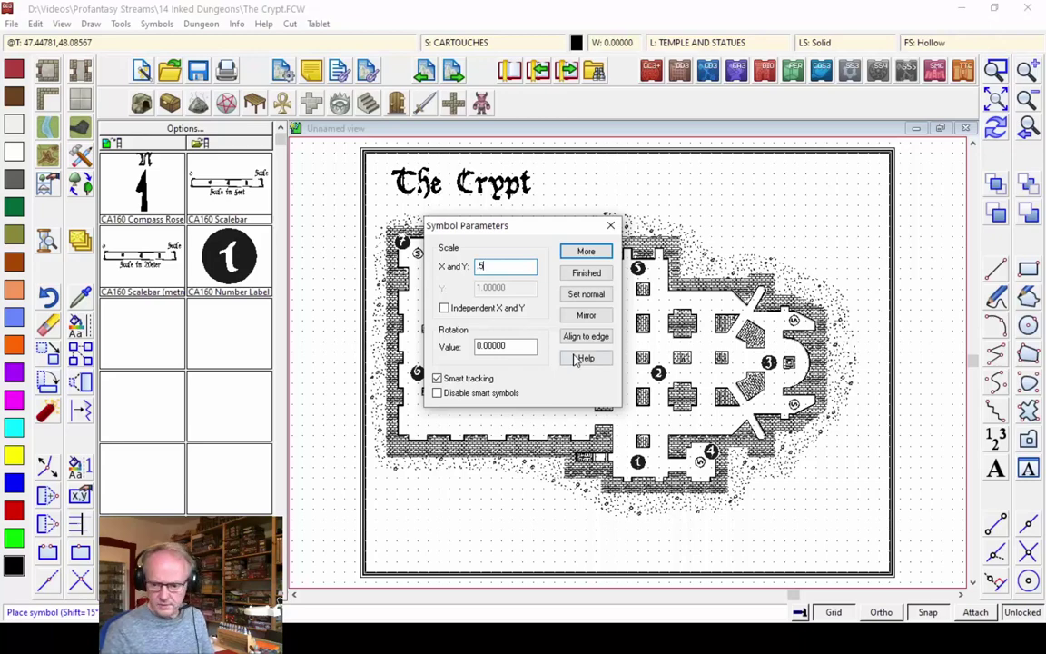
click(587, 273)
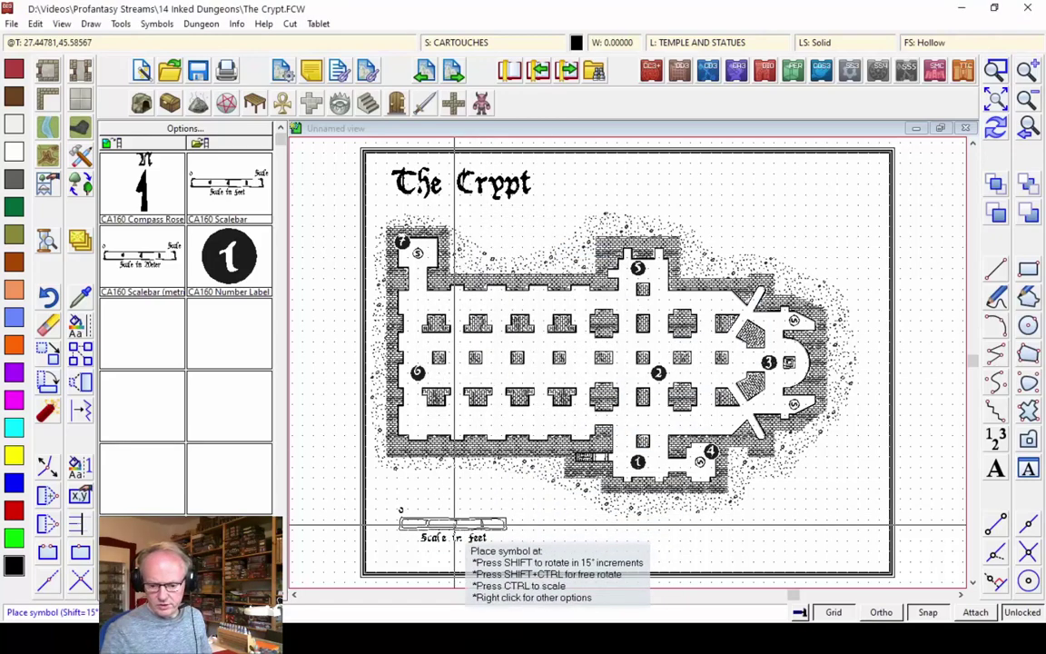
click(449, 529)
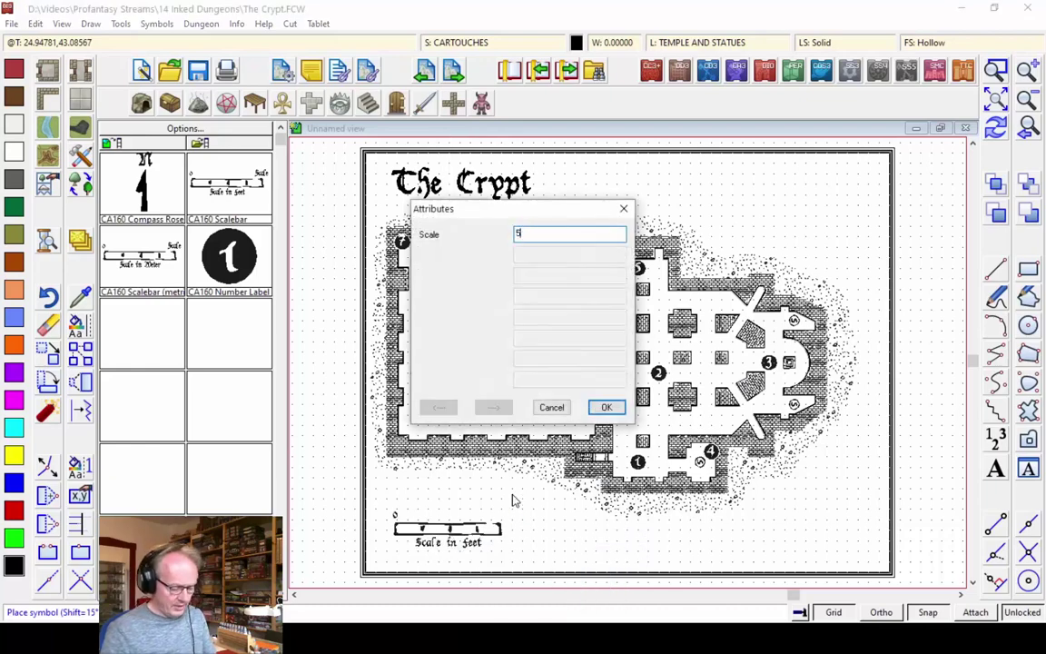
click(605, 408)
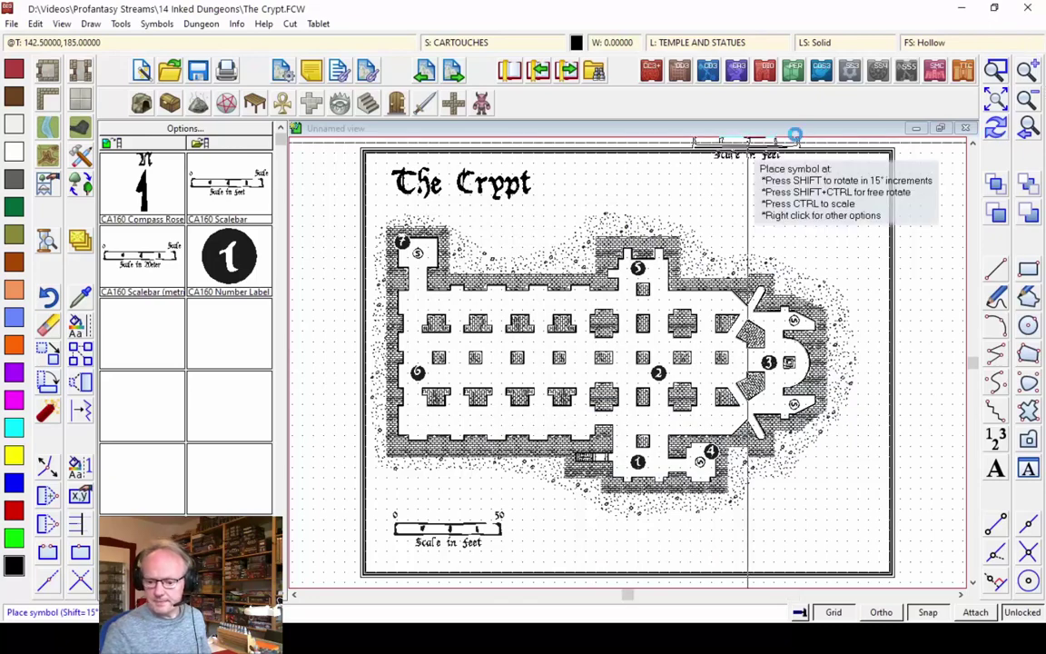
- Show the BITMAP sheet with the floor plan and place the CA160 Compass Rose in the map's southeast corner, beside the plan's north arrow
click(134, 194)
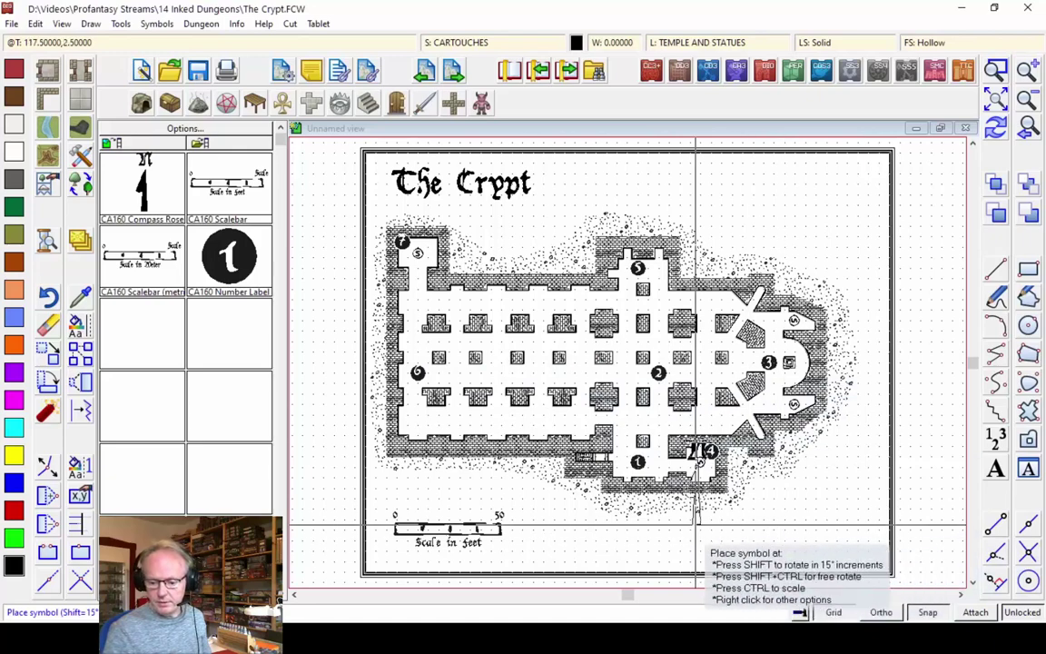
click(478, 43)
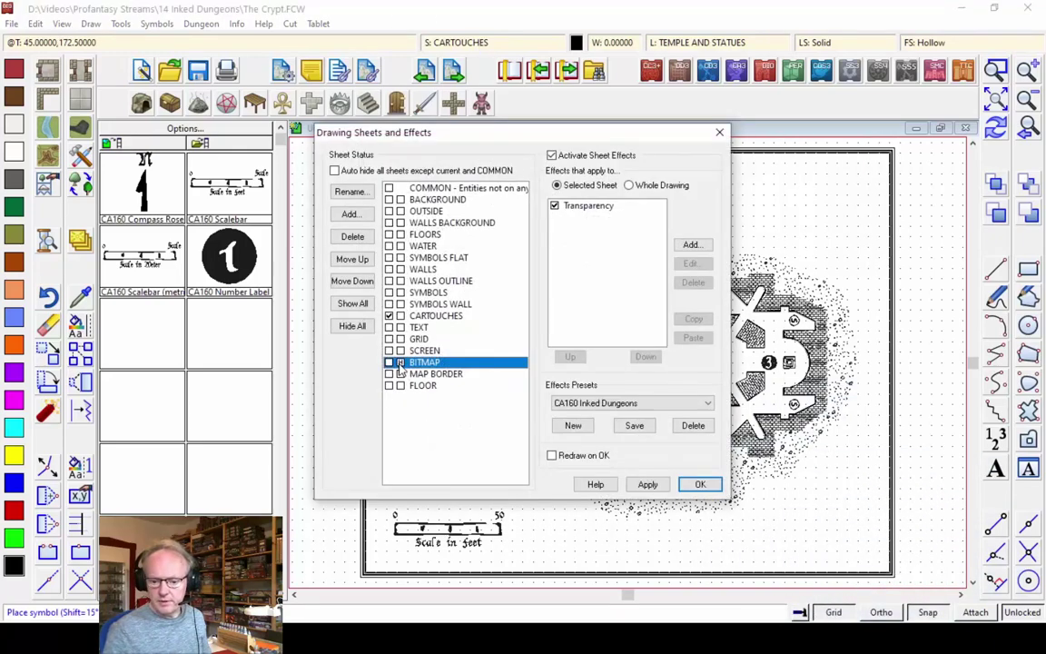
click(699, 486)
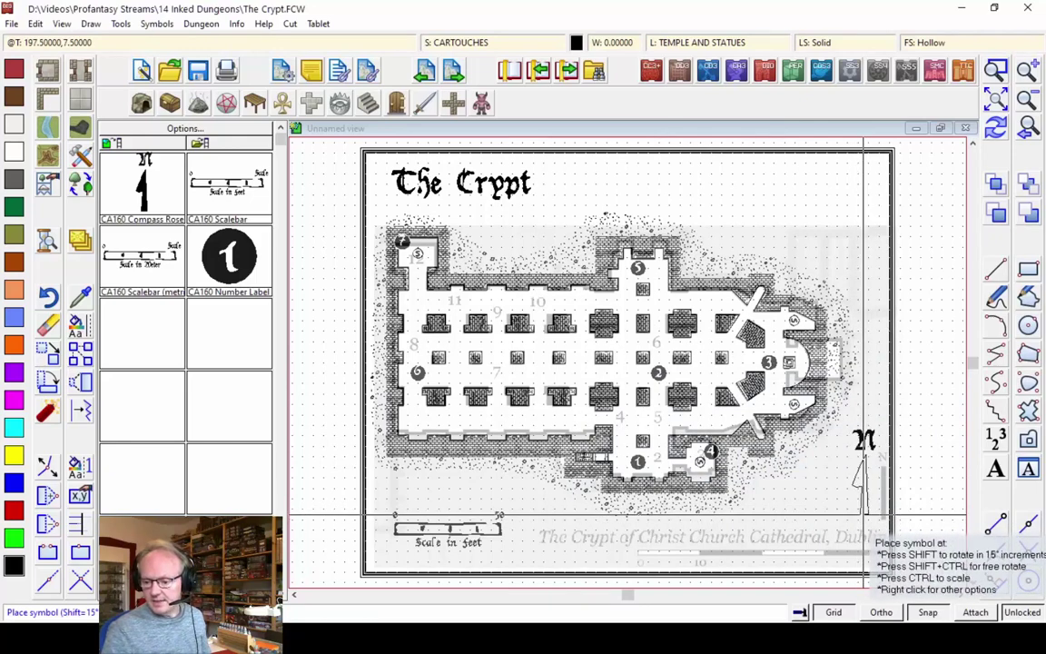
click(858, 520)
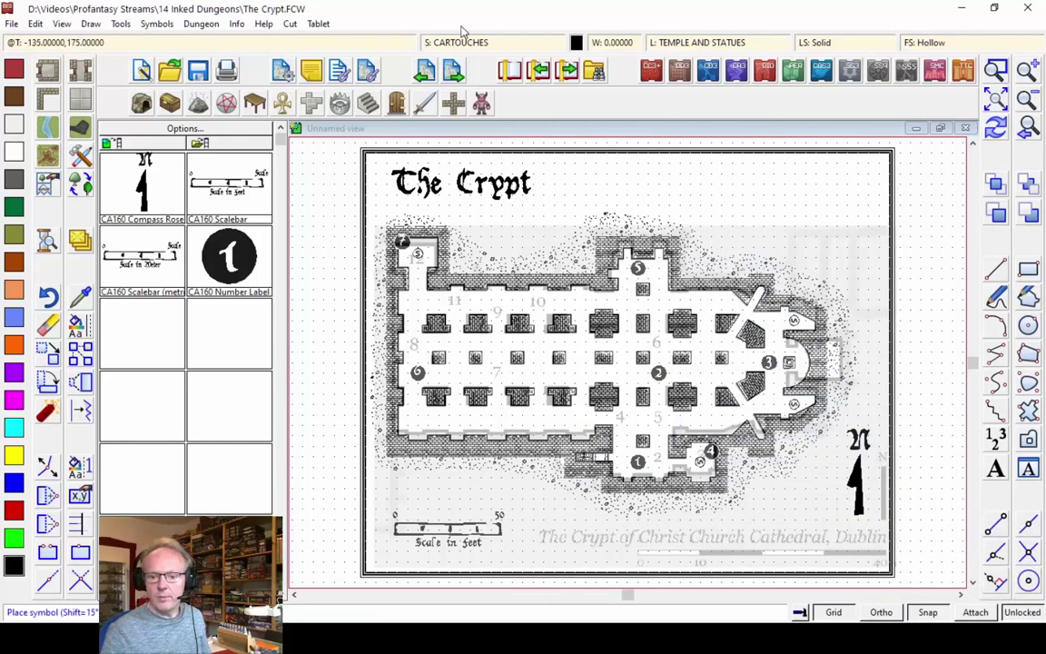
- Hide the BITMAP sheet that holds the original floor plan
click(414, 42)
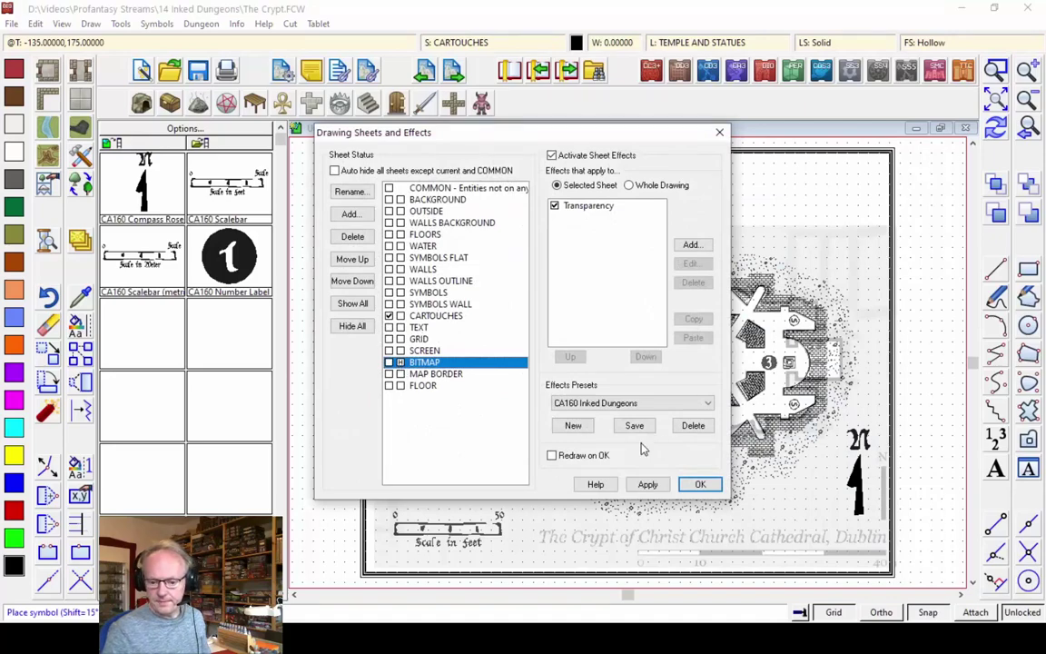
click(701, 484)
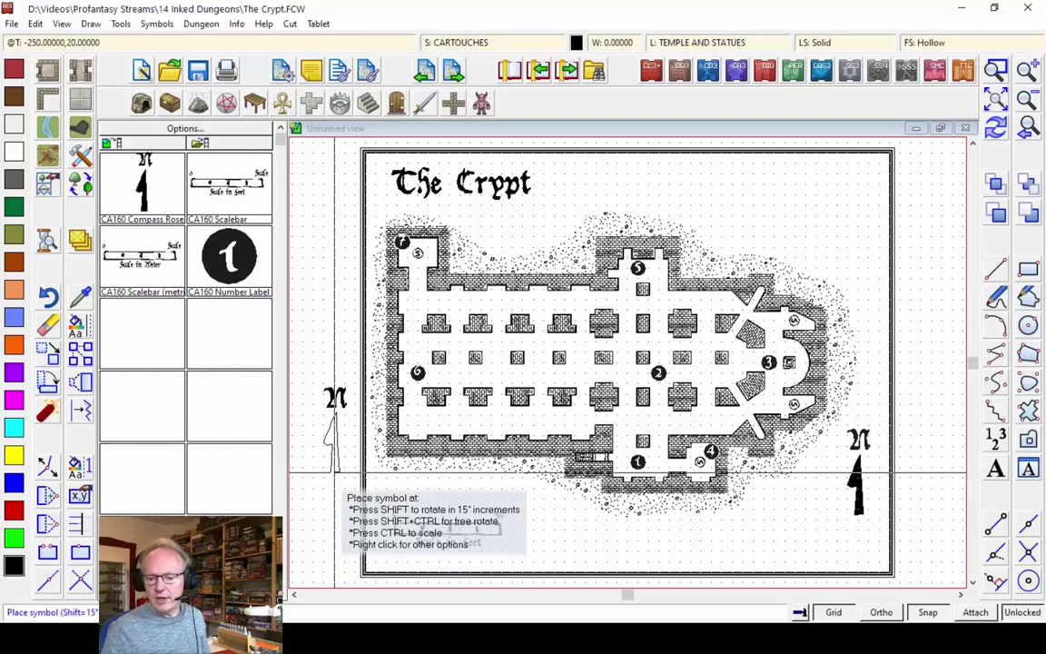
click(318, 470)
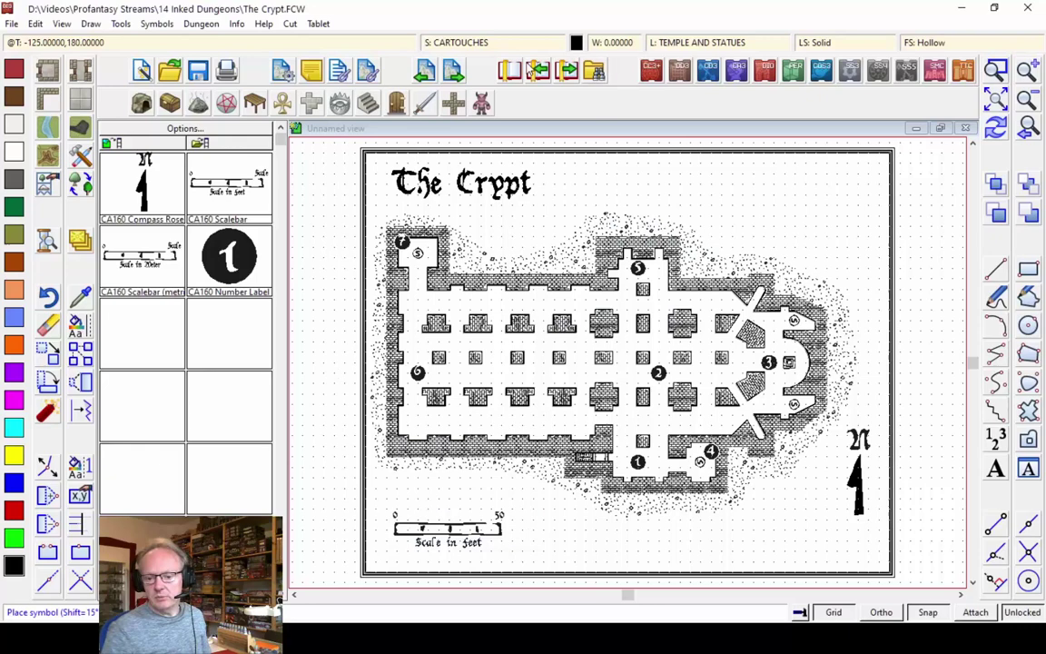
- Make the BITMAP sheet with the cathedral floor plan visible
click(459, 43)
click(423, 362)
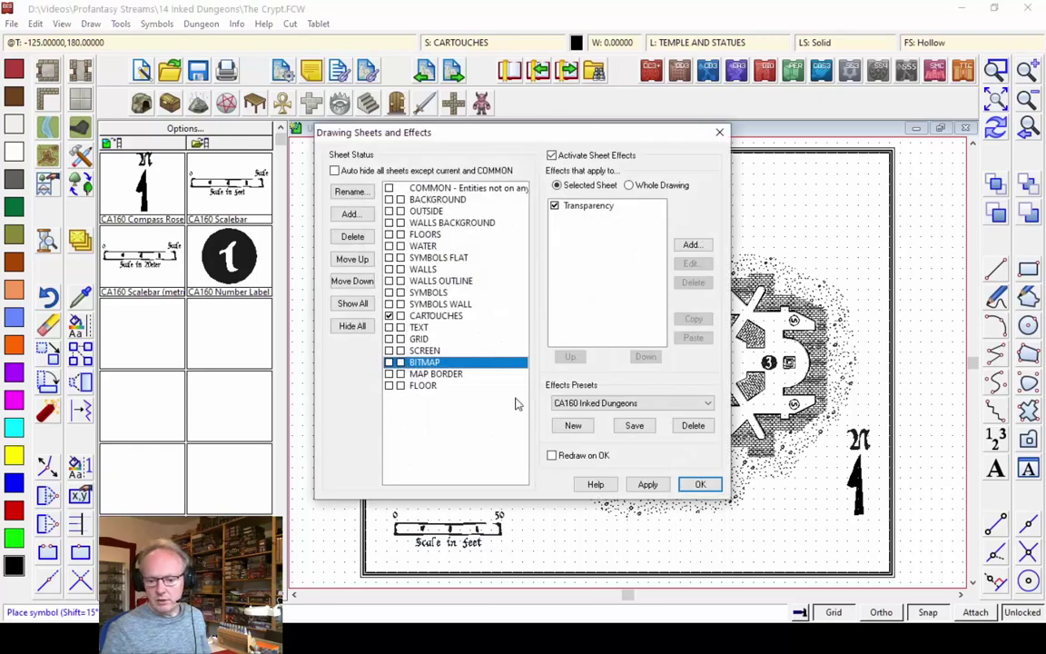
click(700, 484)
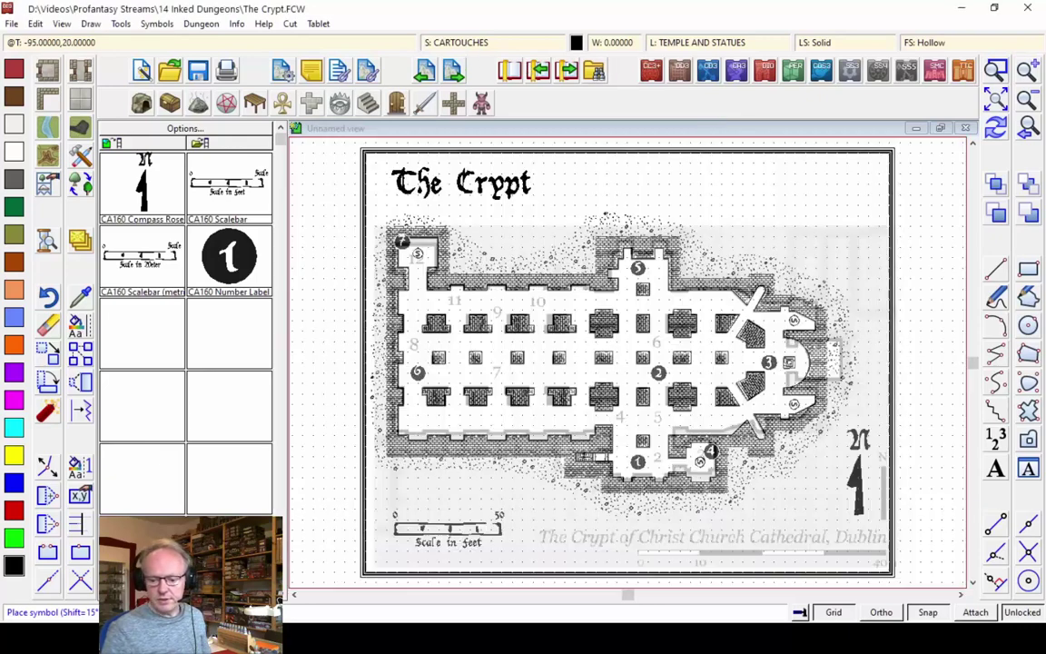
- Erase the cathedral floor plan image, selecting it by the TEMPORARY layer, and redraw the map
click(48, 324)
right_click(426, 289)
click(480, 417)
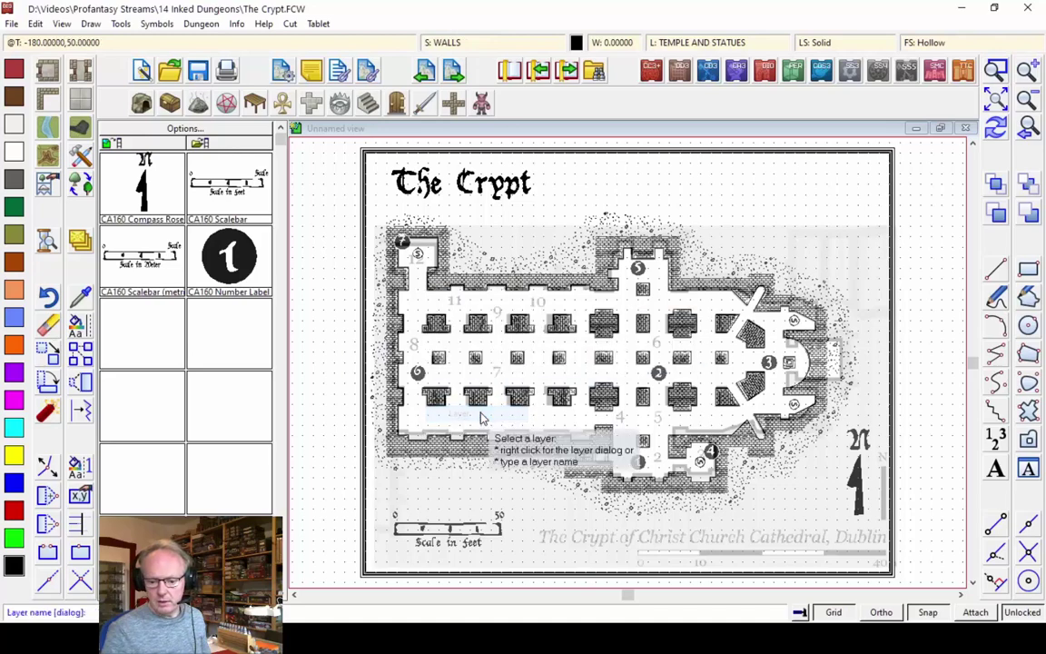
scroll(465, 393, down, 4)
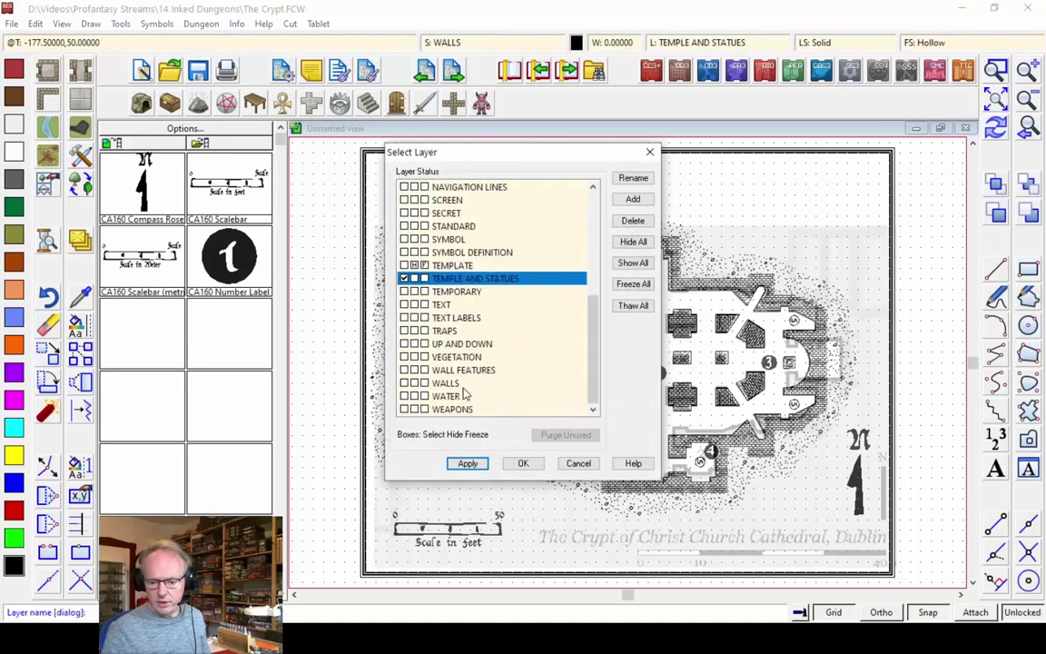
click(449, 293)
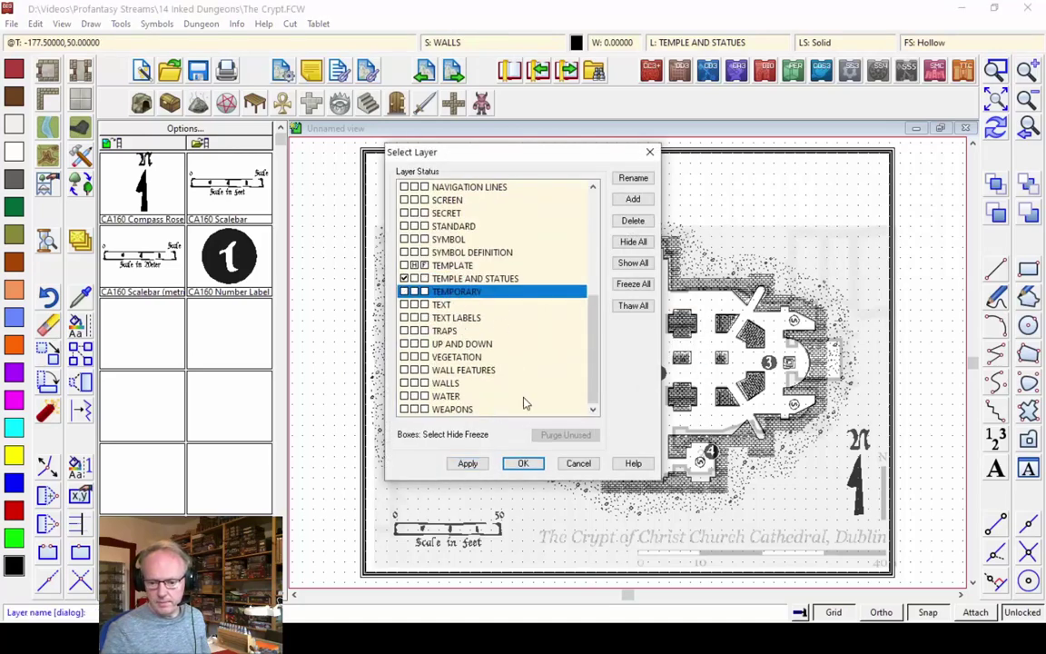
click(525, 463)
right_click(487, 267)
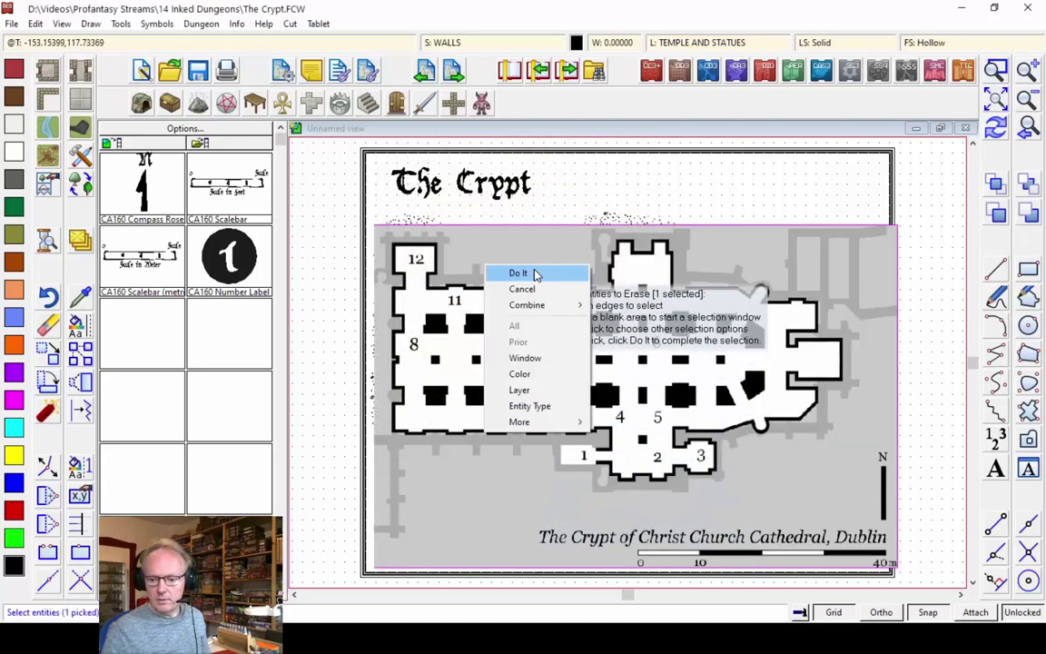
click(534, 274)
click(995, 127)
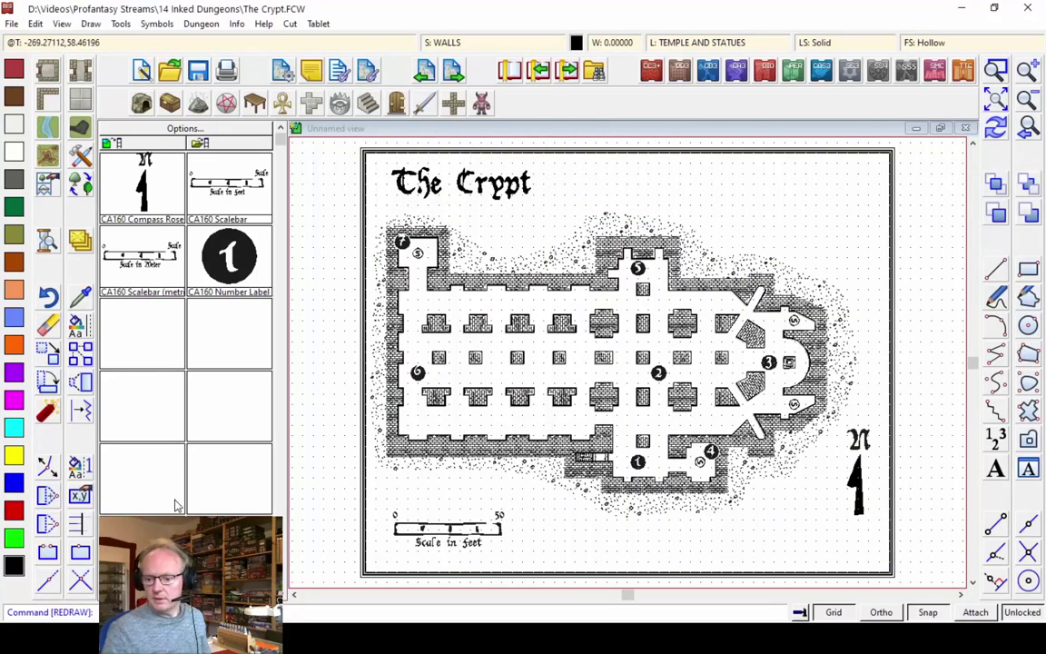